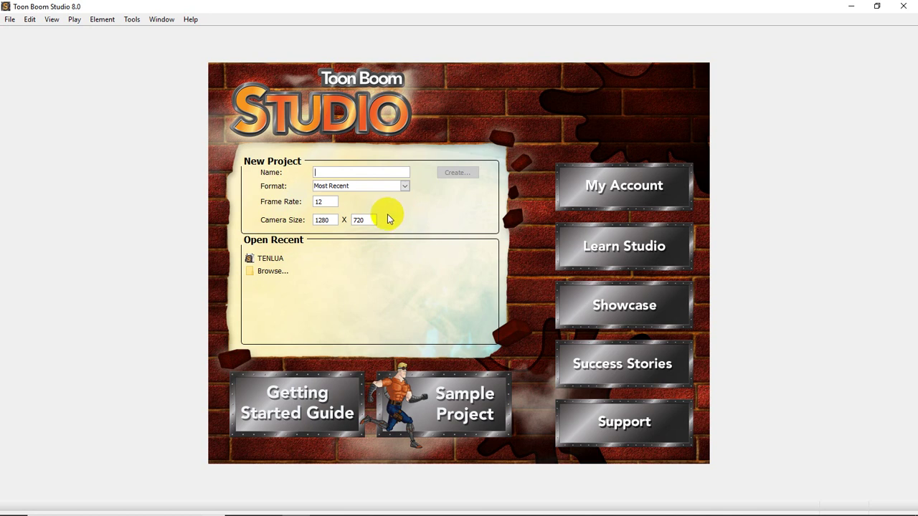
Create a new project named KHI LEO CAY.
type("K")
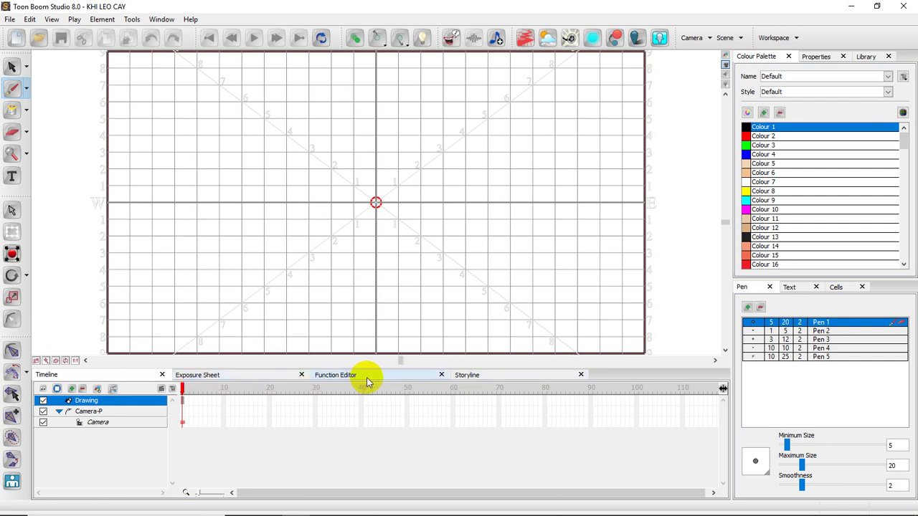
Add a second scene to the storyline and make Scene-2 the active scene.
left_click(459, 378)
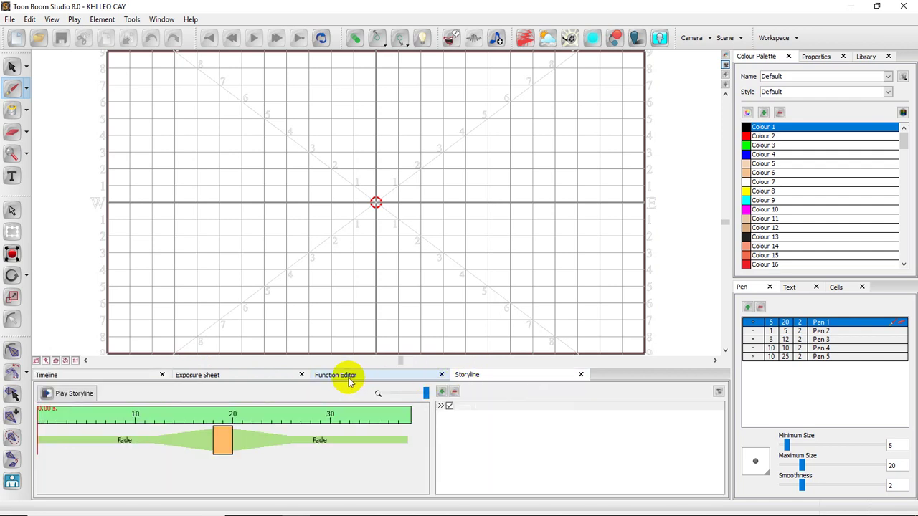
left_click(441, 391)
left_click(457, 415)
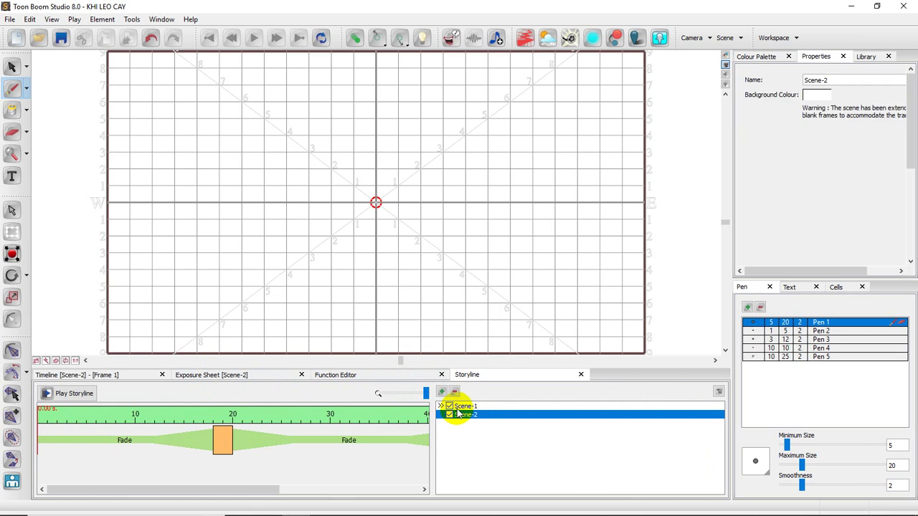
left_click(461, 407)
left_click(462, 414)
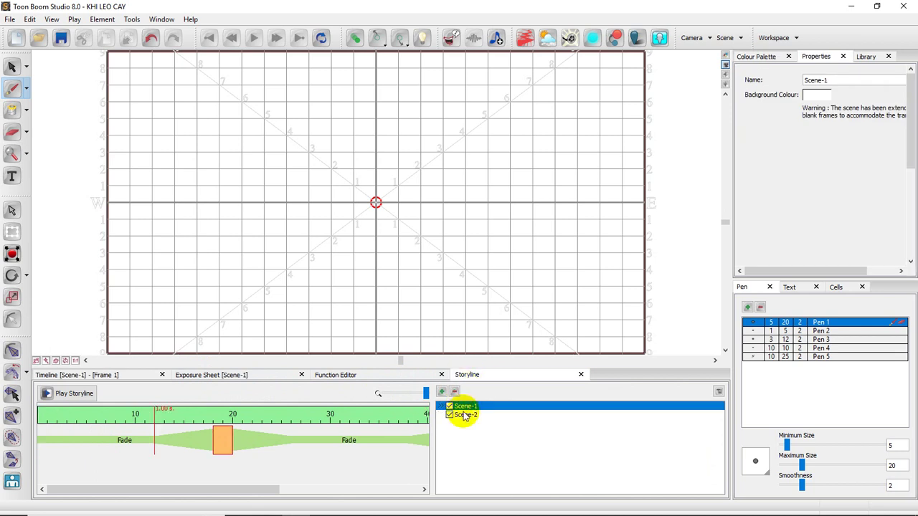
Insert one named cell before frame 1 of the Drawing element in Scene-2's exposure sheet.
left_click(83, 375)
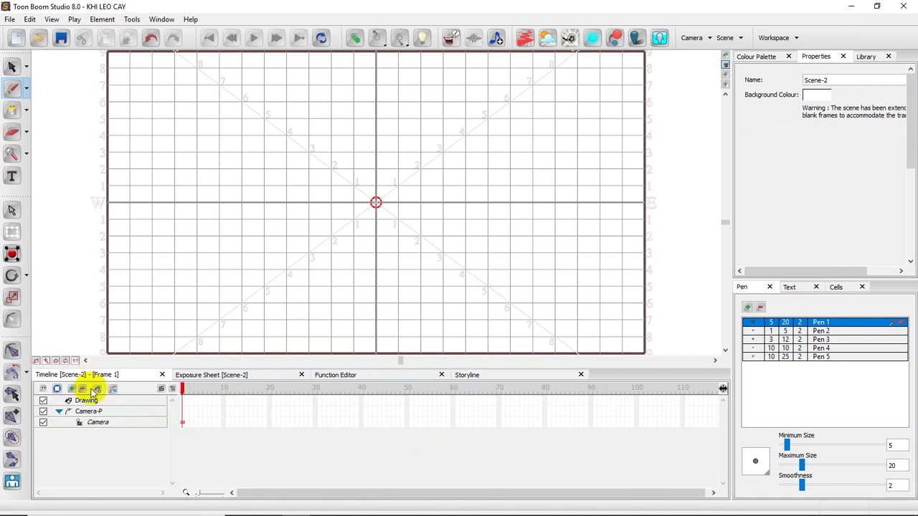
left_click(211, 375)
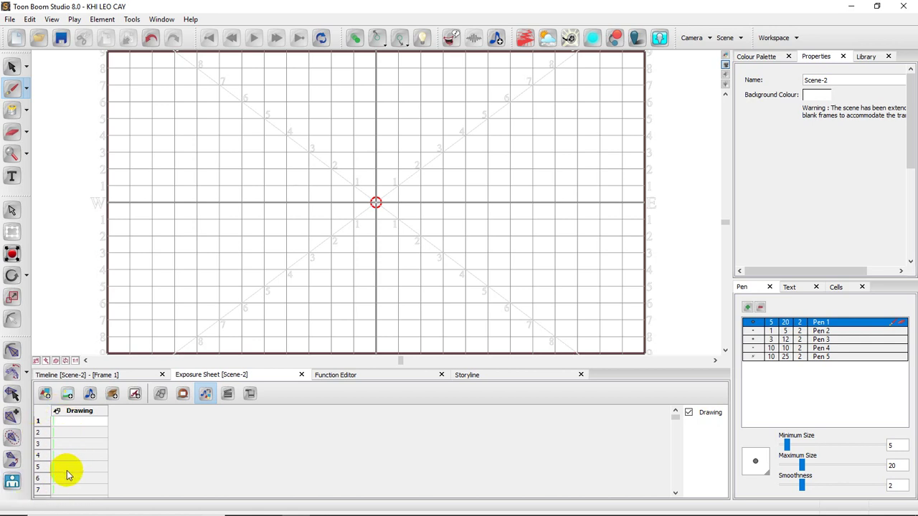
left_click(71, 425)
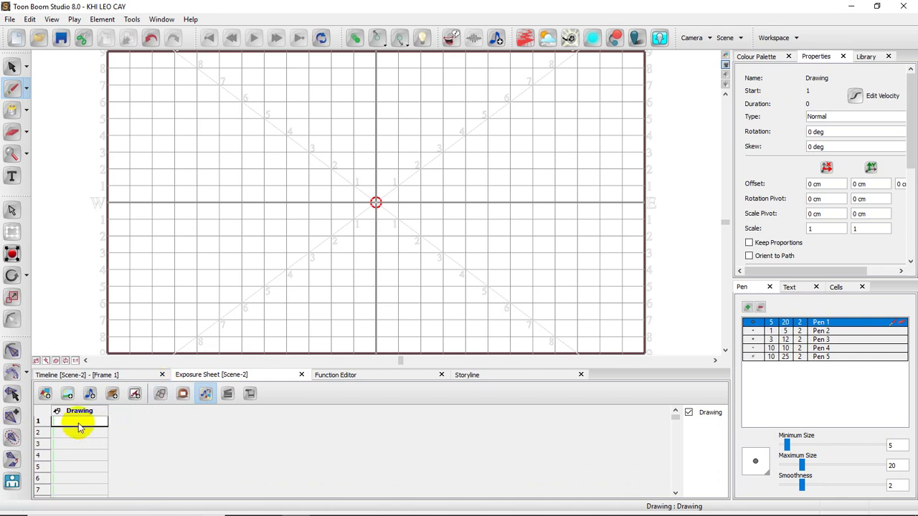
right_click(79, 428)
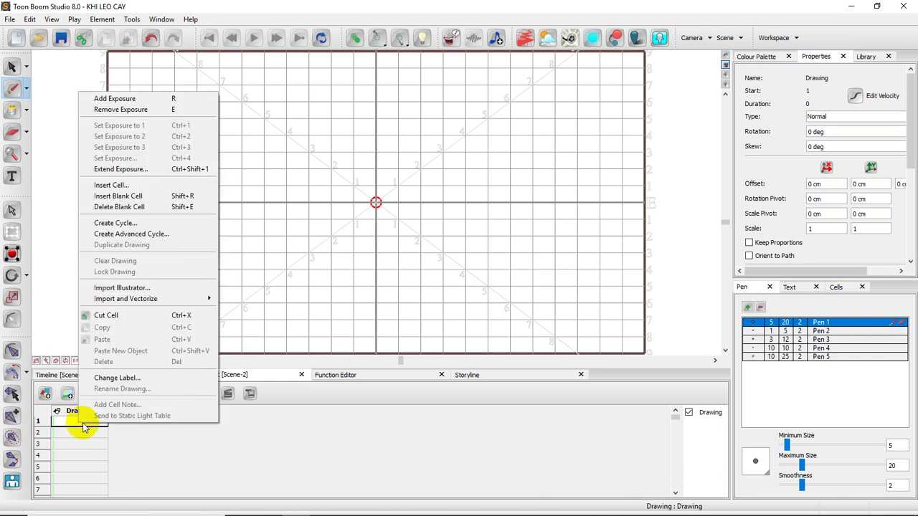
left_click(107, 188)
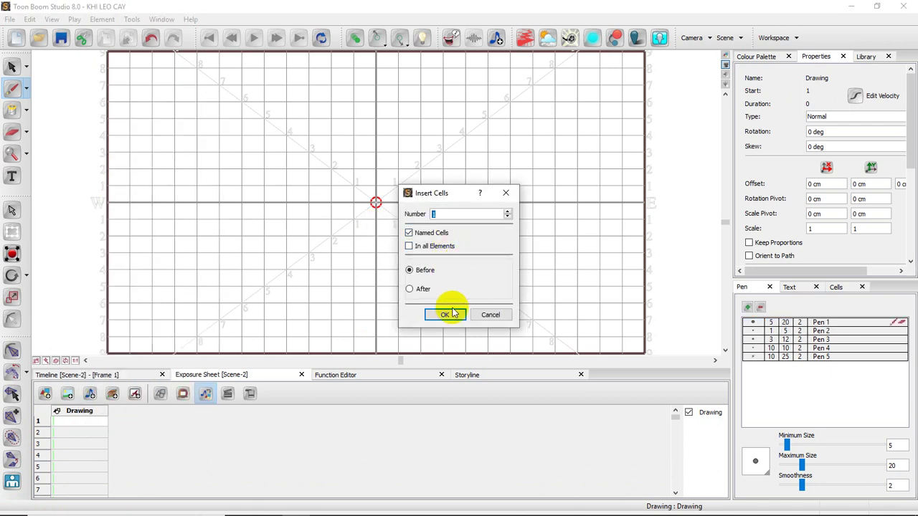
left_click(450, 313)
Rename the Drawing element in the exposure sheet as CAY.
left_click(81, 431)
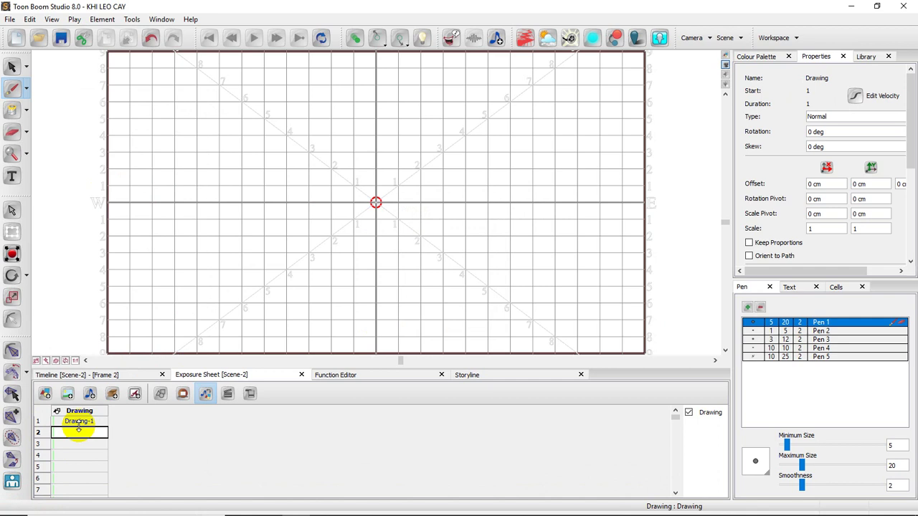
left_click(78, 422)
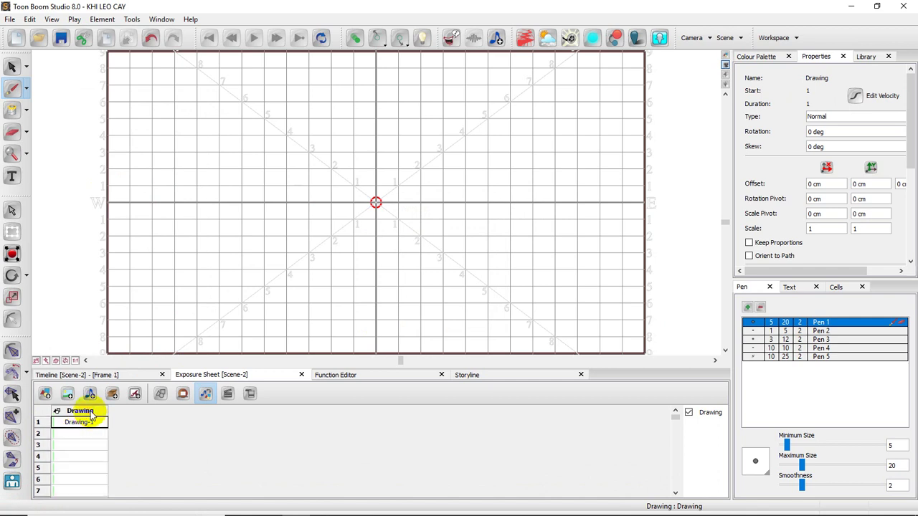
double_click(90, 412)
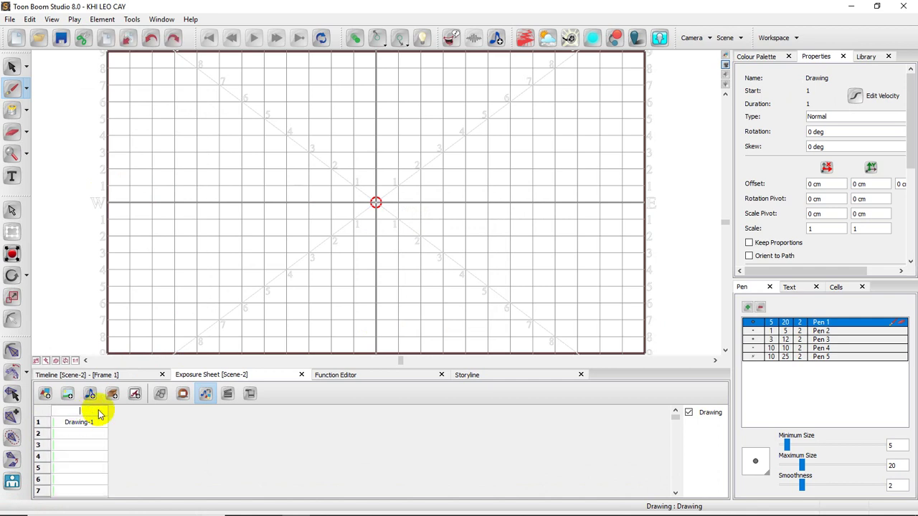
key("Return")
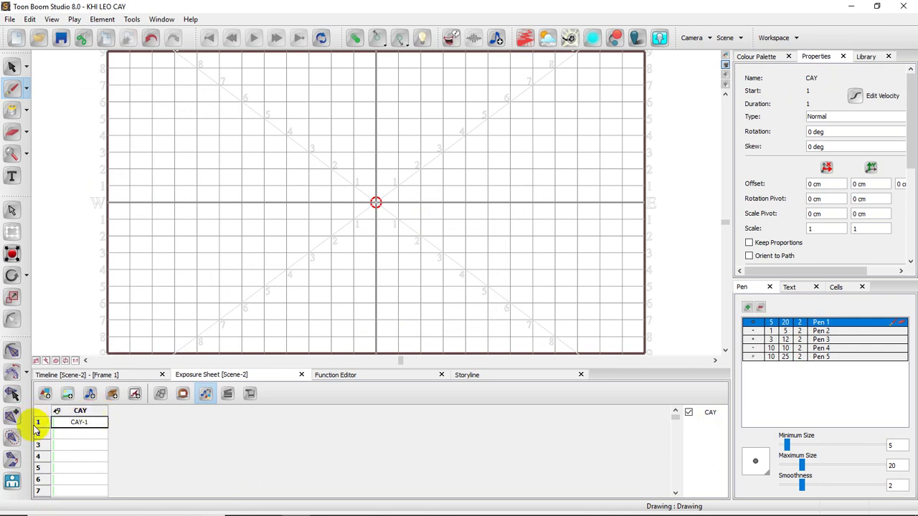
left_click(83, 423)
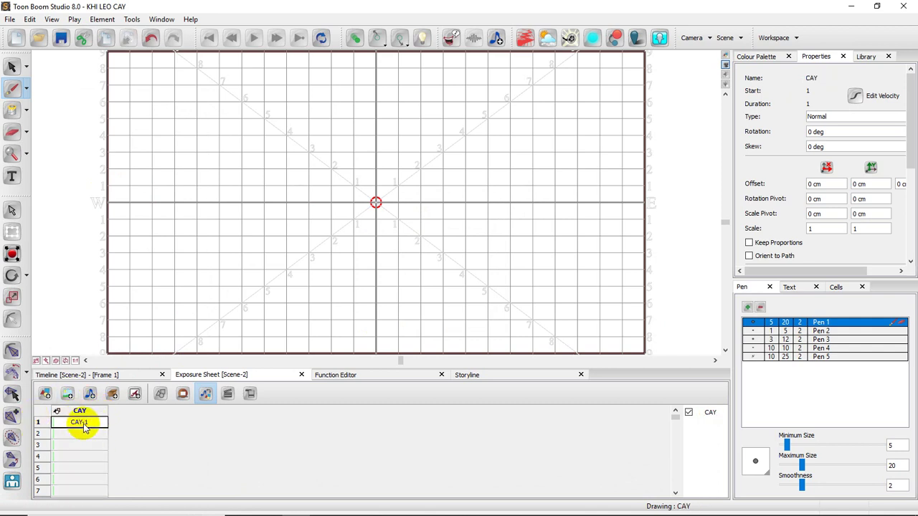
left_click(82, 414)
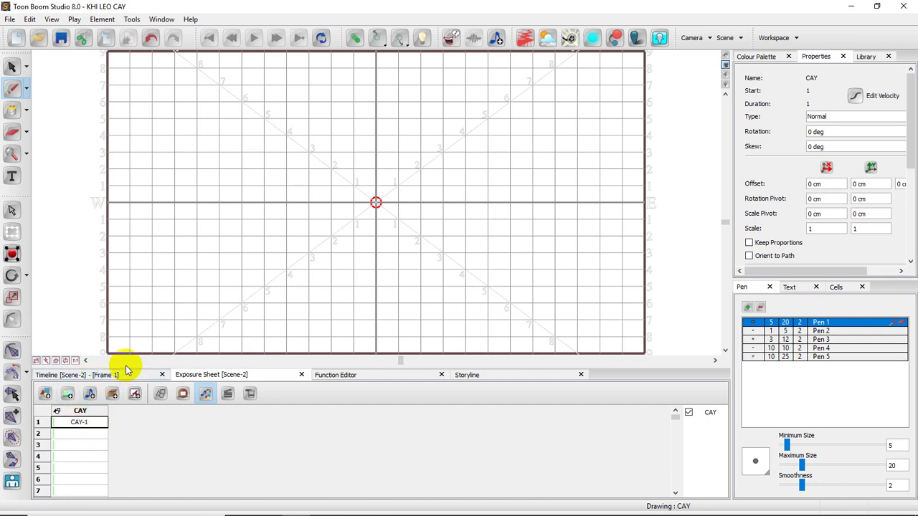
Enlarge the exposure sheet area, switch to the timeline and adjust its frame zoom.
left_click_drag(125, 367, 129, 328)
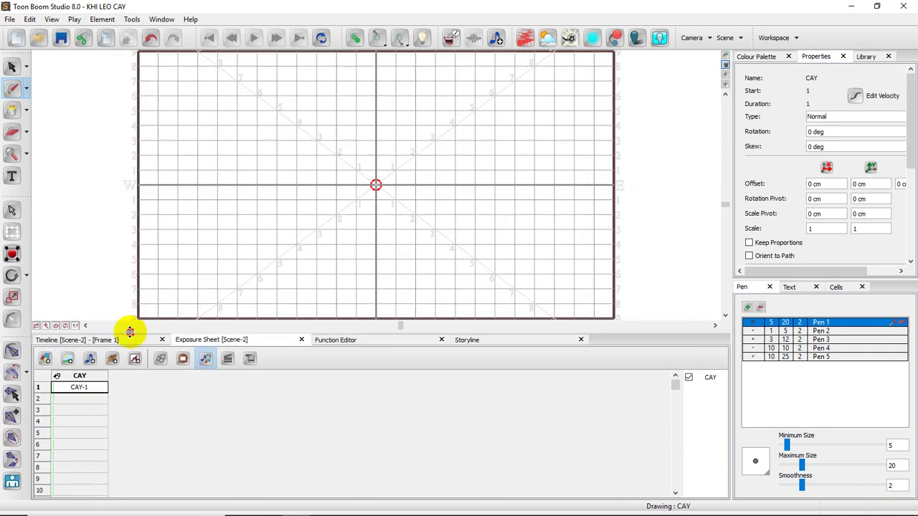
left_click(78, 342)
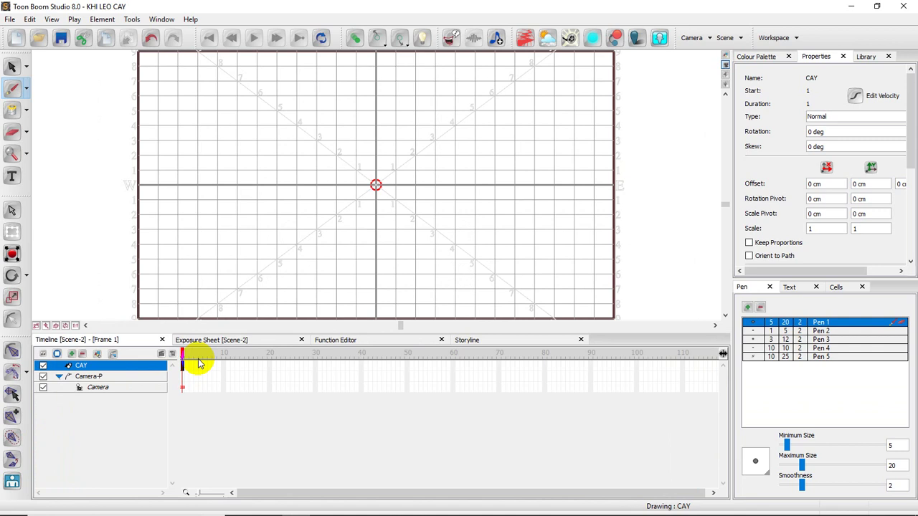
scroll(198, 359, "up", 6)
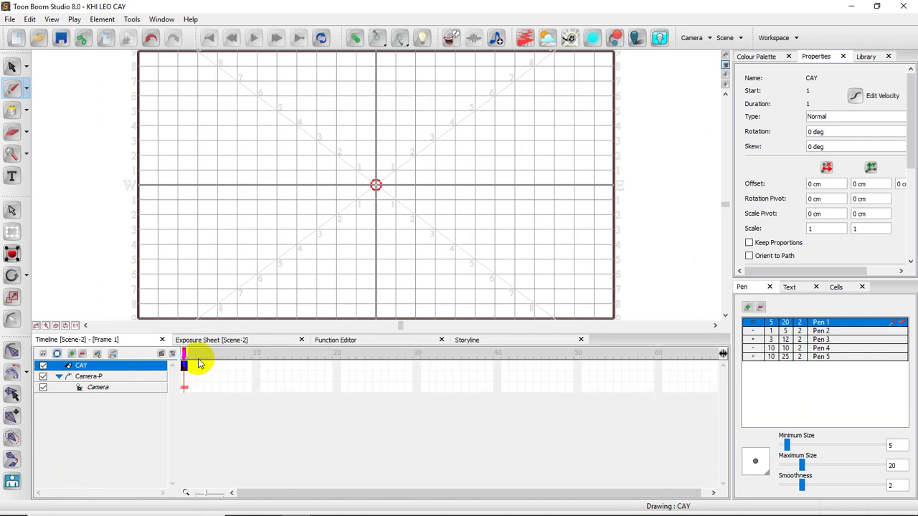
scroll(198, 362, "down", 3)
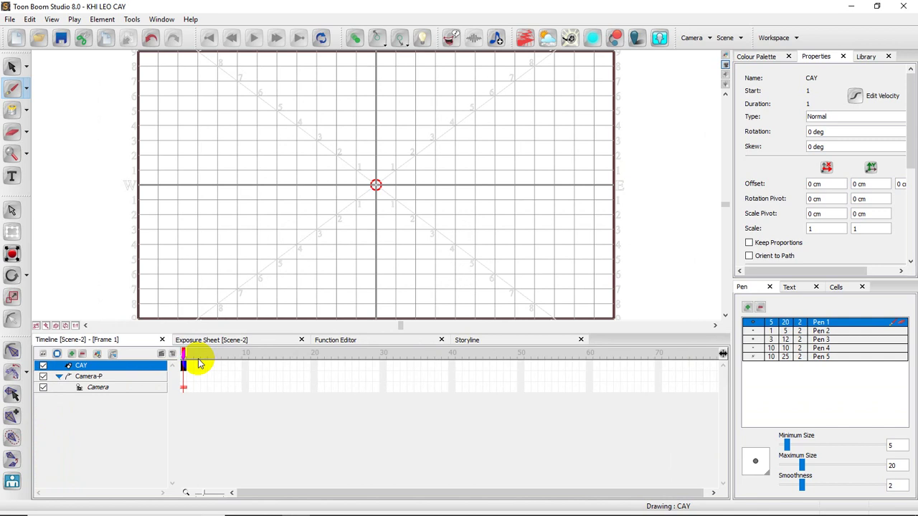
scroll(197, 362, "up", 1)
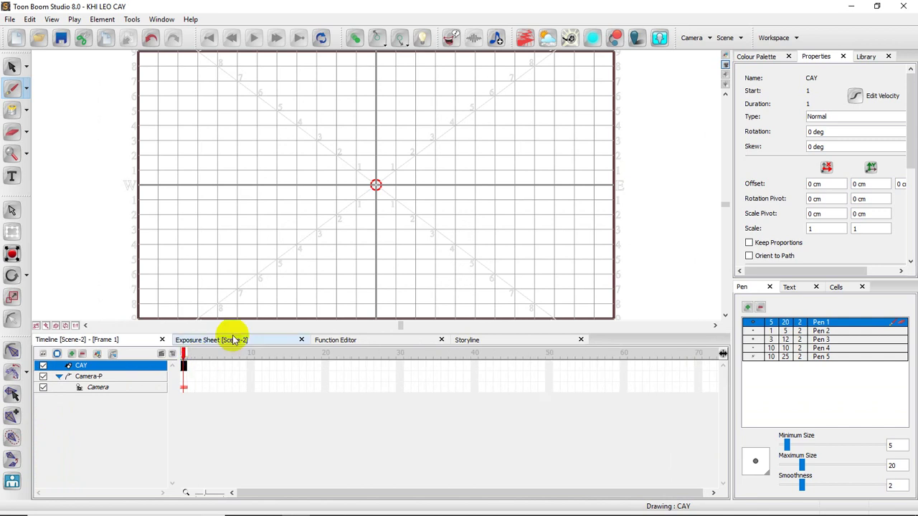
Rotate the drawing view freehand around its centre and reset it to upright.
key("ctrl+alt")
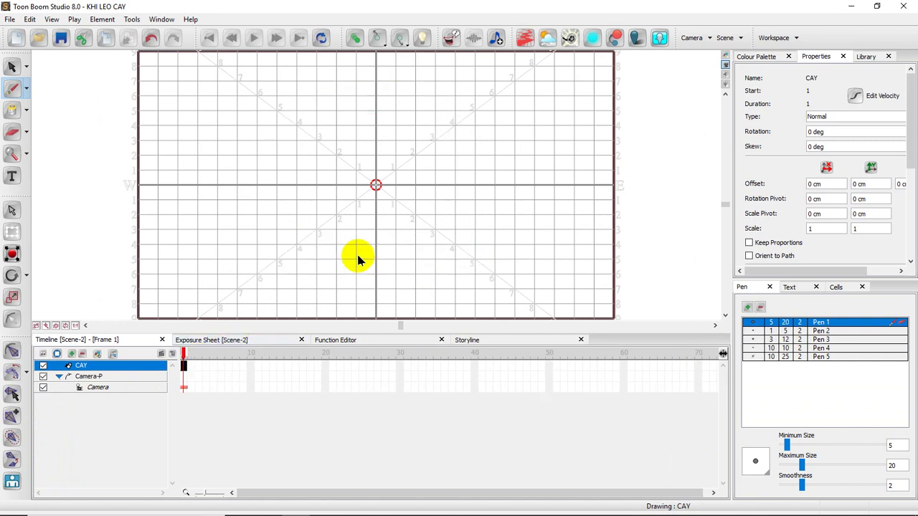
mouse_move(477, 225)
left_mouse_down()
mouse_move(486, 198)
mouse_move(486, 248)
mouse_move(464, 275)
mouse_move(497, 232)
left_mouse_up()
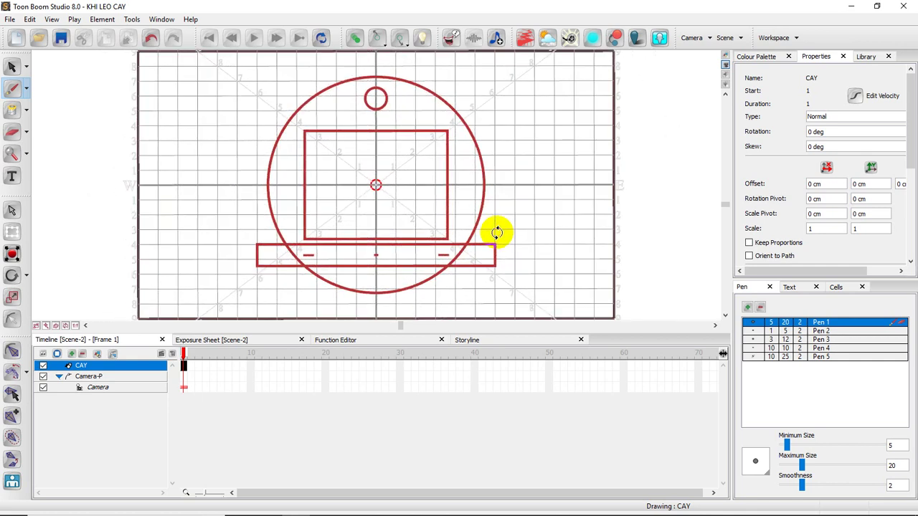
mouse_move(461, 211)
left_mouse_down()
mouse_move(460, 218)
mouse_move(466, 213)
left_mouse_up()
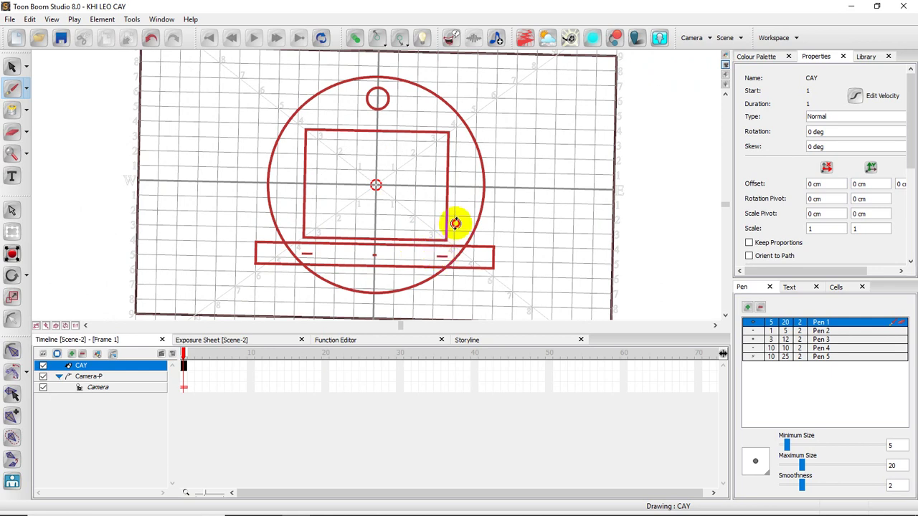
left_click_drag(455, 223, 457, 222)
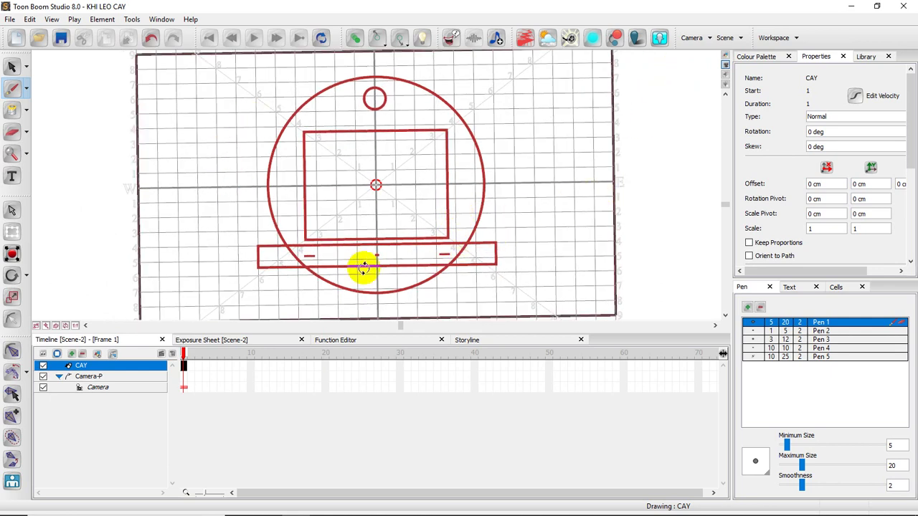
mouse_move(469, 218)
left_mouse_down()
mouse_move(473, 227)
mouse_move(473, 207)
left_mouse_up()
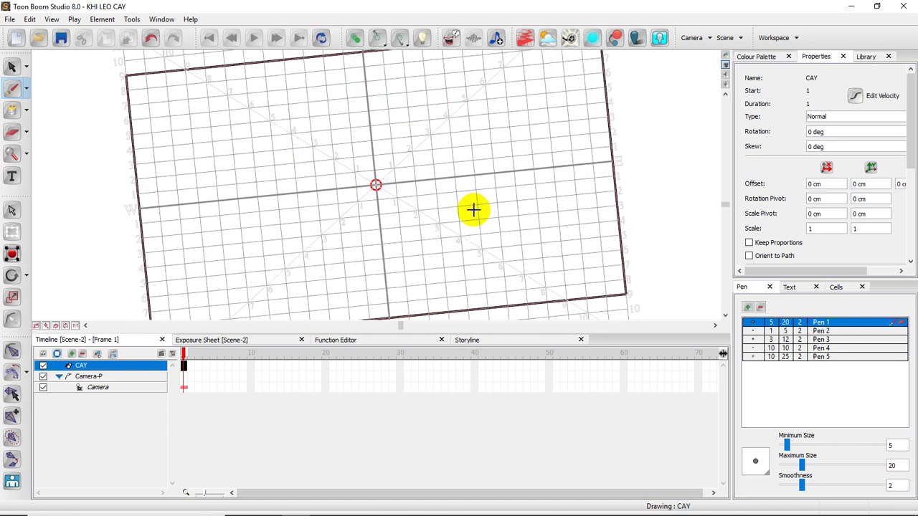
key("shift+x")
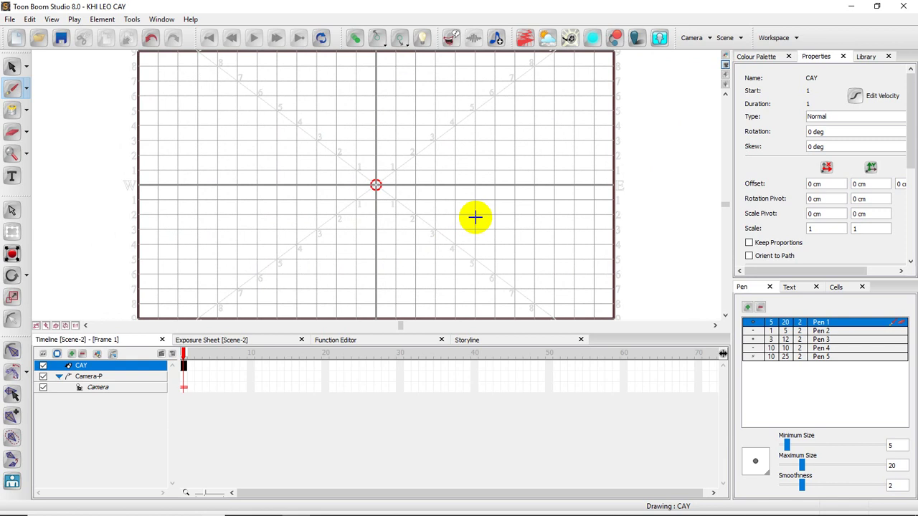
Rotate the drawing view incrementally in both directions and return it to its original orientation.
key("c")
key("c")
key("c")
key("c")
key("c")
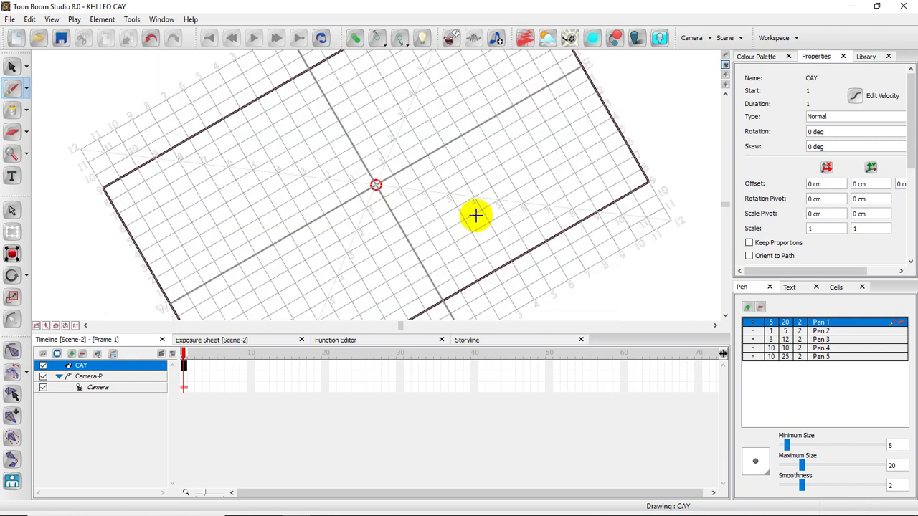
key("v")
key("v")
key("v")
key("v")
key("v")
key("v")
key("v")
key("v")
key("v")
key("v")
key("v")
key("v")
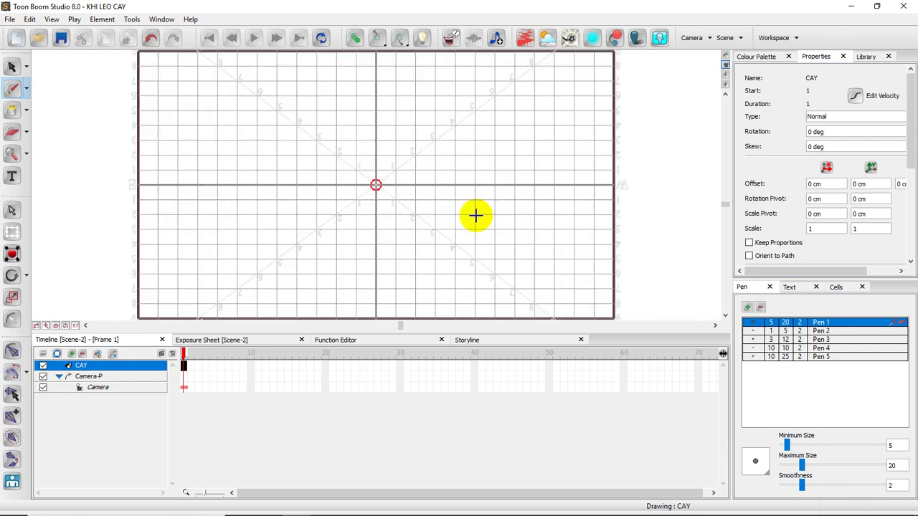
key("v")
key("v")
key("v")
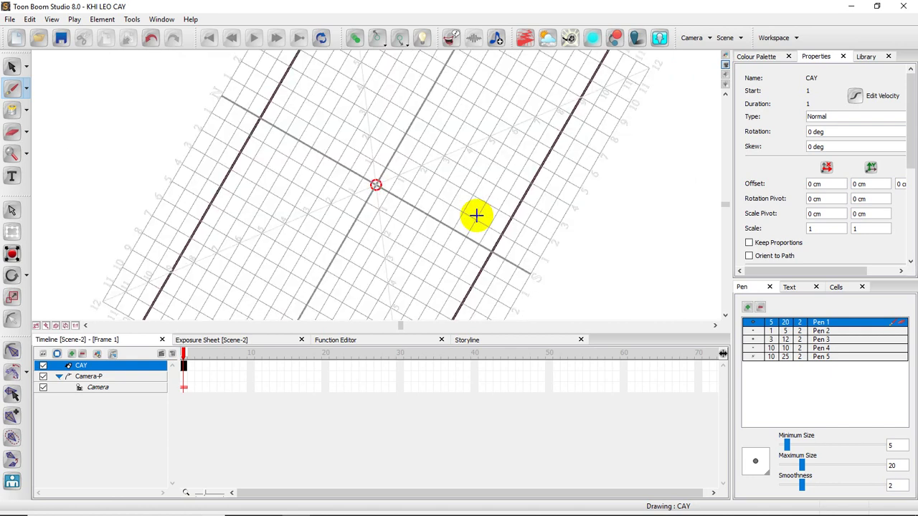
key("v")
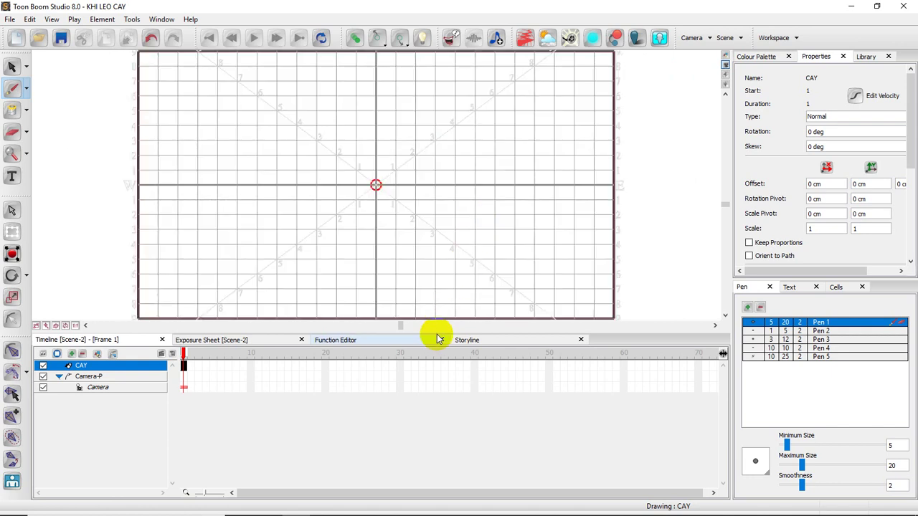
Shrink the timeline area to give the drawing view more room and pan the canvas around.
left_click_drag(434, 332, 438, 374)
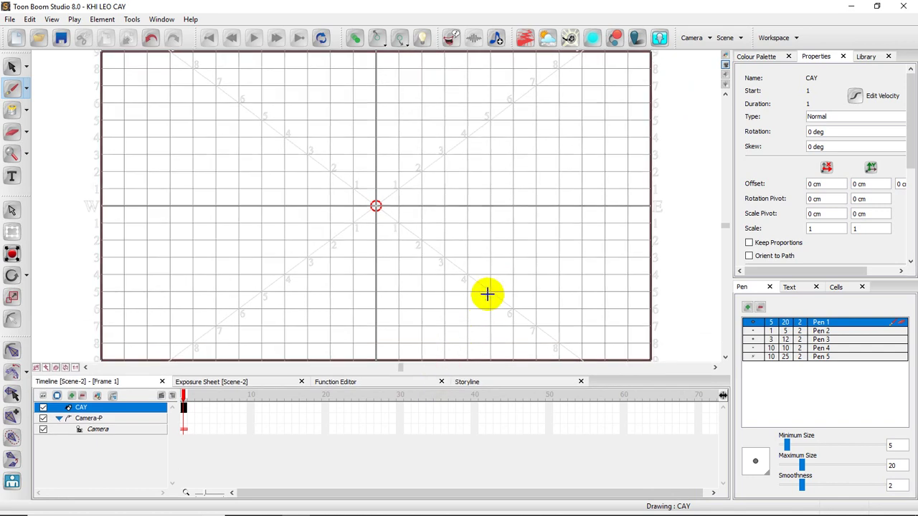
left_click_drag(473, 279, 492, 274)
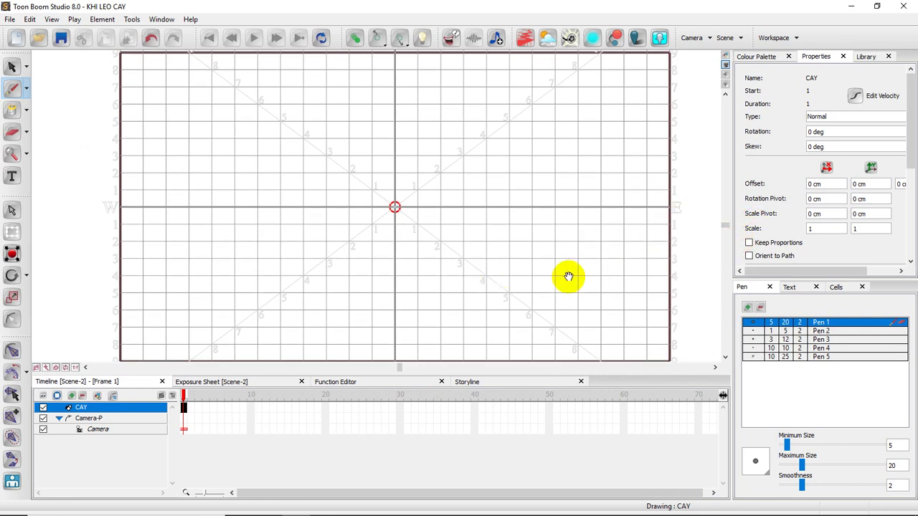
left_click_drag(550, 284, 531, 287)
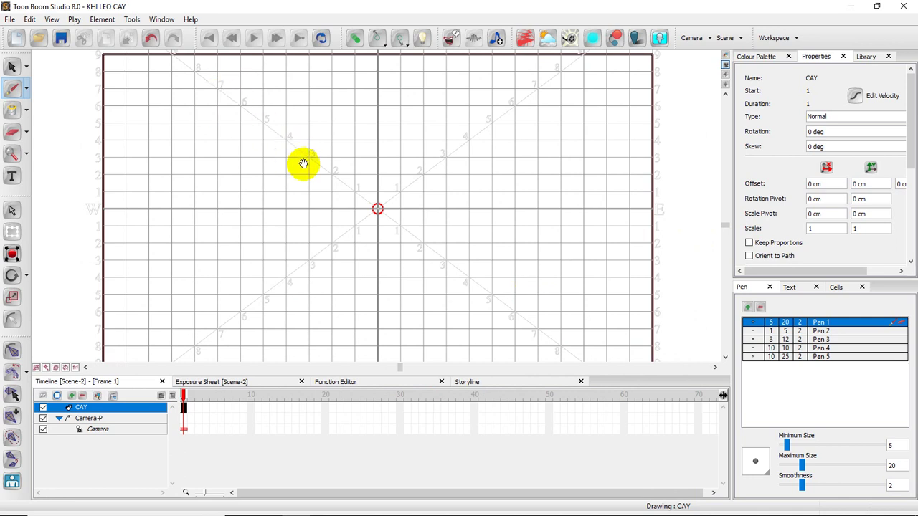
left_click_drag(301, 188, 311, 184)
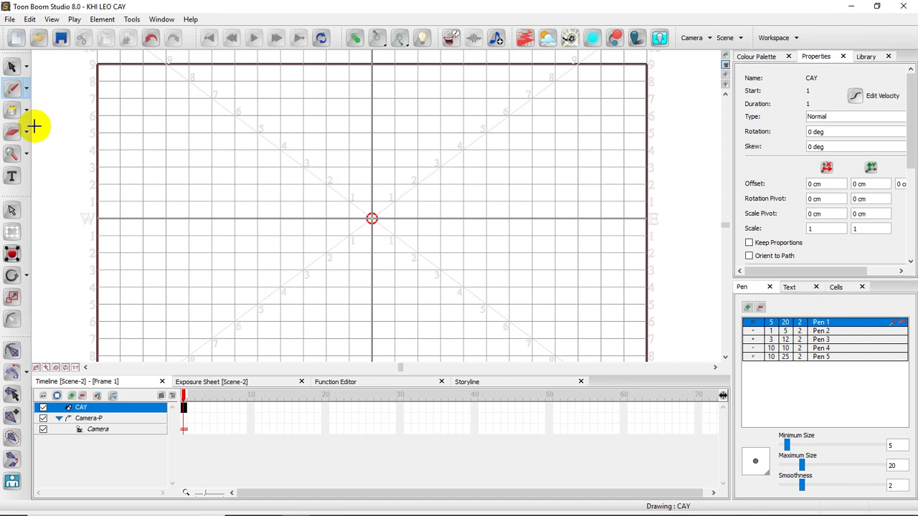
Try out the Line, Ellipse and Pencil drawing tools one after another and return to the Brush.
left_click(25, 94)
left_click(25, 93)
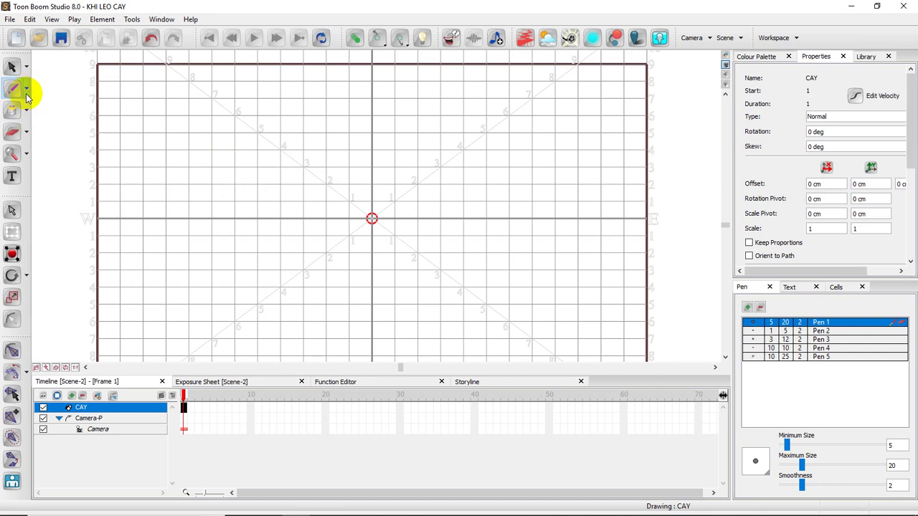
left_click(27, 91)
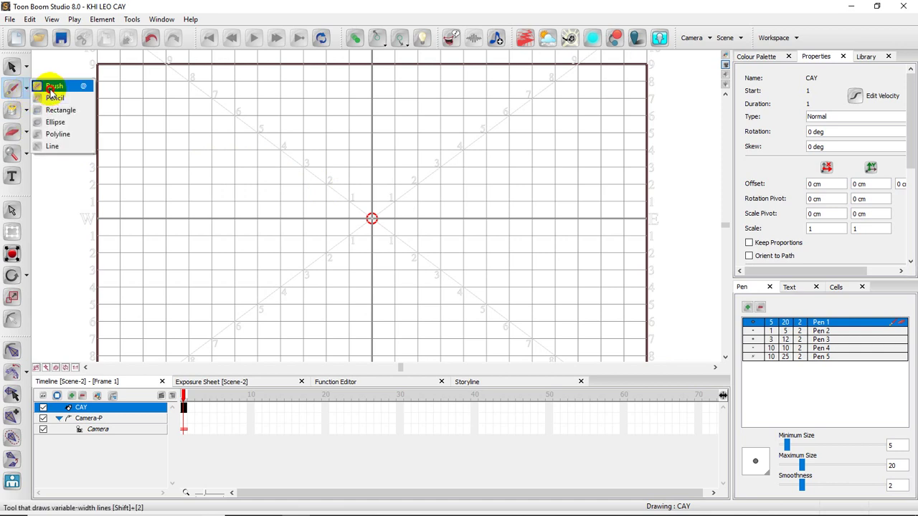
left_click(60, 137)
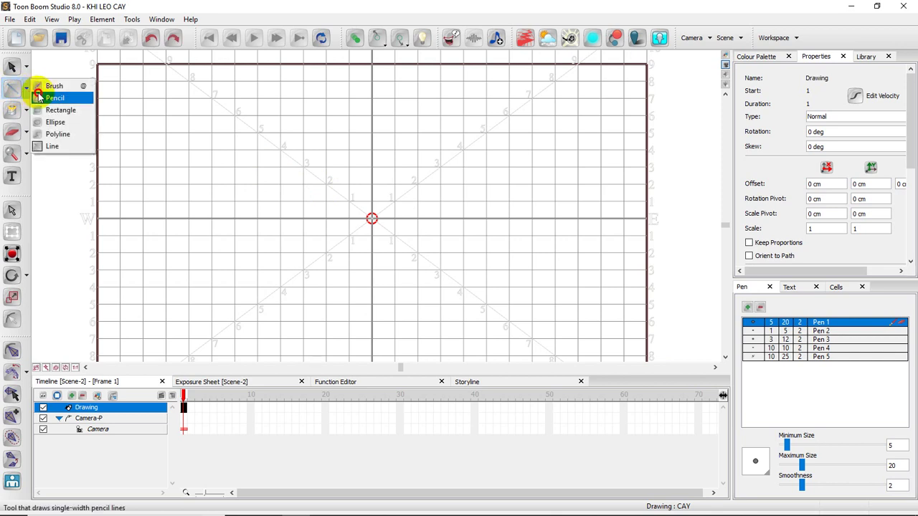
left_click(55, 121)
left_click(53, 119)
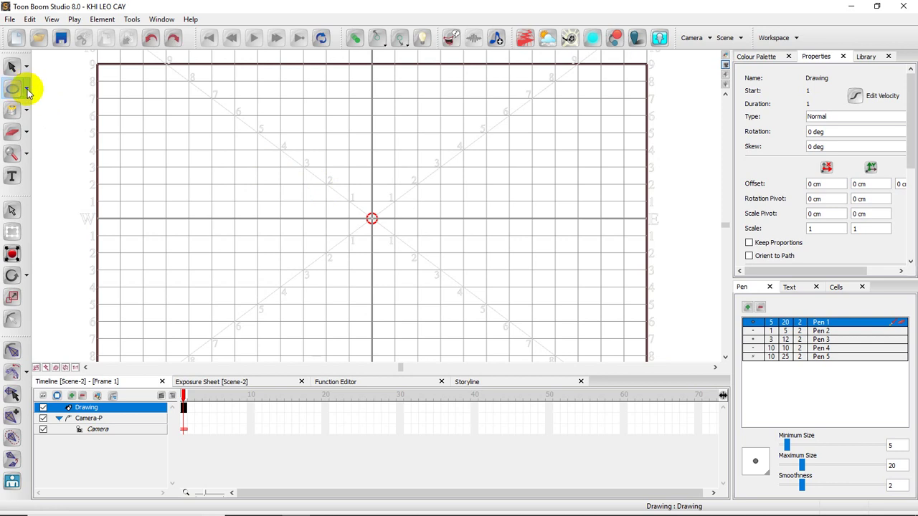
left_click(24, 92)
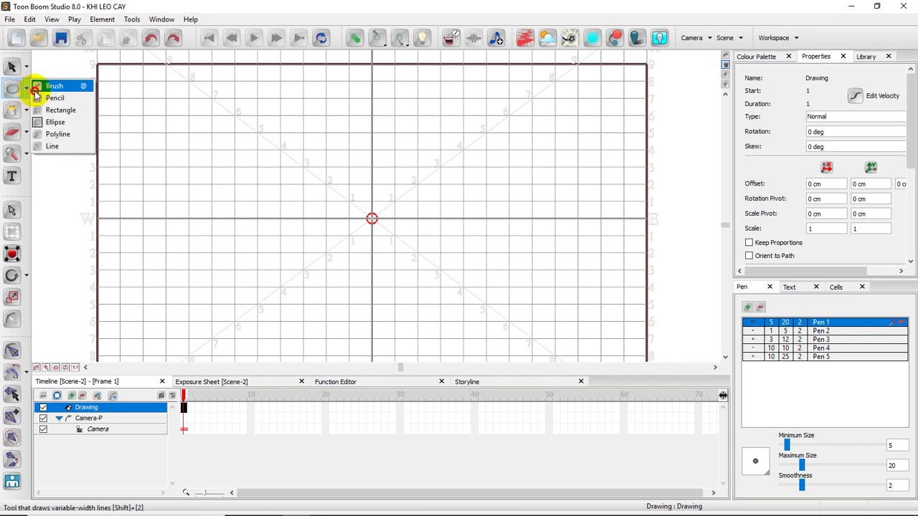
left_click(33, 91)
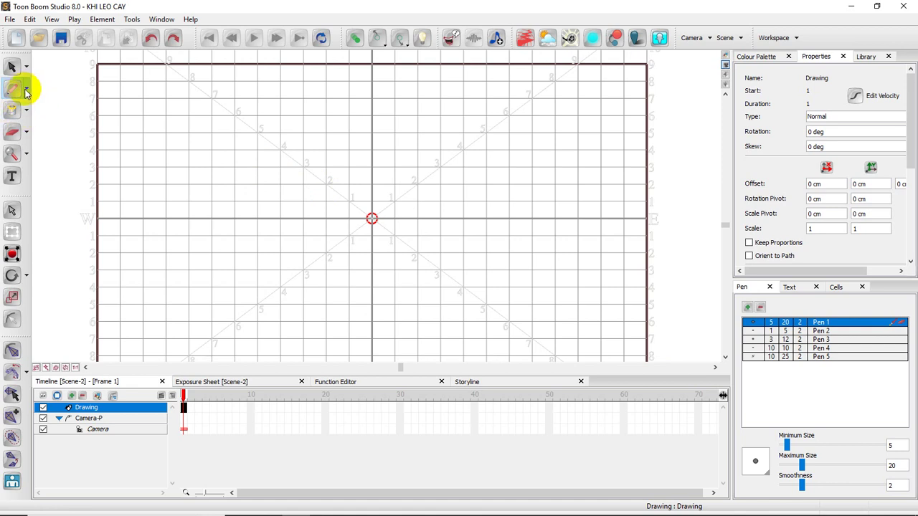
left_click(24, 92)
left_click(36, 86)
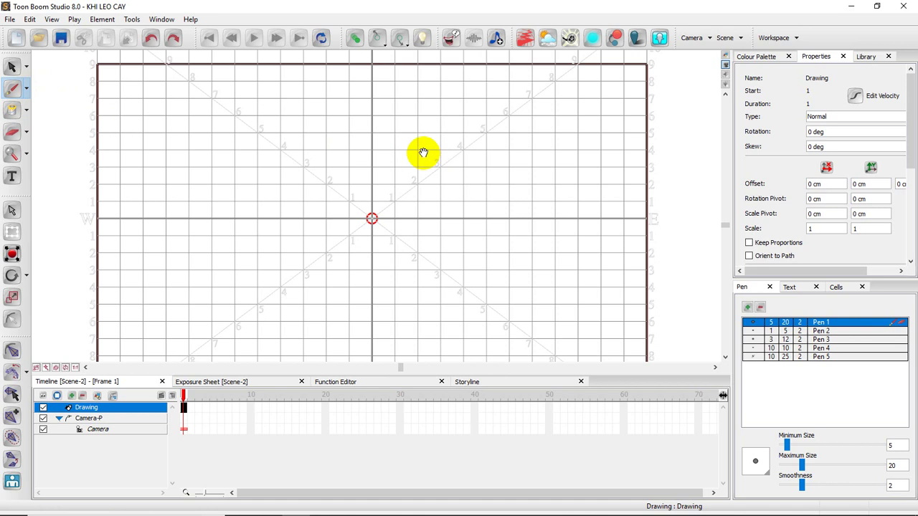
Set the smoothness of Pen 1 to 3 and choose Colour 12 from the default palette for the brush.
left_click_drag(423, 152, 398, 152)
left_click_drag(365, 215, 354, 195)
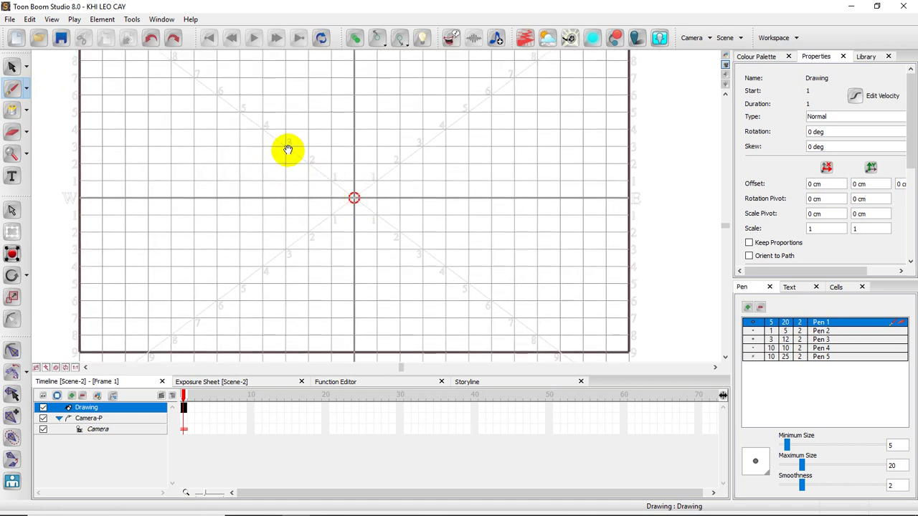
left_click_drag(284, 167, 289, 163)
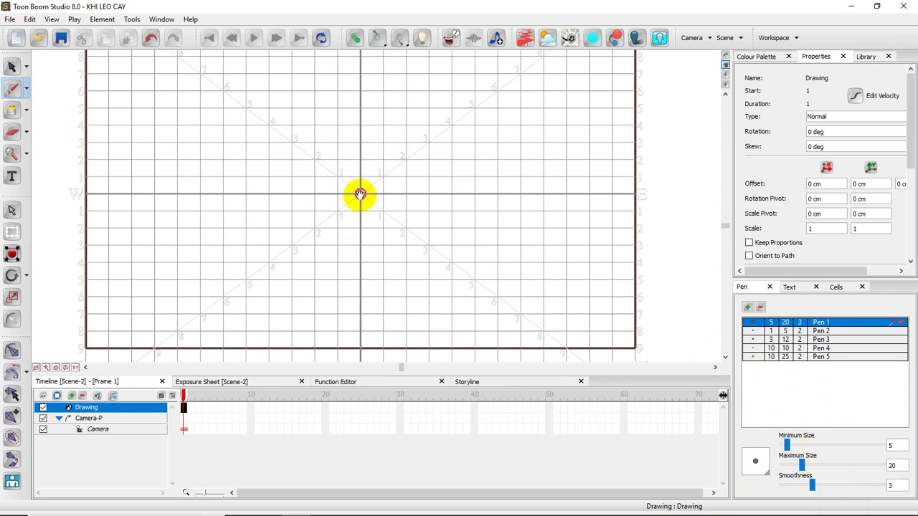
left_click_drag(444, 170, 439, 187)
left_click_drag(329, 172, 347, 163)
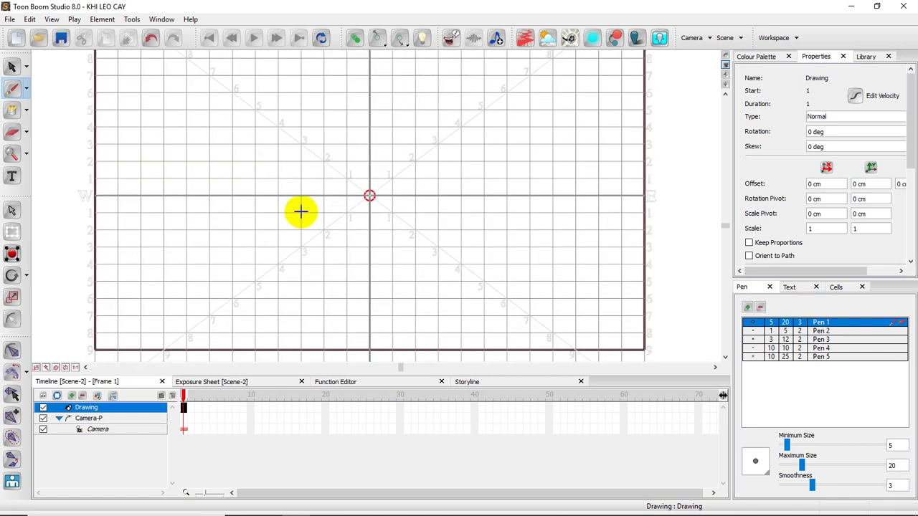
scroll(305, 211, "up", 3)
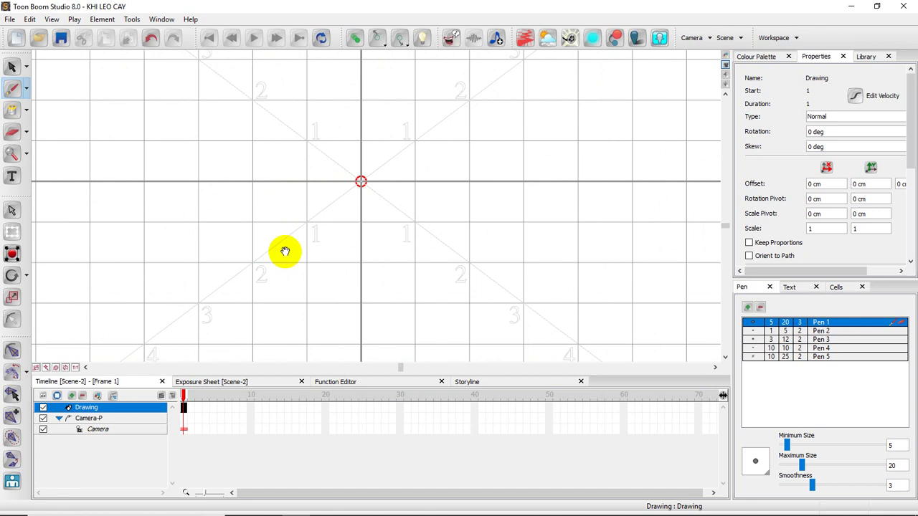
left_click_drag(284, 212, 340, 231)
left_click_drag(338, 194, 351, 170)
left_click_drag(330, 229, 341, 148)
left_click_drag(331, 196, 330, 213)
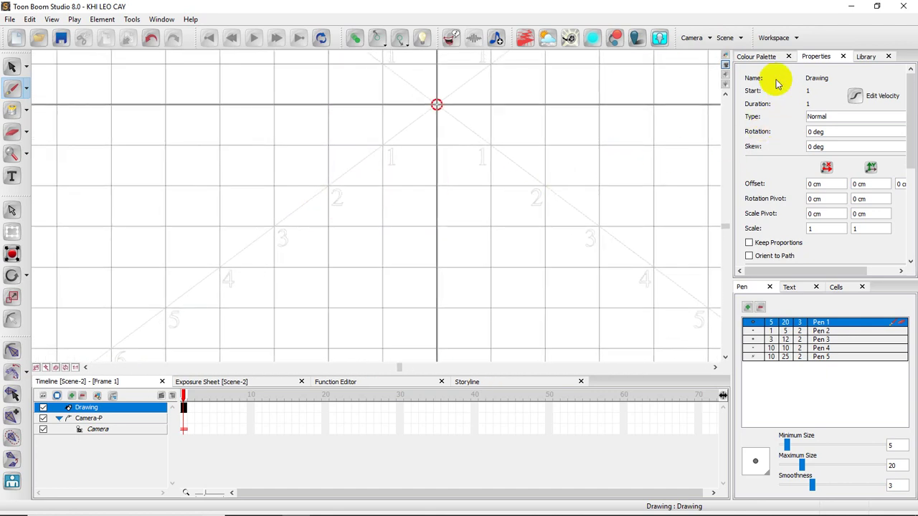
left_click(757, 57)
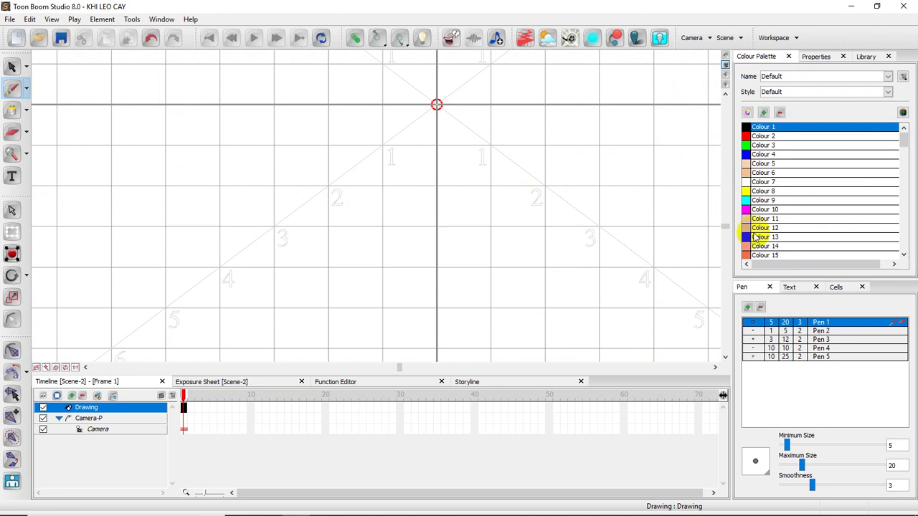
left_click(749, 227)
Draw one long, wavy brush stroke slanting down and outward as the left edge of the tree trunk.
left_click_drag(256, 262, 279, 227)
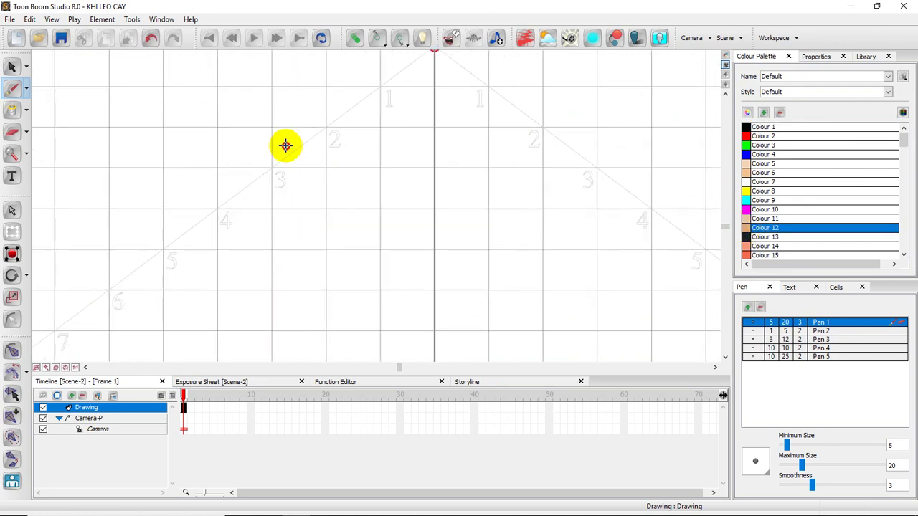
left_click_drag(273, 174, 282, 150)
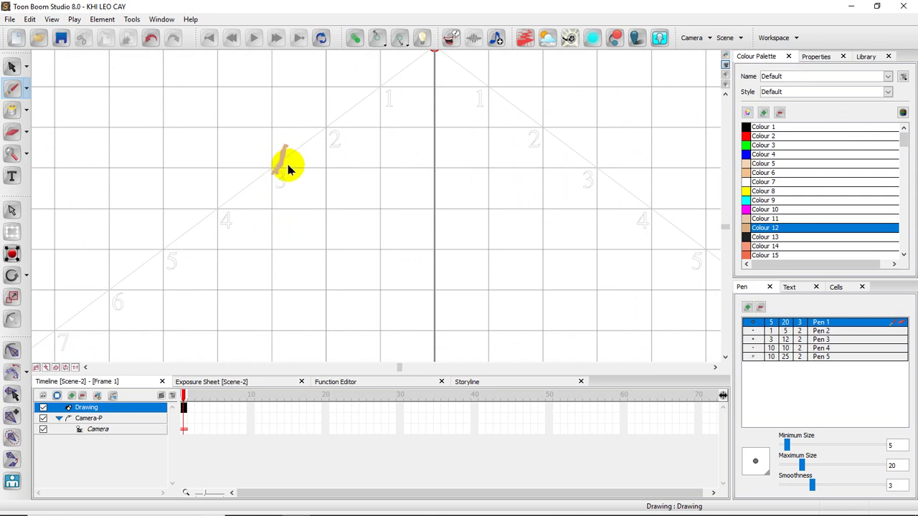
key("ctrl+z")
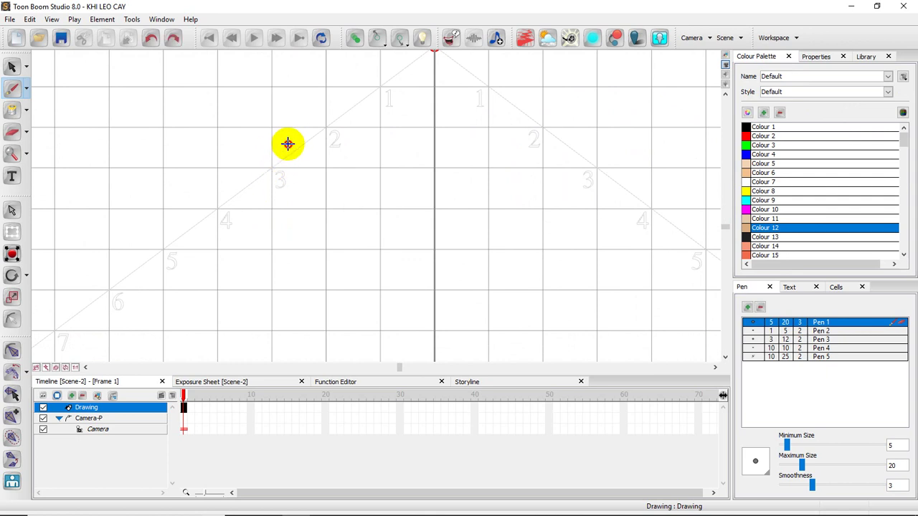
left_click_drag(288, 143, 214, 337)
Try to draw the right edge of the trunk beside the left one and undo the strokes.
key("space")
mouse_move(300, 287)
left_mouse_down()
mouse_move(289, 236)
mouse_move(304, 240)
left_mouse_up()
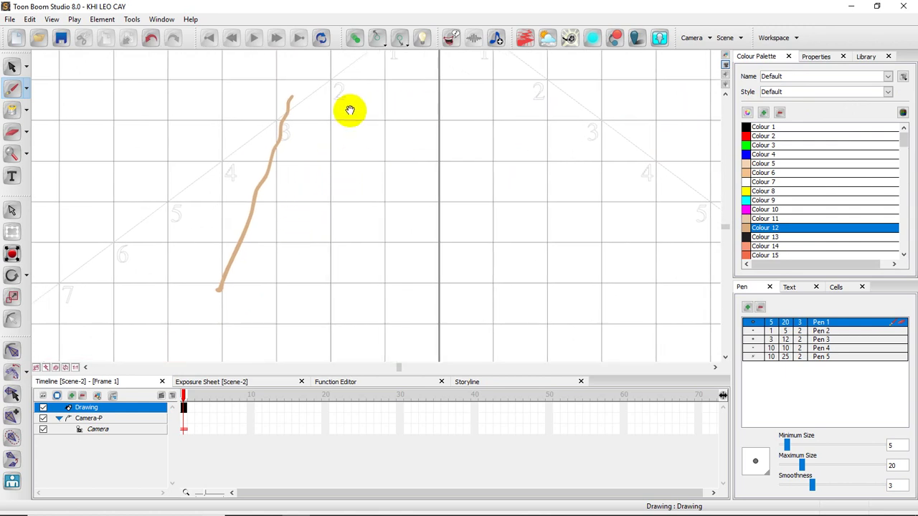
mouse_move(323, 112)
left_mouse_down()
mouse_move(318, 160)
mouse_move(330, 232)
mouse_move(362, 312)
left_mouse_up()
left_click_drag(321, 274, 371, 300)
key("ctrl+z")
mouse_move(377, 120)
left_mouse_down()
mouse_move(351, 260)
mouse_move(355, 302)
left_mouse_up()
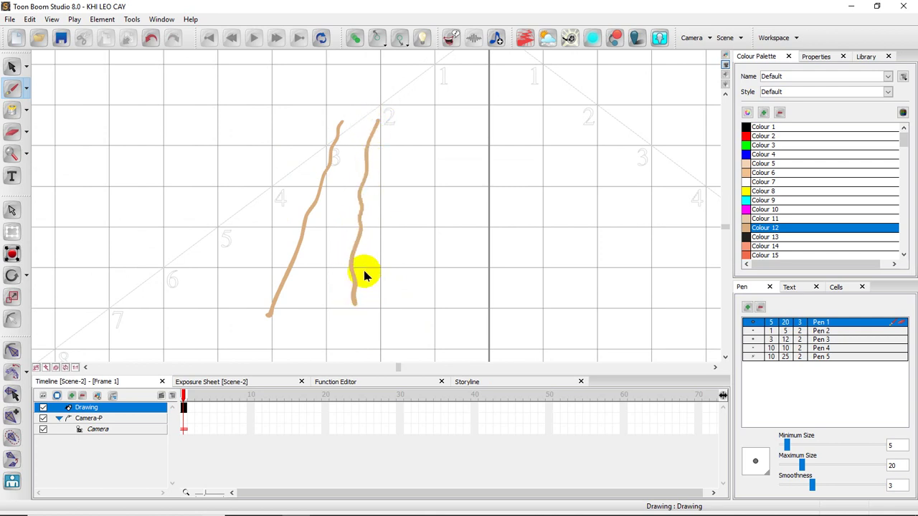
key("ctrl+z")
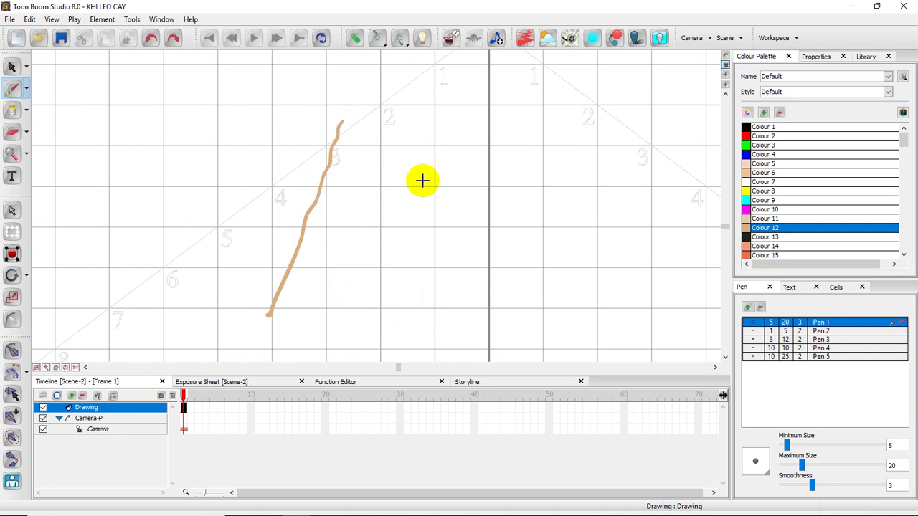
With the canvas rotated, draw the trunk's right edge as one long stroke widening away from the left edge, and return the canvas to upright.
key("c")
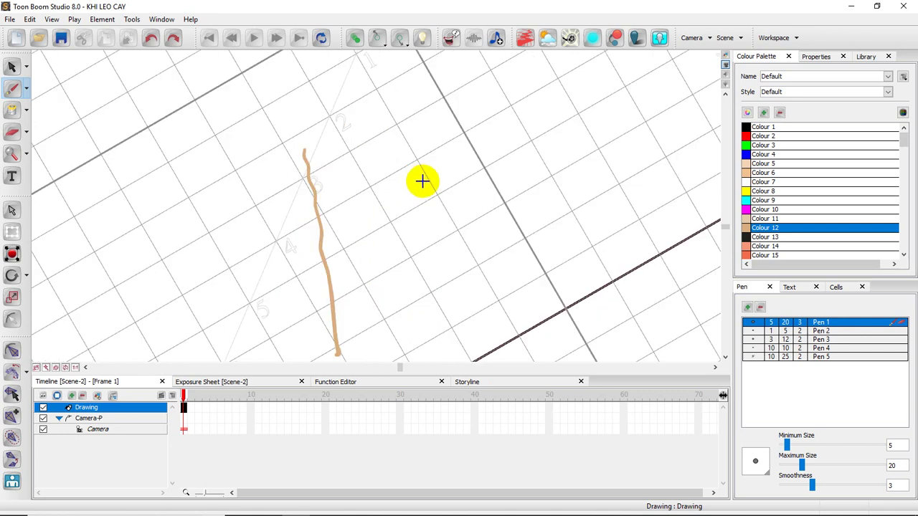
key("c")
key("c")
key("c")
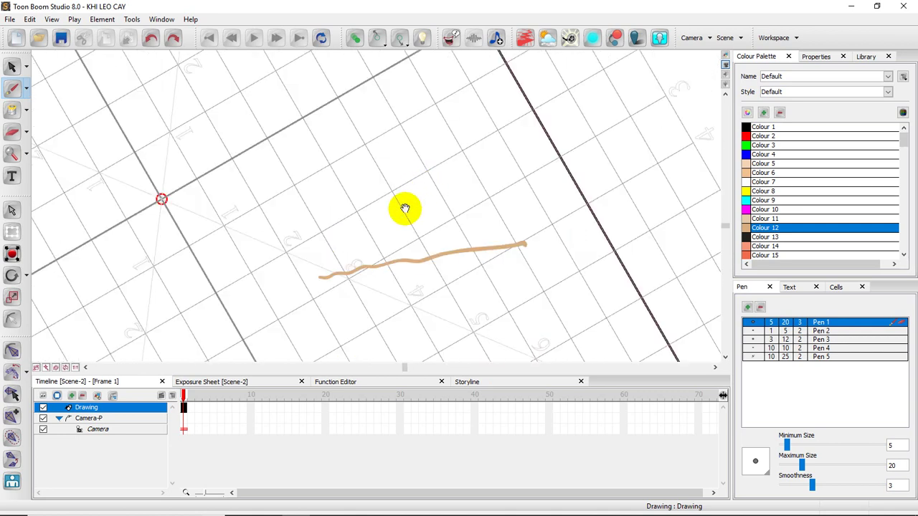
left_click_drag(403, 208, 361, 209)
mouse_move(285, 232)
left_mouse_down()
mouse_move(447, 180)
mouse_move(470, 182)
mouse_move(437, 202)
mouse_move(488, 185)
left_mouse_up()
key("shift+x")
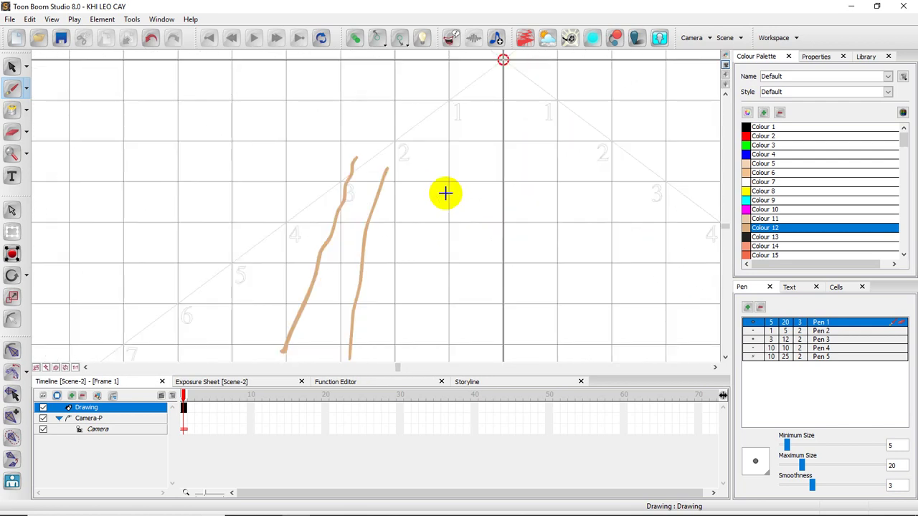
Draw a row of short horizontal bark marks along the trunk's left edge, from the base up towards the tip.
left_click_drag(424, 149, 369, 143)
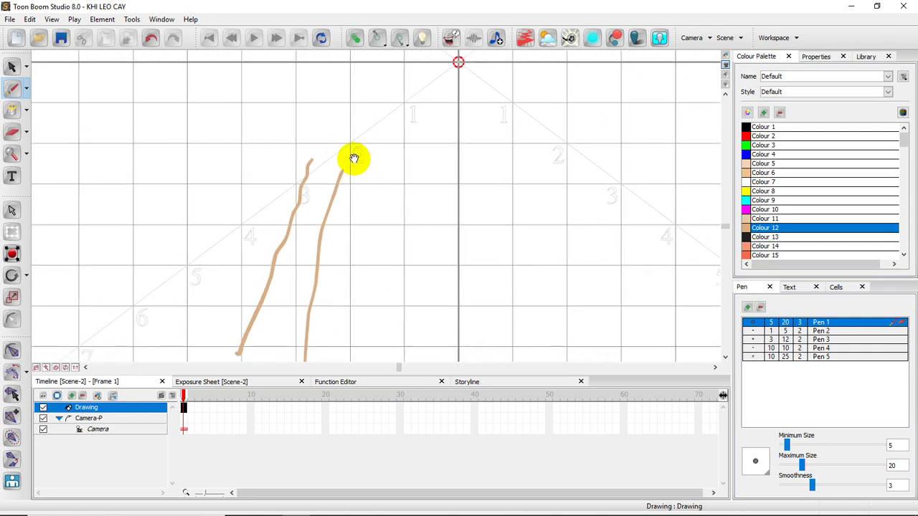
left_click_drag(335, 238, 345, 186)
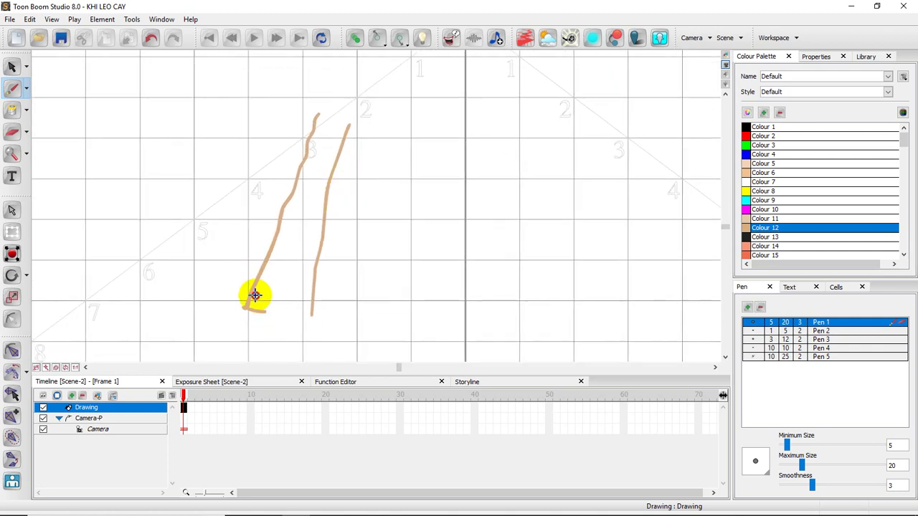
mouse_move(255, 294)
left_mouse_down()
mouse_move(302, 257)
mouse_move(275, 236)
mouse_move(300, 221)
left_mouse_up()
mouse_move(299, 182)
left_mouse_down()
mouse_move(316, 182)
mouse_move(318, 152)
left_mouse_up()
key("space")
left_click_drag(321, 267, 318, 246)
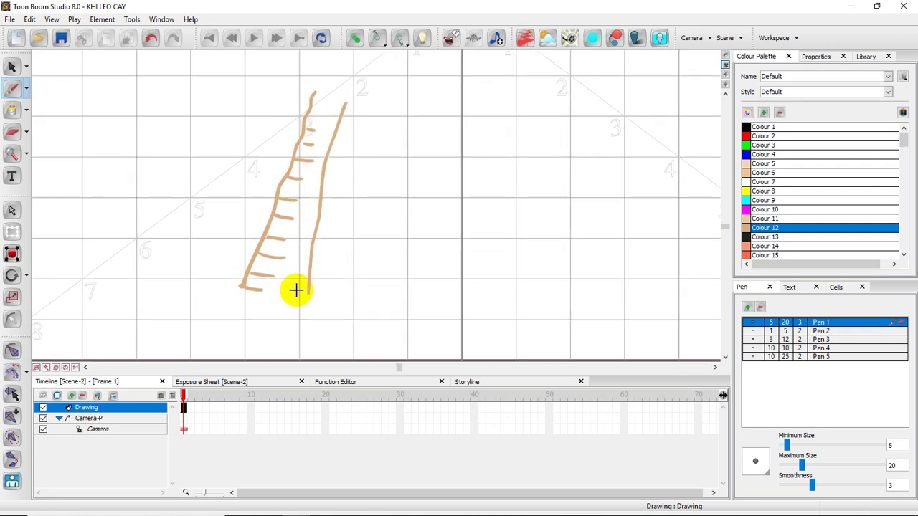
Flare both trunk edges outward at the base and join them with jagged, pointed roots.
scroll(310, 290, "down", 1)
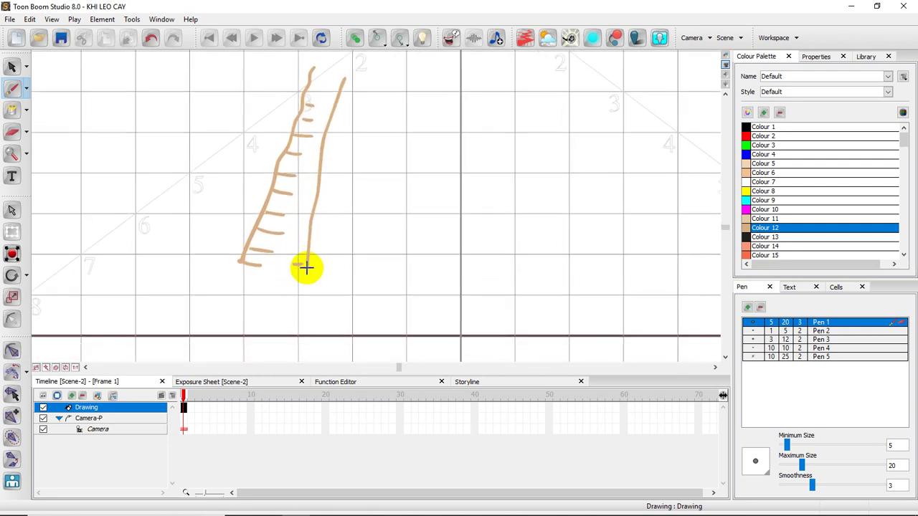
left_click_drag(310, 270, 340, 310)
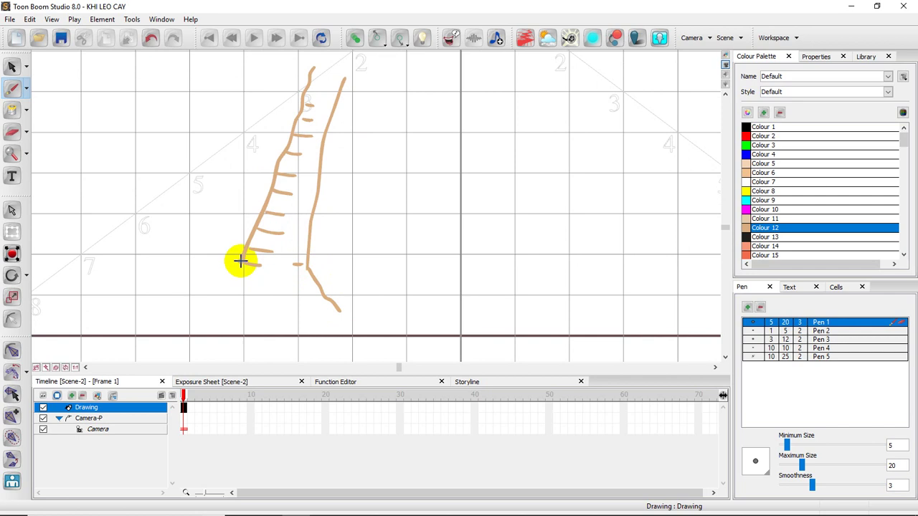
mouse_move(240, 264)
left_mouse_down()
mouse_move(217, 301)
mouse_move(219, 330)
mouse_move(205, 308)
mouse_move(236, 302)
mouse_move(212, 332)
mouse_move(256, 311)
mouse_move(254, 302)
mouse_move(260, 320)
mouse_move(262, 305)
mouse_move(269, 311)
mouse_move(261, 325)
mouse_move(289, 316)
mouse_move(297, 325)
mouse_move(300, 315)
mouse_move(301, 327)
mouse_move(291, 303)
mouse_move(338, 311)
left_mouse_up()
key("space")
mouse_move(334, 259)
left_mouse_down()
mouse_move(338, 301)
mouse_move(322, 323)
mouse_move(358, 230)
mouse_move(361, 244)
left_mouse_up()
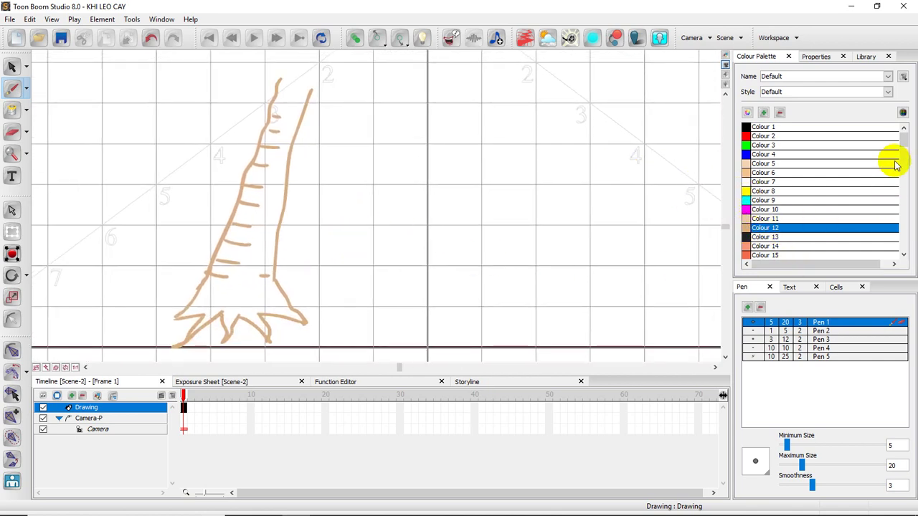
Extend the upper ends of both trunk edges with short brush strokes in Colour 12.
scroll(903, 141, "down", 2)
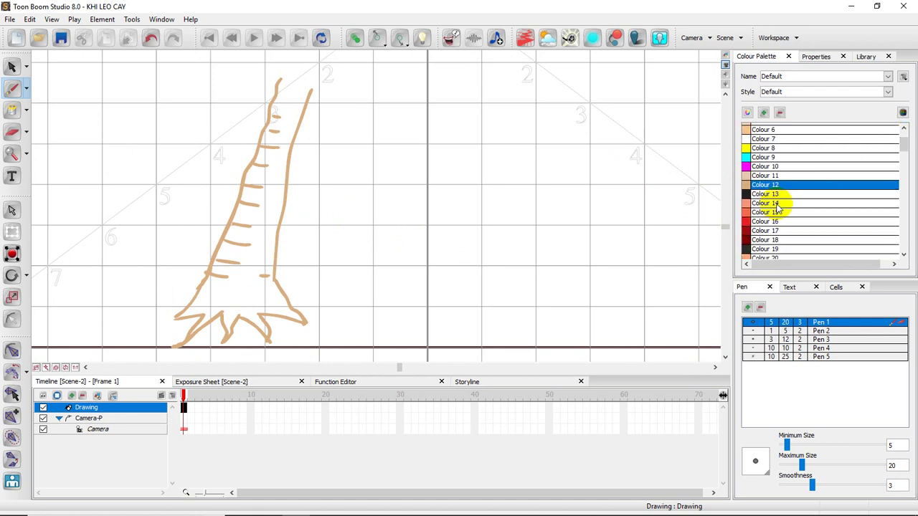
left_click_drag(376, 151, 352, 240)
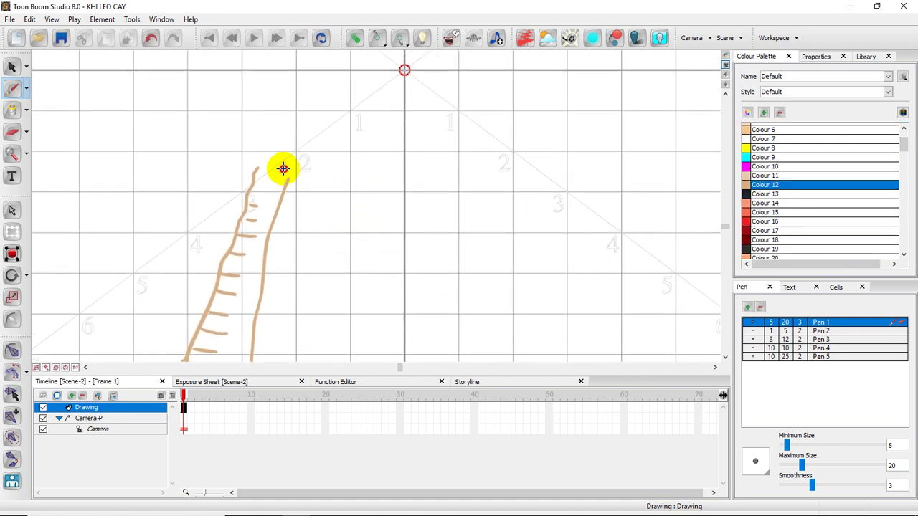
left_click_drag(283, 169, 308, 151)
key("ctrl+z")
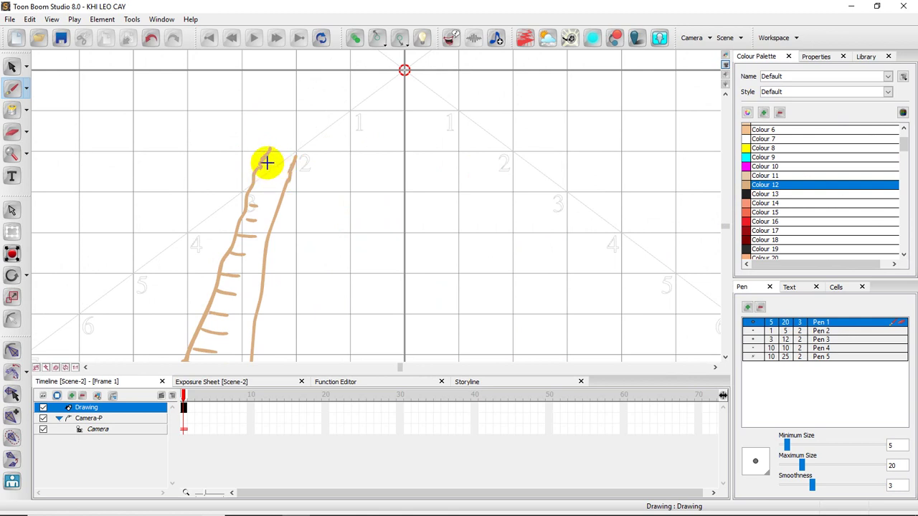
left_click_drag(304, 180, 330, 163)
left_click_drag(362, 192, 355, 156)
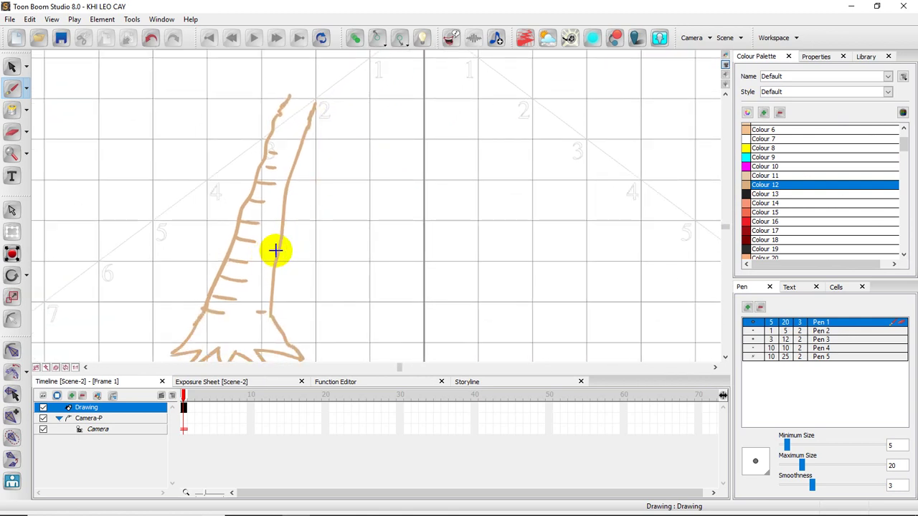
Select the Pencil tool and Colour 35, and set the pen's minimum size to 0 and maximum size to 5.
scroll(381, 186, "up", 2)
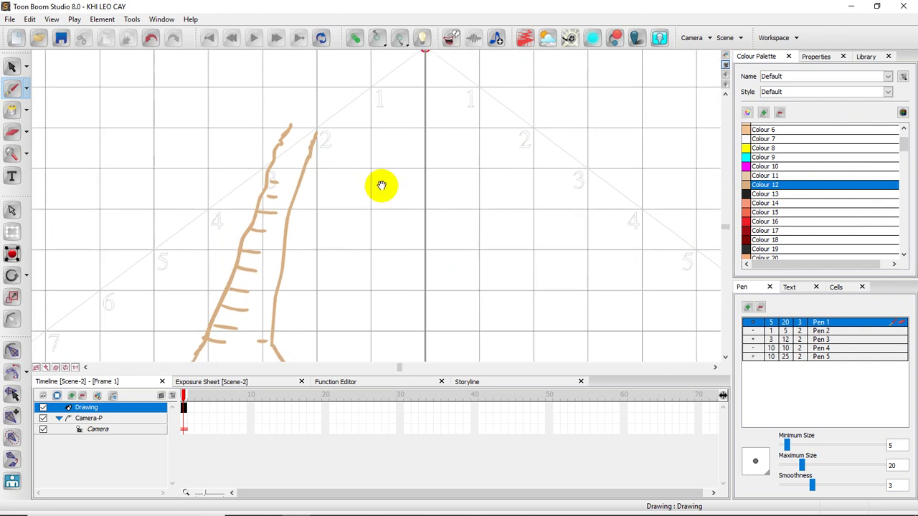
scroll(309, 136, "up", 2)
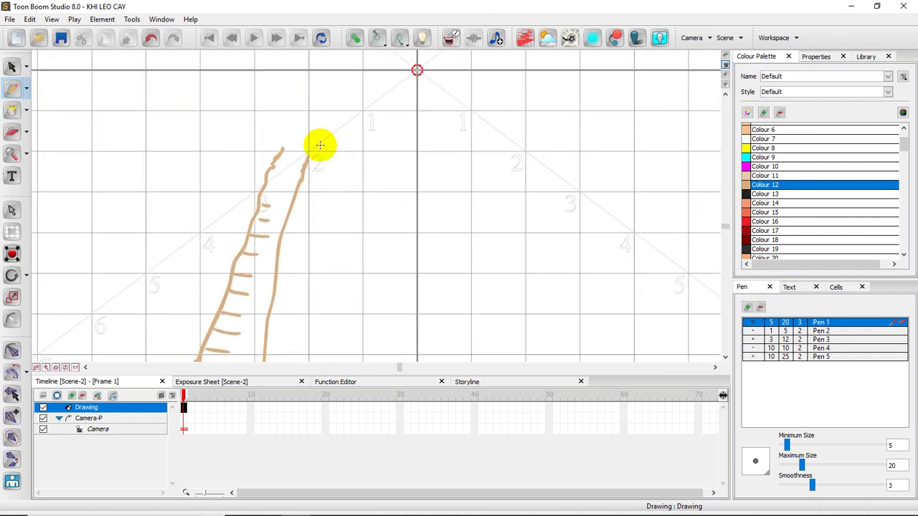
key("z")
key("z")
key("z")
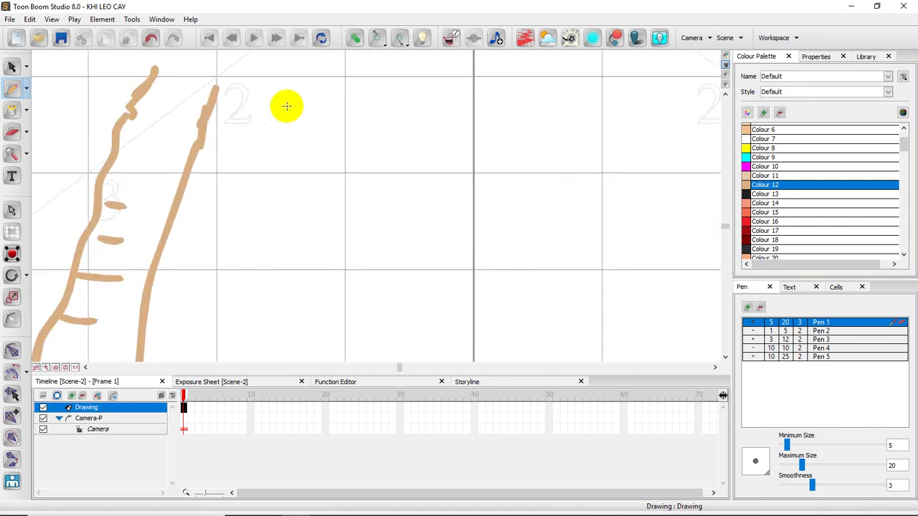
left_click_drag(278, 96, 350, 145)
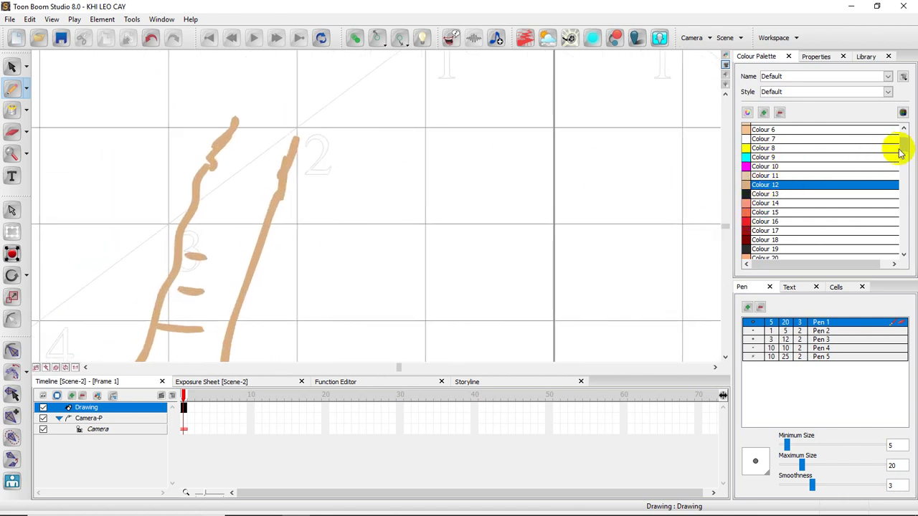
scroll(903, 147, "down", 7)
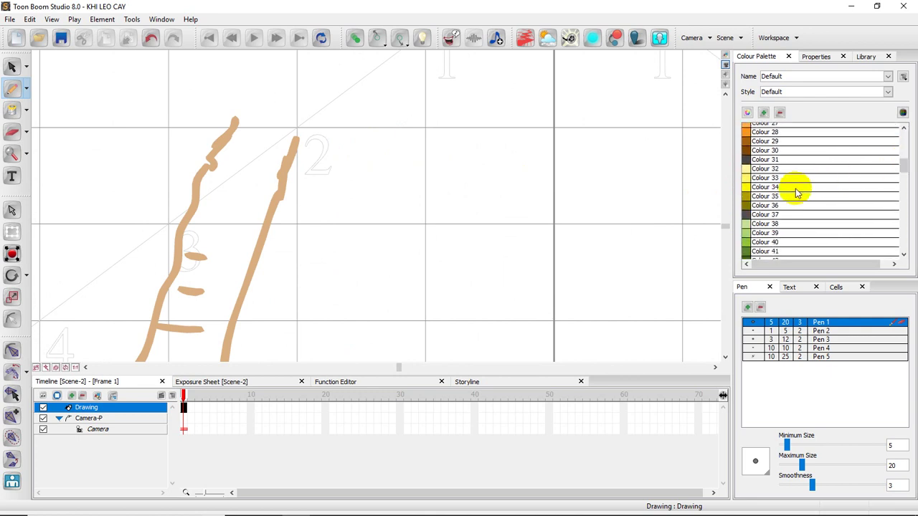
left_click(749, 198)
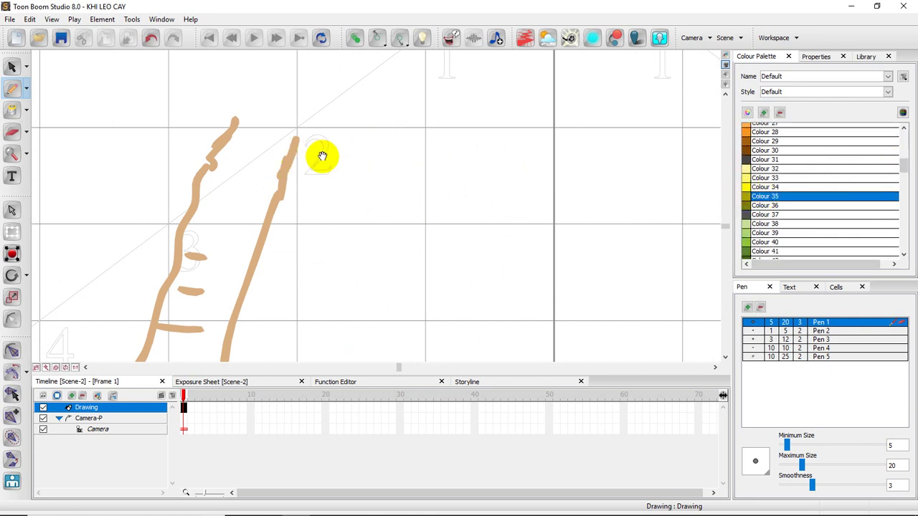
left_click_drag(323, 156, 327, 172)
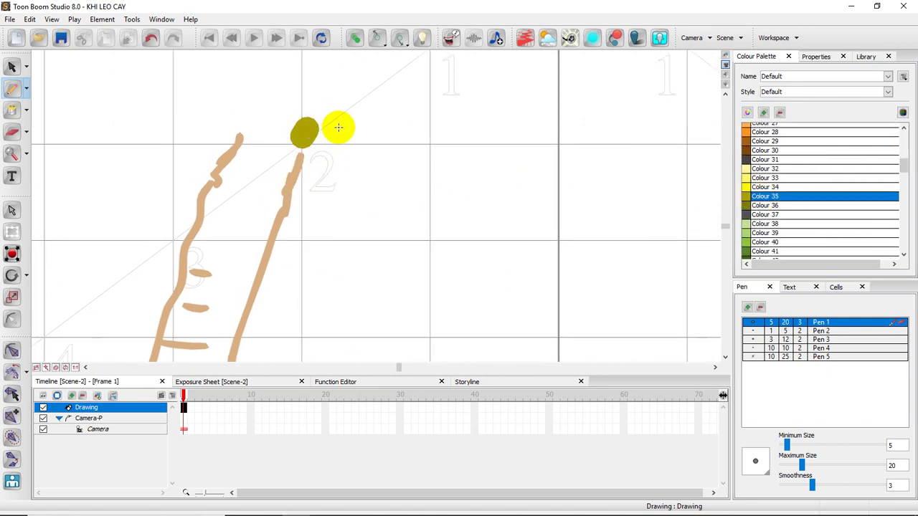
key("ctrl+z")
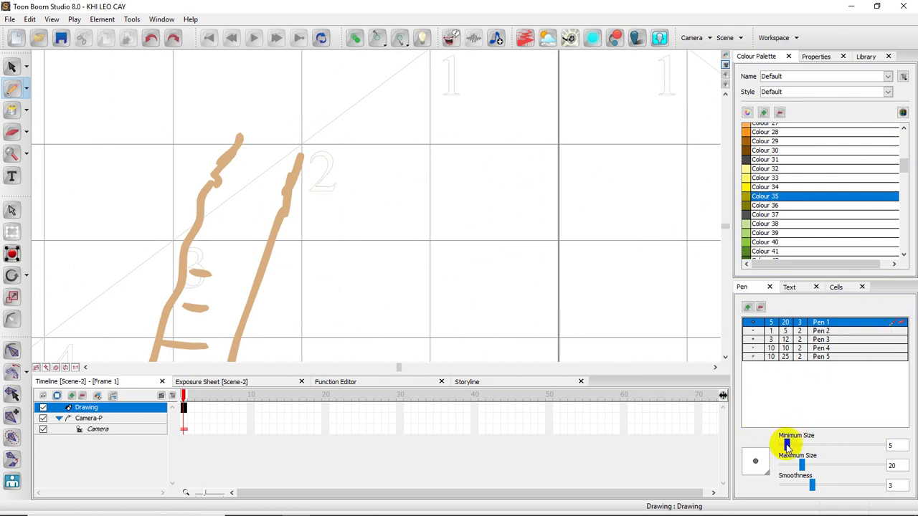
left_click(803, 464)
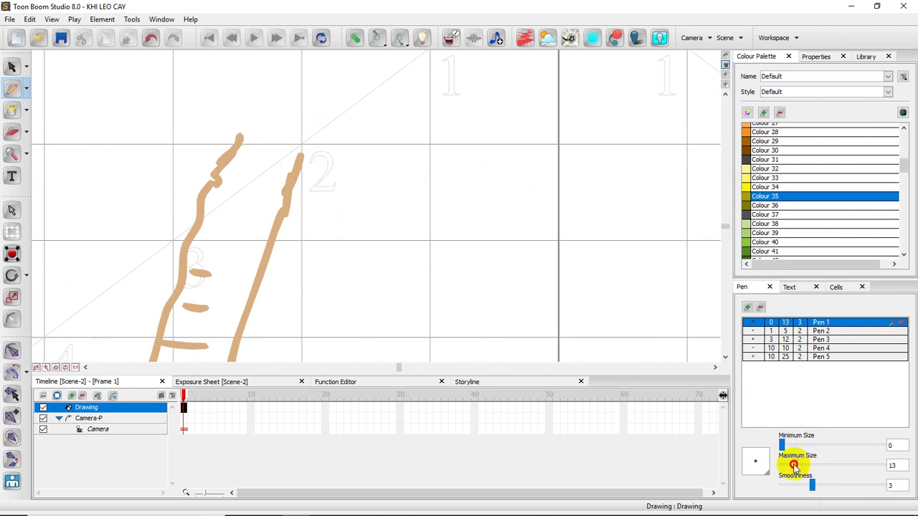
Draw four small rounded leaf outlines at the trunk's upper ends, one on the right edge and a cluster of three on the left.
left_click_drag(339, 183, 353, 216)
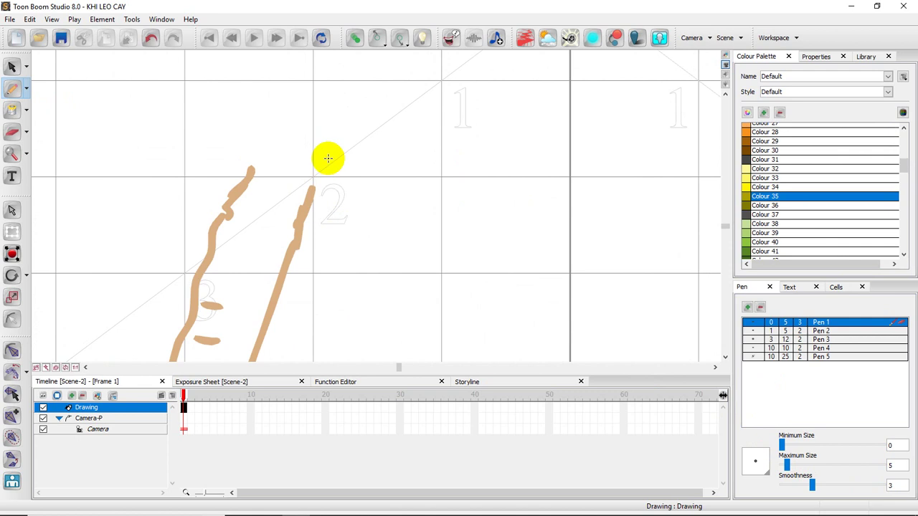
mouse_move(324, 156)
left_mouse_down()
mouse_move(317, 186)
mouse_move(341, 189)
mouse_move(333, 155)
left_mouse_up()
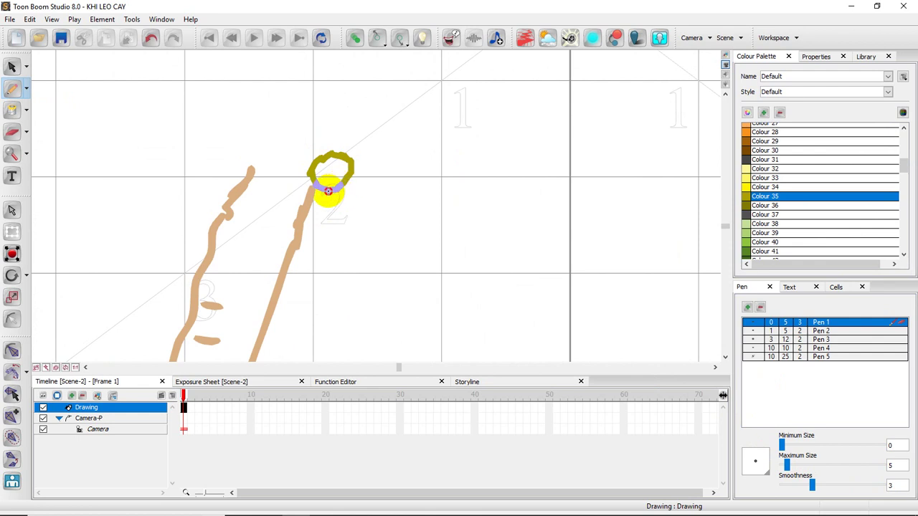
left_click_drag(328, 191, 315, 184)
left_click_drag(291, 175, 324, 188)
mouse_move(292, 149)
left_mouse_down()
mouse_move(267, 150)
mouse_move(265, 166)
mouse_move(284, 178)
mouse_move(294, 150)
left_mouse_up()
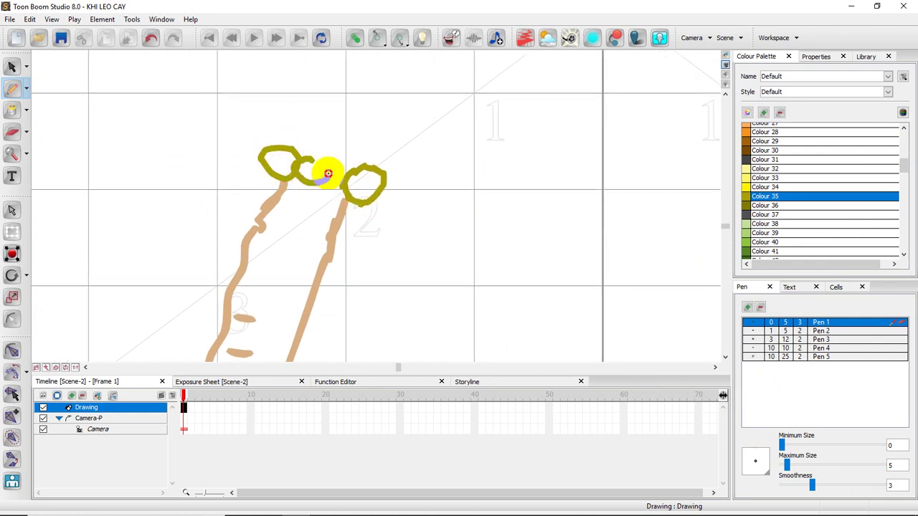
left_click_drag(320, 153, 311, 123)
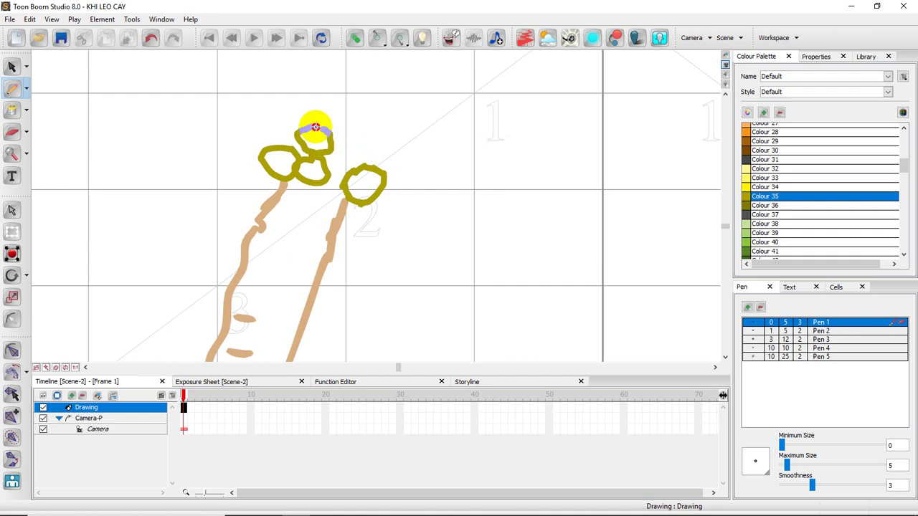
Try an Ellipse leaf outline in the gap between the left leaf cluster and the right-hand leaf.
scroll(430, 123, "up", 1)
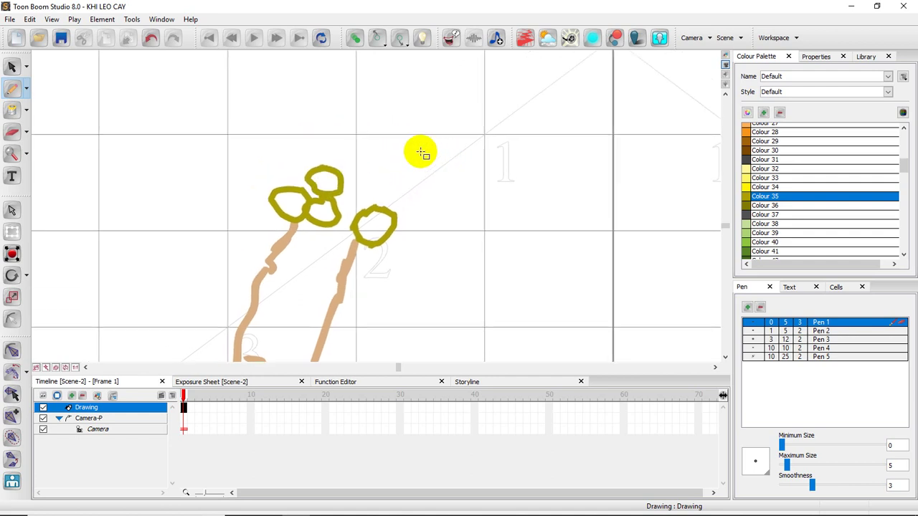
key("alt+equal")
scroll(405, 156, "up", 4)
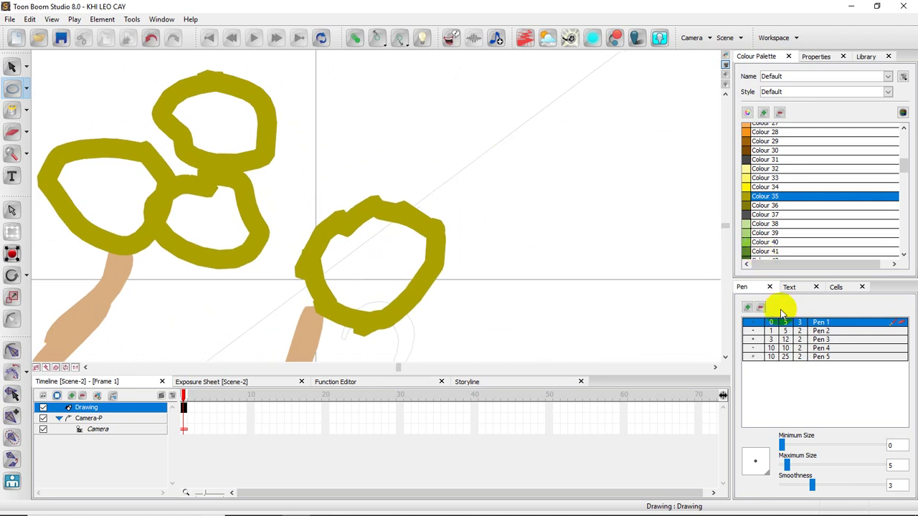
left_click_drag(321, 157, 345, 172)
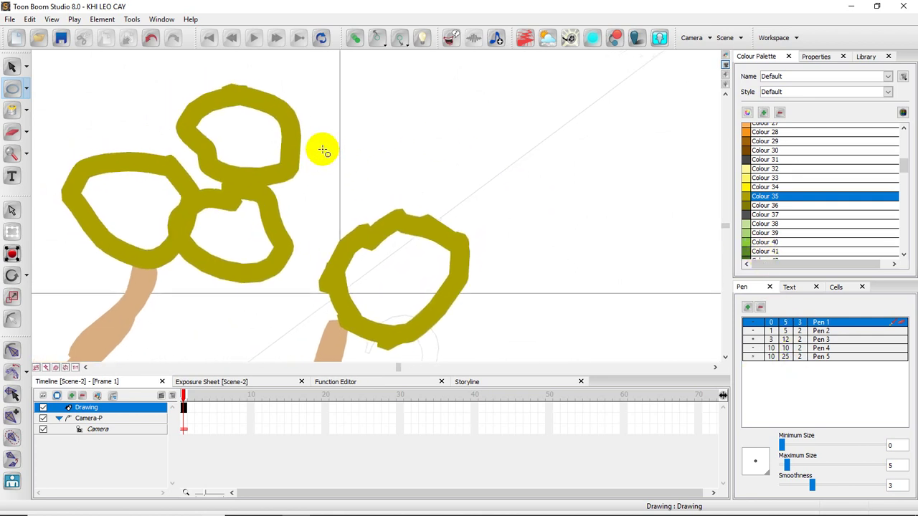
left_click(20, 94)
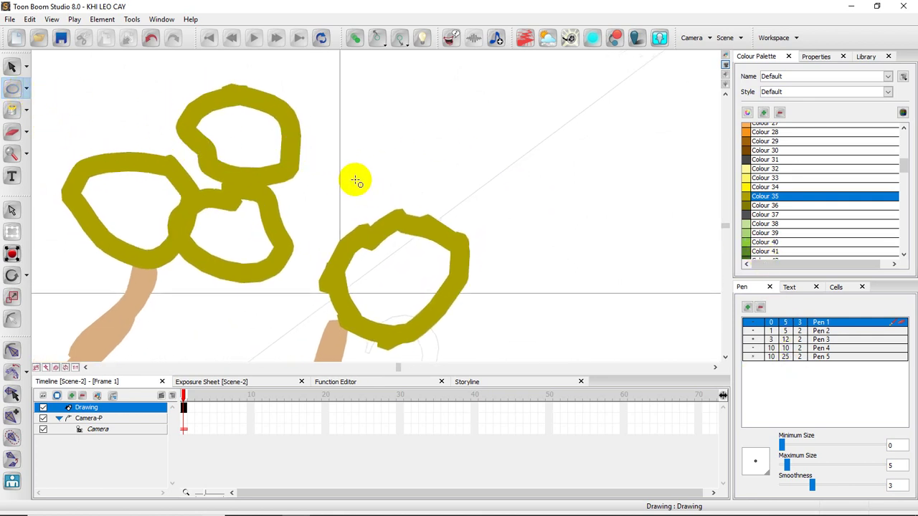
left_click_drag(295, 131, 388, 218)
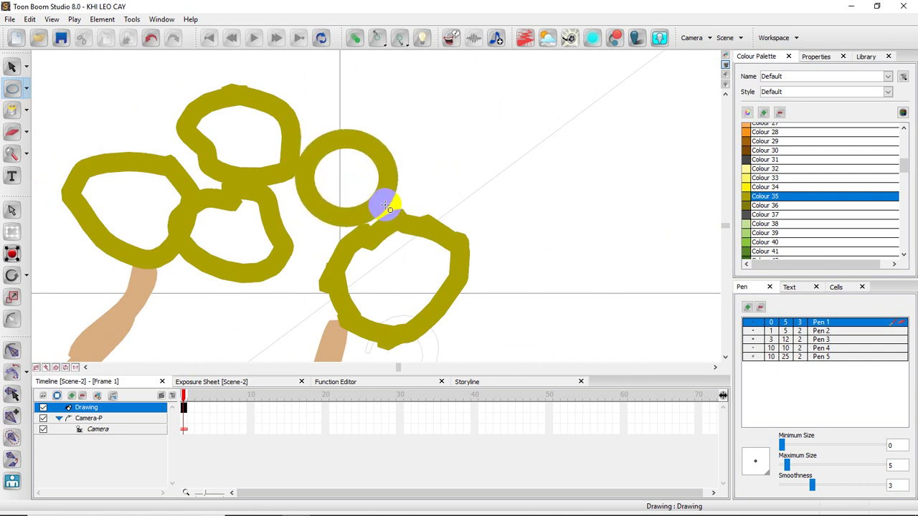
key("ctrl+z")
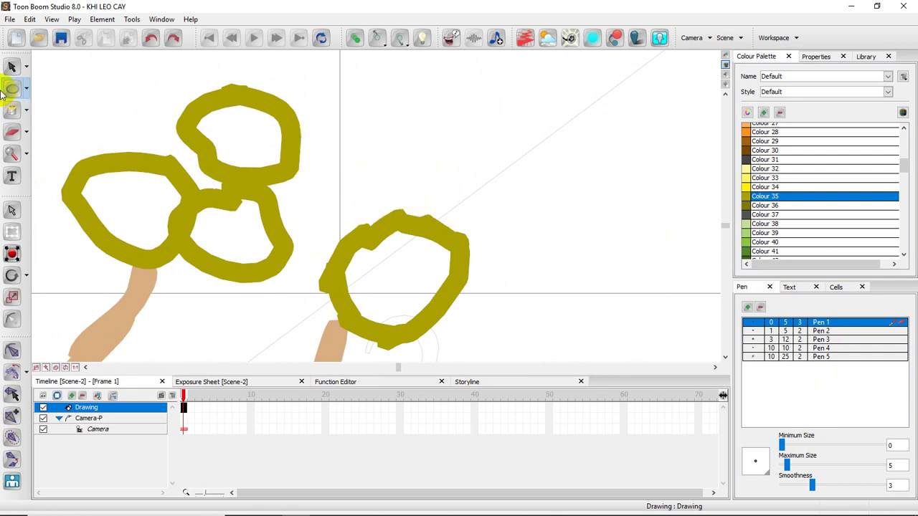
With the Brush, draw two thin rounded leaf outlines, one above the right-hand leaf and one above the leftmost leaf.
left_click(25, 89)
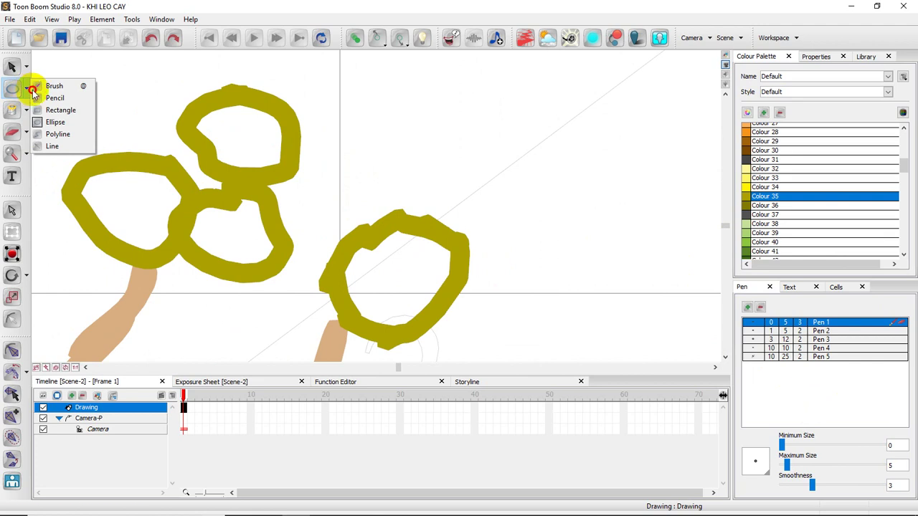
left_click(44, 86)
mouse_move(376, 127)
left_mouse_down()
mouse_move(328, 139)
mouse_move(314, 165)
mouse_move(332, 196)
mouse_move(366, 216)
mouse_move(420, 199)
mouse_move(423, 148)
mouse_move(397, 124)
mouse_move(373, 126)
mouse_move(352, 107)
mouse_move(421, 150)
left_mouse_up()
key("space")
mouse_move(248, 119)
left_mouse_down()
mouse_move(292, 117)
mouse_move(238, 128)
mouse_move(219, 164)
mouse_move(234, 203)
mouse_move(273, 215)
mouse_move(309, 195)
mouse_move(316, 150)
mouse_move(282, 112)
left_mouse_up()
key("space")
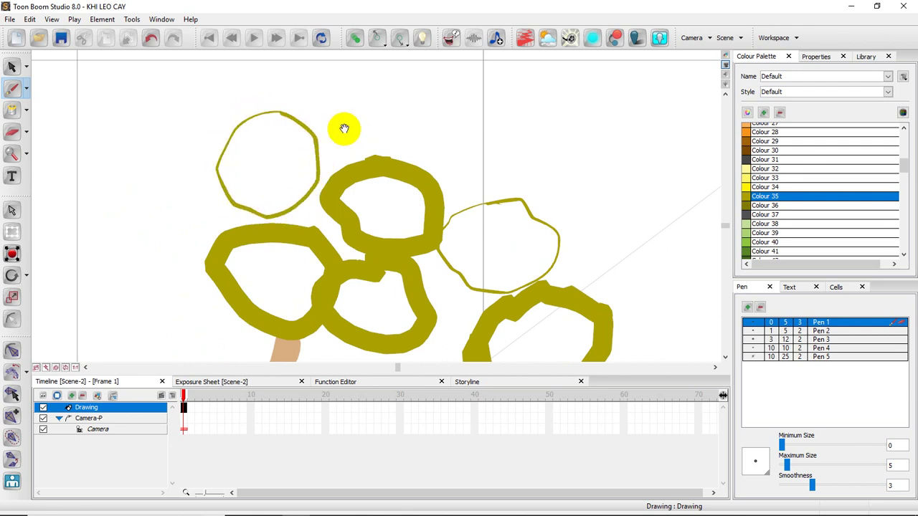
Brush four more thin rounded leaf outlines along the top and right side of the crown in Colour 35.
left_click_drag(422, 118, 352, 124)
mouse_move(431, 111)
left_mouse_down()
mouse_move(379, 127)
mouse_move(375, 191)
mouse_move(454, 184)
mouse_move(448, 117)
mouse_move(414, 108)
left_mouse_up()
mouse_move(302, 76)
left_mouse_down()
mouse_move(260, 93)
mouse_move(303, 157)
left_mouse_up()
mouse_move(365, 102)
left_mouse_down()
mouse_move(304, 72)
mouse_move(291, 76)
left_mouse_up()
key("space")
mouse_move(521, 190)
left_mouse_down()
mouse_move(456, 137)
mouse_move(483, 149)
mouse_move(443, 142)
mouse_move(419, 187)
mouse_move(460, 224)
mouse_move(508, 216)
mouse_move(514, 158)
mouse_move(465, 126)
left_mouse_up()
key("space")
left_click_drag(438, 146, 385, 119)
mouse_move(406, 221)
left_mouse_down()
mouse_move(395, 178)
mouse_move(426, 197)
left_mouse_up()
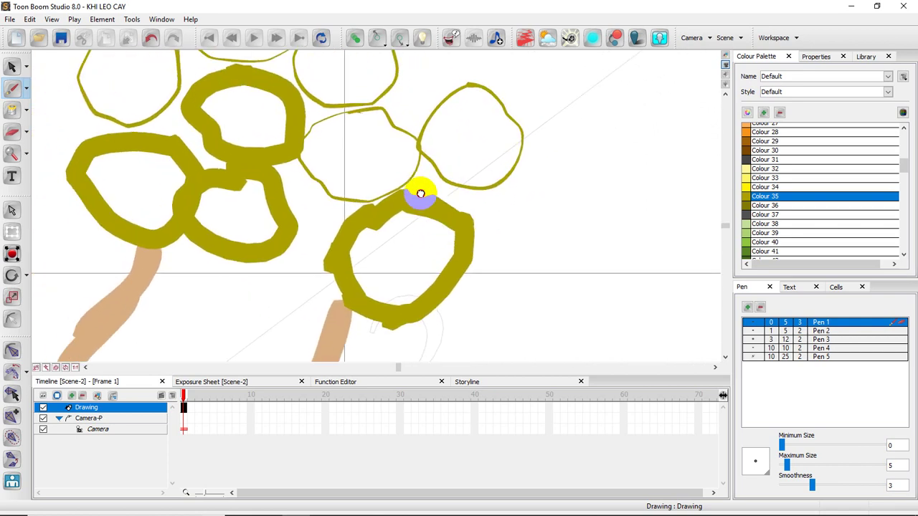
scroll(420, 194, "up", 1)
scroll(432, 158, "up", 2)
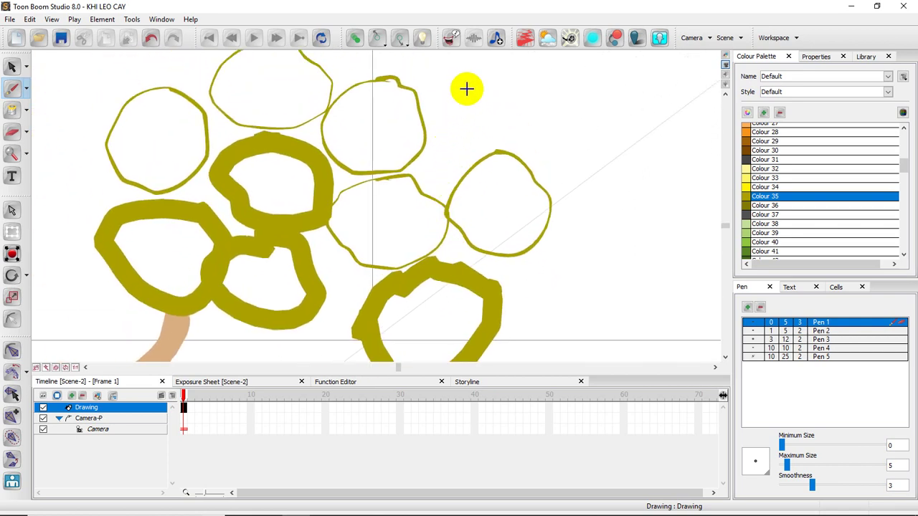
mouse_move(467, 84)
left_mouse_down()
mouse_move(426, 109)
mouse_move(425, 135)
mouse_move(449, 150)
mouse_move(483, 146)
mouse_move(504, 119)
mouse_move(492, 89)
mouse_move(471, 79)
left_mouse_up()
Turn Colour 41 into a linear gradient from dark green to brighter green, adding a light turquoise-green stop in the middle.
double_click(748, 252)
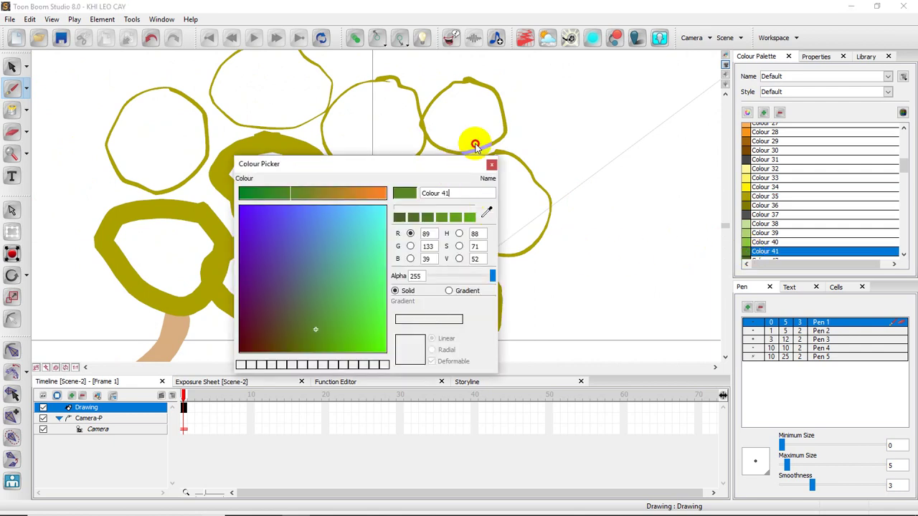
left_click_drag(456, 162, 631, 107)
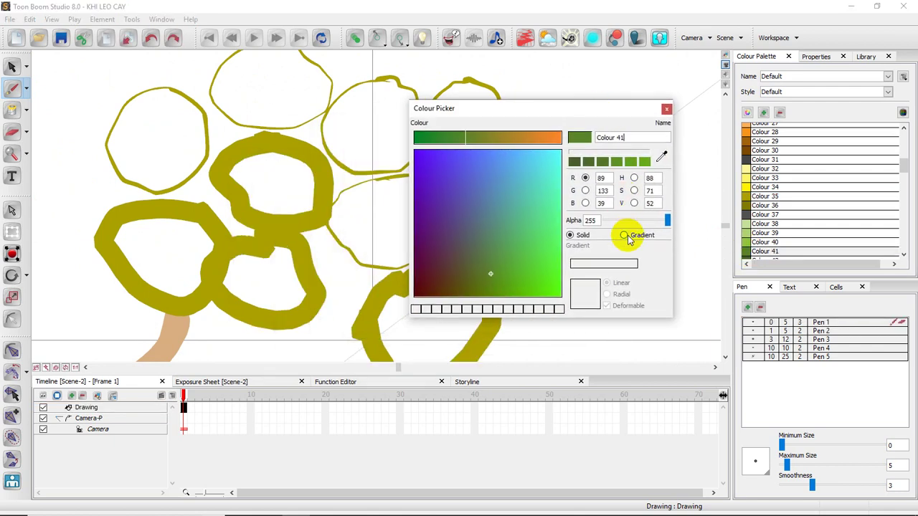
left_click(626, 236)
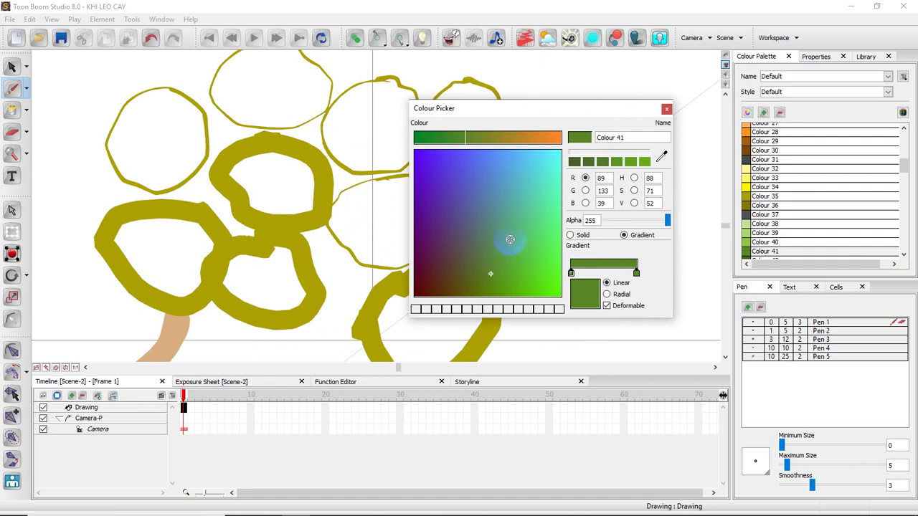
left_click(571, 274)
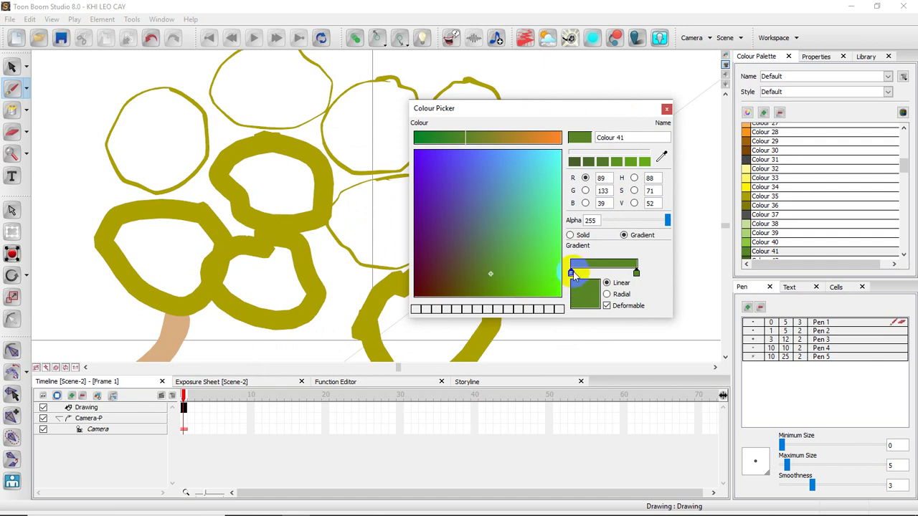
left_click(635, 275)
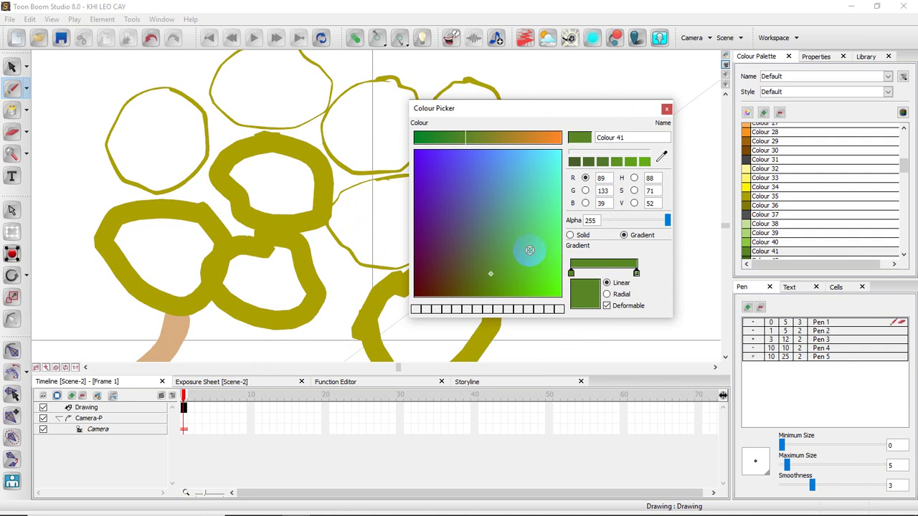
left_click(466, 137)
left_click(618, 270)
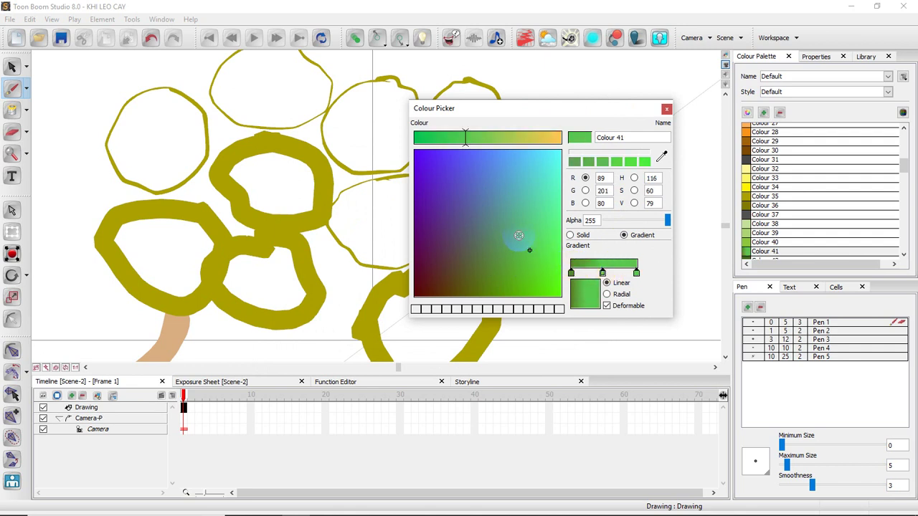
left_click(543, 209)
left_click(665, 114)
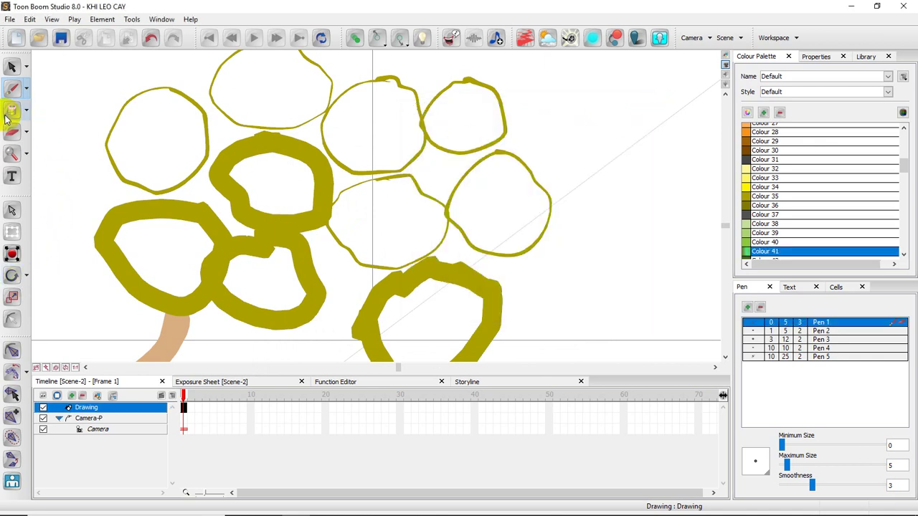
Fill all the leaf outlines in the crown with the Colour 41 gradient using the Paint tool.
left_click(151, 122)
left_click(150, 262)
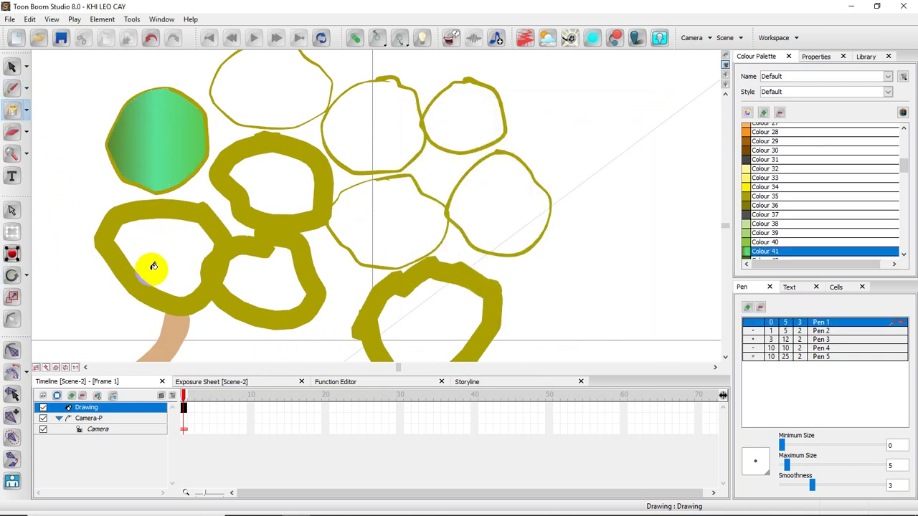
left_click(260, 189)
left_click(282, 299)
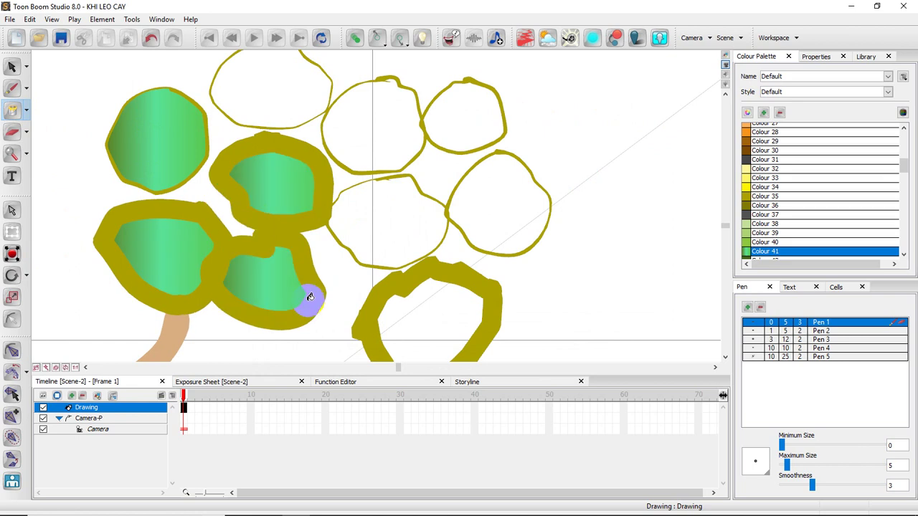
left_click(429, 326)
left_click(375, 220)
left_click(484, 210)
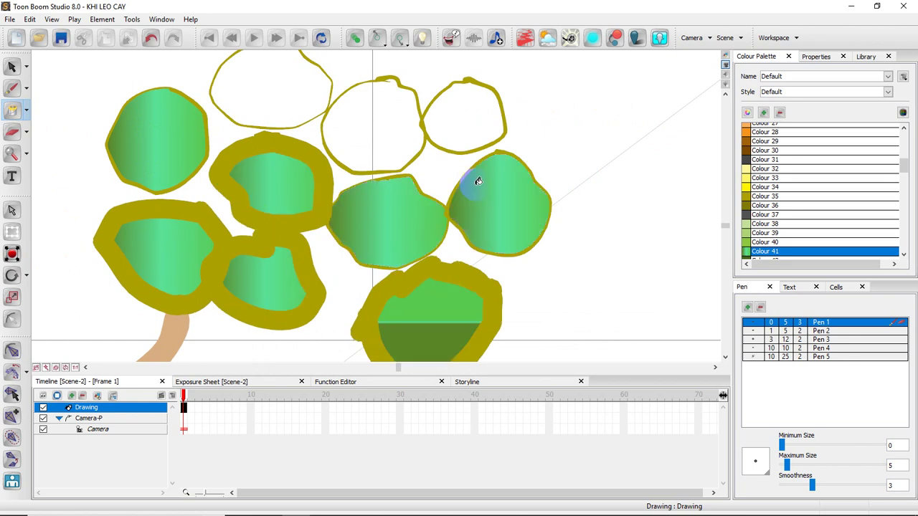
left_click(487, 131)
left_click(385, 128)
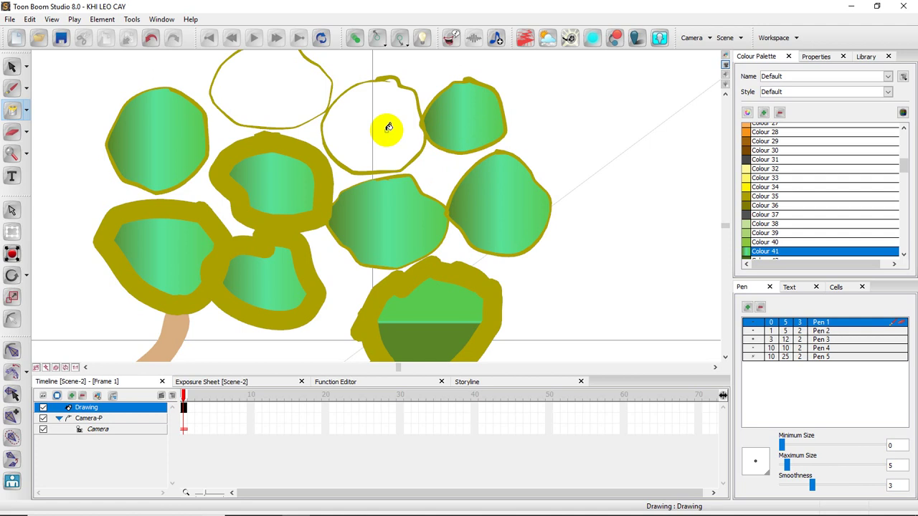
left_click(364, 91)
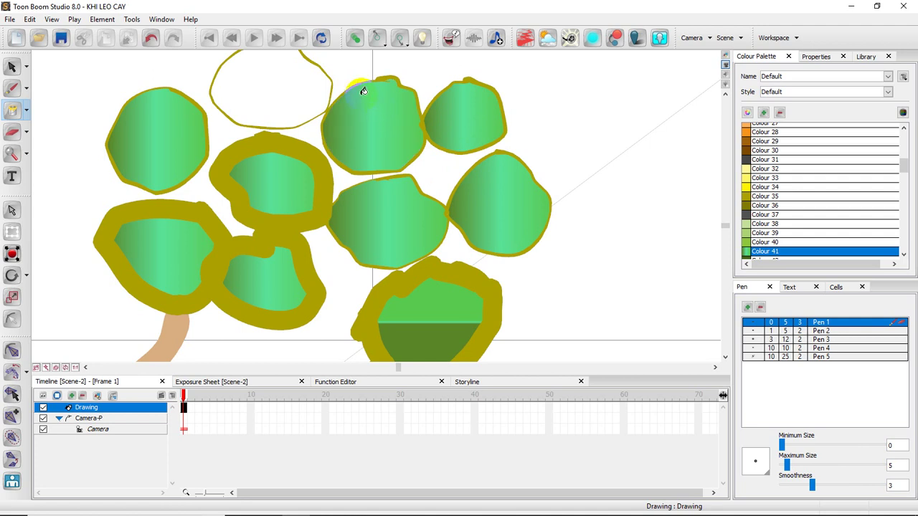
Change Colour 41 to a radial gradient and remove its dark green stop.
double_click(749, 253)
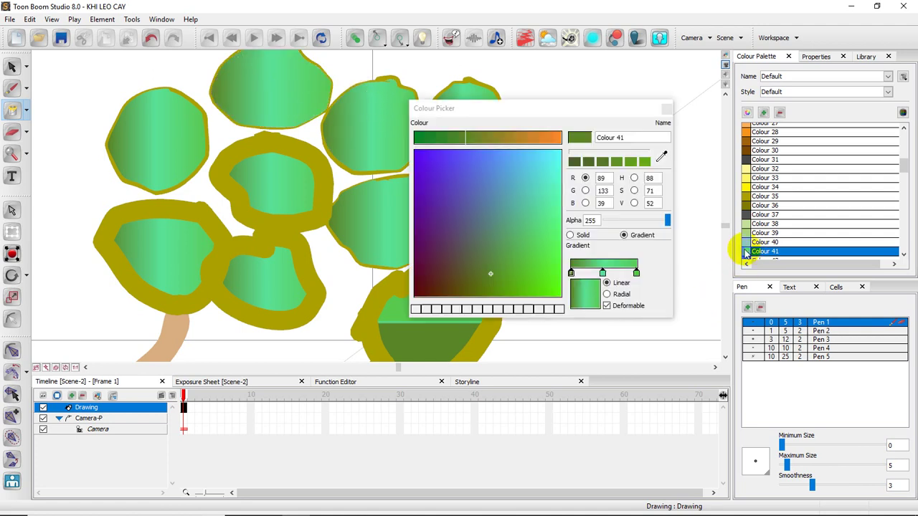
left_click(608, 295)
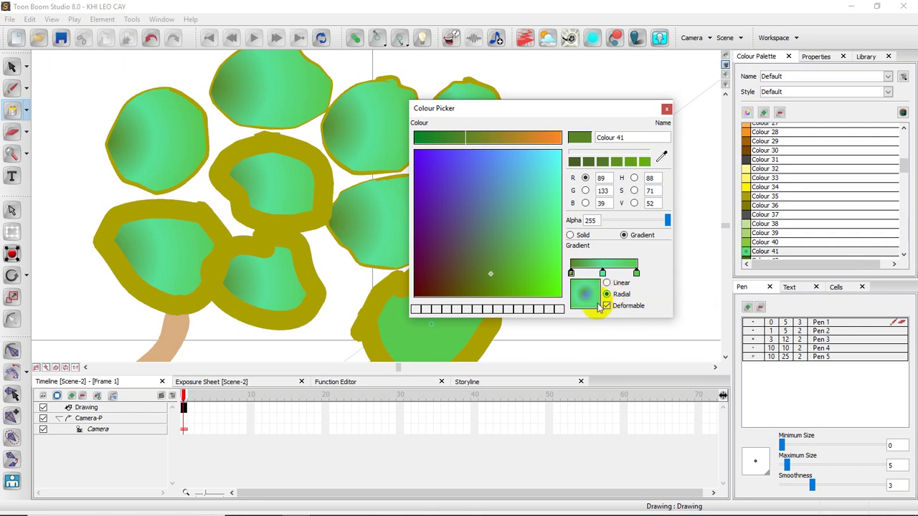
left_click_drag(586, 298, 586, 302)
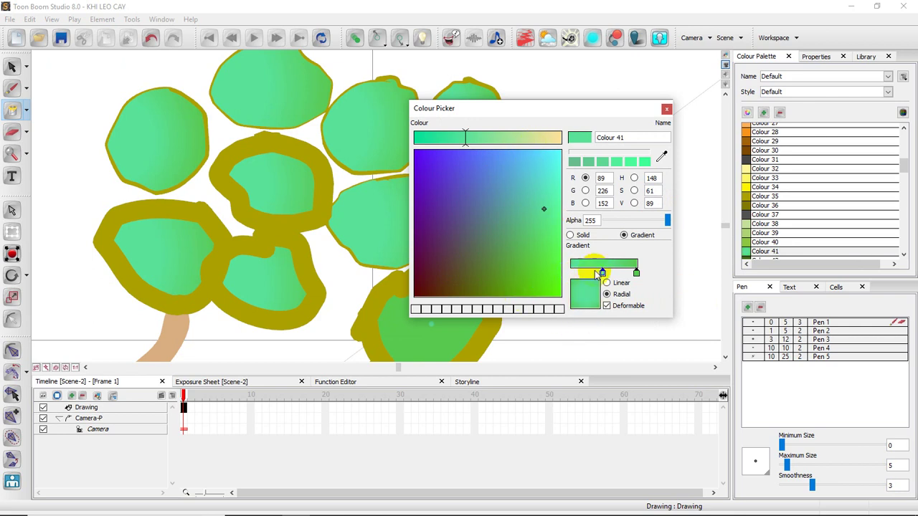
left_click(665, 108)
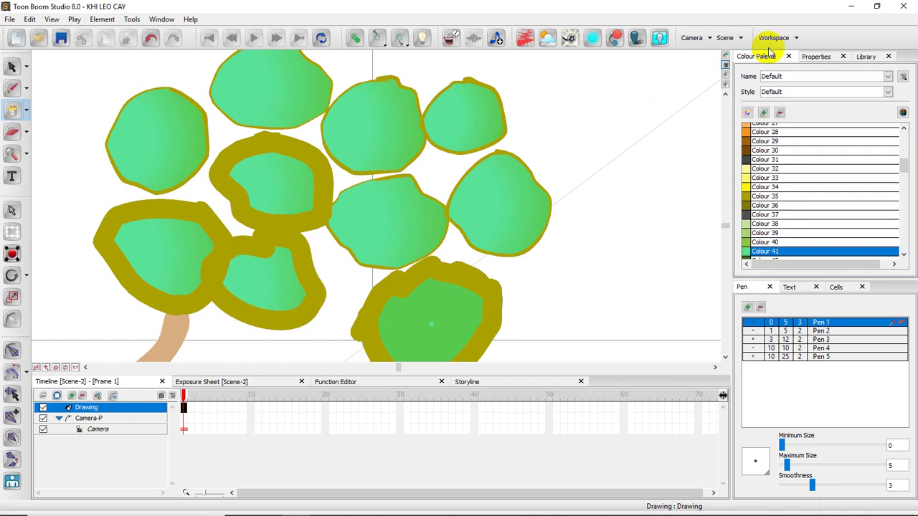
Choose Colour 36 for the Brush and try a thin curved frond line extending right from the crown.
left_click(12, 67)
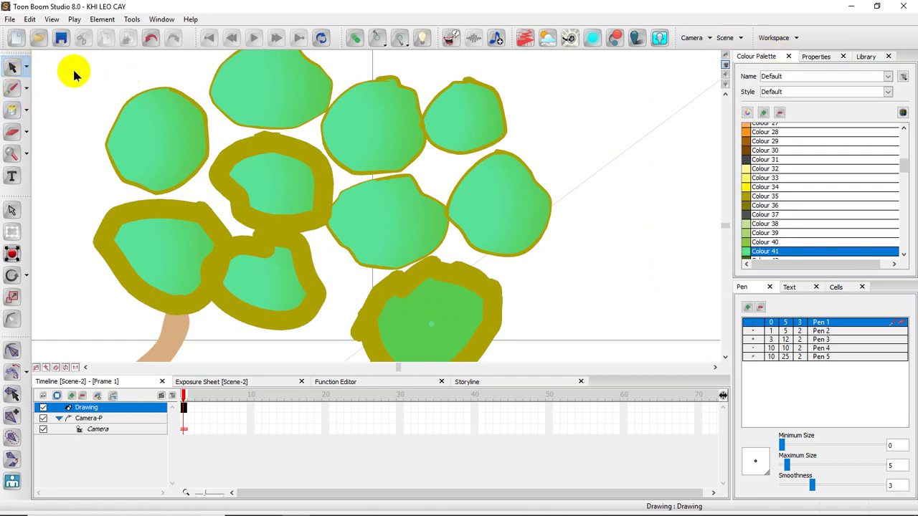
key("x")
key("x")
key("x")
key("x")
key("x")
left_click_drag(493, 197, 440, 148)
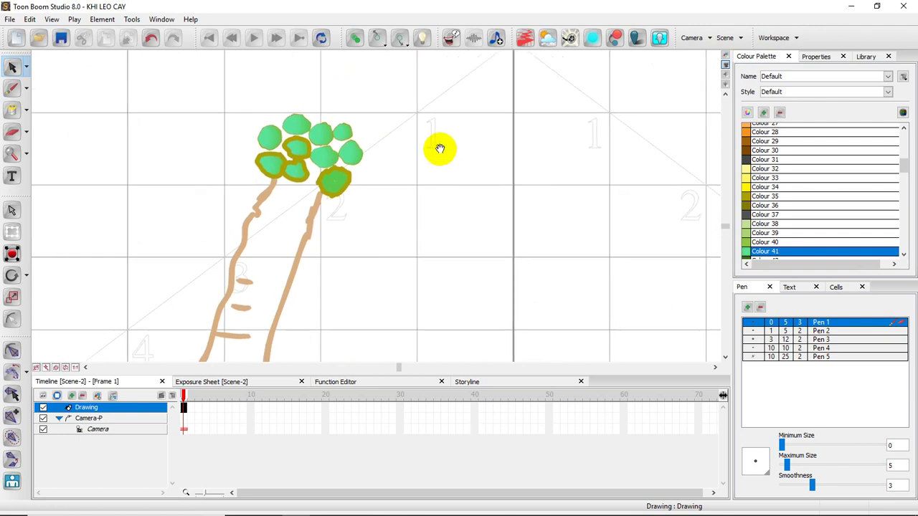
left_click(11, 88)
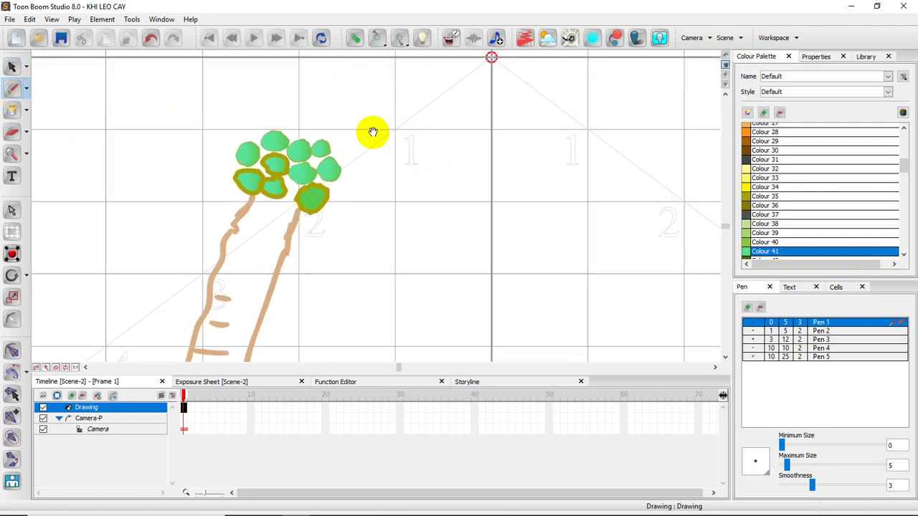
left_click_drag(396, 134, 363, 170)
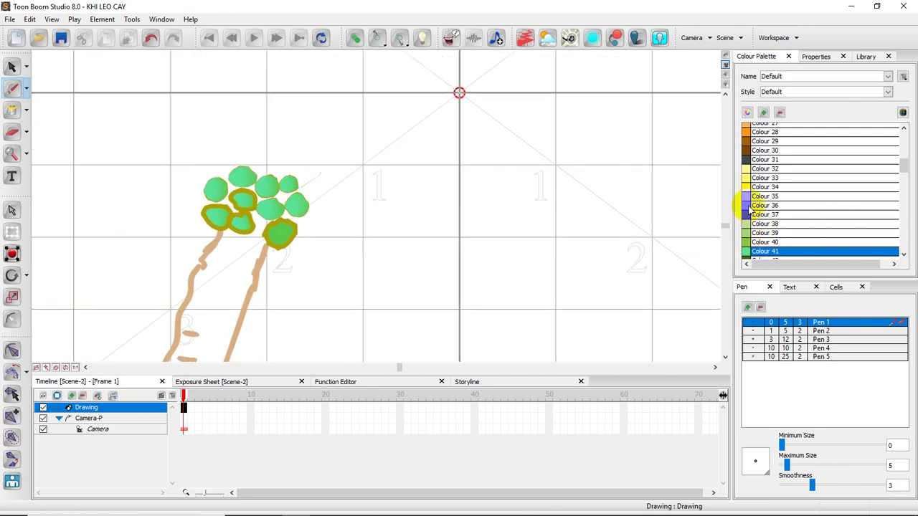
left_click(749, 207)
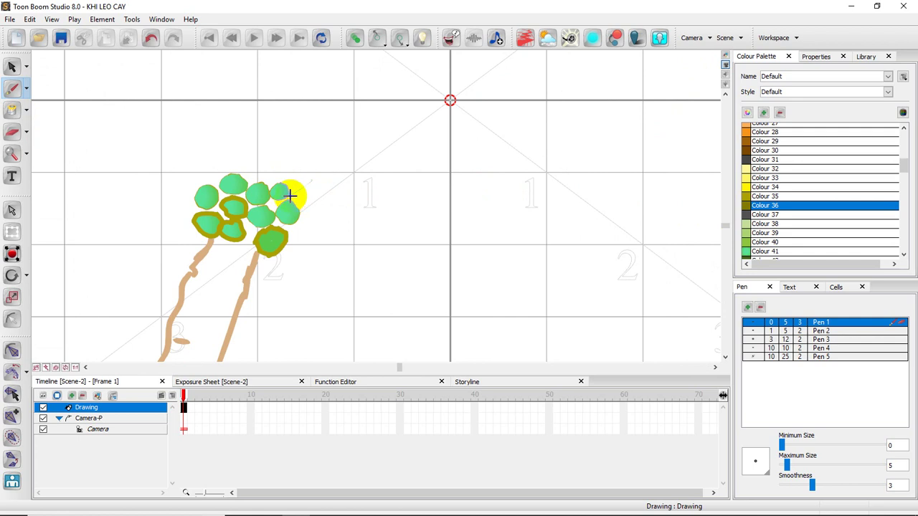
mouse_move(290, 194)
left_mouse_down()
mouse_move(359, 178)
mouse_move(407, 183)
mouse_move(453, 200)
mouse_move(492, 226)
left_mouse_up()
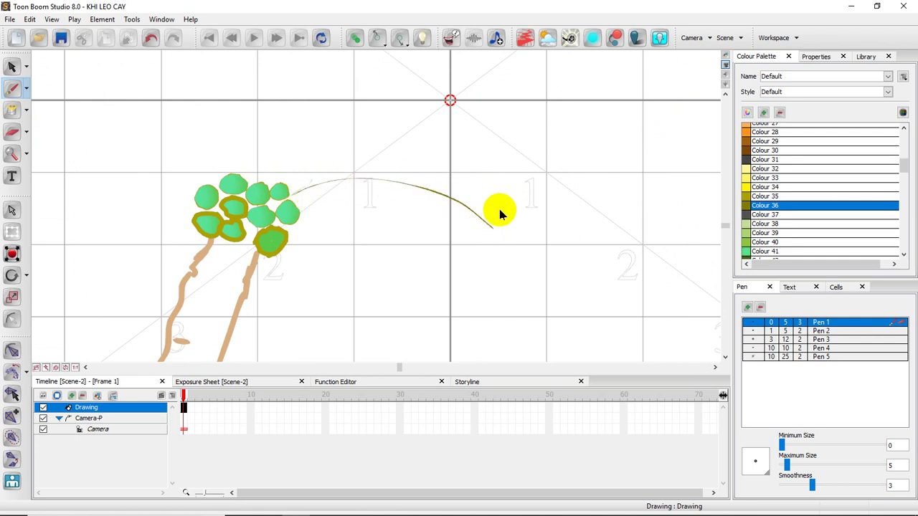
key("ctrl+z")
Rotate the drawing view and try a thicker frond line with Pen 1 at minimum size 10 and maximum size 15.
left_click_drag(516, 258, 549, 246)
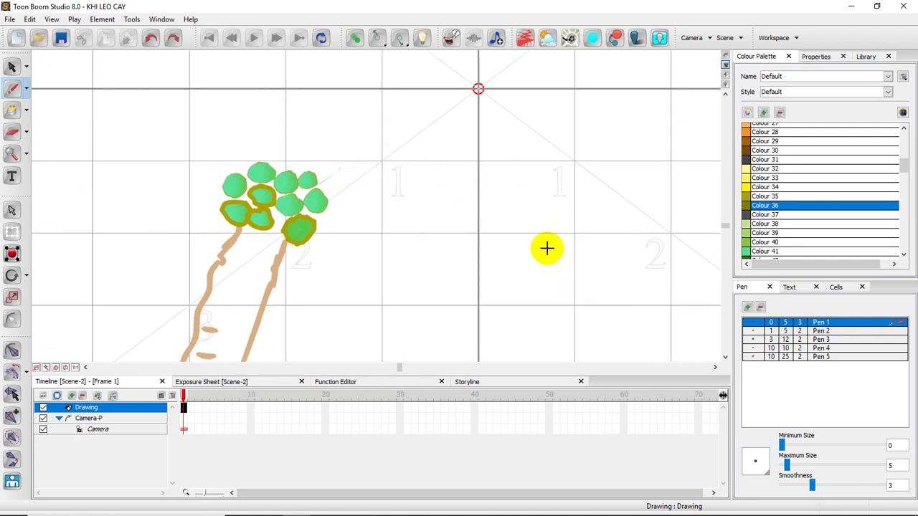
key("v")
key("v")
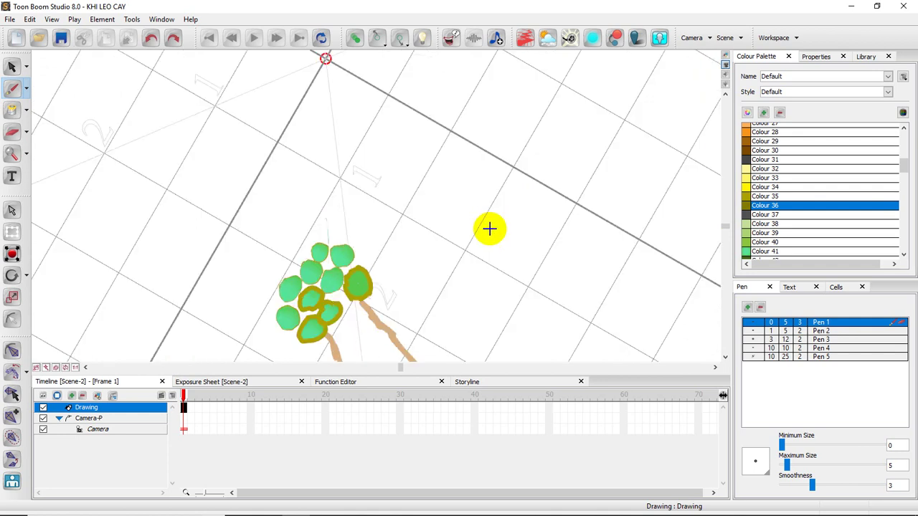
key("v")
left_click_drag(482, 207, 375, 207)
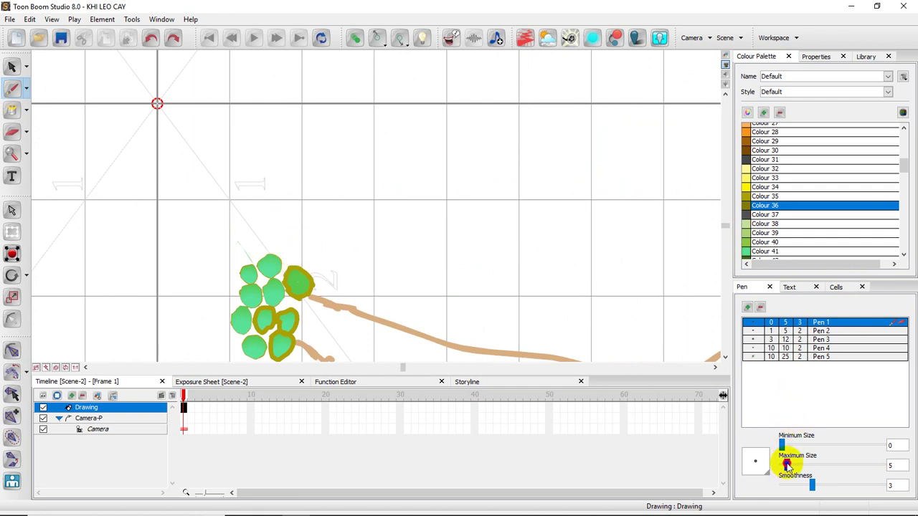
left_click_drag(794, 465, 797, 464)
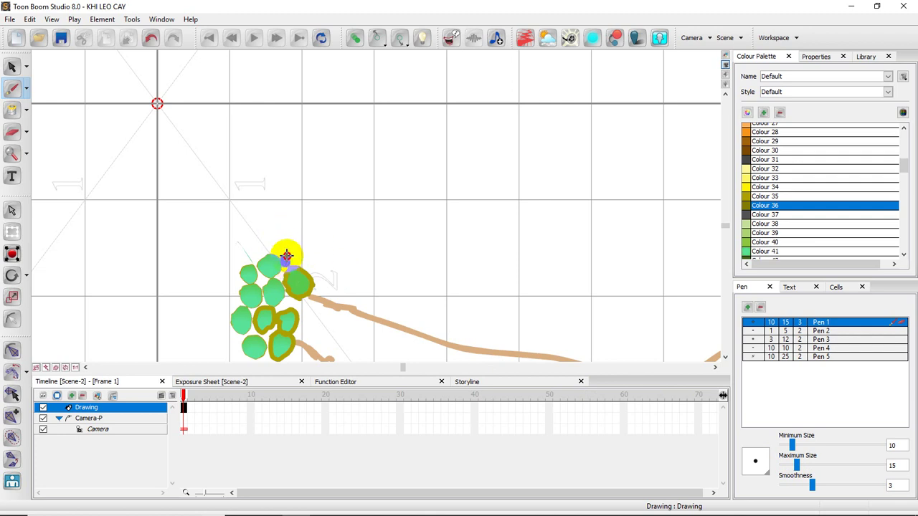
mouse_move(286, 255)
left_mouse_down()
mouse_move(297, 236)
mouse_move(332, 217)
mouse_move(399, 198)
left_mouse_up()
key("ctrl+z")
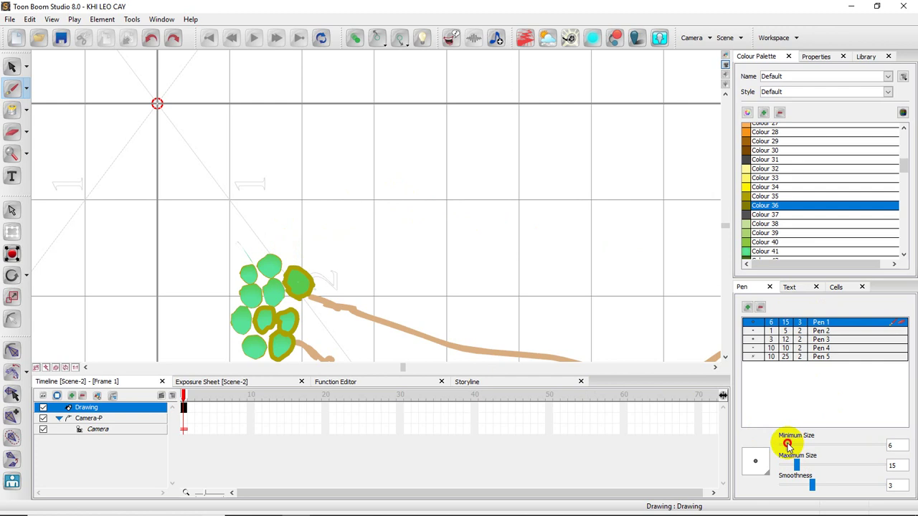
Set Pen 1 to minimum size 2 and maximum size 7, and brush two curved frond lines from the crown's right side.
left_click_drag(787, 444, 783, 445)
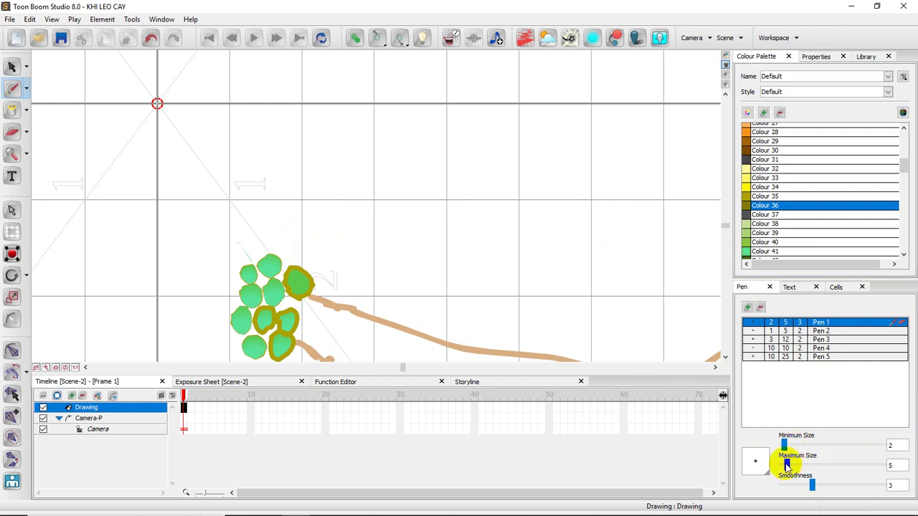
mouse_move(309, 256)
left_mouse_down()
mouse_move(315, 265)
mouse_move(366, 215)
mouse_move(446, 205)
left_mouse_up()
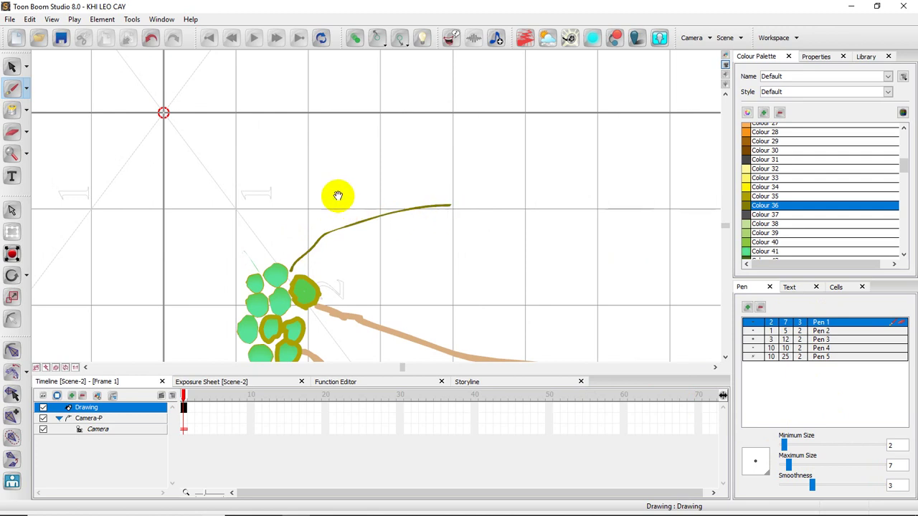
left_click_drag(336, 194, 368, 185)
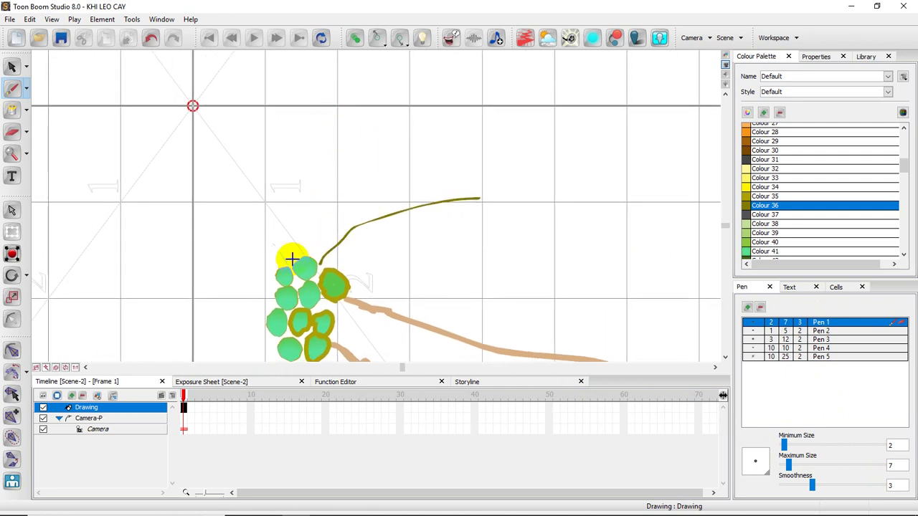
mouse_move(285, 254)
left_mouse_down()
mouse_move(346, 165)
mouse_move(413, 142)
mouse_move(406, 150)
mouse_move(446, 108)
left_mouse_up()
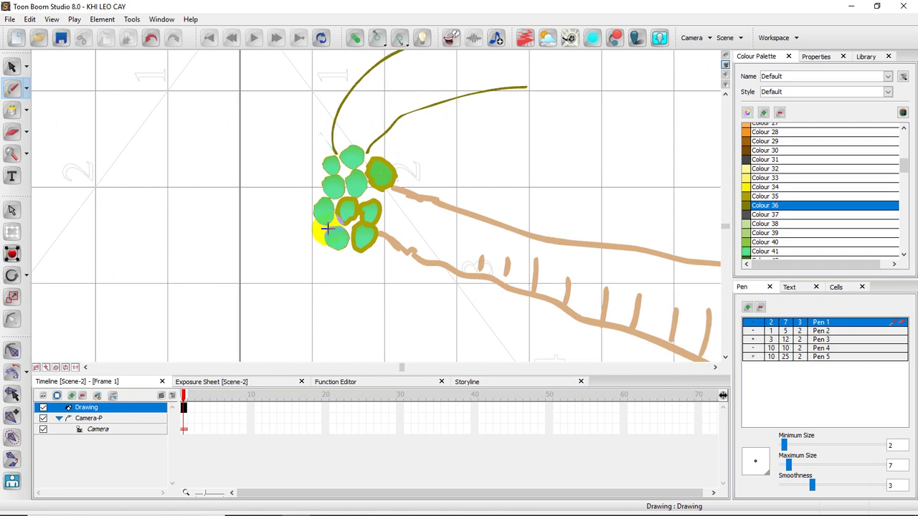
Brush three more curved Colour 36 frond lines from the upper-left and left side of the tree's crown.
mouse_move(313, 229)
left_mouse_down()
mouse_move(297, 282)
mouse_move(310, 313)
mouse_move(322, 264)
left_mouse_up()
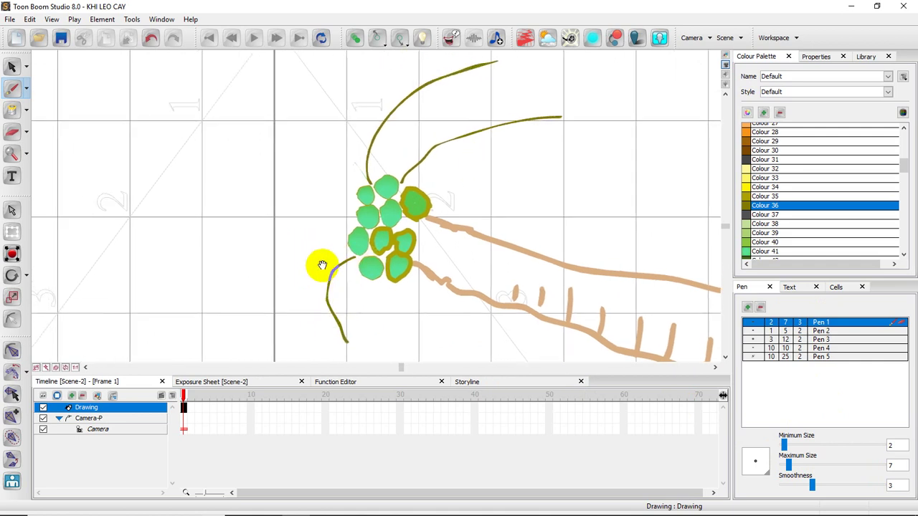
mouse_move(335, 227)
left_mouse_down()
mouse_move(272, 266)
mouse_move(273, 338)
mouse_move(297, 365)
left_mouse_up()
left_click_drag(310, 305, 234, 225)
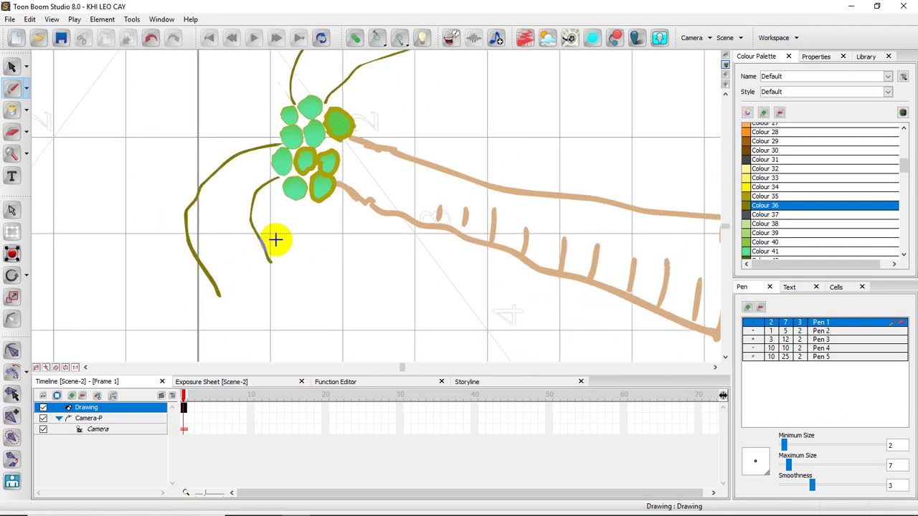
mouse_move(304, 201)
left_mouse_down()
mouse_move(308, 244)
mouse_move(379, 298)
left_mouse_up()
left_click_drag(280, 192, 325, 228)
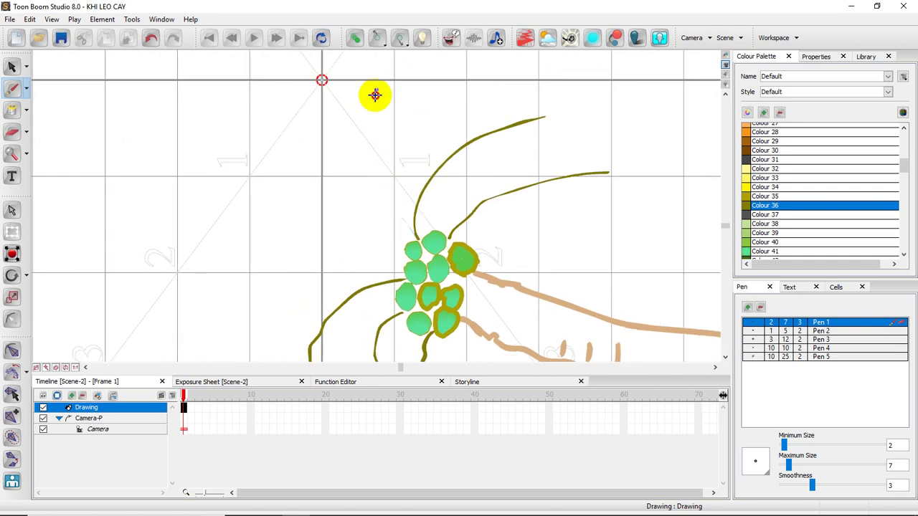
Try a frond line from the tip of the crown in the gap between the existing fronds.
mouse_move(375, 95)
left_mouse_down()
mouse_move(384, 185)
mouse_move(420, 232)
left_mouse_up()
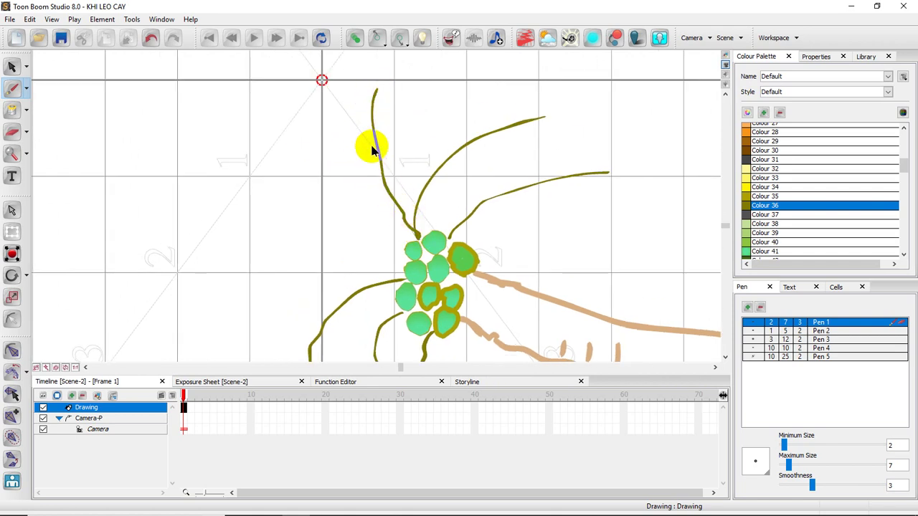
key("ctrl+z")
mouse_move(354, 87)
left_mouse_down()
mouse_move(378, 208)
mouse_move(414, 255)
left_mouse_up()
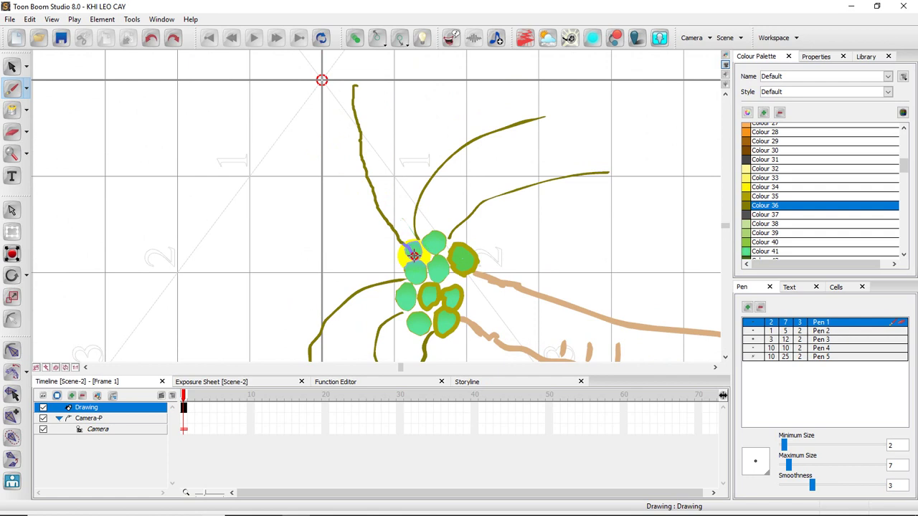
key("ctrl+z")
Brush two wavy Colour 36 frond lines rising from the top of the crown between the left and right fronds.
mouse_move(340, 90)
left_mouse_down()
mouse_move(362, 178)
mouse_move(395, 245)
left_mouse_up()
mouse_move(244, 126)
left_mouse_down()
mouse_move(252, 153)
mouse_move(358, 248)
mouse_move(399, 264)
left_mouse_up()
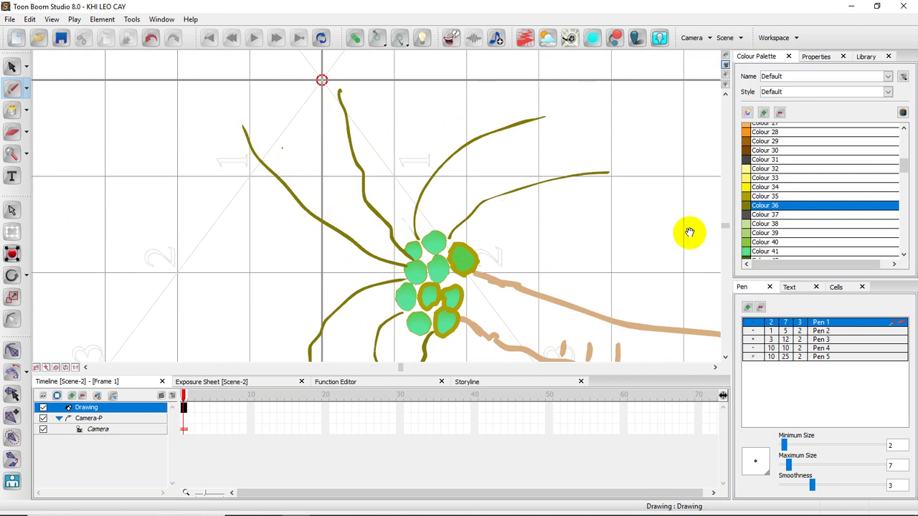
In Colour 40, brush leaf edges beneath the two right-hand frond lines and add short strokes inside them.
key("x")
mouse_move(508, 254)
left_mouse_down()
mouse_move(509, 170)
mouse_move(529, 123)
left_mouse_up()
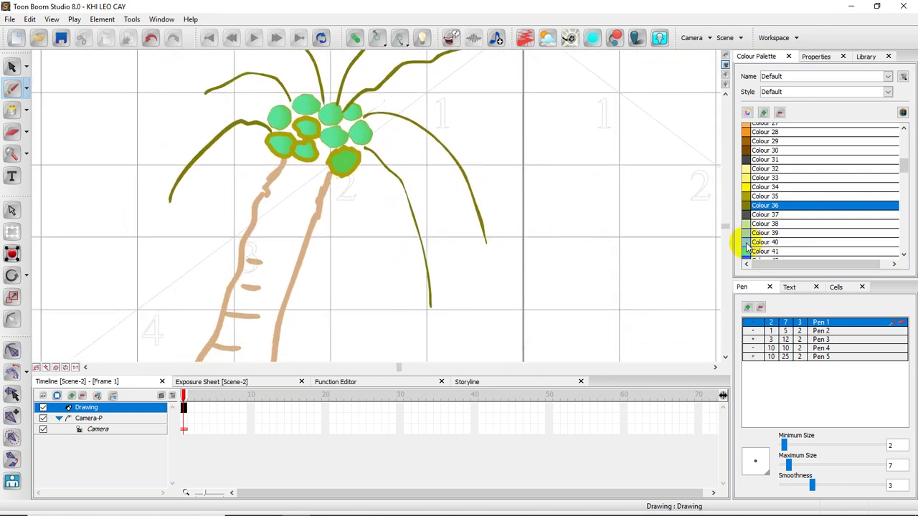
left_click(746, 244)
left_click_drag(403, 232, 419, 238)
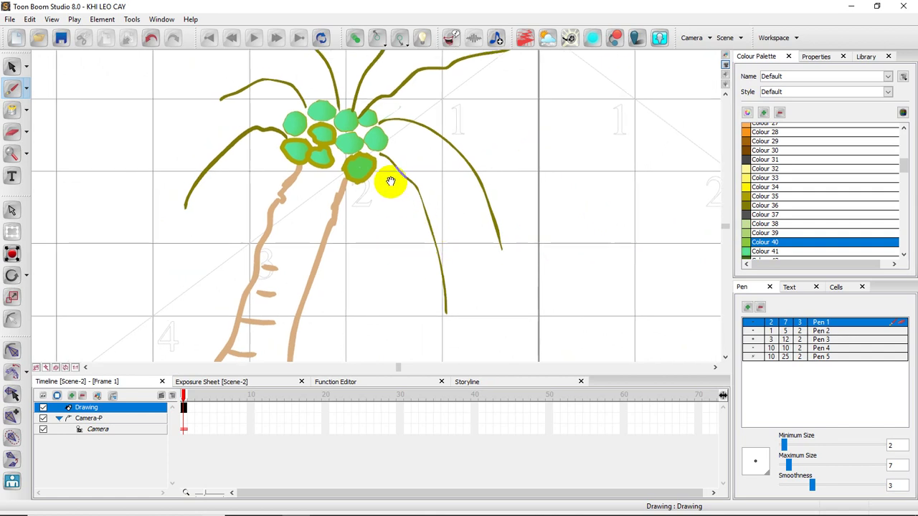
mouse_move(378, 161)
left_mouse_down()
mouse_move(412, 248)
mouse_move(418, 236)
mouse_move(409, 252)
mouse_move(419, 242)
mouse_move(421, 281)
mouse_move(446, 311)
left_mouse_up()
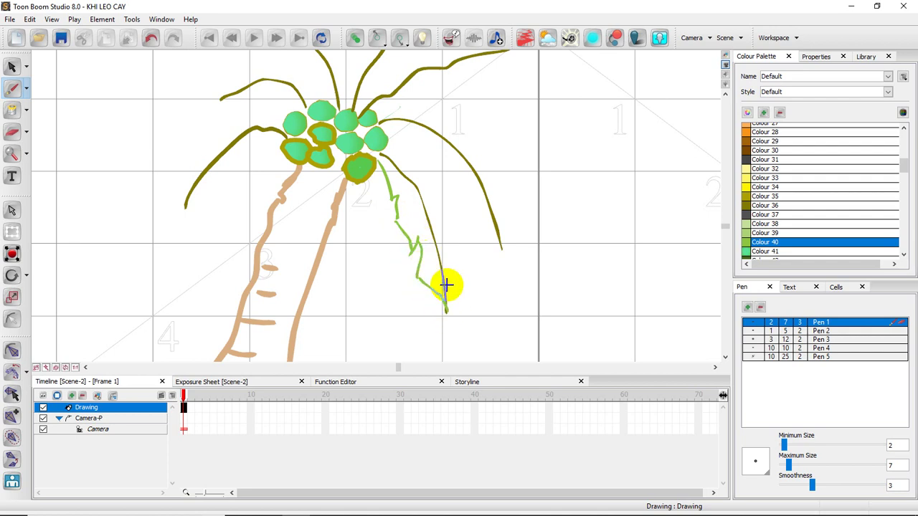
left_click_drag(408, 193, 405, 214)
left_click_drag(416, 211, 412, 225)
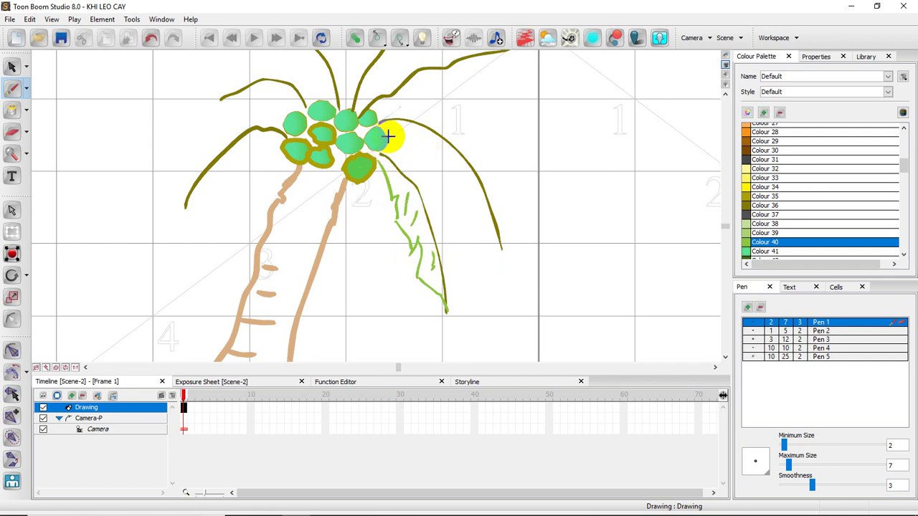
mouse_move(418, 151)
left_mouse_down()
mouse_move(442, 184)
mouse_move(474, 291)
left_mouse_up()
mouse_move(501, 247)
left_mouse_down()
mouse_move(487, 279)
mouse_move(463, 219)
mouse_move(477, 217)
mouse_move(469, 189)
mouse_move(421, 149)
mouse_move(470, 160)
left_mouse_up()
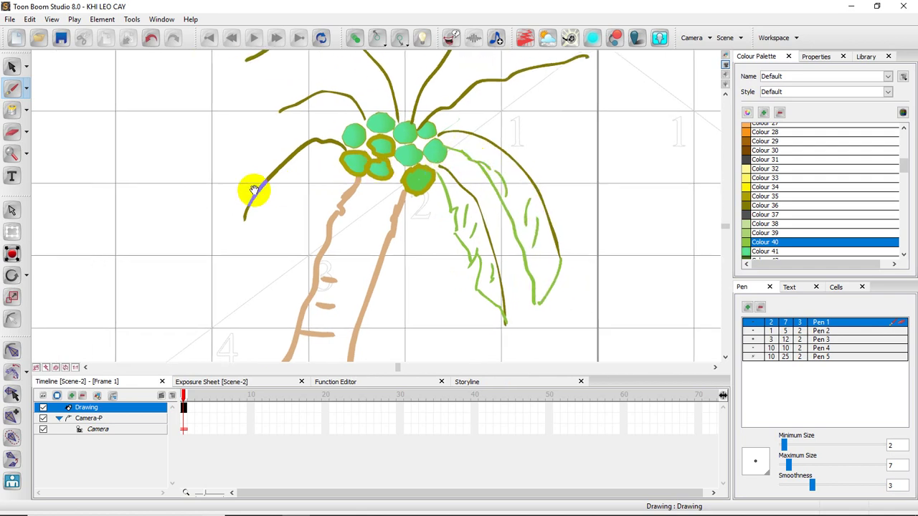
Brush the Colour 40 leaf edge beneath the lower-left frond line and add short strokes inside it.
mouse_move(244, 213)
left_mouse_down()
mouse_move(250, 254)
mouse_move(244, 217)
left_mouse_up()
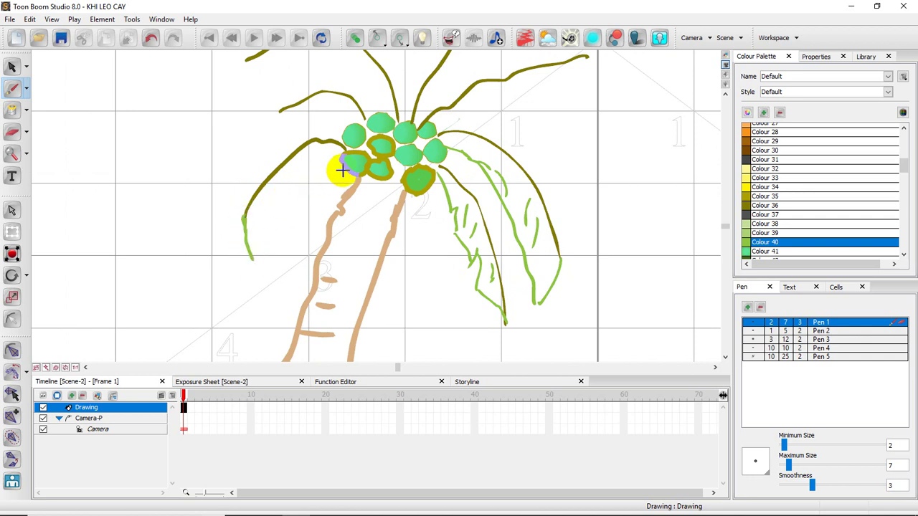
mouse_move(338, 170)
left_mouse_down()
mouse_move(287, 206)
mouse_move(251, 260)
left_mouse_up()
left_click_drag(267, 228, 260, 205)
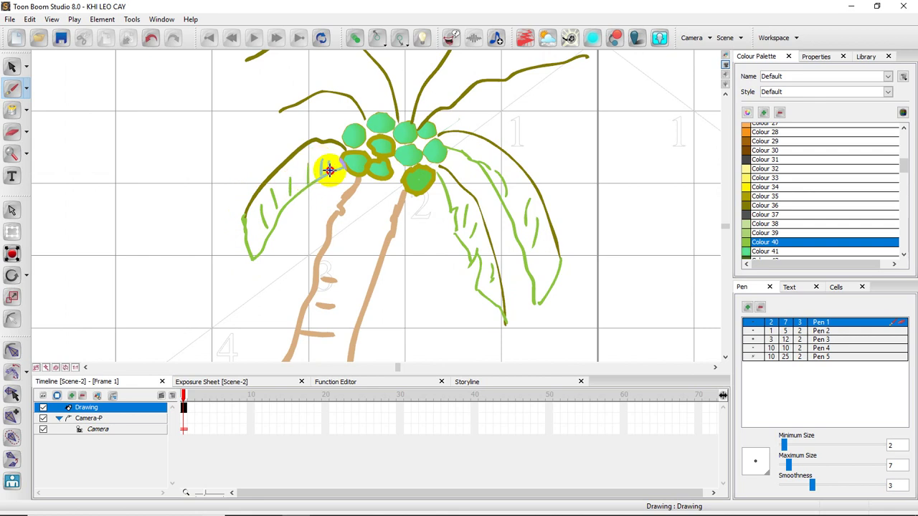
Brush a pointed Colour 40 leaf outline with short inner strokes beneath the middle-left frond line.
left_click_drag(298, 149, 332, 208)
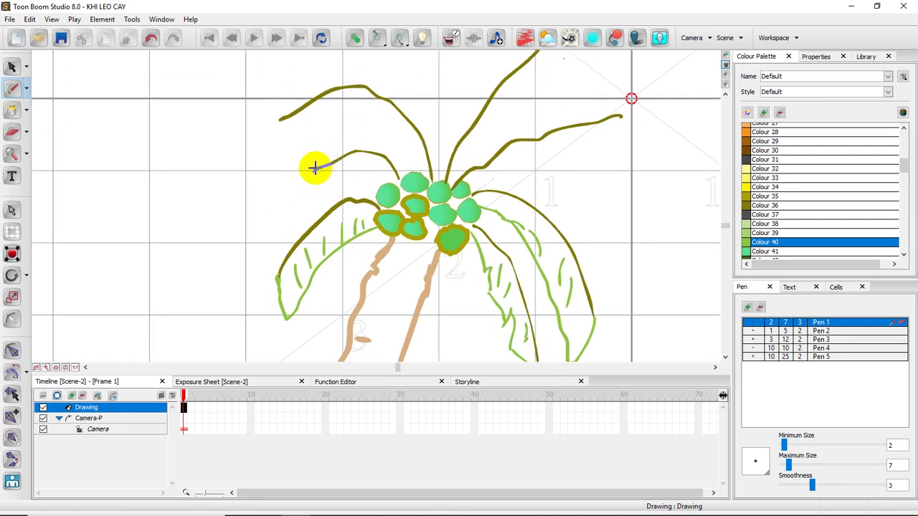
left_click_drag(314, 168, 288, 190)
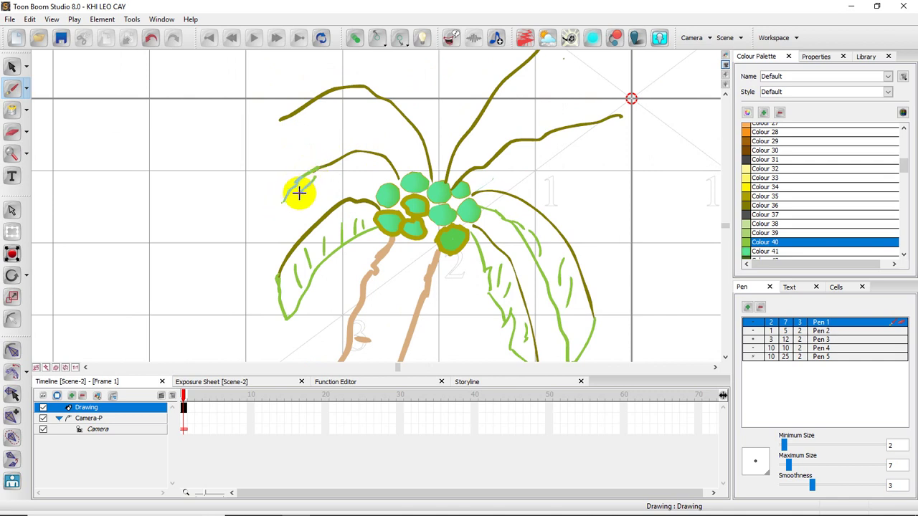
left_click_drag(298, 192, 365, 168)
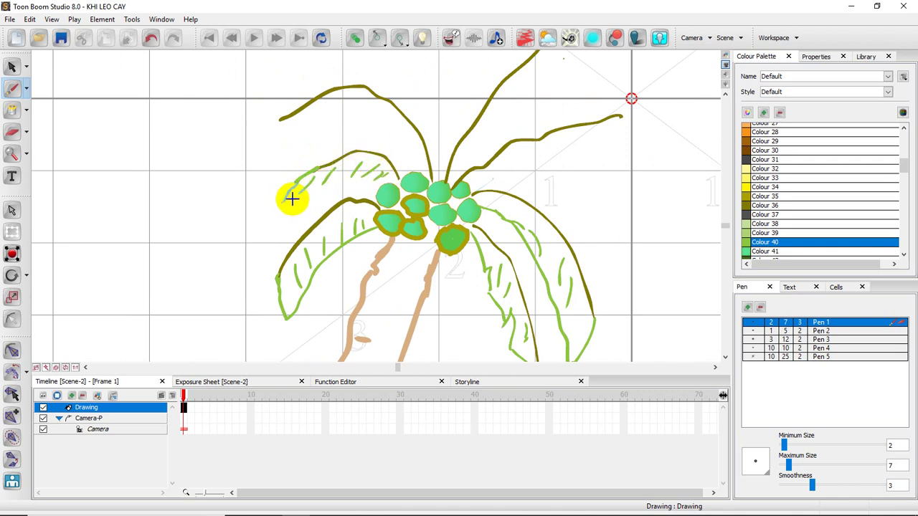
left_click_drag(284, 204, 381, 174)
Extend the upper-left frond into a pointed Colour 40 leaf, brushing its lower edge and short diagonal strokes inside.
left_click_drag(369, 143, 377, 189)
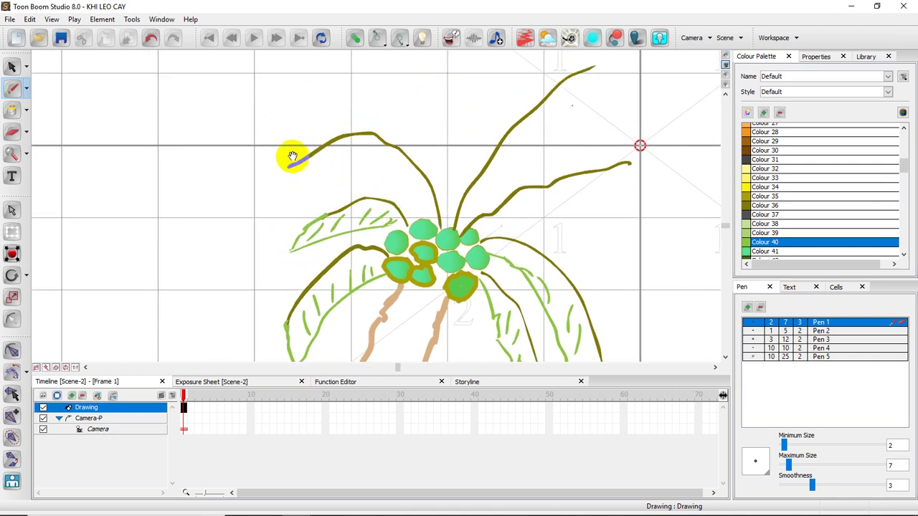
mouse_move(293, 164)
left_mouse_down()
mouse_move(261, 216)
mouse_move(287, 200)
mouse_move(317, 159)
mouse_move(284, 186)
left_mouse_up()
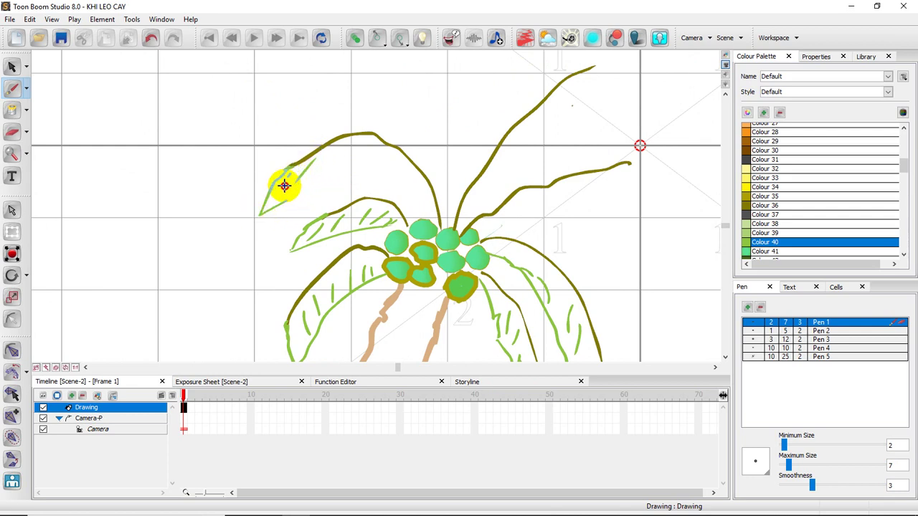
mouse_move(261, 215)
left_mouse_down()
mouse_move(318, 191)
mouse_move(393, 193)
mouse_move(383, 180)
left_mouse_up()
left_click(369, 149)
mouse_move(352, 153)
left_mouse_down()
mouse_move(328, 172)
mouse_move(399, 164)
left_mouse_up()
Brush Colour 40 leaf edges on both sides of the upright frond line and add short strokes inside each half.
key("space")
left_click_drag(495, 176, 455, 197)
mouse_move(528, 110)
left_mouse_down()
mouse_move(553, 89)
mouse_move(535, 129)
mouse_move(434, 237)
mouse_move(465, 182)
mouse_move(492, 172)
mouse_move(496, 147)
mouse_move(513, 131)
mouse_move(509, 156)
left_mouse_up()
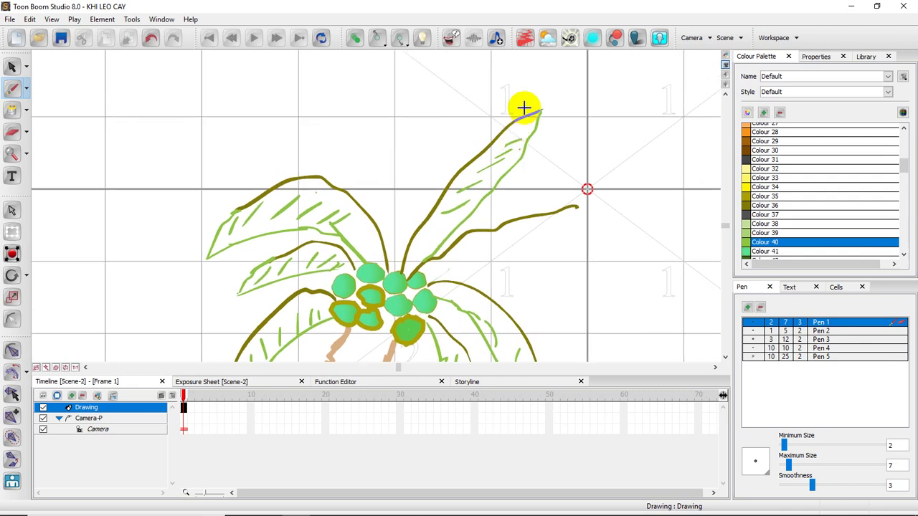
mouse_move(539, 109)
left_mouse_down()
mouse_move(465, 128)
mouse_move(432, 155)
mouse_move(395, 225)
mouse_move(391, 264)
left_mouse_up()
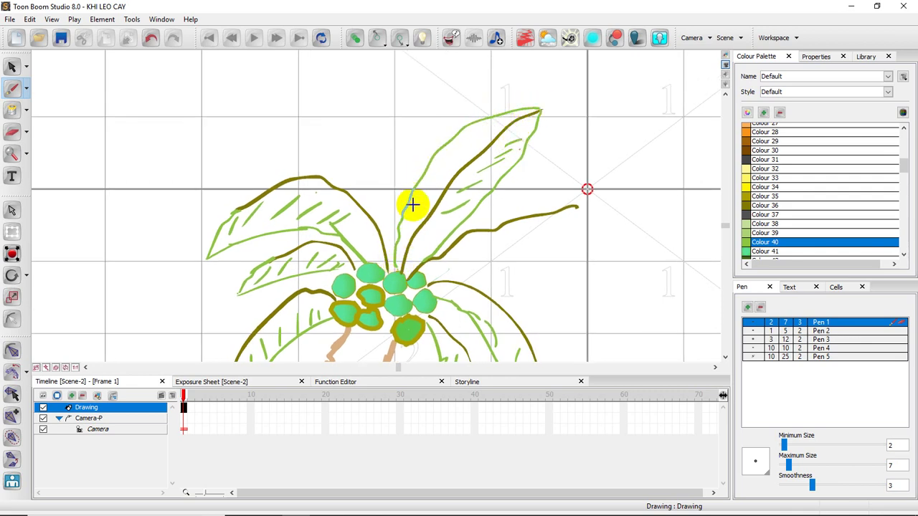
left_click_drag(453, 148, 449, 164)
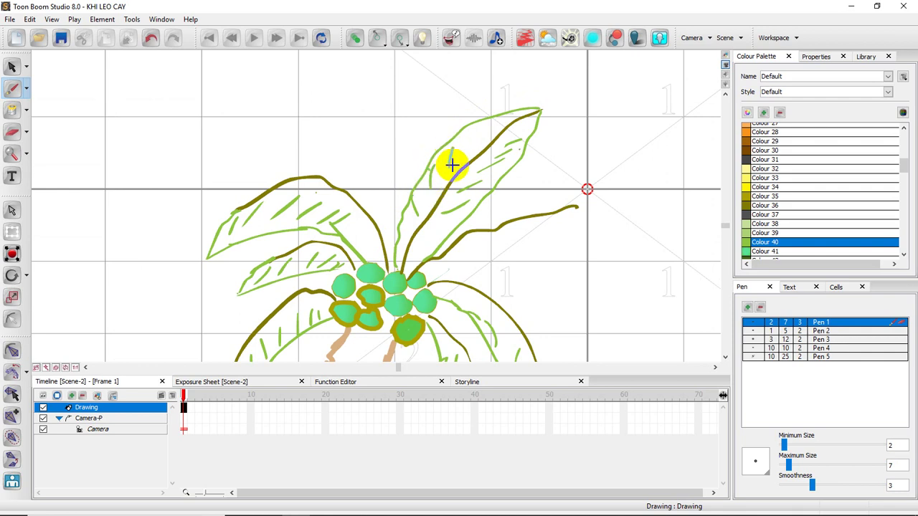
mouse_move(480, 128)
left_mouse_down()
mouse_move(469, 143)
mouse_move(492, 135)
left_mouse_up()
Outline the long upper-right frond in Colour 40 with upper and lower edges meeting at a tip, and extend its midrib towards the tip.
key("space")
left_click_drag(588, 183, 495, 156)
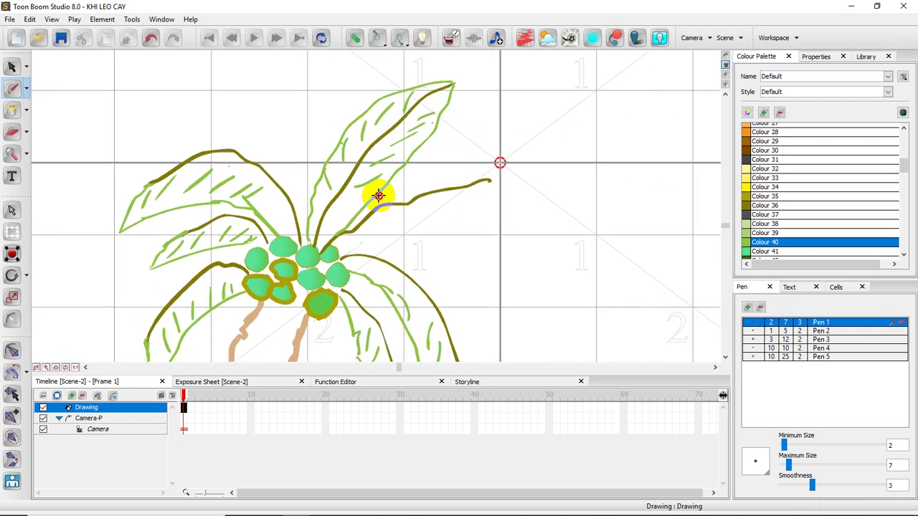
mouse_move(378, 195)
left_mouse_down()
mouse_move(492, 162)
mouse_move(577, 171)
left_mouse_up()
mouse_move(341, 256)
left_mouse_down()
mouse_move(489, 212)
mouse_move(608, 204)
left_mouse_up()
mouse_move(567, 170)
left_mouse_down()
mouse_move(621, 200)
mouse_move(600, 204)
mouse_move(626, 207)
left_mouse_up()
left_click_drag(475, 185, 605, 184)
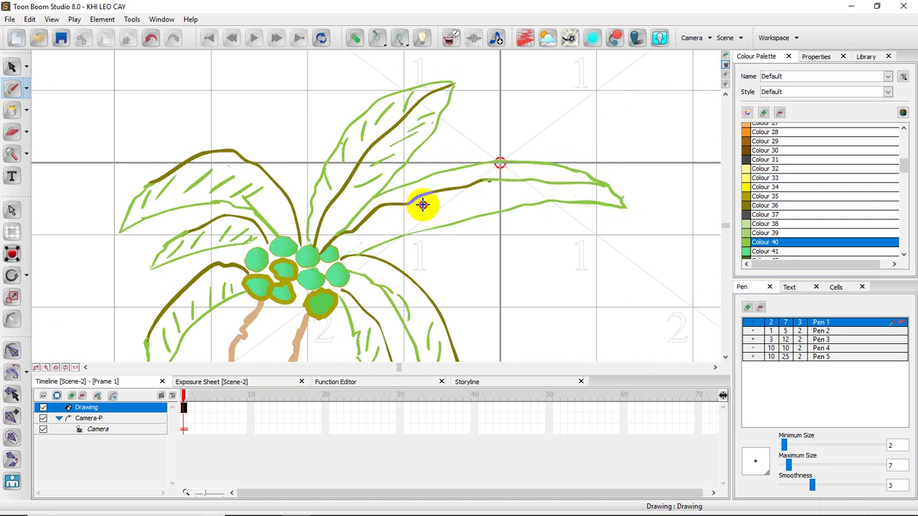
Add short Colour 40 vein strokes inside the lower and upper halves of the long upper-right frond.
mouse_move(419, 204)
left_mouse_down()
mouse_move(478, 211)
mouse_move(517, 194)
left_mouse_up()
left_click_drag(383, 215, 433, 217)
left_click_drag(364, 227, 394, 230)
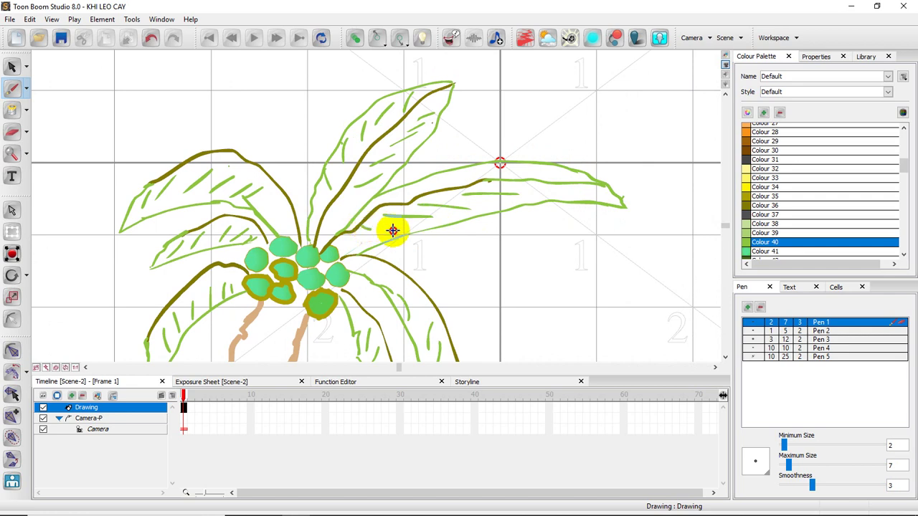
left_click_drag(422, 180, 396, 198)
left_click_drag(512, 170, 529, 164)
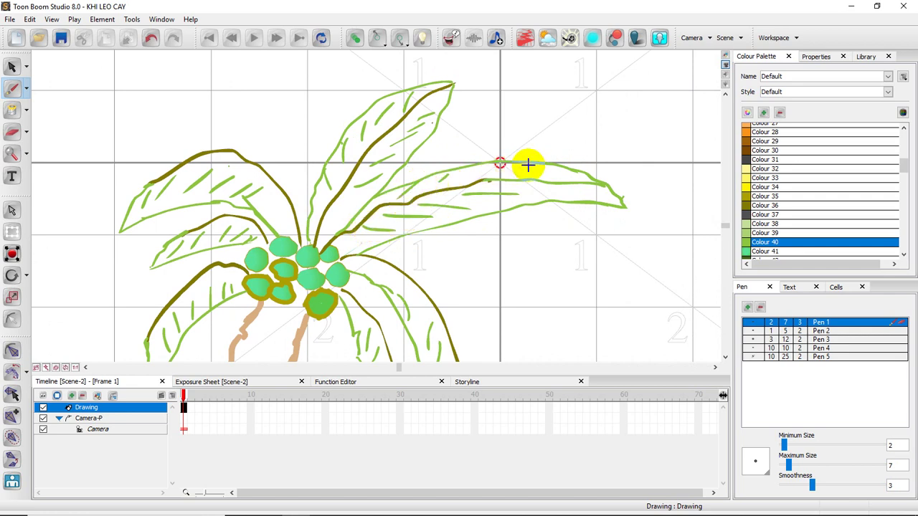
Change Colour 40 to a solid greyish green with R 141, G 173, B 129.
double_click(747, 245)
left_click(530, 206)
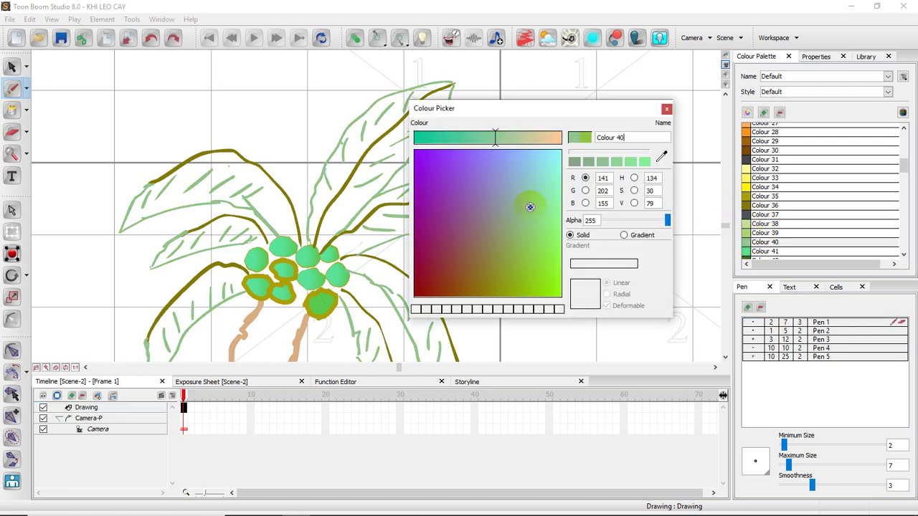
left_click(547, 248)
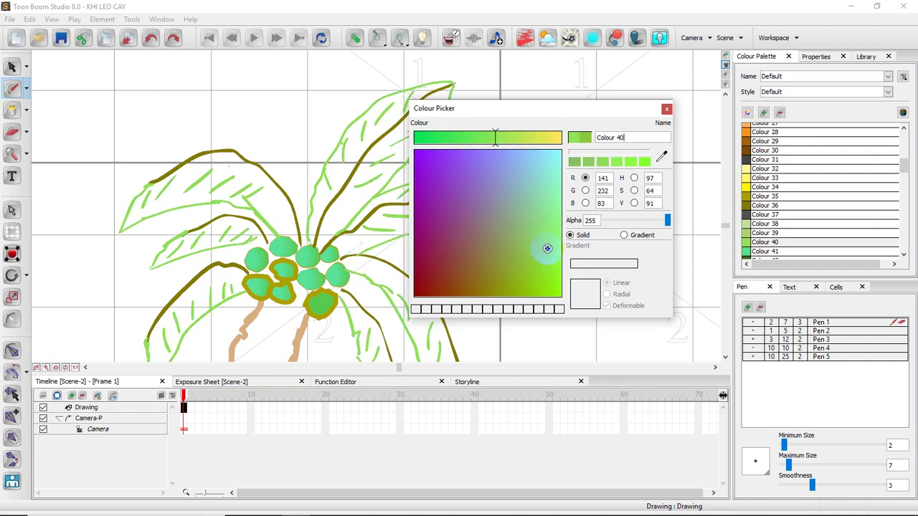
left_click(521, 230)
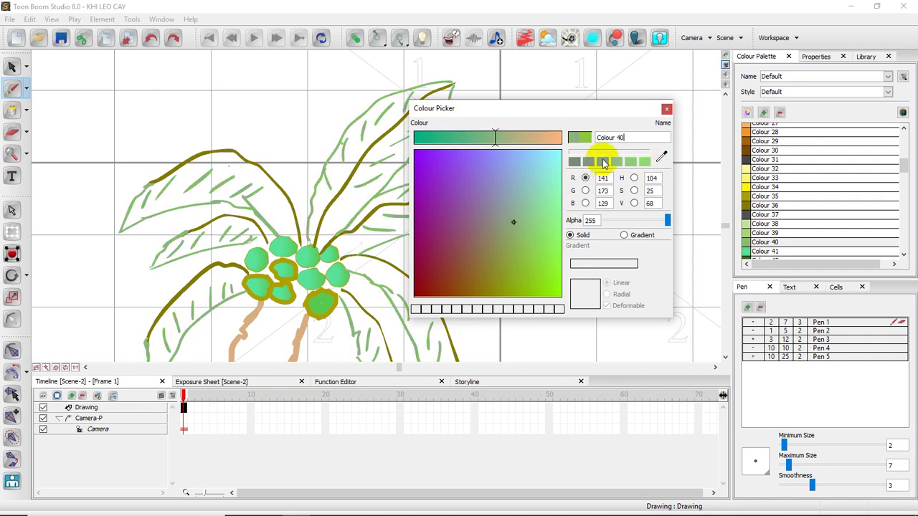
left_click(666, 110)
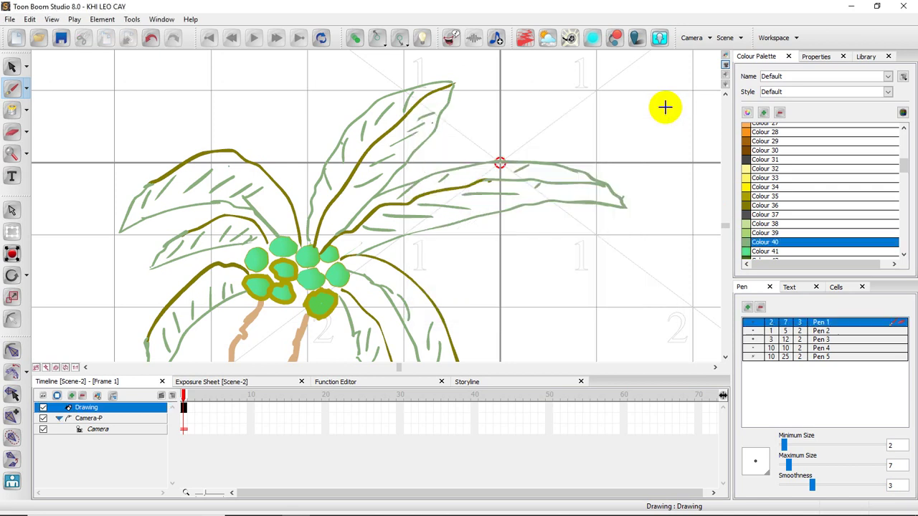
Fill both halves of the long upper-right frond, the upright frond's right half and the upper-left frond with Colour 41.
left_click(11, 111)
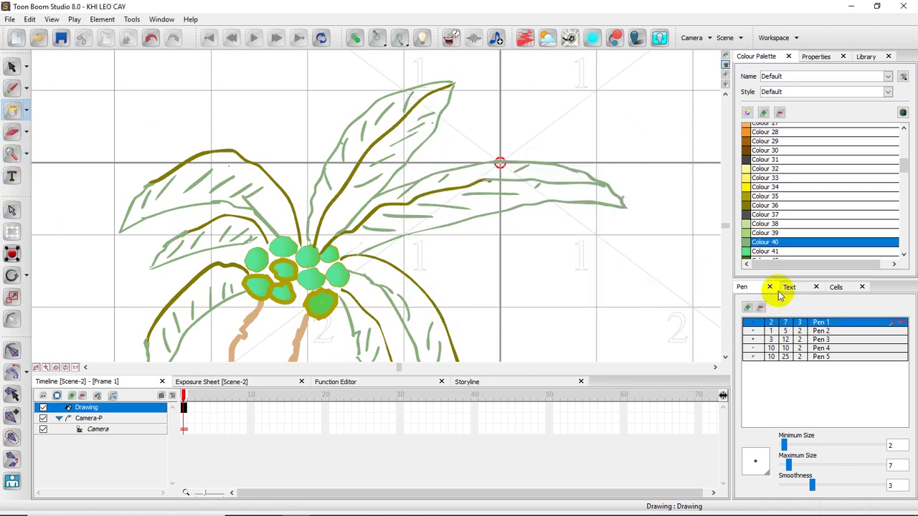
left_click(751, 252)
left_click(481, 200)
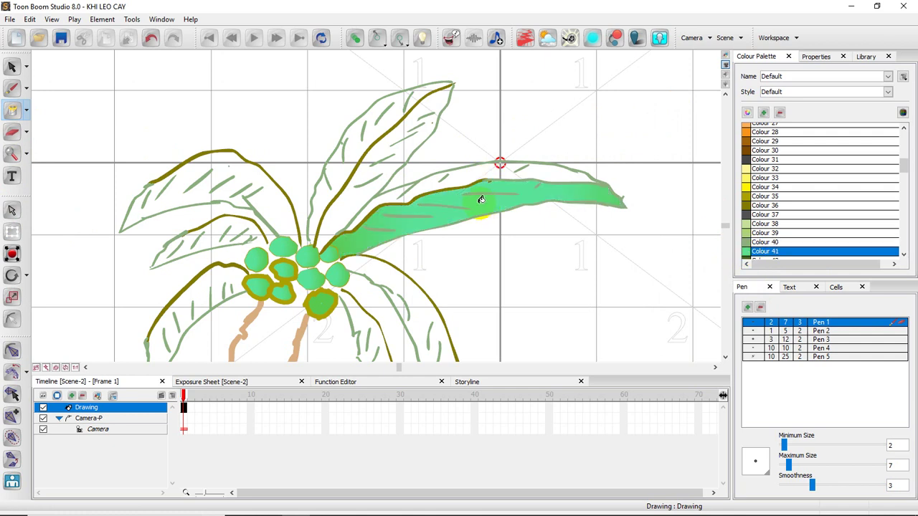
left_click(436, 181)
left_click(334, 200)
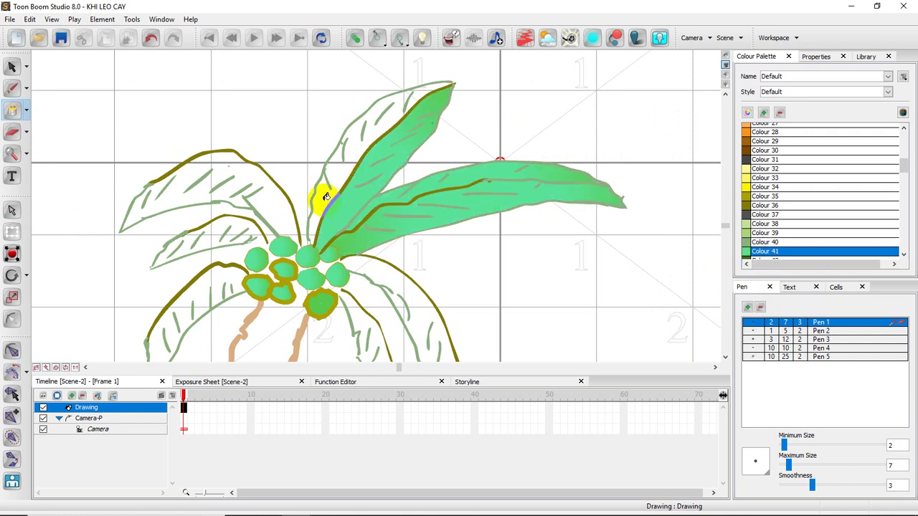
left_click(276, 204)
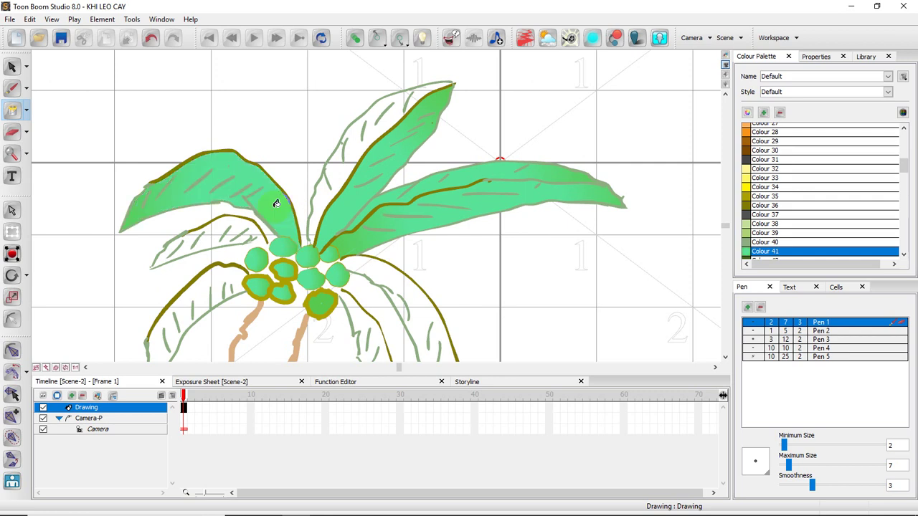
Fill the lower-left frond and both lower-right fronds with Colour 41, and try filling the upright frond's left half.
left_click(200, 295)
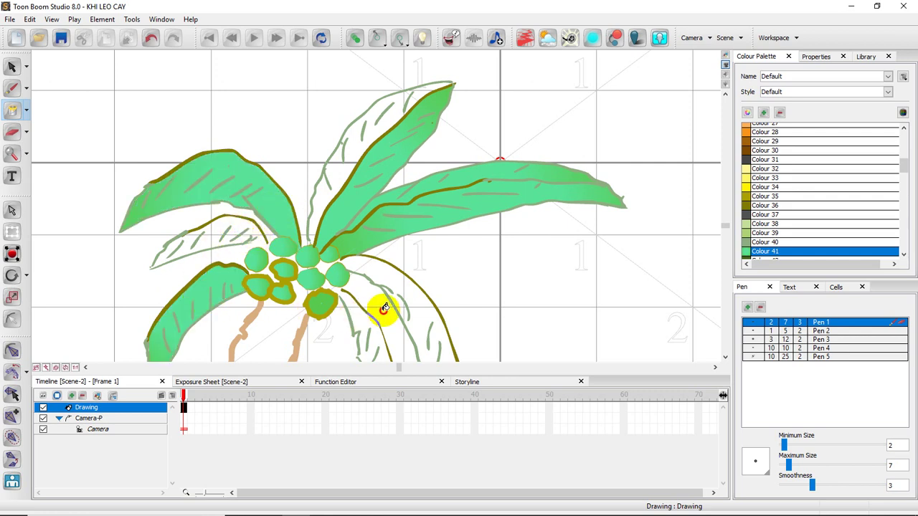
left_click(417, 297)
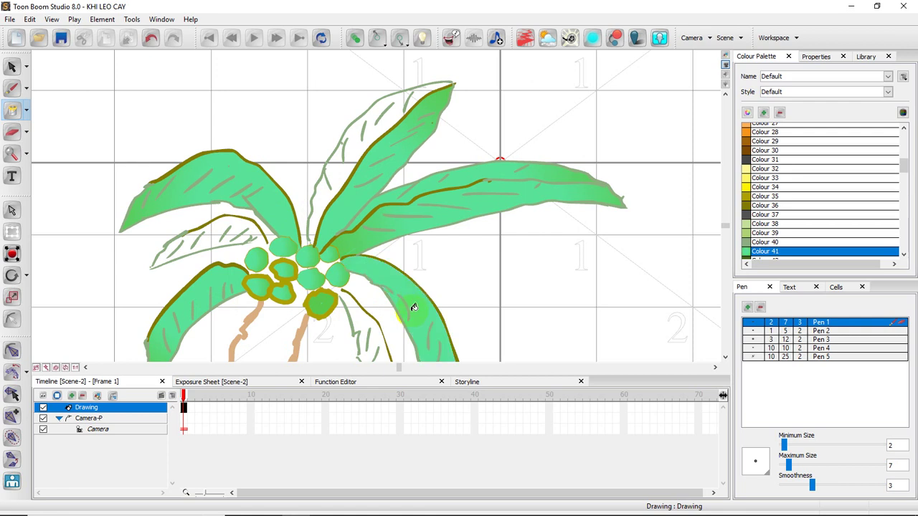
left_click(375, 337)
left_click(335, 197)
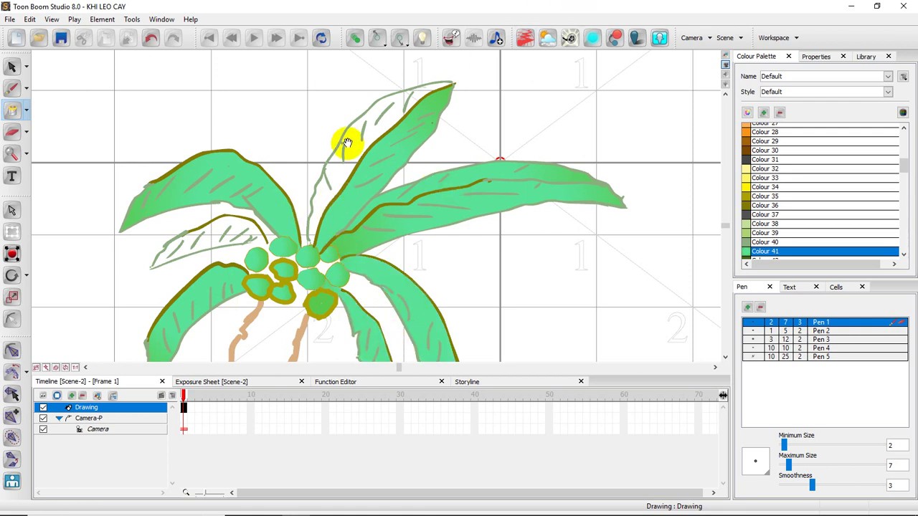
Close the gap at the base of the upright frond's left half with a short Colour 41 brush stroke.
left_click(12, 91)
left_click_drag(345, 147, 358, 145)
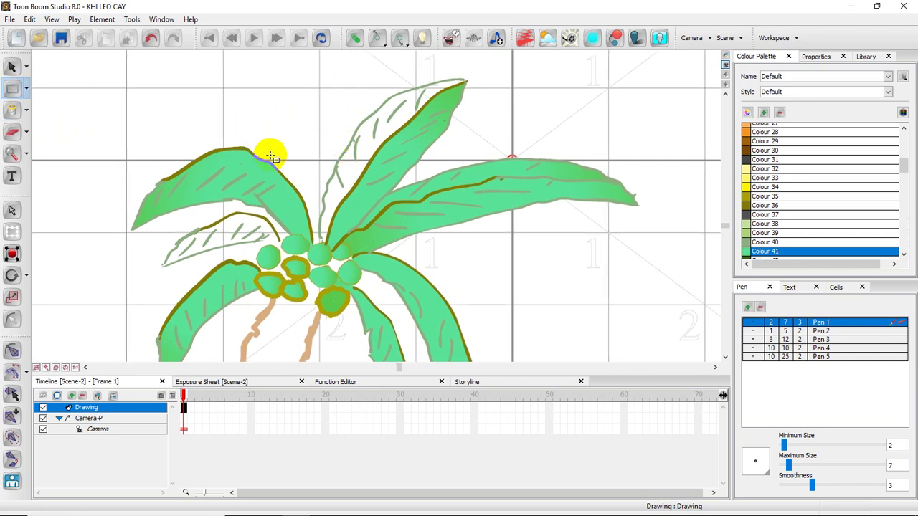
key("2")
key("2")
key("2")
key("alt+6")
key("period")
key("2")
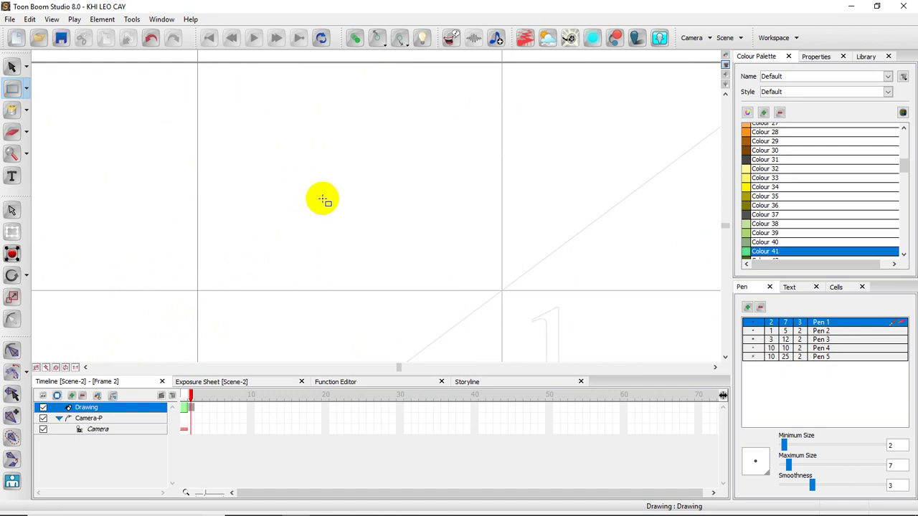
key("comma")
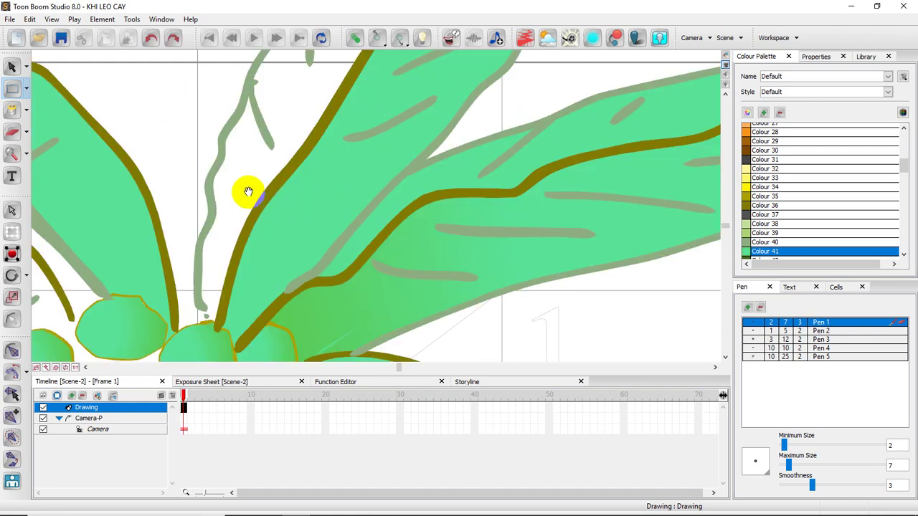
mouse_move(251, 205)
left_mouse_down()
mouse_move(274, 229)
mouse_move(242, 205)
left_mouse_up()
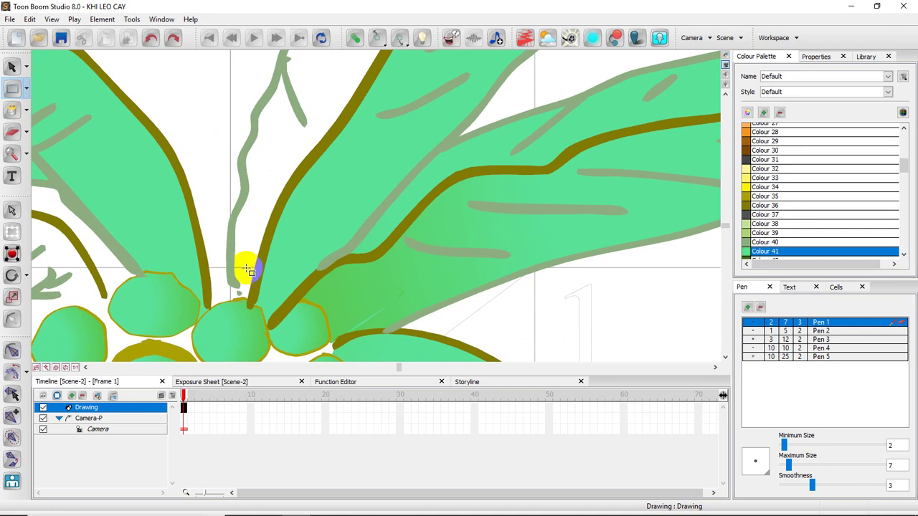
left_click(25, 89)
left_click(54, 84)
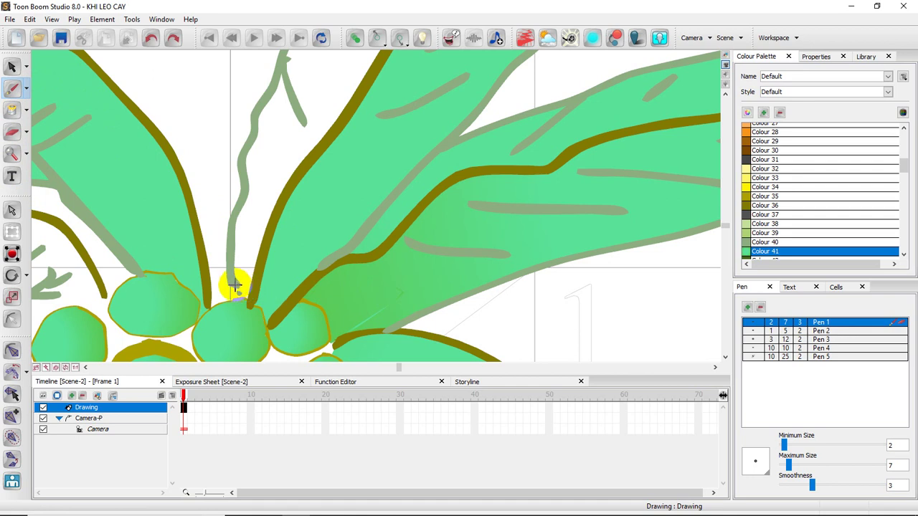
left_click_drag(239, 289, 254, 295)
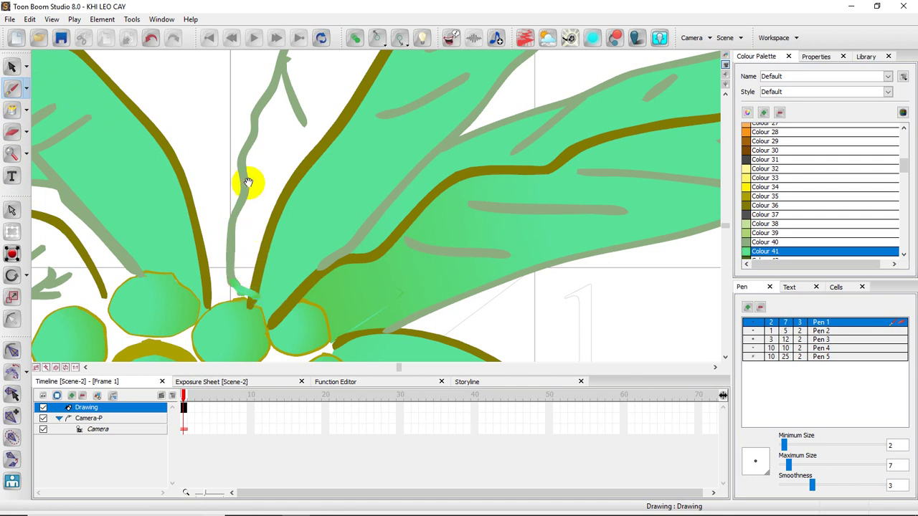
Brush a short Colour 41 line closing the gap at the crown end of the middle-left frond.
mouse_move(248, 182)
left_mouse_down()
mouse_move(291, 202)
mouse_move(367, 165)
left_mouse_up()
left_click_drag(262, 249, 304, 212)
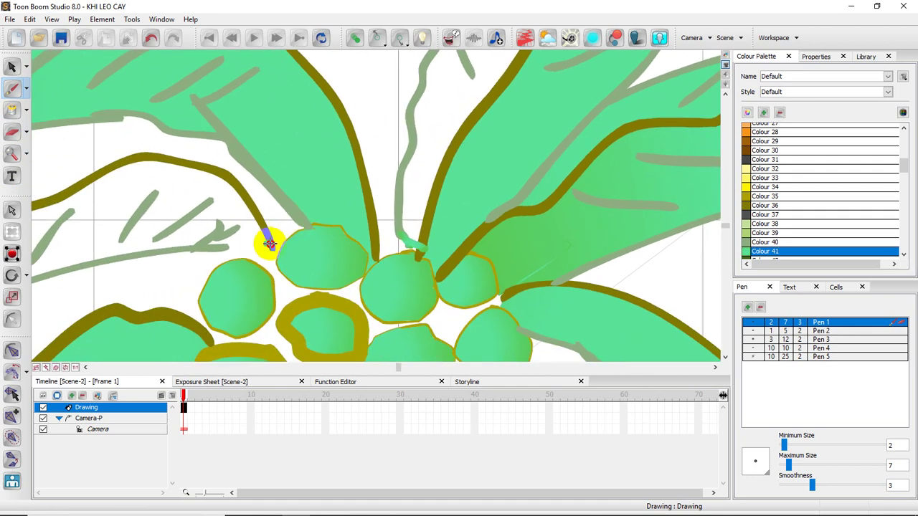
mouse_move(281, 250)
left_mouse_down()
mouse_move(225, 248)
mouse_move(275, 248)
mouse_move(336, 181)
mouse_move(269, 231)
mouse_move(353, 179)
mouse_move(368, 190)
mouse_move(345, 237)
mouse_move(380, 203)
mouse_move(366, 212)
mouse_move(368, 184)
left_mouse_up()
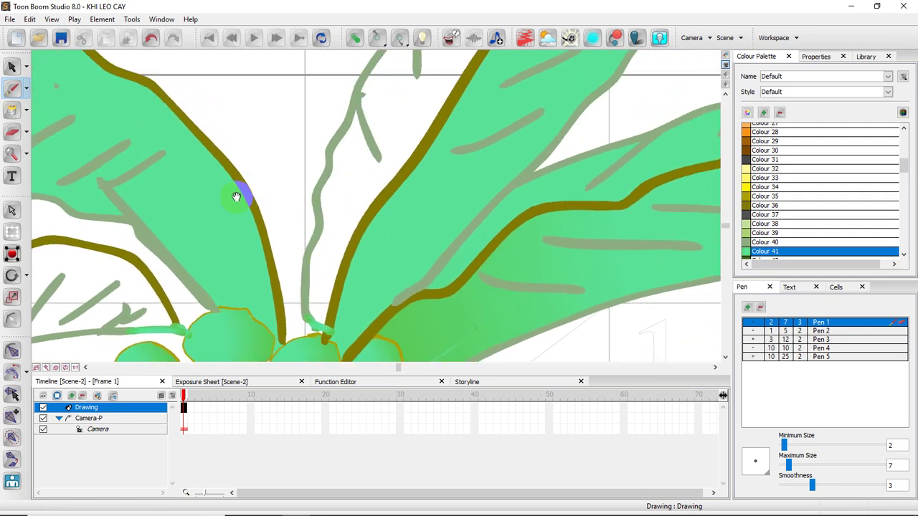
Fill the upright frond's left half with Colour 39.
left_click(746, 233)
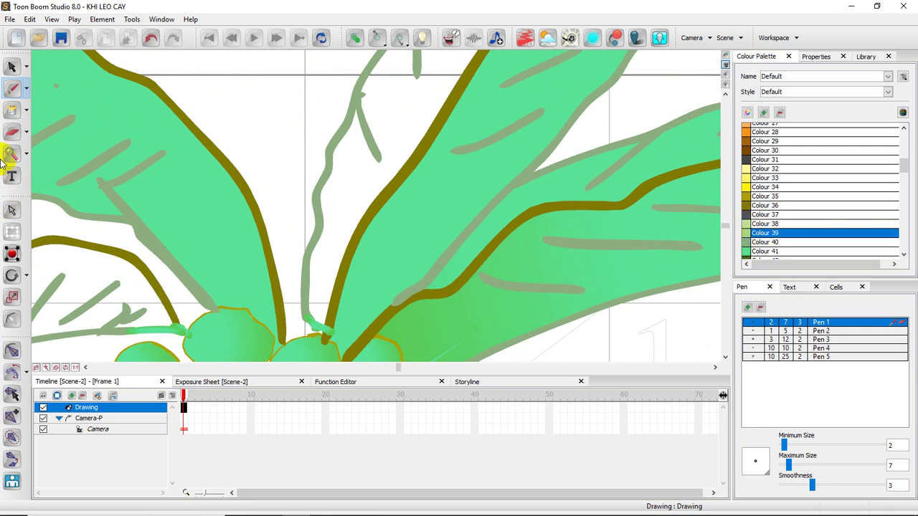
left_click(13, 111)
left_click(342, 195)
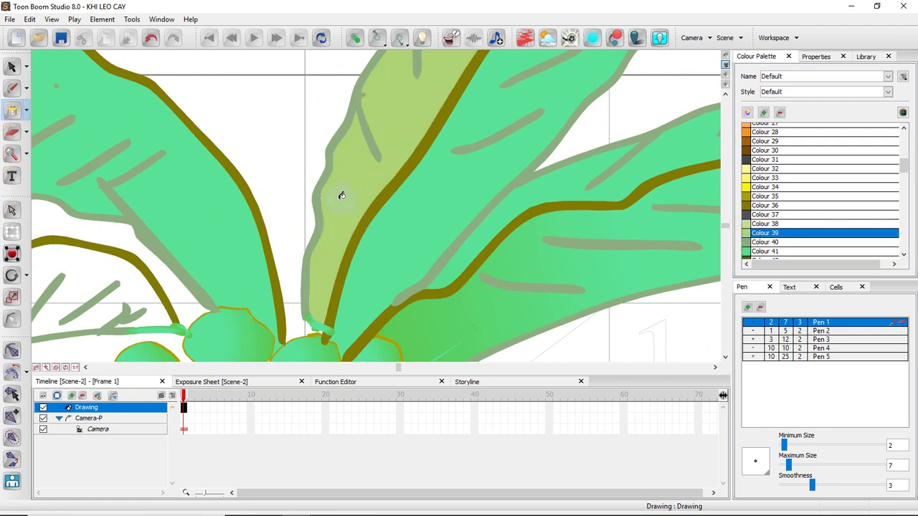
Close the gap at the outer tip of the middle-left frond with a short Colour 39 brush stroke.
left_click(141, 298)
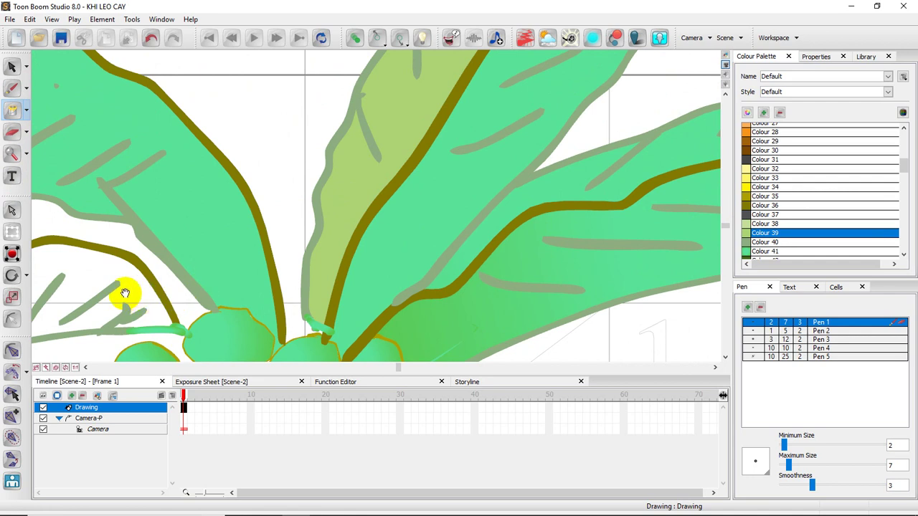
left_click_drag(125, 293, 315, 223)
left_click_drag(244, 243, 322, 215)
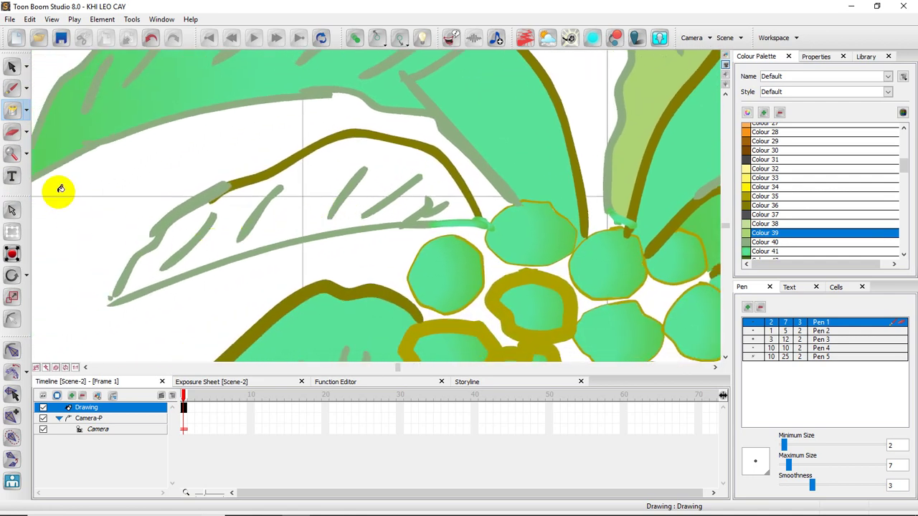
left_click(12, 88)
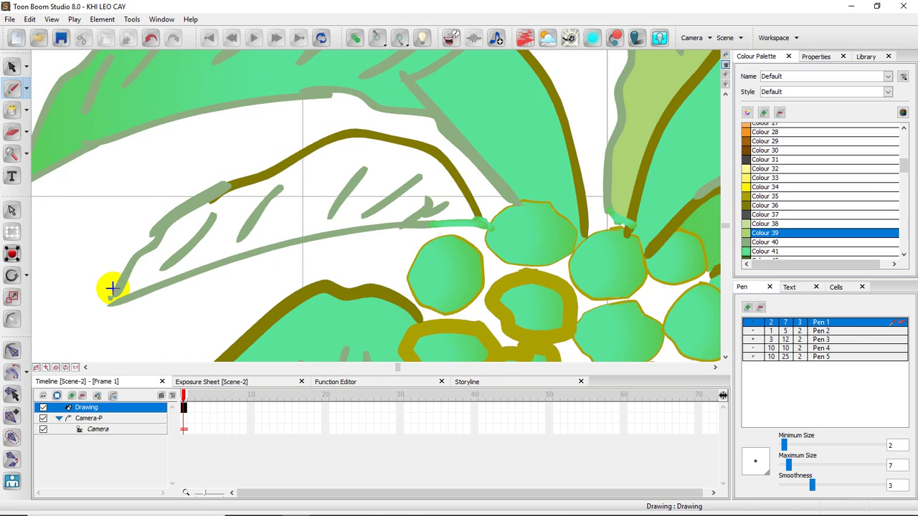
left_click_drag(119, 289, 104, 305)
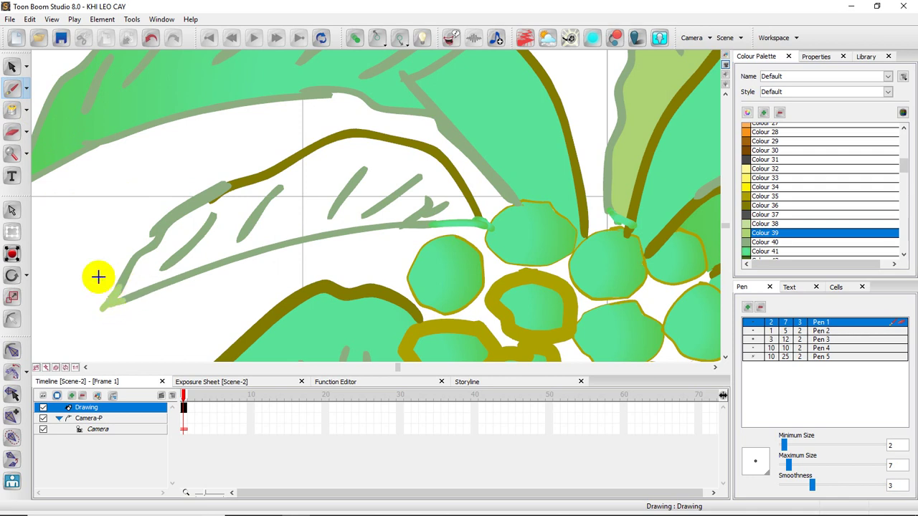
Fill the middle-left frond with Colour 39.
left_click(12, 110)
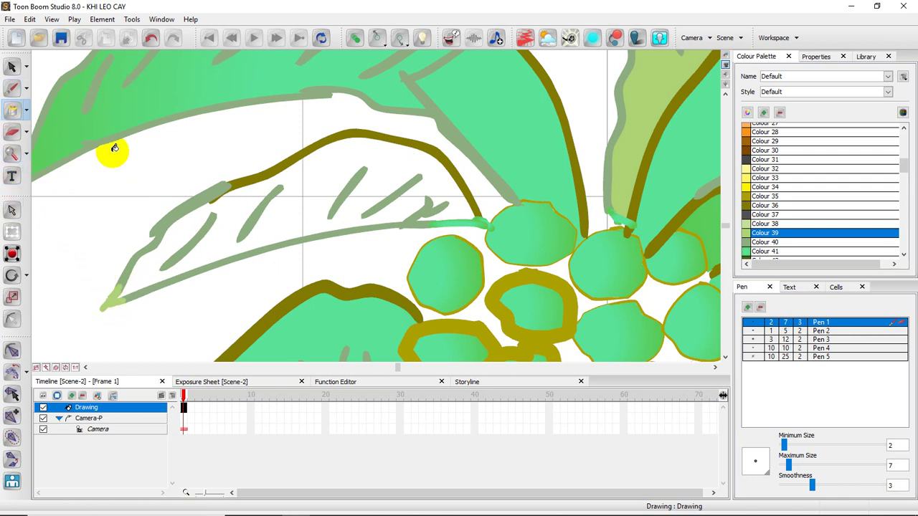
left_click(222, 238)
scroll(405, 220, "right", 2)
key("alt+s")
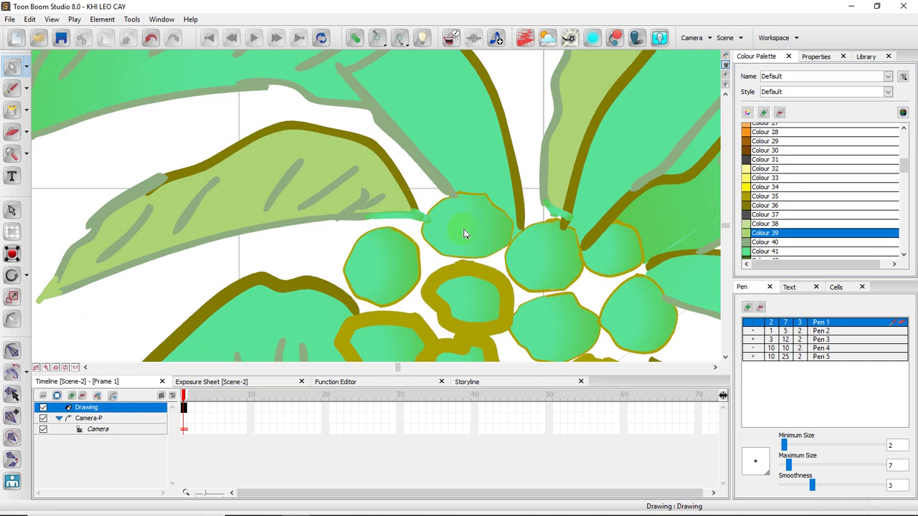
Fill the palm trunk, including its roots, with the dark green Colour 42.
scroll(477, 230, "down", 10)
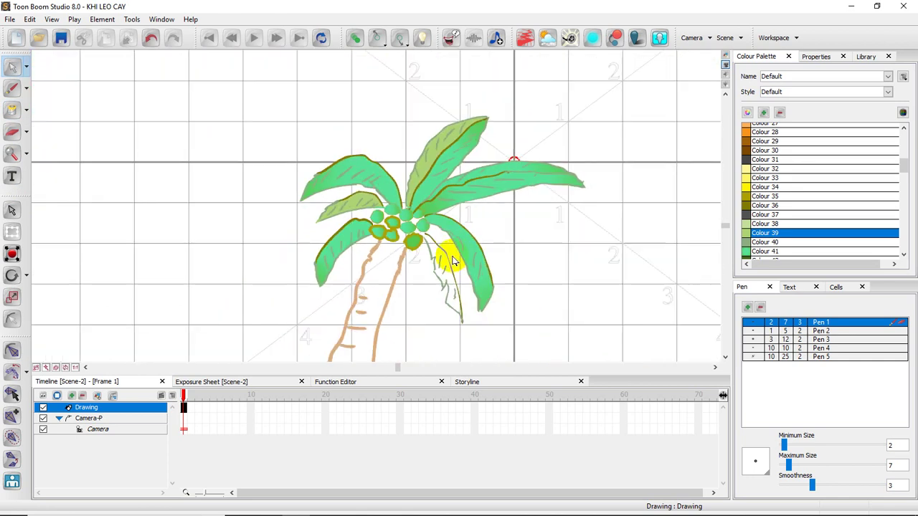
left_click_drag(479, 253, 393, 179)
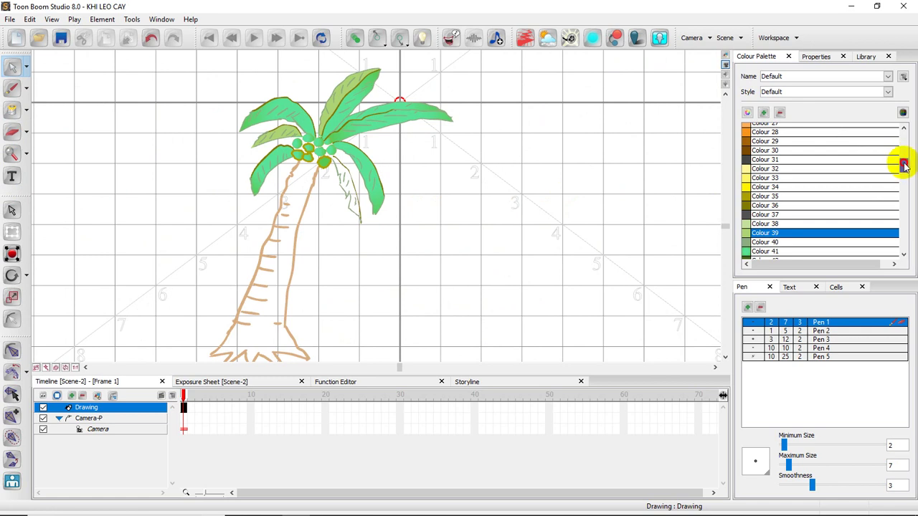
left_click_drag(904, 165, 897, 152)
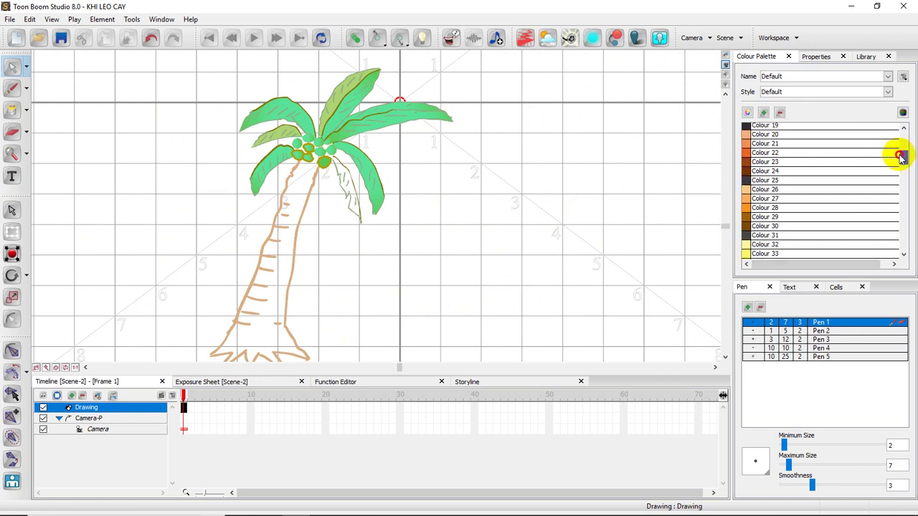
left_click(751, 216)
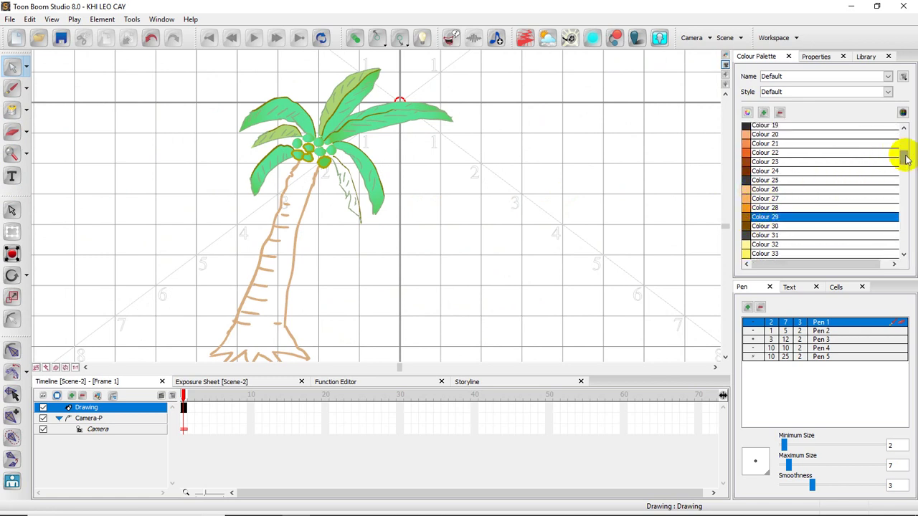
left_click_drag(901, 154, 897, 174)
left_click(745, 177)
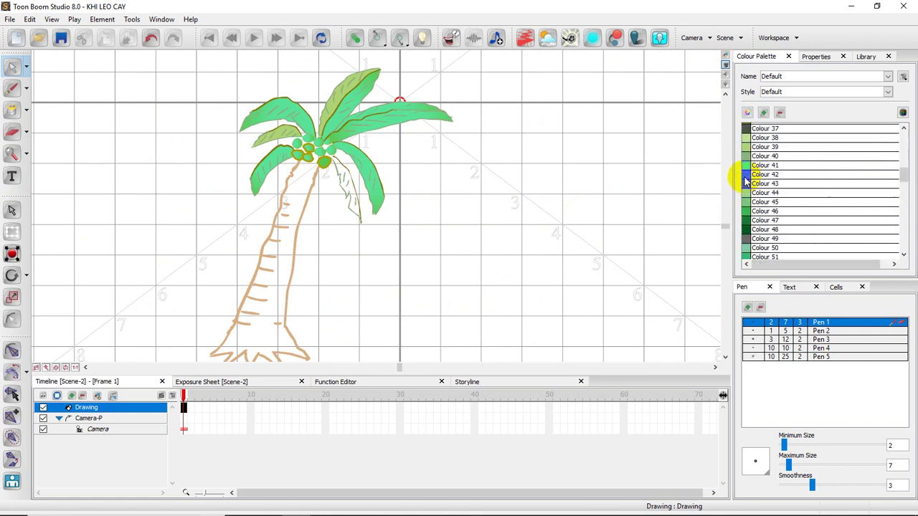
left_click(746, 181)
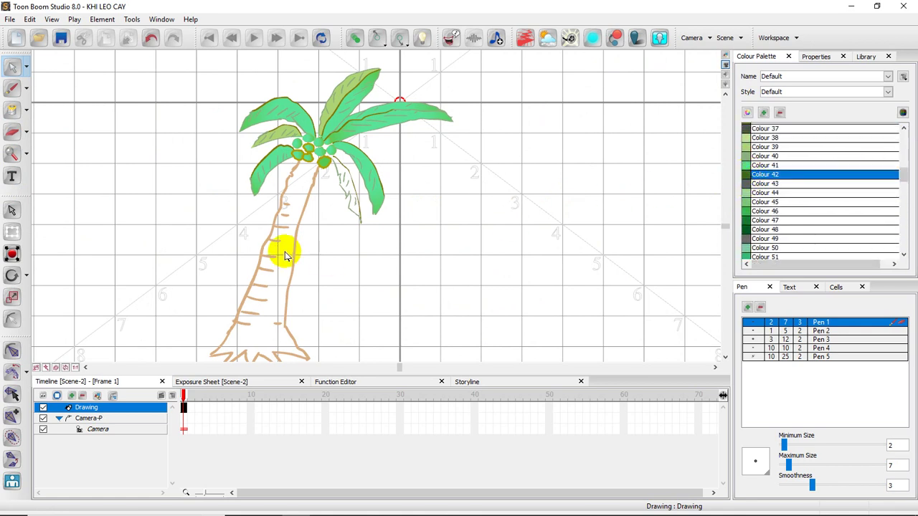
left_click(11, 113)
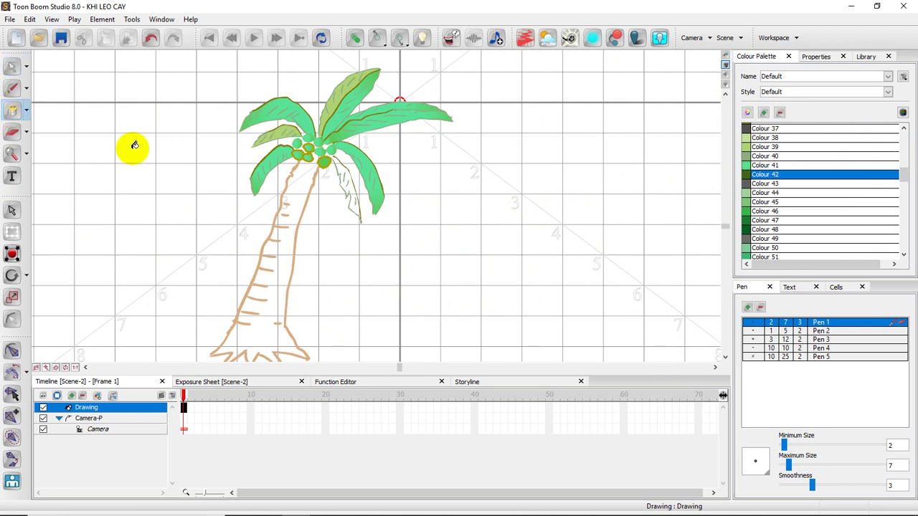
left_click(290, 232)
Fill the narrow unfilled frond hanging beside the trunk with Colour 40.
mouse_move(337, 228)
left_mouse_down()
mouse_move(306, 203)
mouse_move(302, 222)
left_mouse_up()
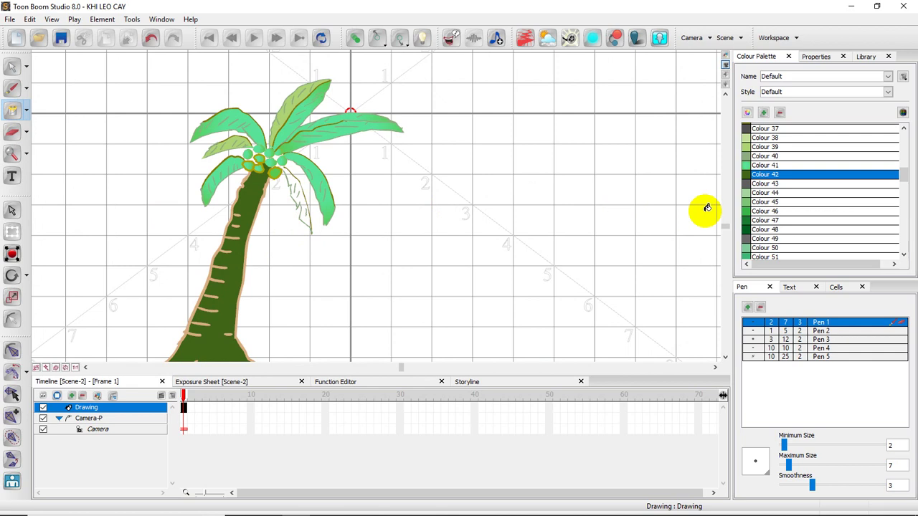
left_click(745, 157)
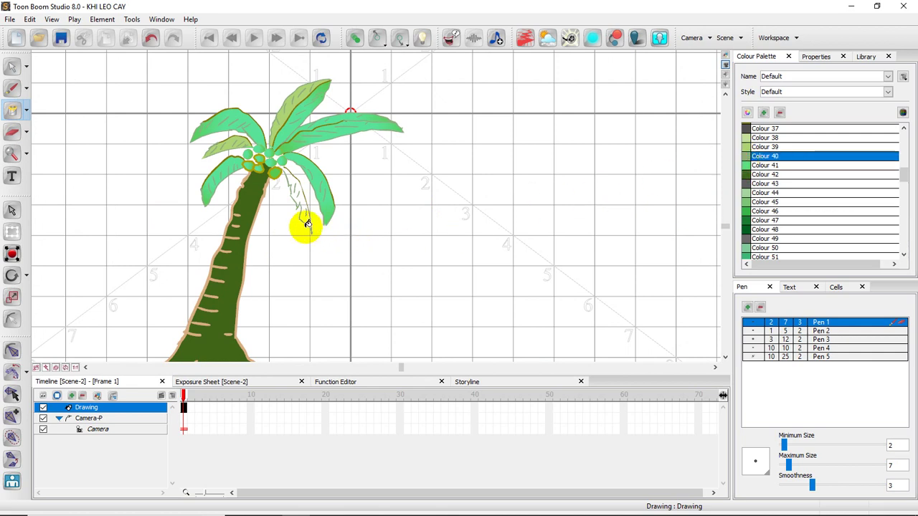
left_click_drag(332, 217, 414, 208)
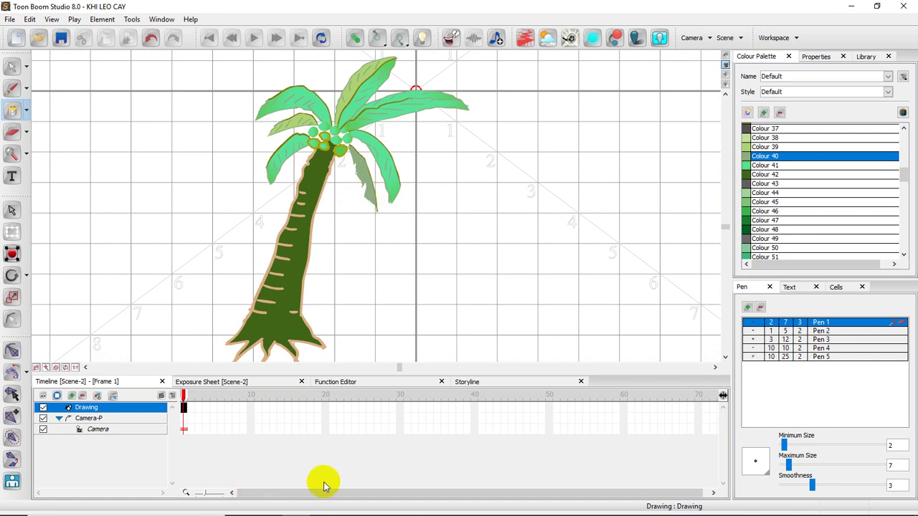
Extend the exposure of the Drawing element to frame 73.
left_click_drag(322, 492, 370, 495)
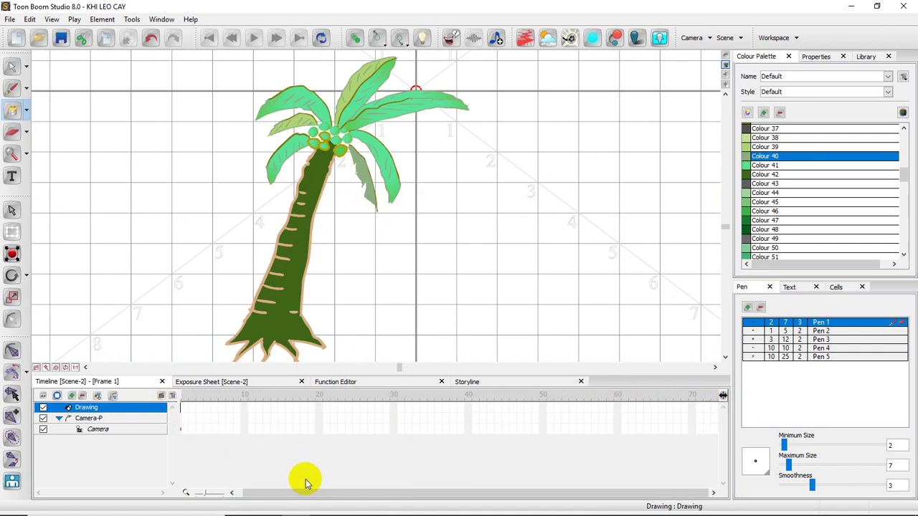
left_click_drag(301, 494, 501, 504)
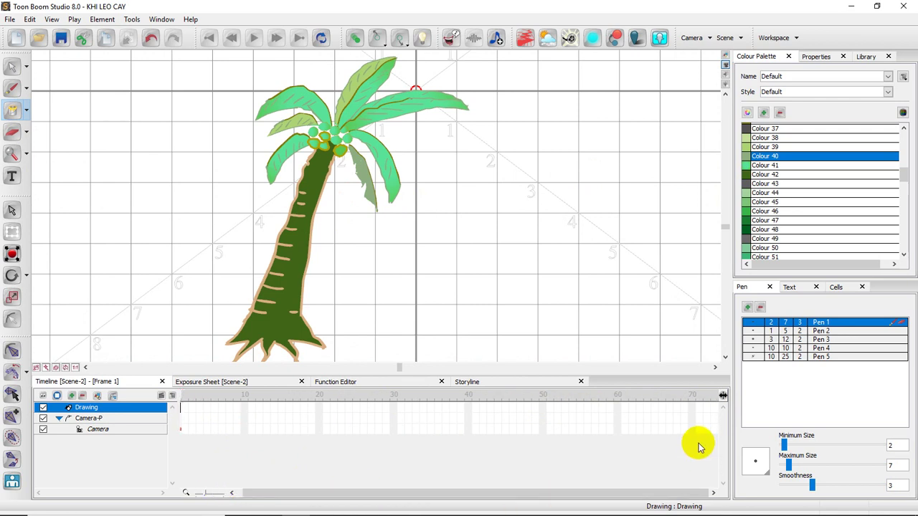
left_click(713, 413)
right_click(711, 409)
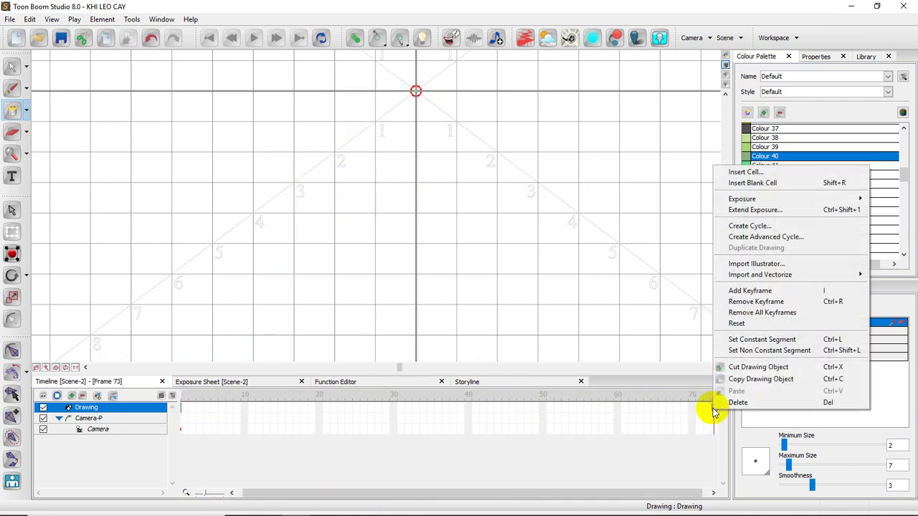
left_click(739, 212)
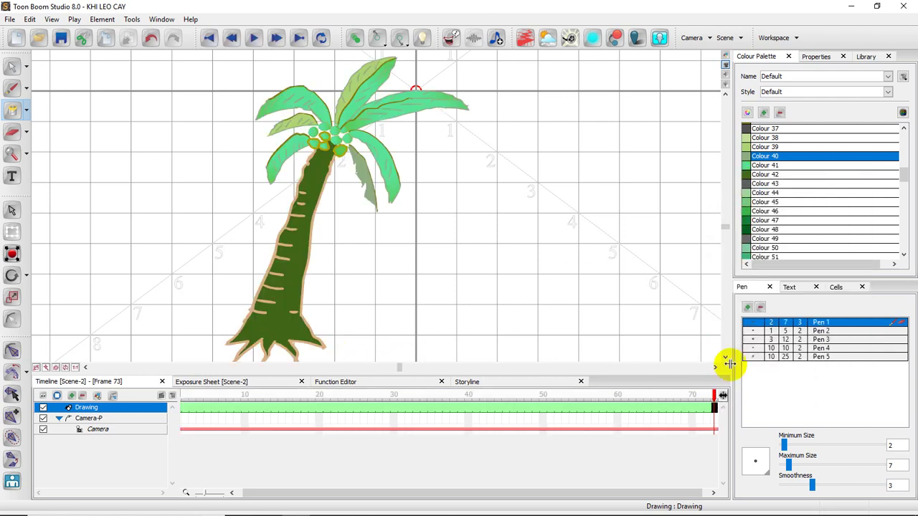
Extend the exposure of the Drawing element further, to frame 478.
left_click_drag(662, 492, 714, 492)
left_click(709, 408)
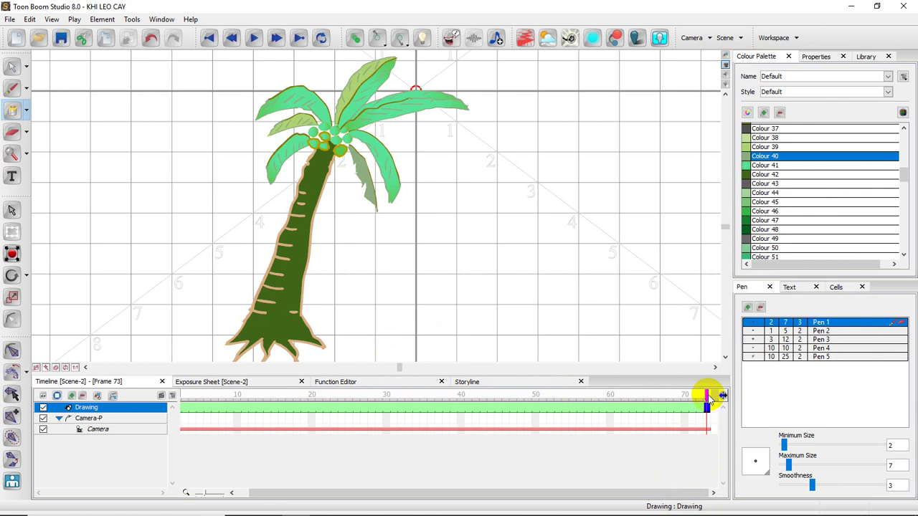
left_click_drag(706, 398, 917, 406)
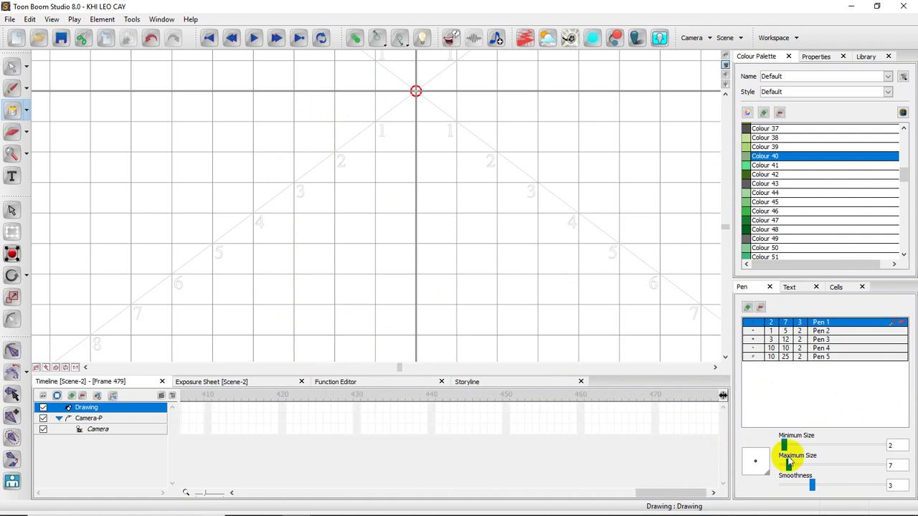
right_click(716, 410)
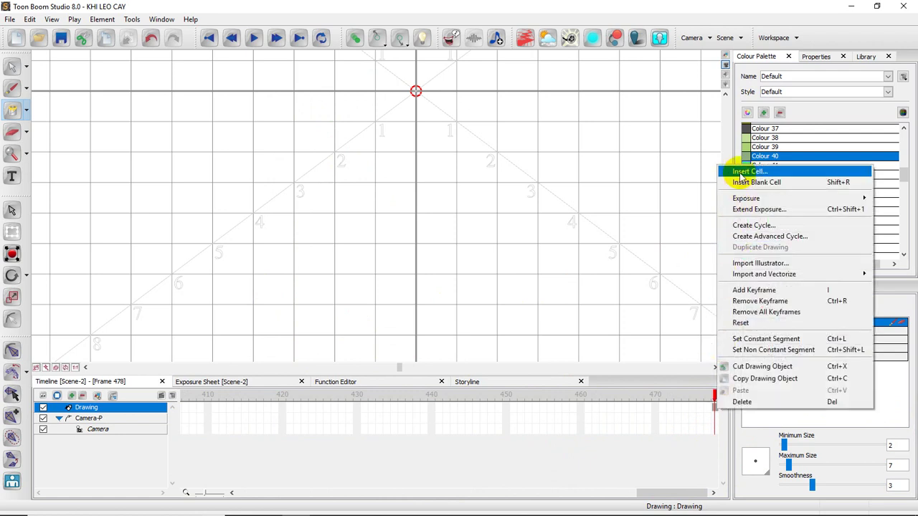
left_click(748, 208)
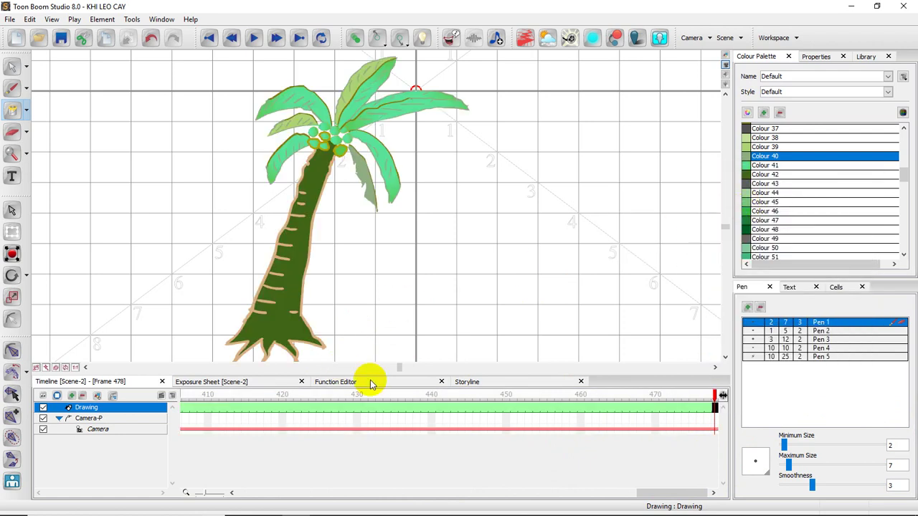
left_click_drag(660, 495, 721, 471)
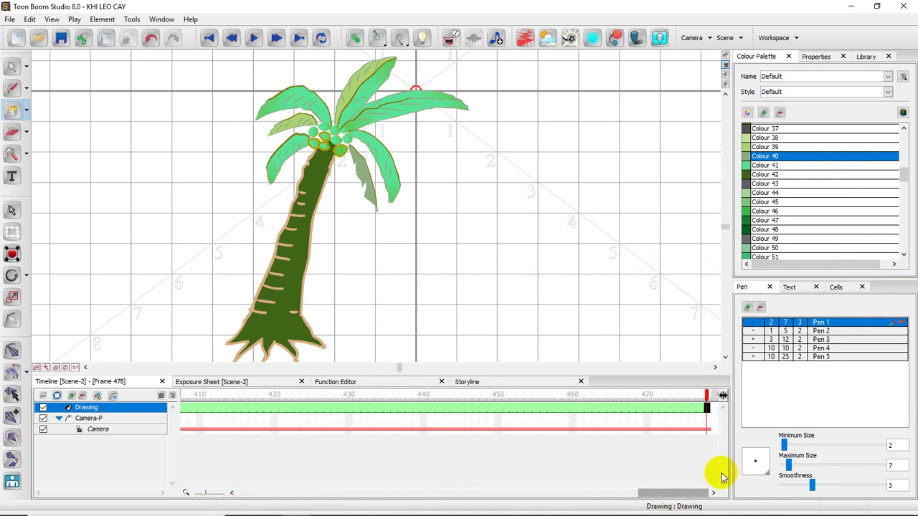
right_click(706, 412)
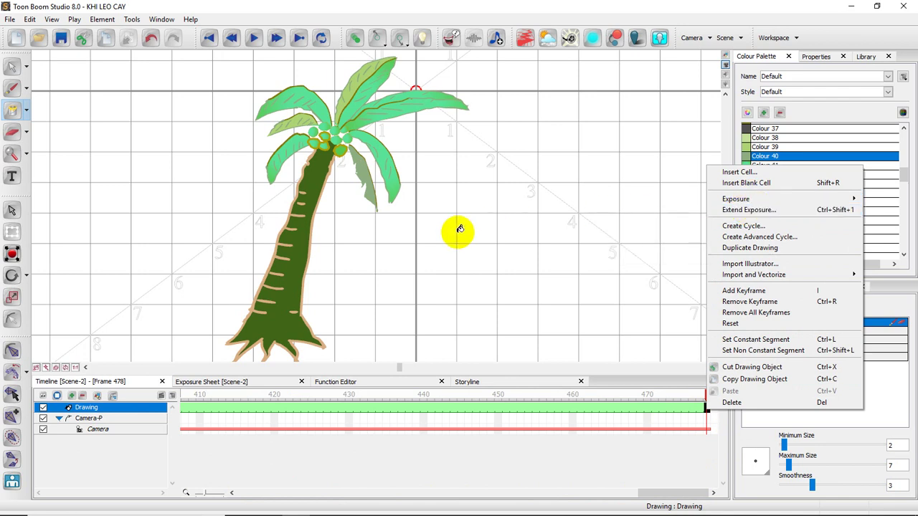
left_click(13, 68)
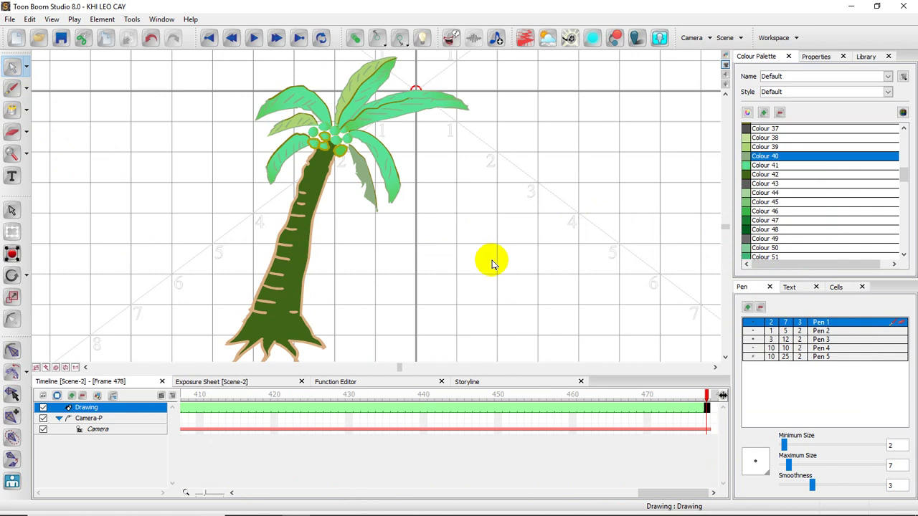
scroll(492, 264, "down", 2)
scroll(492, 264, "up", 2)
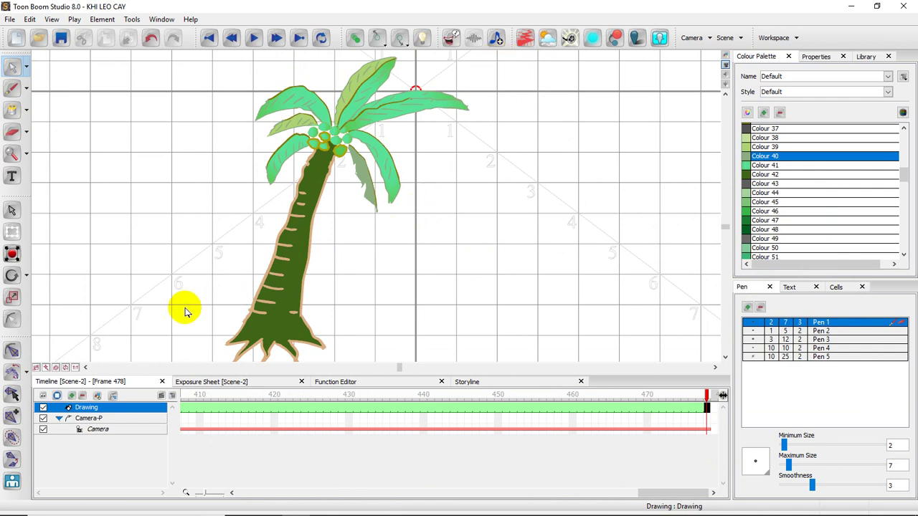
Add one new element of type Drawing named "Bo bien".
left_click(72, 396)
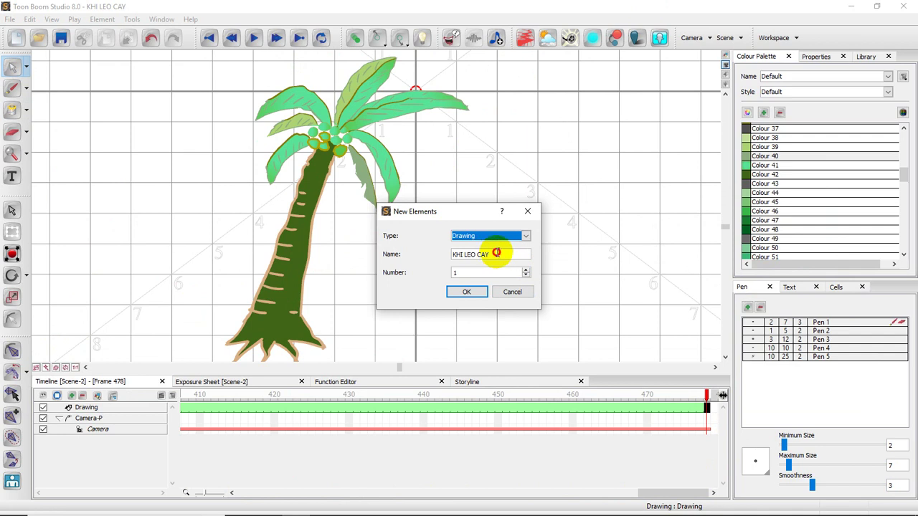
left_click_drag(496, 253, 409, 260)
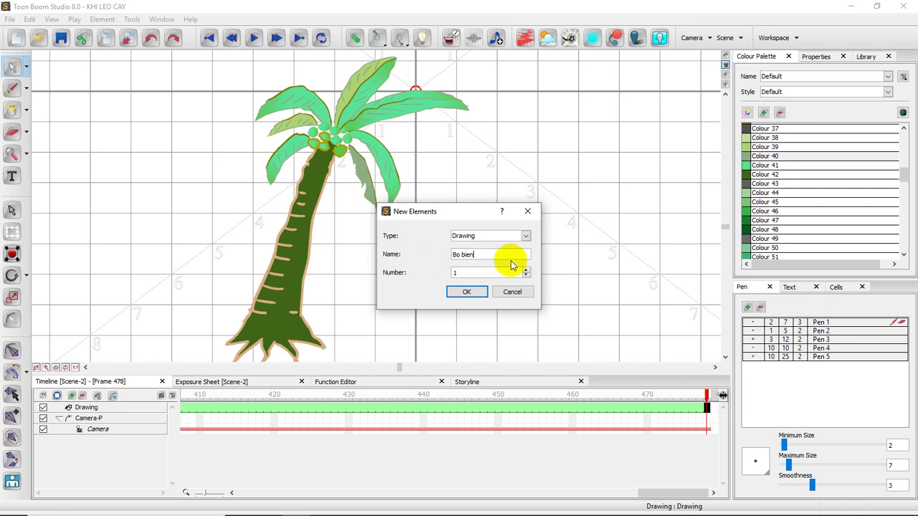
left_click(526, 237)
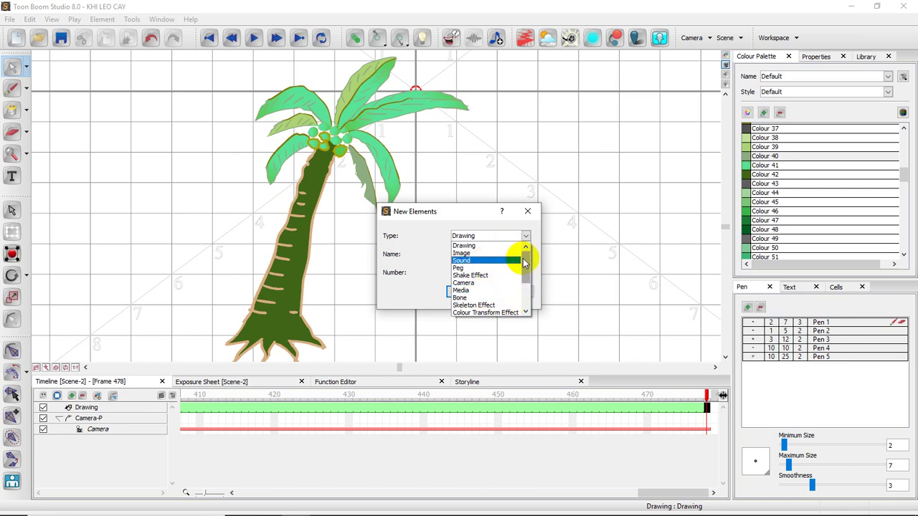
left_click(463, 214)
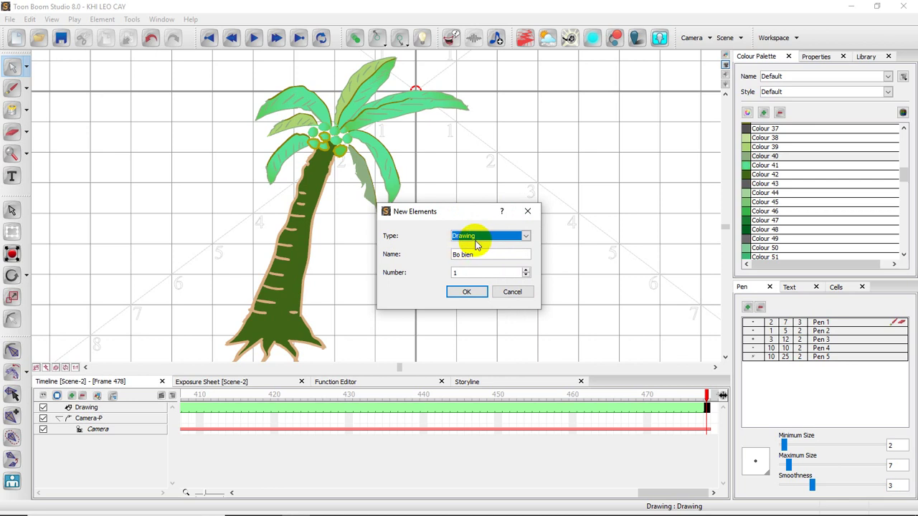
left_click(467, 293)
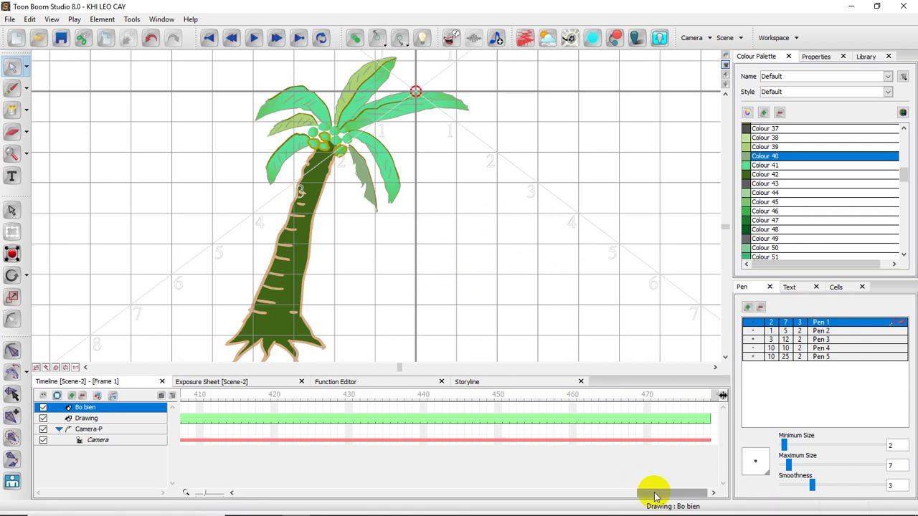
Insert a cell at frame 1 of the Bo bien element.
left_click_drag(653, 494, 186, 483)
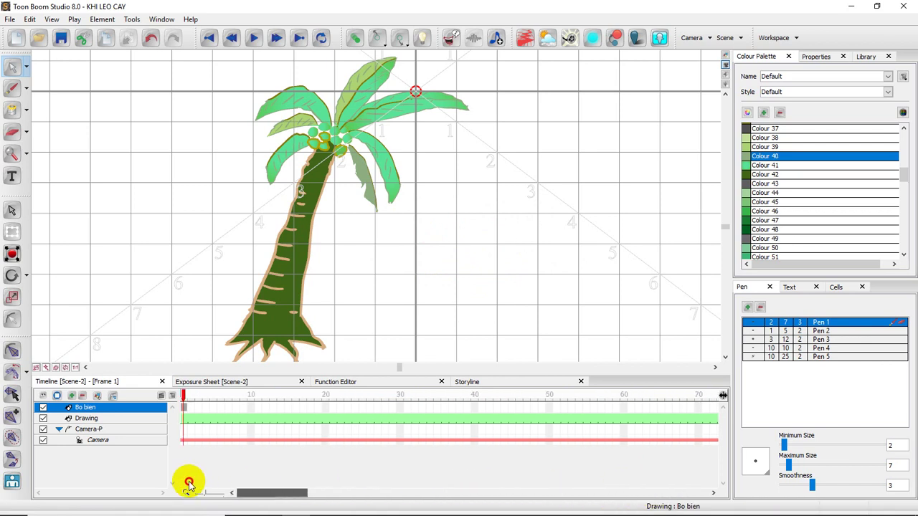
right_click(184, 414)
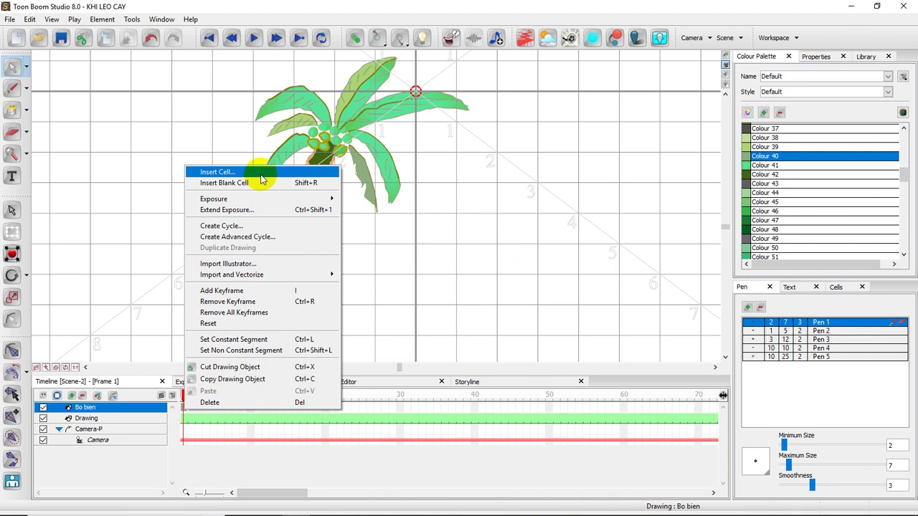
left_click(260, 175)
left_click(442, 315)
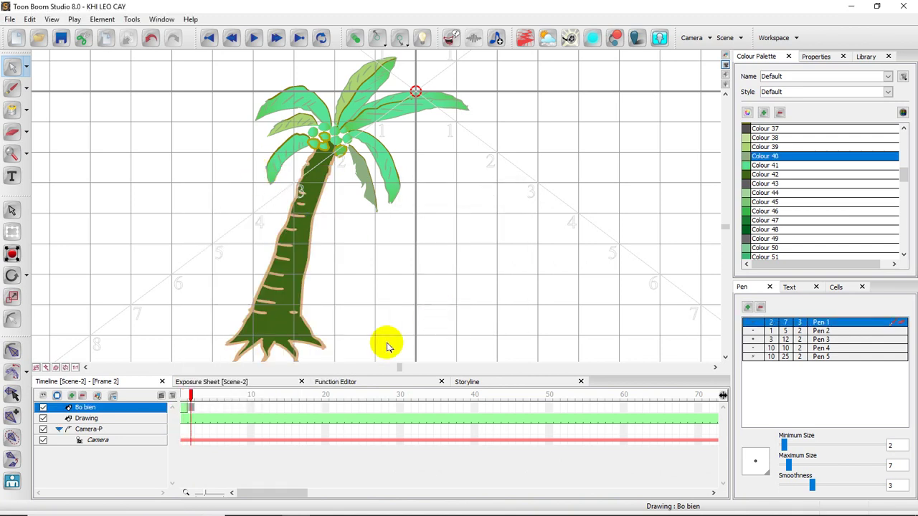
left_click(184, 408)
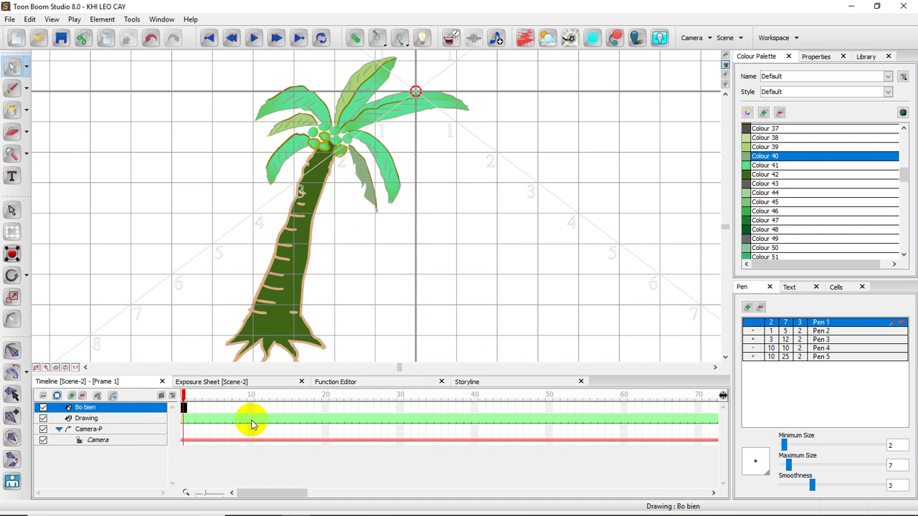
left_click(414, 420)
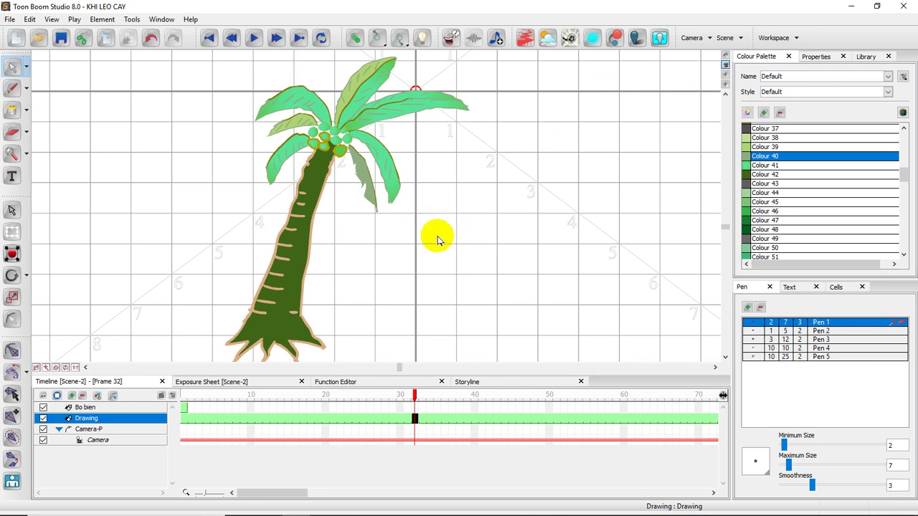
mouse_move(422, 251)
left_mouse_down()
mouse_move(413, 257)
mouse_move(435, 251)
left_mouse_up()
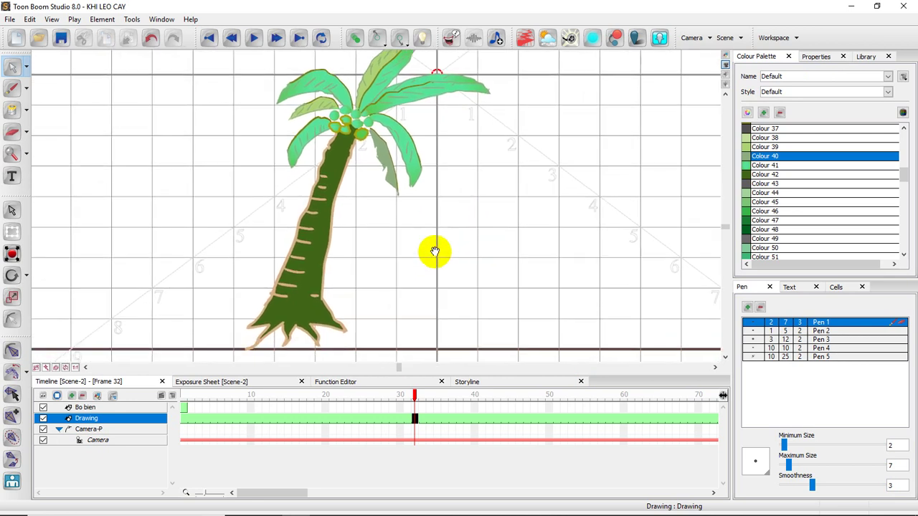
left_click_drag(423, 217, 417, 228)
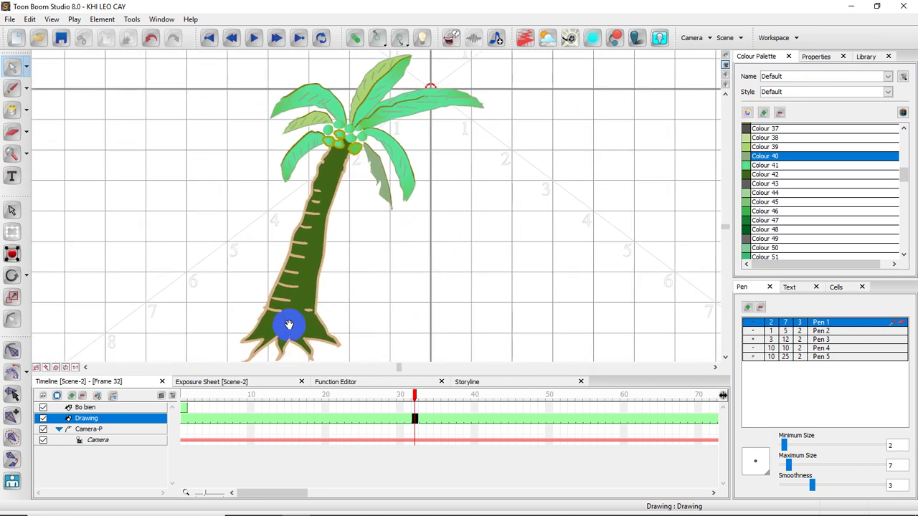
On frame 1 of Bo bien, draw a wavy horizontal line in Colour 12 across the full camera frame, about two grid units below centre.
left_click(183, 407)
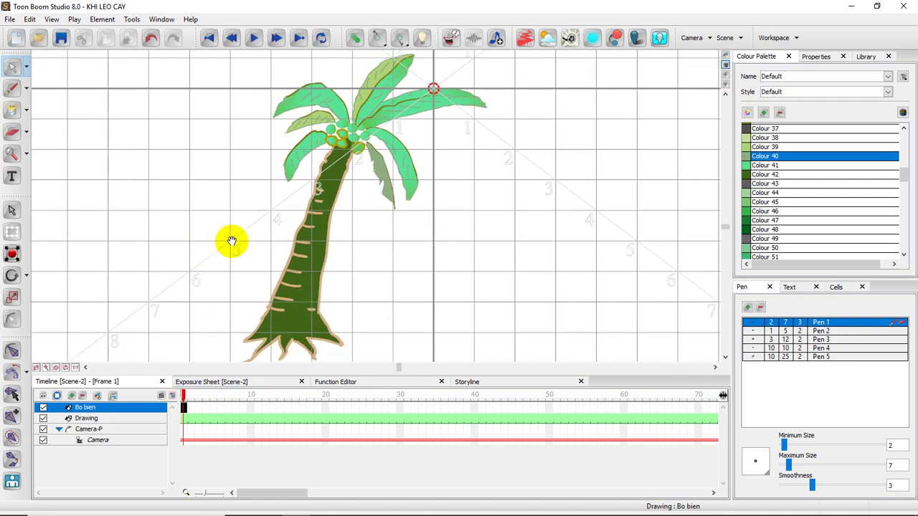
left_click_drag(903, 175, 903, 140)
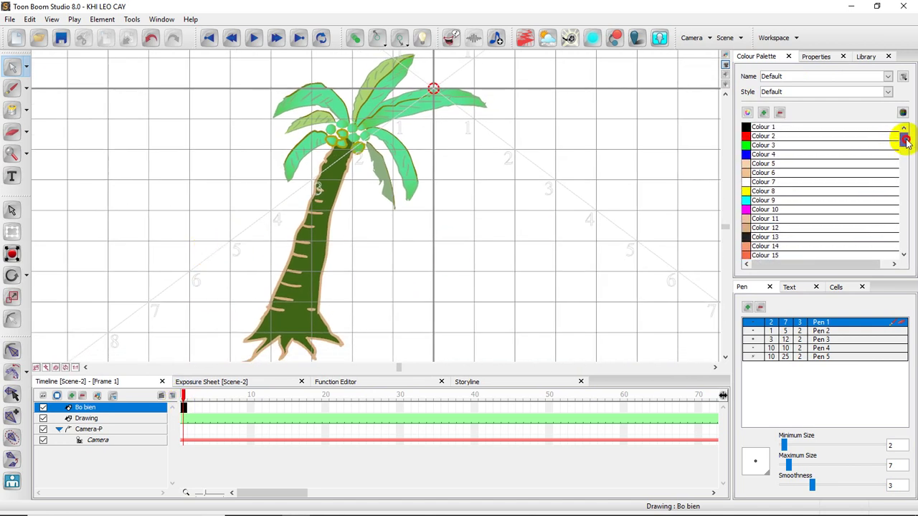
left_click(749, 227)
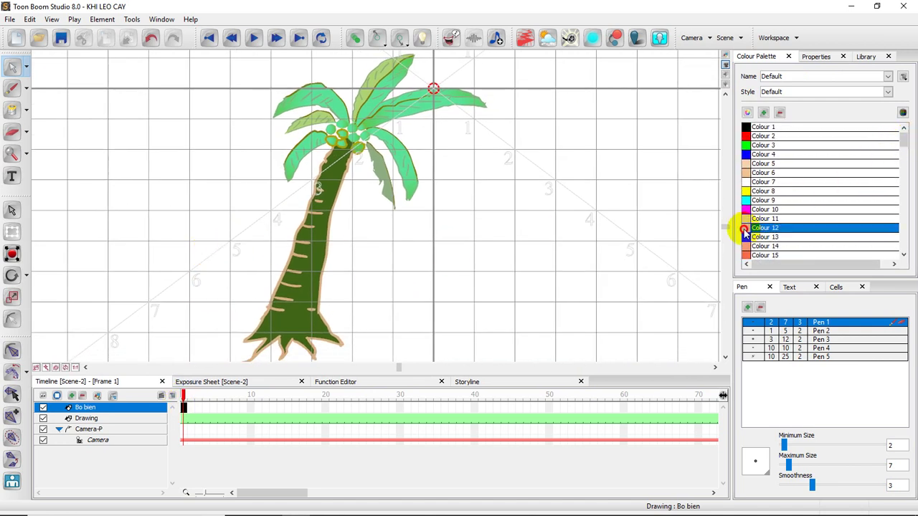
left_click_drag(549, 254, 532, 224)
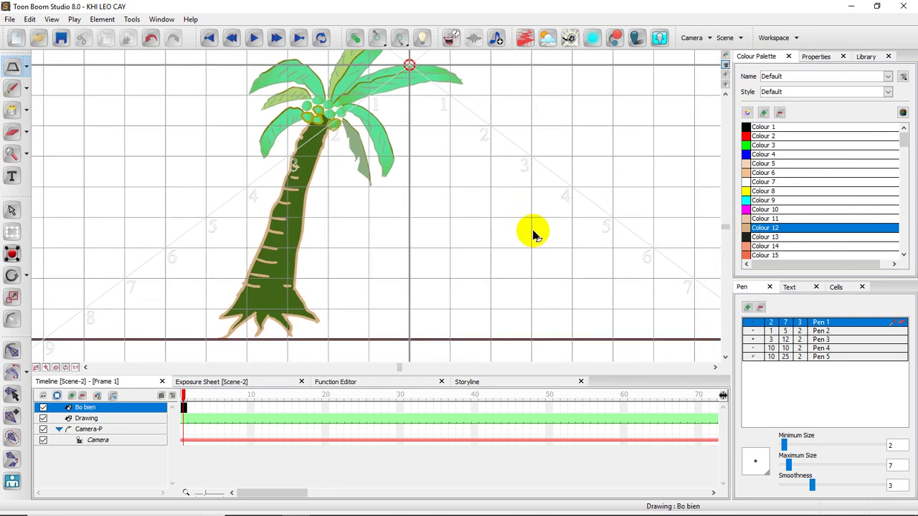
key("alt+s")
key("1")
key("1")
key("1")
key("1")
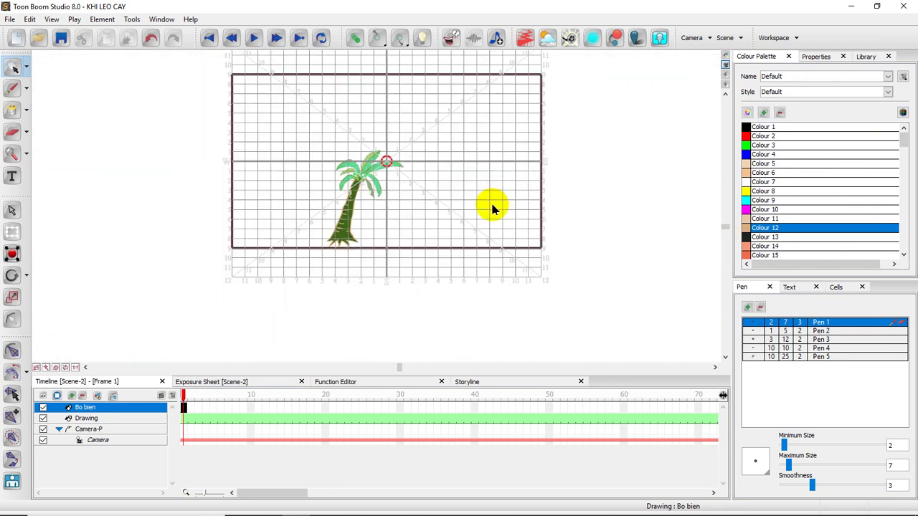
left_click_drag(477, 201, 475, 222)
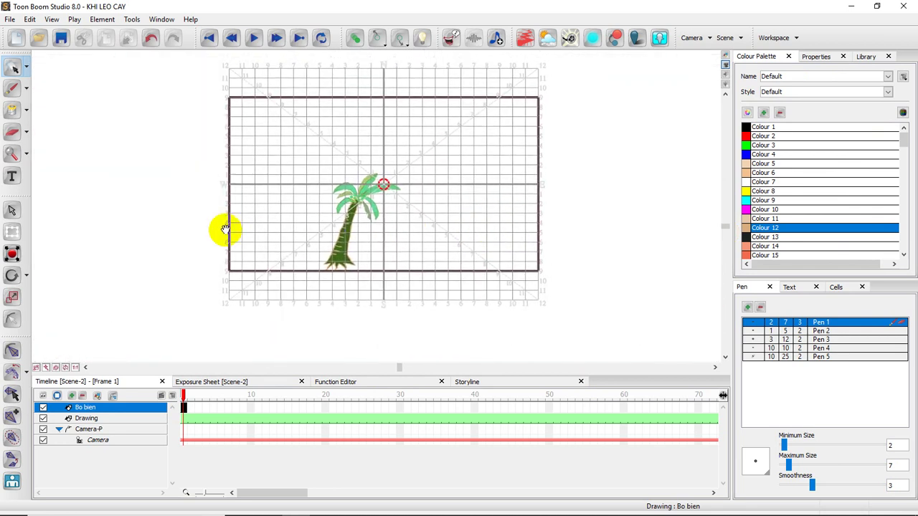
left_click(12, 89)
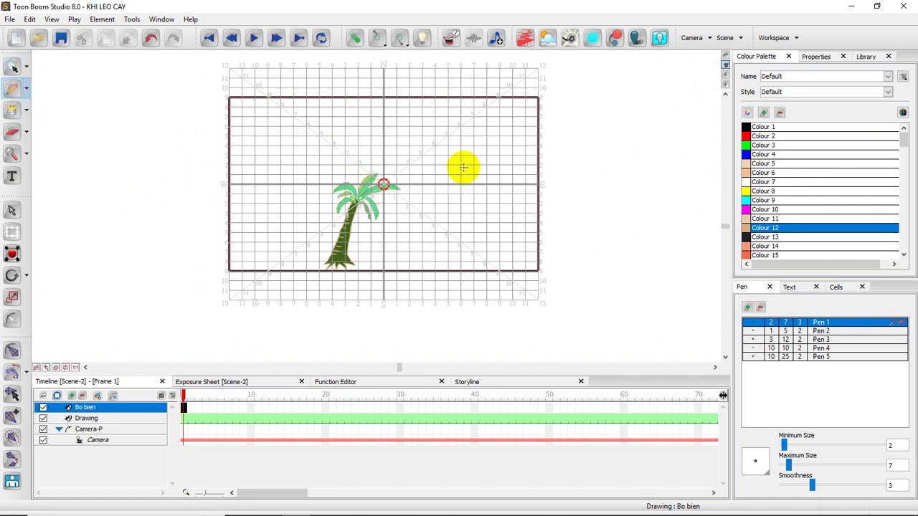
key("2")
key("2")
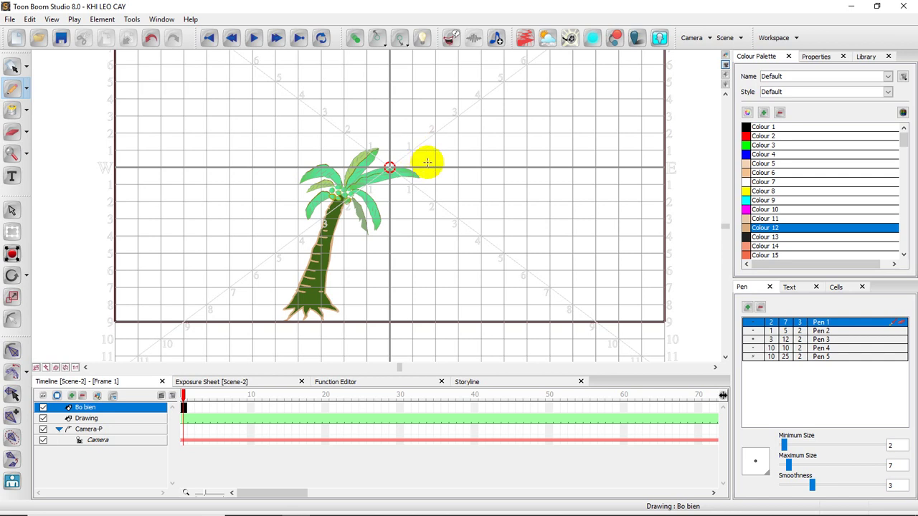
left_click_drag(424, 165, 391, 159)
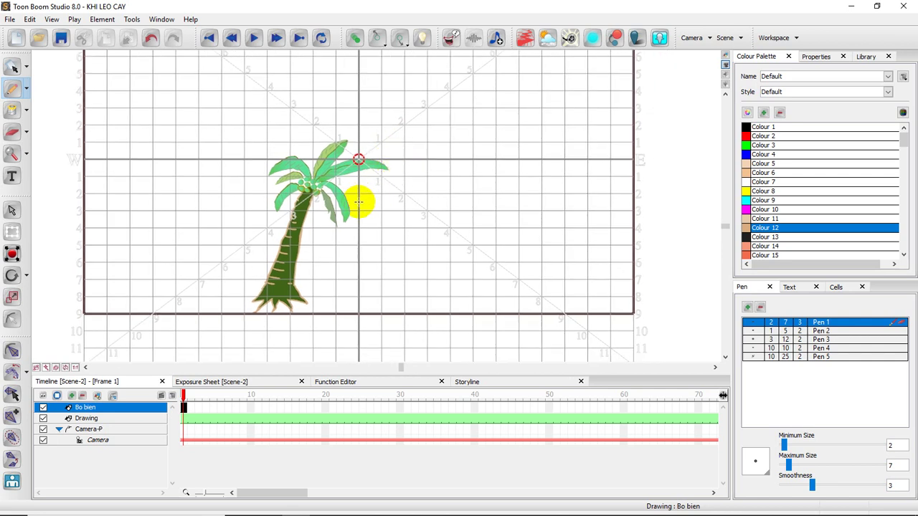
left_click_drag(441, 188, 458, 172)
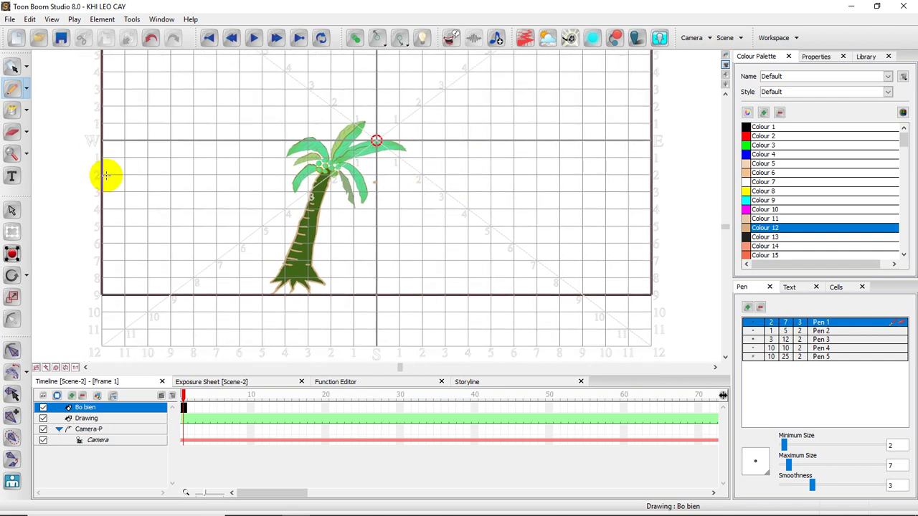
left_click_drag(104, 178, 293, 174)
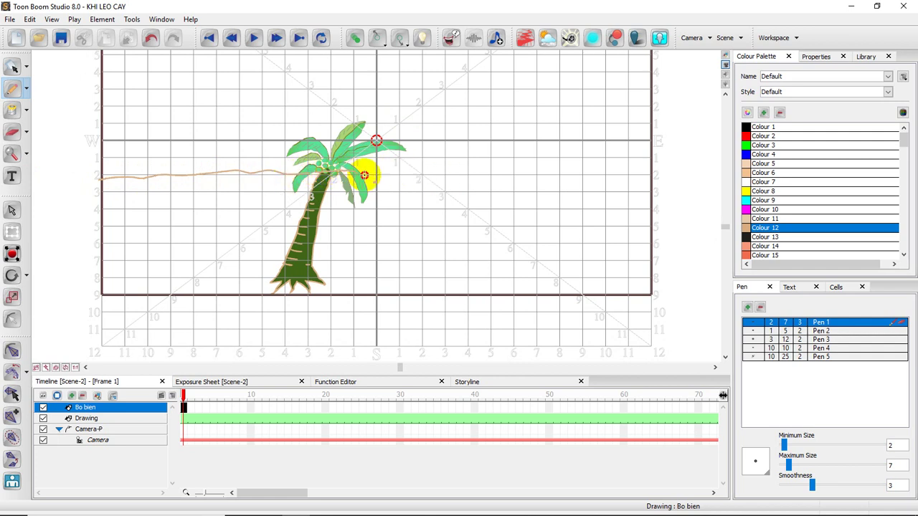
mouse_move(365, 175)
left_mouse_down()
mouse_move(424, 166)
mouse_move(651, 169)
left_mouse_up()
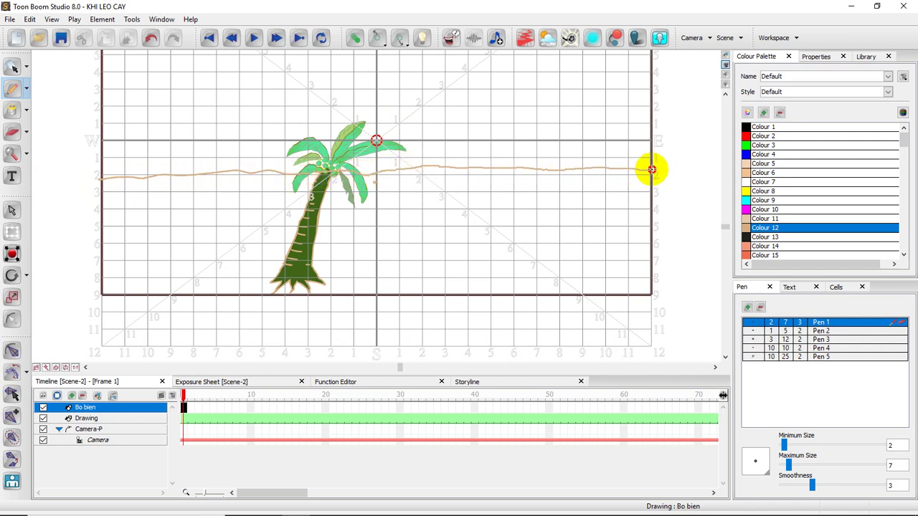
Close the beach outline by drawing from the horizon's ends around both sides and beneath the camera frame.
left_click_drag(481, 200, 499, 162)
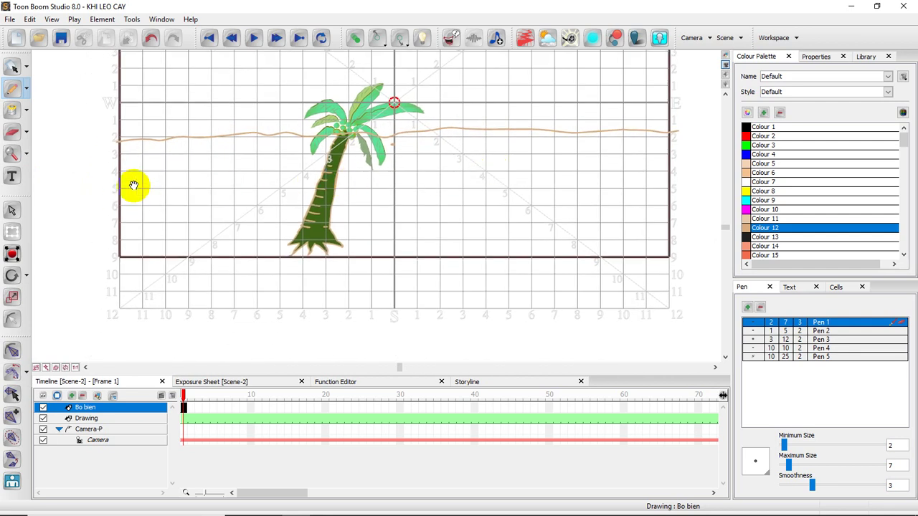
mouse_move(116, 142)
left_mouse_down()
mouse_move(84, 165)
mouse_move(39, 239)
mouse_move(69, 269)
mouse_move(187, 291)
mouse_move(328, 299)
mouse_move(514, 294)
mouse_move(664, 266)
left_mouse_up()
left_click_drag(621, 207, 599, 212)
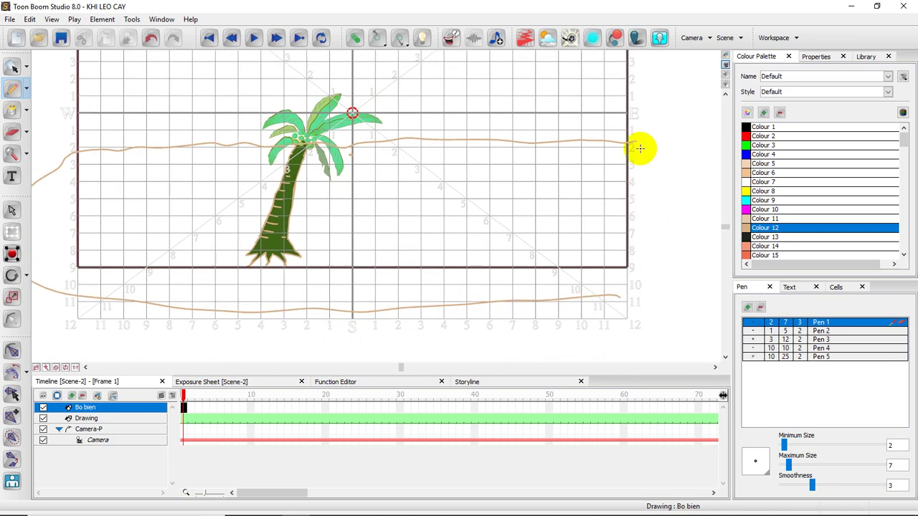
mouse_move(631, 142)
left_mouse_down()
mouse_move(697, 168)
mouse_move(706, 199)
mouse_move(655, 277)
mouse_move(615, 296)
left_mouse_up()
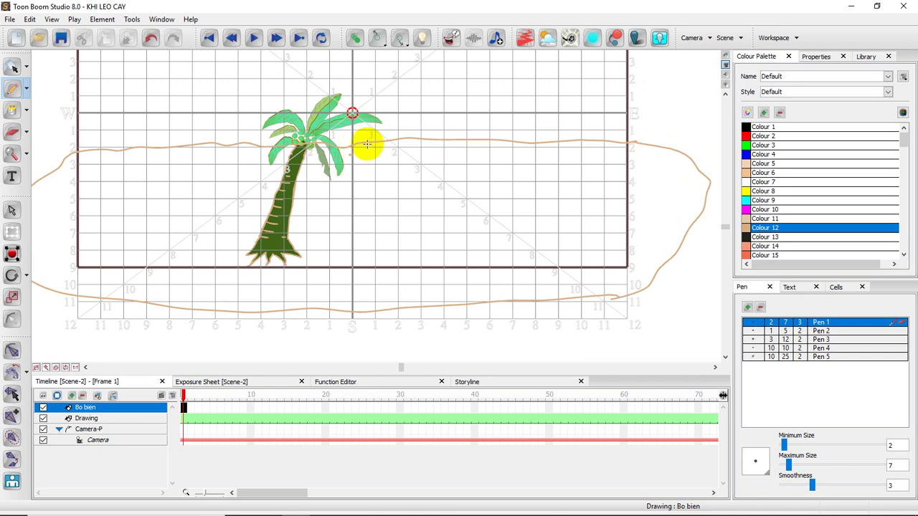
Draw lines fanning out from the middle of the horizon to the sides and lower edge of the beach outline.
mouse_move(361, 144)
left_mouse_down()
mouse_move(395, 170)
mouse_move(559, 244)
mouse_move(621, 256)
left_mouse_up()
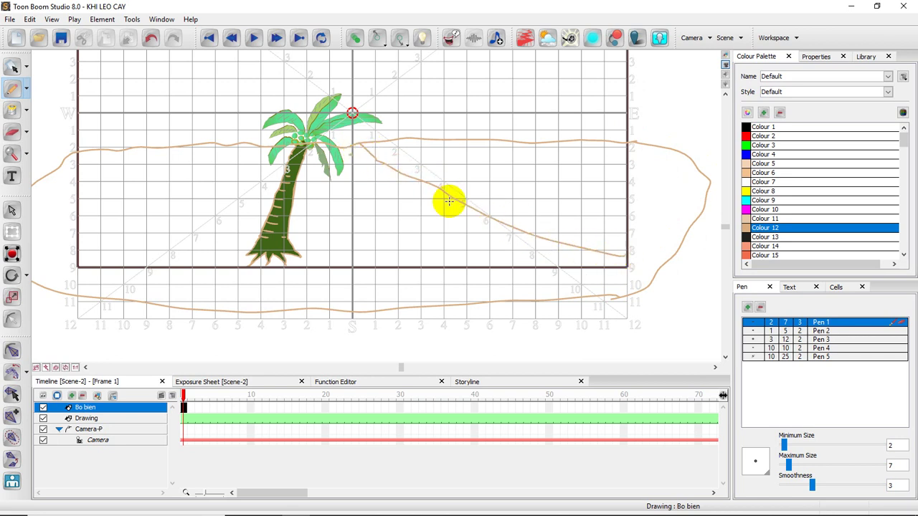
mouse_move(357, 146)
left_mouse_down()
mouse_move(91, 256)
mouse_move(40, 291)
left_mouse_up()
left_click_drag(345, 195, 374, 203)
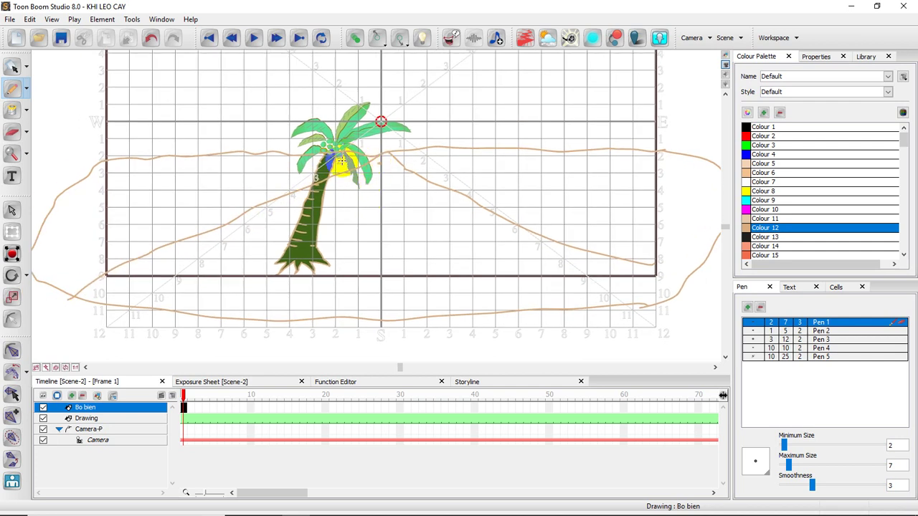
mouse_move(341, 163)
left_mouse_down()
mouse_move(383, 170)
mouse_move(393, 322)
mouse_move(381, 158)
mouse_move(227, 320)
left_mouse_up()
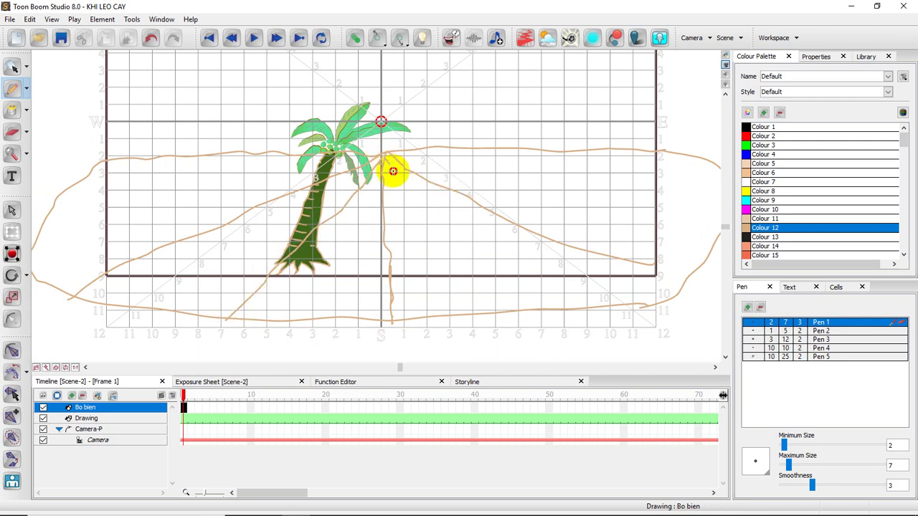
mouse_move(393, 171)
left_mouse_down()
mouse_move(456, 259)
mouse_move(526, 311)
left_mouse_up()
key("space")
left_click_drag(155, 204, 200, 217)
mouse_move(79, 247)
left_mouse_down()
mouse_move(426, 168)
mouse_move(588, 164)
mouse_move(508, 181)
mouse_move(407, 152)
mouse_move(564, 175)
mouse_move(721, 236)
left_mouse_up()
key("space")
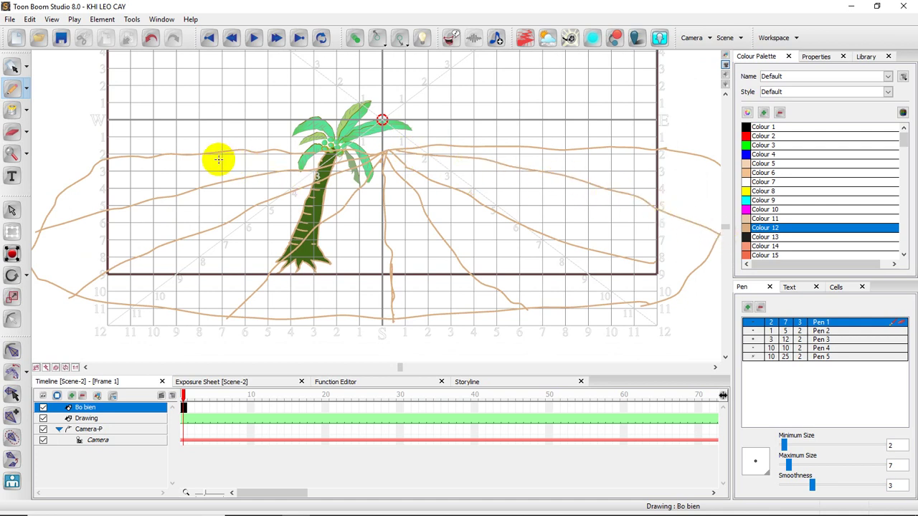
Draw long, gently curved lines across the beach from side to side, crossing the fanned lines from the horizon to the lower edge.
mouse_move(193, 152)
left_mouse_down()
mouse_move(282, 173)
mouse_move(364, 174)
mouse_move(550, 148)
left_mouse_up()
mouse_move(75, 182)
left_mouse_down()
mouse_move(216, 205)
mouse_move(423, 207)
mouse_move(531, 190)
mouse_move(658, 149)
left_mouse_up()
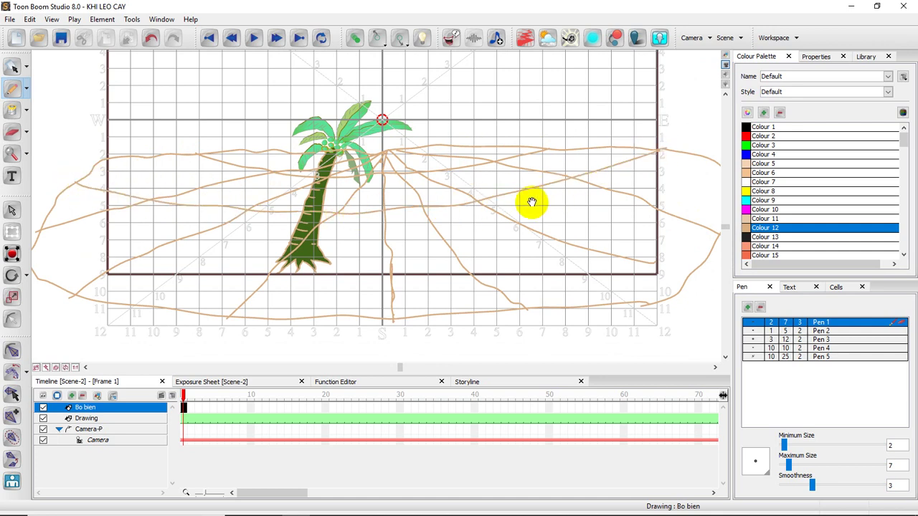
left_click_drag(248, 216, 211, 200)
mouse_move(66, 211)
left_mouse_down()
mouse_move(123, 211)
mouse_move(122, 197)
mouse_move(111, 208)
mouse_move(451, 230)
mouse_move(549, 210)
mouse_move(516, 225)
mouse_move(708, 170)
left_mouse_up()
left_click_drag(302, 271, 339, 260)
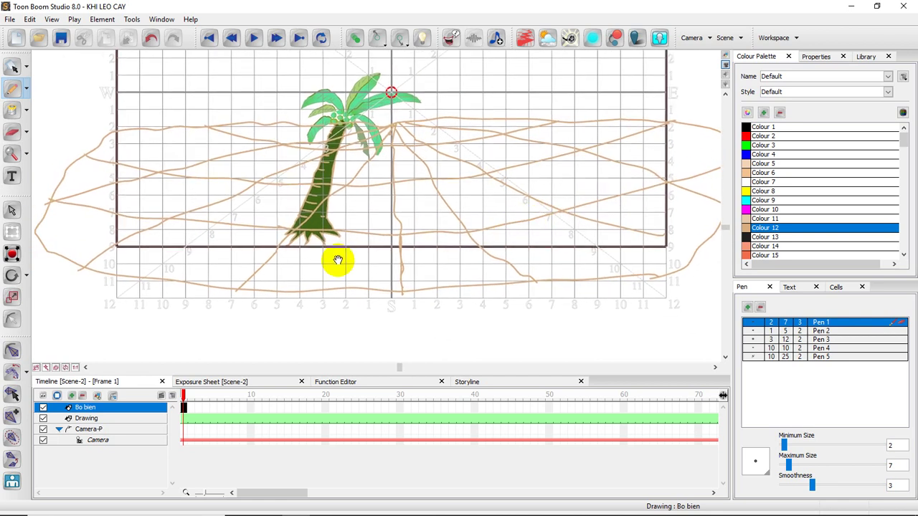
mouse_move(65, 258)
left_mouse_down()
mouse_move(360, 269)
mouse_move(709, 251)
left_mouse_up()
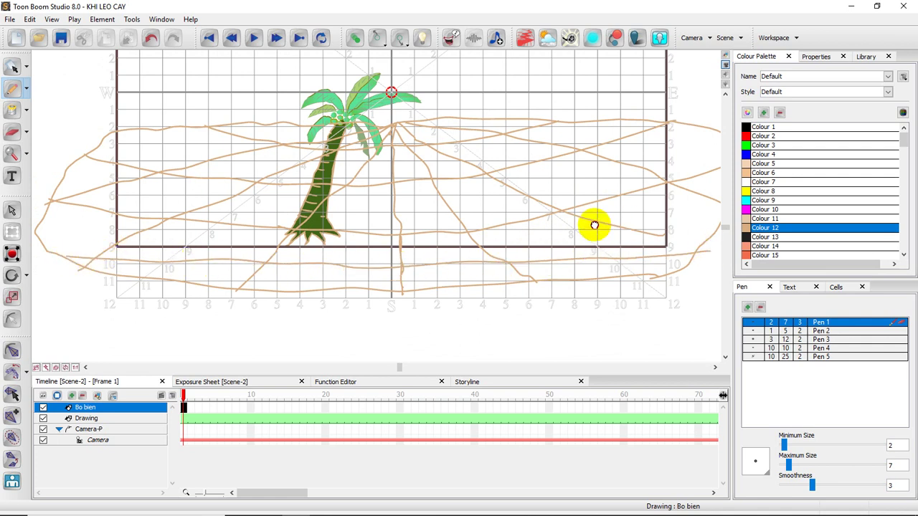
Change Colour 12 to a linear gradient from sand to pale grey-green, with the second end at RGB 217, 224, 213.
left_click_drag(595, 225, 569, 240)
left_click_drag(651, 210, 630, 219)
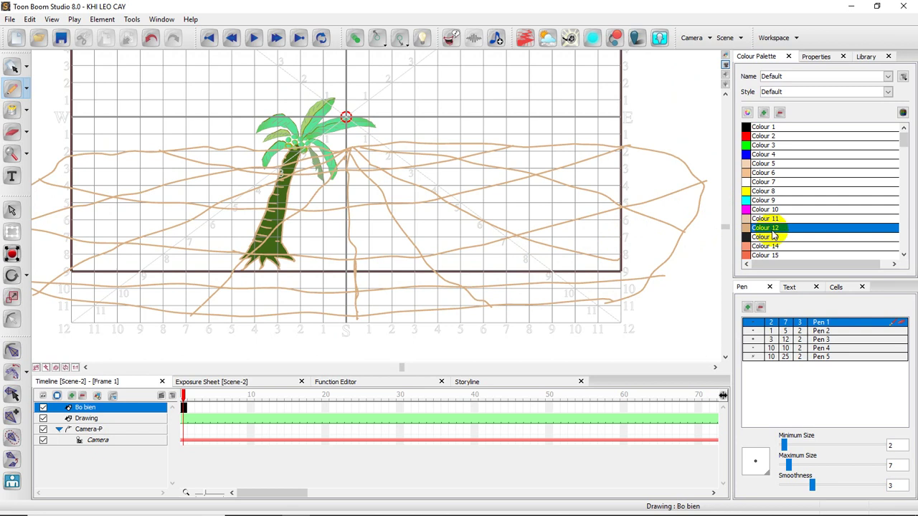
left_click(747, 247)
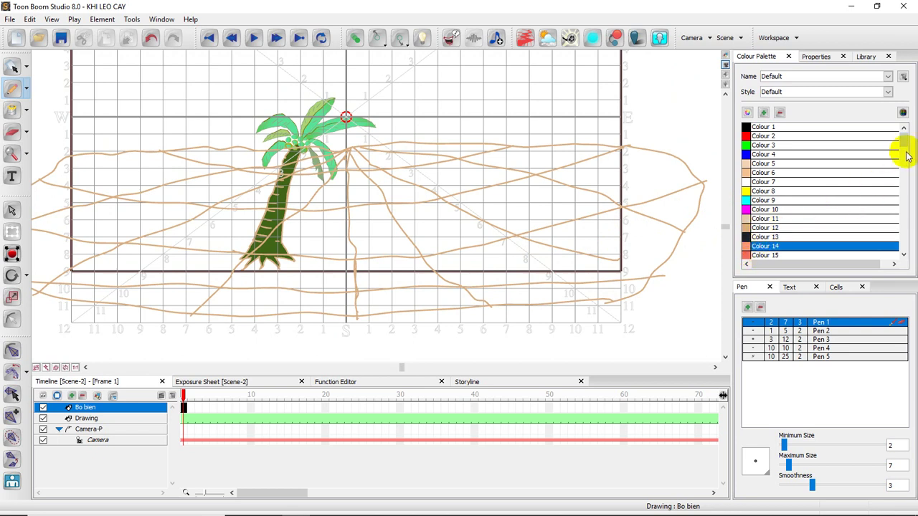
scroll(901, 140, "down", 1)
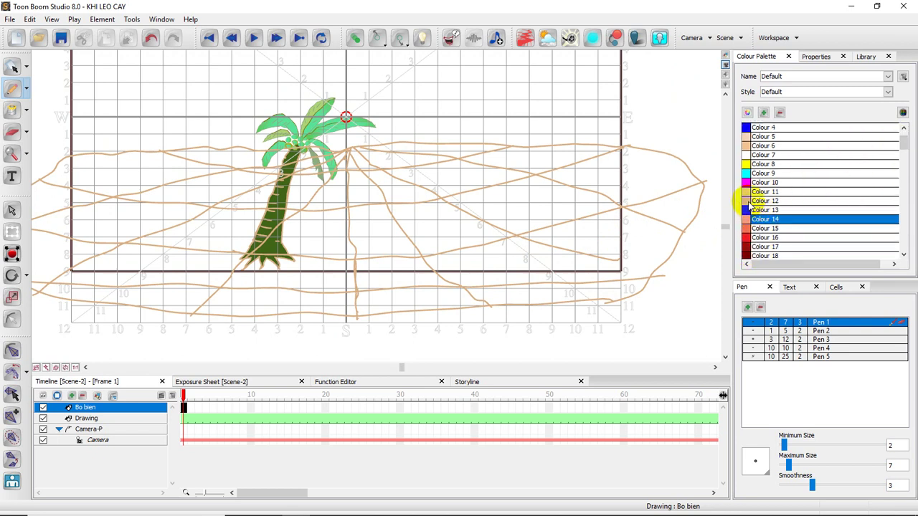
left_click(747, 203)
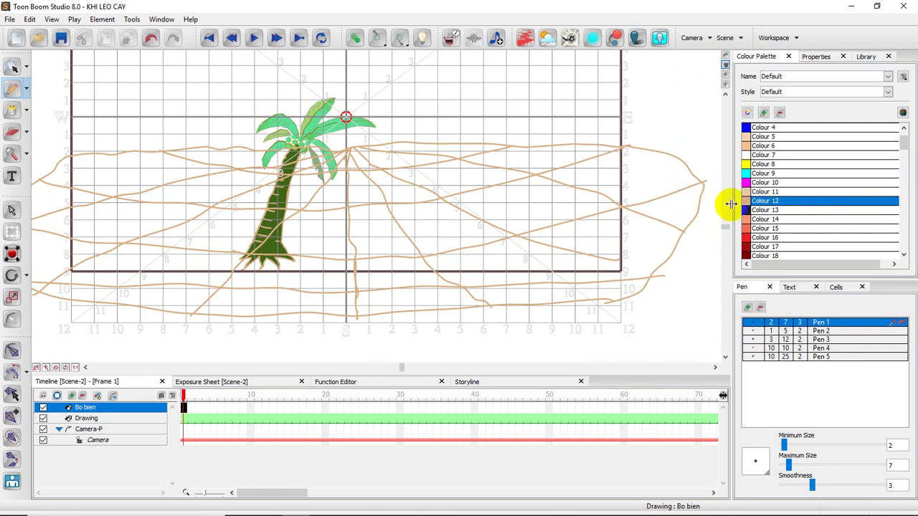
double_click(747, 203)
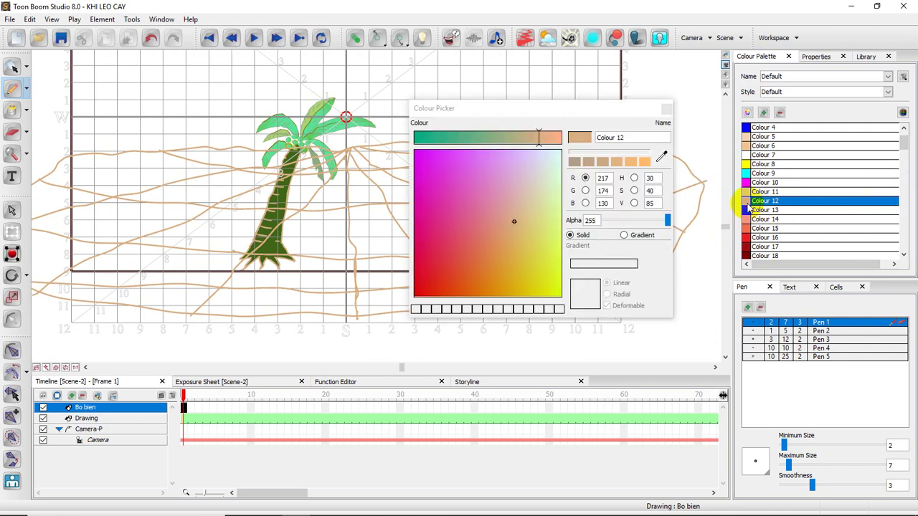
left_click(624, 236)
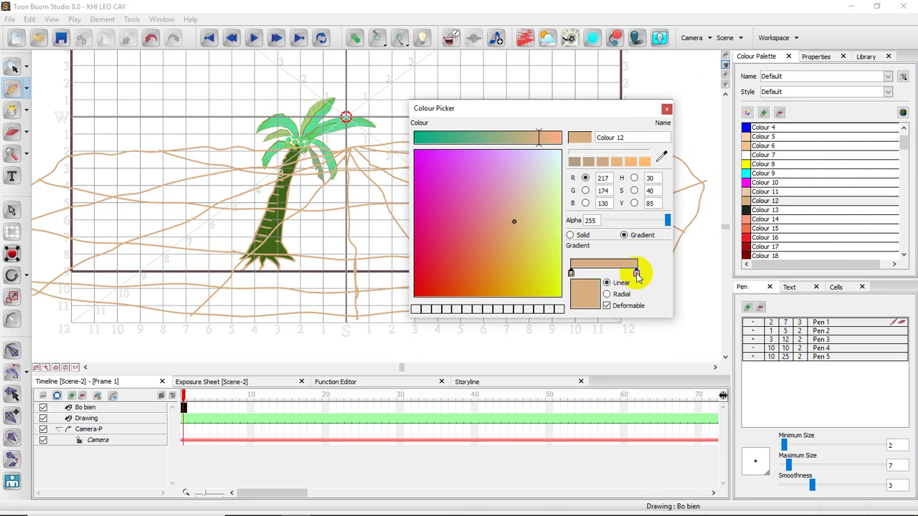
left_click(542, 173)
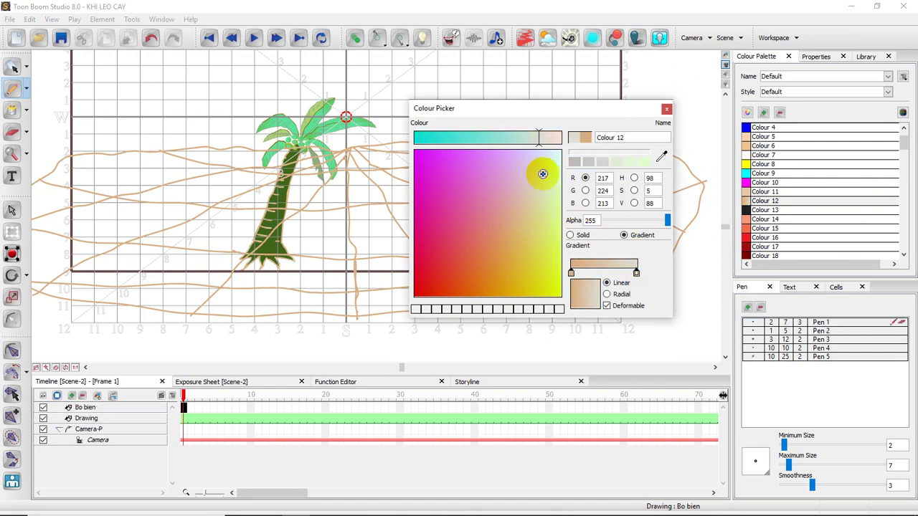
left_click(666, 110)
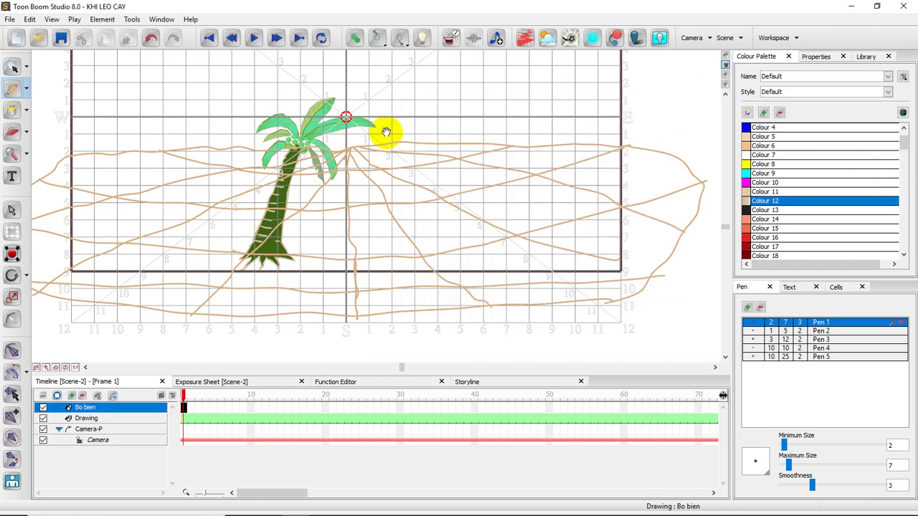
Fill the upper beach sections just east of the horizon's middle with the gradient Colour 12.
left_click_drag(416, 159, 434, 163)
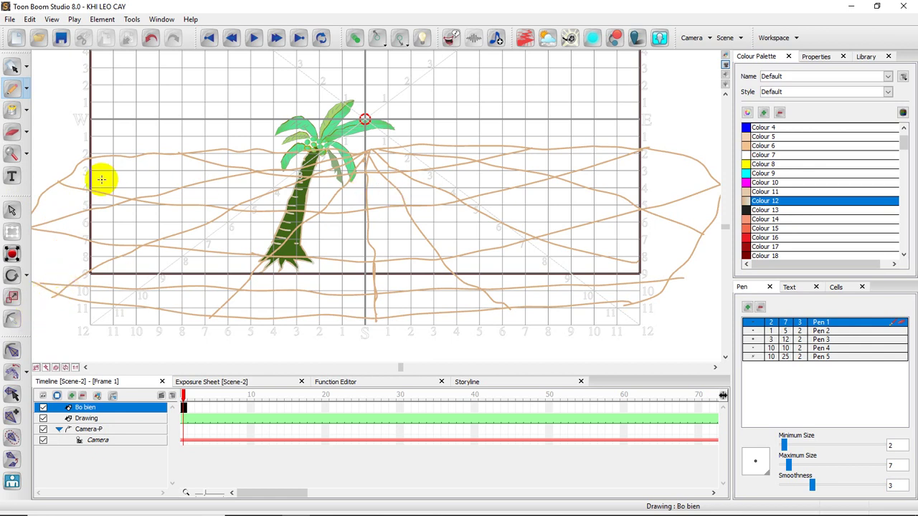
left_click(11, 113)
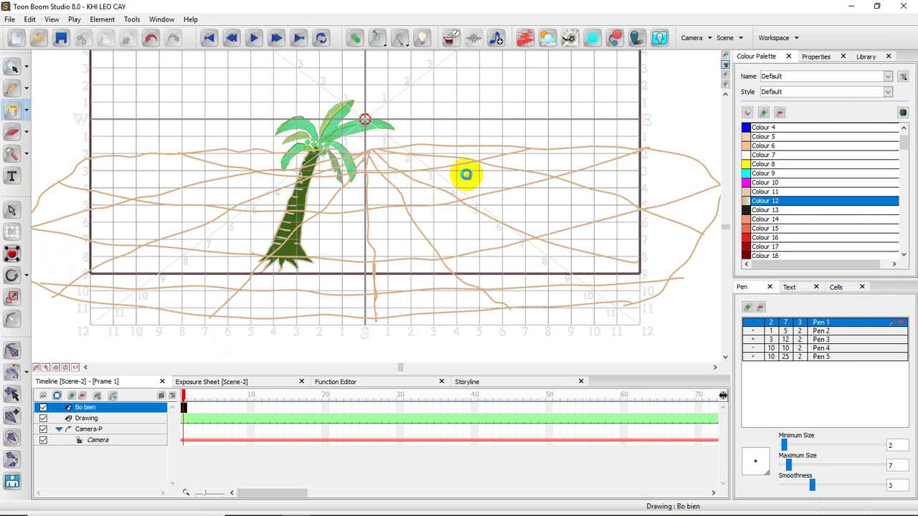
left_click(466, 174)
left_click(414, 192)
left_click(462, 176)
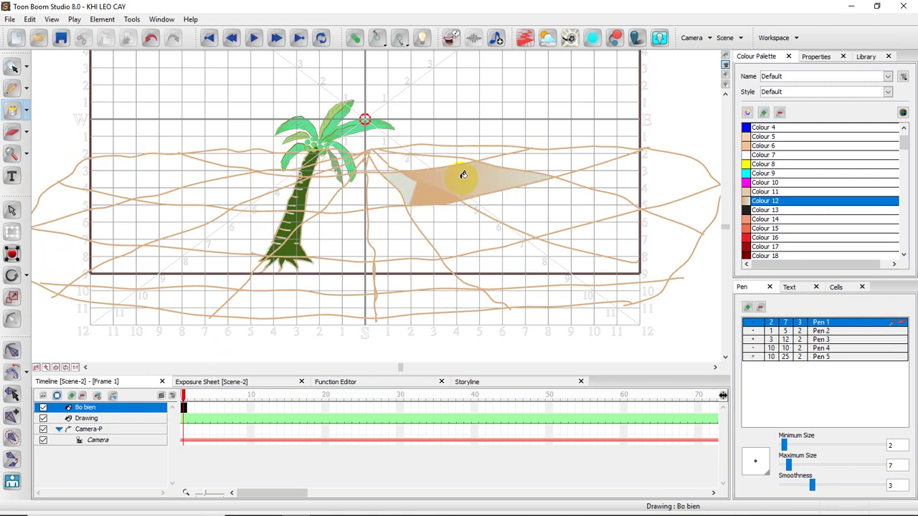
left_click(420, 156)
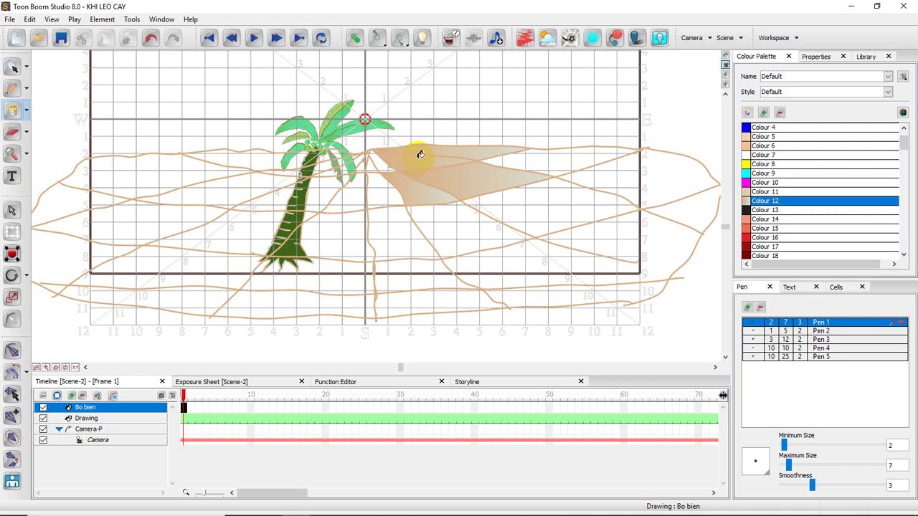
Fill the upper row of beach sections from the centre line westward across the palm trunk to the outline with Colour 12.
left_click_drag(346, 201, 399, 197)
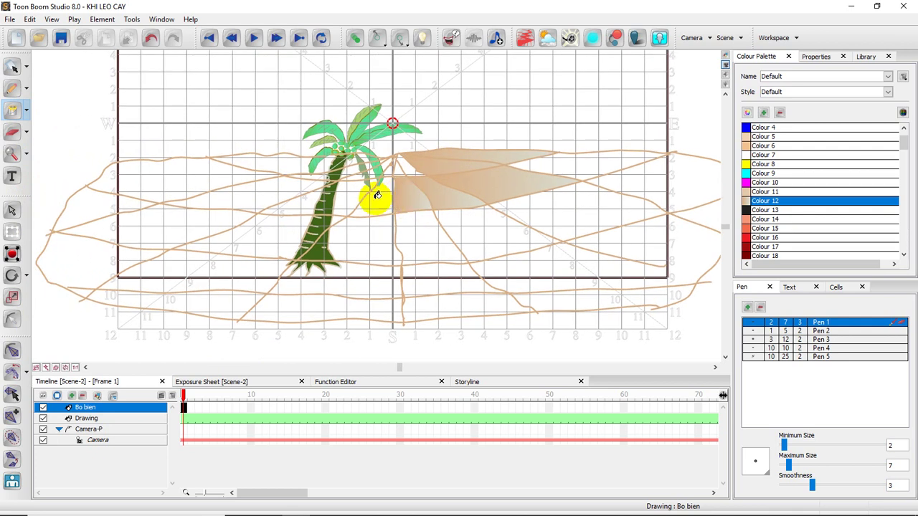
left_click(371, 193)
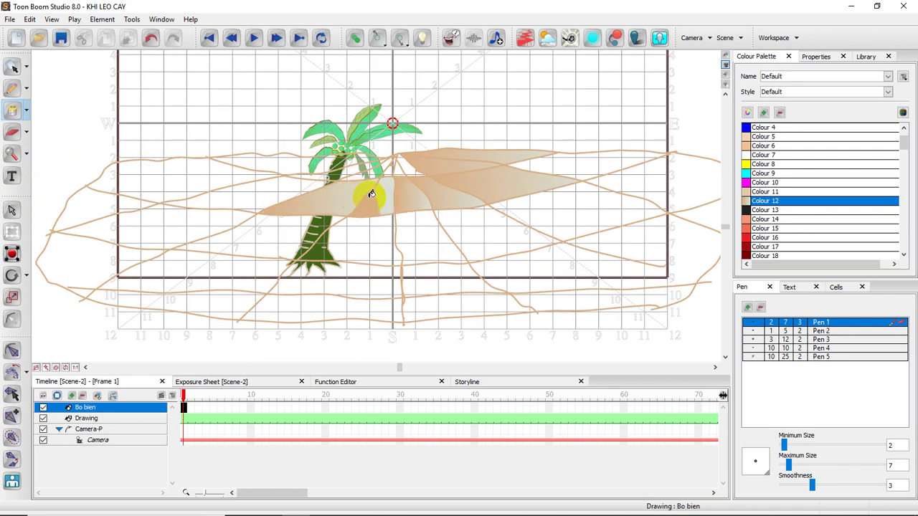
left_click(303, 194)
left_click(239, 183)
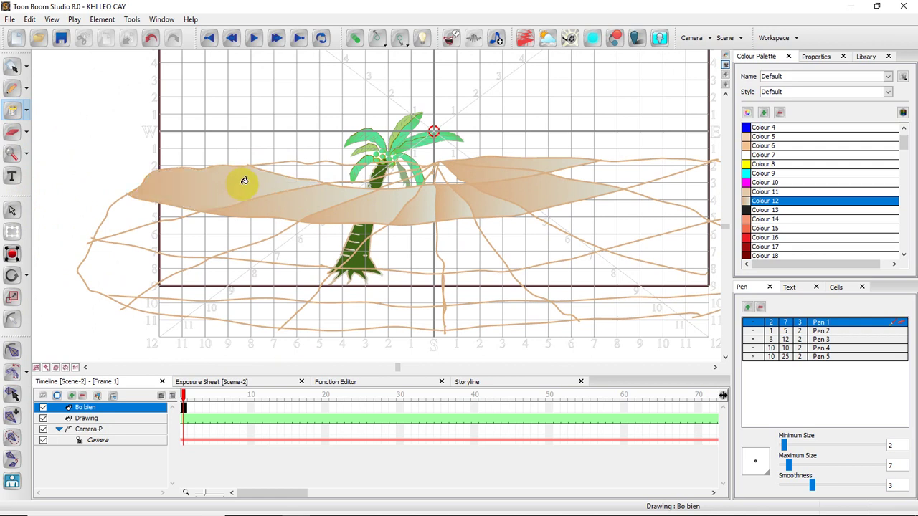
left_click(371, 179)
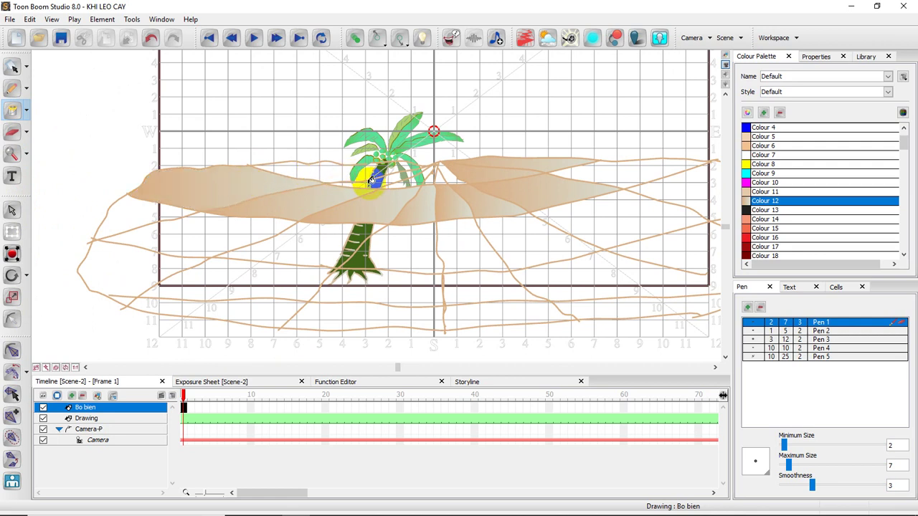
left_click(375, 183)
key("ctrl+z")
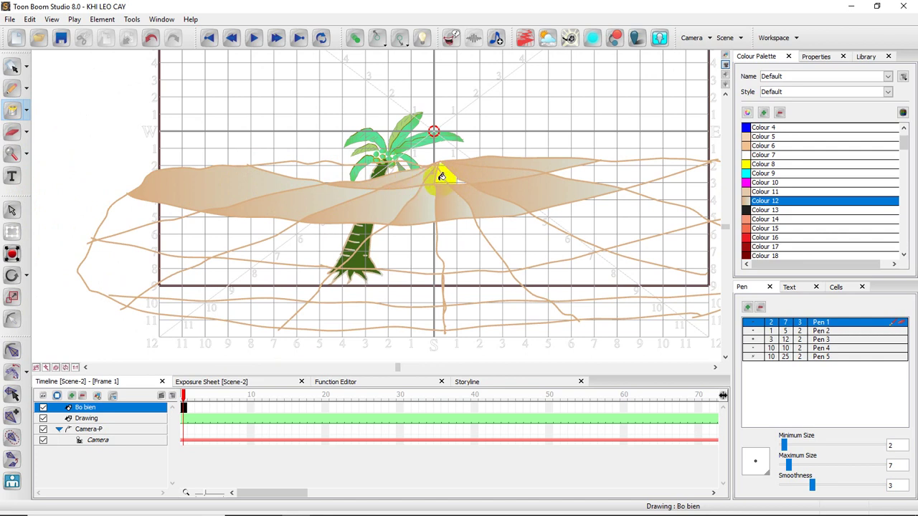
Fill the middle and lower beach sections west of the centre line, including those crossing the palm trunk, with Colour 12.
left_click(204, 225)
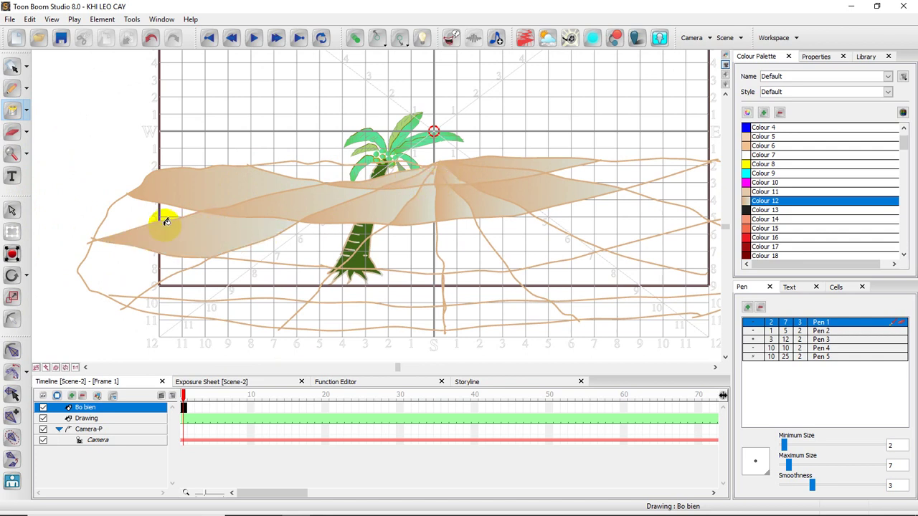
left_click(157, 217)
left_click(137, 266)
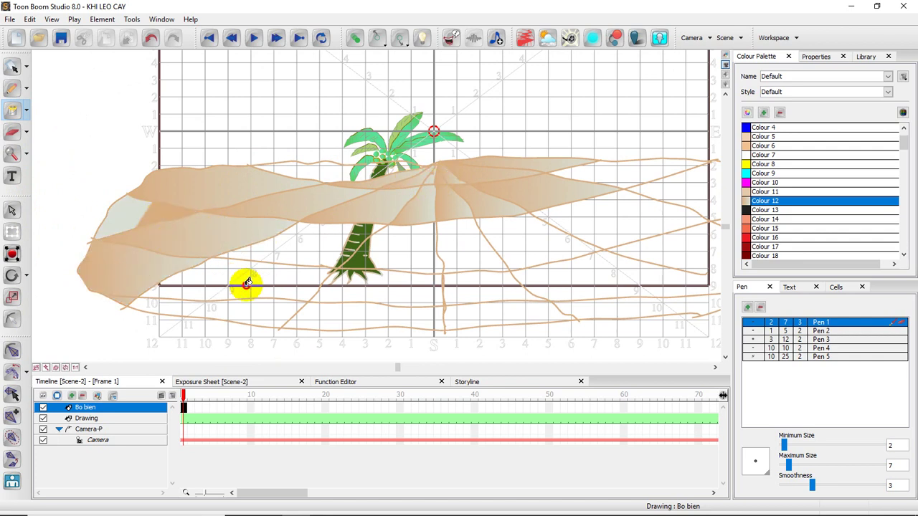
left_click(244, 283)
left_click(312, 239)
left_click(424, 247)
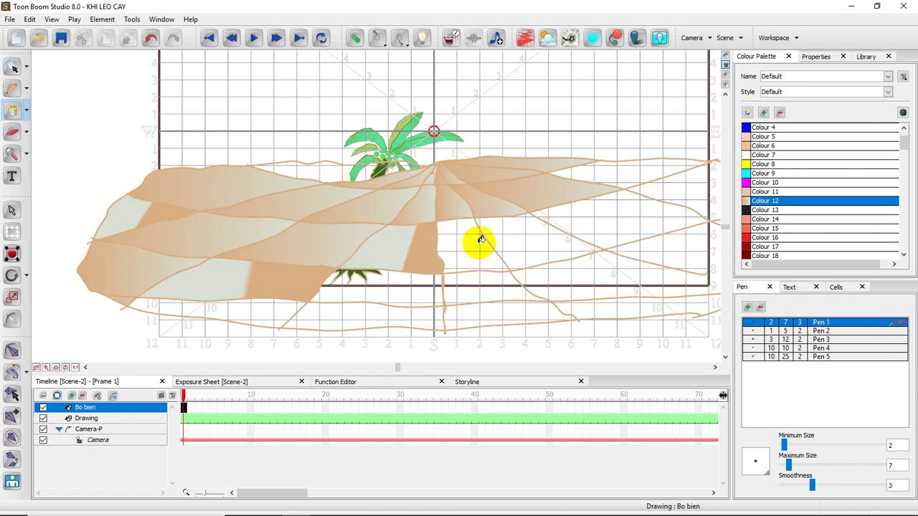
Fill the middle, upper and outer beach sections east of the centre line with Colour 12.
left_click(494, 242)
left_click(577, 231)
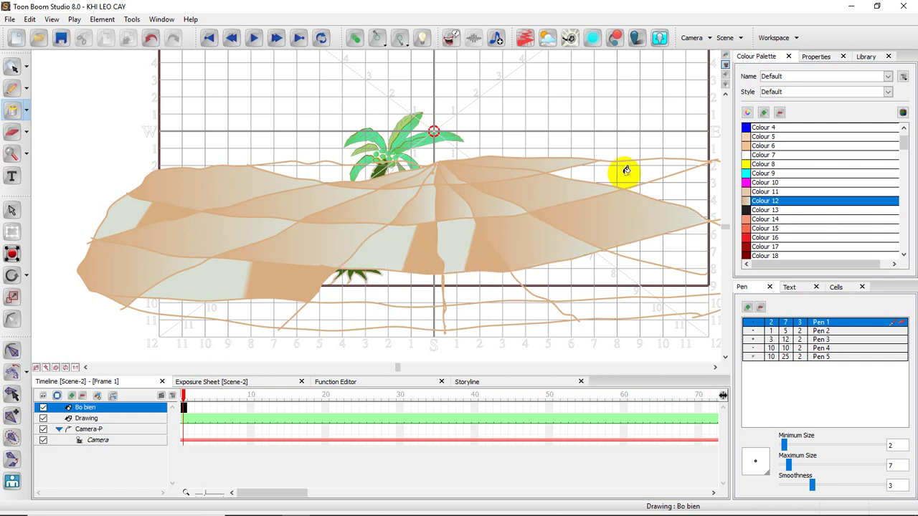
left_click(624, 172)
left_click_drag(637, 232, 595, 225)
left_click(642, 238)
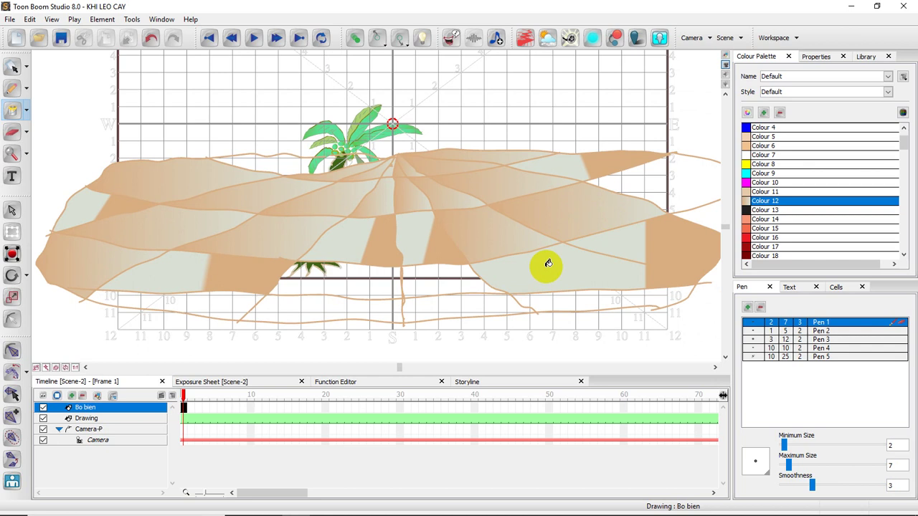
Fill the remaining sections beneath the palm, along the beach's lower edge and in its upper east part with Colour 12.
left_click(361, 287)
left_click_drag(295, 304, 329, 303)
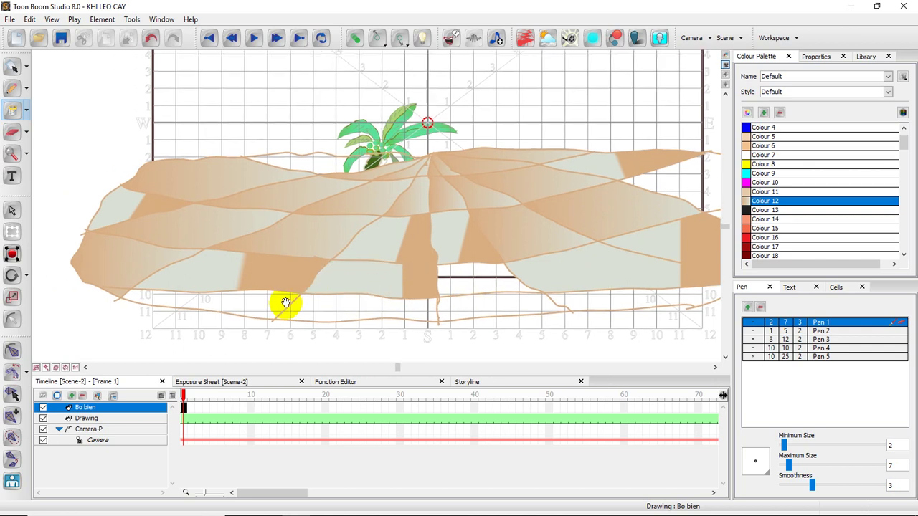
left_click(255, 306)
left_click(342, 307)
left_click(473, 305)
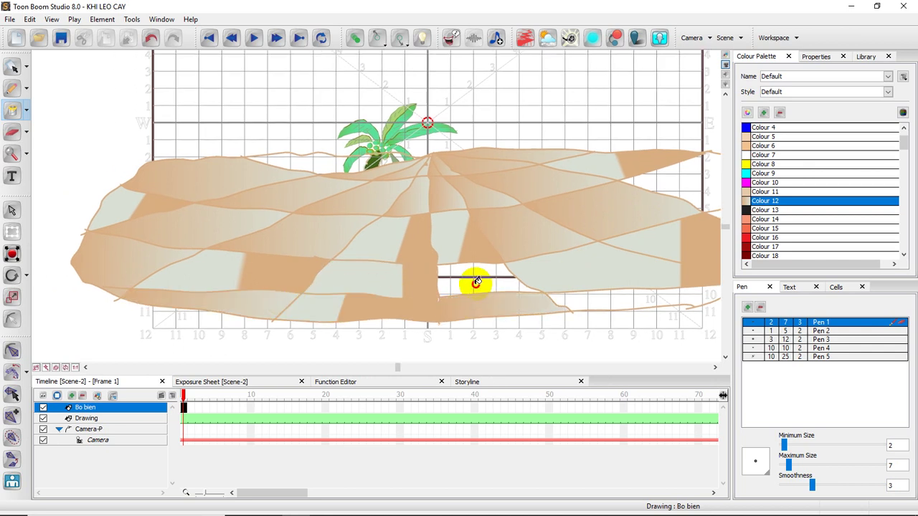
left_click(477, 282)
left_click(610, 289)
left_click(633, 189)
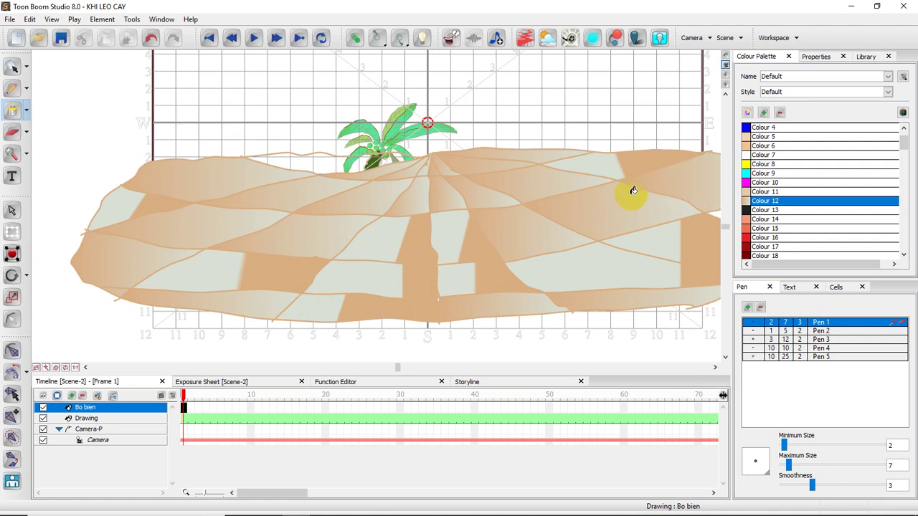
Unpaint the two stacked beach sections just east of the centre line, below the second cross line.
left_click_drag(476, 192, 481, 213)
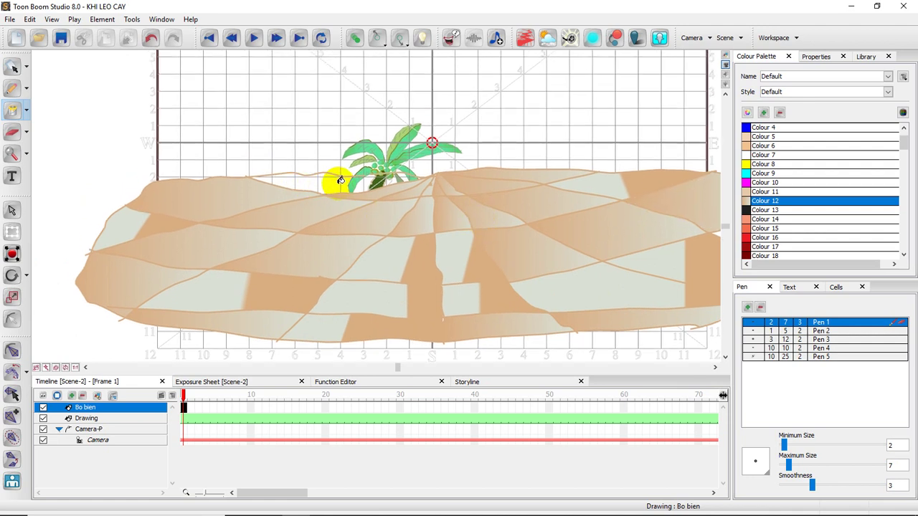
scroll(346, 190, "up", 1)
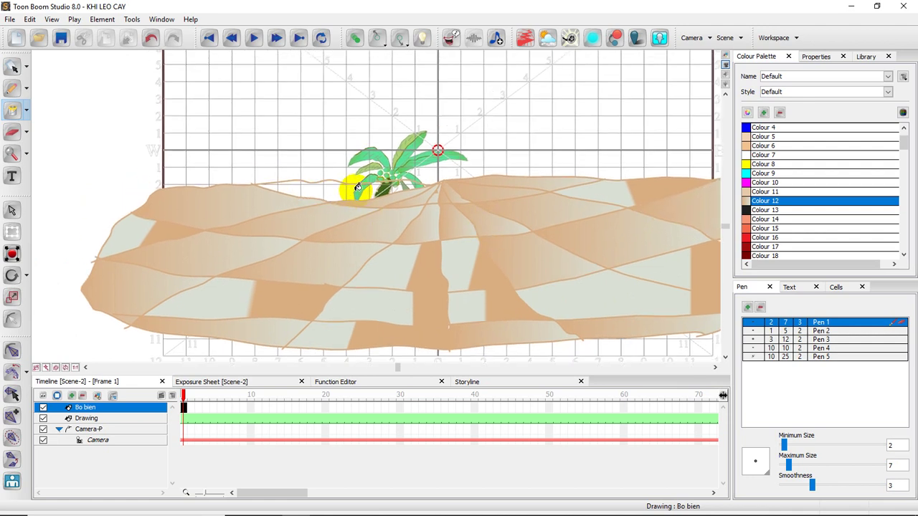
key("alt+b")
key("alt+i")
key("alt+u")
left_click(385, 191)
left_click(398, 196)
left_click_drag(475, 303, 479, 304)
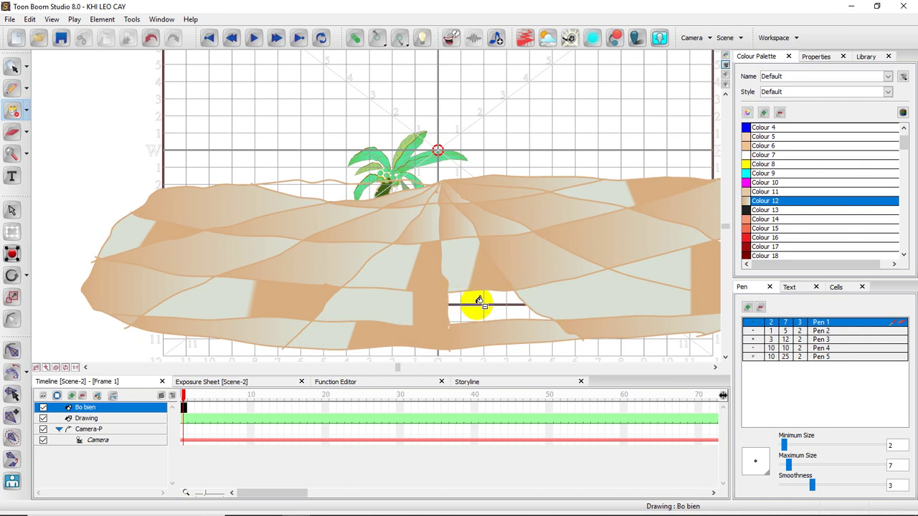
left_click(470, 272)
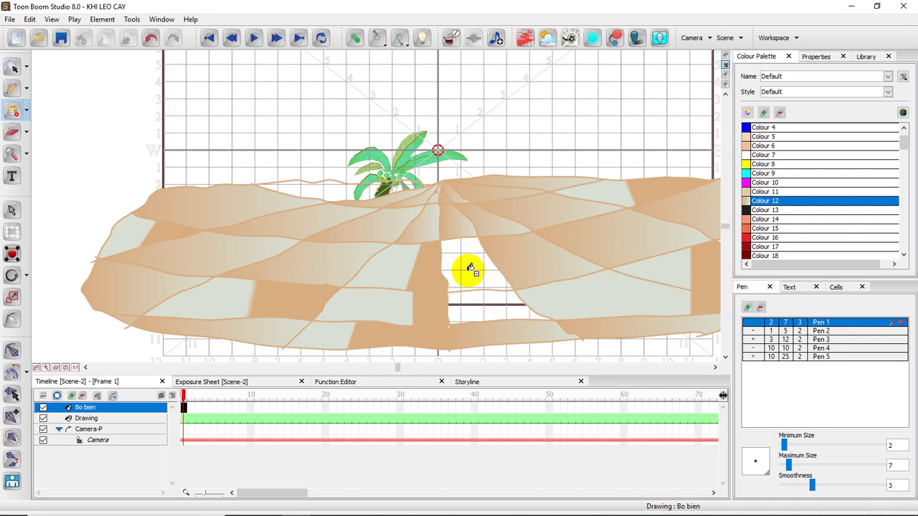
Repaint the two emptied sections with Colour 12 and refill the uneven lower sections on both sides for smoother gradients.
left_click(27, 113)
left_click(50, 107)
left_click(465, 264)
left_click(472, 306)
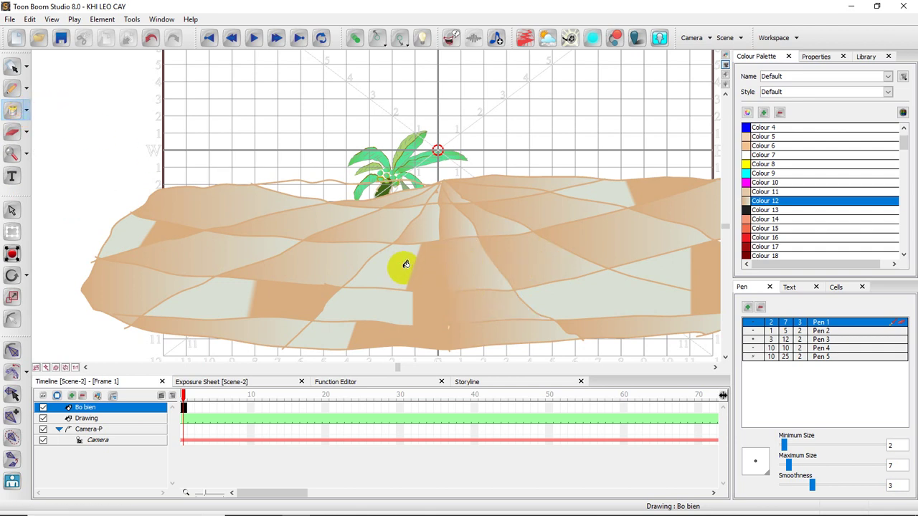
left_click(379, 302)
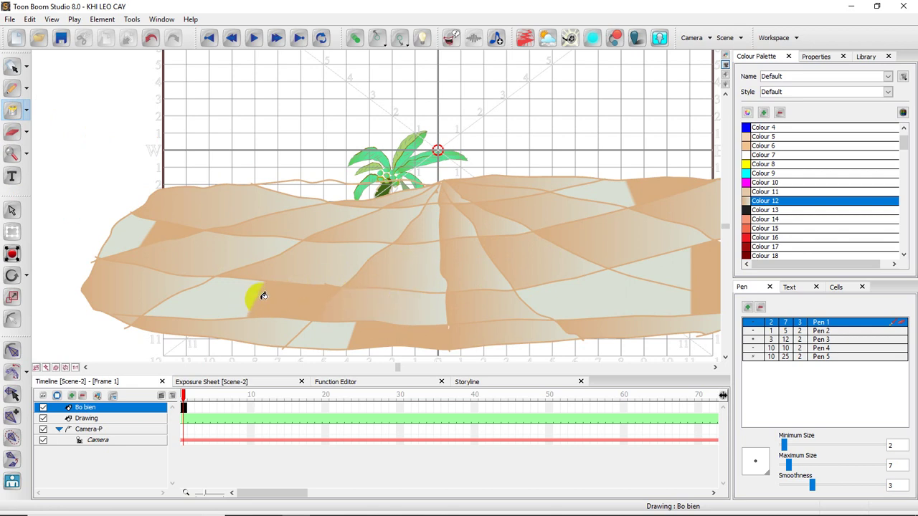
left_click(240, 300)
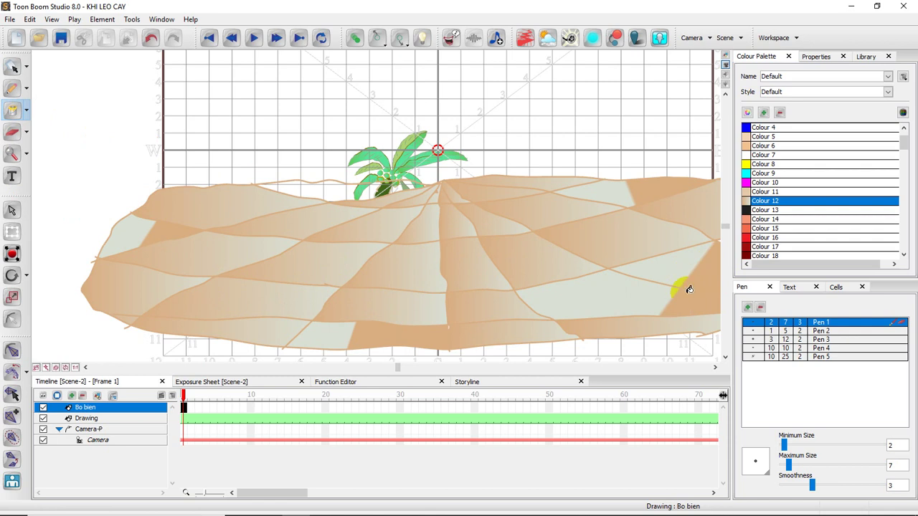
left_click(697, 273)
left_click(696, 274)
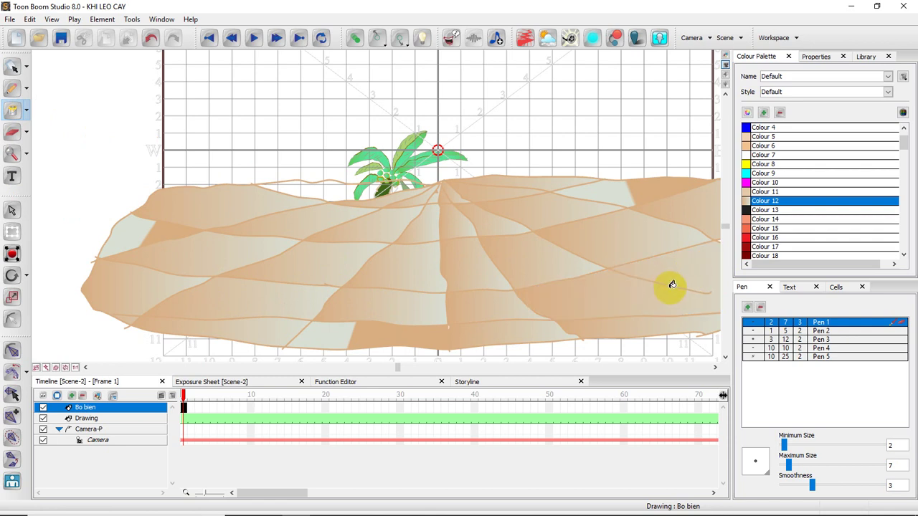
Fill the empty upper beach section around the palm's trunk with Colour 12.
left_click_drag(454, 233, 453, 252)
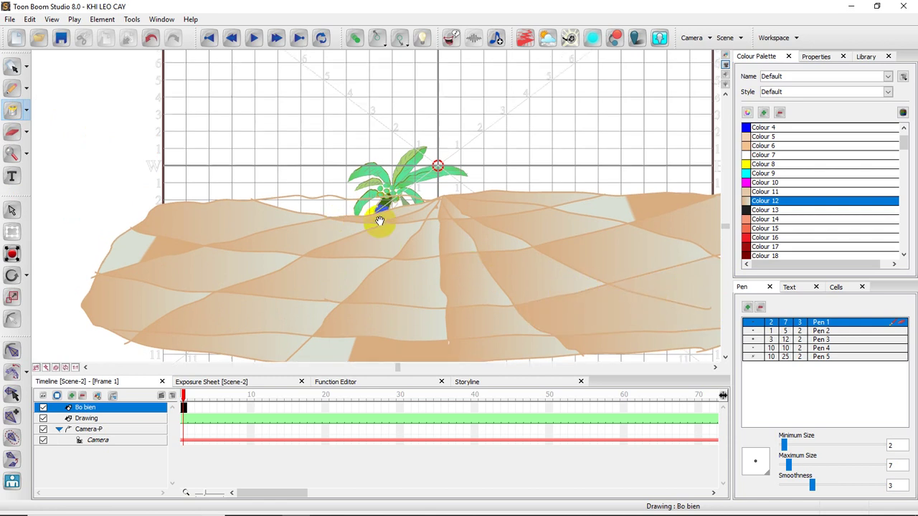
left_click_drag(400, 208, 403, 232)
scroll(400, 237, "up", 4)
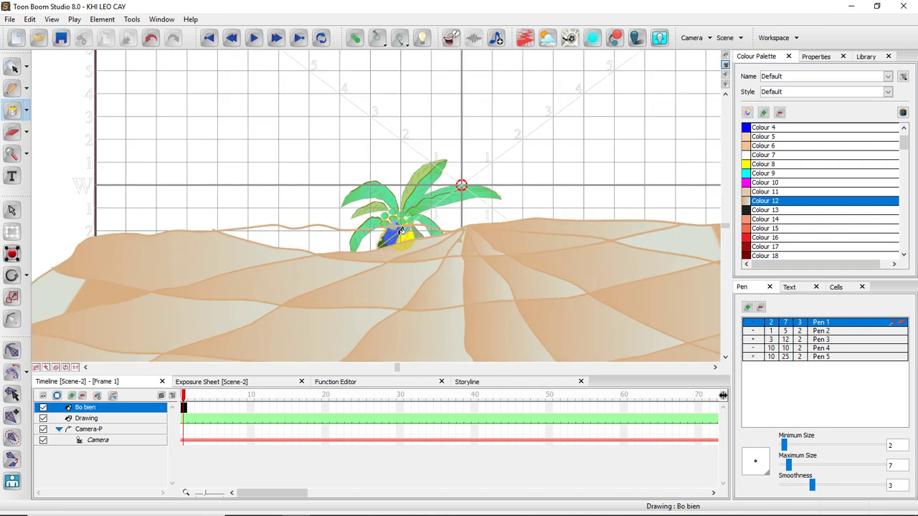
left_click_drag(467, 285, 511, 256)
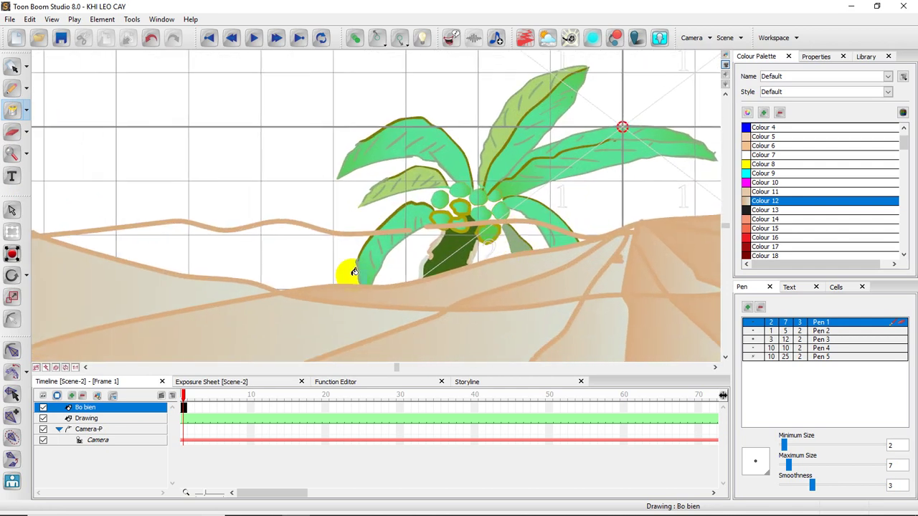
left_click(27, 91)
left_click(65, 96)
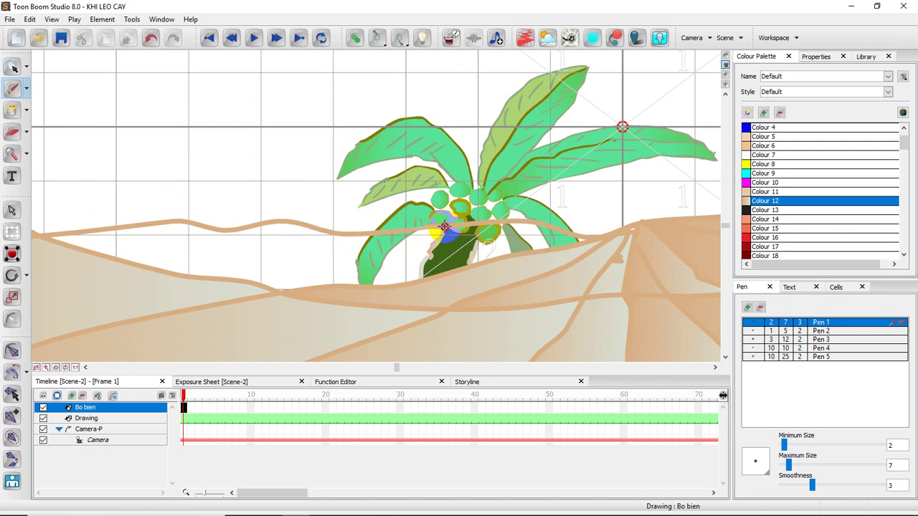
left_click(12, 112)
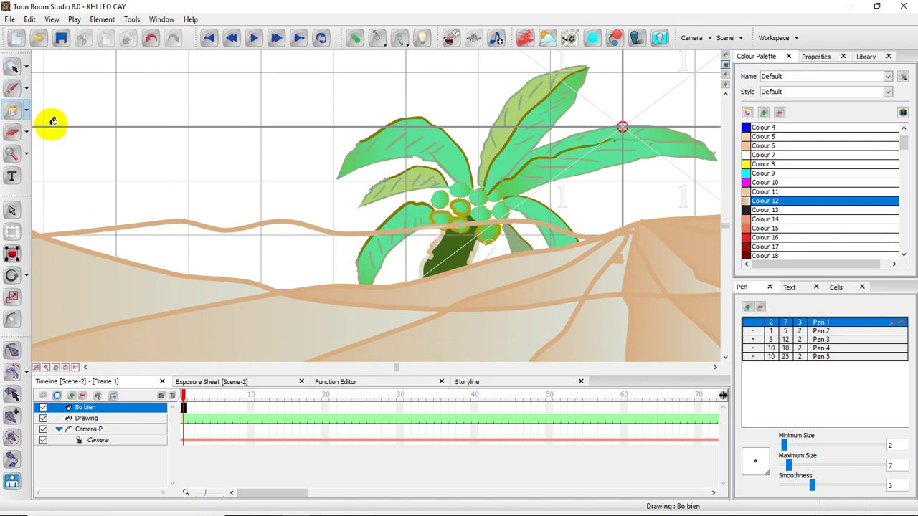
left_click(279, 249)
left_click(279, 248)
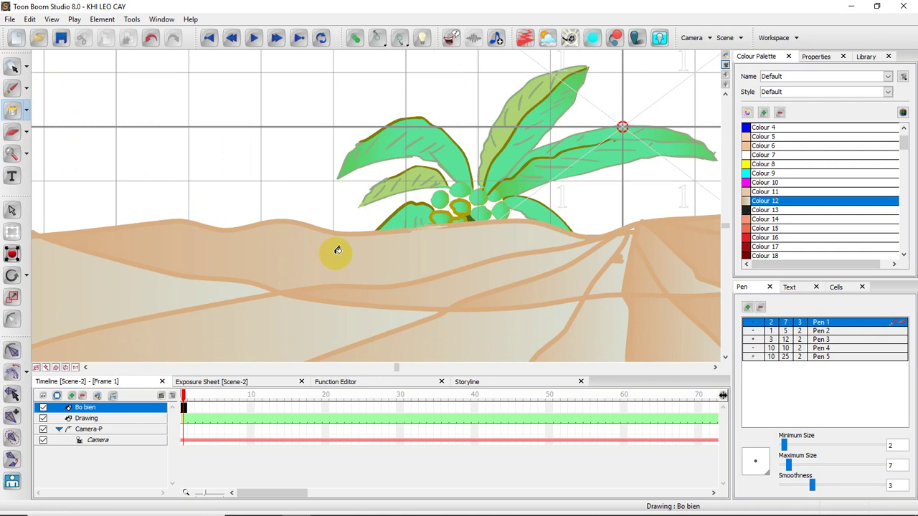
Fill the unpainted section at the beach's far east end with Colour 12.
key("alt+s")
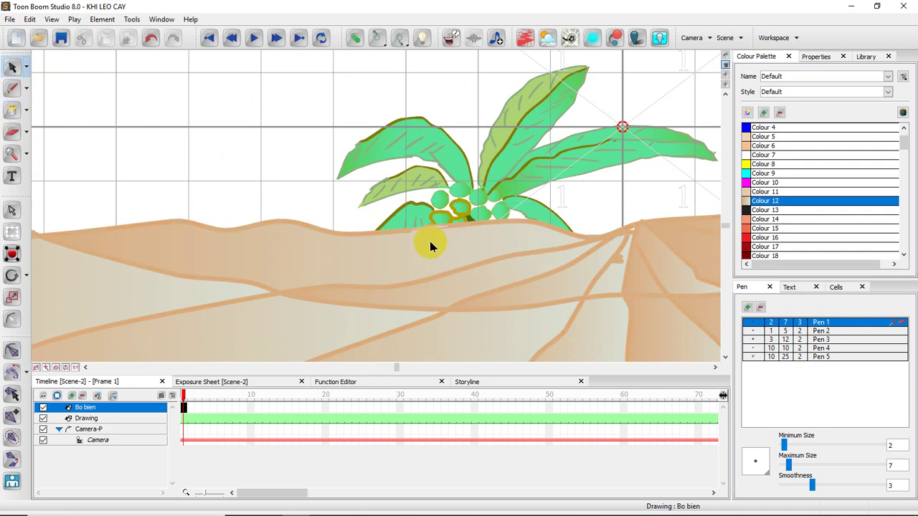
key("x")
key("x")
key("x")
key("x")
key("x")
key("x")
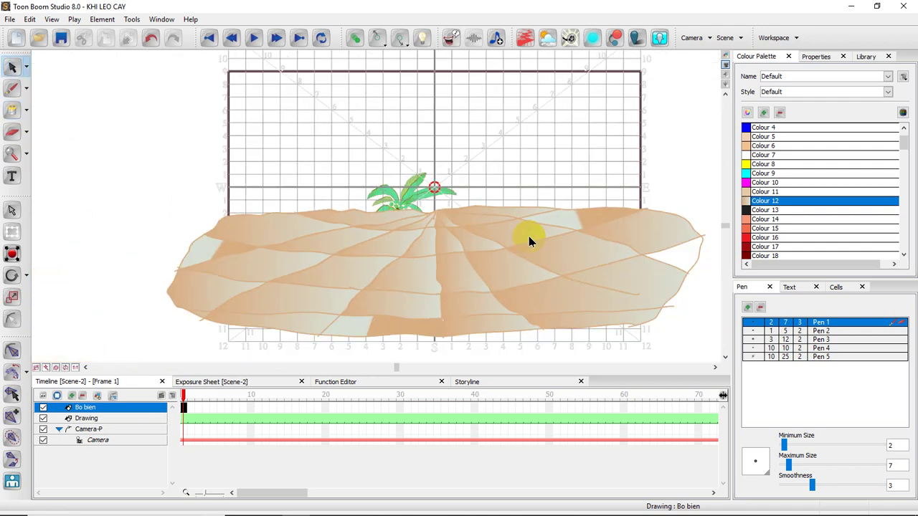
left_click(5, 109)
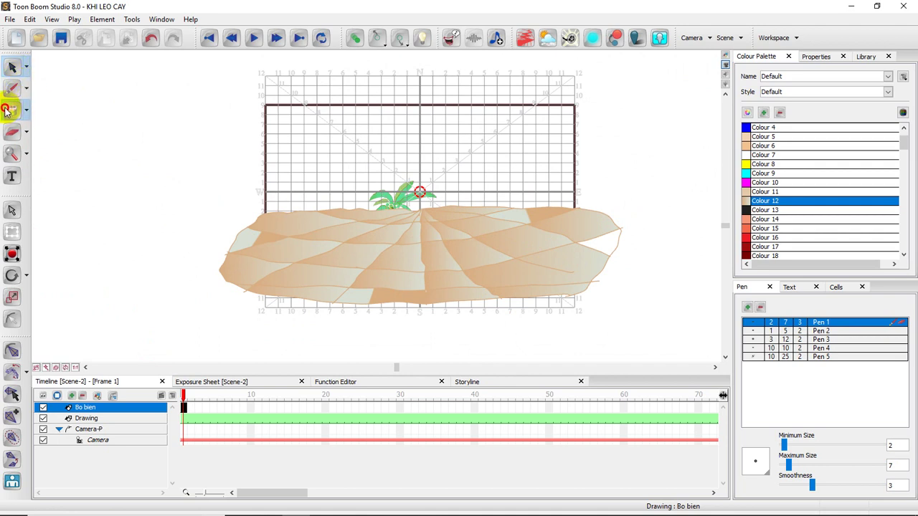
left_click(611, 237)
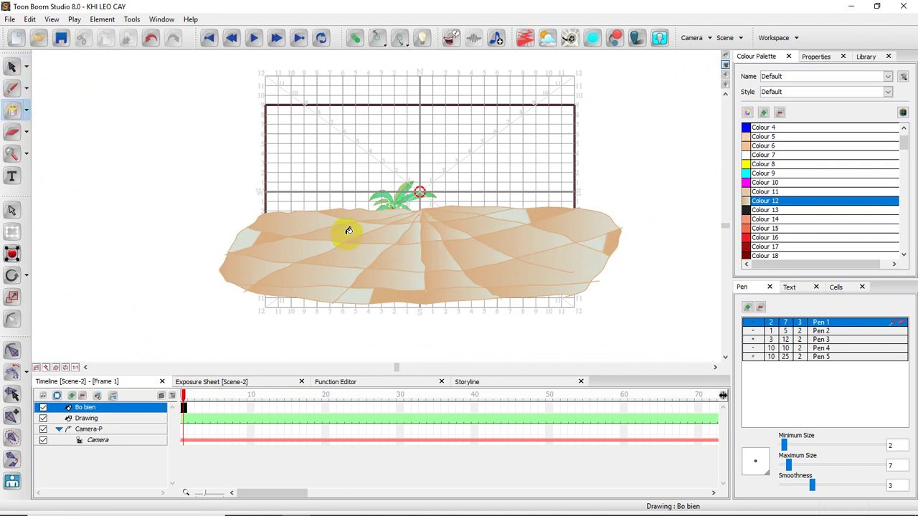
Stretch the whole beach drawing well beyond both sides of the camera frame and slightly further down.
left_click(16, 66)
mouse_move(174, 143)
left_mouse_down()
mouse_move(237, 278)
mouse_move(688, 387)
left_mouse_up()
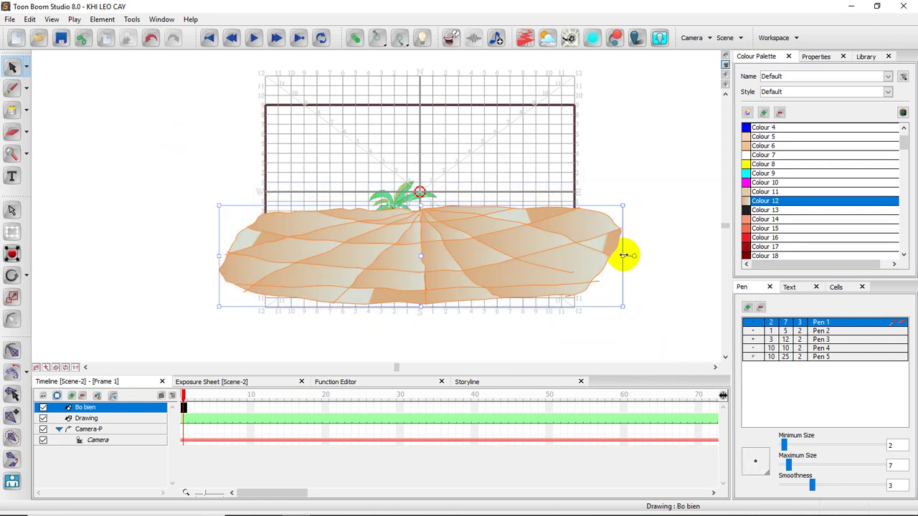
mouse_move(624, 255)
left_mouse_down()
mouse_move(689, 265)
mouse_move(708, 257)
left_mouse_up()
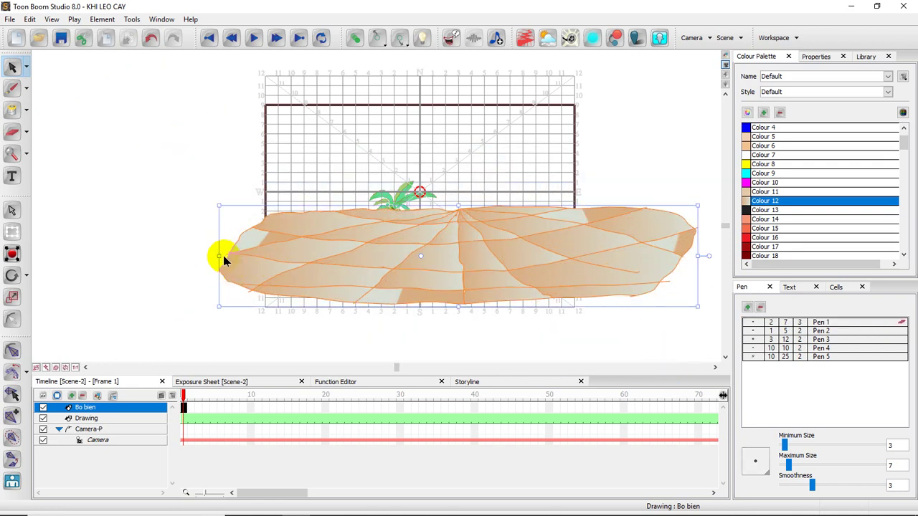
left_click_drag(218, 255, 70, 260)
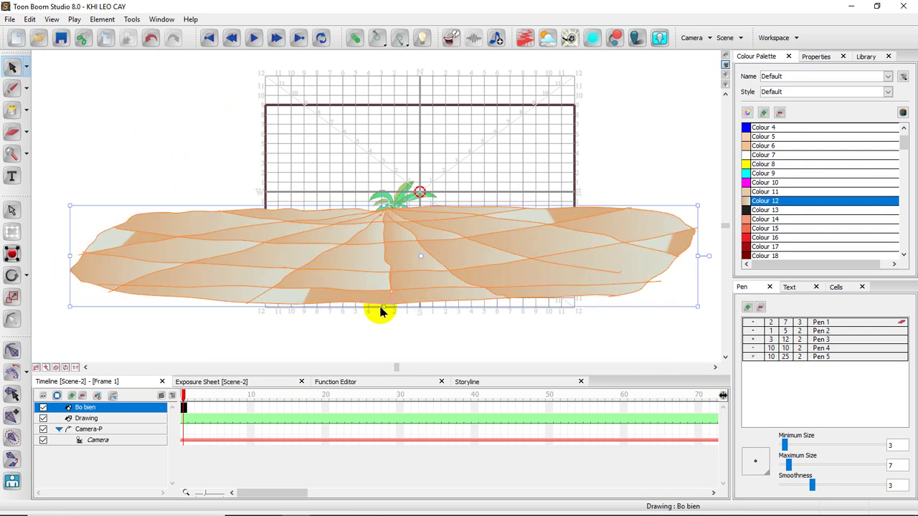
left_click_drag(383, 307, 383, 327)
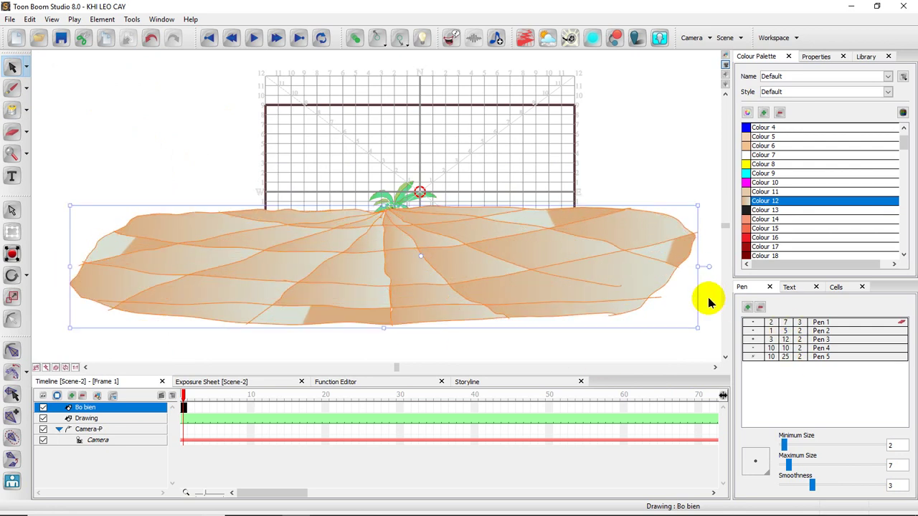
left_click_drag(695, 327, 709, 337)
left_click(670, 152)
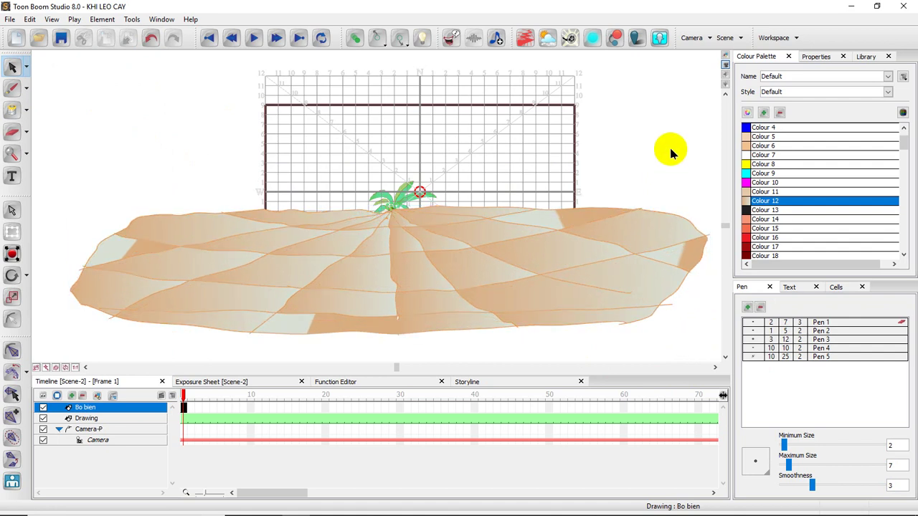
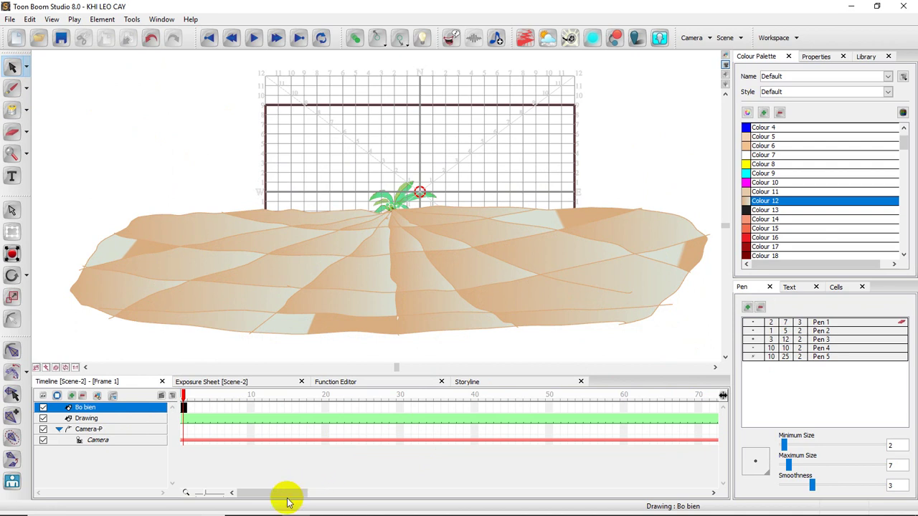
Extend the Bo bien exposure to frame 478 and move the palm's Drawing element above Bo bien in the layer order.
left_click_drag(289, 493, 691, 502)
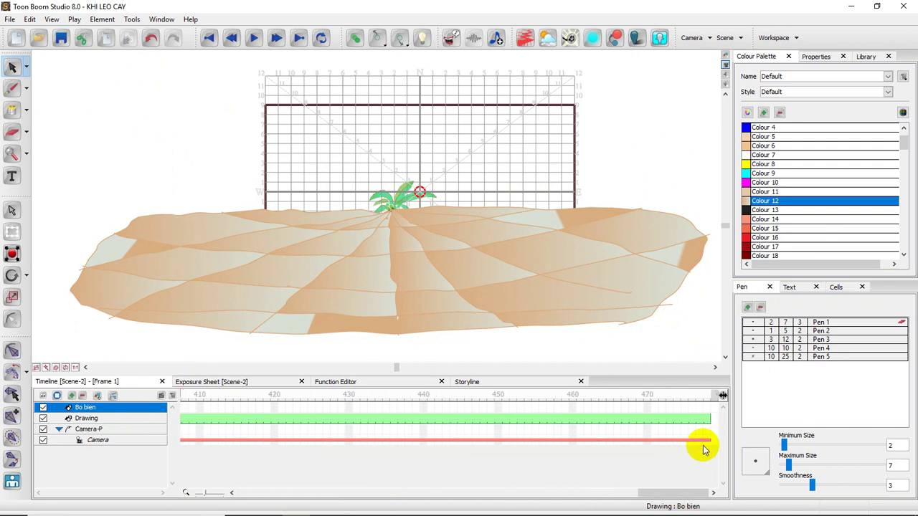
left_click(708, 410)
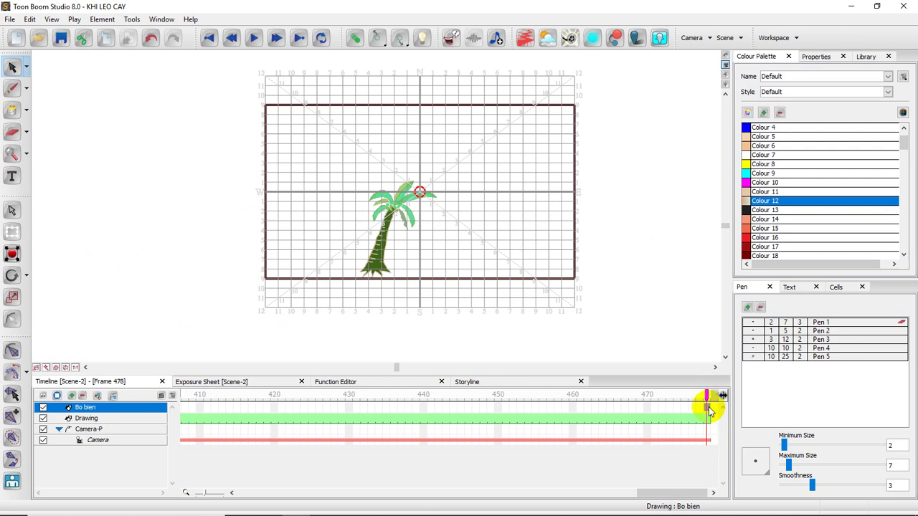
left_click(708, 410)
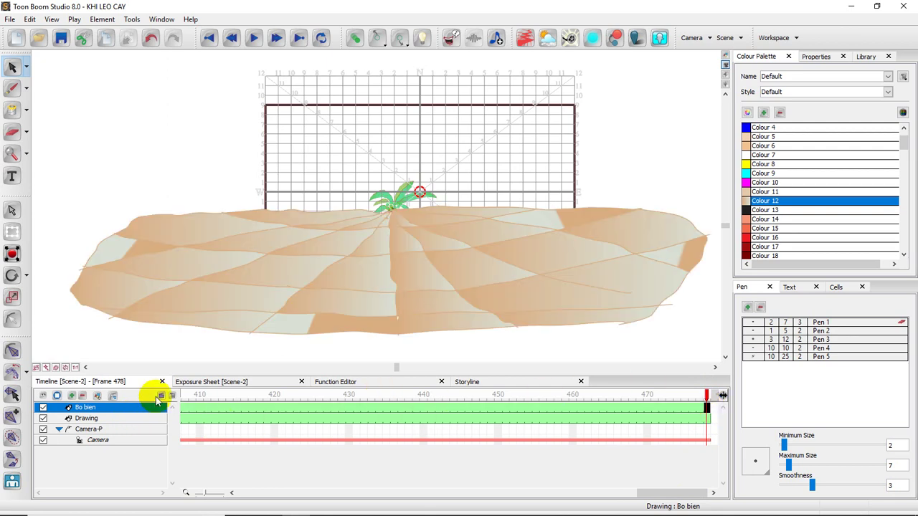
left_click(93, 418)
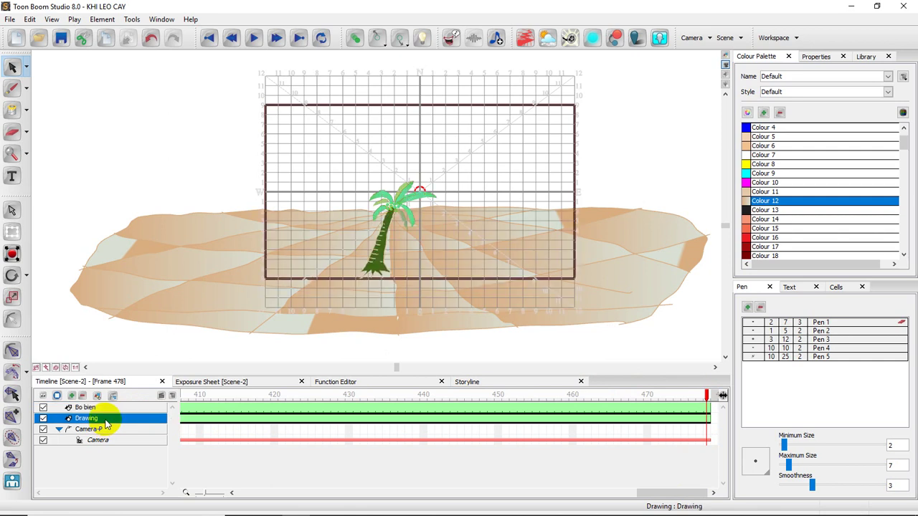
left_click_drag(102, 416, 102, 403)
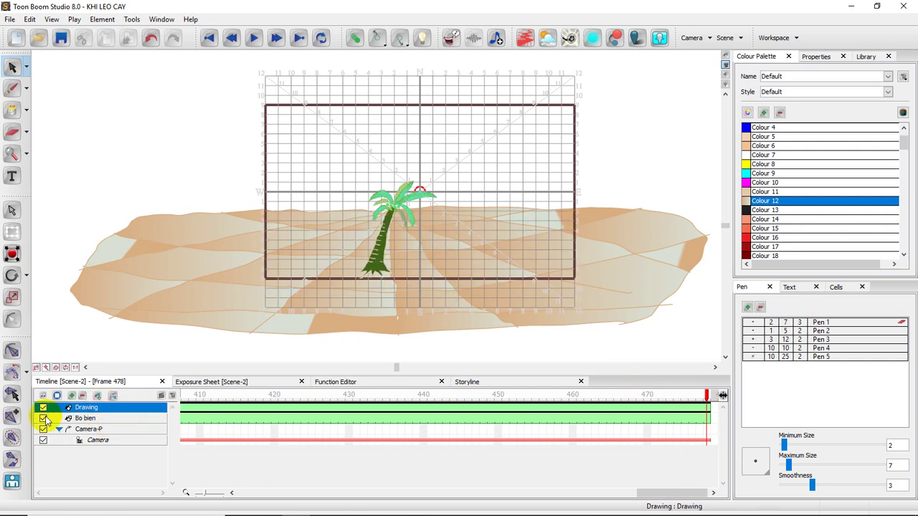
Duplicate the palm element three times to get Drawing 2, Drawing 3 and Drawing 4.
right_click(86, 407)
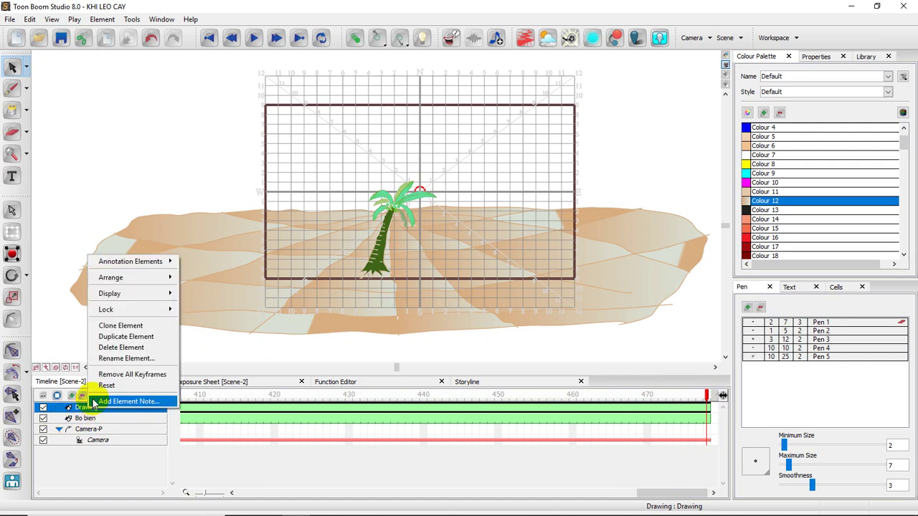
left_click(113, 339)
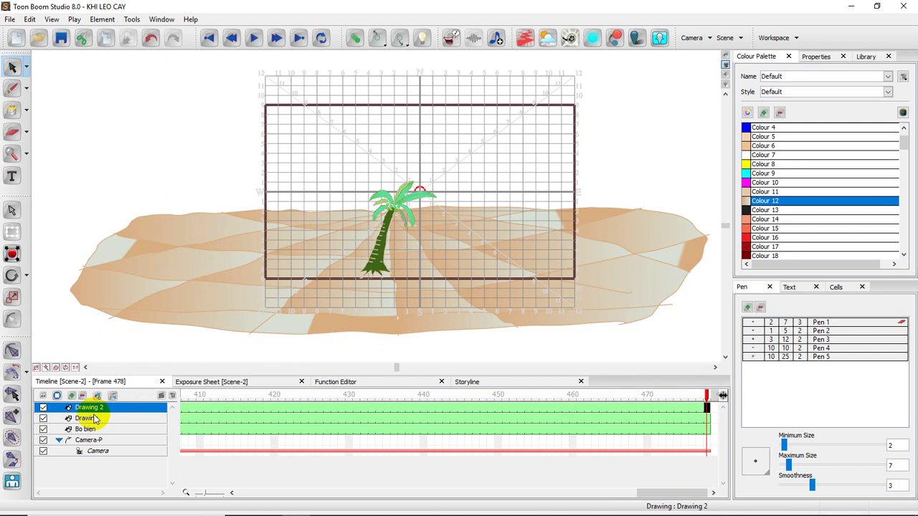
right_click(96, 409)
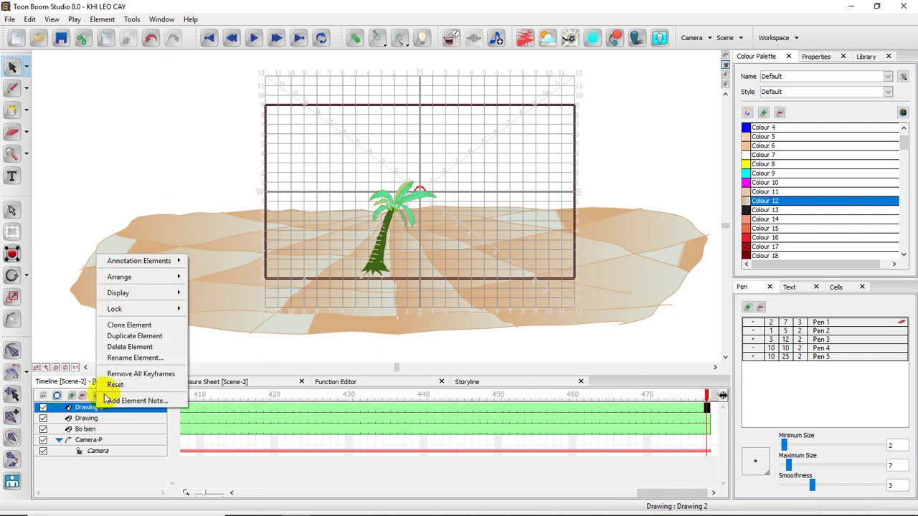
left_click(133, 336)
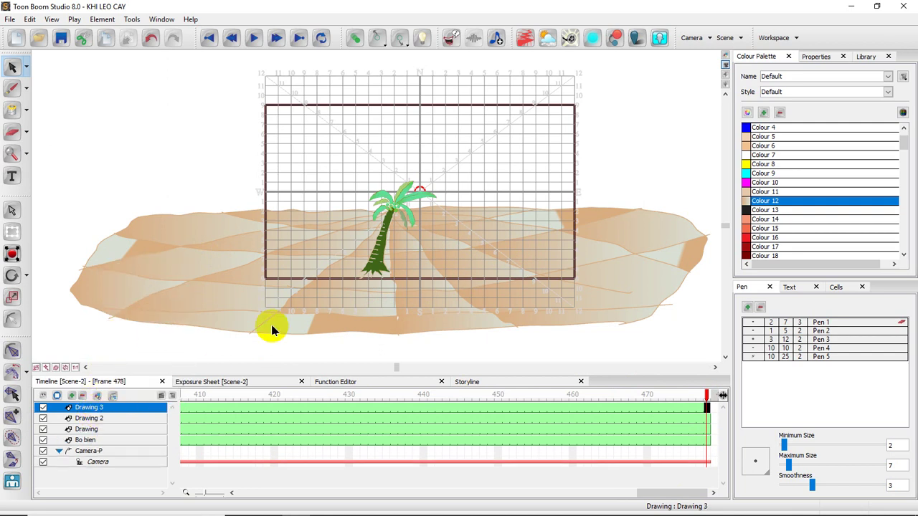
right_click(102, 407)
left_click(138, 336)
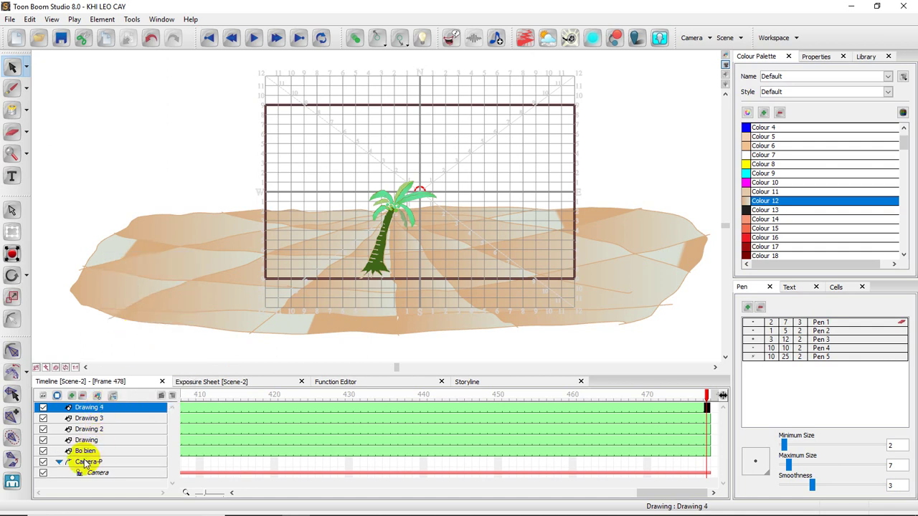
Group the palm artwork in Drawing 2 and move it to the west edge of the camera frame.
left_click(113, 430)
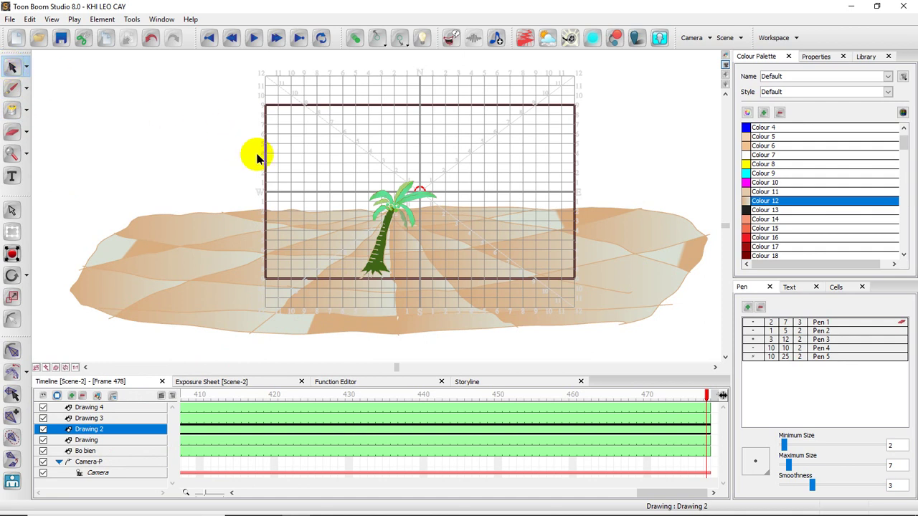
mouse_move(286, 127)
left_mouse_down()
mouse_move(328, 180)
mouse_move(488, 331)
left_mouse_up()
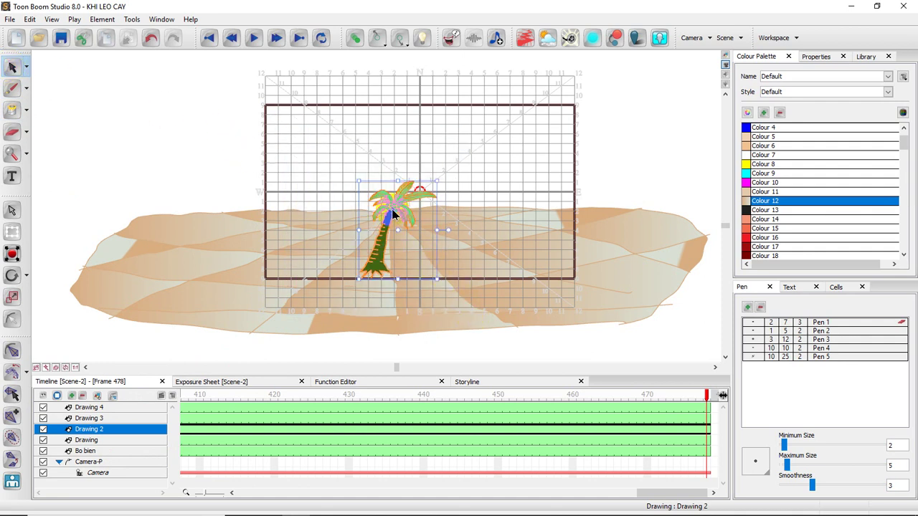
right_click(393, 214)
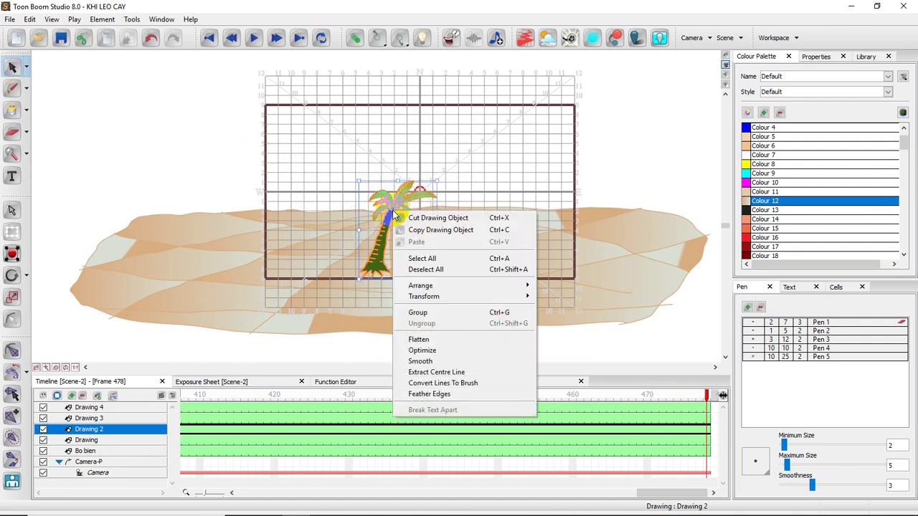
left_click(420, 312)
left_click_drag(380, 245, 262, 244)
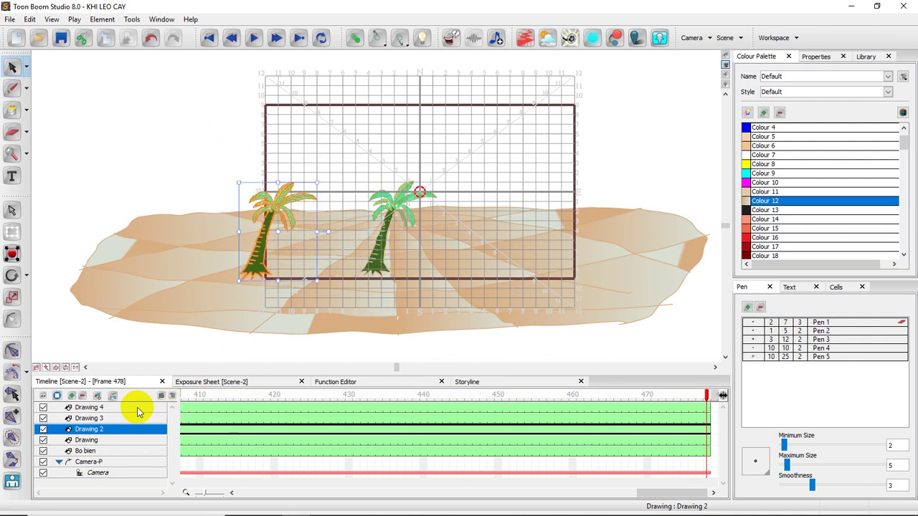
Move the Drawing 3 palm to the beach's east end outside the camera frame and scale it down.
left_click(106, 418)
left_click_drag(359, 155, 432, 313)
mouse_move(397, 251)
left_mouse_down()
mouse_move(564, 256)
mouse_move(620, 241)
left_mouse_up()
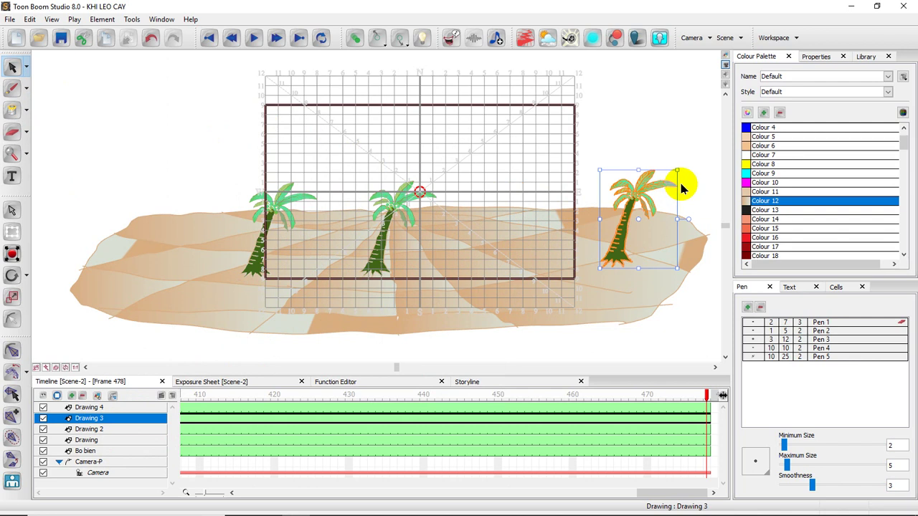
left_click_drag(677, 170, 658, 194)
mouse_move(614, 244)
left_mouse_down()
mouse_move(609, 217)
mouse_move(610, 227)
left_mouse_up()
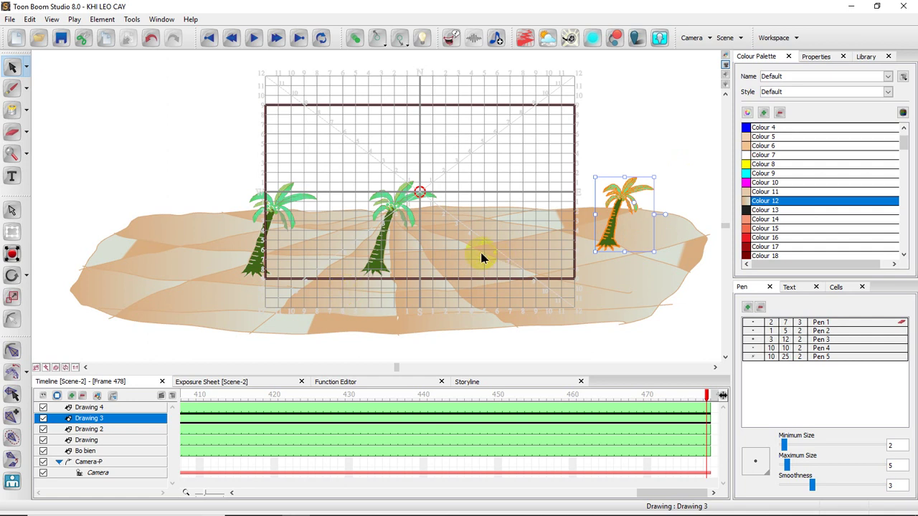
Move the Drawing 4 palm to the beach between the centre and east palms and enlarge it.
left_click(114, 408)
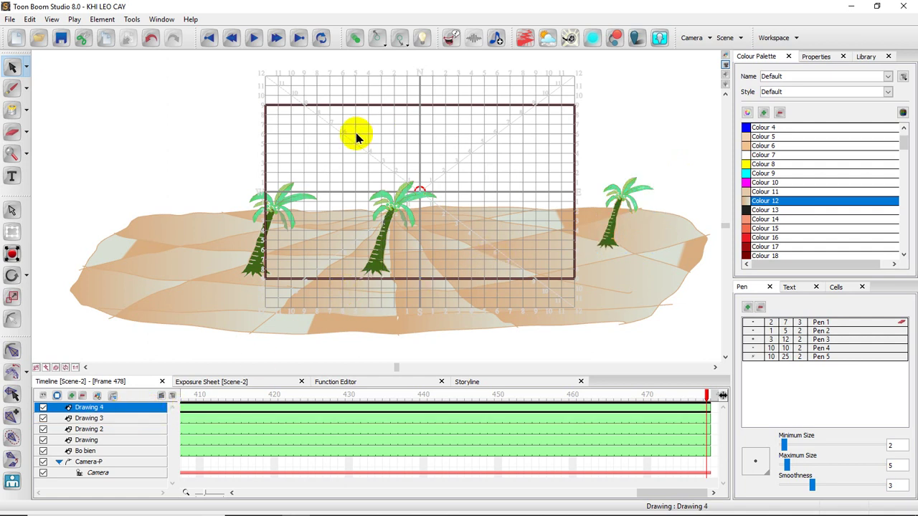
left_click_drag(356, 138, 443, 307)
left_click_drag(380, 233, 490, 228)
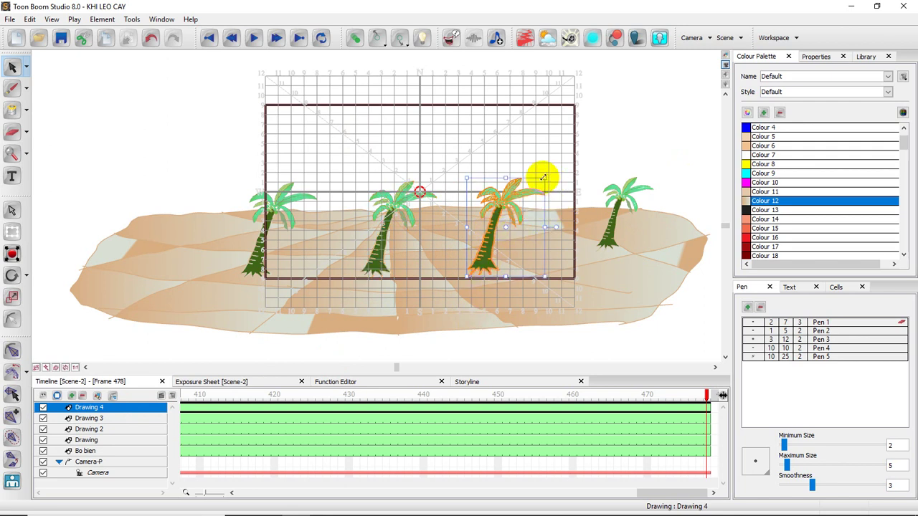
left_click_drag(545, 177, 594, 137)
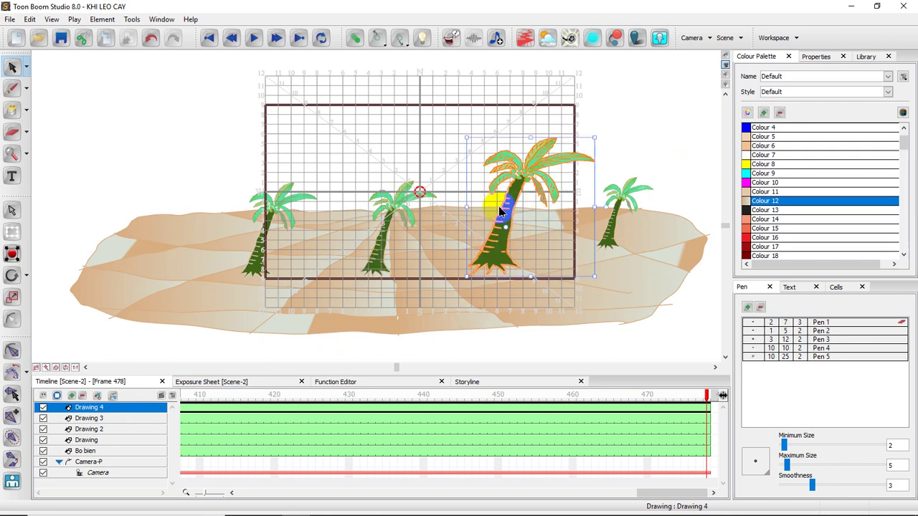
left_click_drag(507, 219, 511, 224)
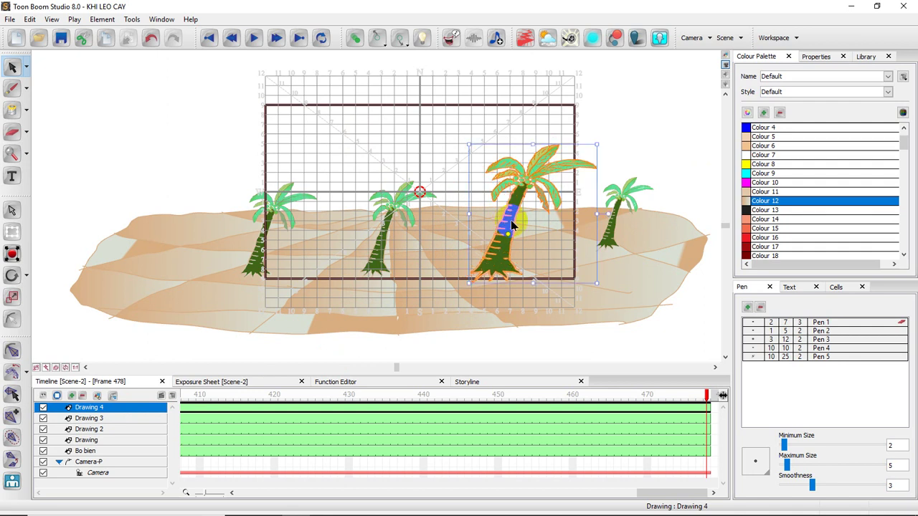
Show the properties of the Drawing 4 palm element.
left_click(815, 57)
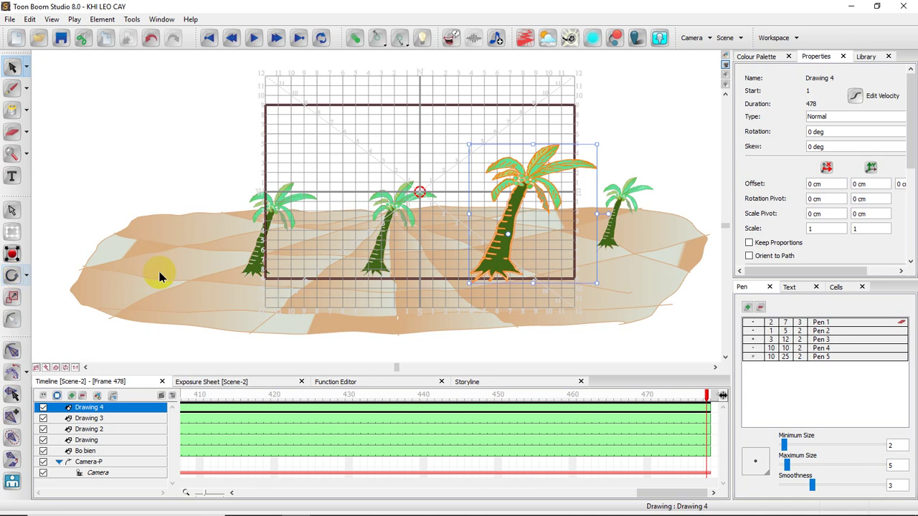
Flip the large palm in Drawing 4 horizontally, tilt it slightly more upright and reposition it inside the camera frame's right part.
left_click_drag(595, 213, 360, 211)
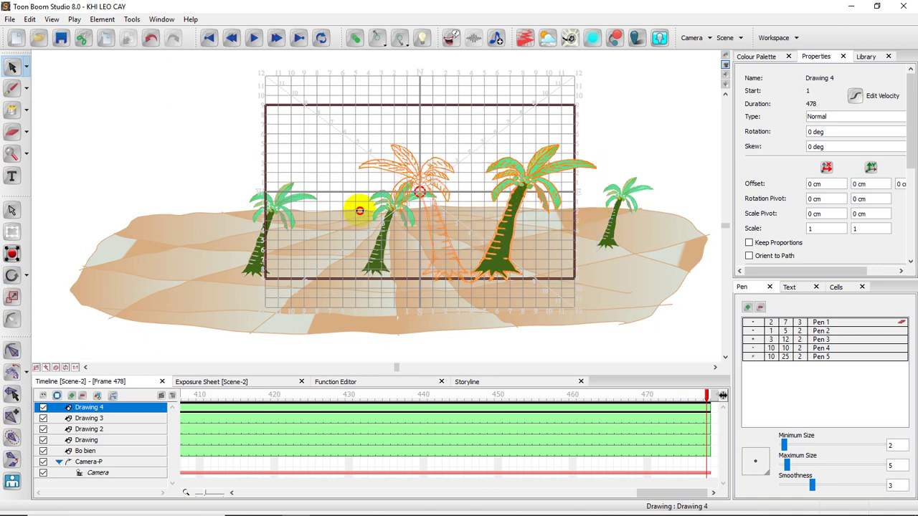
left_click_drag(438, 214, 516, 210)
left_click_drag(559, 143, 572, 175)
left_click_drag(530, 260, 522, 265)
left_click(327, 153)
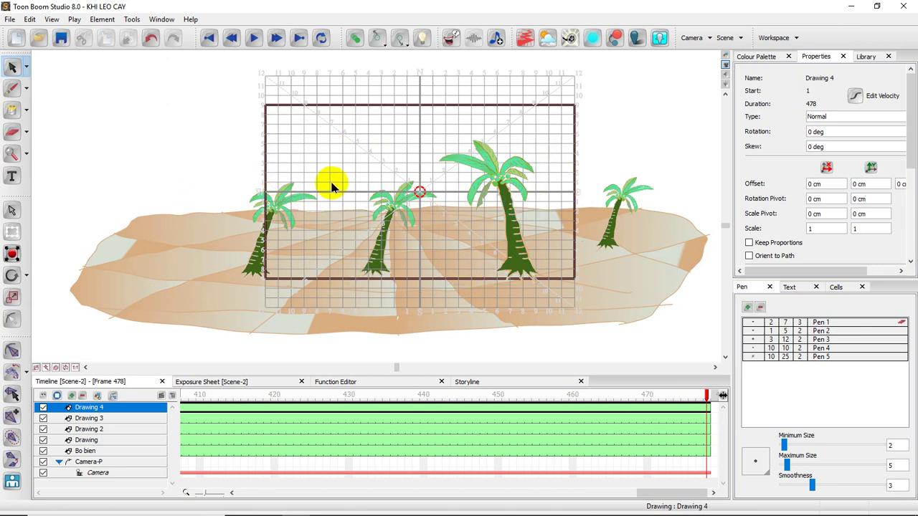
Duplicate the Drawing 4 palm element twice.
right_click(109, 408)
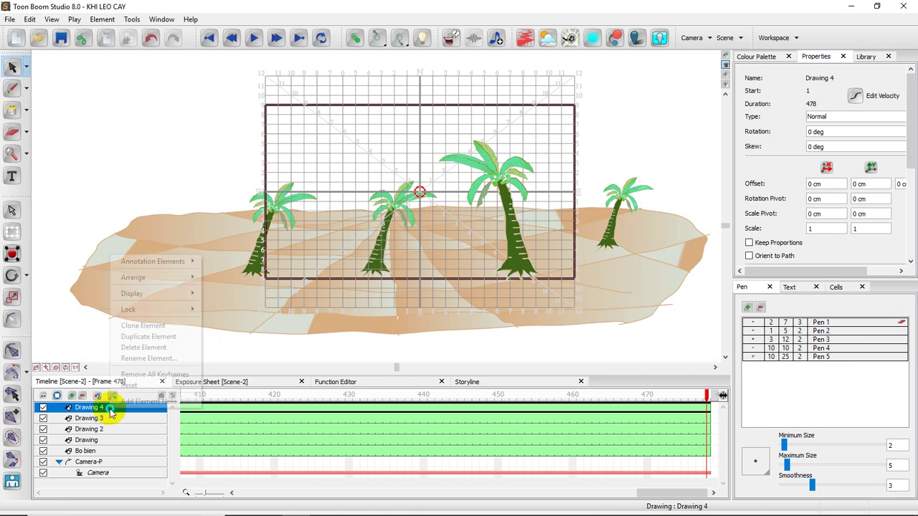
left_click(136, 337)
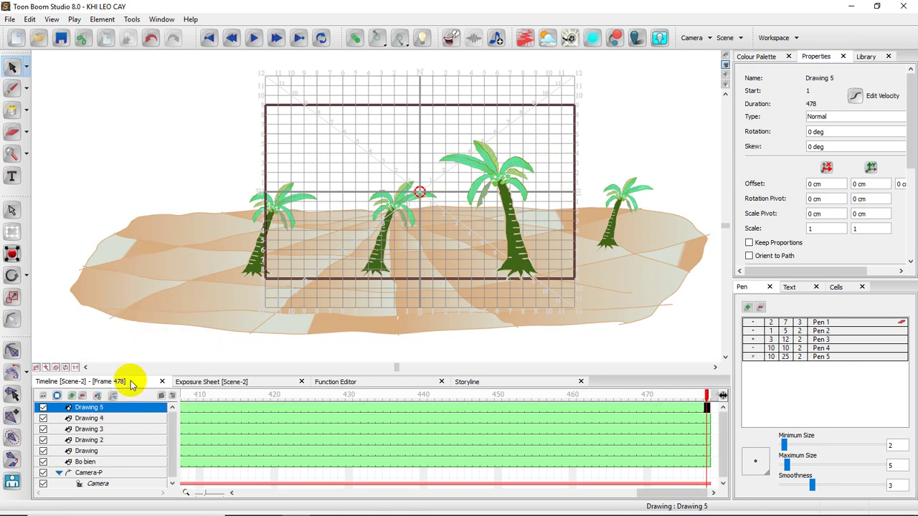
right_click(104, 408)
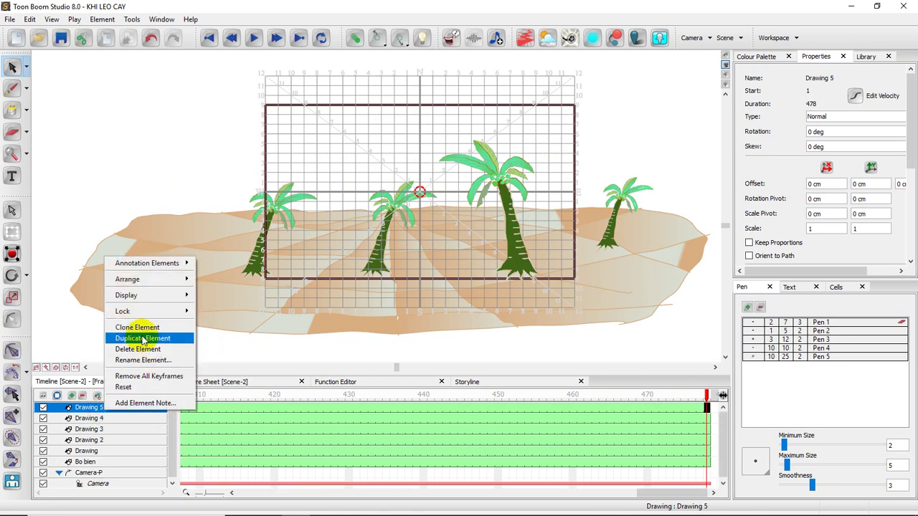
left_click(139, 337)
Move the Drawing 6 palm to the beach's far left and the Drawing 5 palm to the left foreground.
mouse_move(318, 100)
left_mouse_down()
mouse_move(581, 301)
mouse_move(602, 330)
left_mouse_up()
left_click_drag(519, 246, 197, 246)
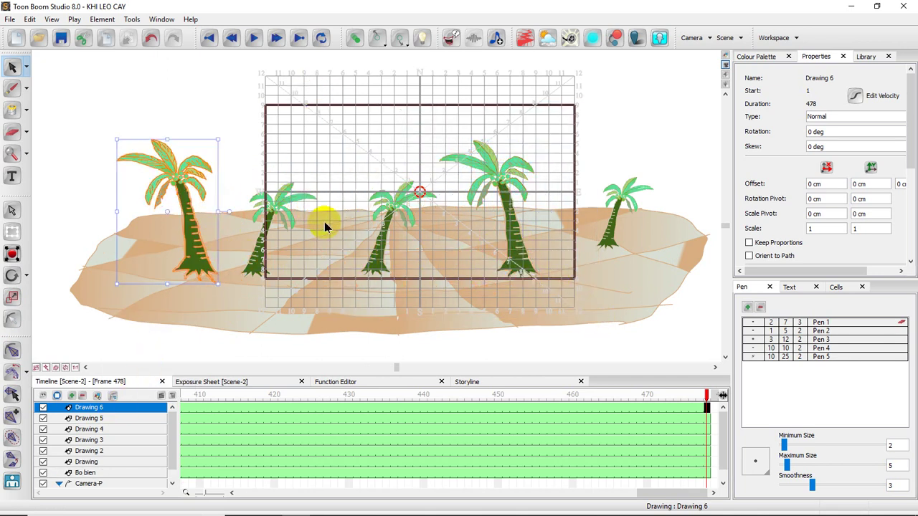
left_click(120, 420)
mouse_move(423, 79)
left_mouse_down()
mouse_move(544, 258)
mouse_move(501, 240)
mouse_move(463, 240)
mouse_move(332, 276)
left_mouse_up()
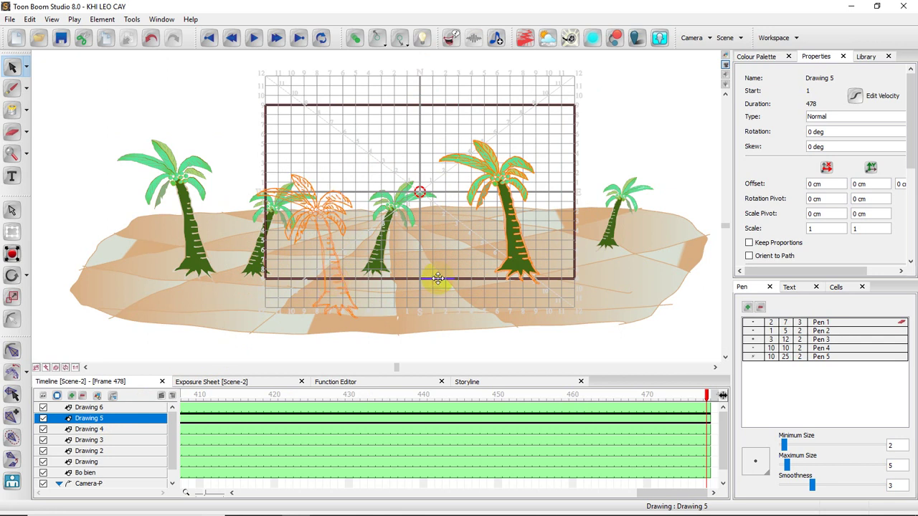
left_click(574, 351)
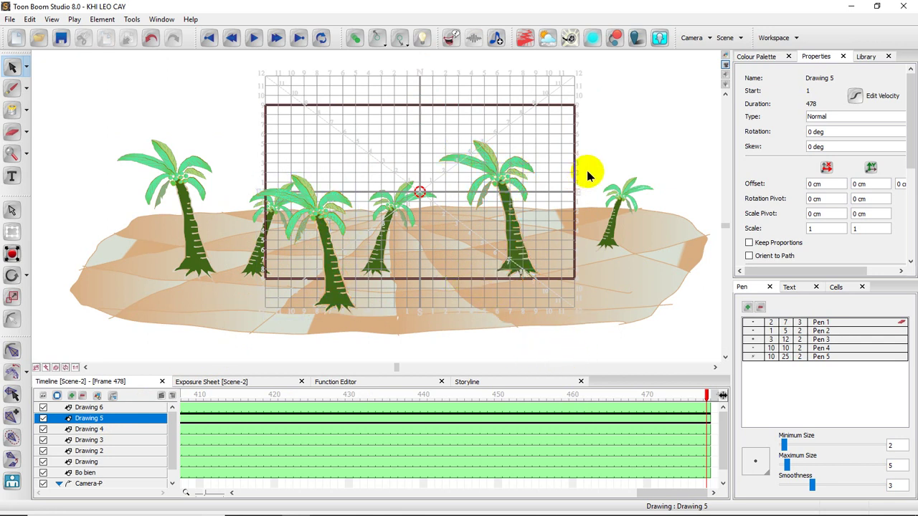
Add one new drawing element named NUI directly above the Bo bien element.
mouse_move(607, 147)
left_mouse_down()
mouse_move(616, 131)
mouse_move(584, 147)
mouse_move(613, 160)
left_mouse_up()
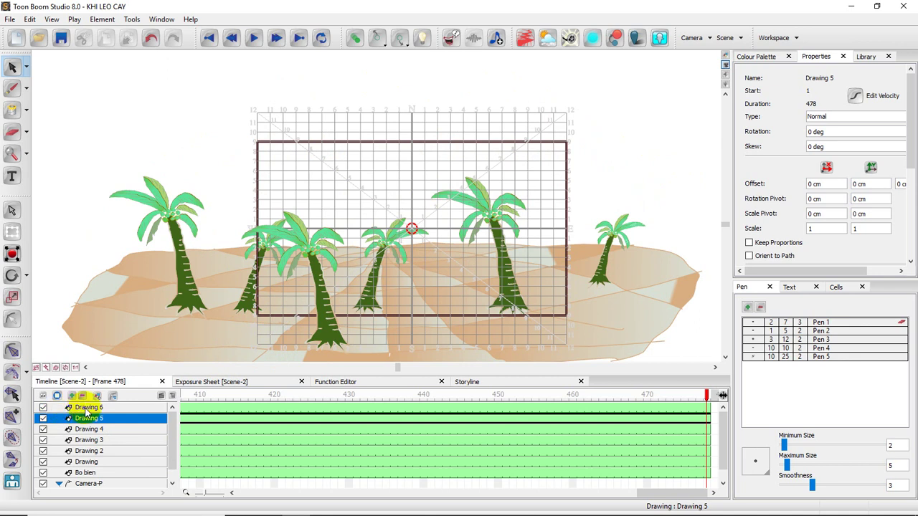
left_click_drag(169, 430, 172, 440)
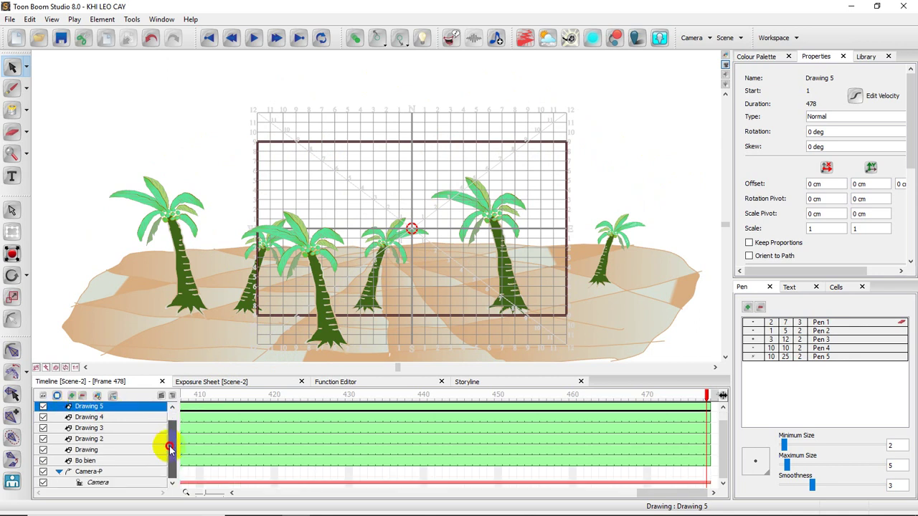
left_click(106, 461)
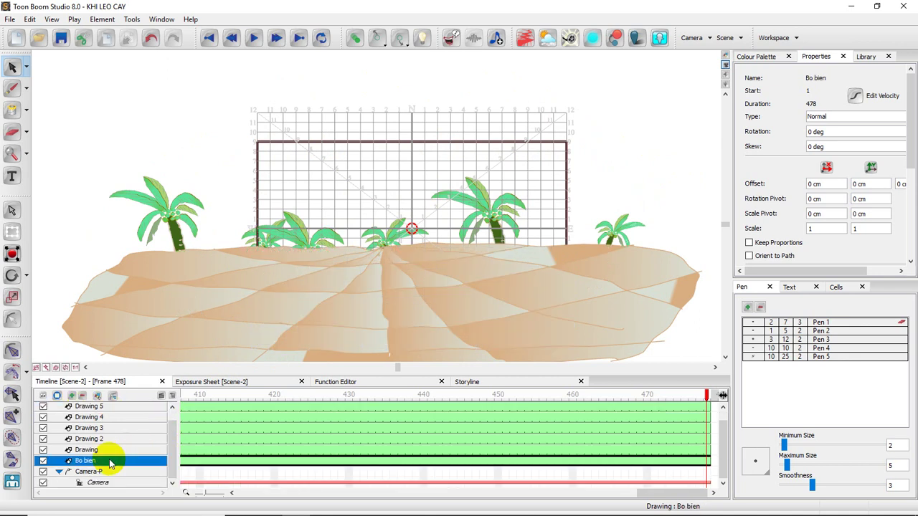
left_click(72, 396)
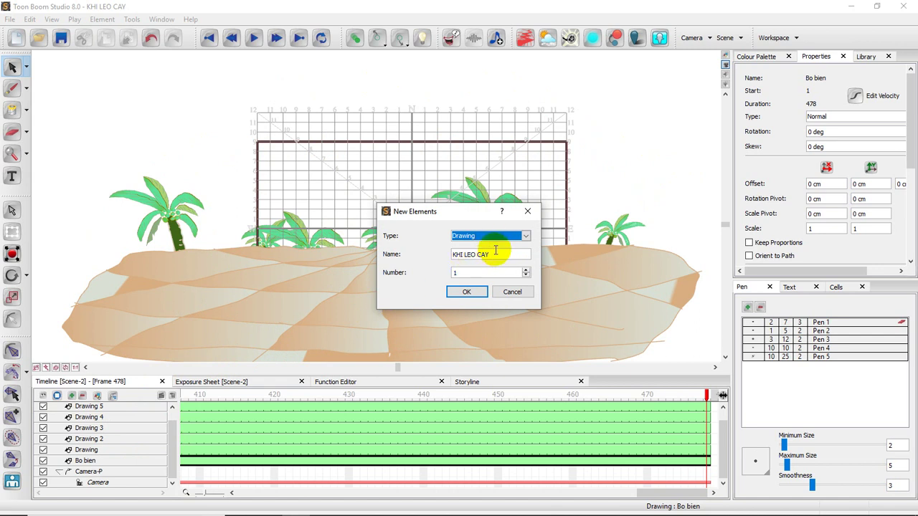
key("Tab")
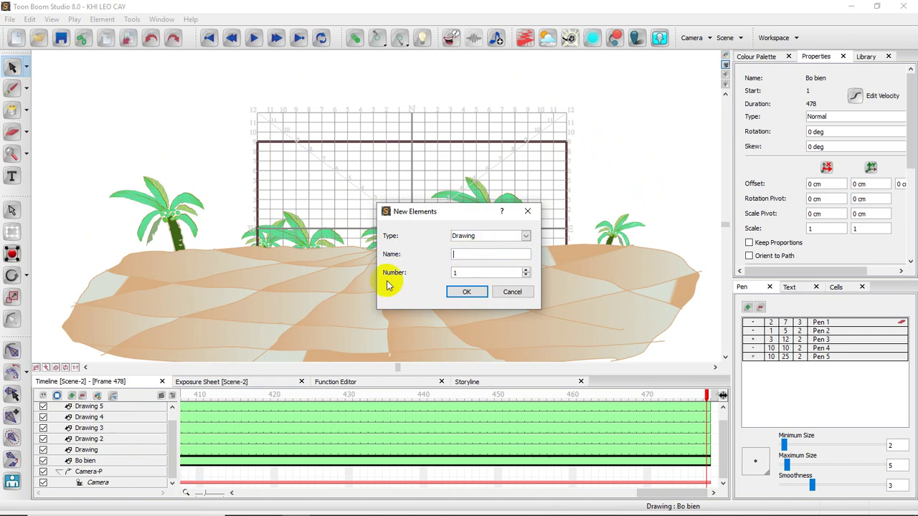
key("Return")
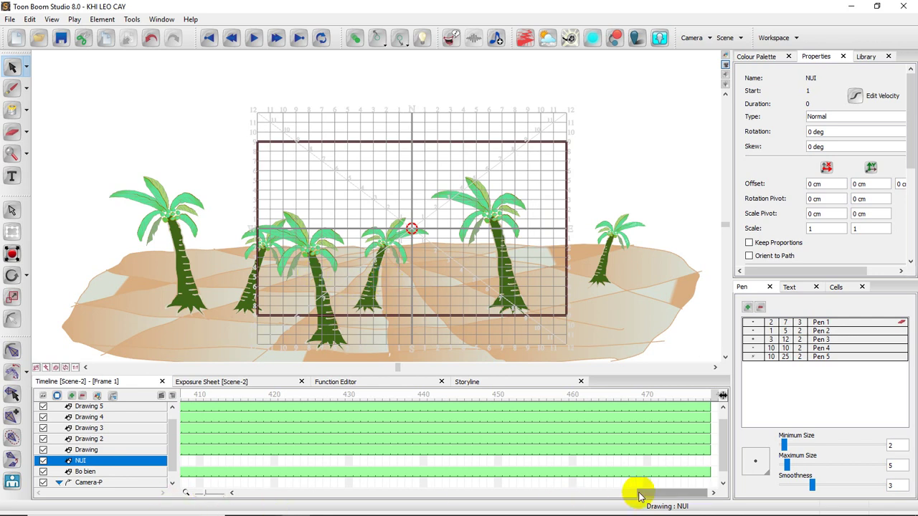
Insert one named cell at frame 1 of the NUI element.
left_click_drag(650, 495, 200, 489)
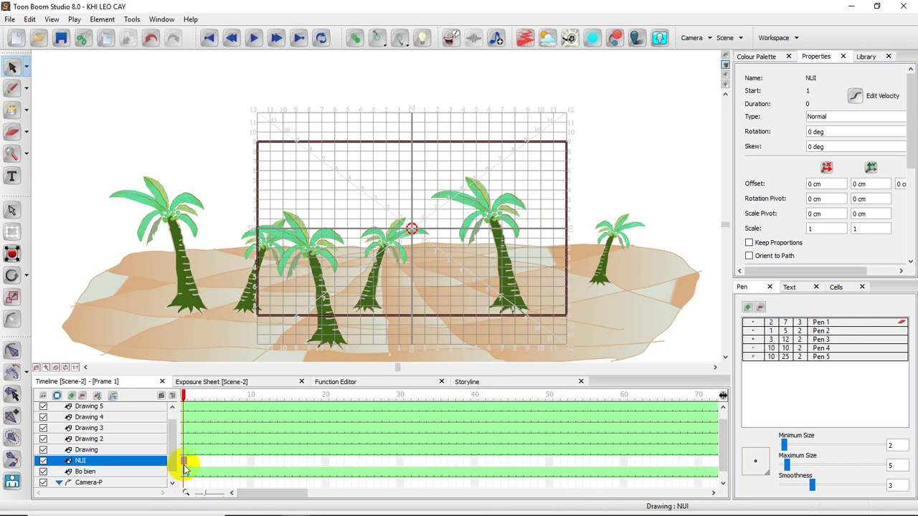
right_click(183, 464)
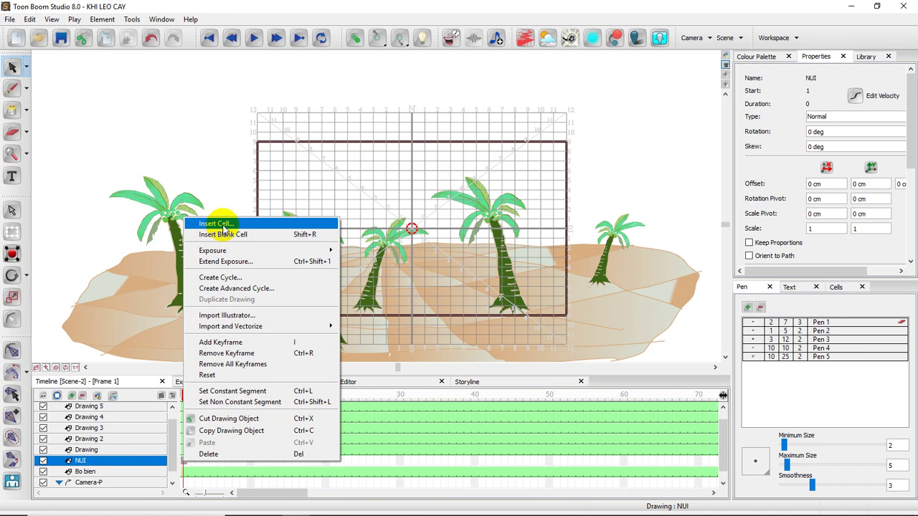
left_click(222, 224)
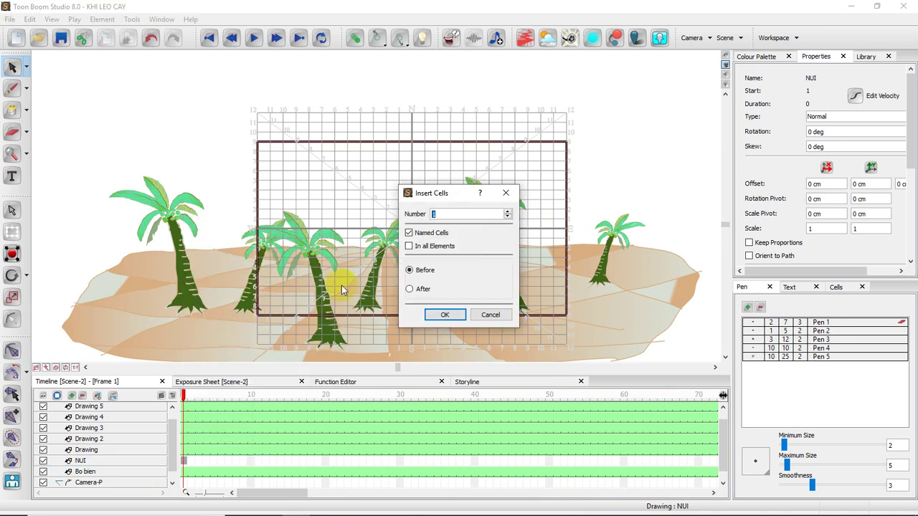
left_click(444, 315)
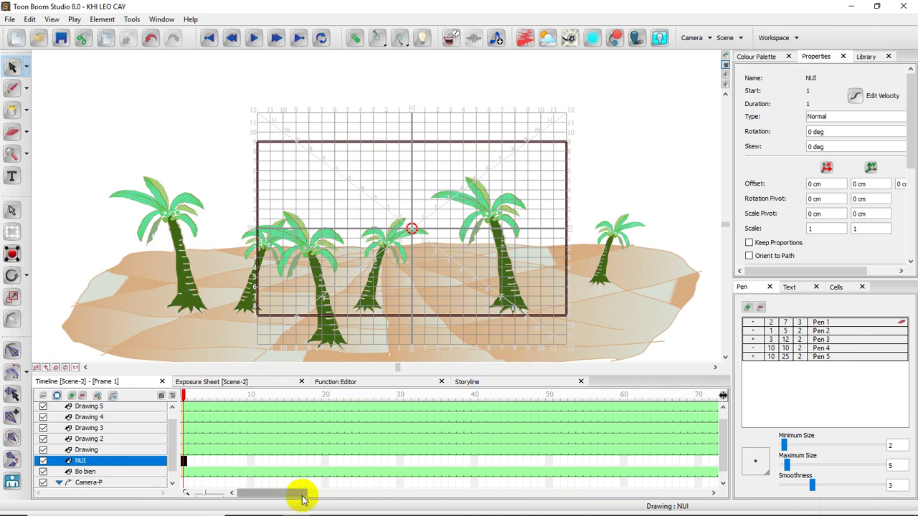
Extend the NUI drawing's exposure to frame 478 and return to frame 1.
left_click_drag(301, 494, 706, 494)
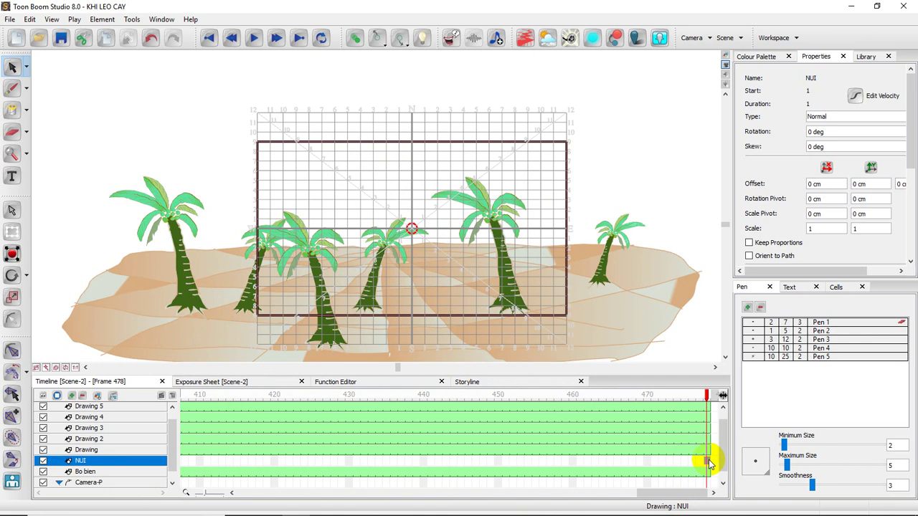
key("F5")
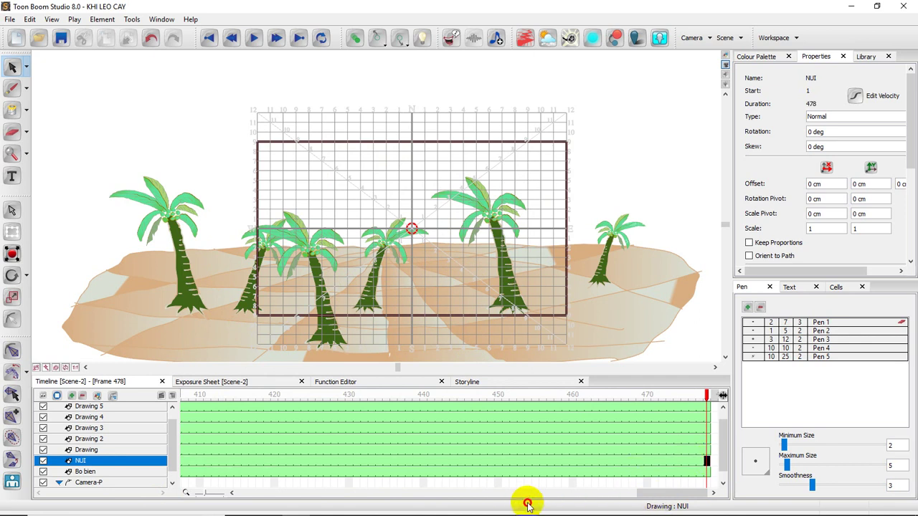
left_click_drag(670, 493, 188, 492)
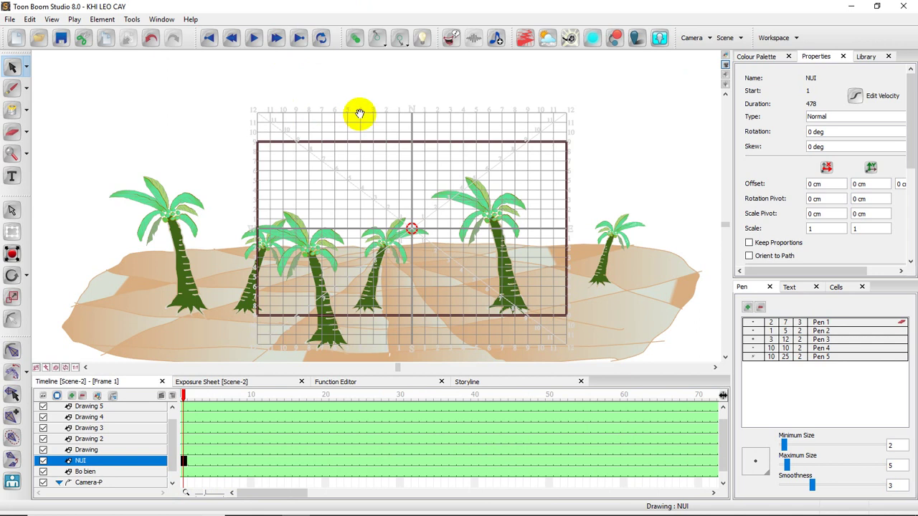
Choose the Brush tool and the dark green Colour 48 for drawing on the NUI element.
left_click_drag(362, 128, 328, 141)
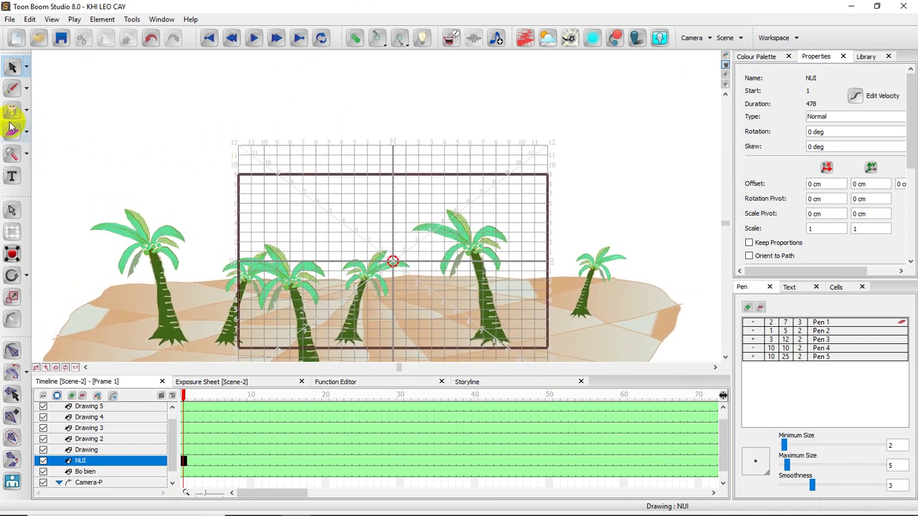
left_click(11, 90)
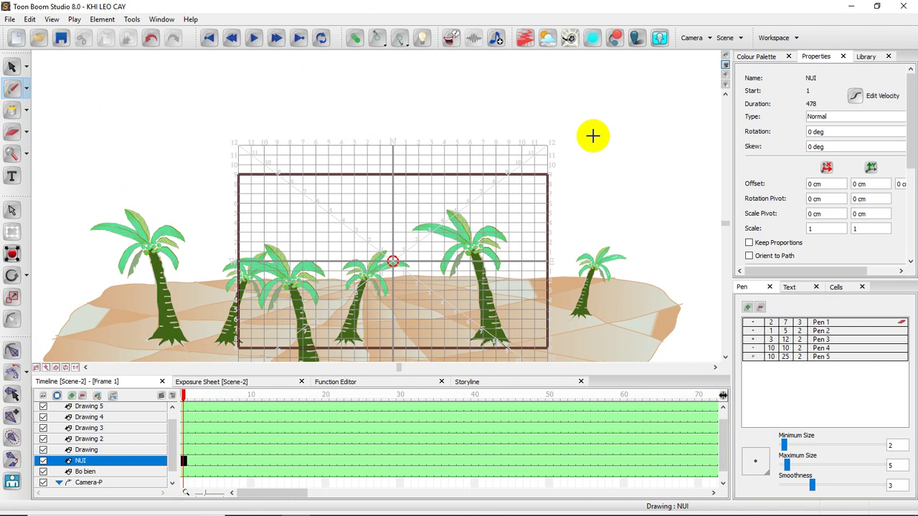
left_click(746, 57)
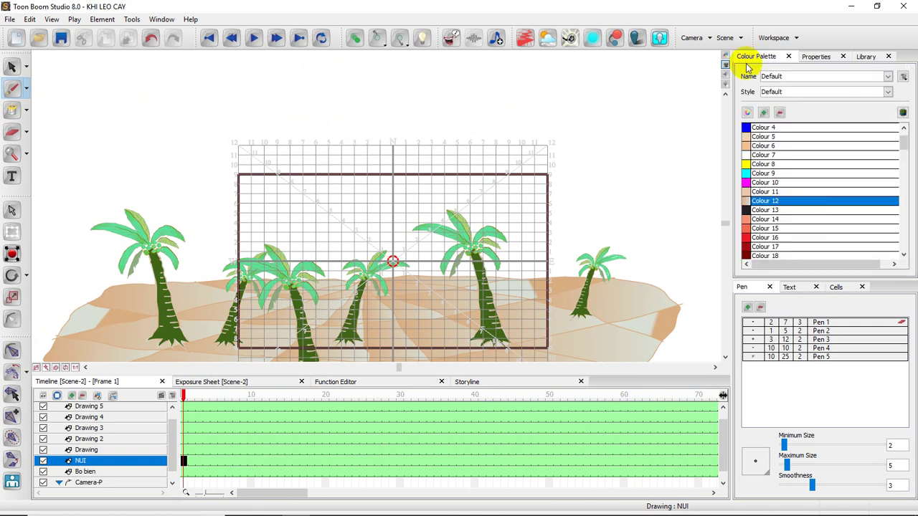
left_click_drag(904, 147, 904, 181)
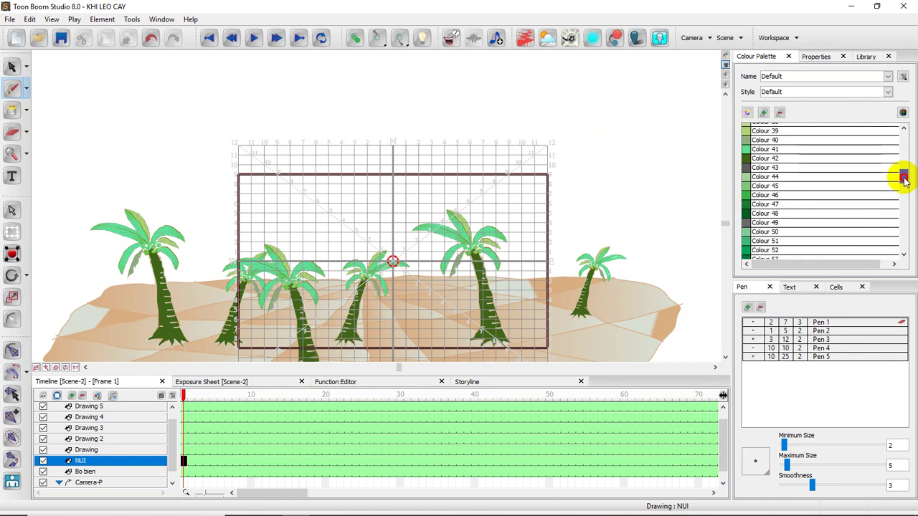
left_click(757, 213)
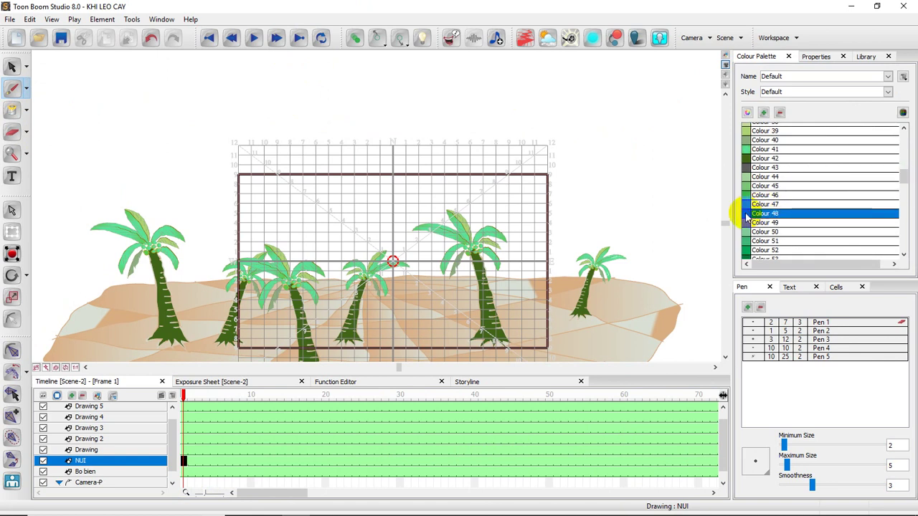
left_click(872, 218)
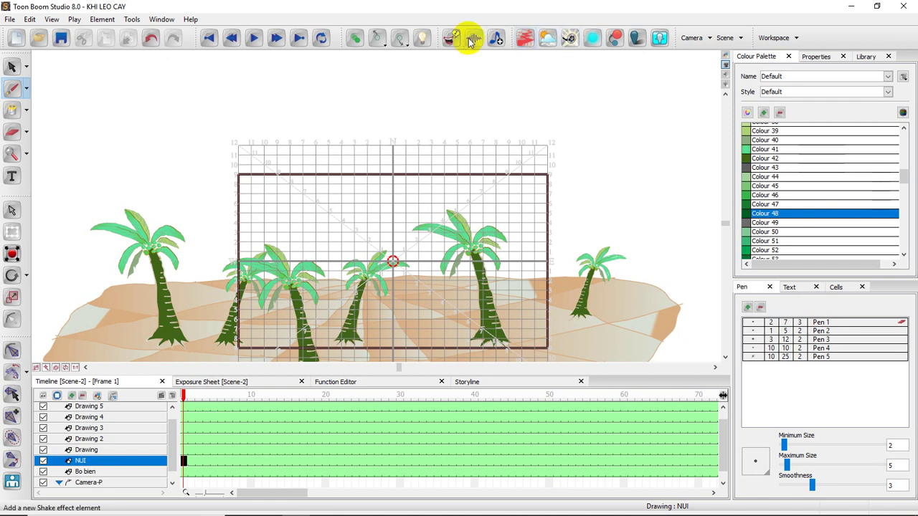
Draw a continuous outline of four rounded hills across the empty area above the beach.
left_click_drag(253, 148, 263, 146)
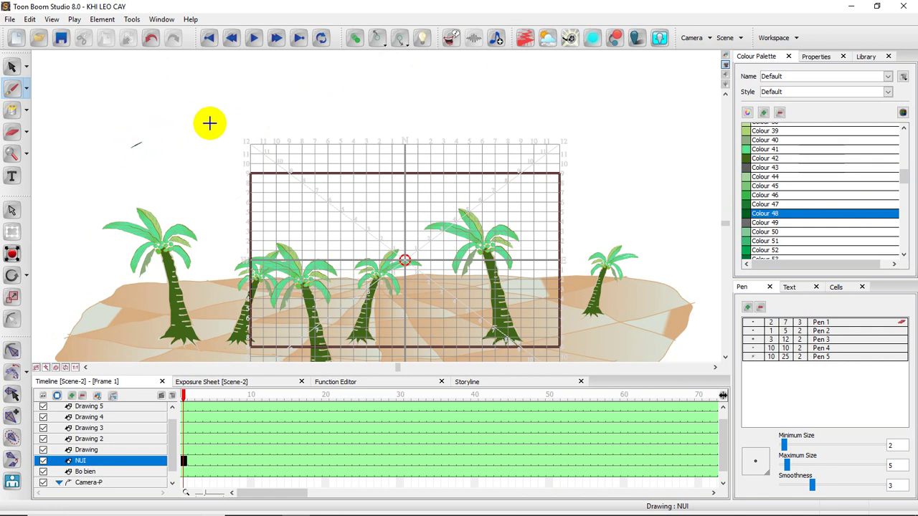
left_click_drag(222, 127, 231, 158)
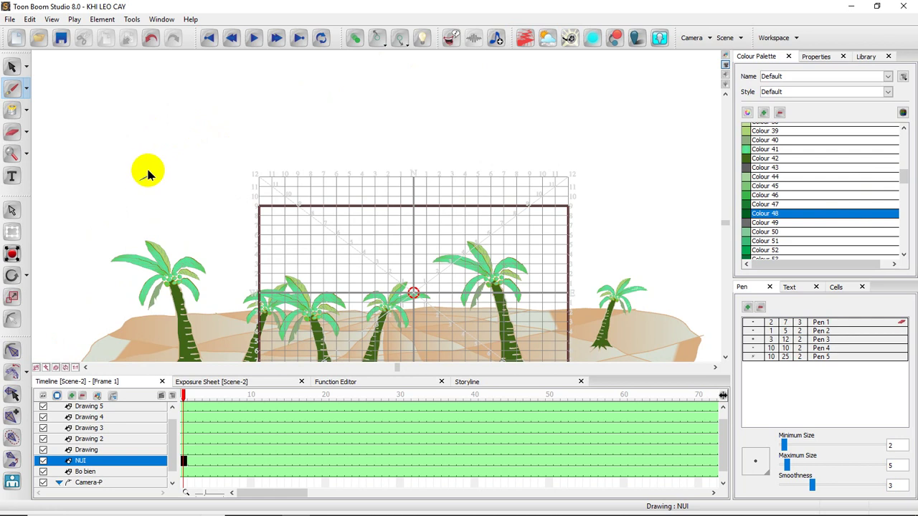
mouse_move(144, 178)
left_mouse_down()
mouse_move(215, 102)
mouse_move(285, 100)
mouse_move(356, 144)
mouse_move(375, 100)
mouse_move(426, 99)
mouse_move(462, 139)
mouse_move(484, 135)
mouse_move(425, 150)
mouse_move(449, 131)
mouse_move(529, 122)
mouse_move(584, 156)
left_mouse_up()
mouse_move(574, 168)
left_mouse_down()
mouse_move(541, 155)
mouse_move(534, 136)
mouse_move(568, 113)
mouse_move(608, 122)
mouse_move(659, 166)
left_mouse_up()
left_click_drag(562, 180, 627, 161)
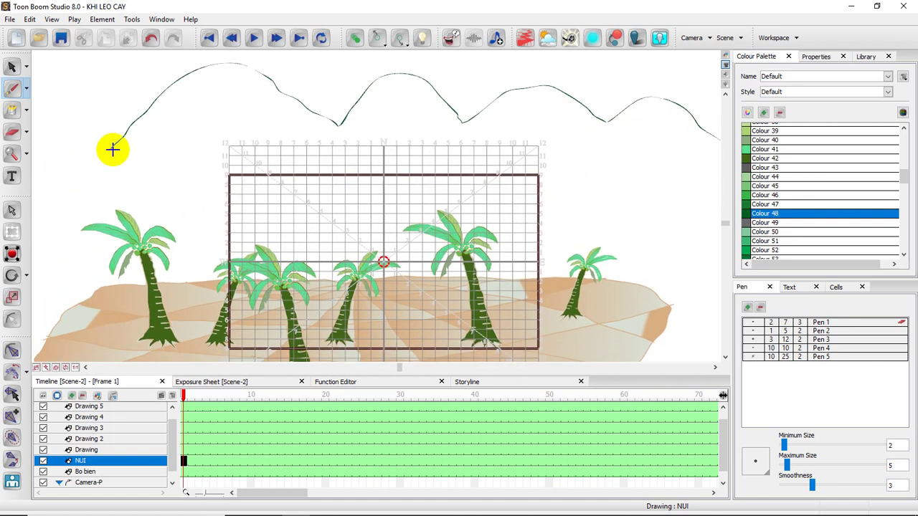
Close the hill outline with a slightly wavy base line from its left end to its right end.
left_click_drag(113, 148, 379, 133)
left_click_drag(486, 139, 427, 129)
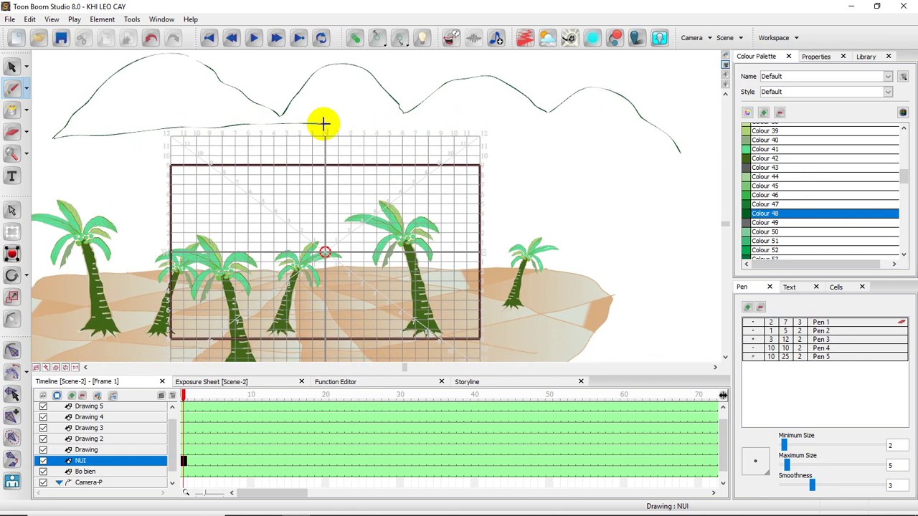
mouse_move(324, 124)
left_mouse_down()
mouse_move(567, 131)
mouse_move(681, 152)
left_mouse_up()
Draw three pointed mountain peaks rising behind the rounded hills, one above each gap between neighbouring hills.
mouse_move(459, 94)
left_mouse_down()
mouse_move(490, 157)
mouse_move(486, 194)
left_mouse_up()
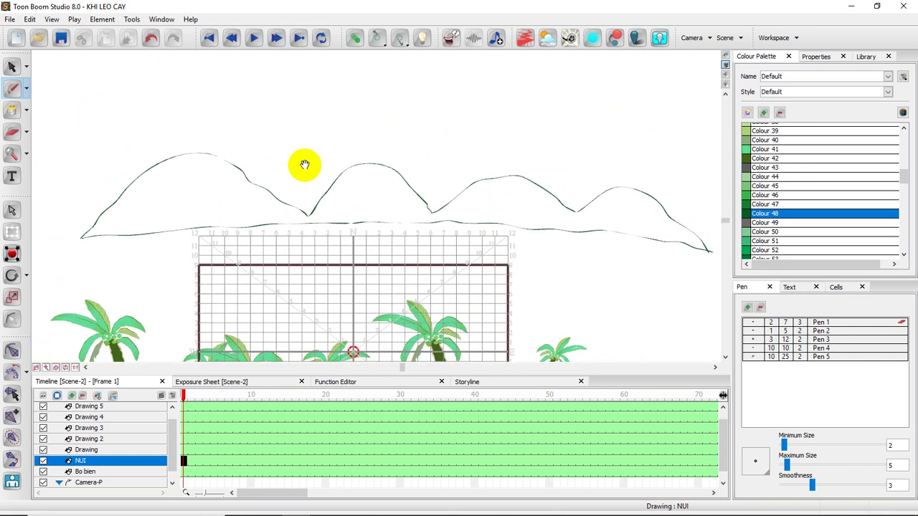
mouse_move(240, 155)
left_mouse_down()
mouse_move(339, 87)
mouse_move(367, 163)
left_mouse_up()
left_click_drag(442, 135, 418, 154)
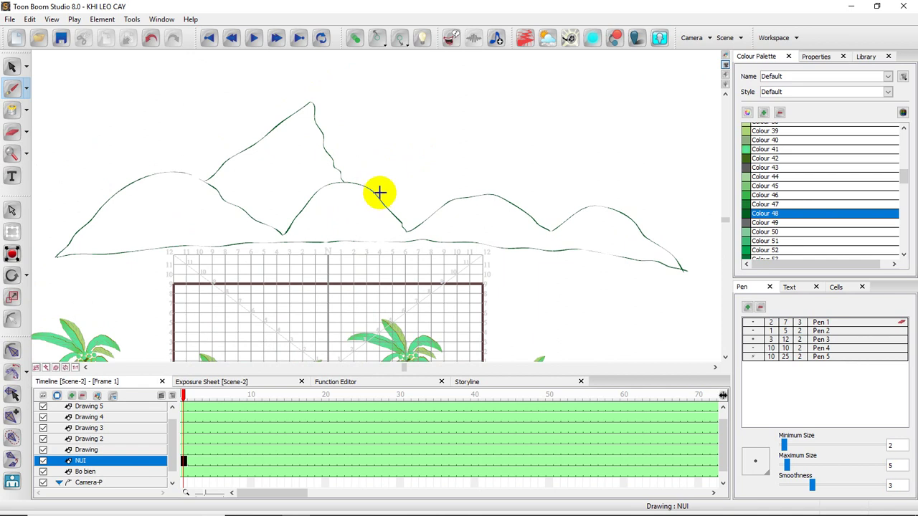
mouse_move(379, 191)
left_mouse_down()
mouse_move(401, 174)
mouse_move(451, 179)
mouse_move(473, 197)
left_mouse_up()
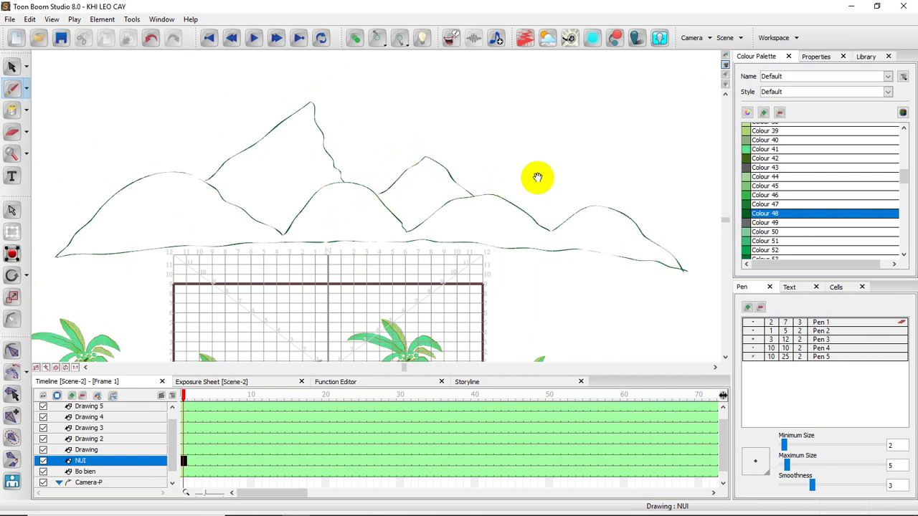
mouse_move(537, 176)
left_mouse_down()
mouse_move(481, 167)
mouse_move(457, 189)
mouse_move(507, 135)
mouse_move(533, 186)
left_mouse_up()
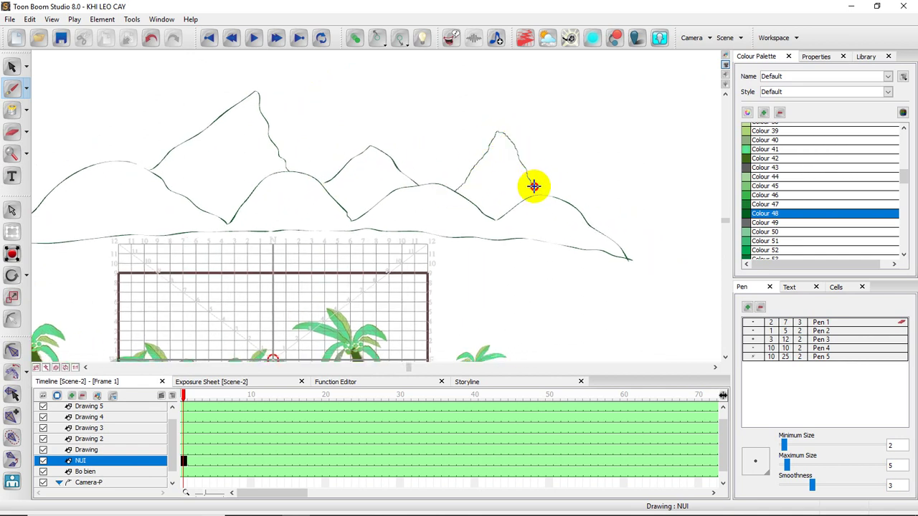
Draw two more mountain outlines around the leftmost hill, one beside it and one rising behind it next to the tallest peak.
left_click_drag(268, 193, 313, 182)
left_click_drag(162, 129, 215, 161)
mouse_move(112, 130)
left_mouse_down()
mouse_move(142, 136)
mouse_move(194, 180)
left_mouse_up()
mouse_move(112, 131)
left_mouse_down()
mouse_move(64, 253)
mouse_move(111, 251)
left_mouse_up()
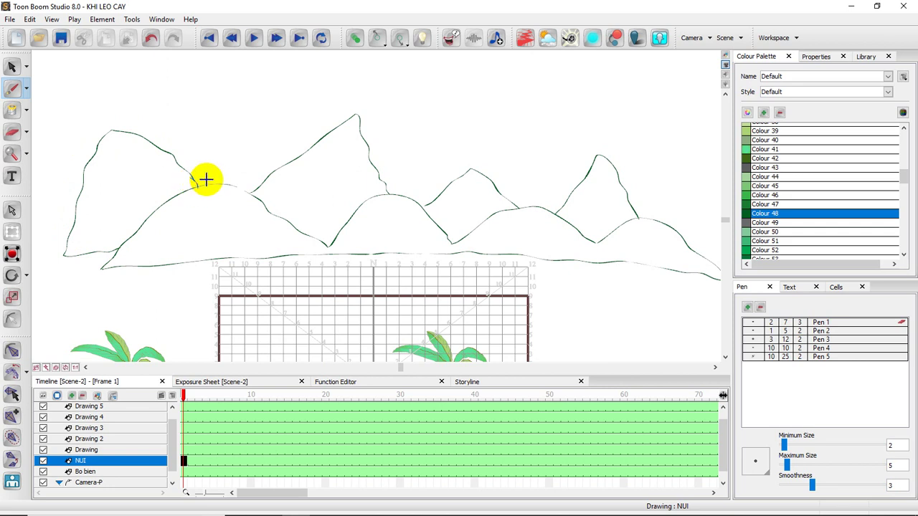
key("space")
left_click_drag(390, 217, 402, 216)
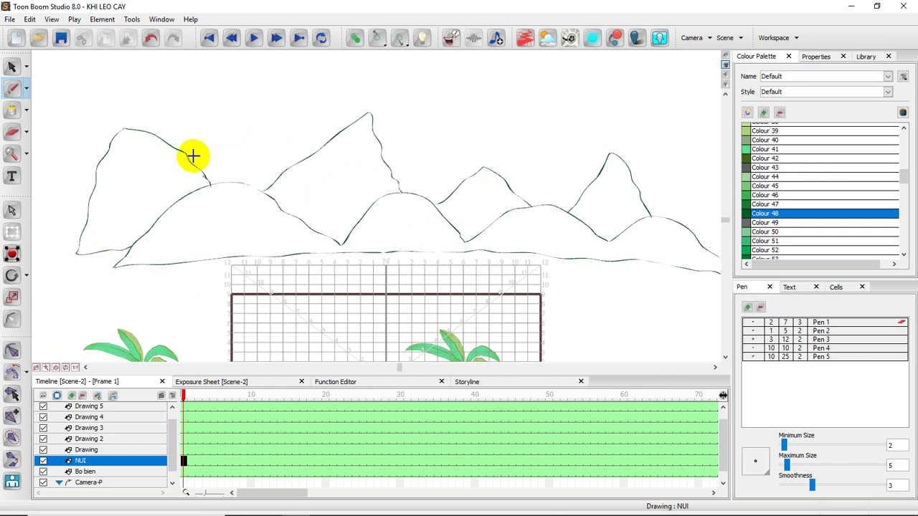
mouse_move(194, 156)
left_mouse_down()
mouse_move(238, 104)
mouse_move(266, 98)
mouse_move(277, 136)
mouse_move(298, 160)
left_mouse_up()
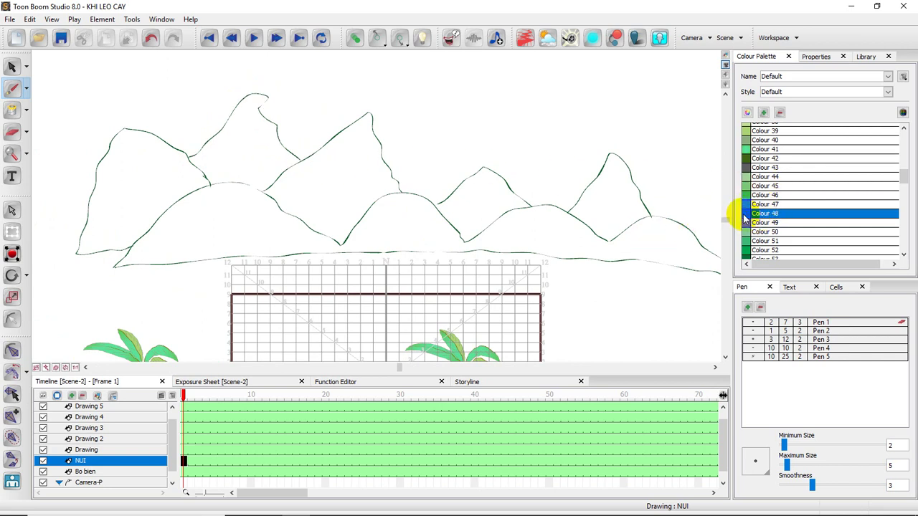
Fill the four rounded hills with Colour 48 and the three pointed peaks behind them with Colour 47.
left_click(11, 110)
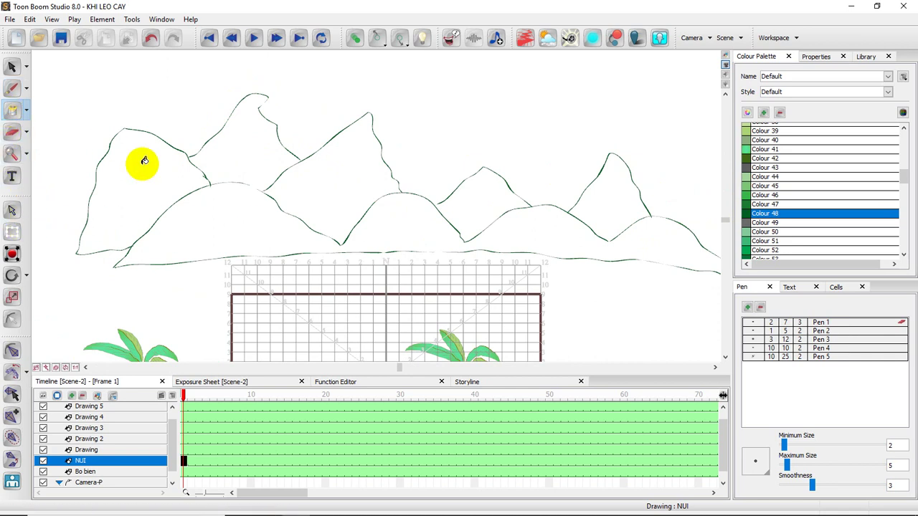
left_click(260, 222)
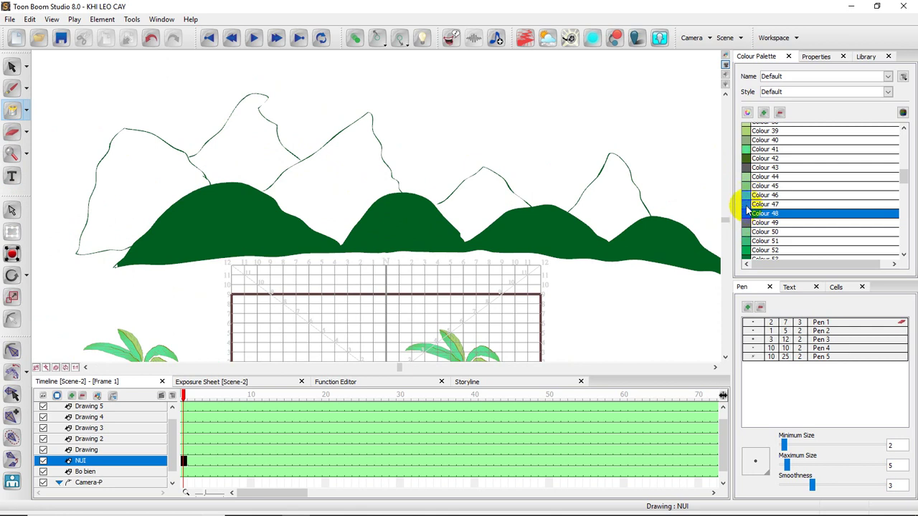
left_click(749, 204)
left_click(334, 198)
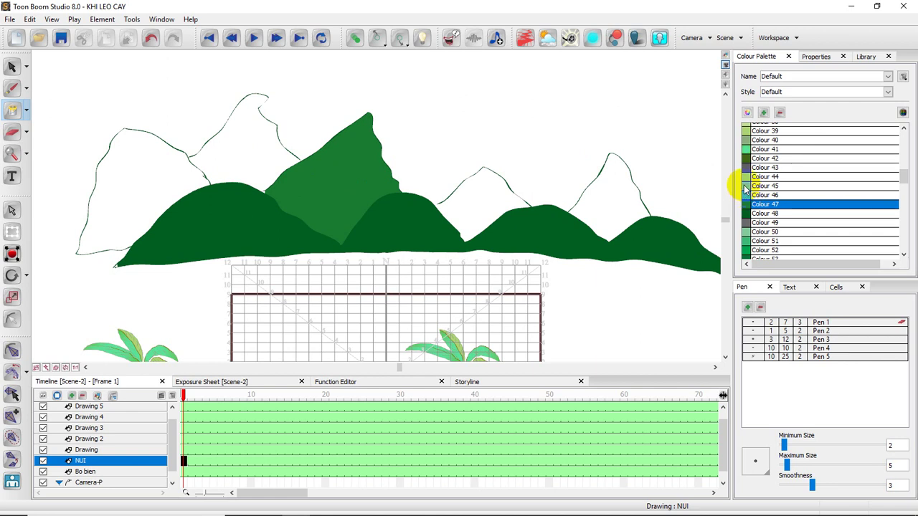
left_click(493, 200)
left_click(621, 196)
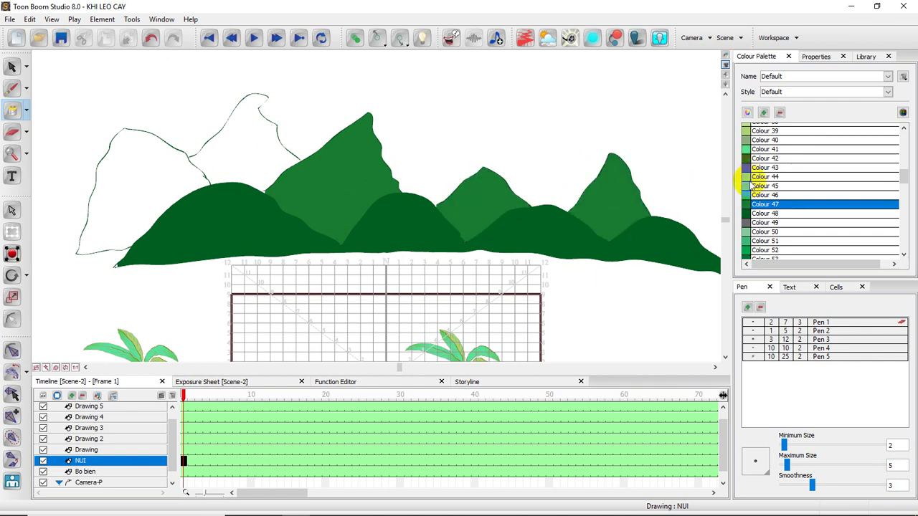
Fill the two leftmost mountains with the lighter green Colour 45.
left_click(764, 186)
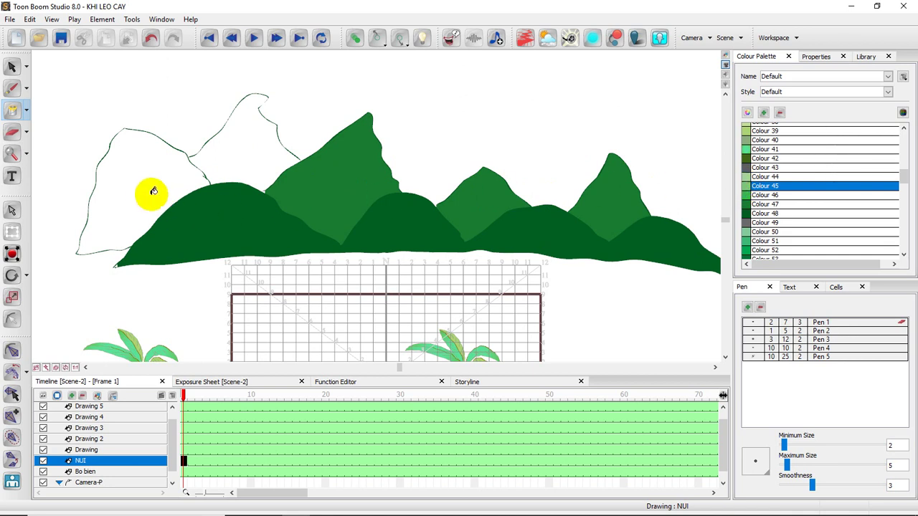
left_click(177, 185)
left_click(235, 159)
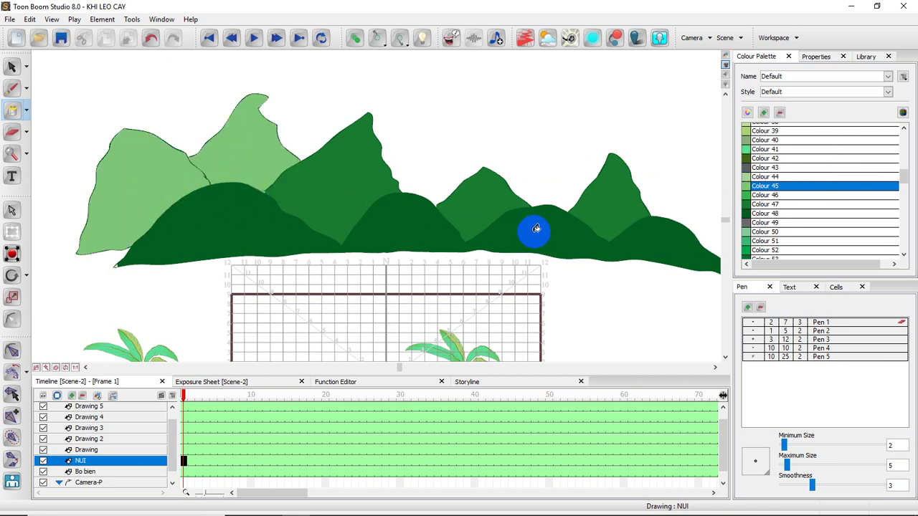
Examine the painted mountains together with the palm beach and the camera frame below them.
left_click_drag(564, 239, 536, 221)
scroll(537, 220, "down", 5)
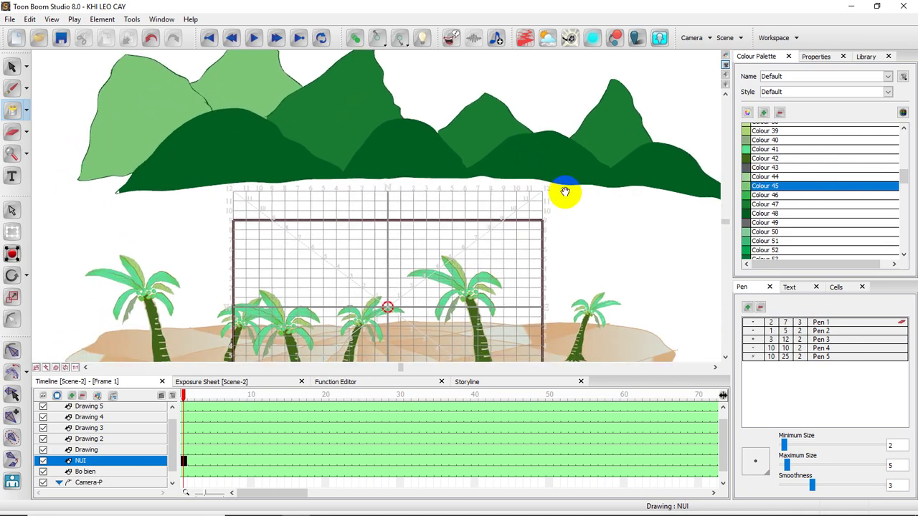
left_click_drag(559, 191, 555, 193)
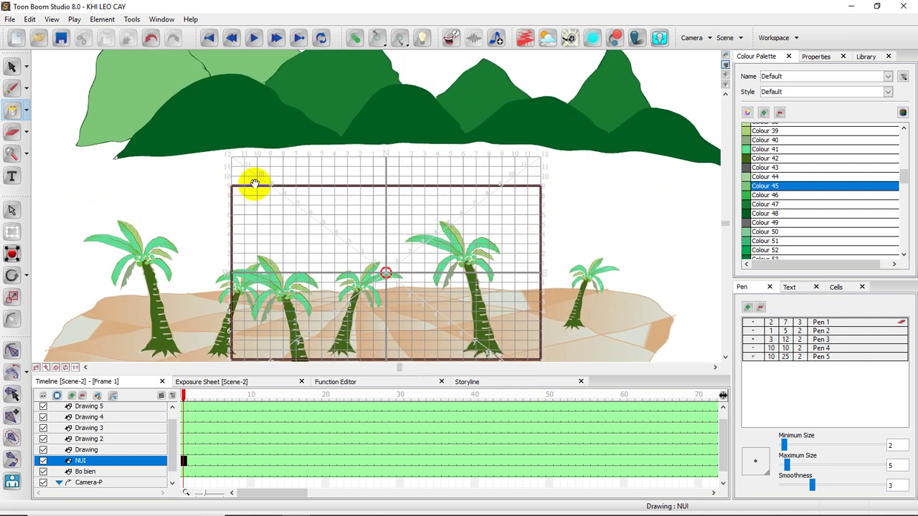
left_click_drag(545, 212, 553, 193)
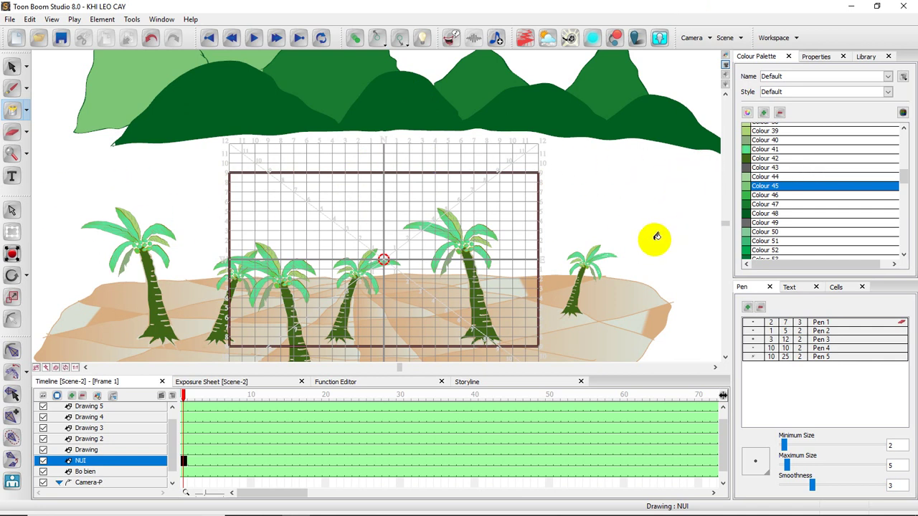
left_click(145, 119)
left_click(631, 107)
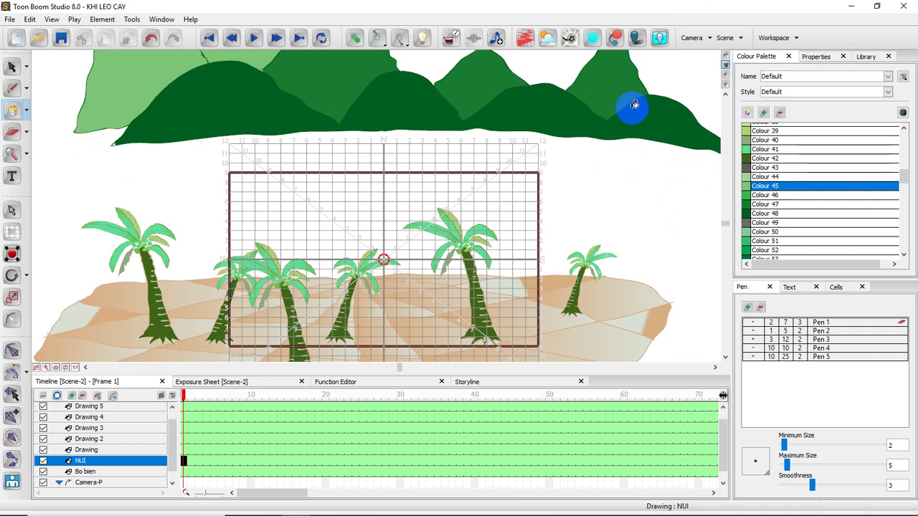
left_click(350, 309)
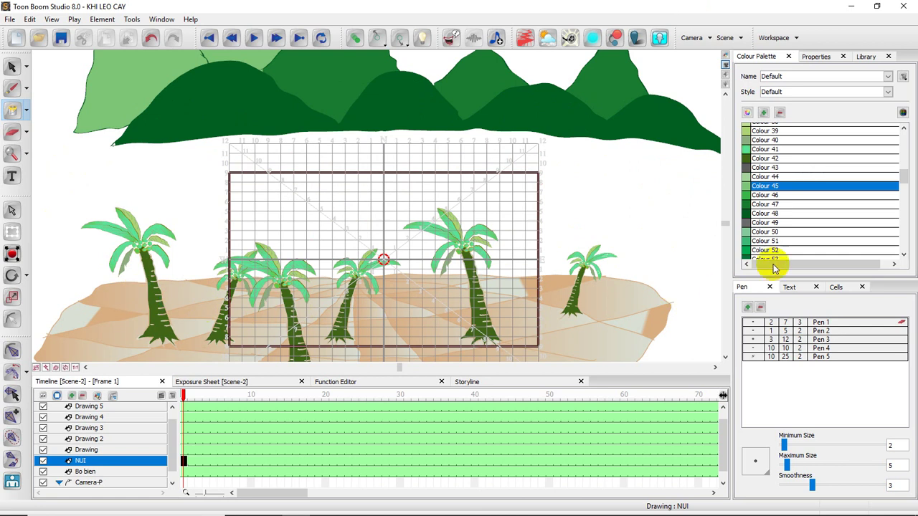
left_click(296, 310)
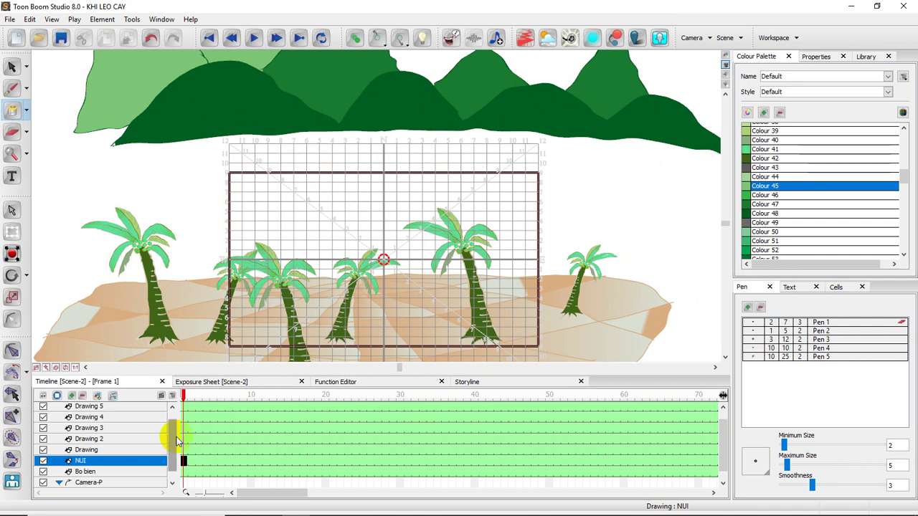
Bring the start of the timeline's element list into view and enlarge the drawing area by shrinking the timeline.
left_click_drag(177, 441, 172, 421)
left_click(484, 242)
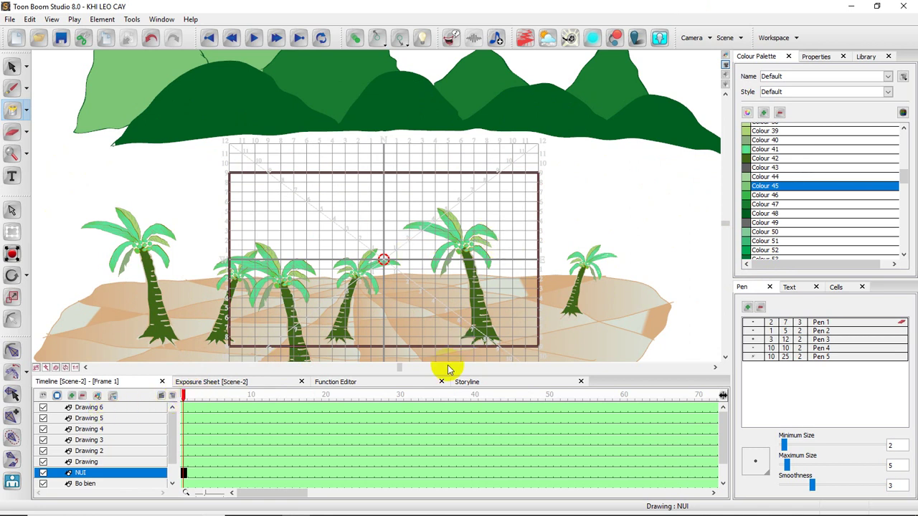
left_click_drag(424, 372, 424, 395)
left_click_drag(424, 344, 449, 324)
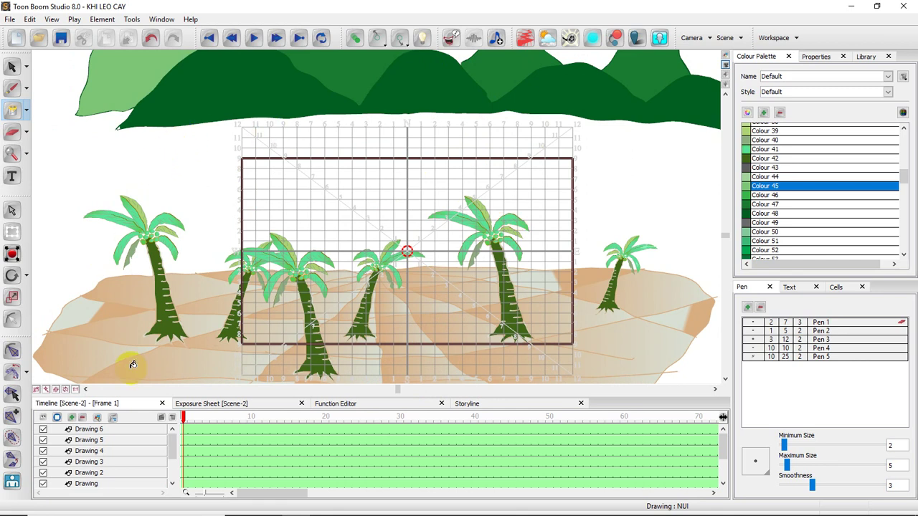
With the Drawing 6 element selected, start a file import and open the PHIM HOAT HINH MOI folder on the Desktop.
left_click(105, 429)
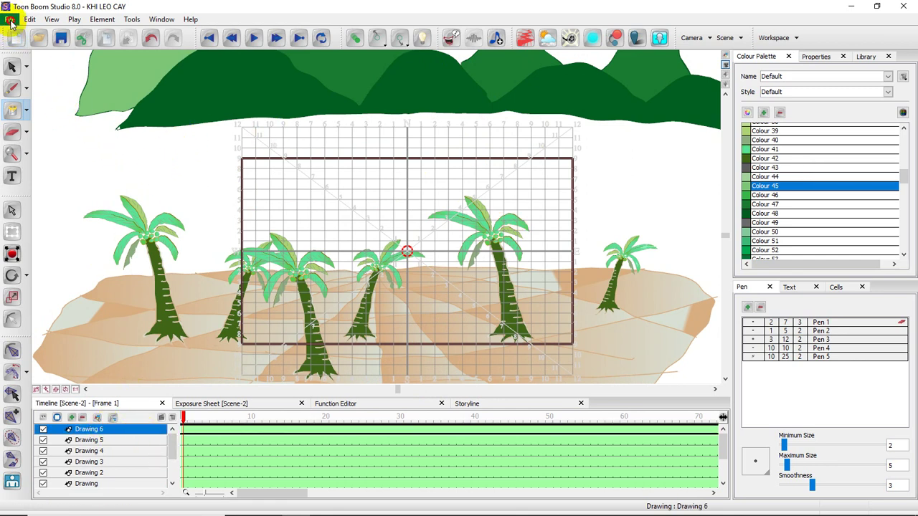
left_click(10, 19)
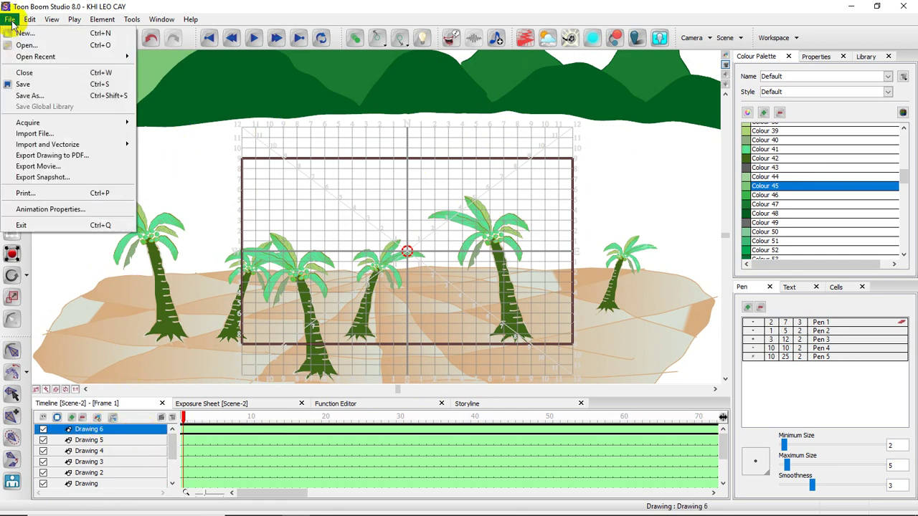
left_click(42, 136)
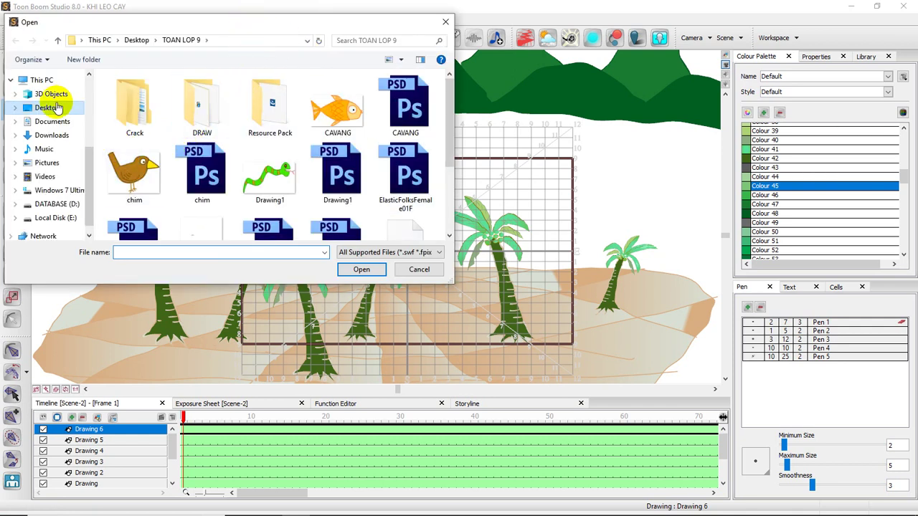
left_click(51, 108)
scroll(208, 172, "down", 5)
scroll(200, 194, "up", 2)
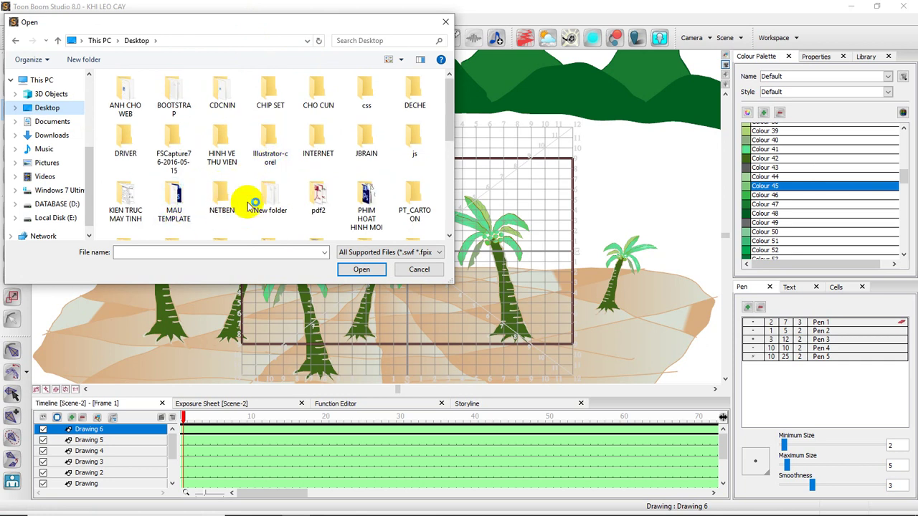
double_click(365, 201)
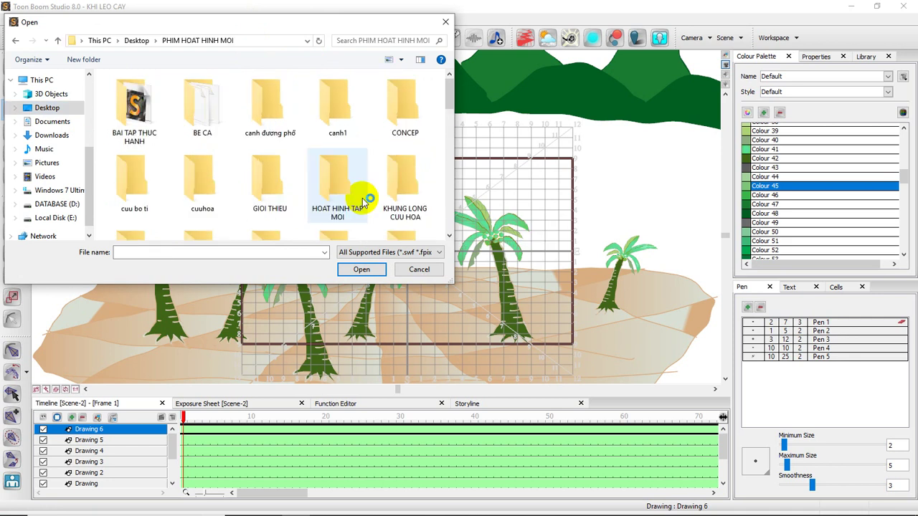
Import the songbien PDF from the folder into the scene and dismiss the import message.
scroll(351, 183, "down", 2)
scroll(351, 184, "down", 1)
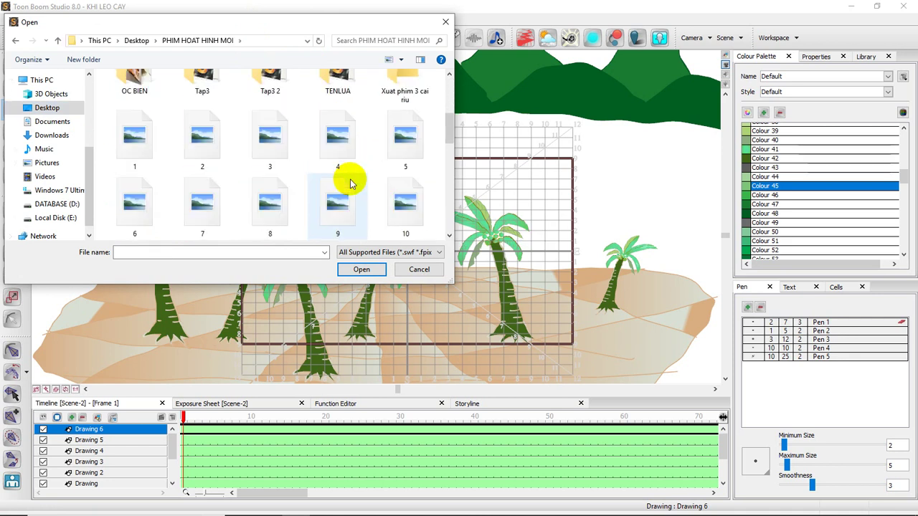
scroll(351, 183, "down", 4)
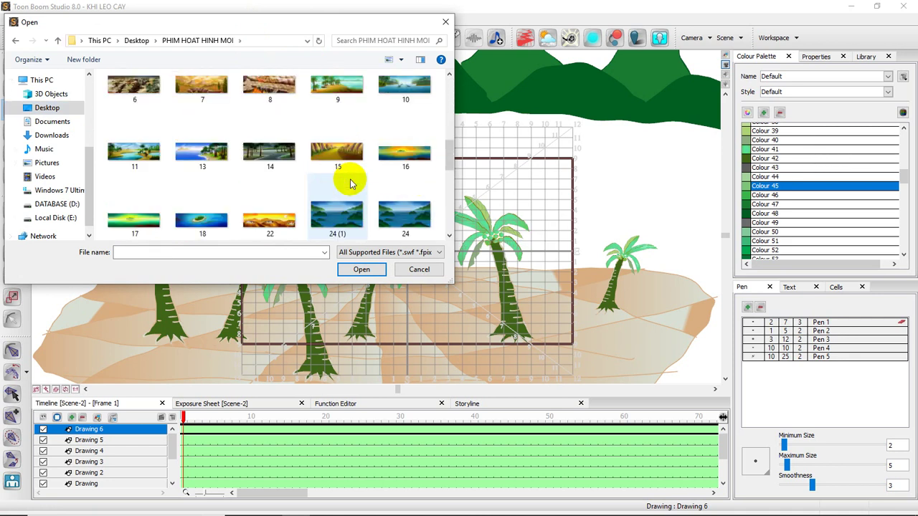
scroll(350, 184, "down", 2)
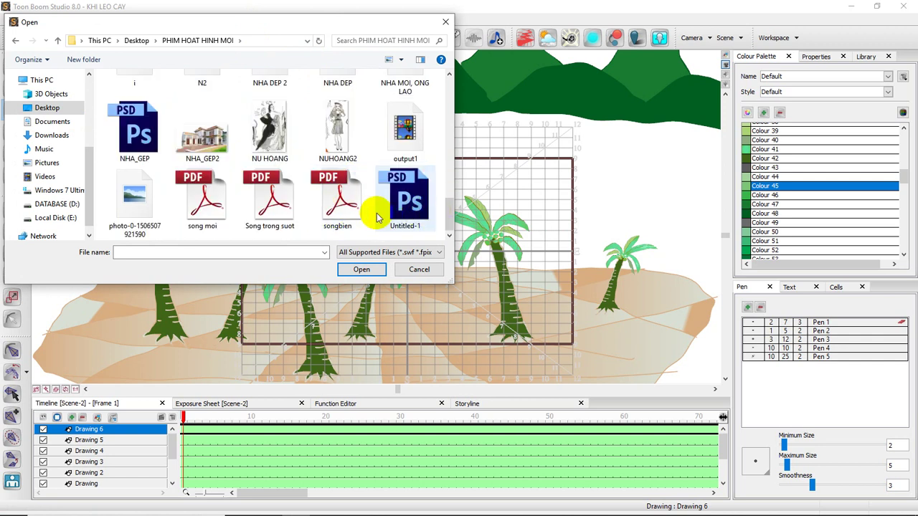
left_click(350, 209)
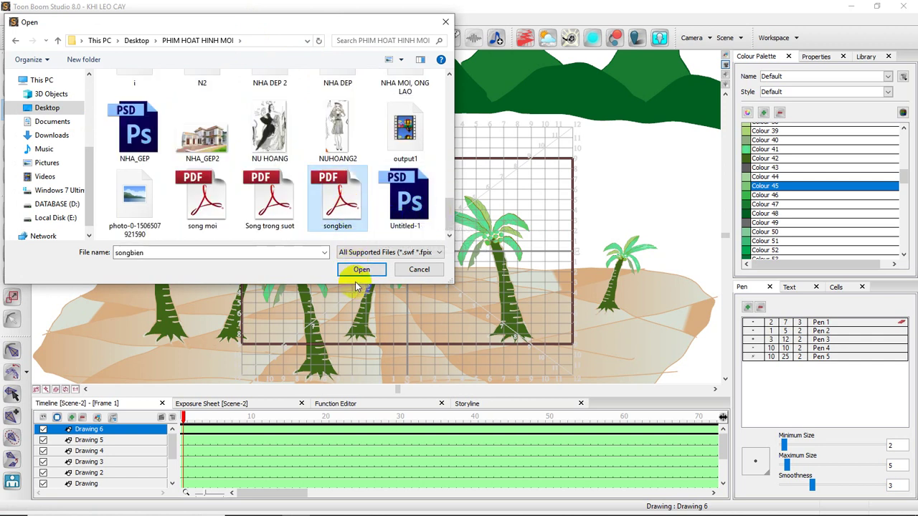
left_click(359, 275)
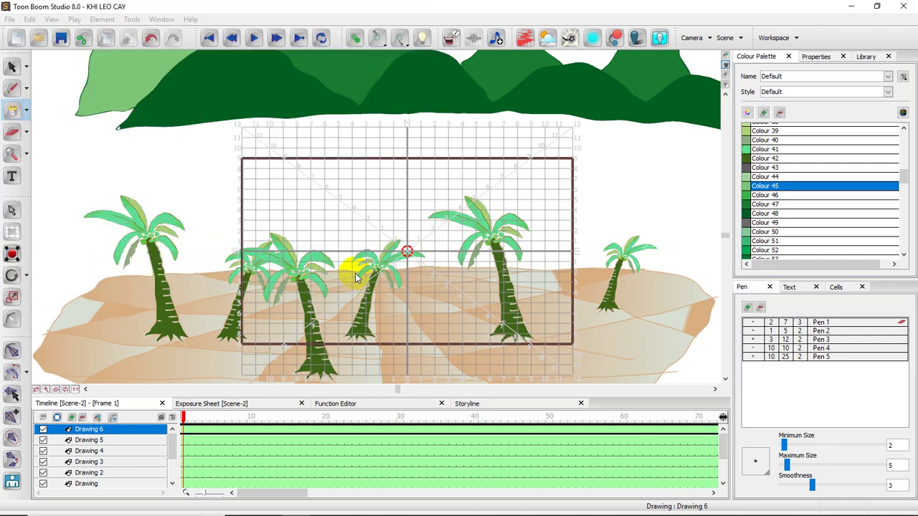
left_click(477, 281)
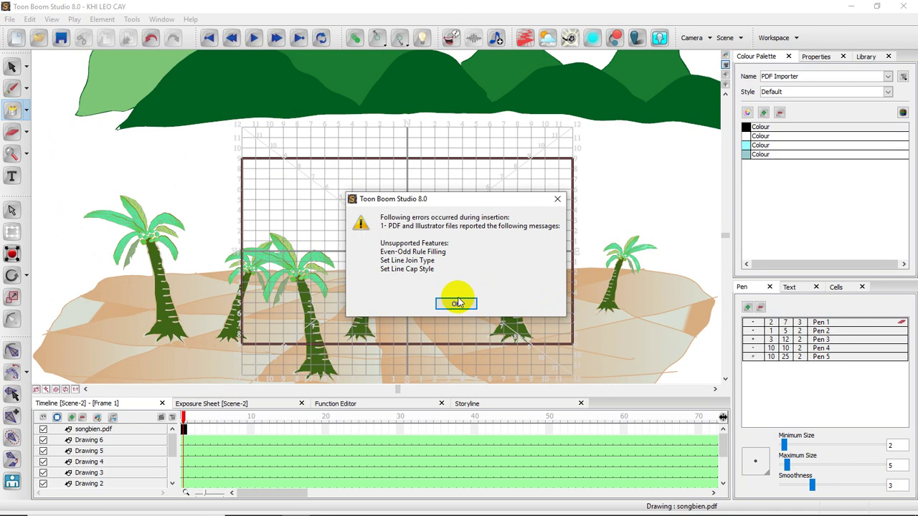
left_click(456, 304)
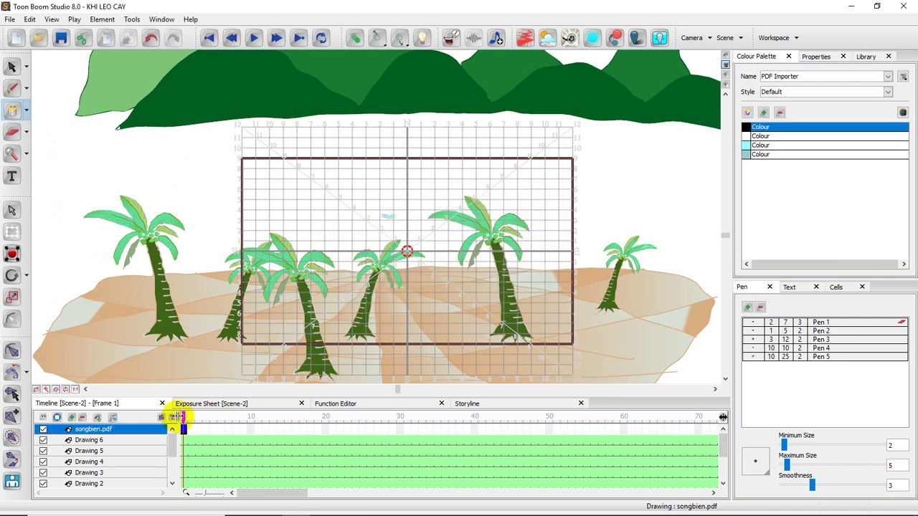
Select the imported wave artwork, enlarge it to about five grid squares wide, and shift it slightly left and down across the vertical centre line.
left_click(10, 68)
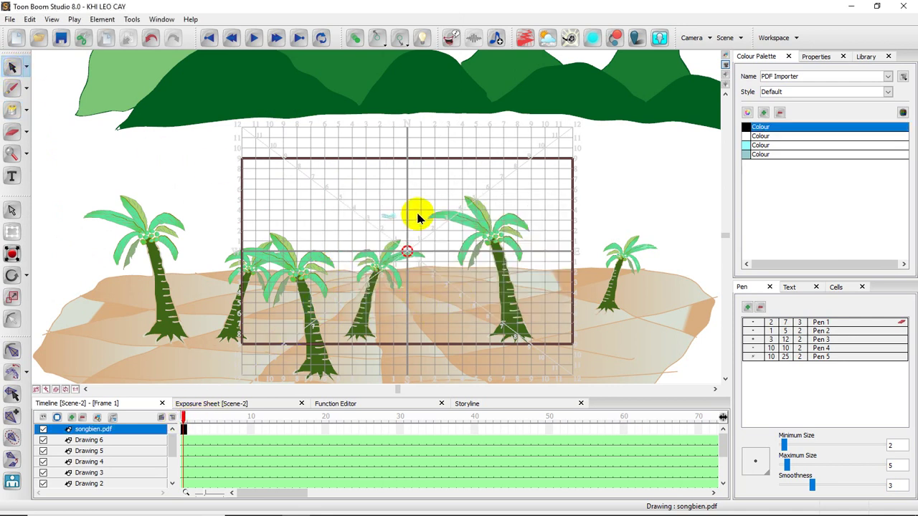
scroll(357, 201, "up", 2)
scroll(409, 251, "down", 1)
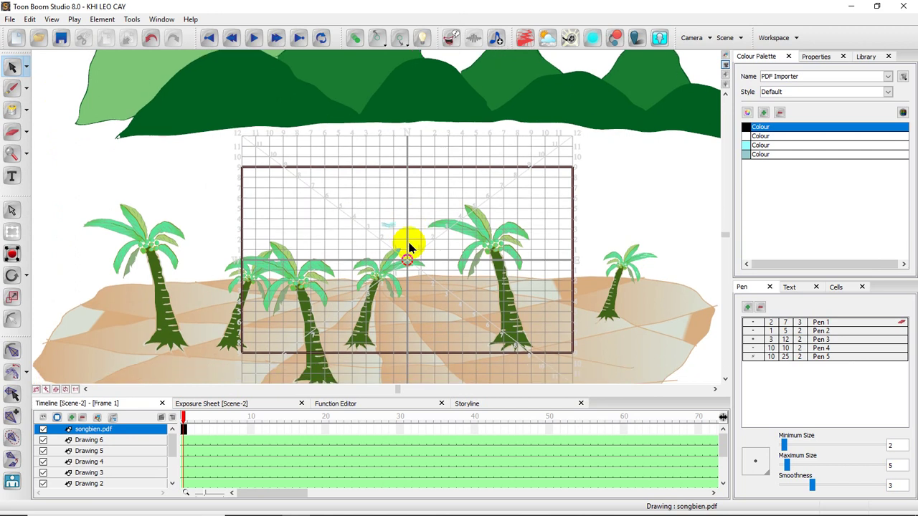
key("2")
key("2")
key("2")
left_click_drag(370, 214, 453, 273)
scroll(436, 251, "up", 2)
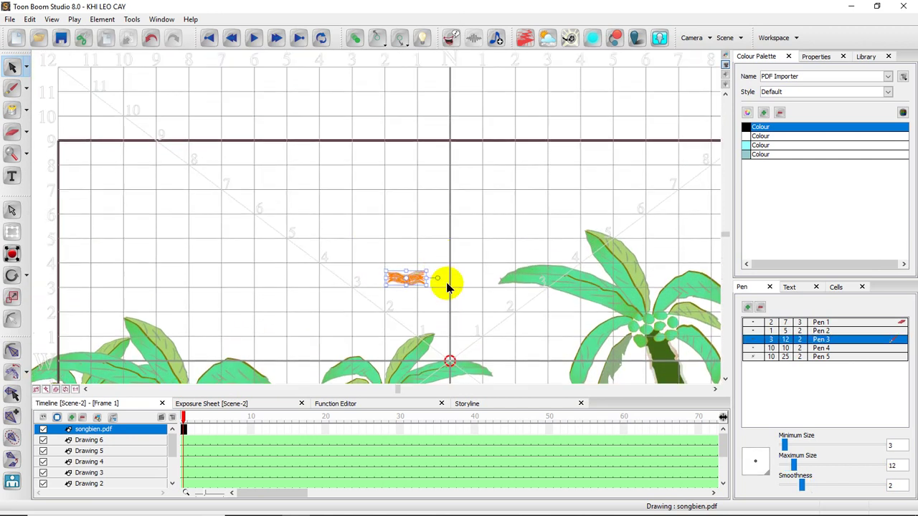
scroll(446, 283, "down", 2)
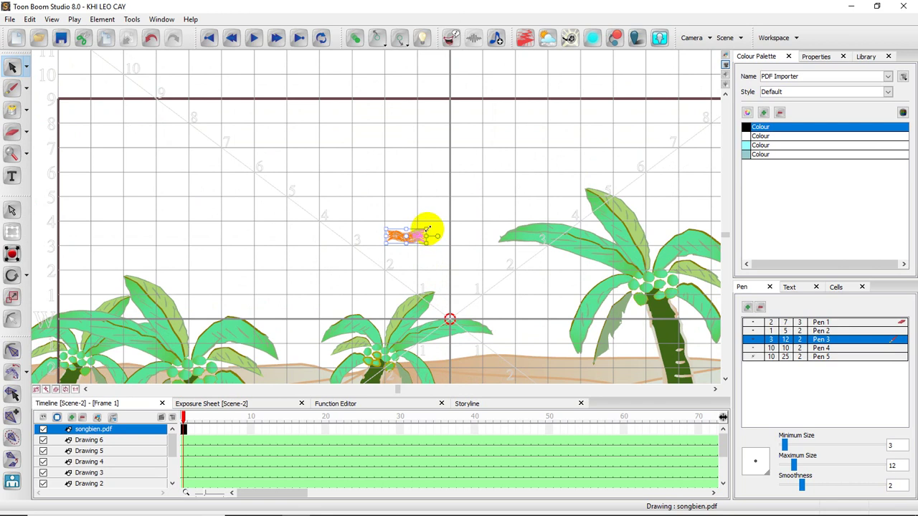
left_click_drag(428, 228, 557, 197)
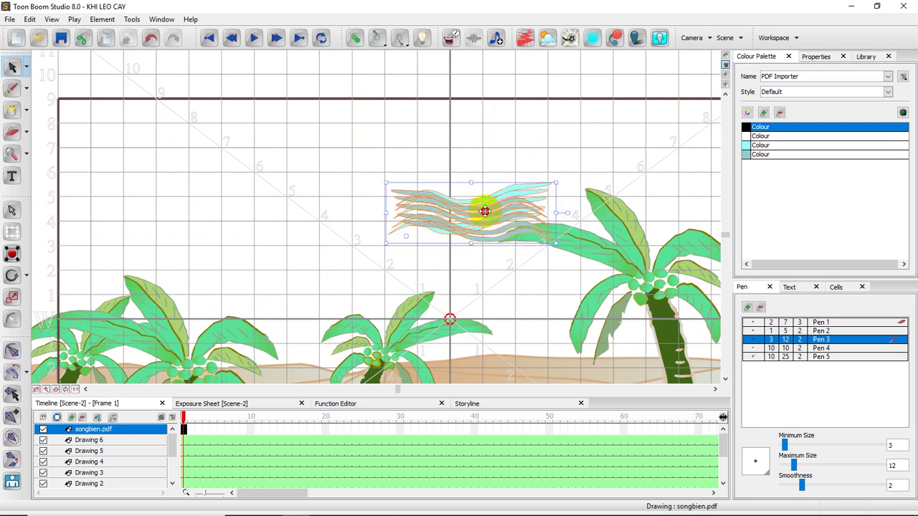
mouse_move(484, 212)
left_mouse_down()
mouse_move(434, 214)
mouse_move(443, 229)
left_mouse_up()
left_click(435, 151)
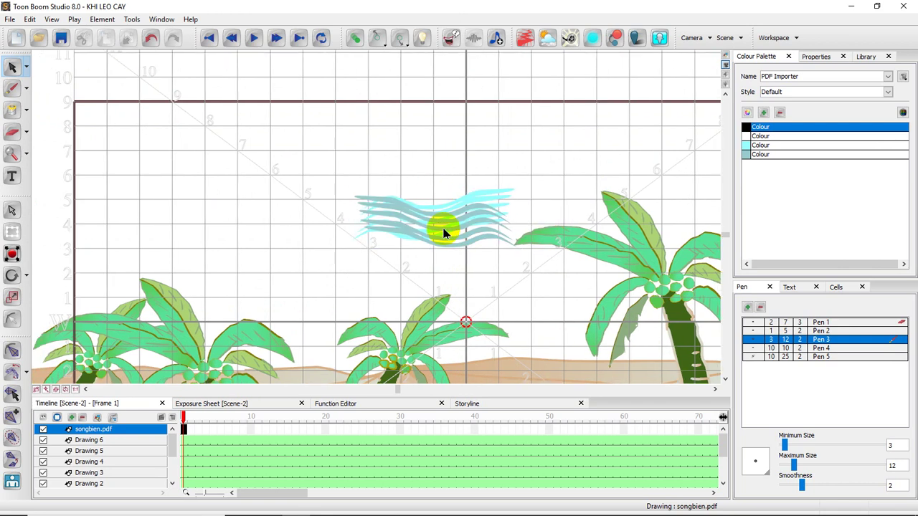
Examine the imported wave artwork's strokes up close and its size against the palms, sand and mountains.
key("alt+b")
scroll(444, 228, "up", 5)
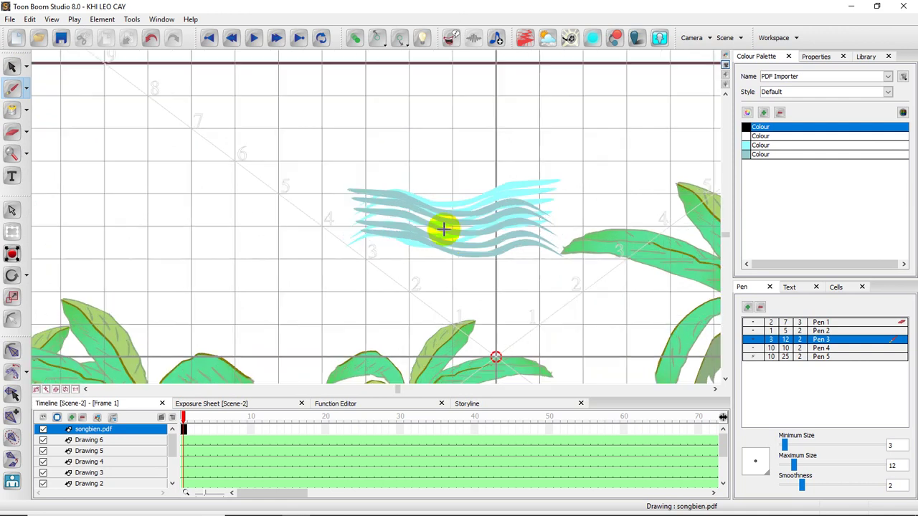
left_click_drag(591, 205, 425, 214)
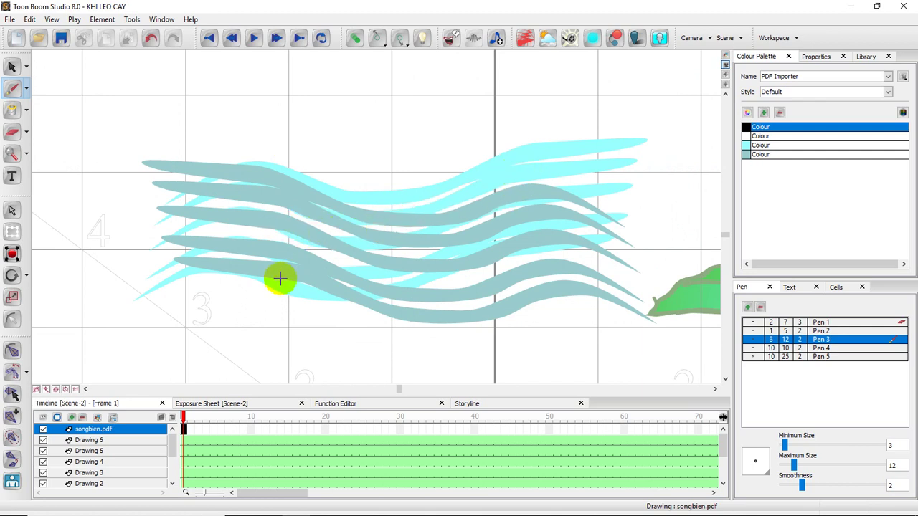
scroll(477, 268, "down", 2)
scroll(451, 273, "up", 2)
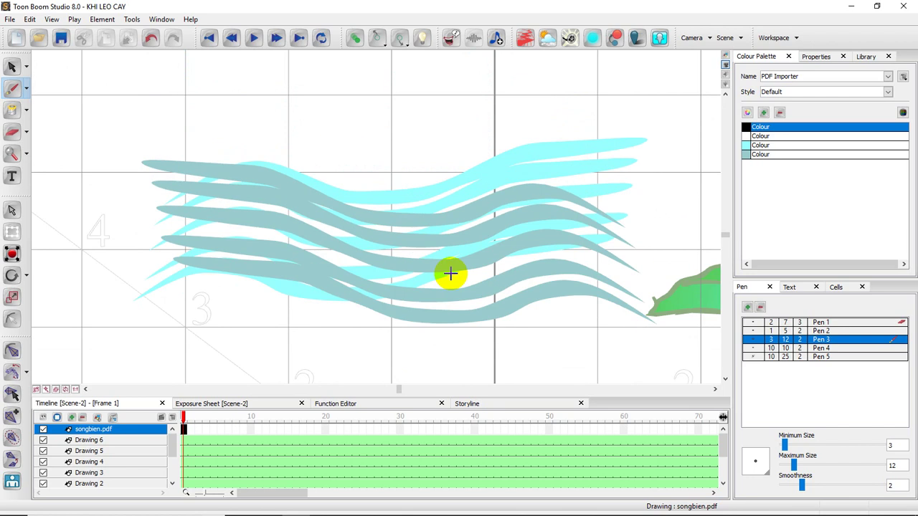
key("x")
key("x")
key("x")
key("x")
key("x")
key("x")
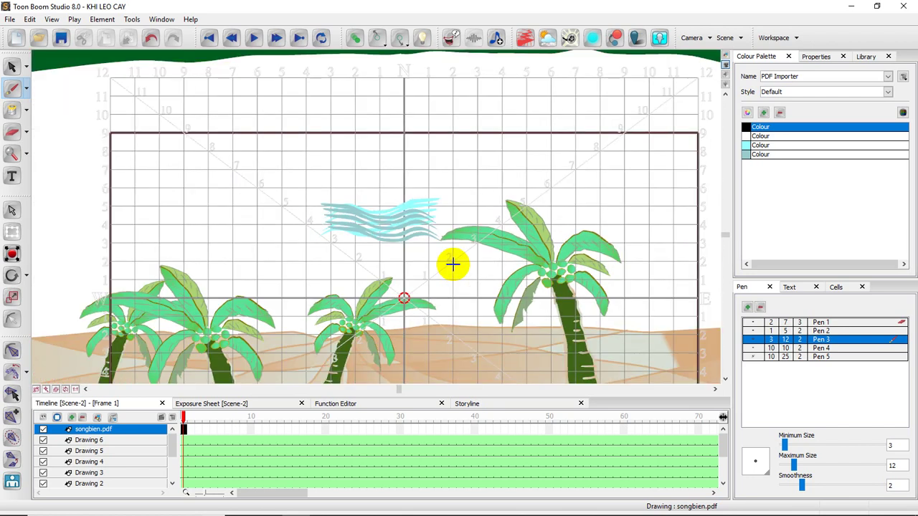
left_click_drag(480, 184, 492, 222)
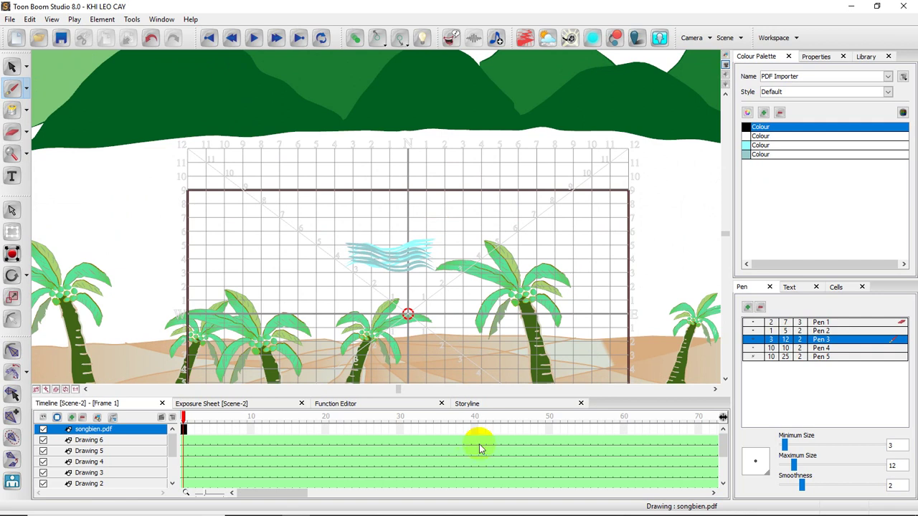
Extend the songbien.pdf element's exposure to frame 478 to match the other elements.
left_click_drag(260, 493, 707, 496)
left_click(707, 430)
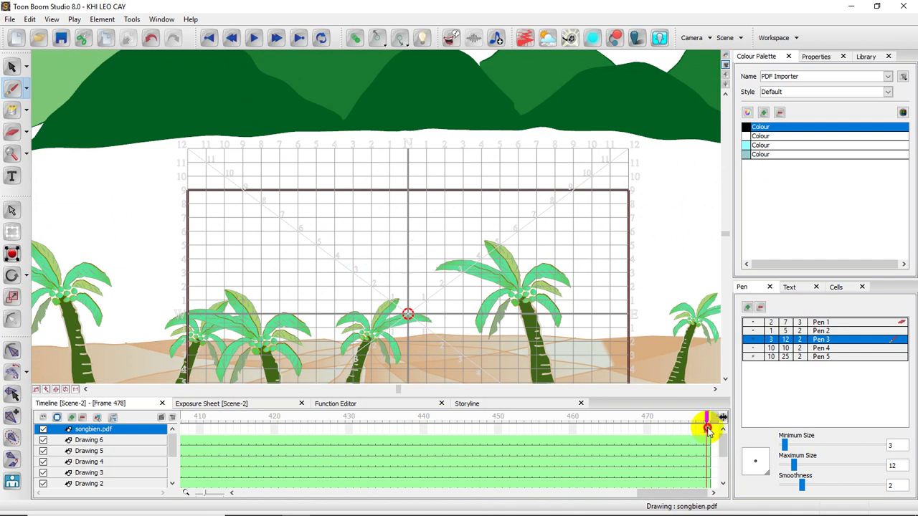
right_click(709, 430)
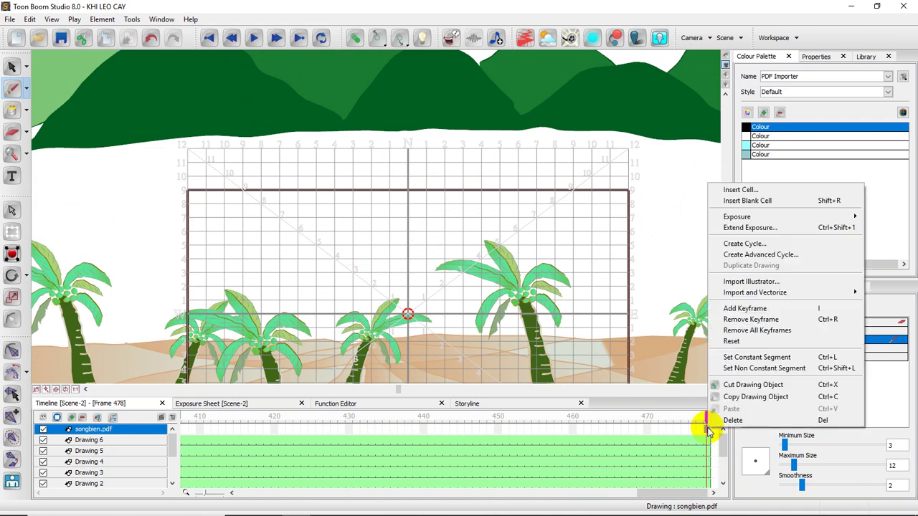
left_click(717, 228)
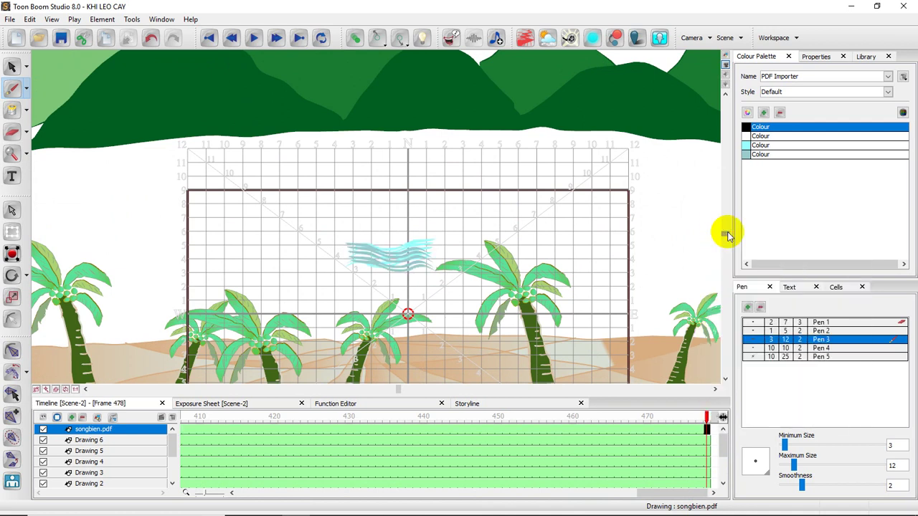
left_click_drag(654, 495, 225, 488)
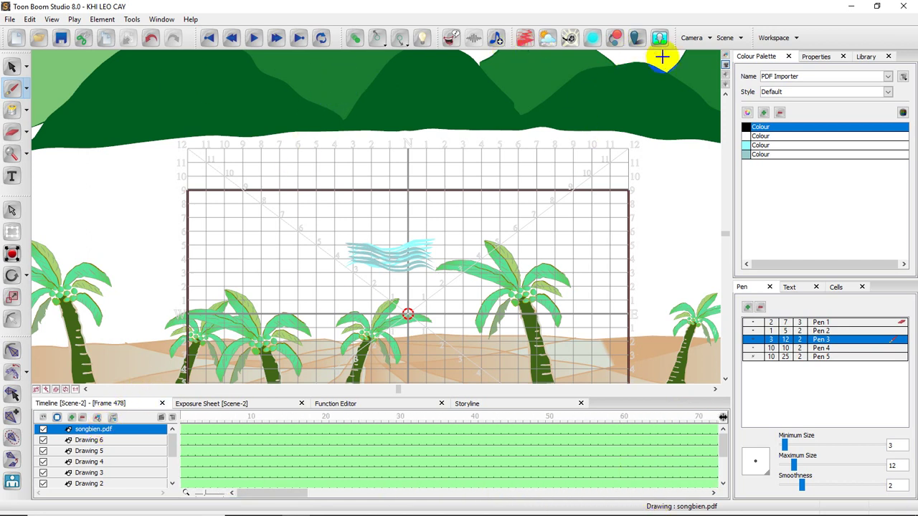
Add a nature effect element starting at frame 1, try its cloud preset, and widen the effect's properties area.
left_click(547, 39)
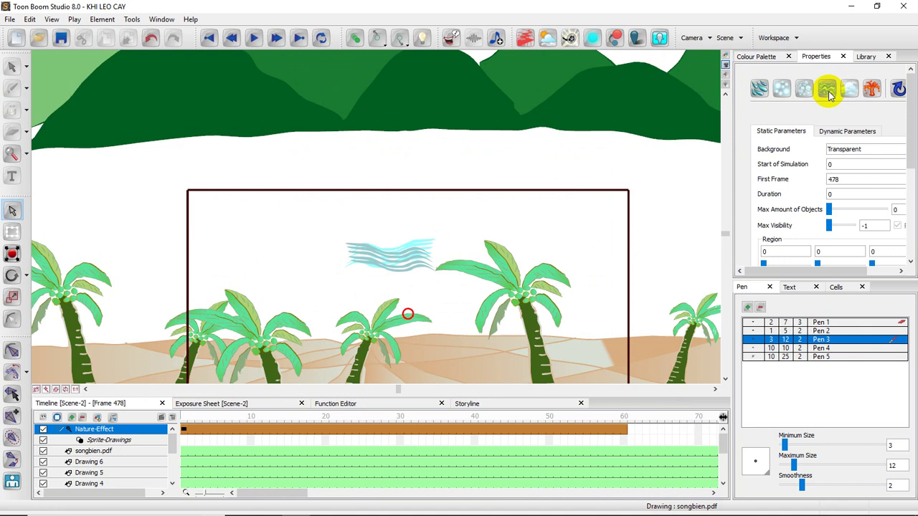
left_click(184, 430)
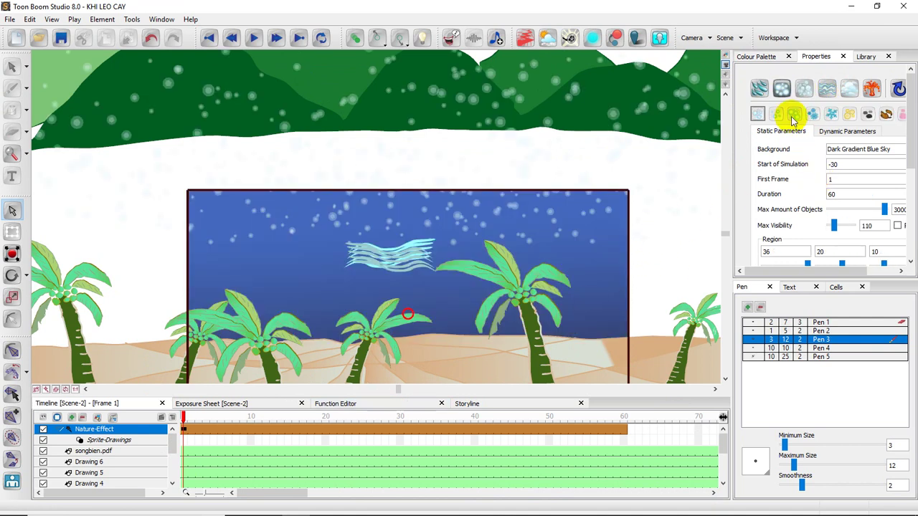
left_click(850, 88)
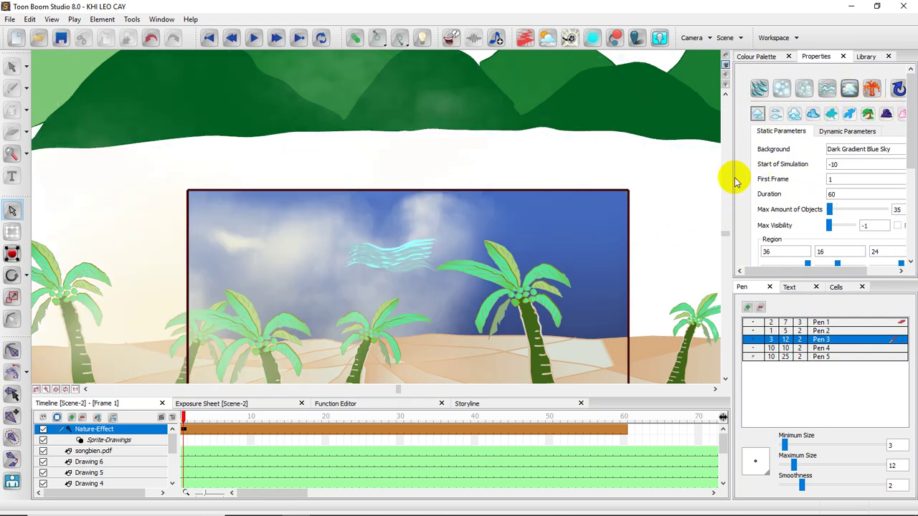
left_click_drag(730, 178, 666, 170)
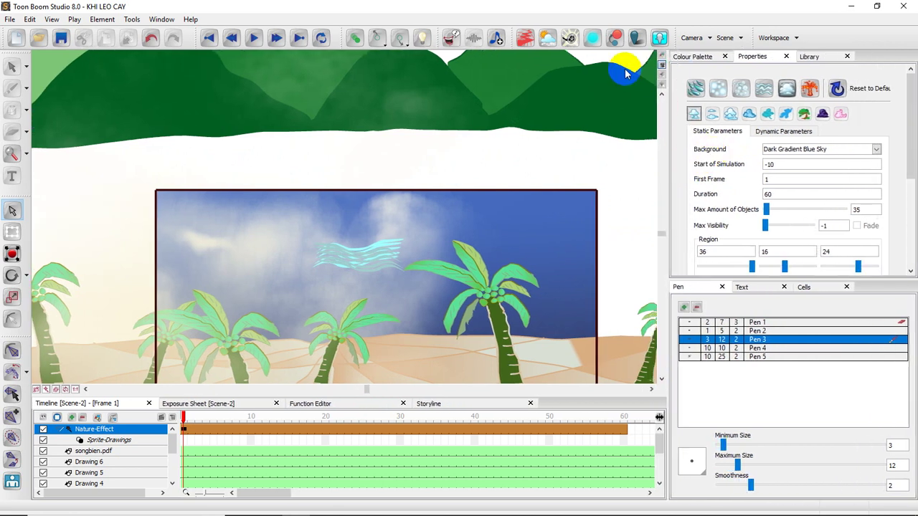
Change the nature effect to the second preset of the wave category and set its background to Transparent.
left_click(759, 91)
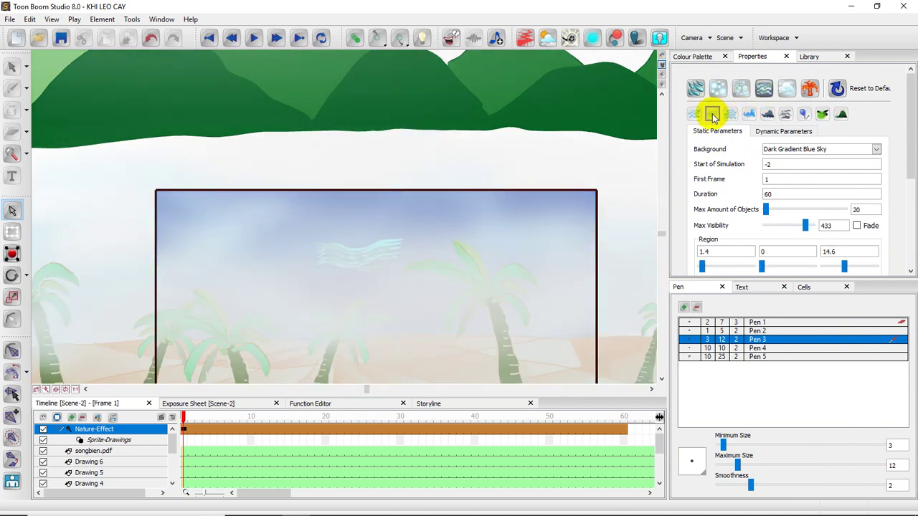
scroll(714, 116, "down", 3)
scroll(714, 116, "up", 3)
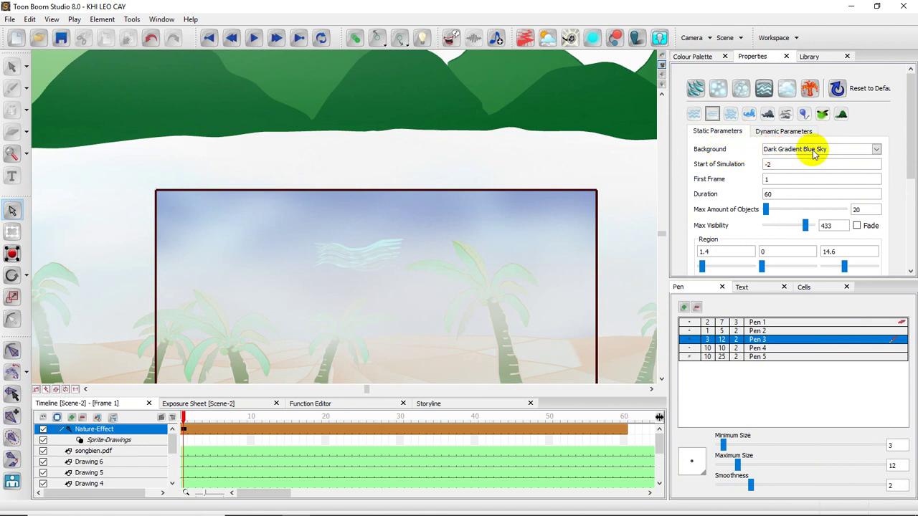
left_click(876, 150)
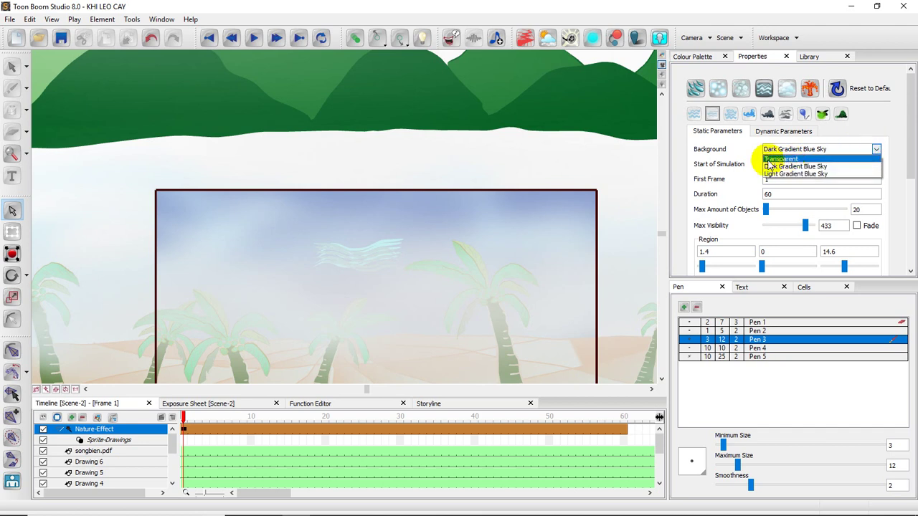
left_click(770, 159)
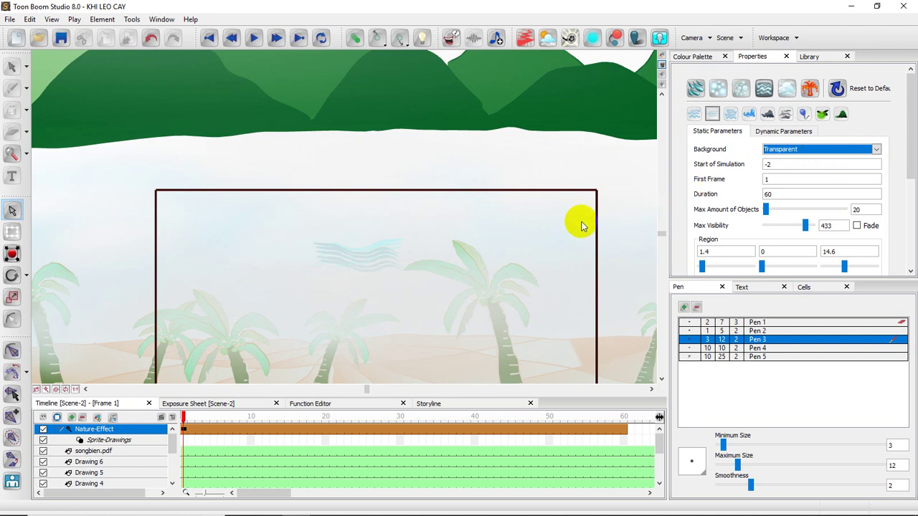
Play the scene to preview the transparent nature effect over the whole beach and stop the playback.
scroll(467, 233, "down", 1)
scroll(466, 232, "down", 1)
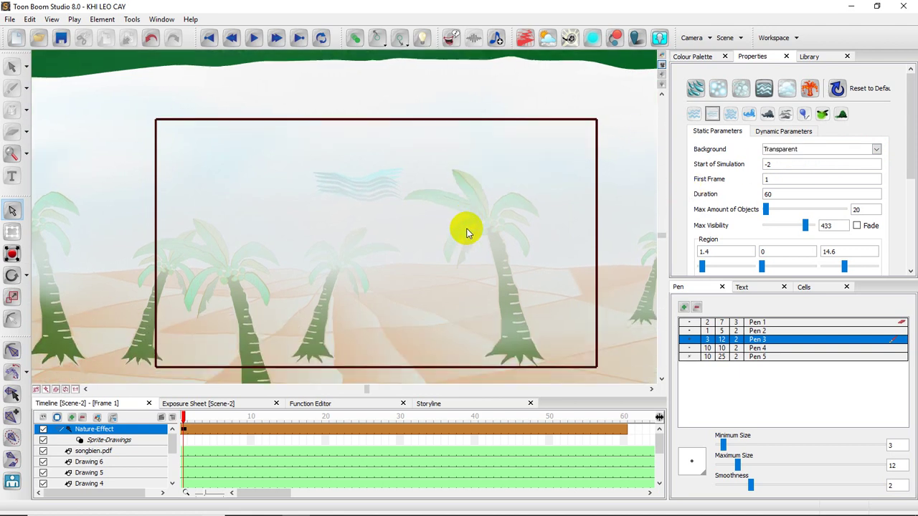
scroll(466, 232, "down", 2)
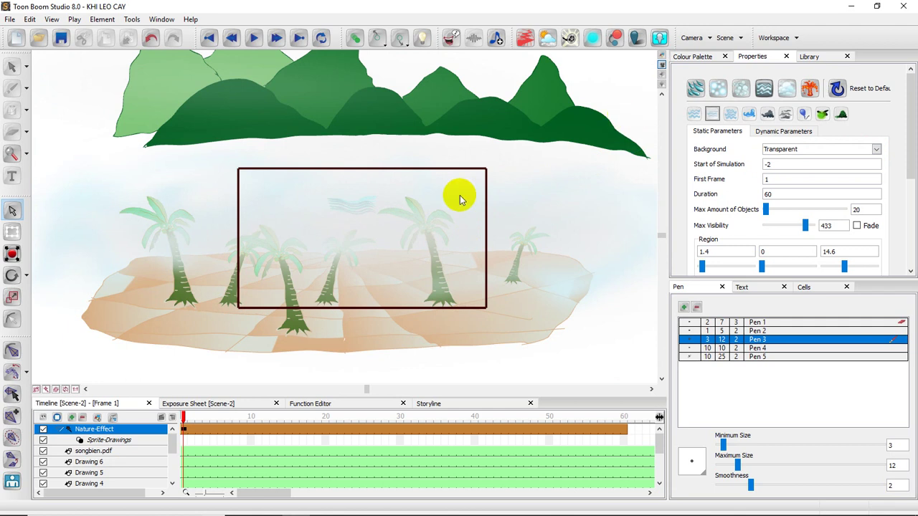
right_click(223, 119)
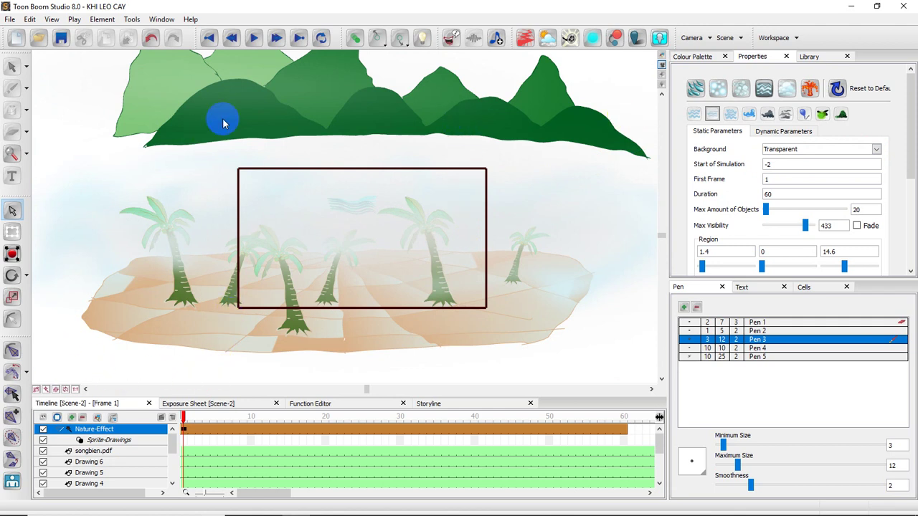
left_click(255, 39)
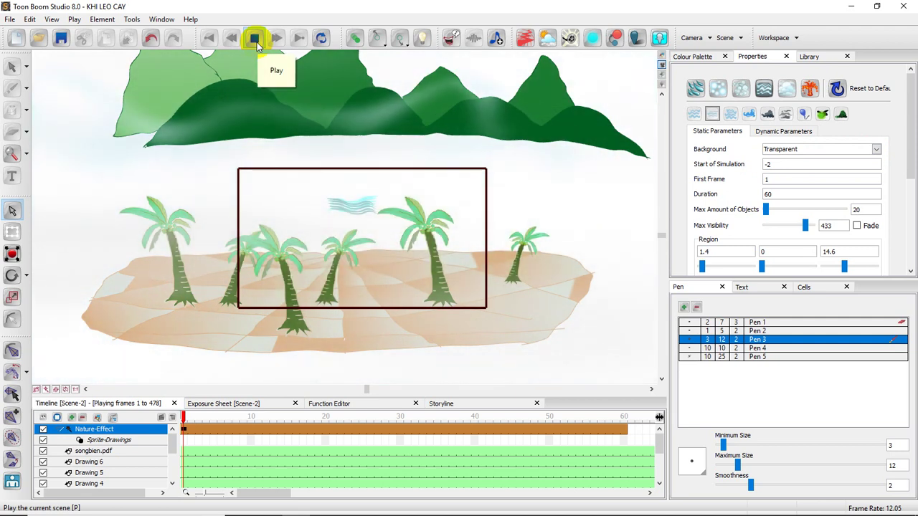
left_click(255, 40)
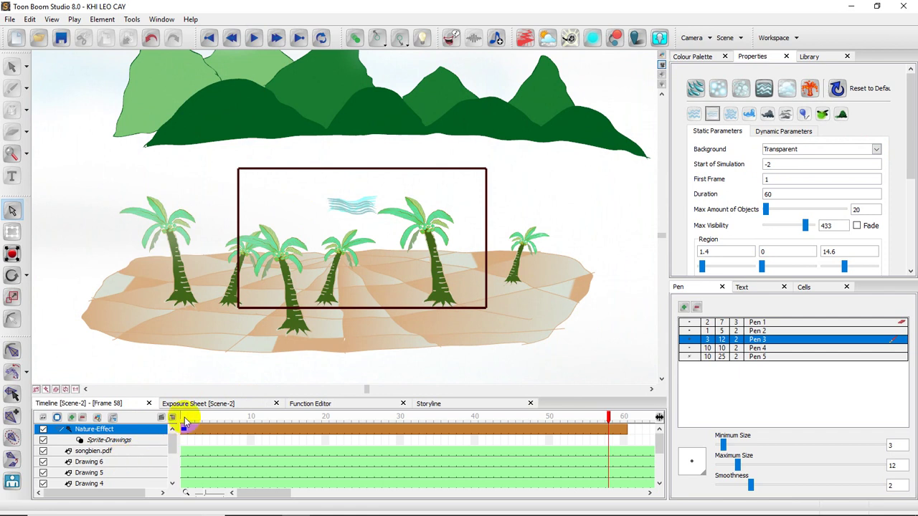
Enlarge the timeline to list more elements and nest songbien.pdf under the effect's Sprite-Drawings.
left_click_drag(210, 395, 200, 333)
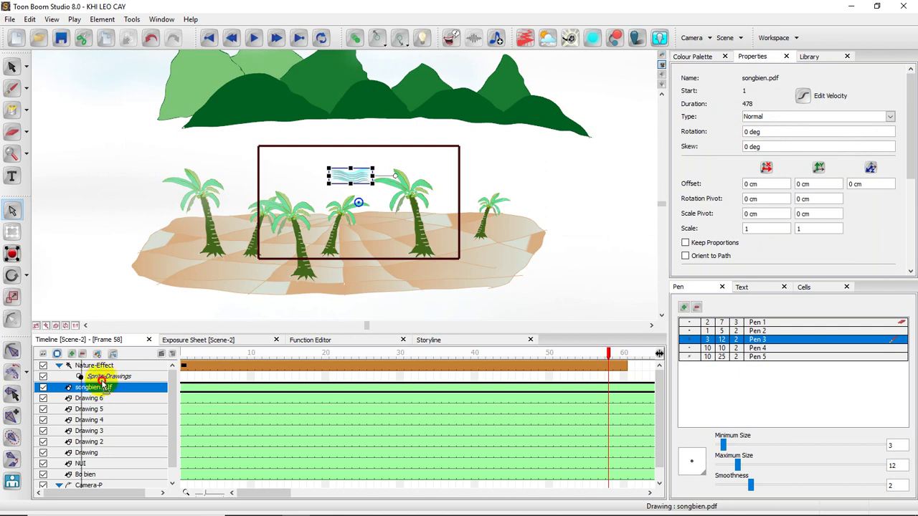
left_click_drag(104, 367, 106, 380)
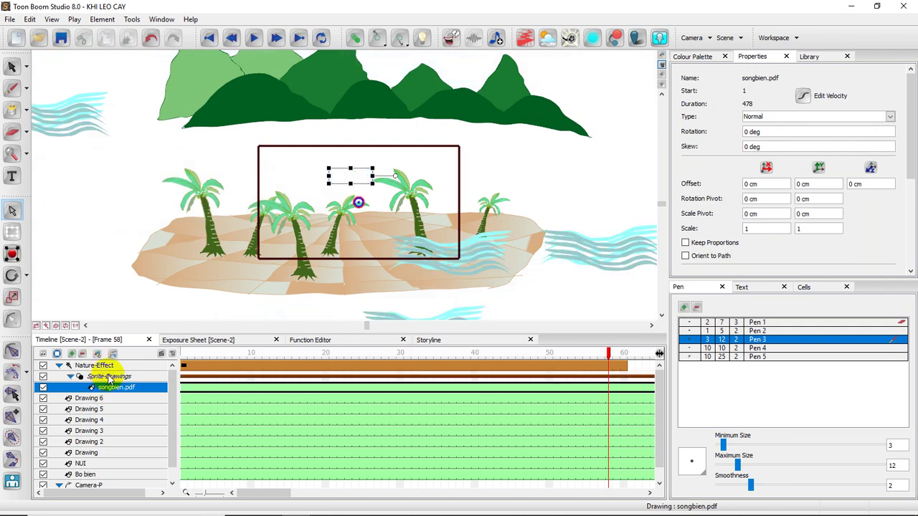
scroll(233, 305, "down", 1)
scroll(233, 306, "up", 1)
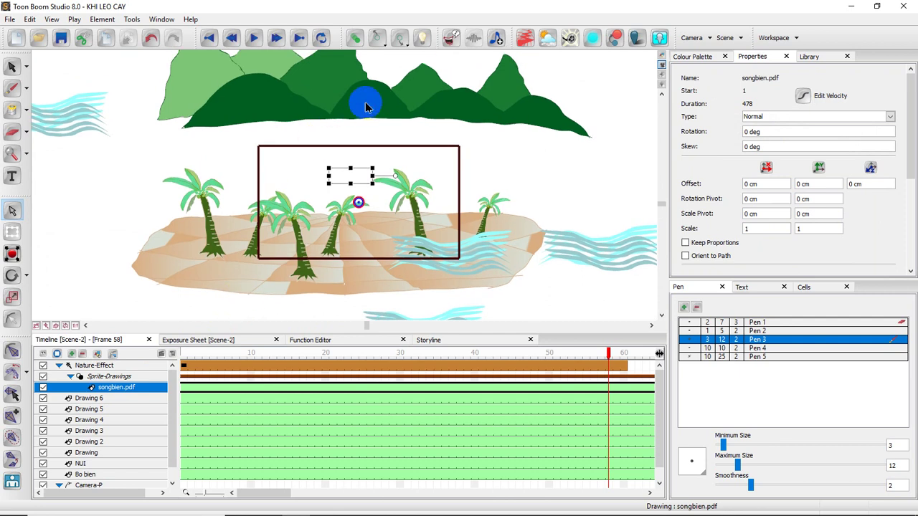
Play back the scene from frame 1 to preview the wave artwork as the nature effect's sprites.
left_click(255, 39)
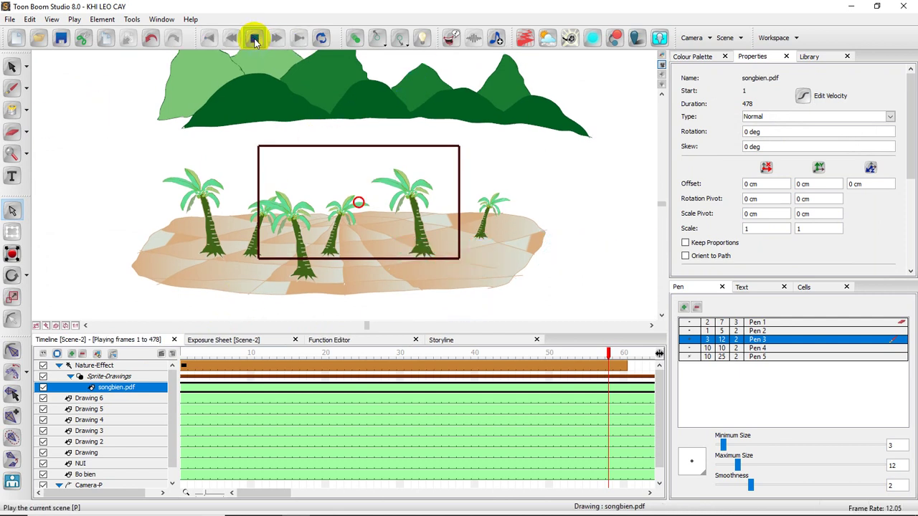
left_click(184, 366)
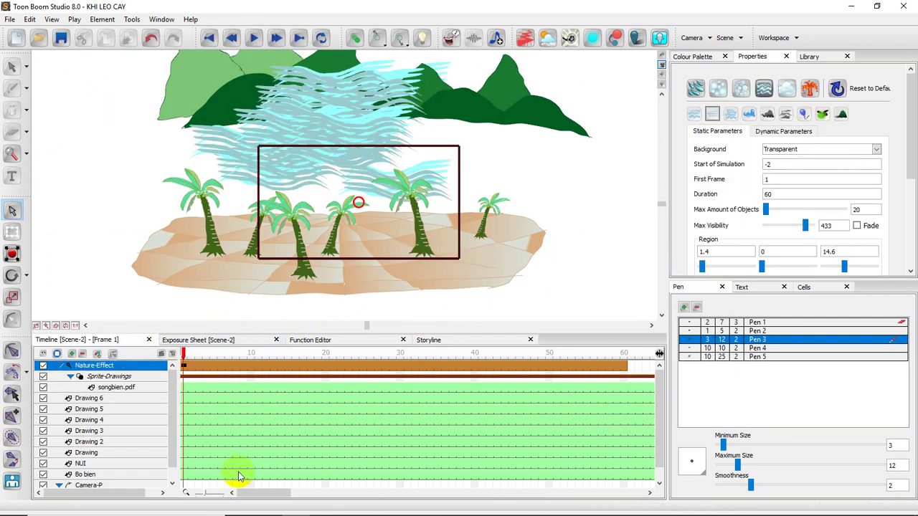
left_click(254, 39)
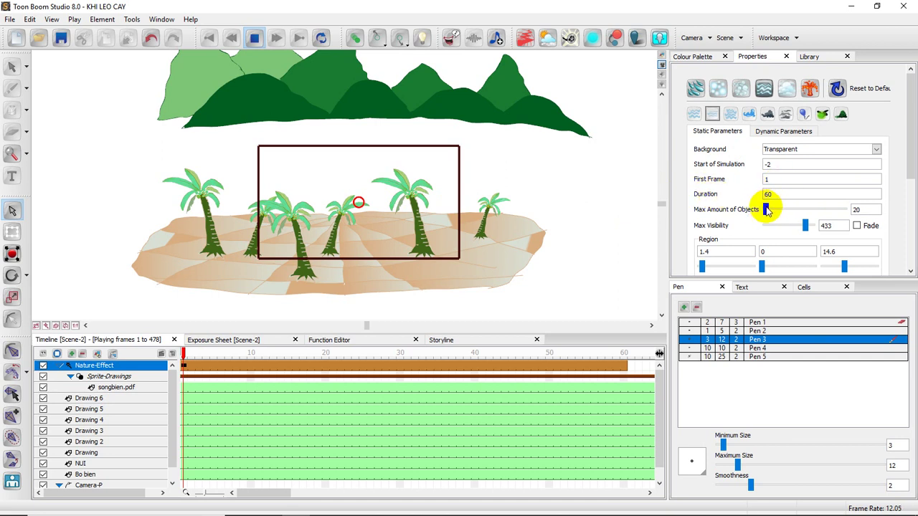
Try to raise the nature effect's maximum amount of objects to 372 during playback, and stop the playback.
mouse_move(765, 210)
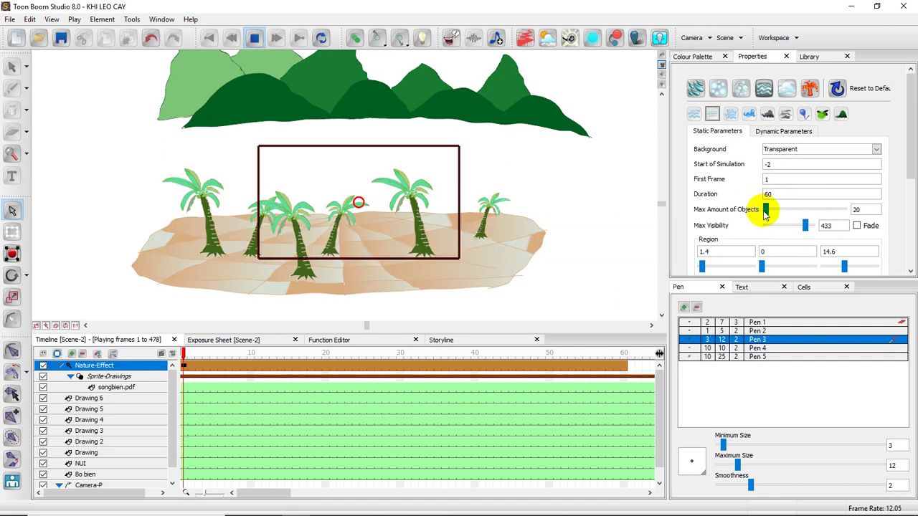
left_click(765, 209)
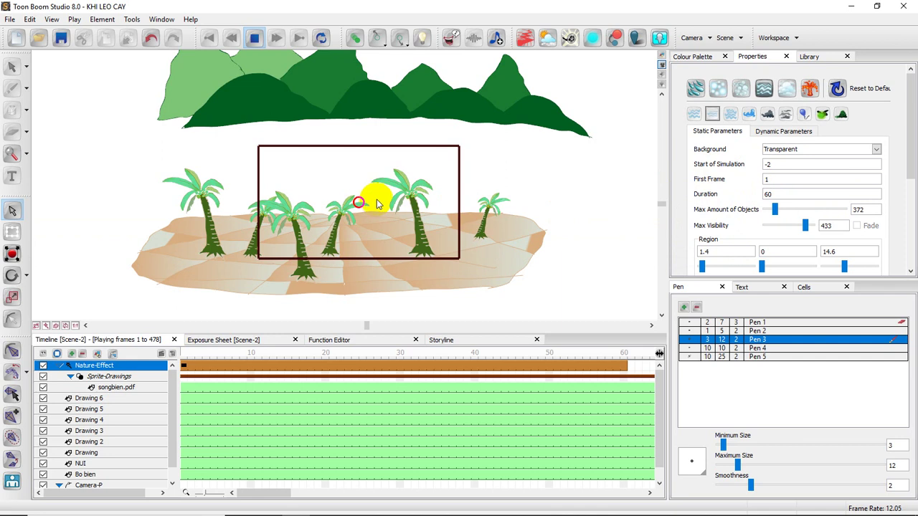
left_click(184, 367)
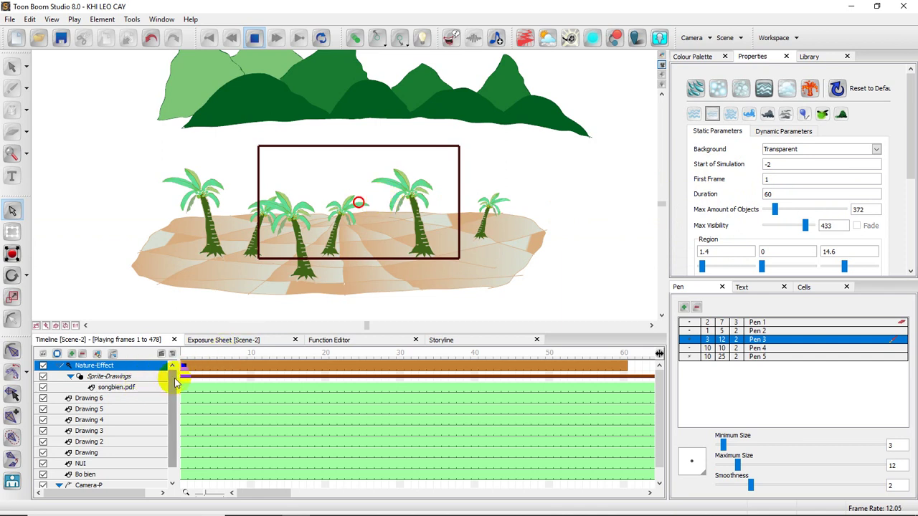
left_click(185, 370)
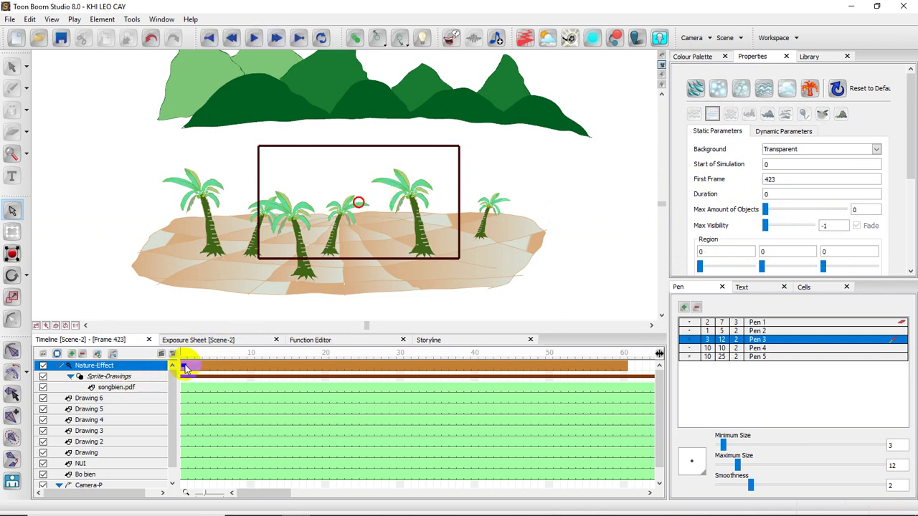
Return to the effect's first frame, replay the moving waves and stop at frame 23.
left_click(186, 364)
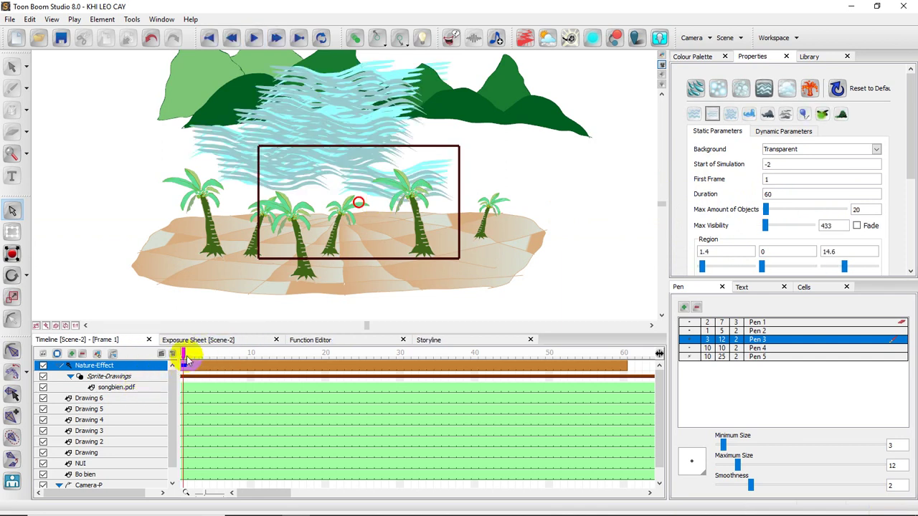
left_click(252, 39)
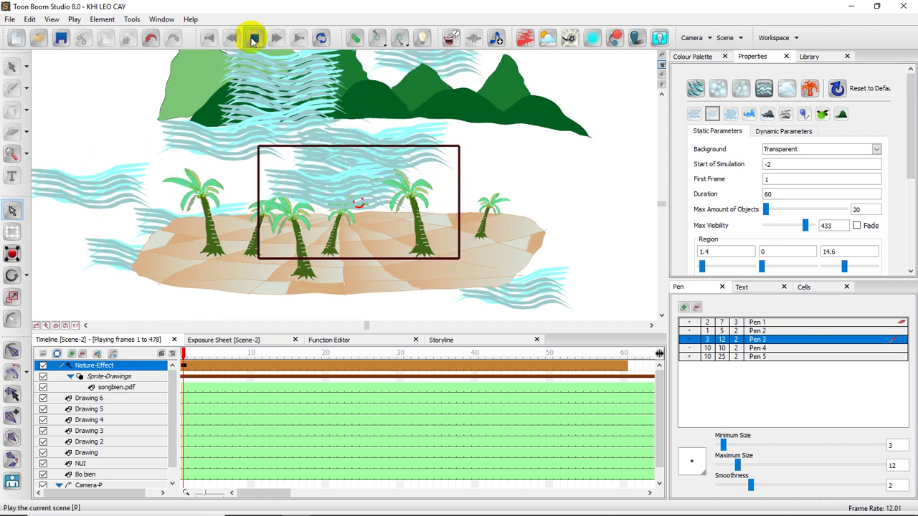
left_click(252, 39)
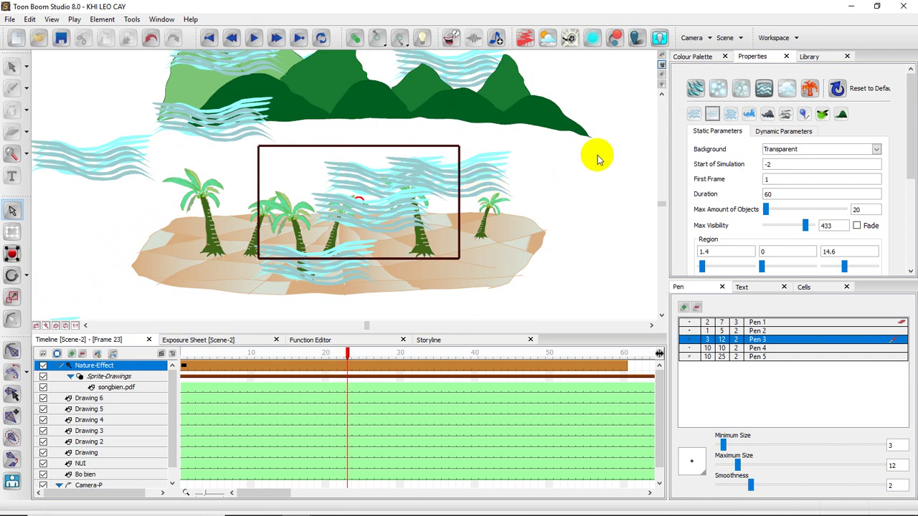
Apply the nature effect preset with the Dark Gradient Blue Sky background and 3000 objects, scrub through its early frames and return to frame 1.
left_click(695, 116)
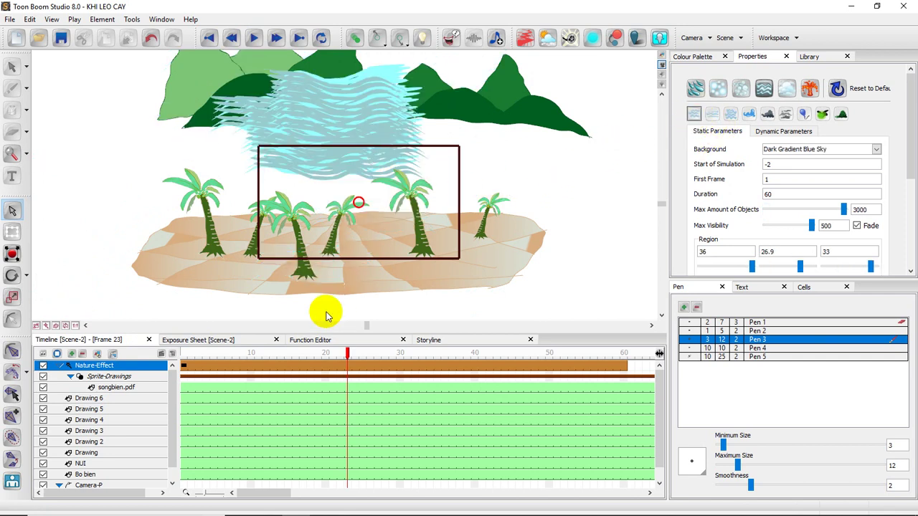
left_click(345, 362)
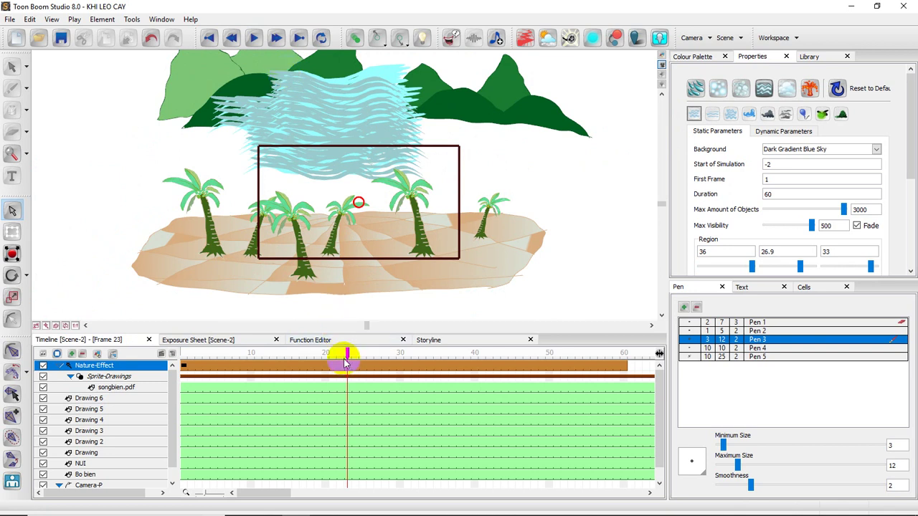
left_click_drag(346, 358, 189, 352)
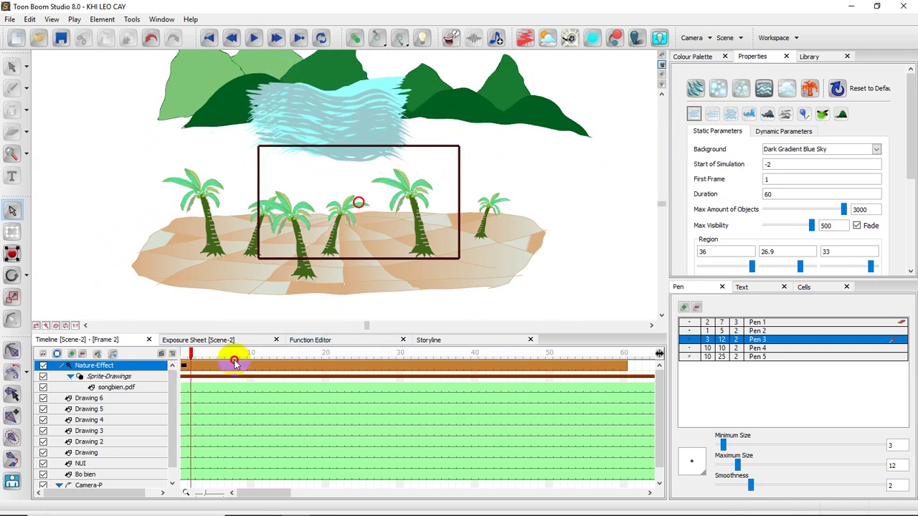
left_click(331, 363)
left_click_drag(331, 363, 193, 362)
left_click_drag(252, 499, 222, 487)
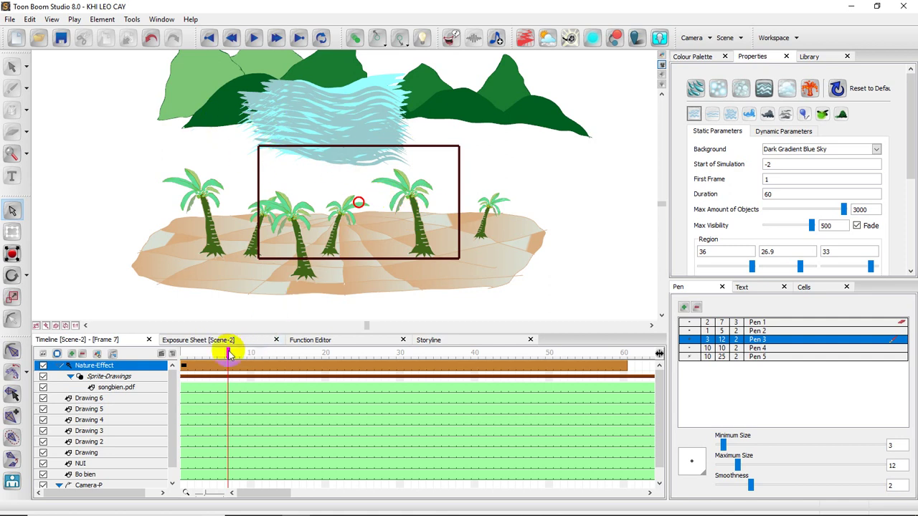
left_click_drag(228, 353, 184, 353)
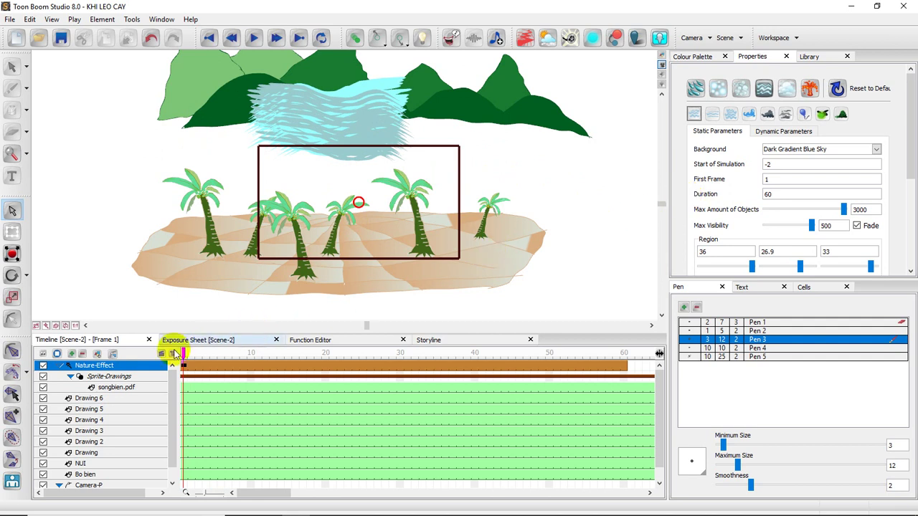
Collapse the Nature-Effect element and add one new Drawing element named MAT NUOC.
left_click(61, 367)
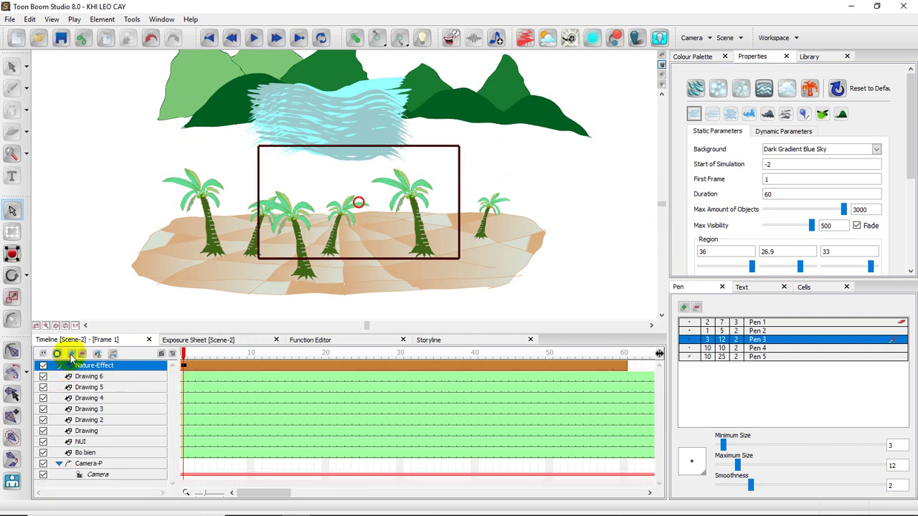
left_click(71, 354)
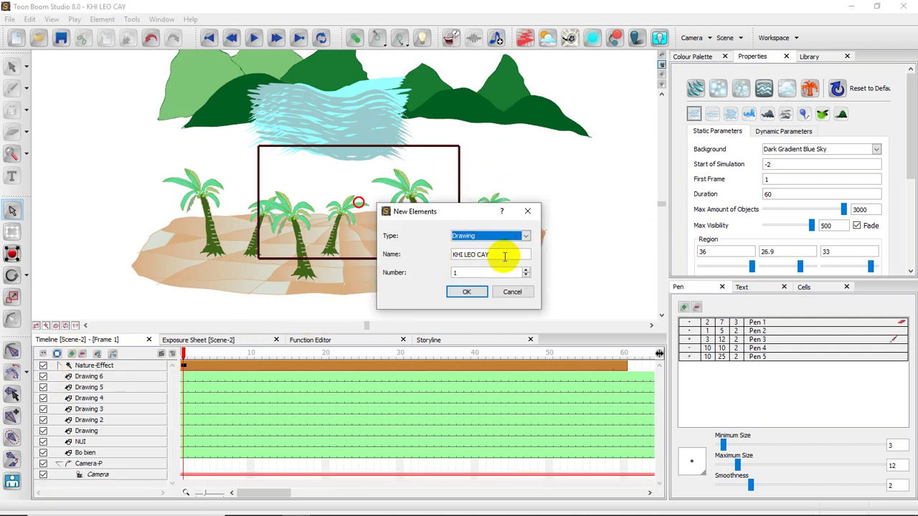
key("Tab")
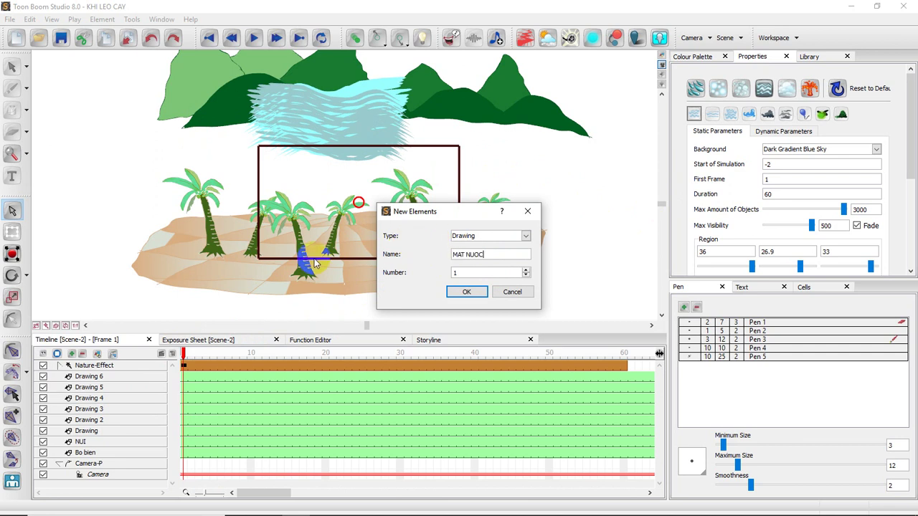
key("Return")
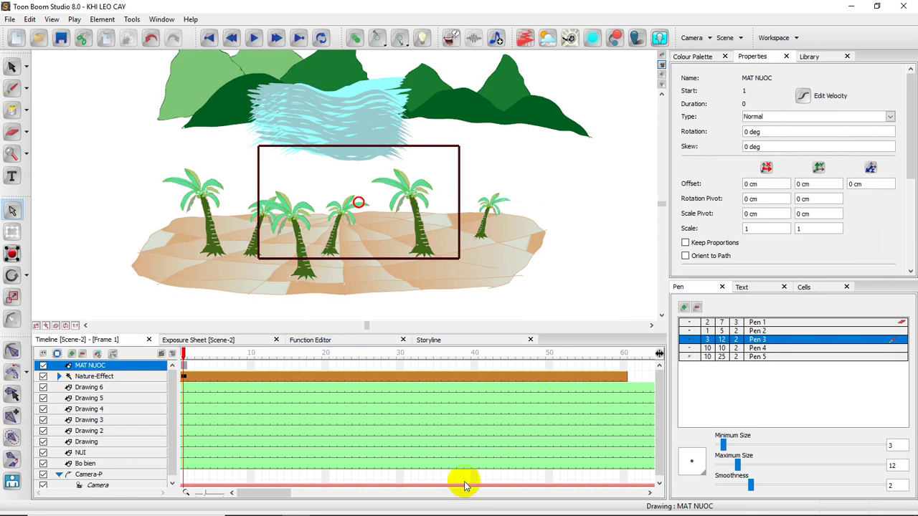
Try to extend the exposure of the empty MAT NUOC element to frame 478.
left_click_drag(279, 492, 652, 501)
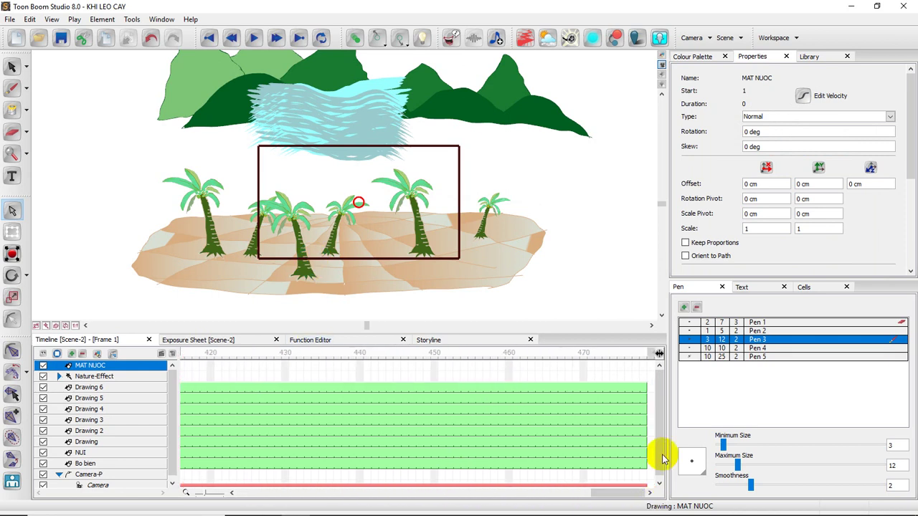
left_click(645, 367)
right_click(644, 366)
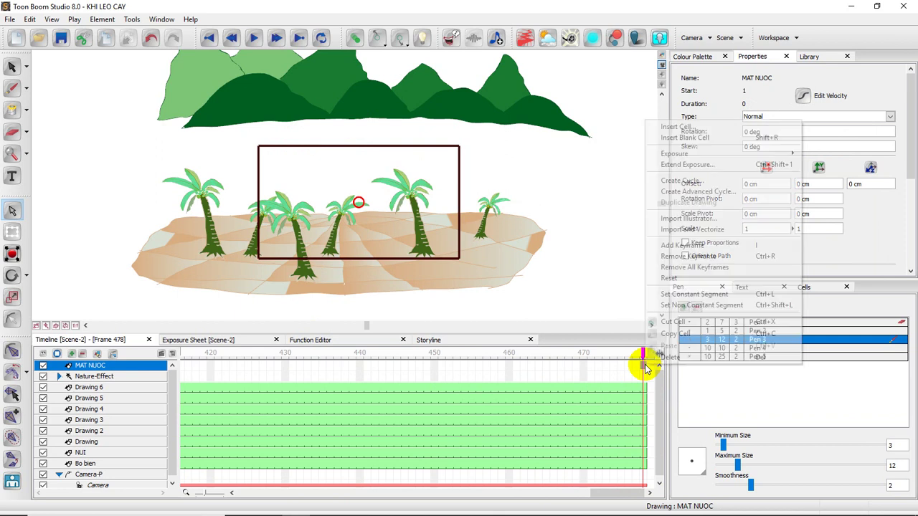
left_click(678, 165)
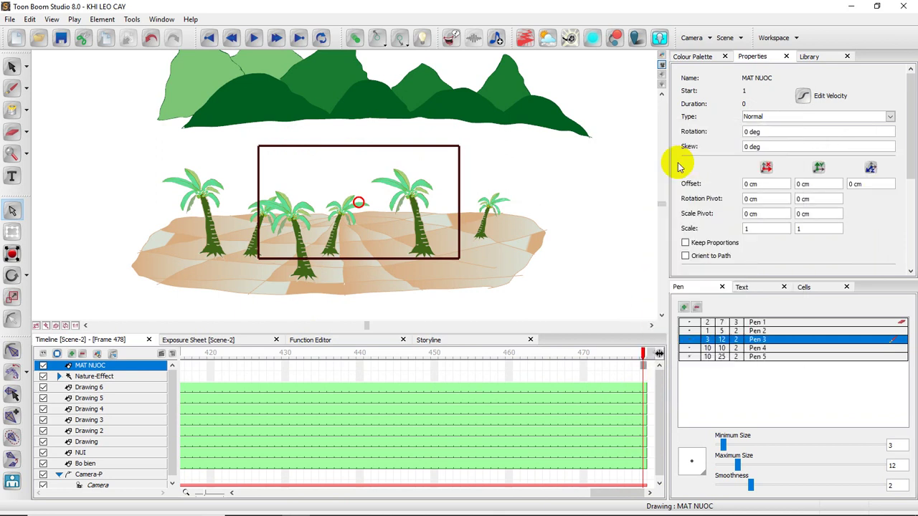
Insert a cell into the MAT NUOC element at frame 1.
left_click_drag(599, 494, 184, 488)
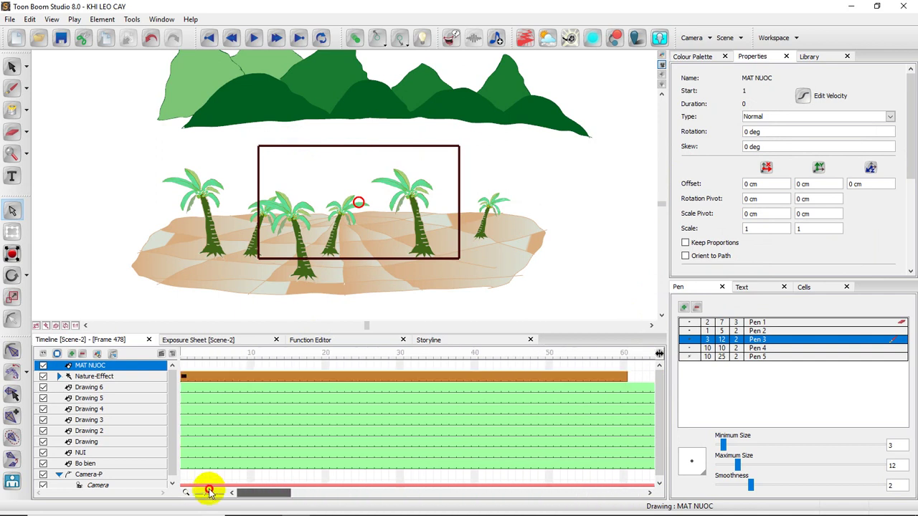
right_click(184, 368)
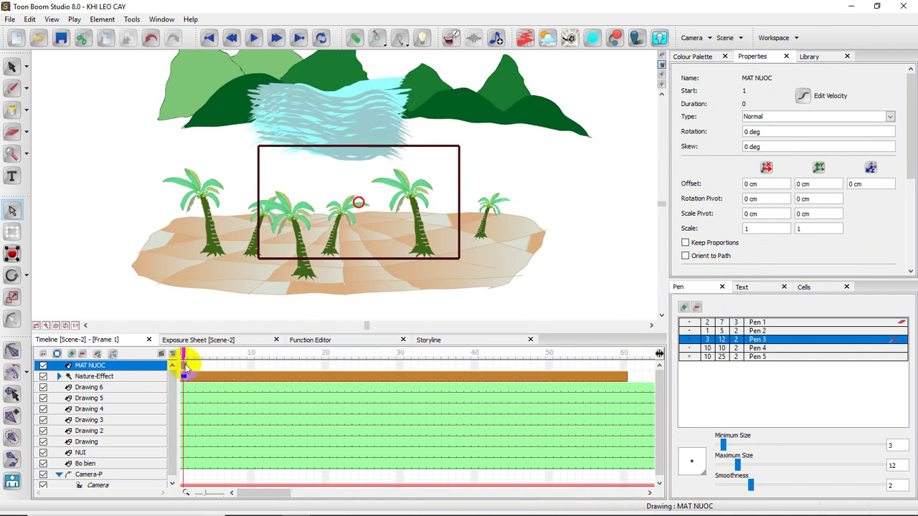
left_click(208, 126)
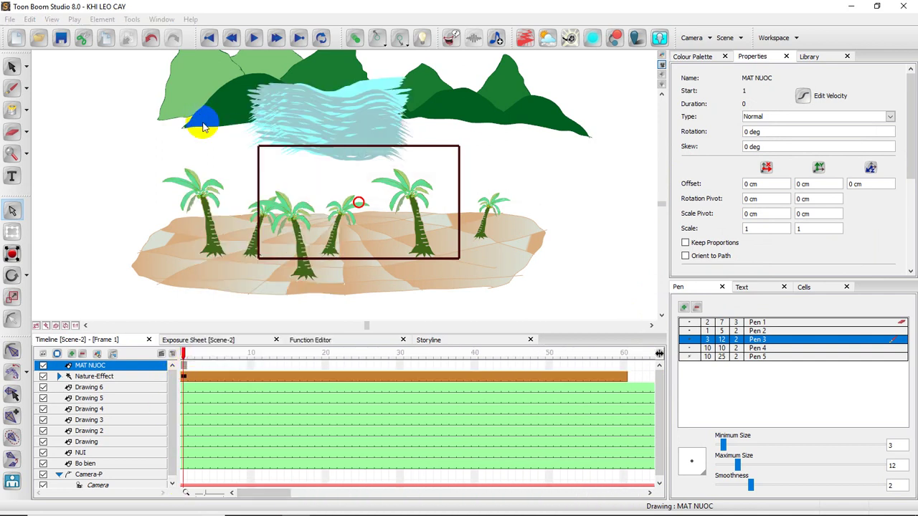
left_click(444, 317)
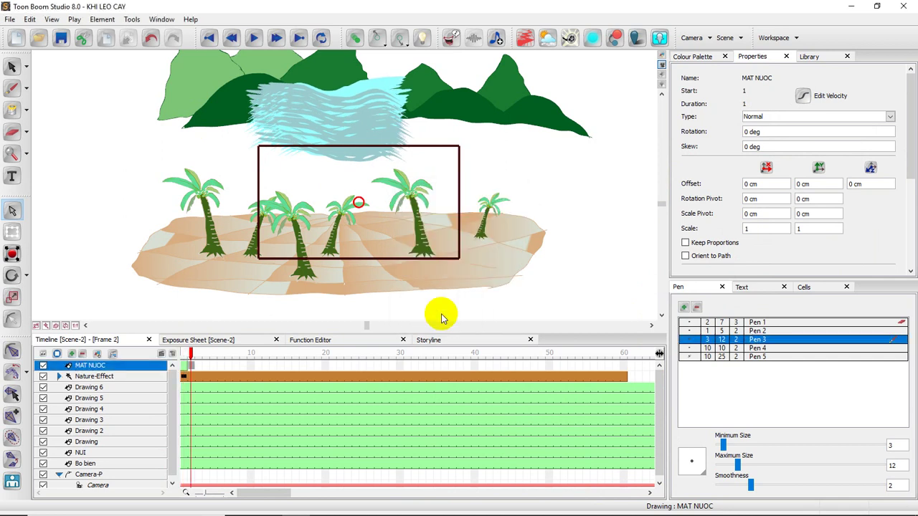
Extend the exposure of MAT NUOC's first cell to frame 478, matching the end of the other drawings.
left_click(190, 366)
left_click(183, 367)
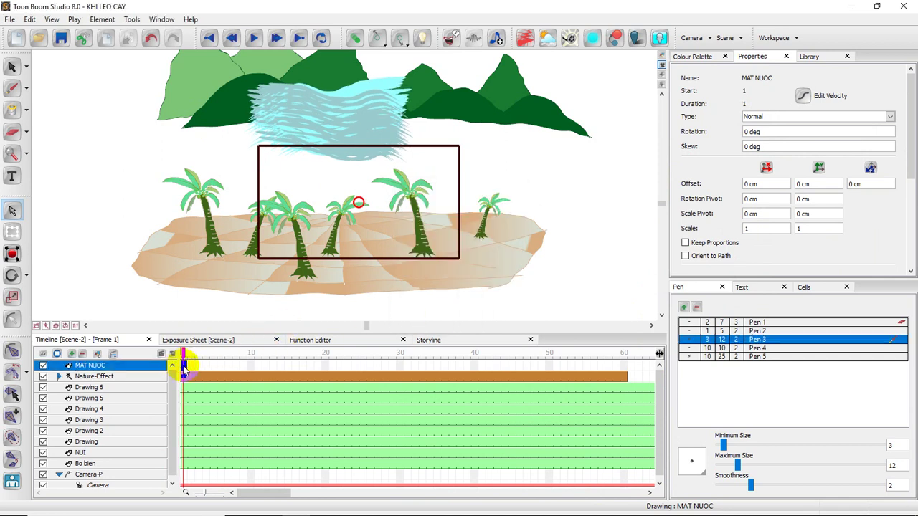
left_click_drag(262, 493, 666, 466)
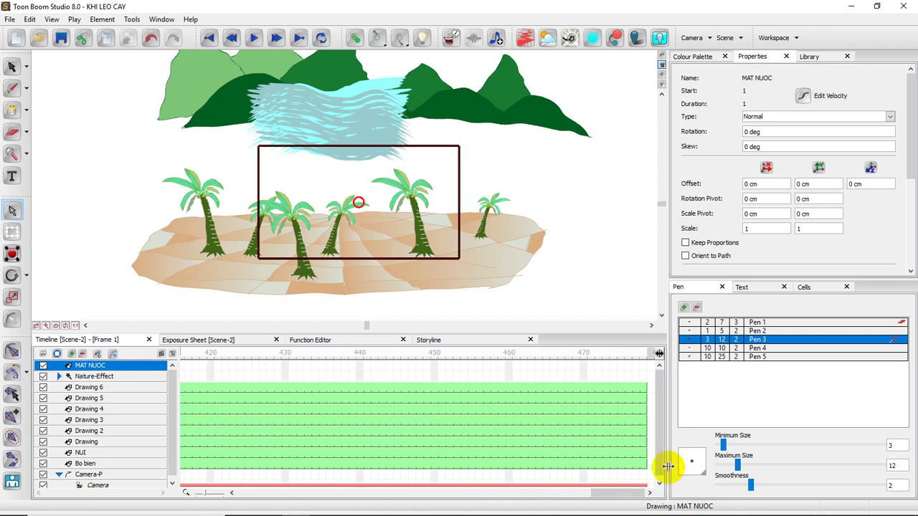
left_click(645, 366)
right_click(644, 366)
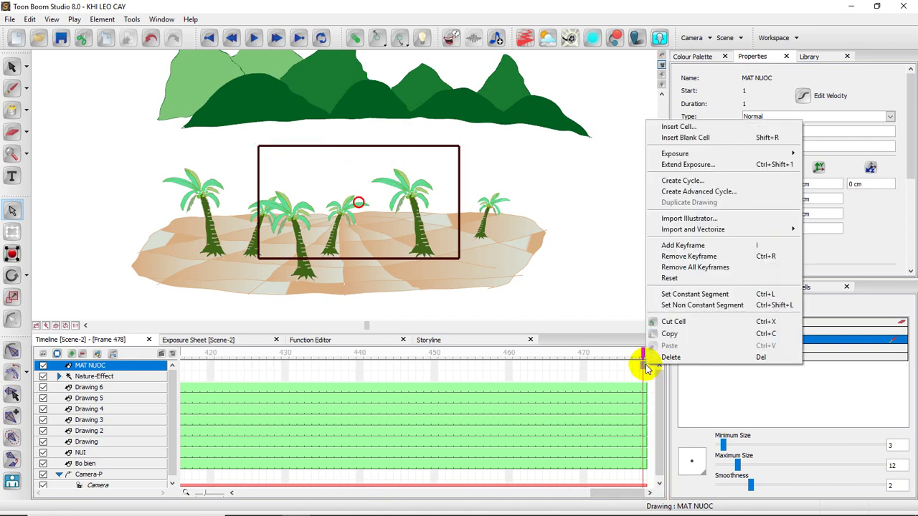
left_click(670, 164)
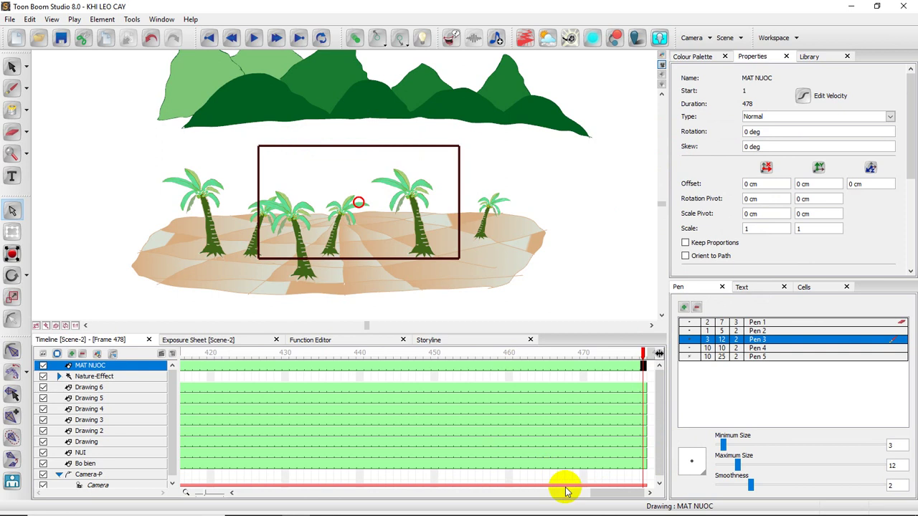
Draw a closed wavy water outline on MAT NUOC's frame 1, surrounding the whole beach and crossing the foot of the mountains.
left_click_drag(612, 499, 215, 486)
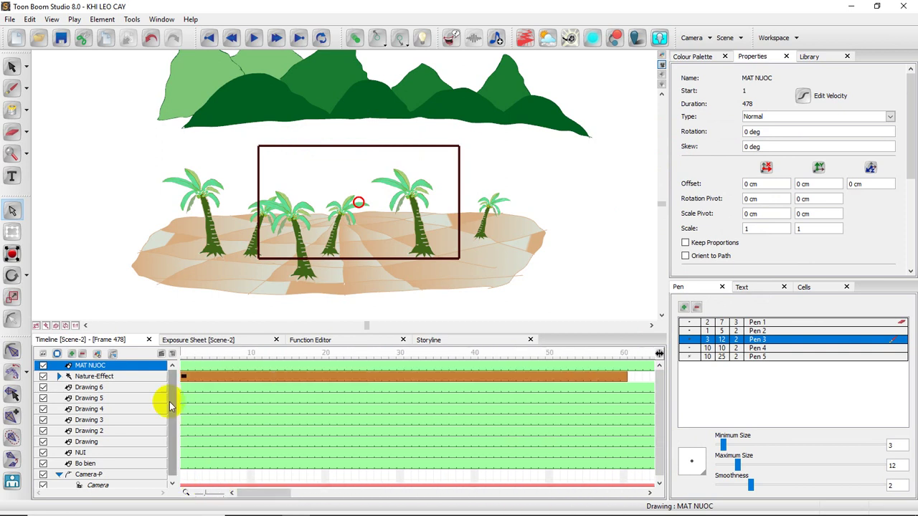
left_click(183, 368)
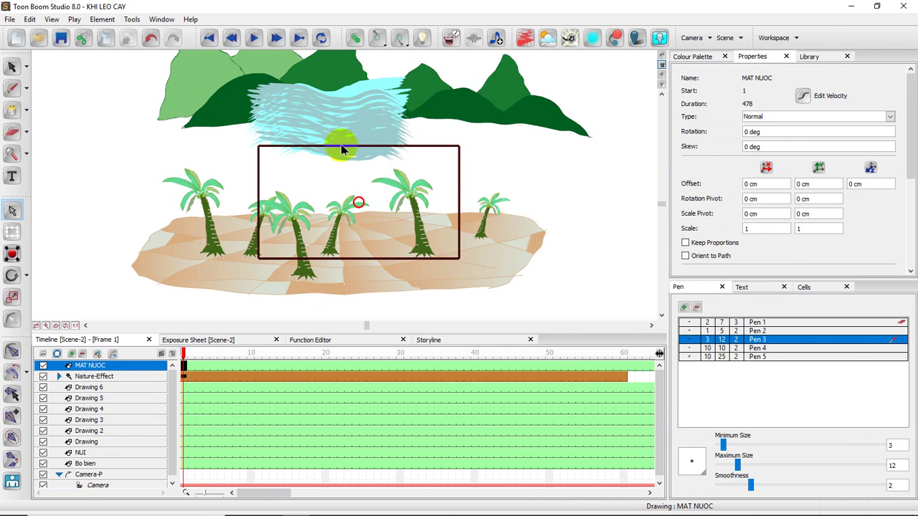
left_click(12, 89)
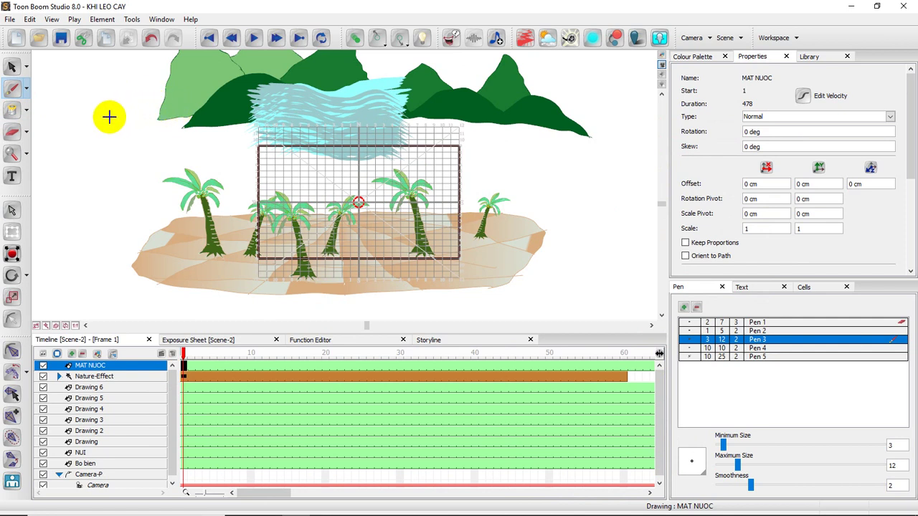
mouse_move(104, 113)
left_mouse_down()
mouse_move(181, 102)
mouse_move(407, 92)
mouse_move(576, 120)
mouse_move(622, 146)
left_mouse_up()
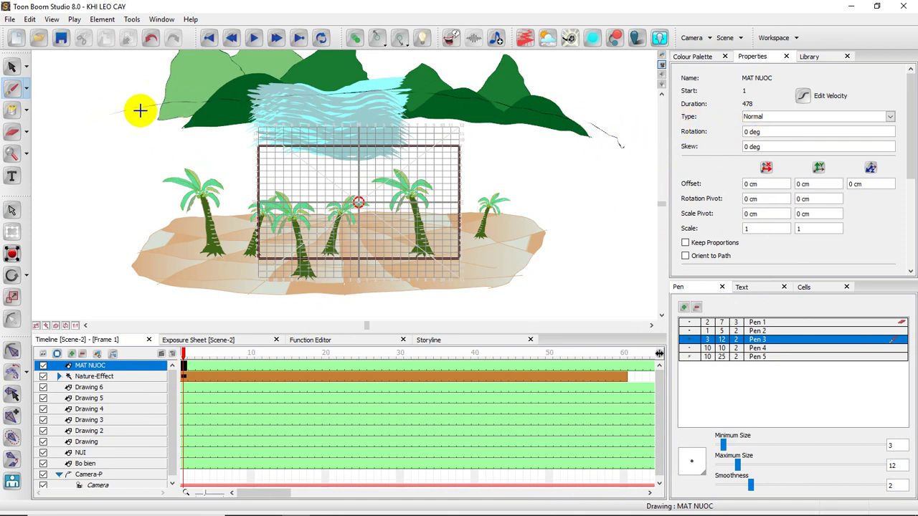
mouse_move(145, 107)
left_mouse_down()
mouse_move(100, 117)
mouse_move(75, 143)
mouse_move(96, 251)
mouse_move(136, 281)
mouse_move(255, 303)
mouse_move(481, 300)
mouse_move(542, 280)
mouse_move(589, 251)
mouse_move(632, 177)
mouse_move(614, 136)
mouse_move(563, 111)
left_mouse_up()
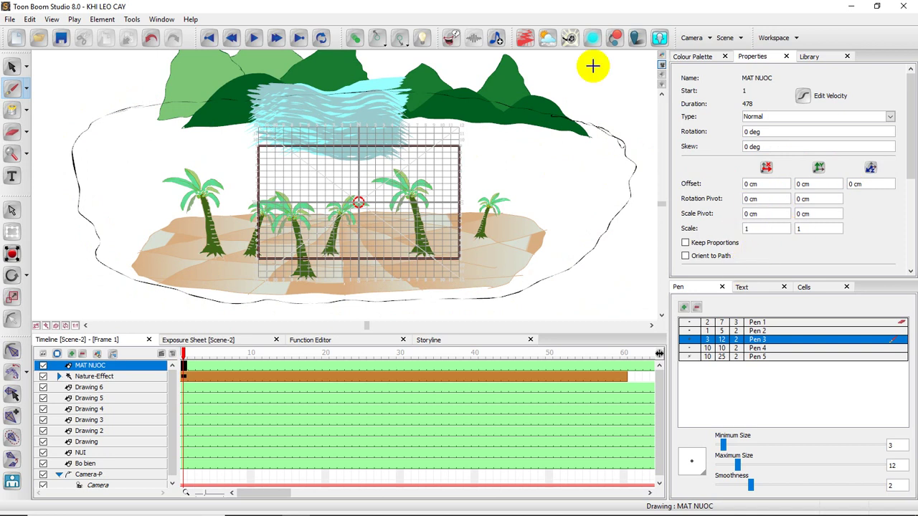
Fill the closed water outline with the light cyan colour from the PDF Importer palette.
left_click(692, 55)
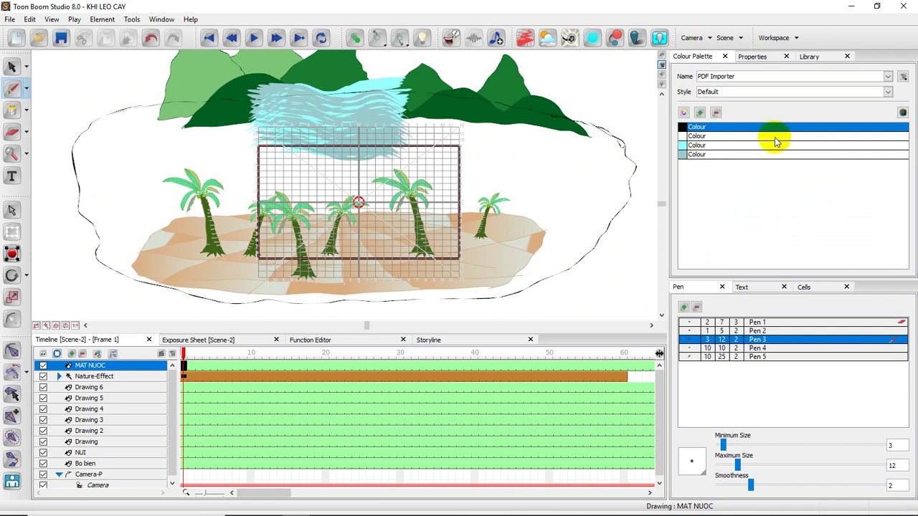
left_click(684, 146)
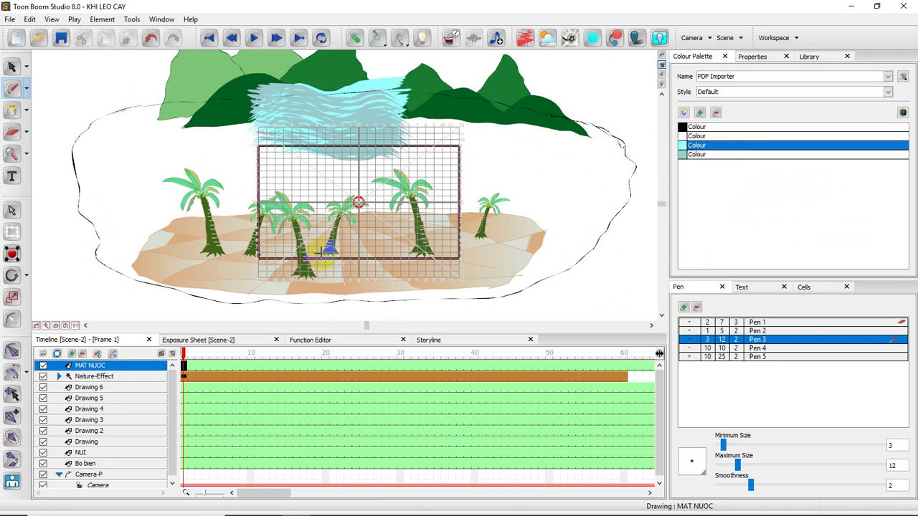
left_click(12, 110)
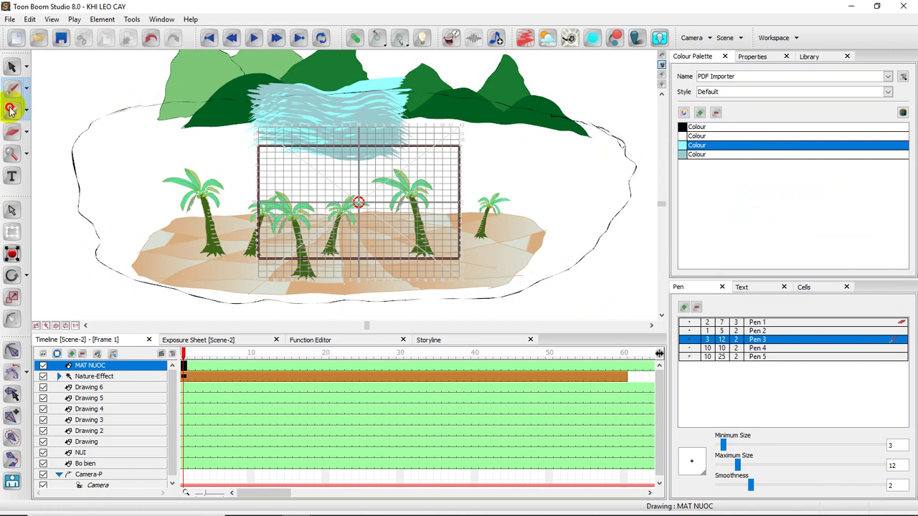
left_click(113, 157)
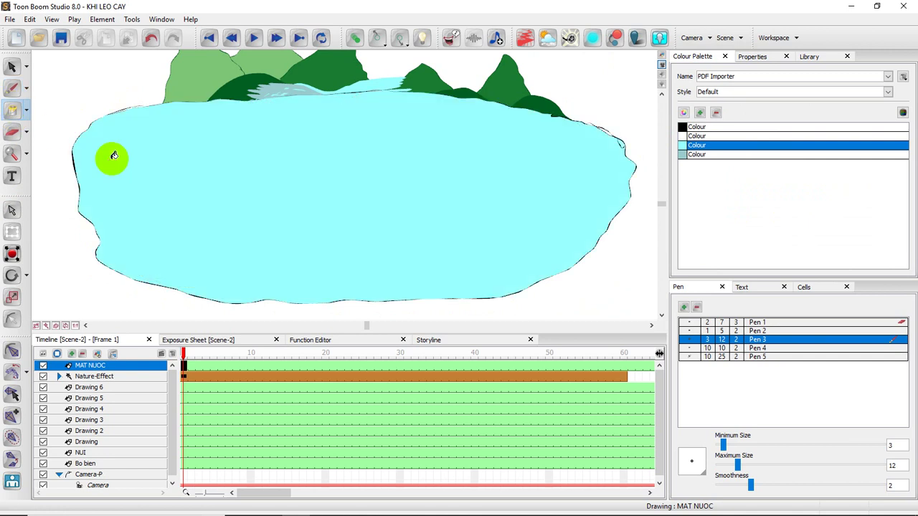
Change the water's cyan palette colour to a darker teal with RGB 92, 206, 192.
double_click(685, 153)
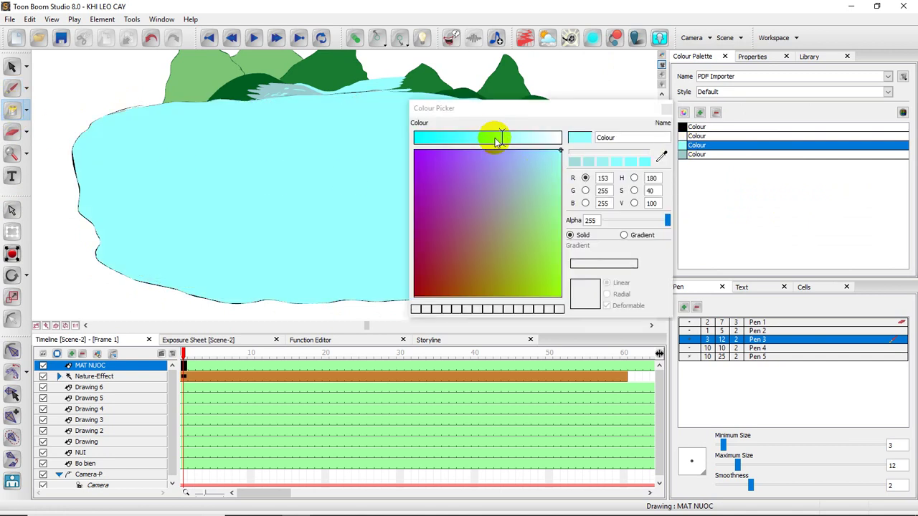
left_click_drag(487, 140, 466, 137)
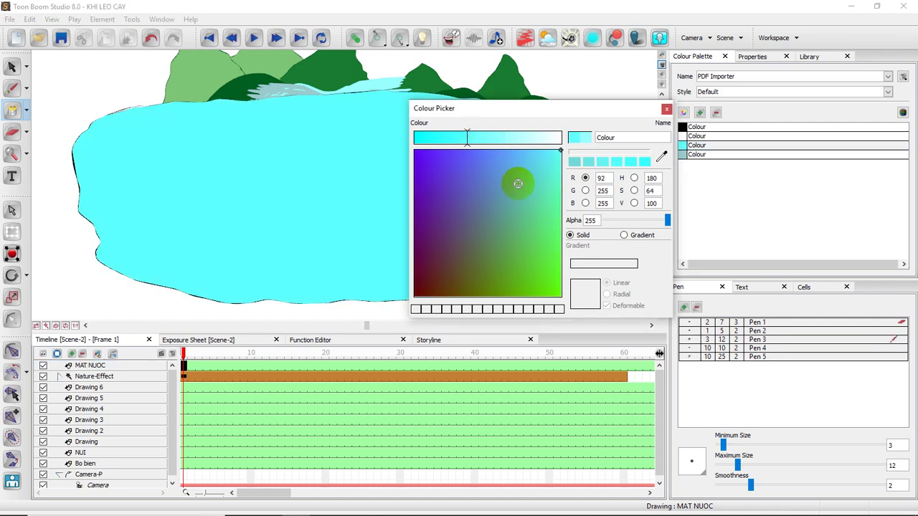
left_click(532, 185)
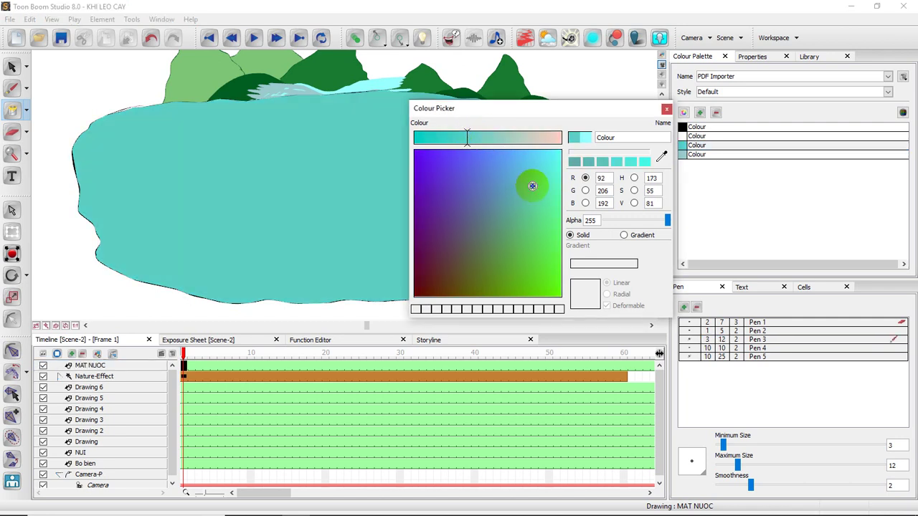
left_click(666, 113)
left_click(471, 260)
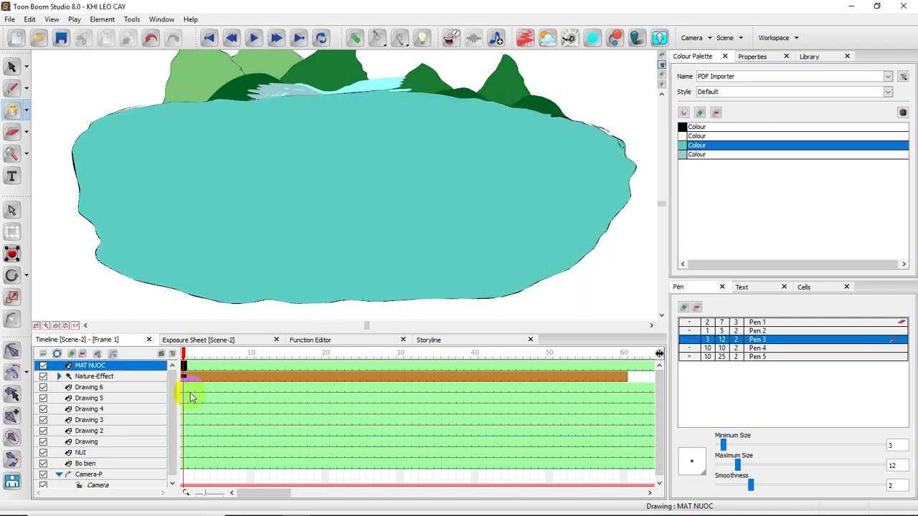
Move the MAT NUOC element below Bo bien in the timeline's element list.
scroll(118, 423, "down", 1)
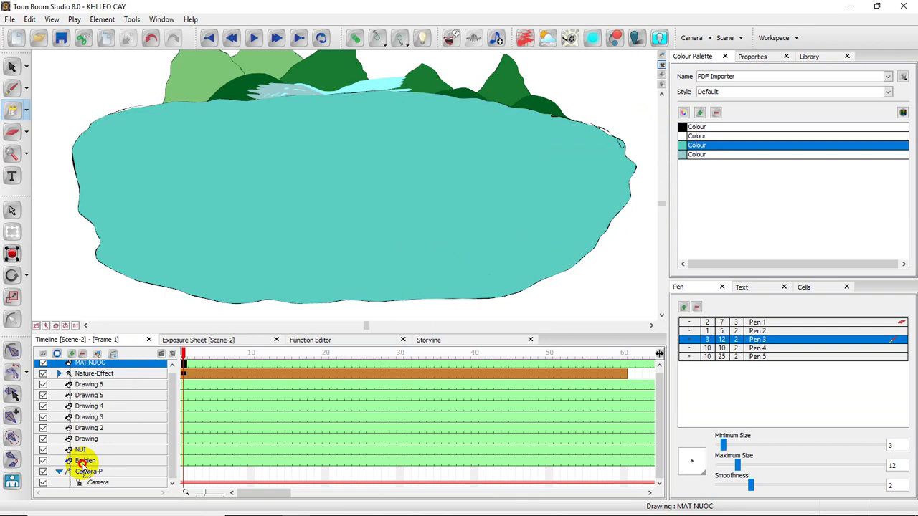
mouse_move(81, 465)
left_mouse_down()
mouse_move(67, 440)
mouse_move(76, 475)
left_mouse_up()
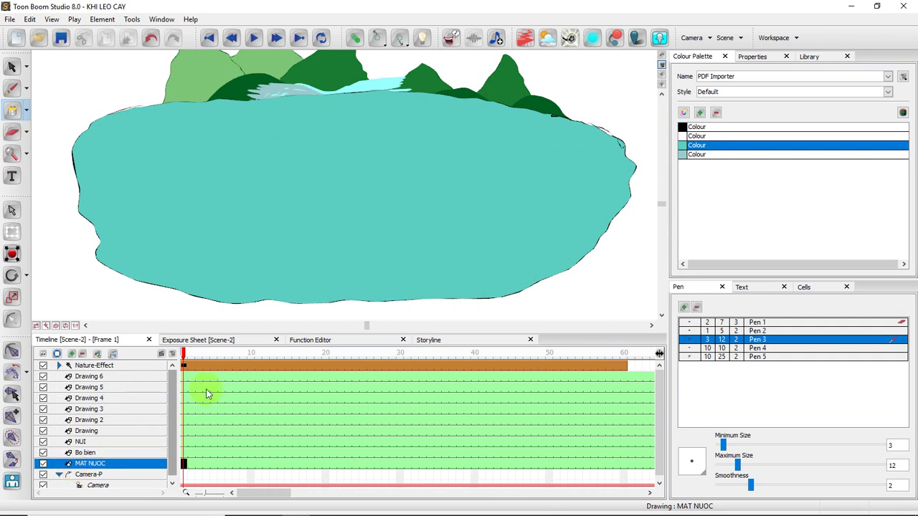
Examine how the sea waves of the Nature-Effect overlap the mountains and the teal water.
left_click(183, 366)
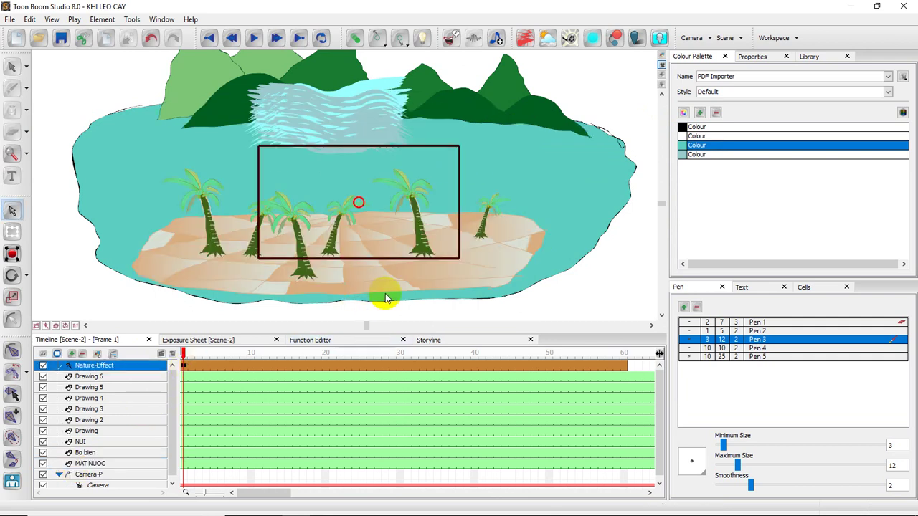
left_click(427, 245)
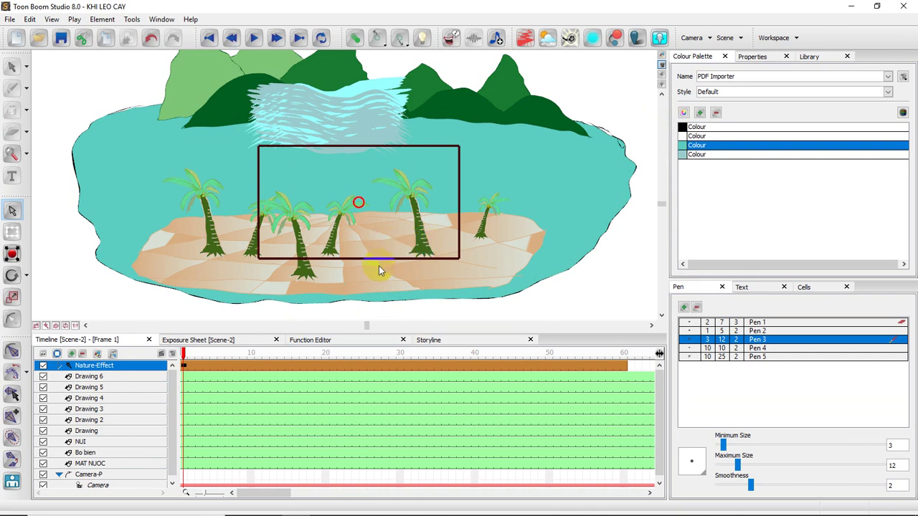
left_click(352, 197)
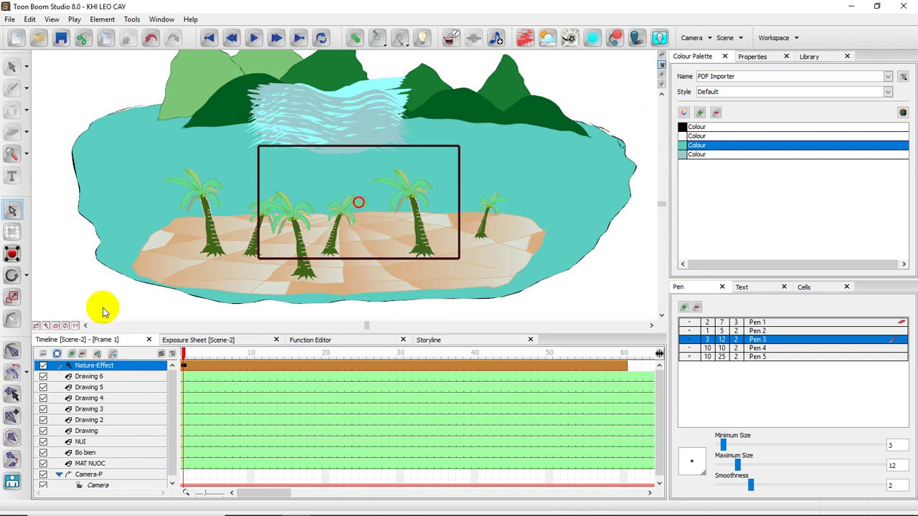
left_click(63, 286)
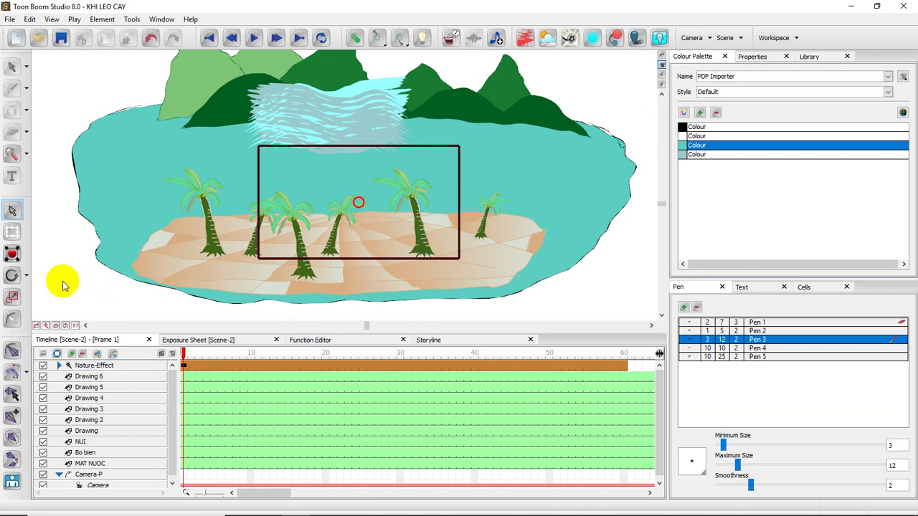
left_click_drag(368, 194, 403, 222)
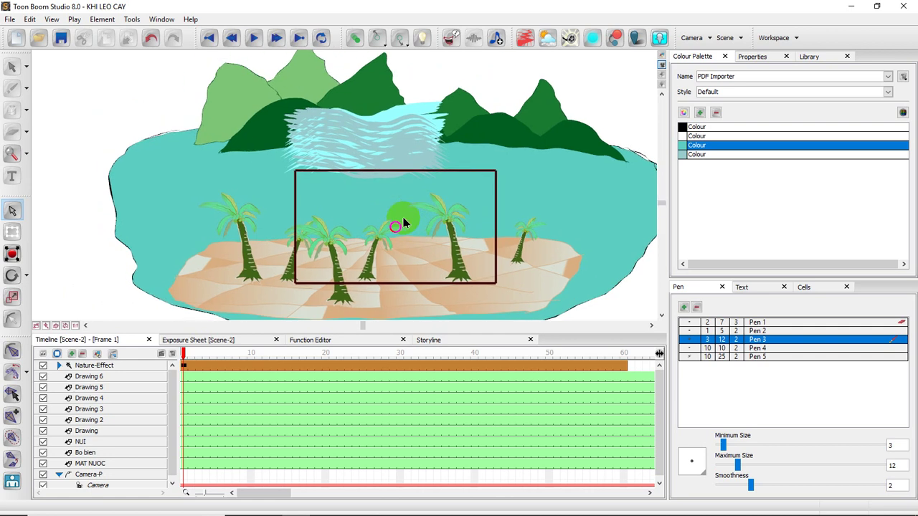
key("2")
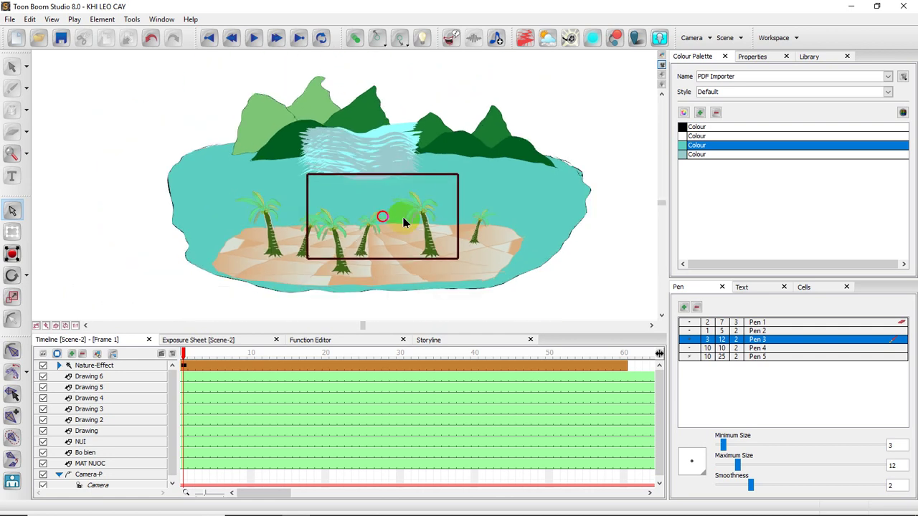
key("1")
key("1")
key("1")
key("1")
left_click_drag(452, 131, 423, 191)
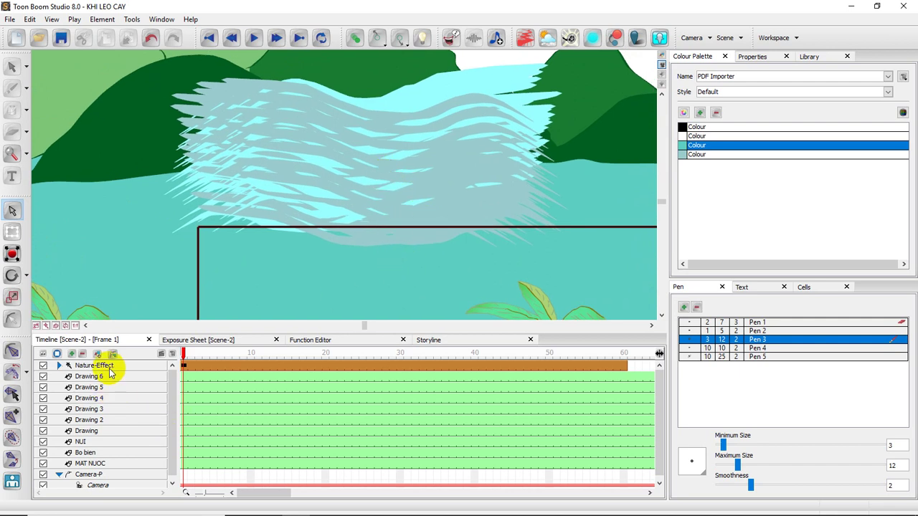
Configure the Nature-Effect with a Transparent background, Max Amount of Objects 2190 and Max Visibility 332.
left_click(60, 366)
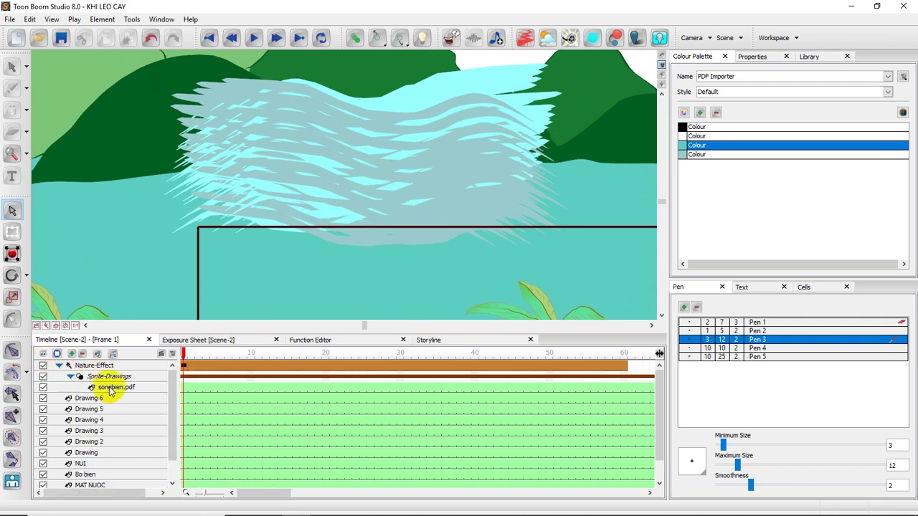
left_click(754, 57)
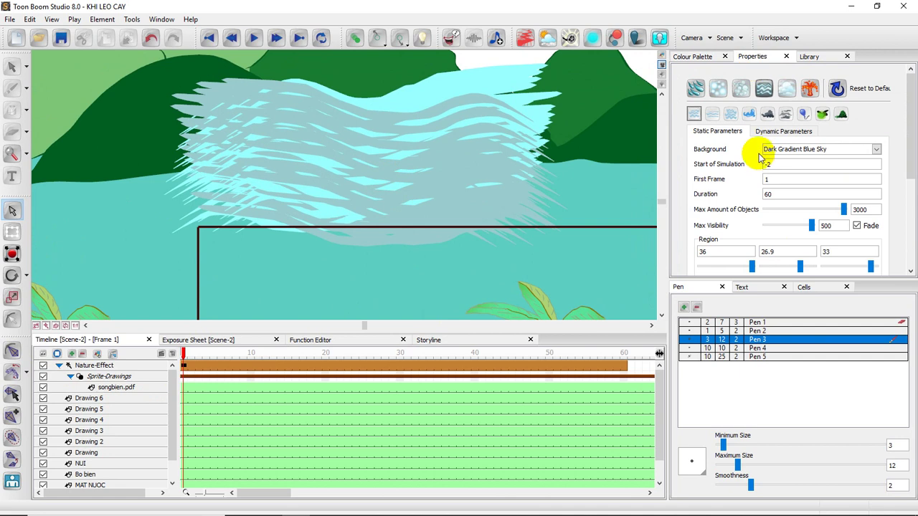
left_click(874, 152)
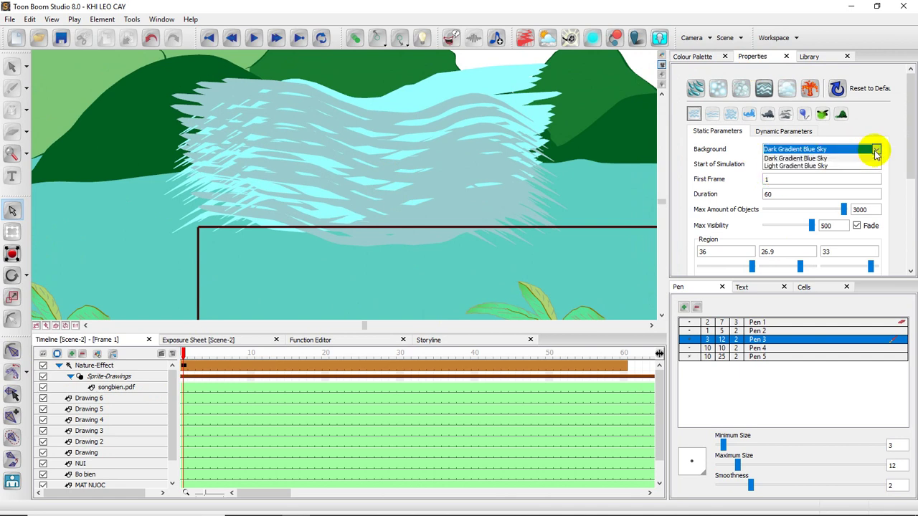
left_click(784, 159)
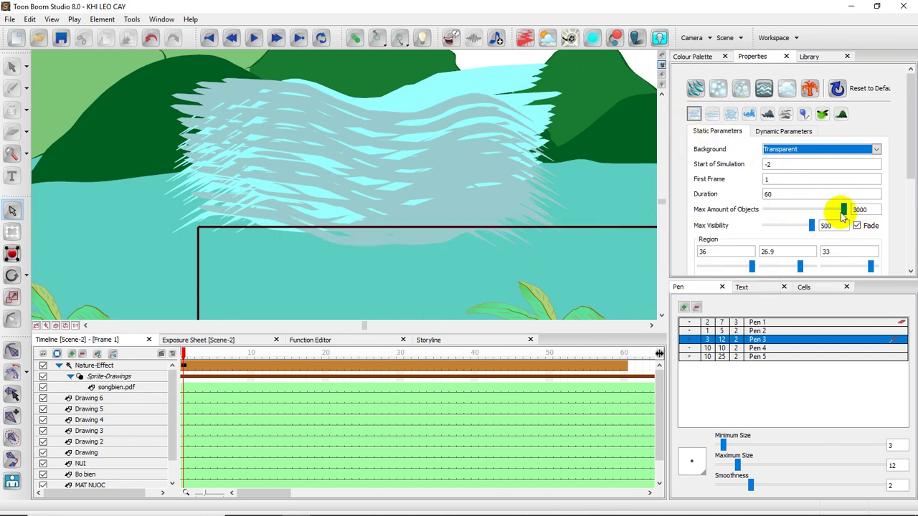
left_click_drag(844, 212, 795, 226)
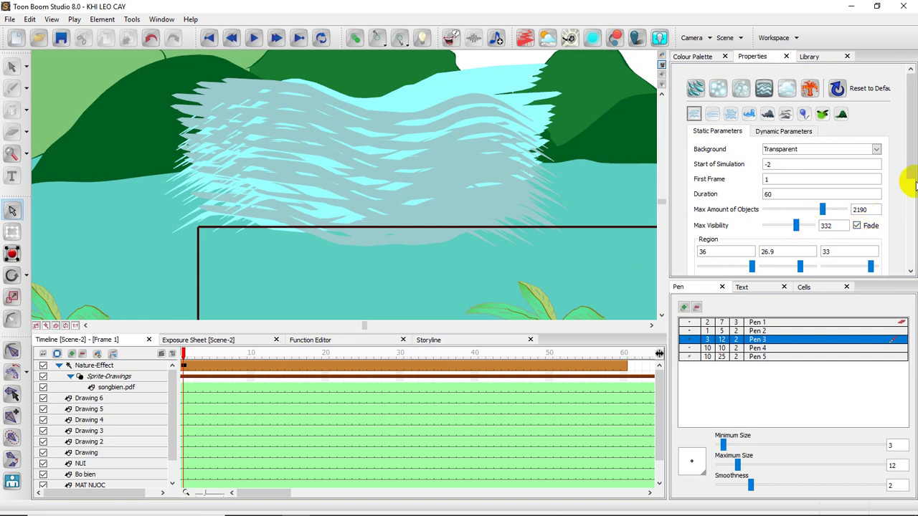
Enlarge the songbien.pdf sprite drawing inside the Nature-Effect to a scale of about 1.83 by 2.68.
left_click(123, 389)
scroll(442, 268, "down", 1)
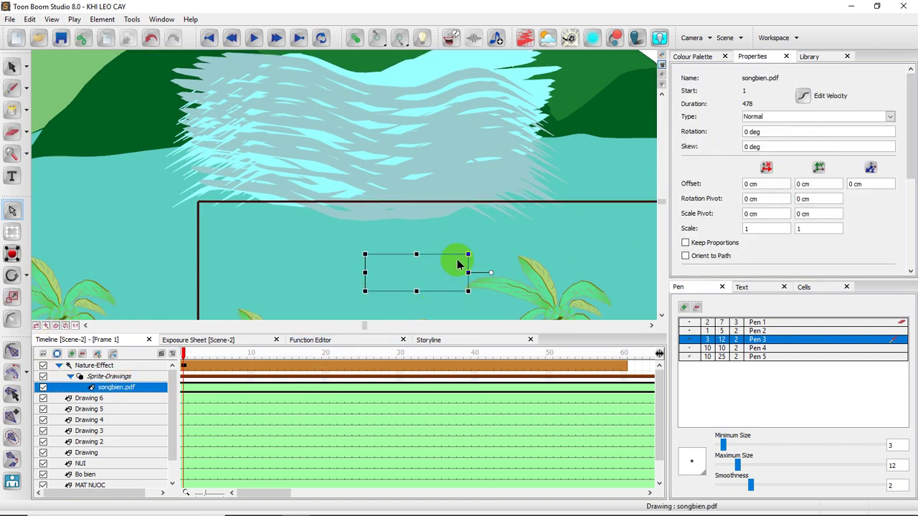
scroll(457, 263, "down", 1)
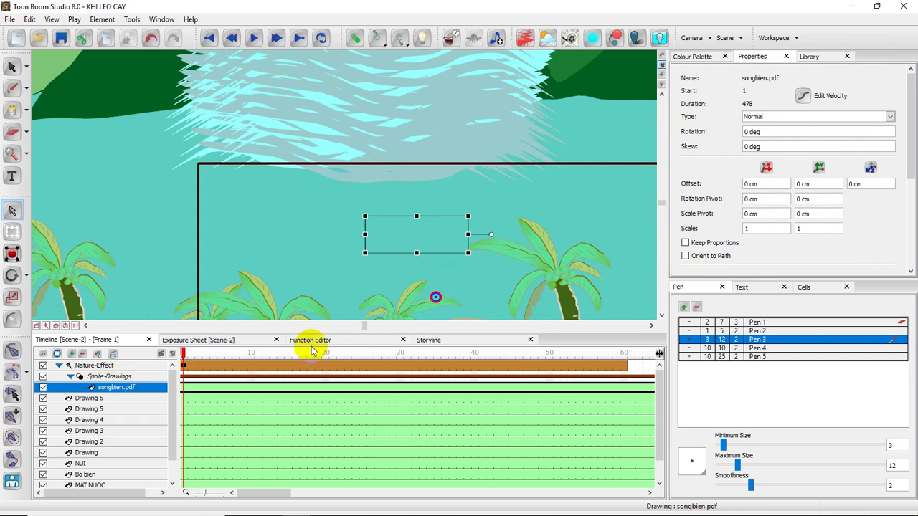
key("x")
key("x")
key("x")
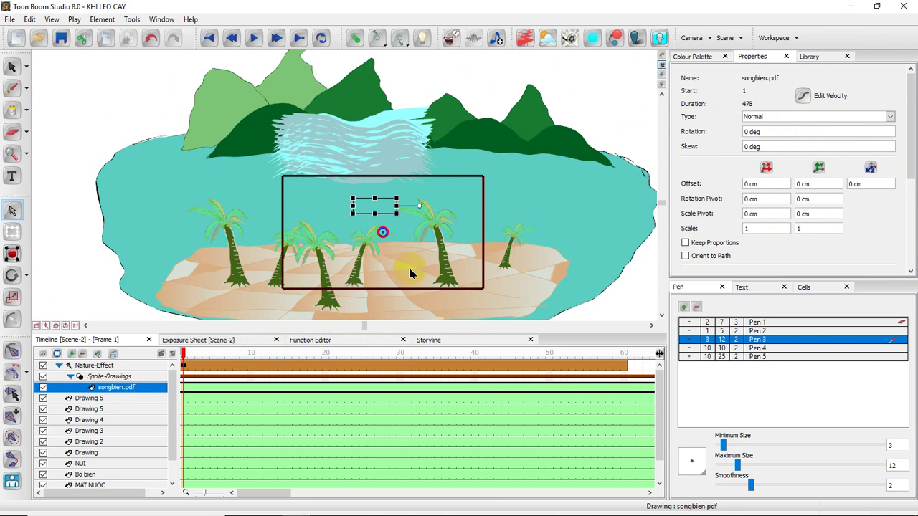
scroll(380, 217, "up", 1)
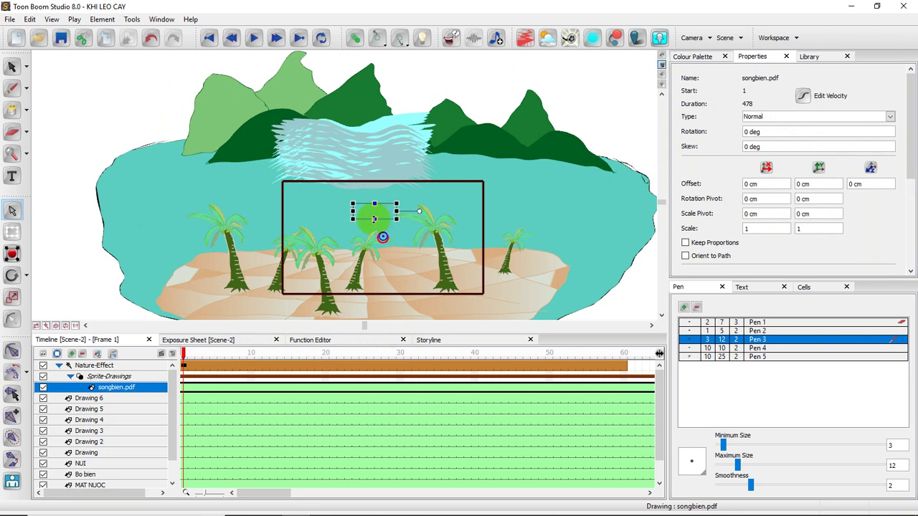
left_click_drag(374, 219, 374, 223)
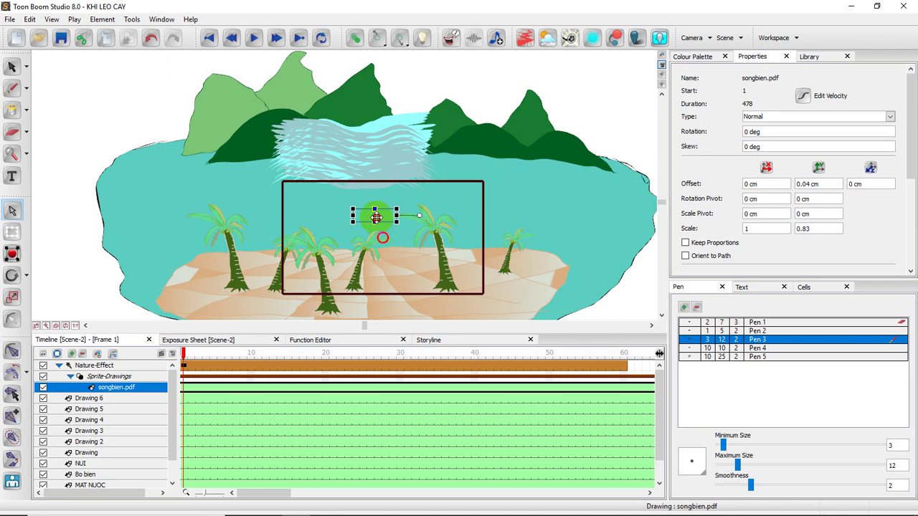
scroll(375, 217, "up", 1)
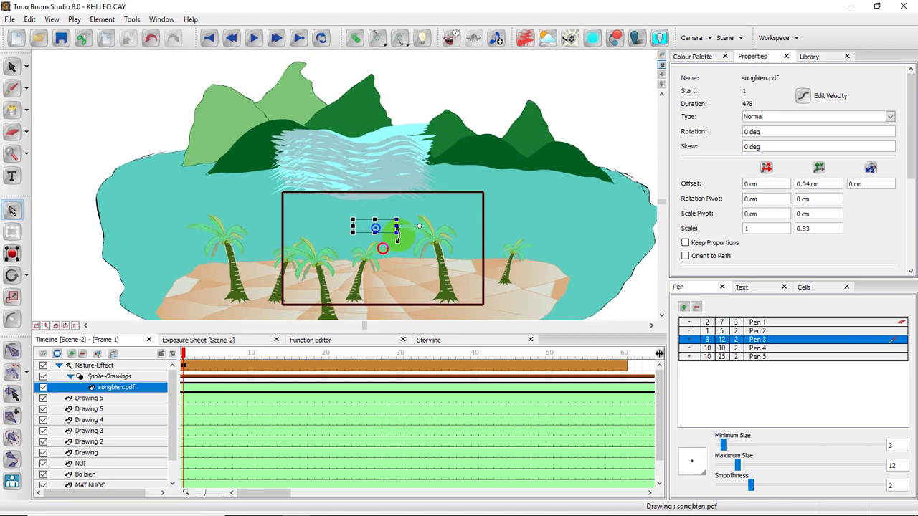
left_click_drag(396, 233, 413, 249)
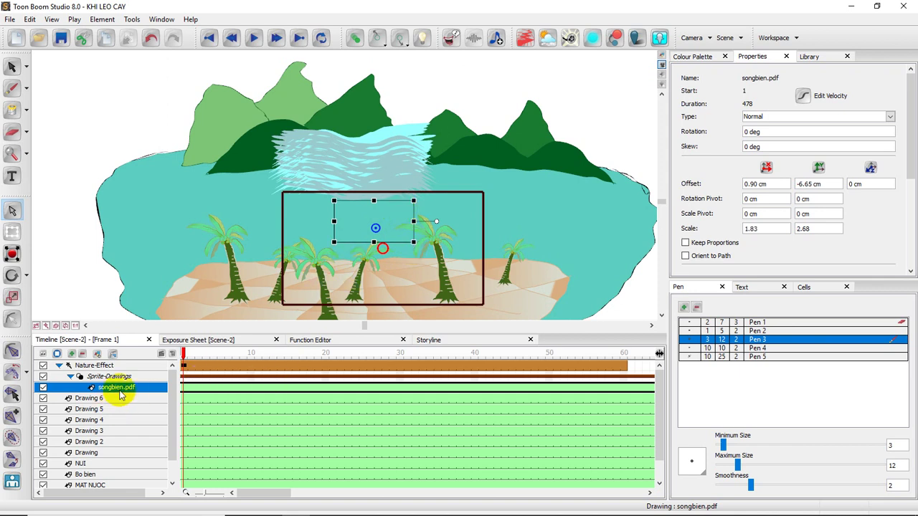
Stretch the songbien.pdf sprite further to a scale of about 2.39 by 3.63.
left_click(185, 387)
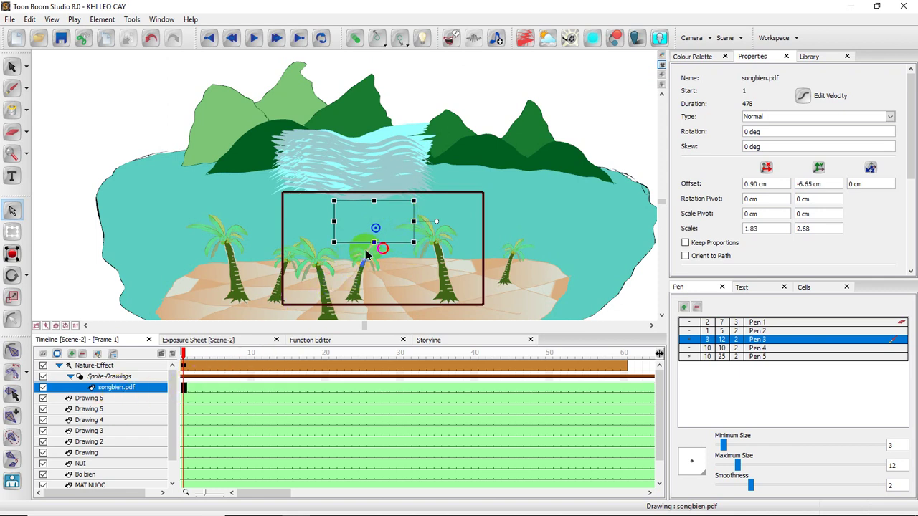
scroll(374, 242, "up", 1)
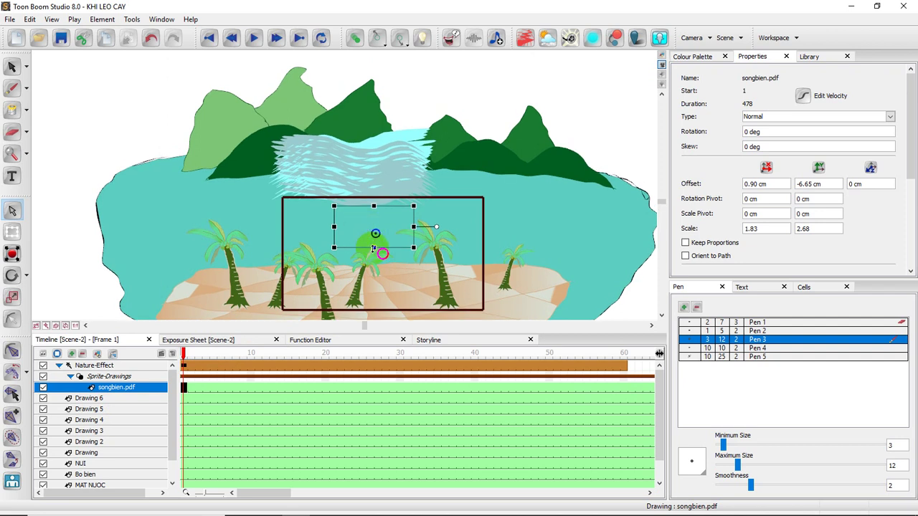
left_click_drag(372, 248, 381, 244)
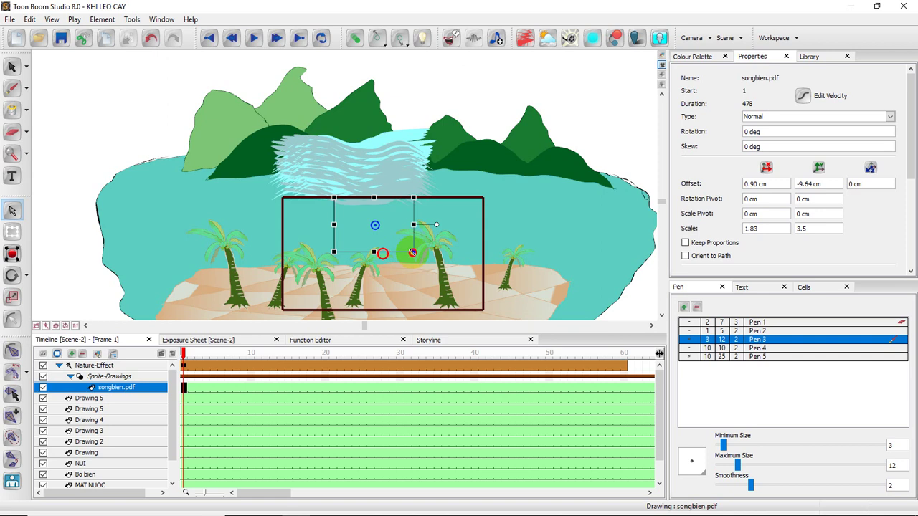
left_click_drag(412, 252, 425, 262)
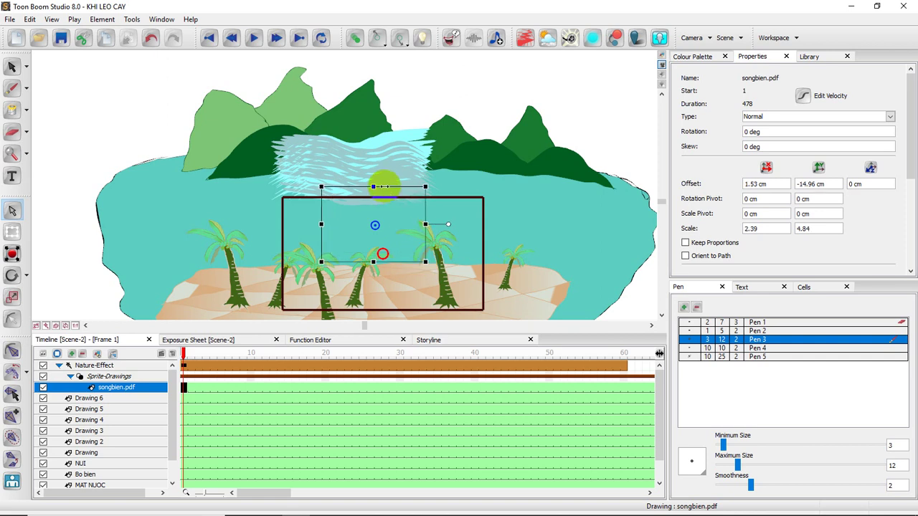
left_click_drag(372, 188, 373, 195)
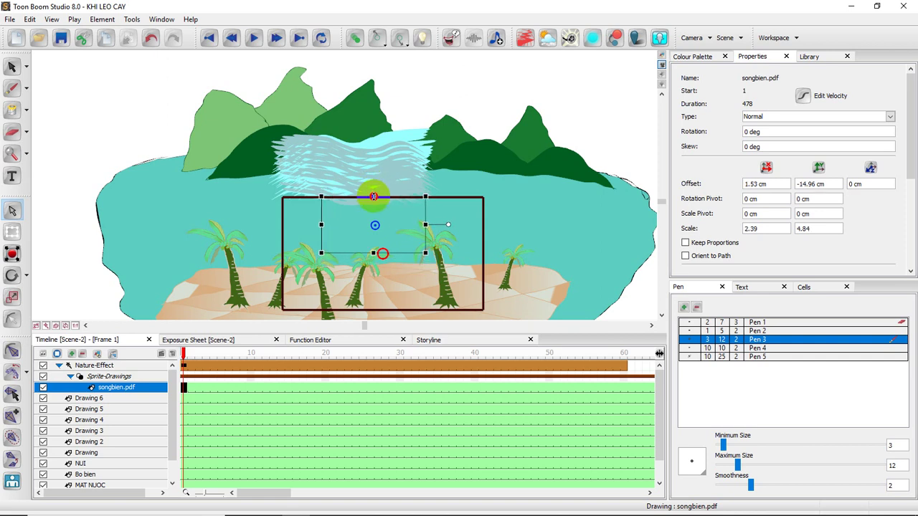
Play the scene to preview the motion of the sea waves.
left_click(253, 39)
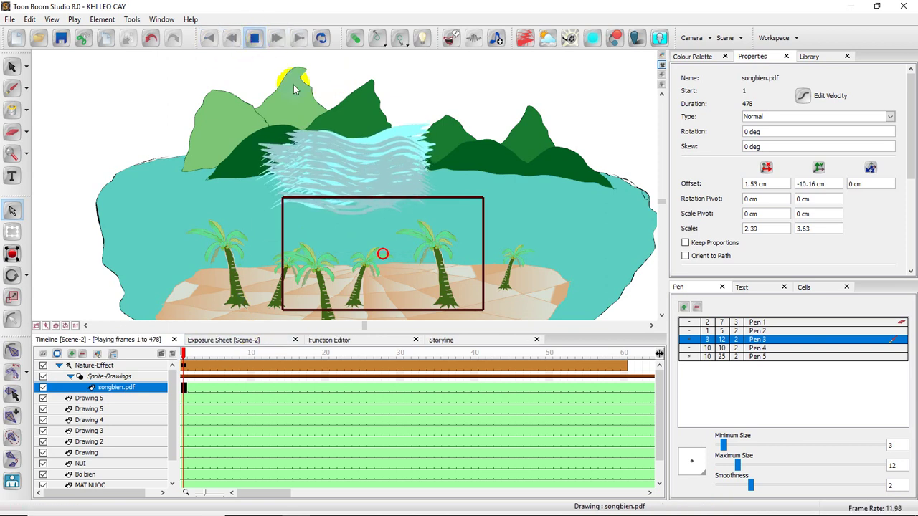
left_click(180, 365)
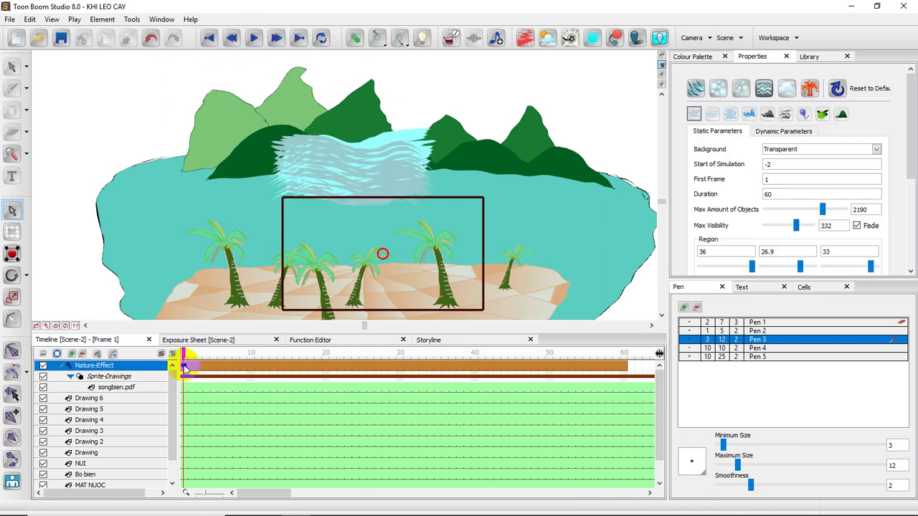
left_click(373, 161)
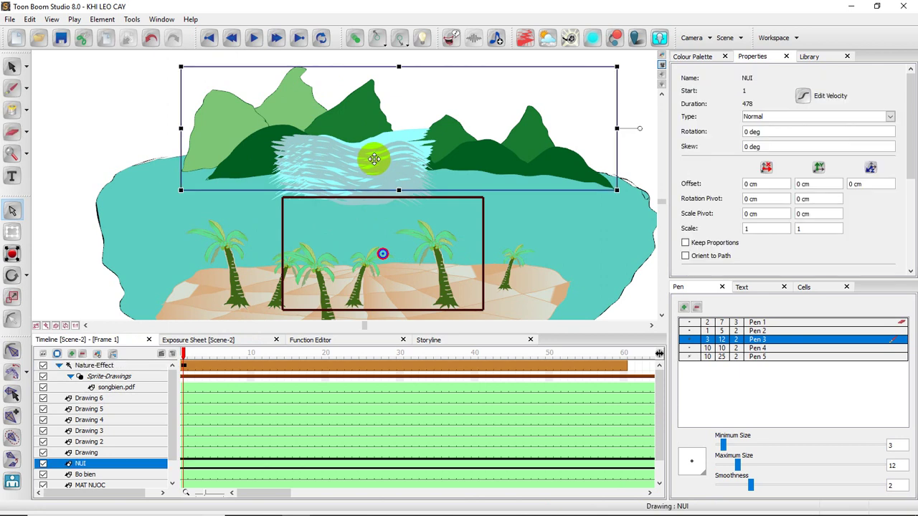
left_click(345, 195)
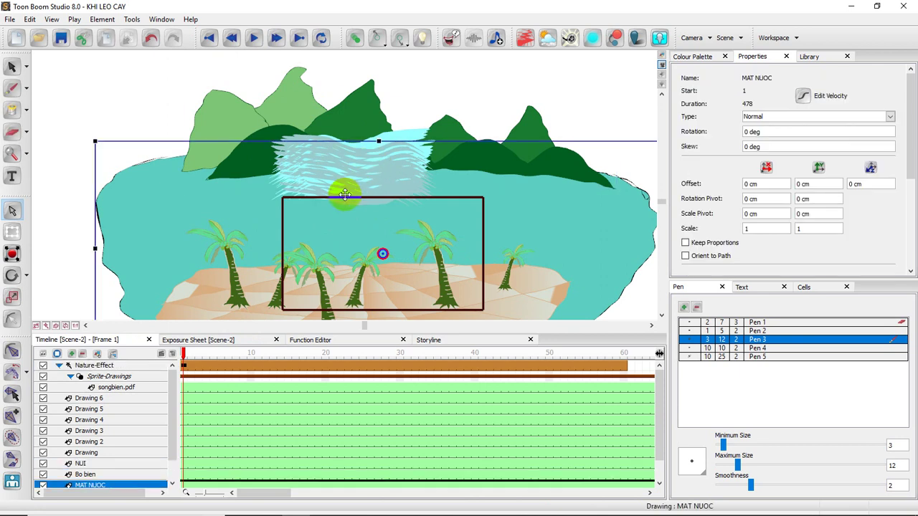
Reduce the songbien.pdf sprite's vertical scale to about 2.96, shifting it down toward the beach edge, and reselect the Nature-Effect.
left_click(123, 377)
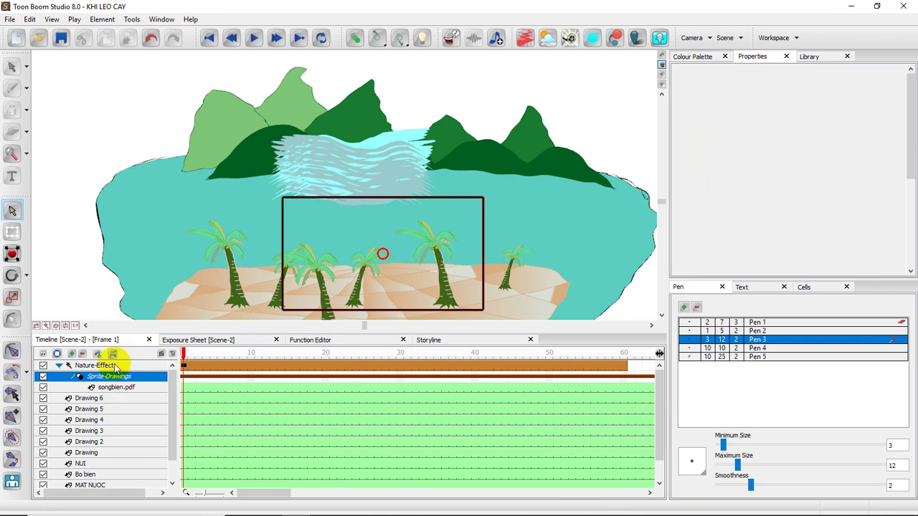
left_click(115, 367)
left_click(113, 385)
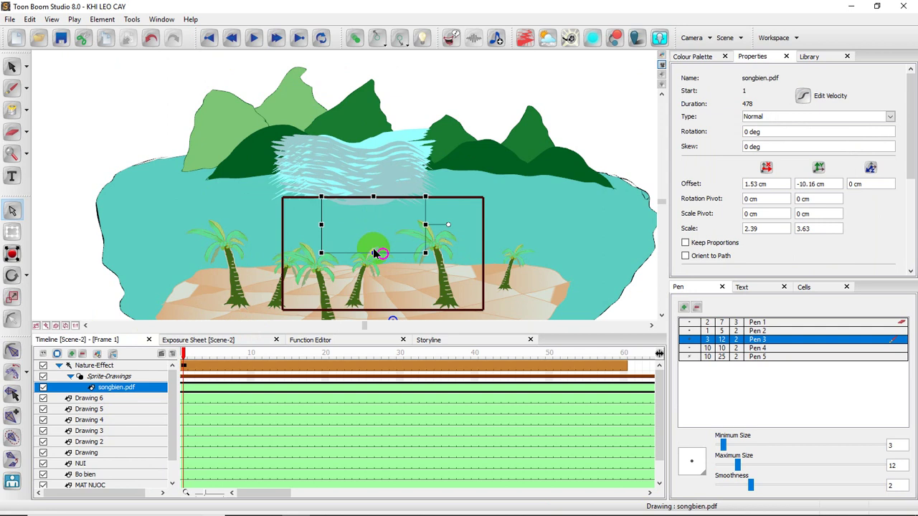
scroll(365, 252, "up", 1)
key("2")
key("2")
key("2")
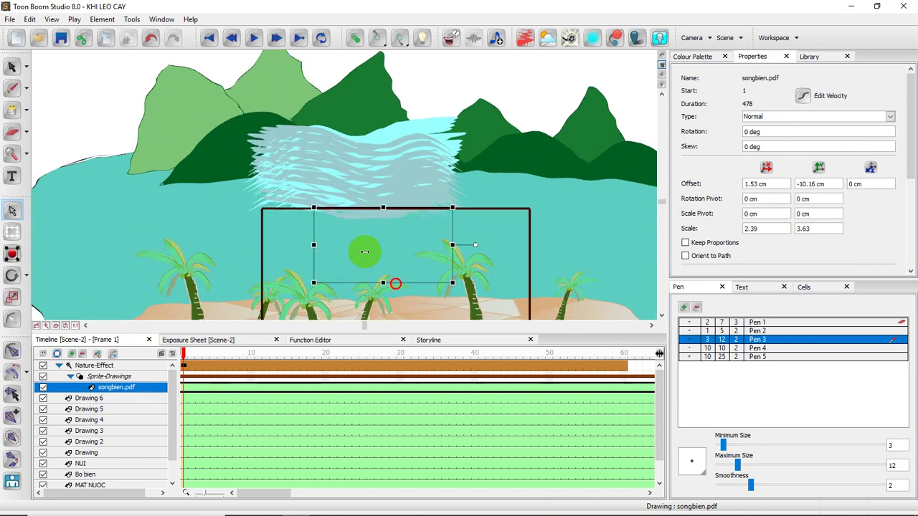
key("space")
left_click_drag(385, 257, 393, 139)
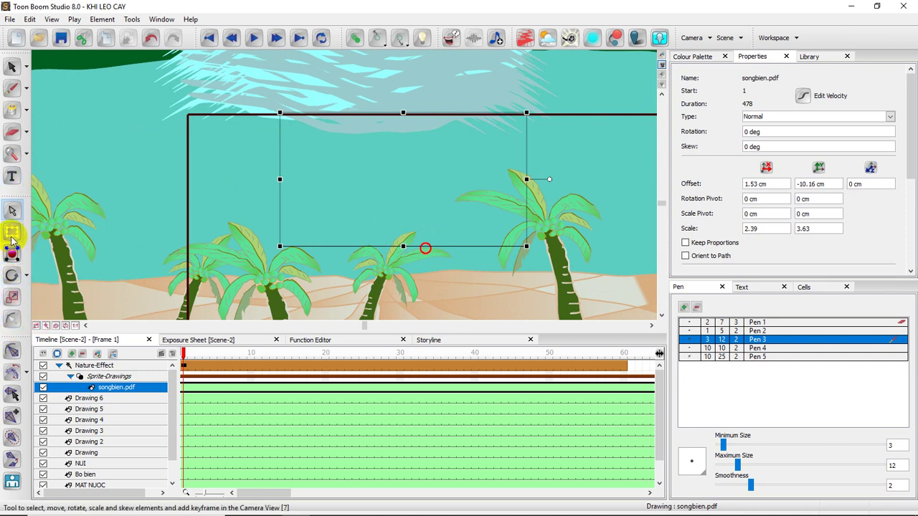
left_click(12, 212)
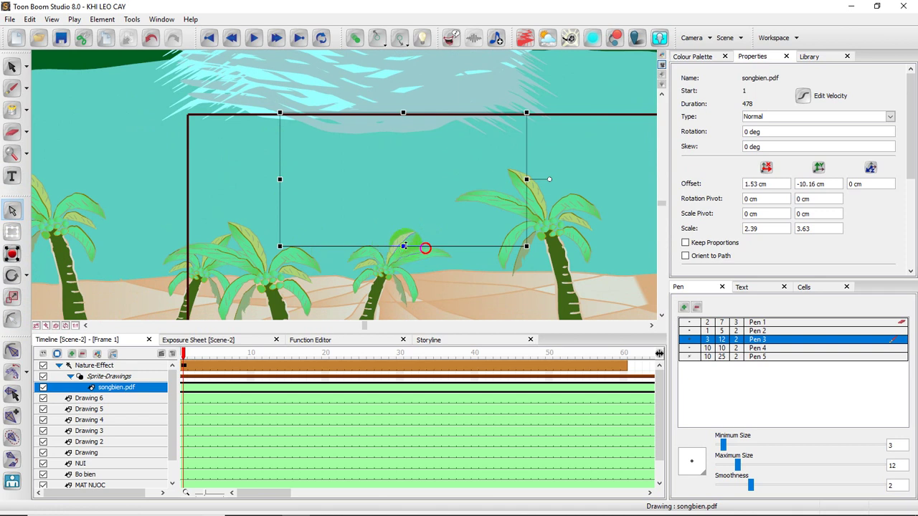
left_click_drag(404, 245, 413, 275)
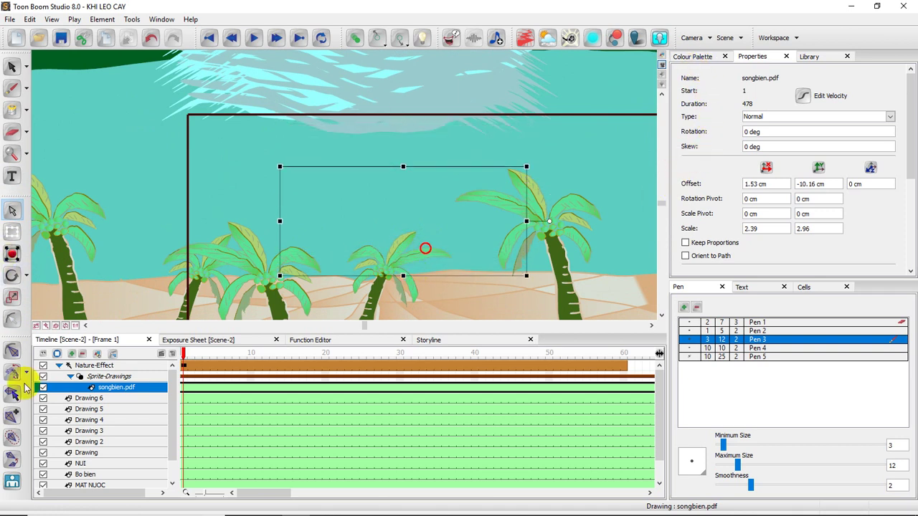
left_click(186, 370)
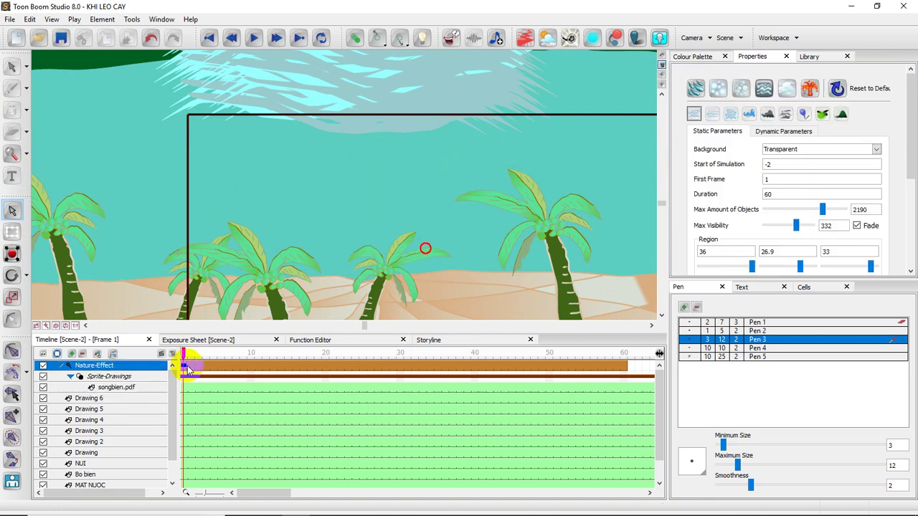
Play the scene in a view of the whole background to check the motion of the sea waves.
scroll(620, 248, "down", 1)
scroll(612, 244, "up", 2)
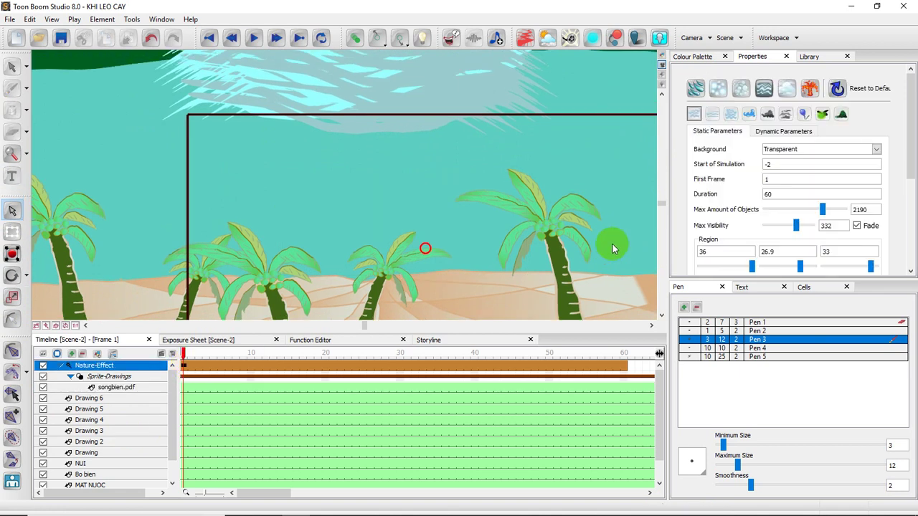
key("x")
key("x")
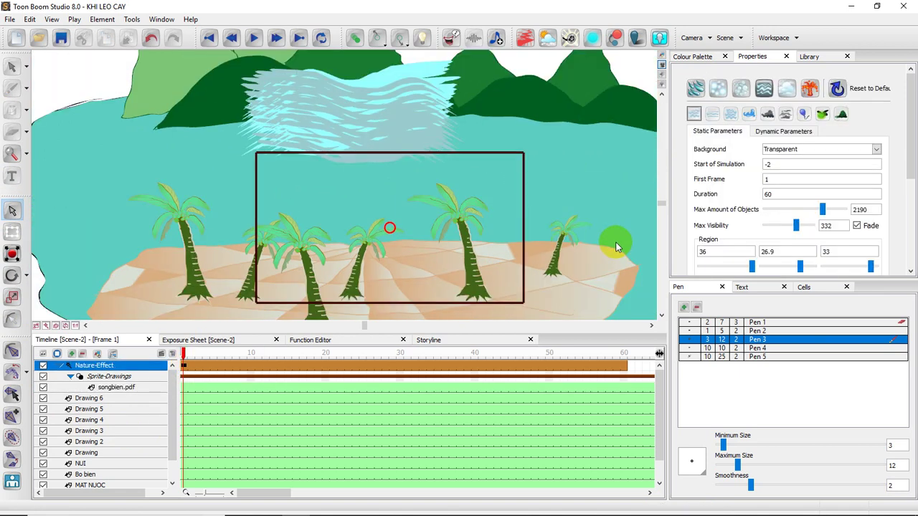
scroll(359, 169, "down", 1)
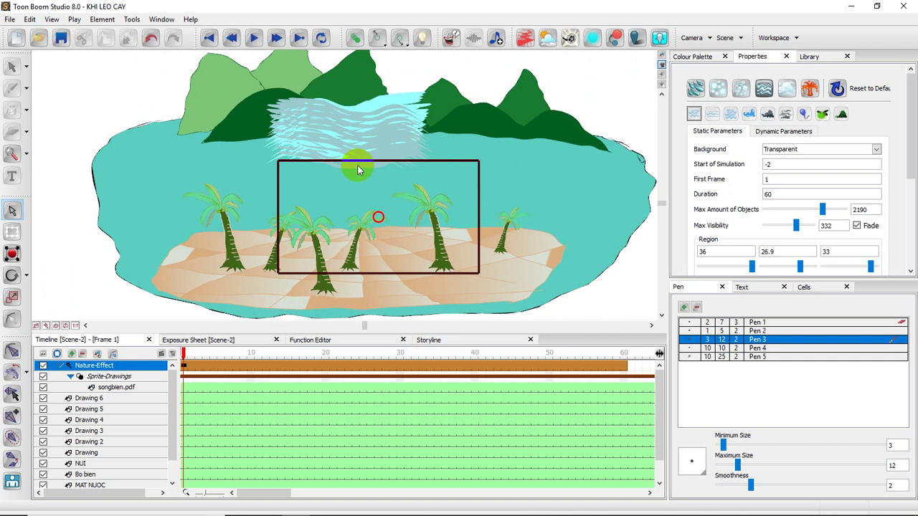
left_click(386, 144)
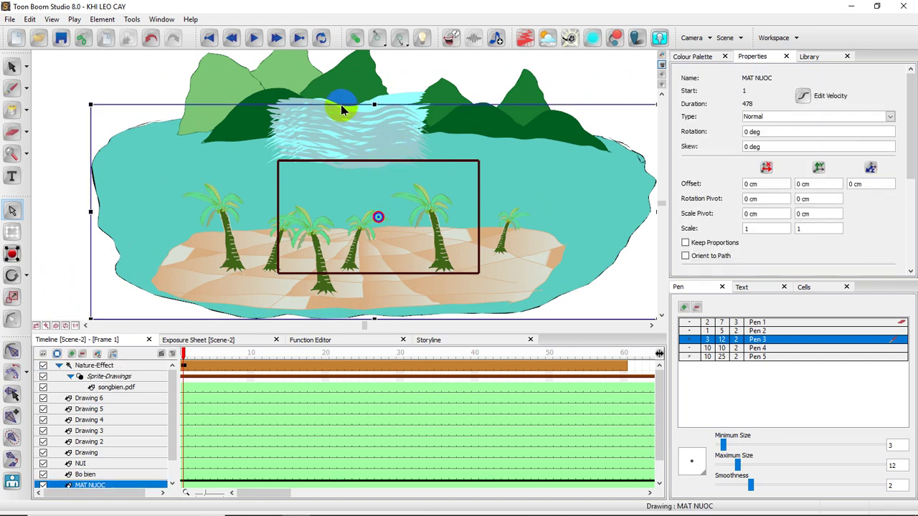
left_click(255, 40)
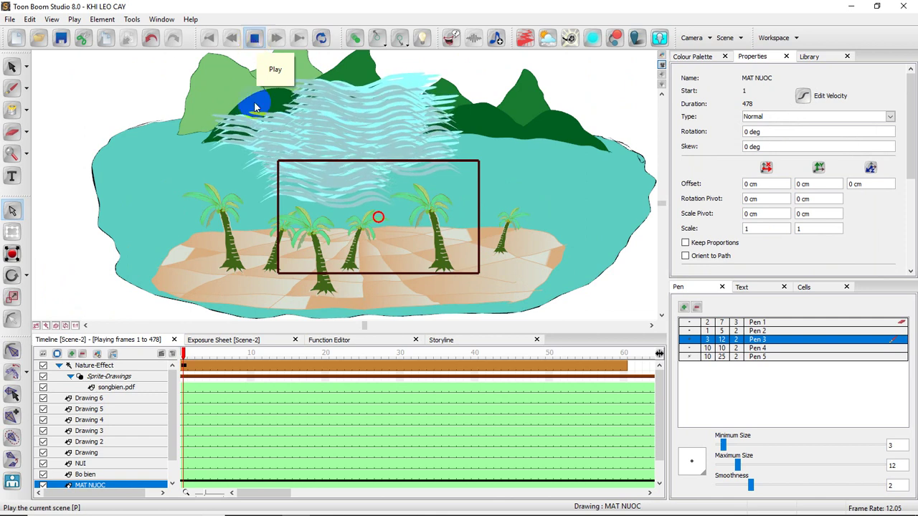
Enlarge the songbien.pdf sprite to a scale of about 5.02 by 5.8, lower it over the beach and recentre its pivot.
left_click(142, 388)
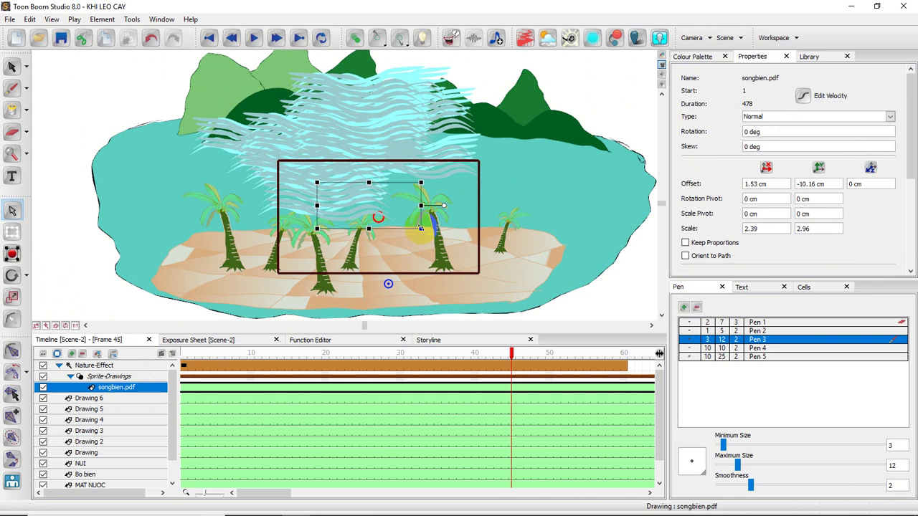
left_click_drag(421, 228, 433, 245)
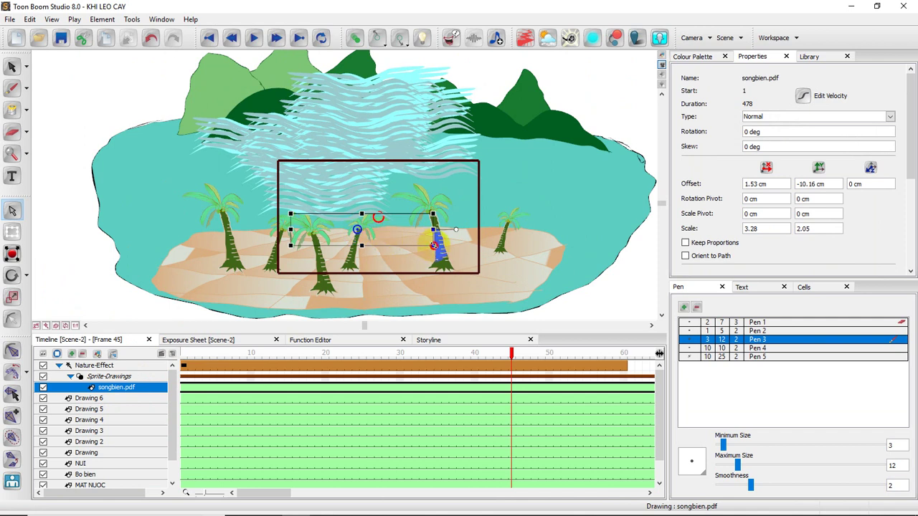
left_click_drag(433, 245, 473, 275)
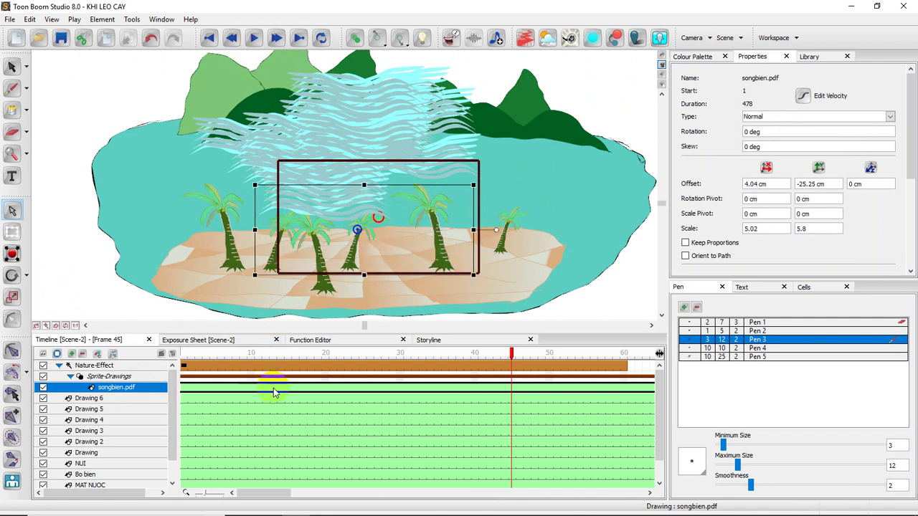
left_click_drag(512, 357, 237, 382)
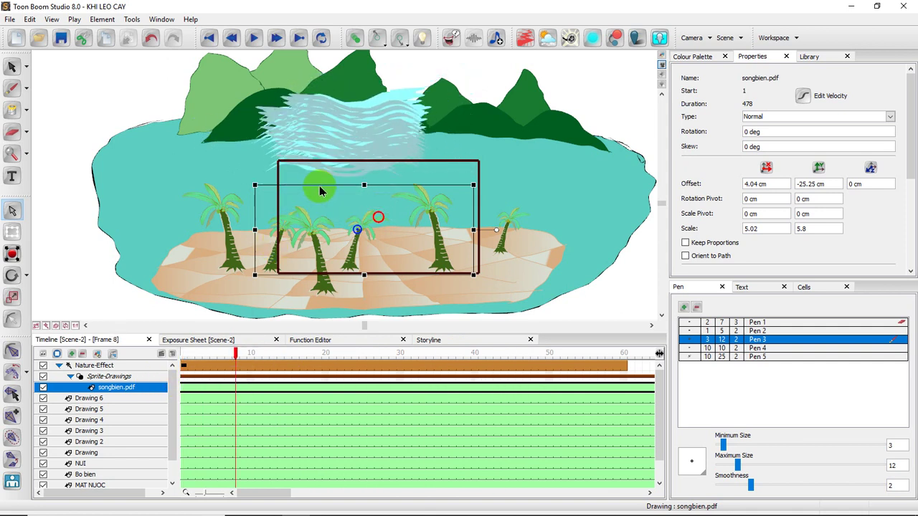
left_click(366, 235)
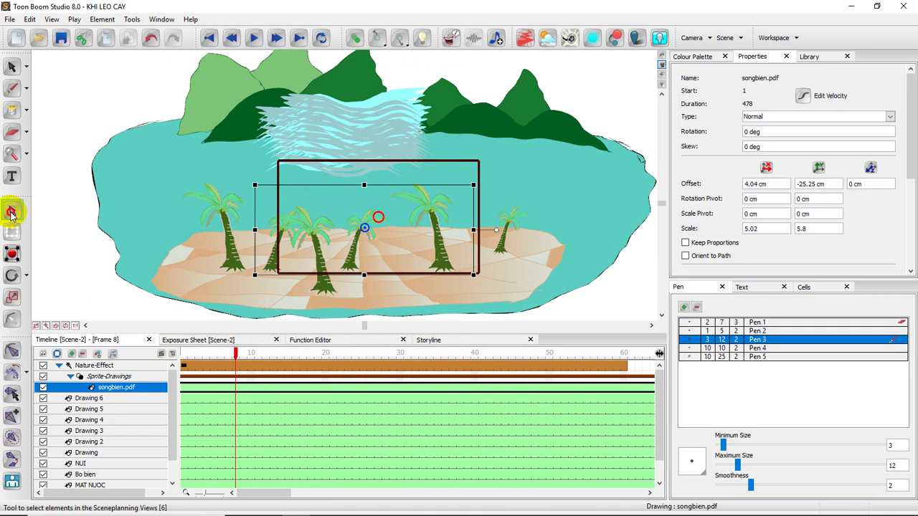
Try to select all the wave strokes of the songbien.pdf drawing in the camera view.
left_click(14, 67)
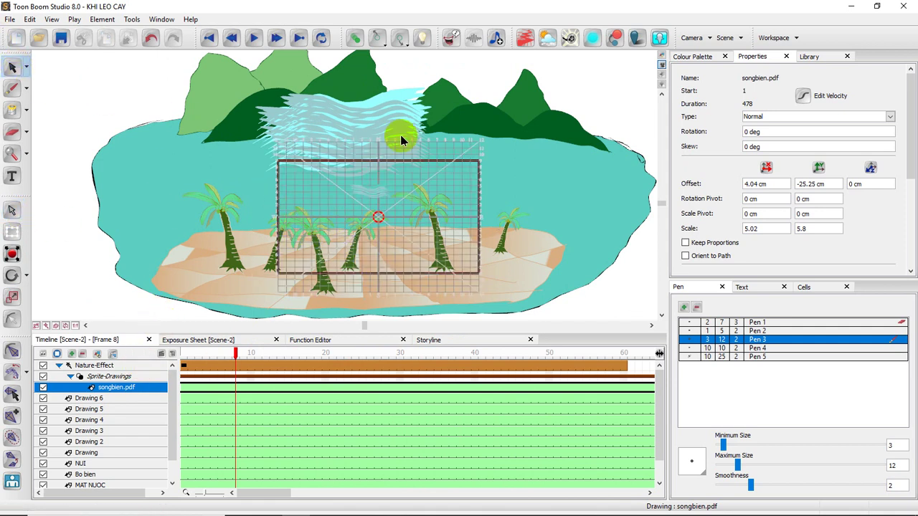
left_click(371, 189)
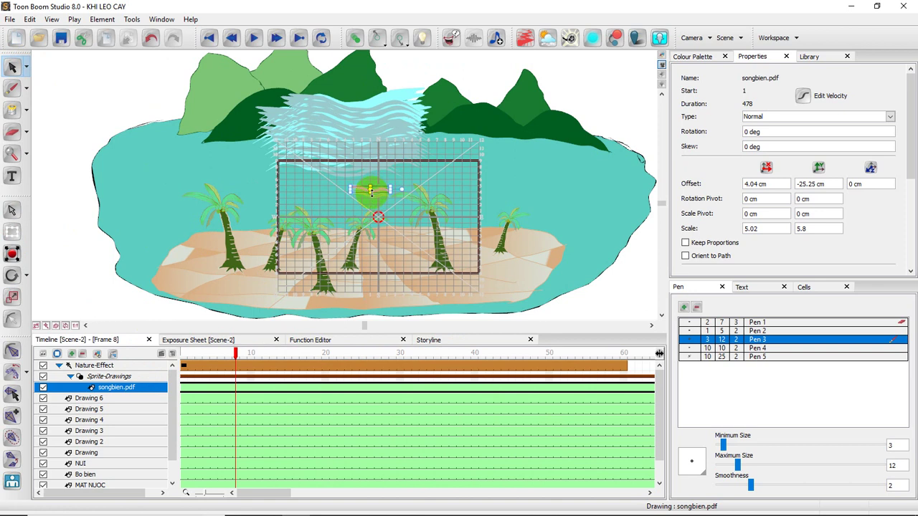
scroll(372, 193, "up", 1)
key("2")
key("2")
key("2")
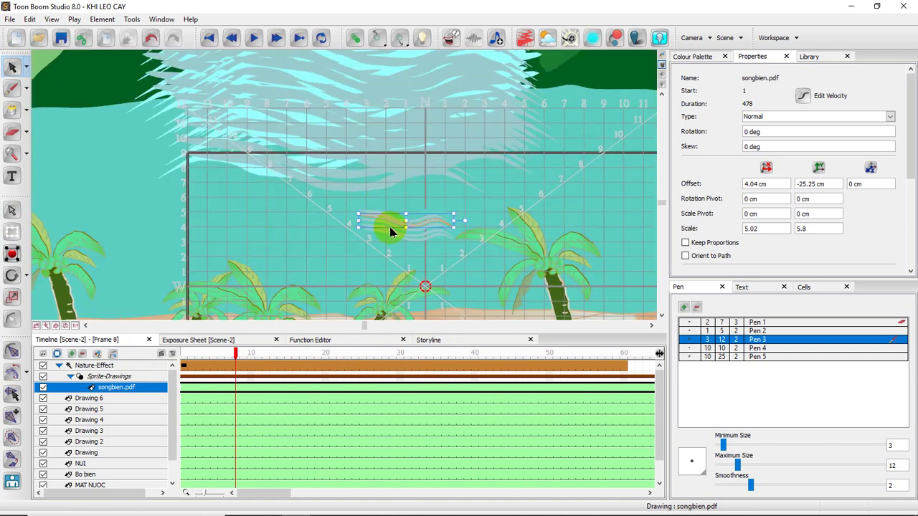
left_click(192, 388)
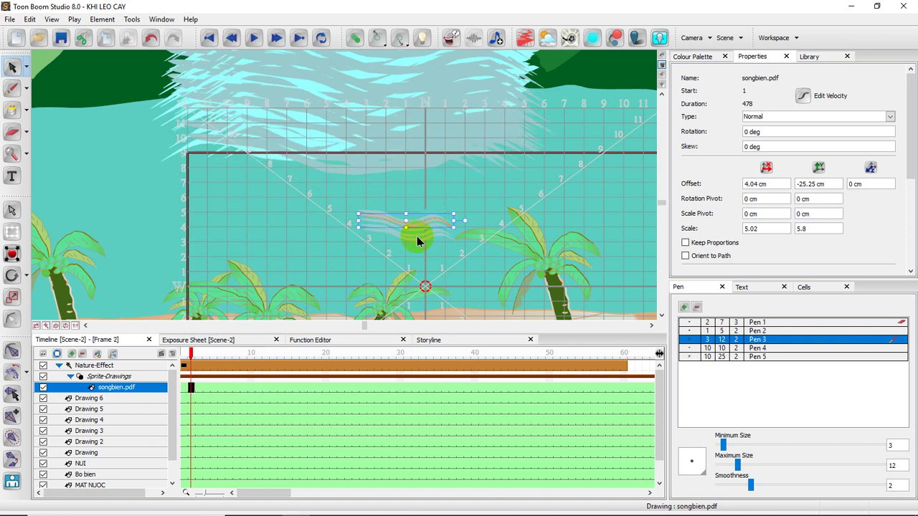
key("ctrl+a")
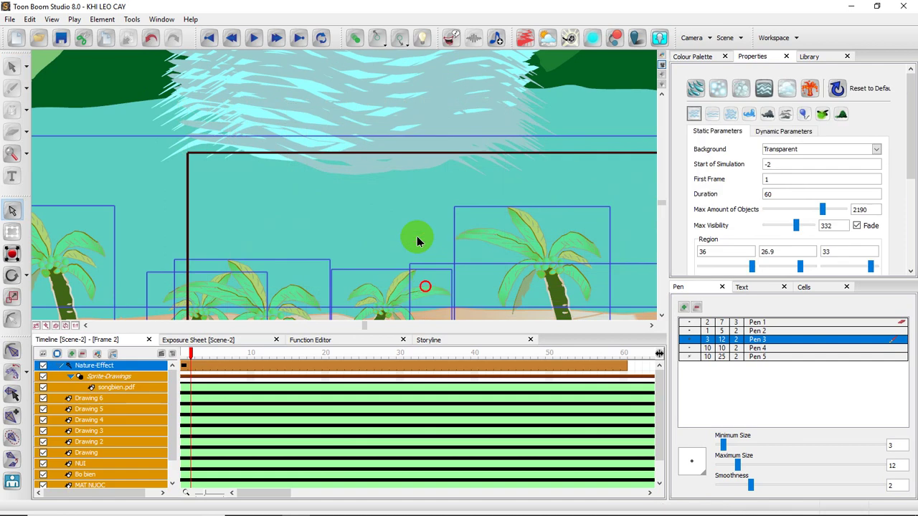
left_click(117, 388)
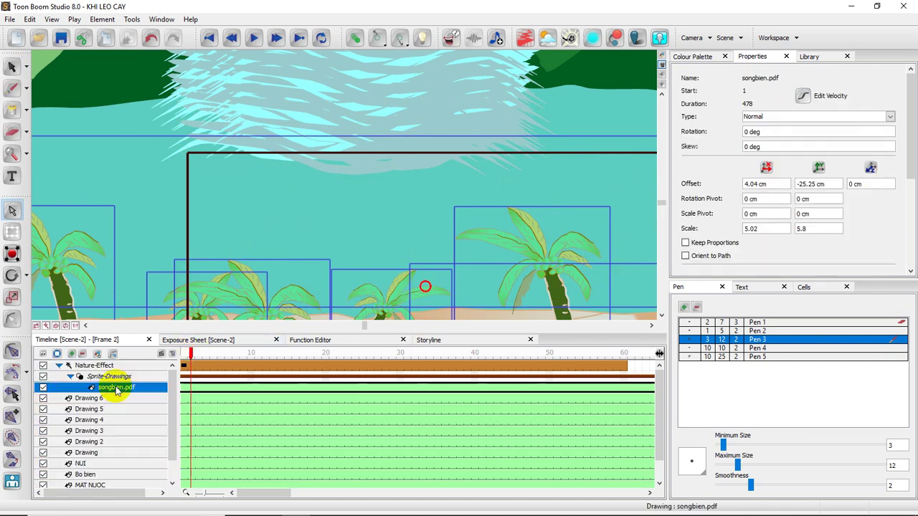
left_click_drag(414, 240, 420, 217)
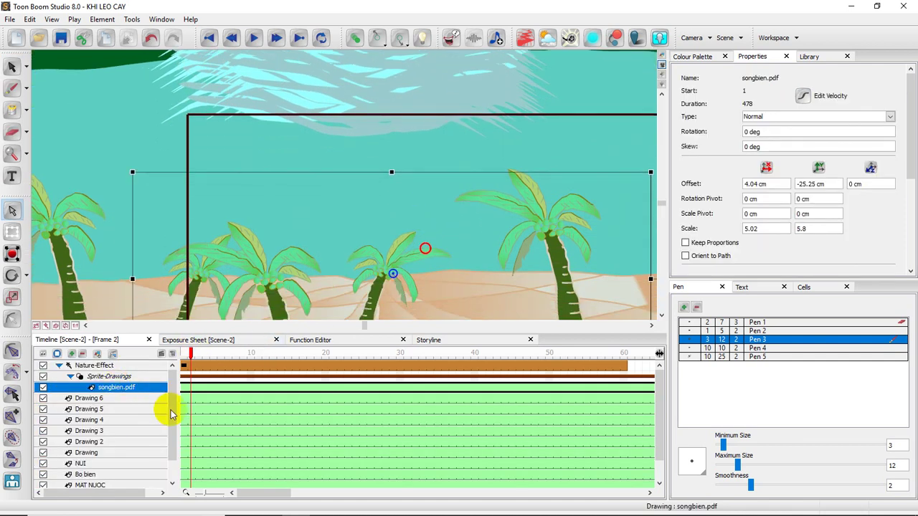
left_click(206, 387)
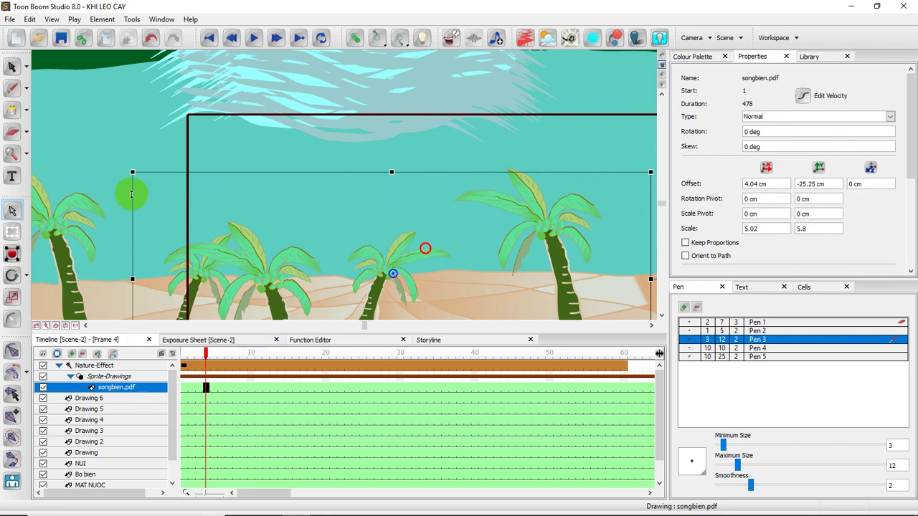
Select all the wave strokes in the songbien.pdf drawing view and enlarge them to about 9 by 5 grid units.
left_click(10, 68)
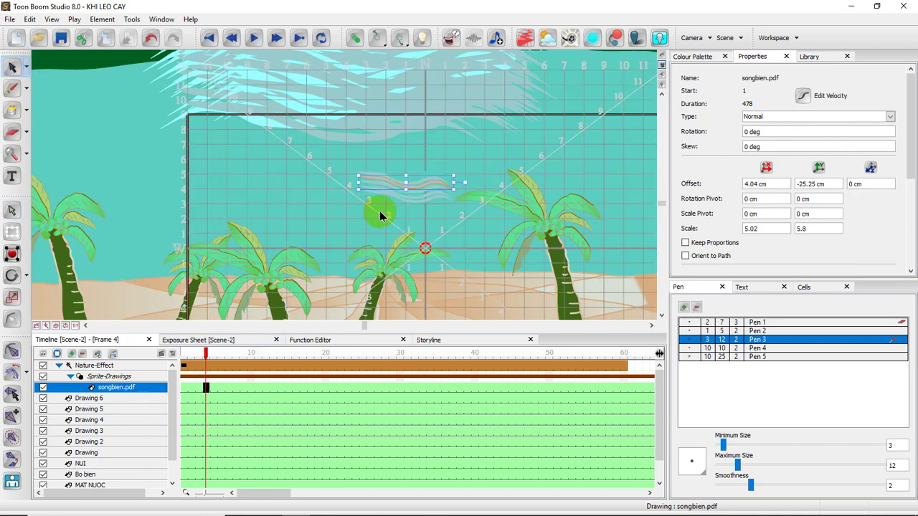
left_click(661, 55)
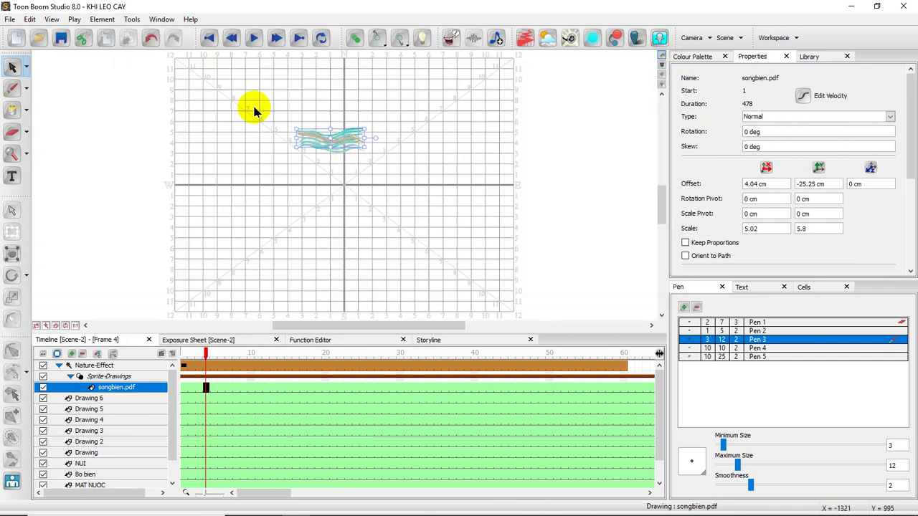
mouse_move(254, 107)
left_mouse_down()
mouse_move(389, 174)
mouse_move(412, 199)
left_mouse_up()
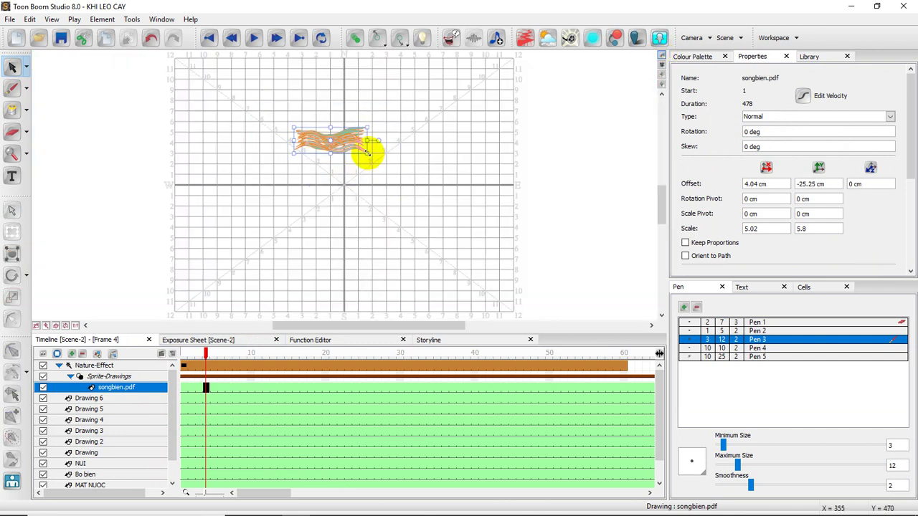
left_click_drag(367, 153, 392, 172)
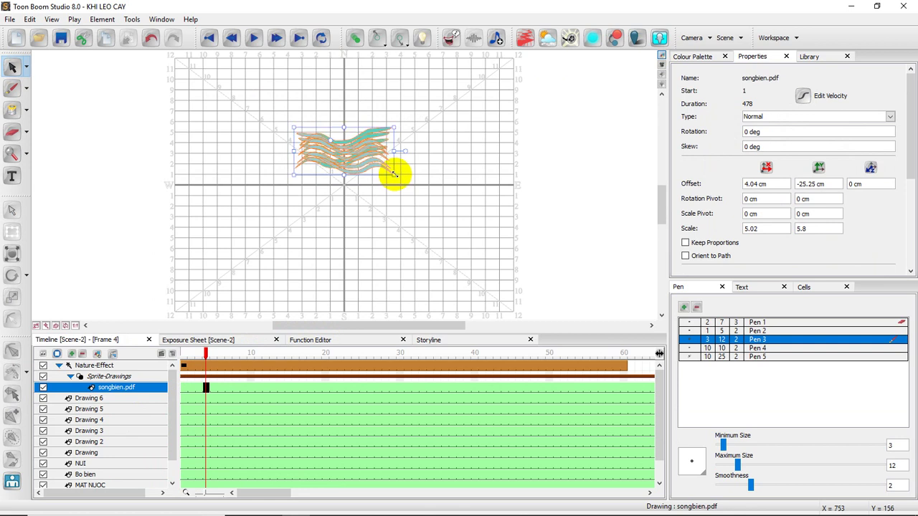
left_click_drag(396, 174, 417, 179)
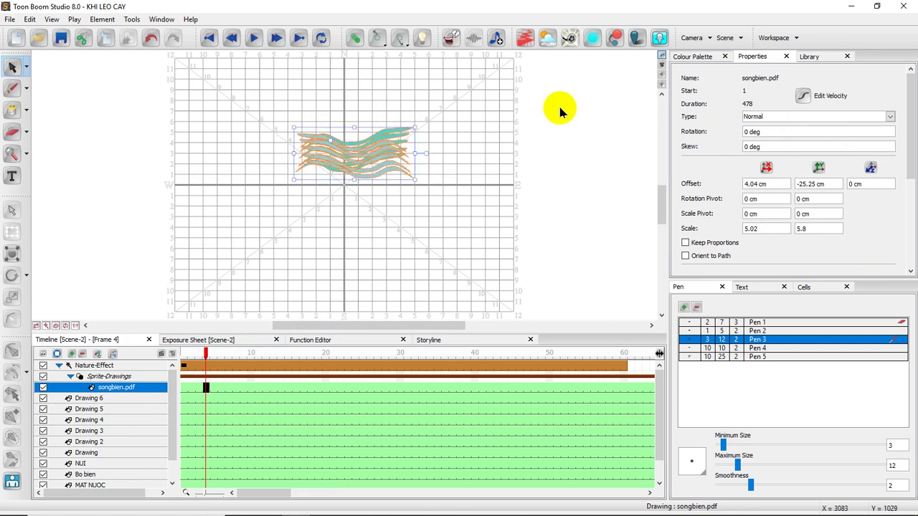
Play the scene in the camera view to review the enlarged waves, and return to frame 1.
left_click(660, 65)
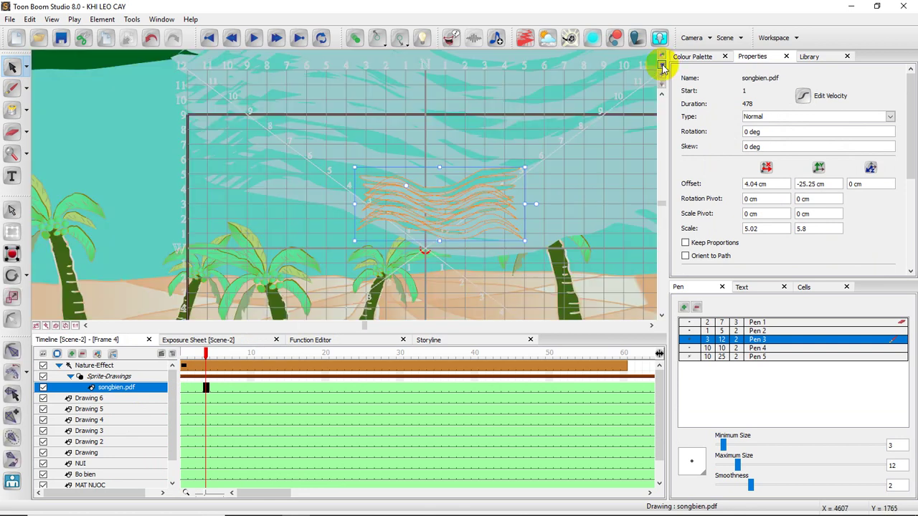
scroll(466, 208, "up", 1)
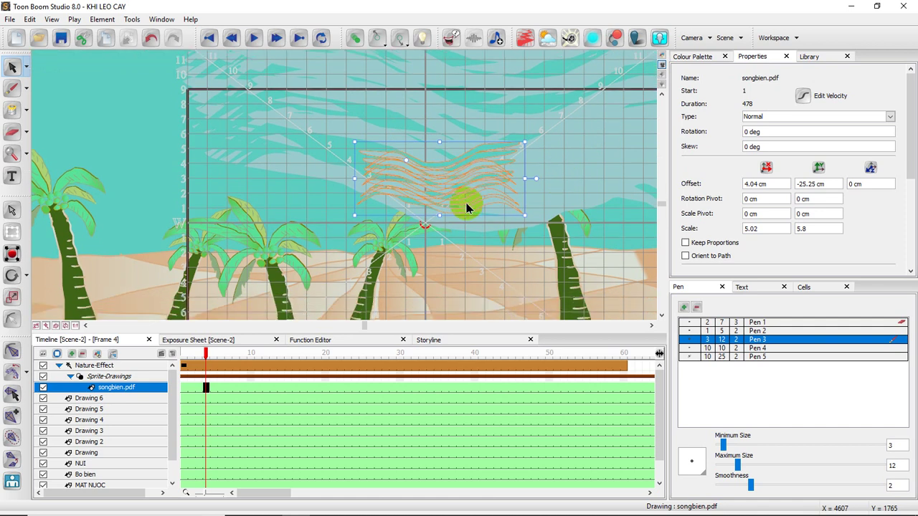
scroll(466, 207, "down", 2)
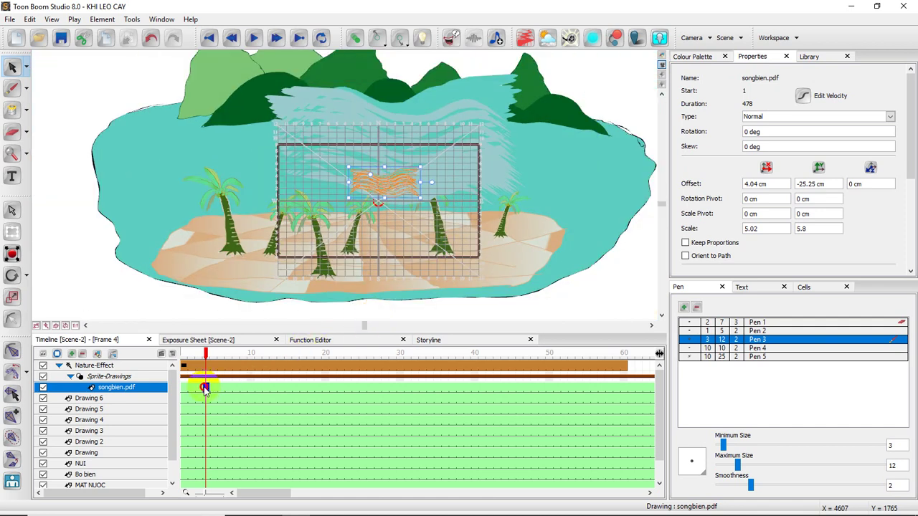
left_click(198, 386)
left_click(191, 367)
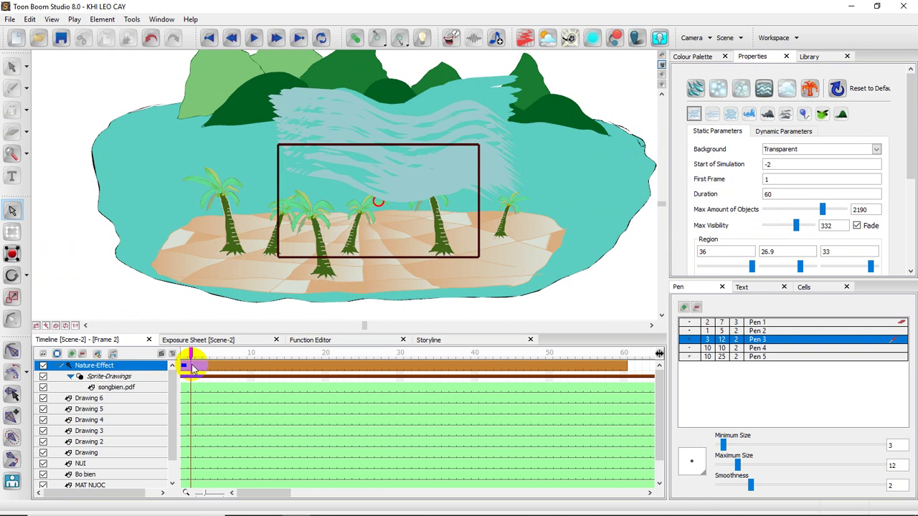
left_click(255, 41)
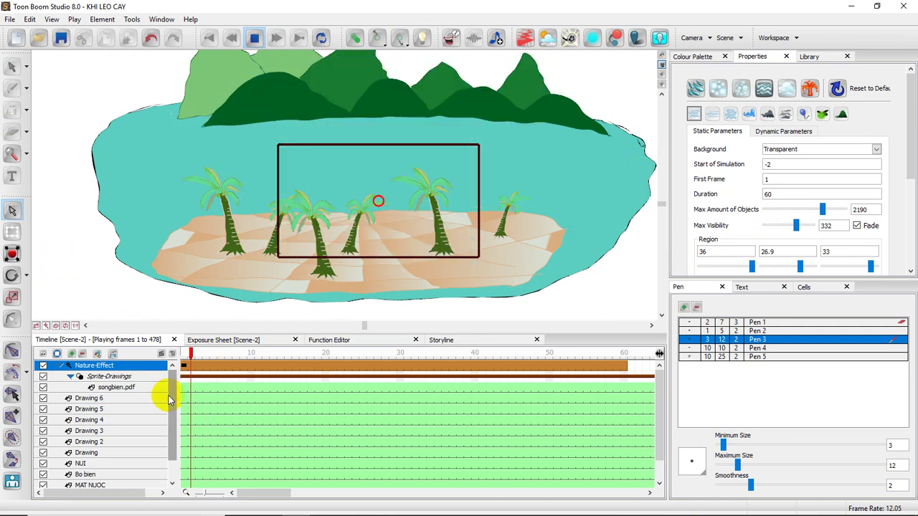
left_click(194, 382)
left_click(188, 352)
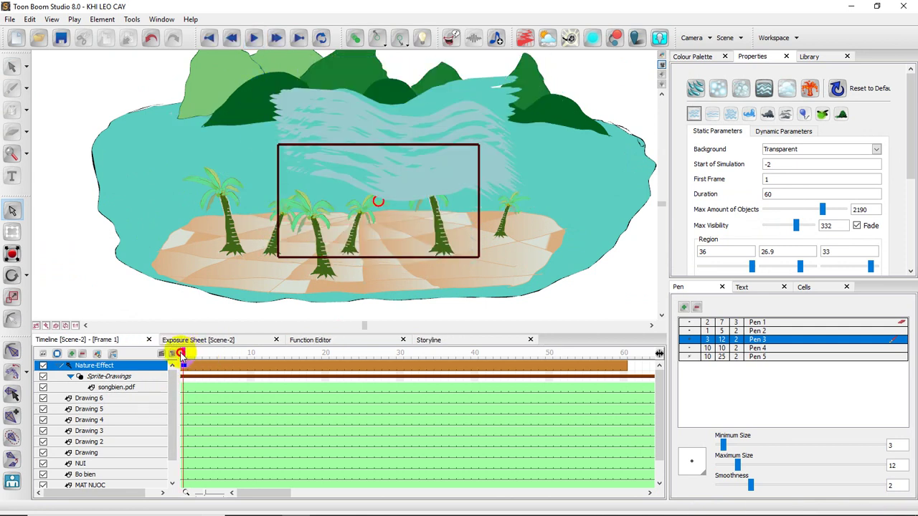
Enlarge the songbien.pdf wave strokes in the drawing view to about 13 by 7 grid units and centre them on the grid.
left_click(63, 366)
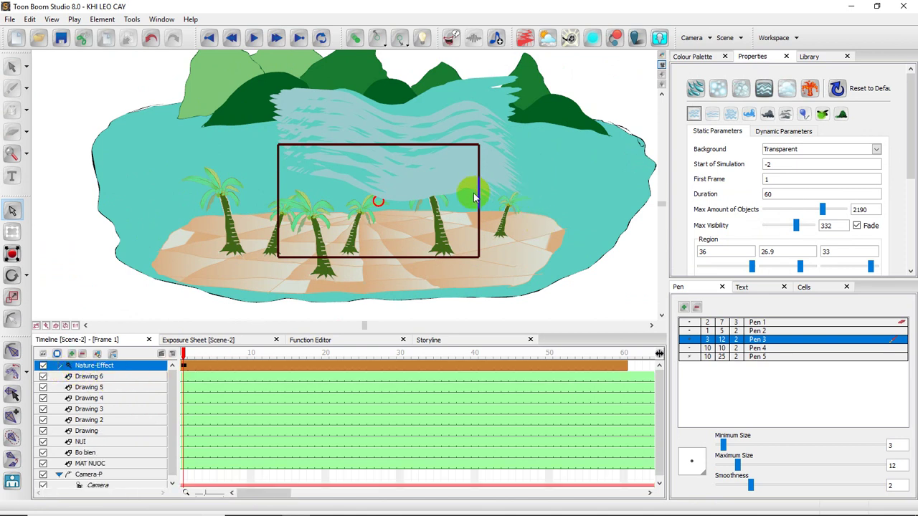
left_click(660, 58)
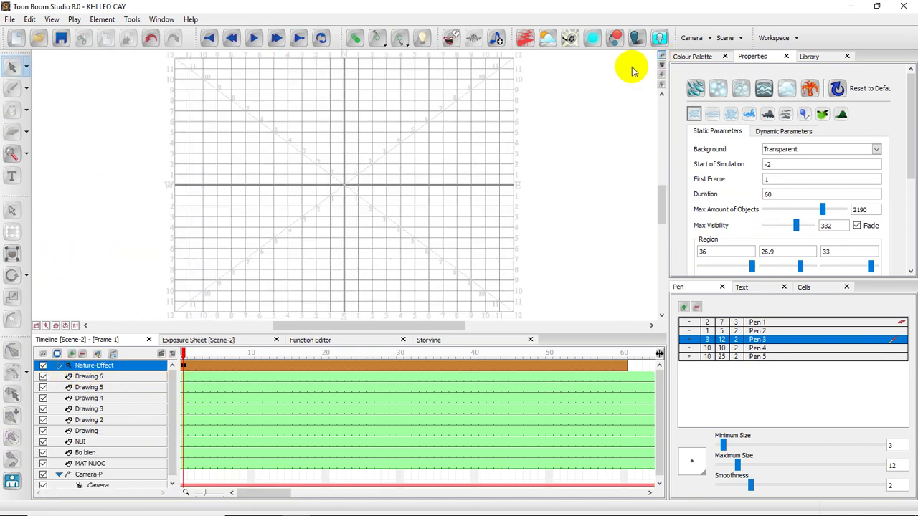
left_click(63, 367)
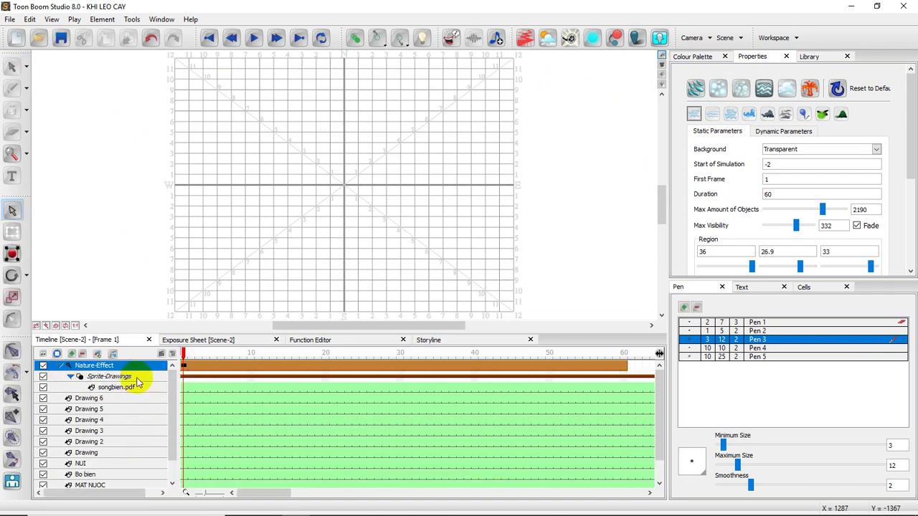
left_click(136, 387)
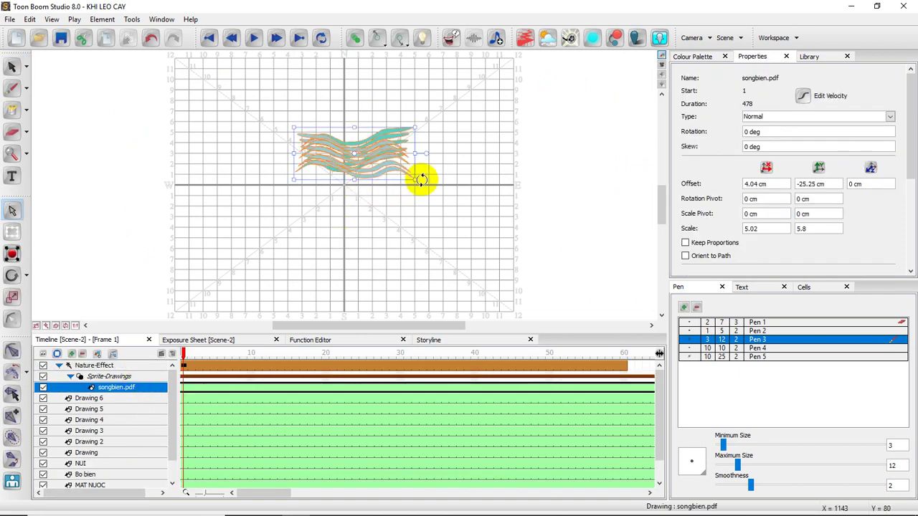
mouse_move(414, 179)
left_mouse_down()
mouse_move(446, 205)
mouse_move(474, 205)
left_mouse_up()
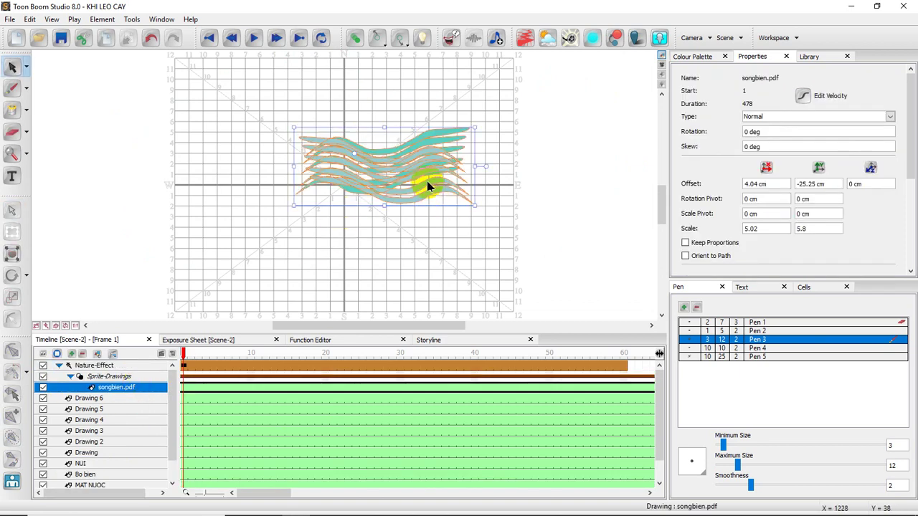
left_click_drag(423, 175, 380, 180)
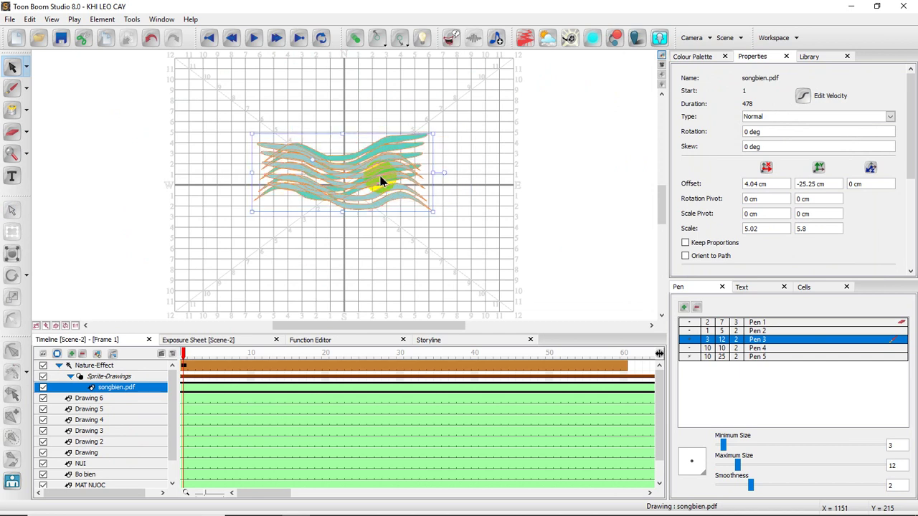
mouse_move(656, 511)
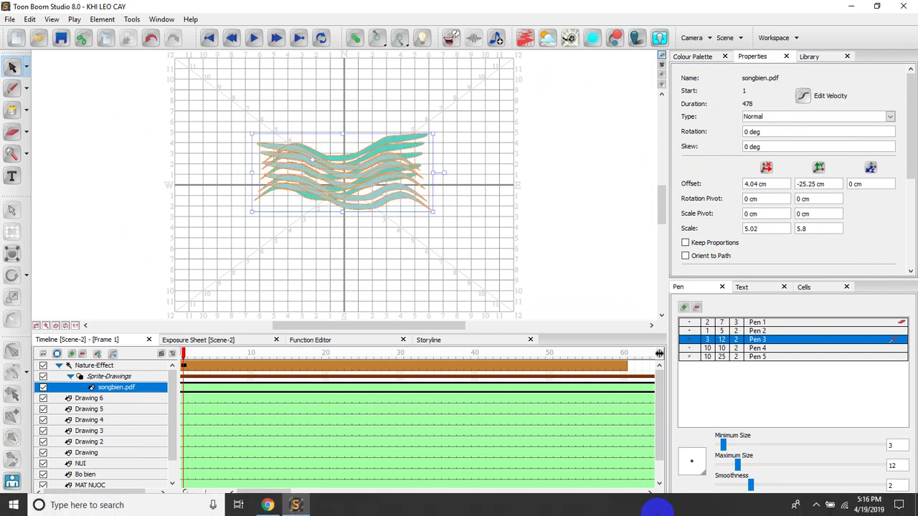
left_click(814, 506)
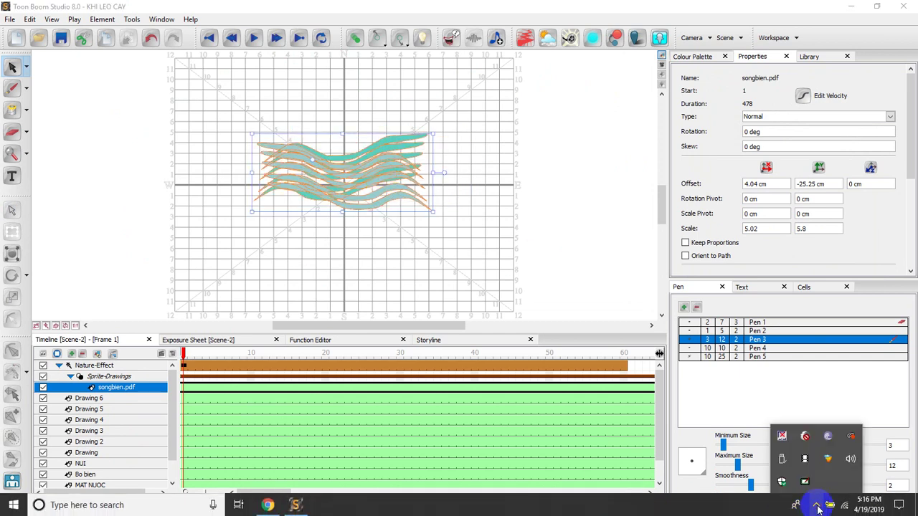
left_click(804, 463)
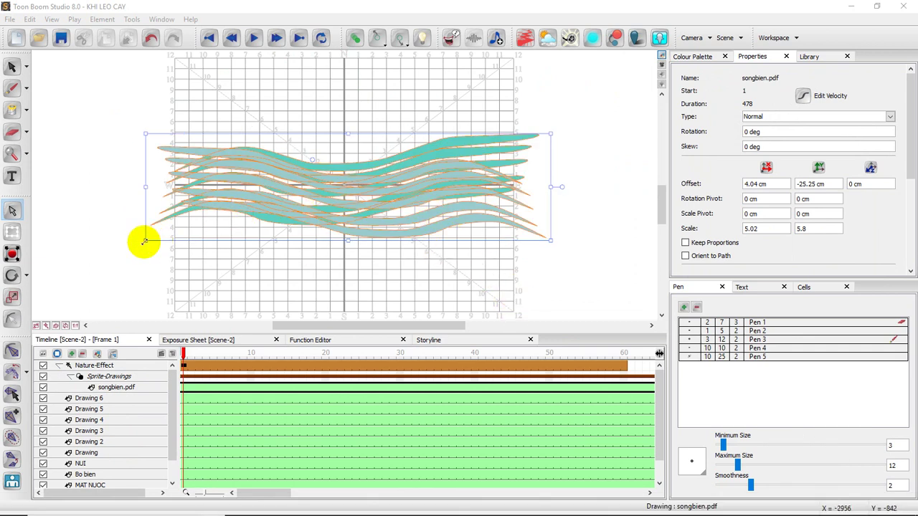
Play the scene in the camera view to review the widened waves, and return to the drawing view.
left_click(662, 64)
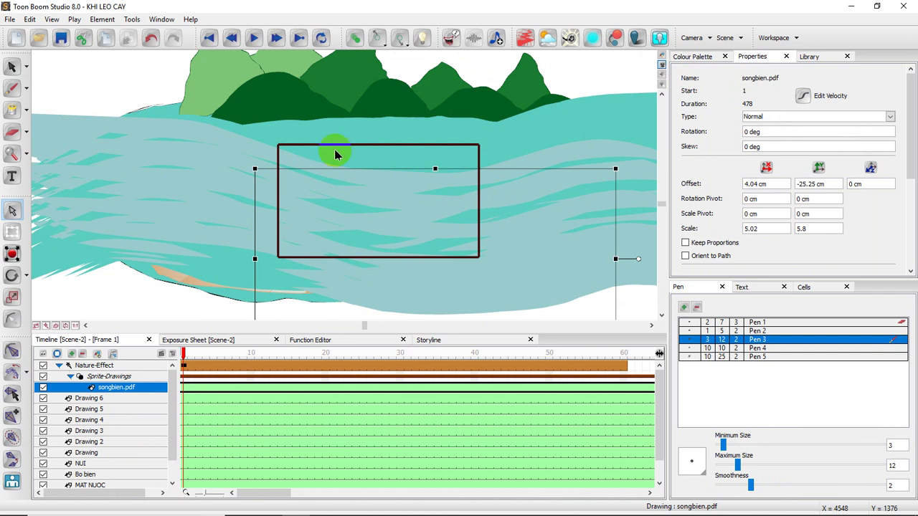
left_click(253, 39)
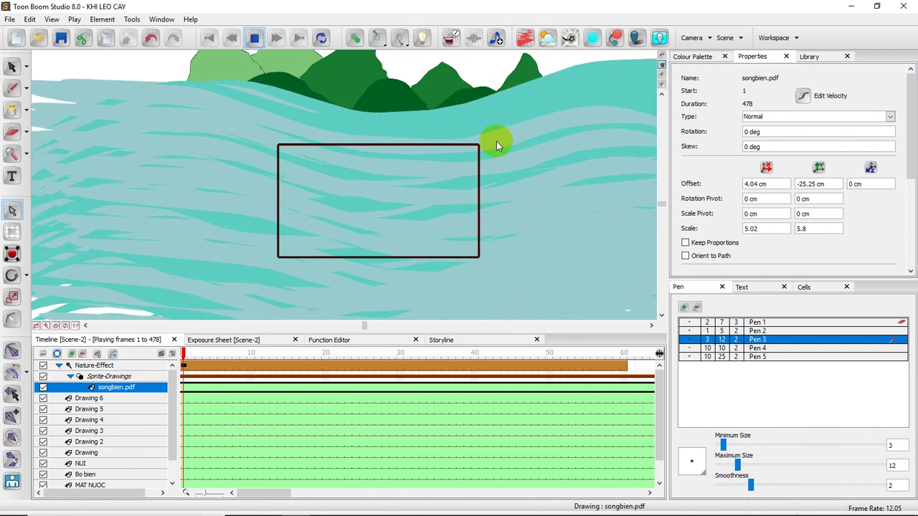
left_click(660, 59)
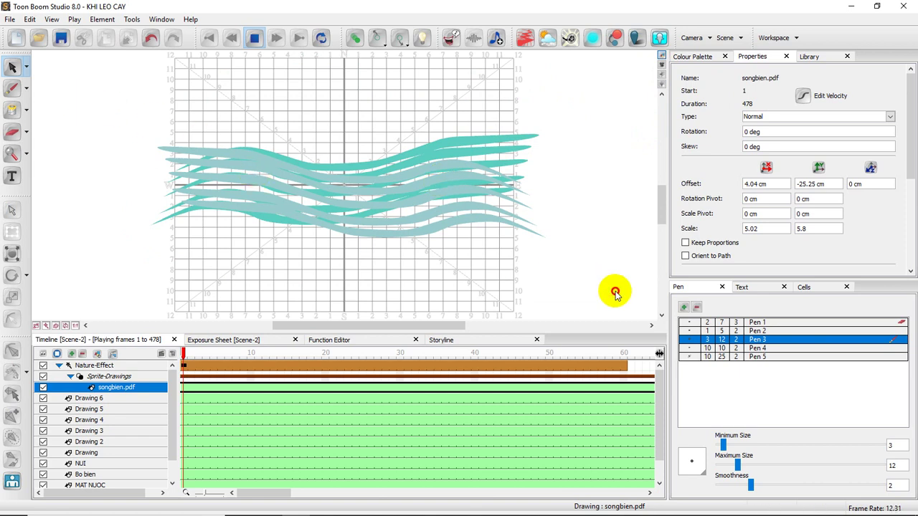
Select all the songbien.pdf wave strokes at frame 3 and shrink them to about 24 by 10 grid units.
left_click(15, 67)
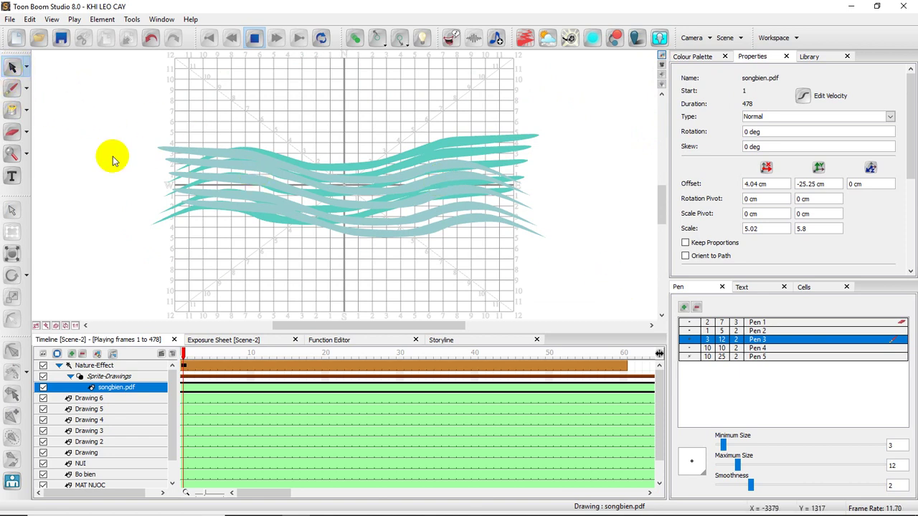
left_click(199, 392)
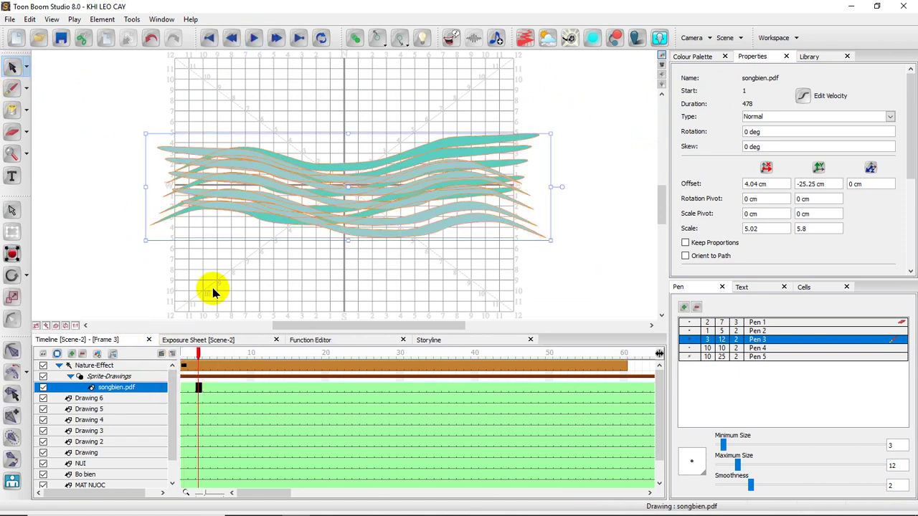
left_click_drag(349, 135, 348, 138)
left_click_drag(550, 189, 534, 188)
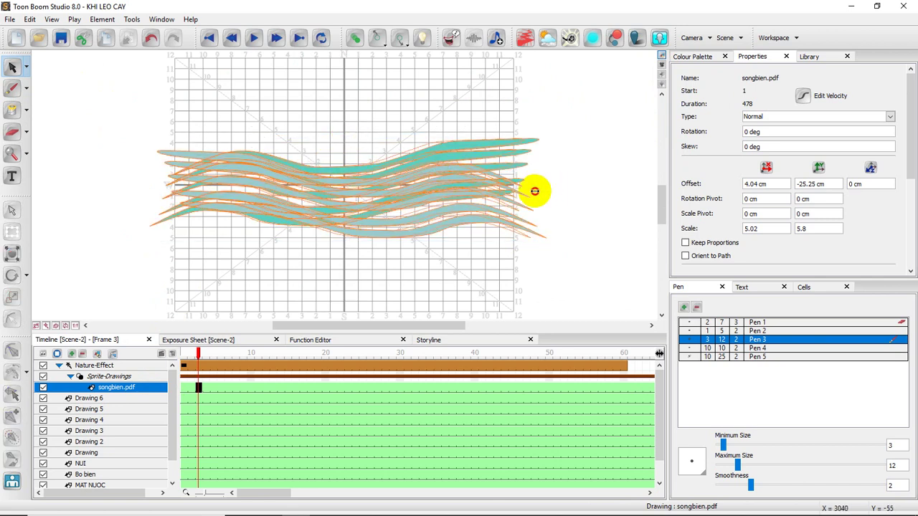
left_click_drag(145, 188, 175, 189)
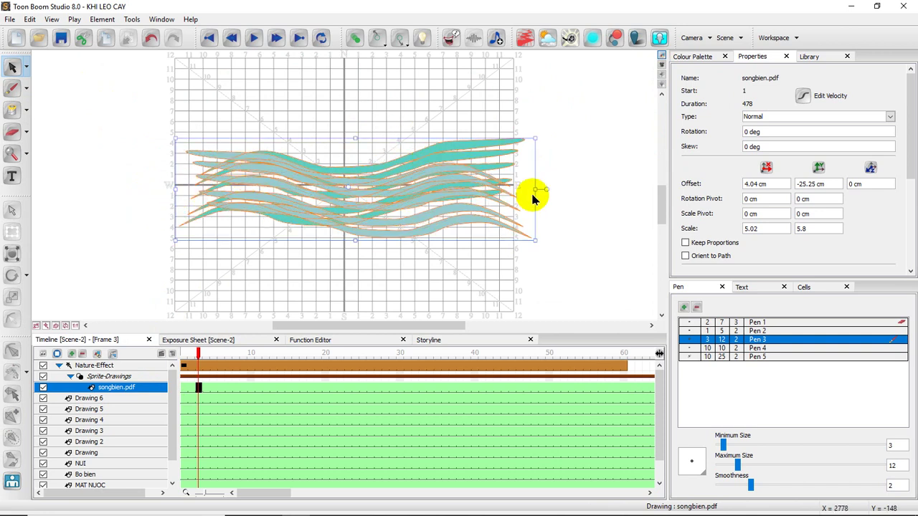
left_click_drag(534, 189, 518, 189)
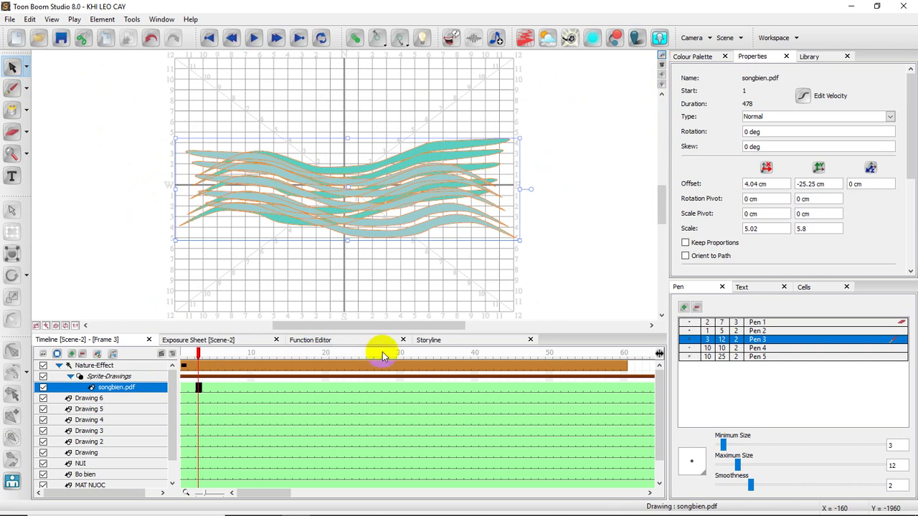
Select the Nature-Effect element at frame 1, show it in the camera view, and set its floor height to -1.1.
left_click(187, 386)
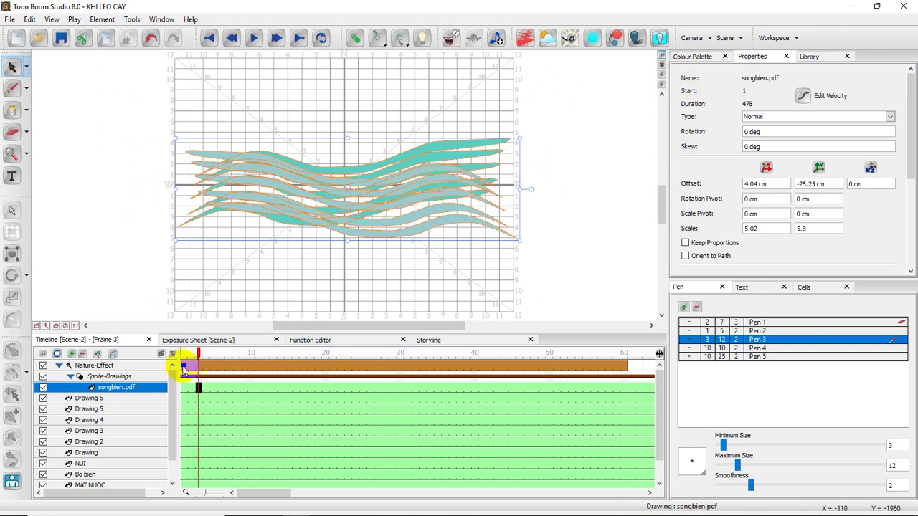
left_click(184, 366)
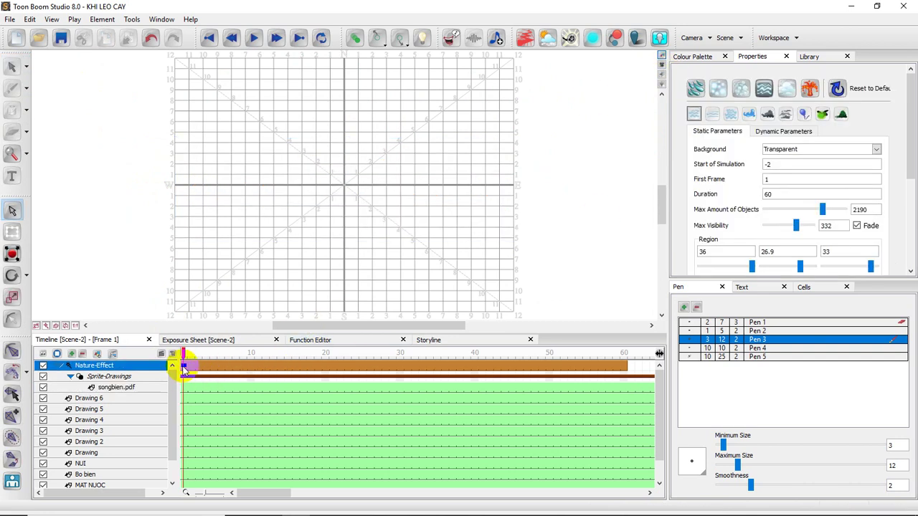
left_click(662, 66)
scroll(476, 270, "down", 1)
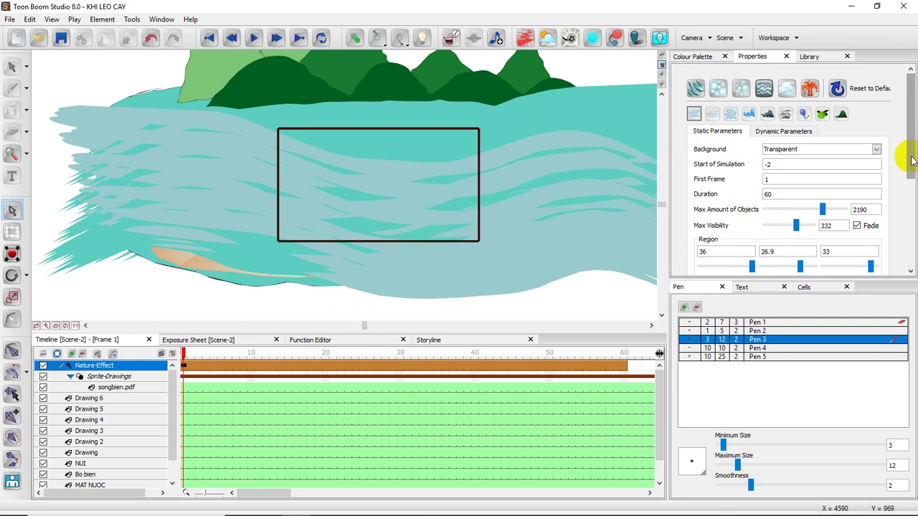
left_click_drag(909, 148, 911, 192)
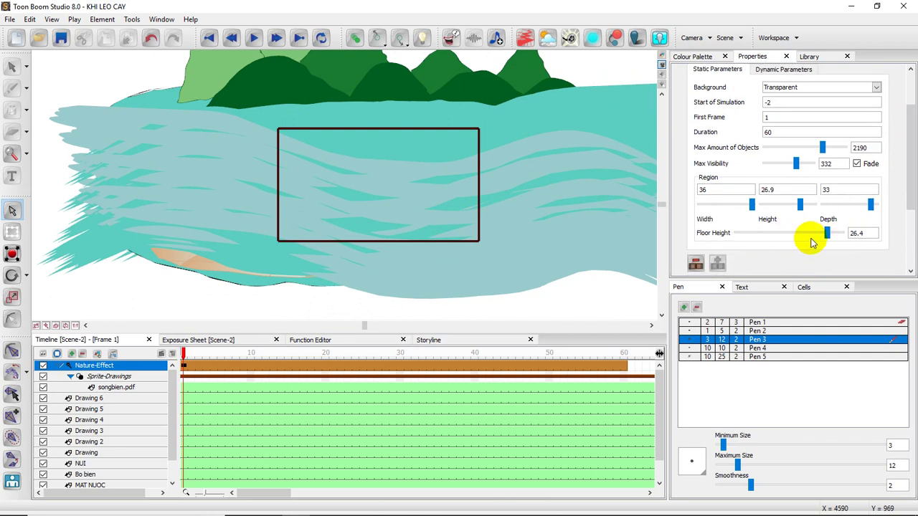
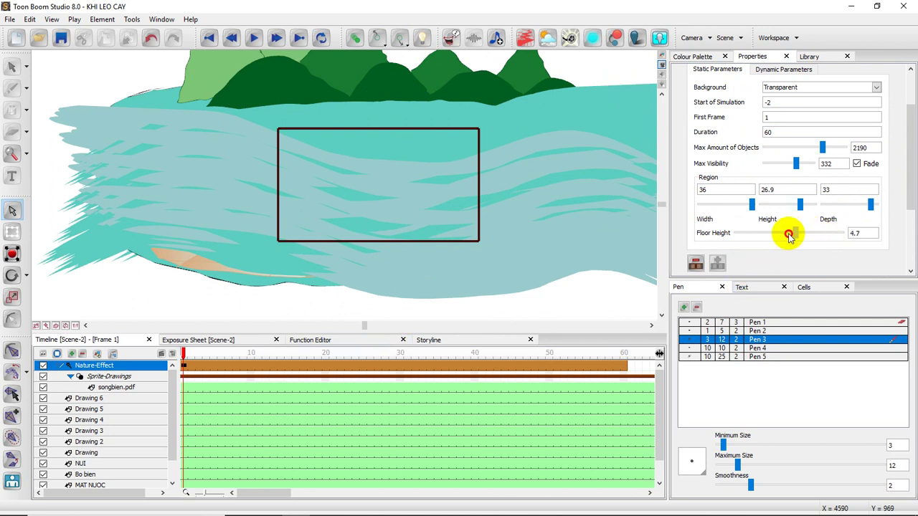
left_click_drag(788, 236, 786, 233)
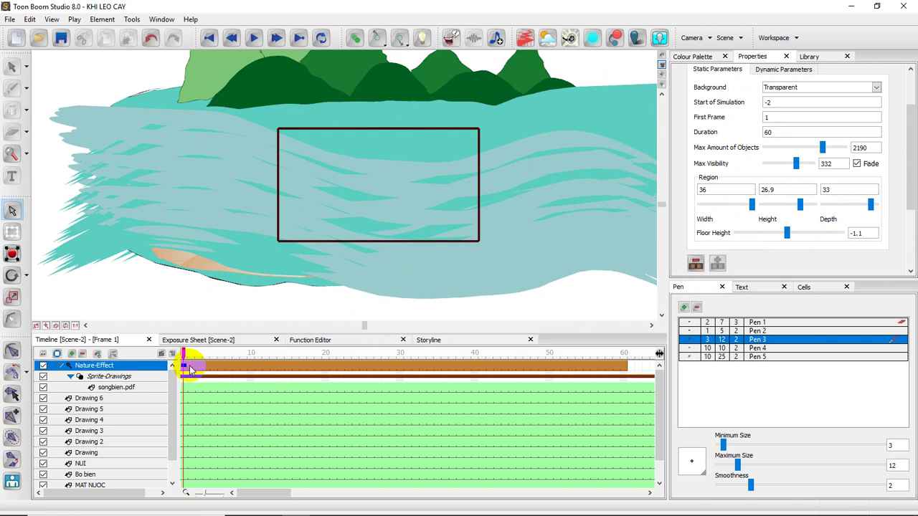
Play the scene from frame 1 and scrub the timeline back to frame 9 to review the wave effect.
left_click(254, 38)
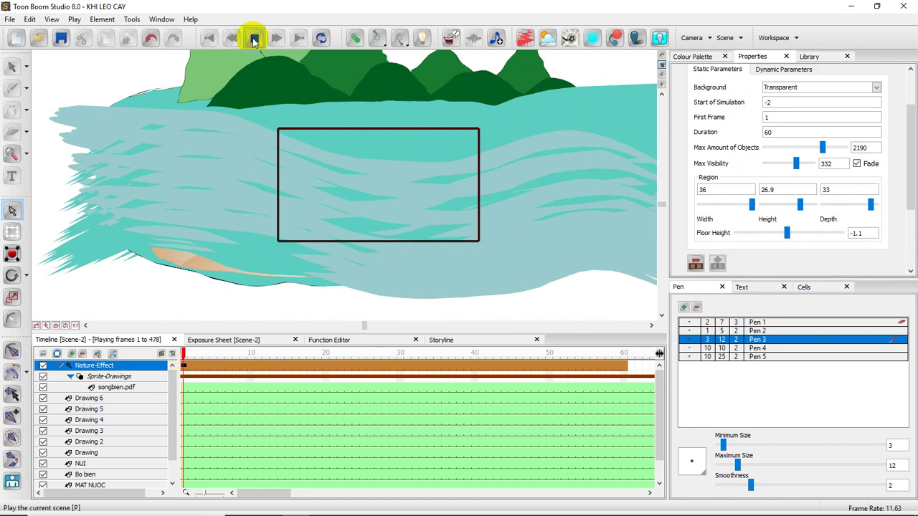
left_click(183, 367)
key("Return")
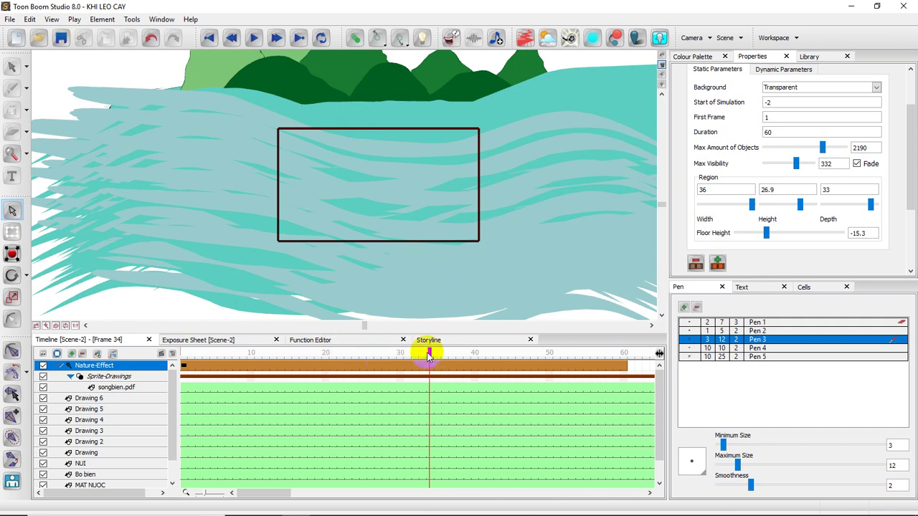
left_click_drag(429, 356, 240, 381)
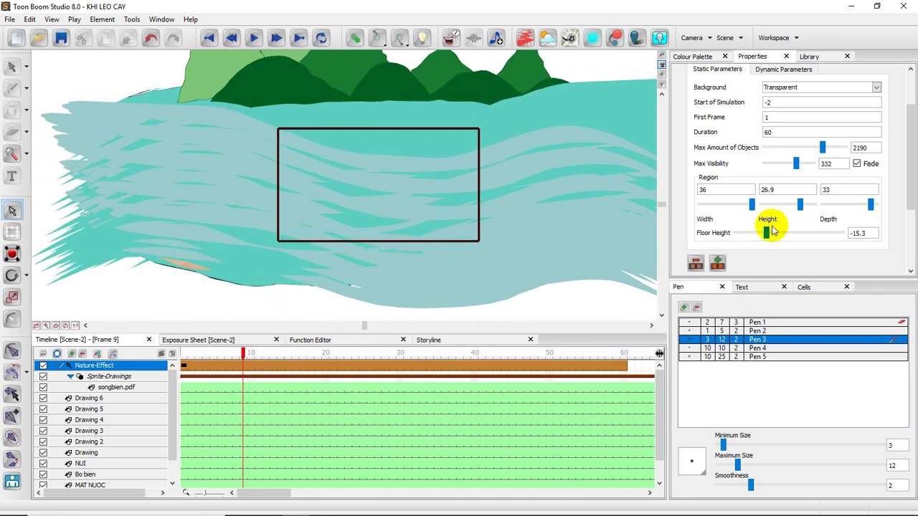
Set the nature effect's region depth to 17.4, region height to 26 and floor height to 2, and check the motion up to about frame 17.
left_click(848, 206)
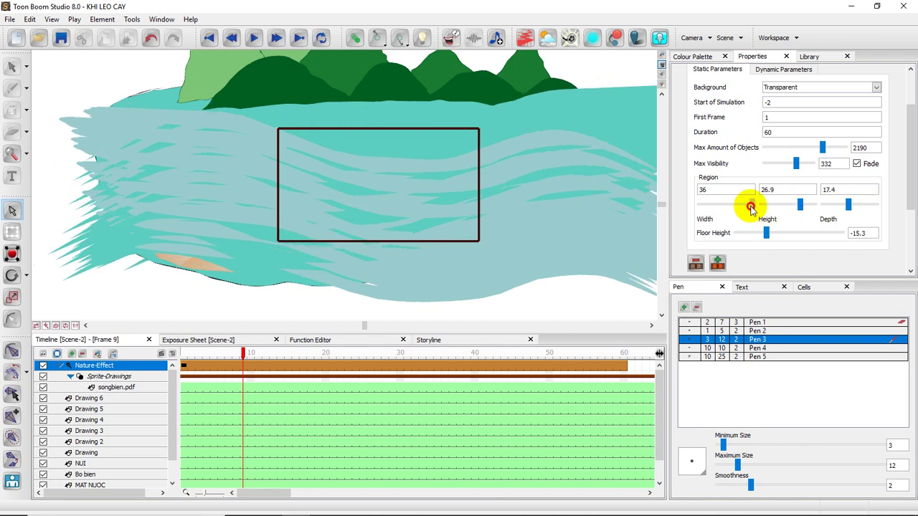
left_click(816, 207)
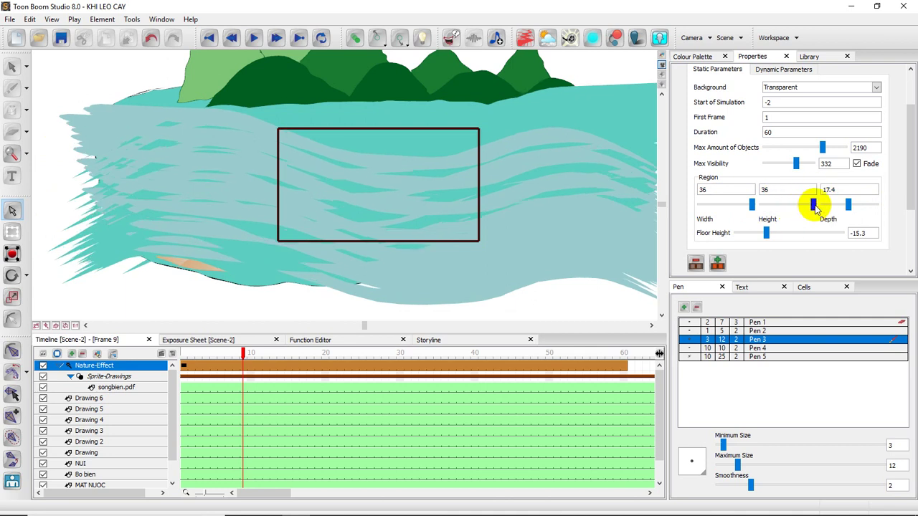
left_click_drag(810, 206, 799, 206)
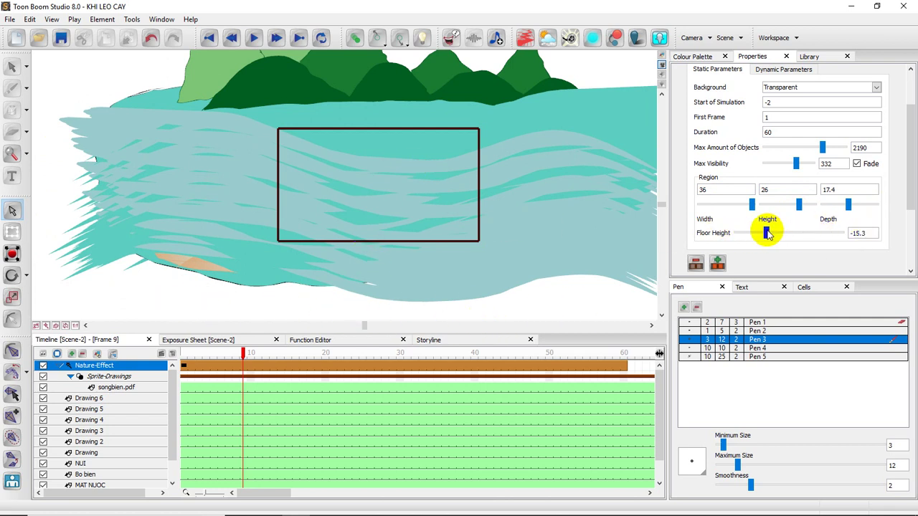
left_click_drag(766, 232, 790, 233)
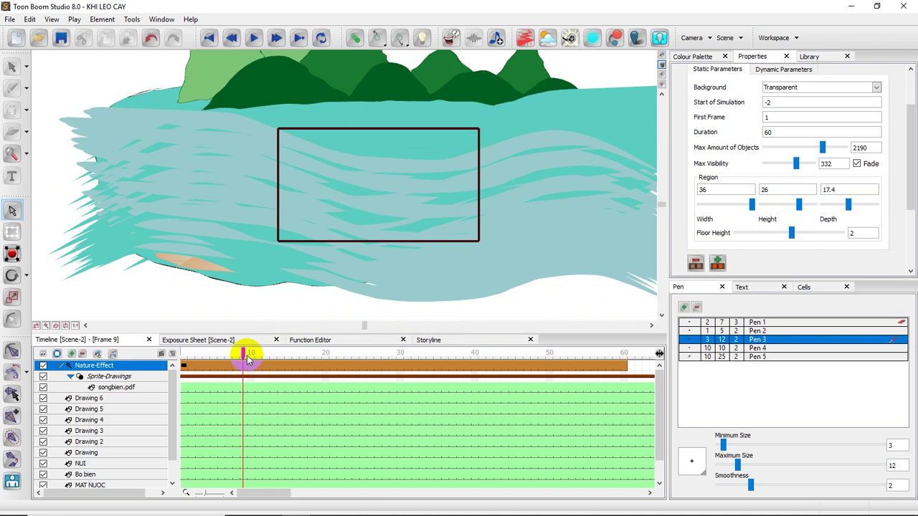
left_click_drag(256, 356, 301, 357)
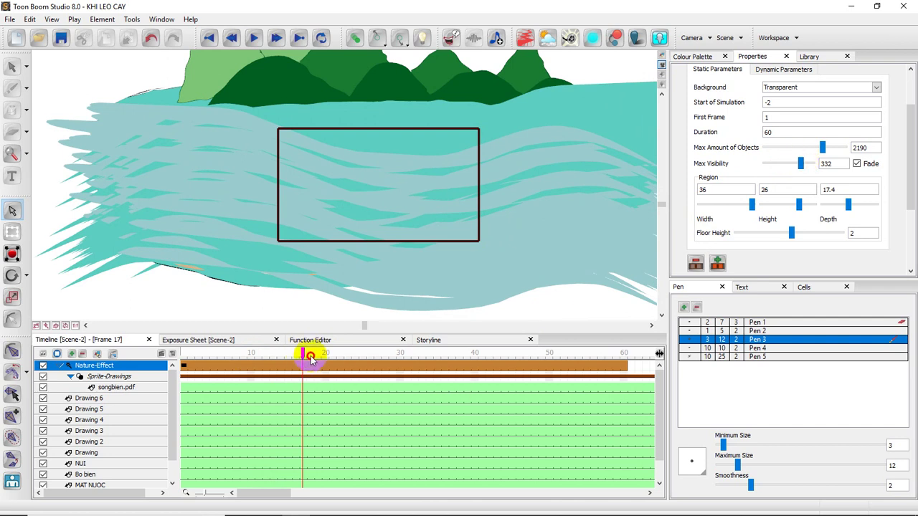
left_click_drag(310, 358, 180, 375)
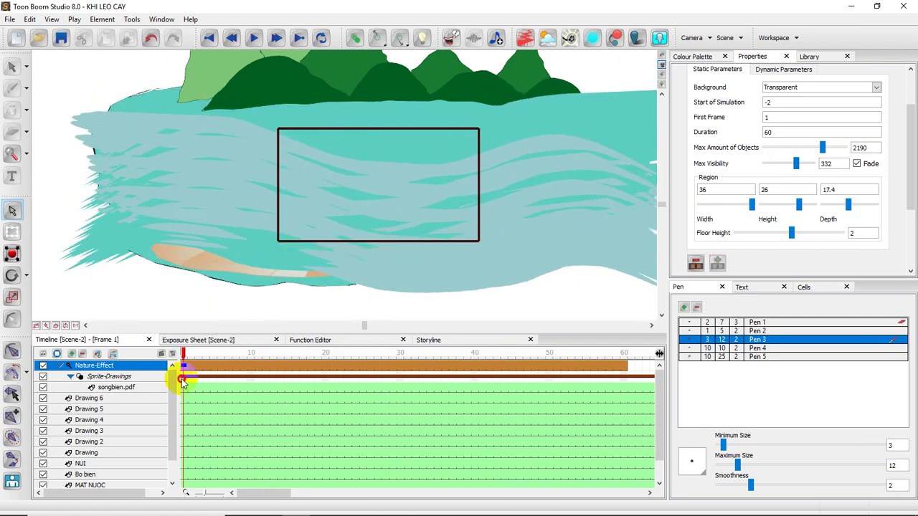
Recolour the MAT NUOC water surface to light green, RGB 92, 244, 179, in the PDF Importer palette.
left_click(60, 366)
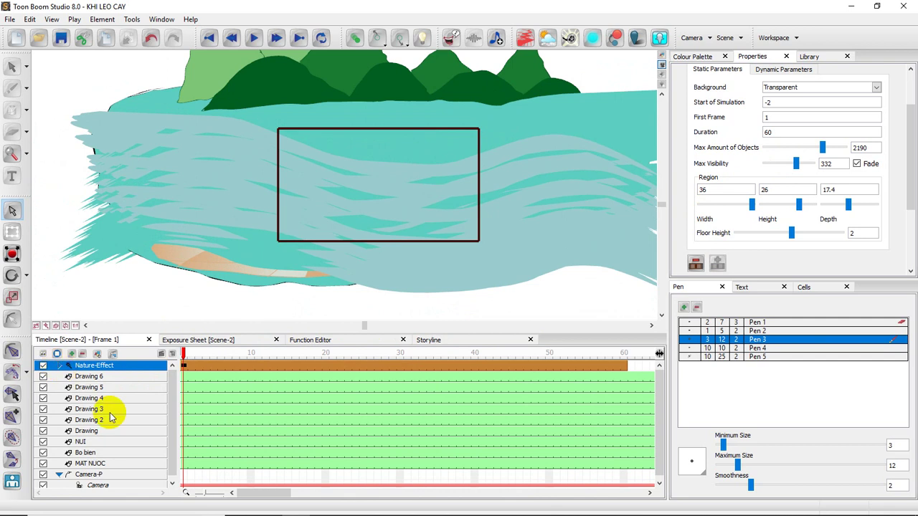
left_click(90, 463)
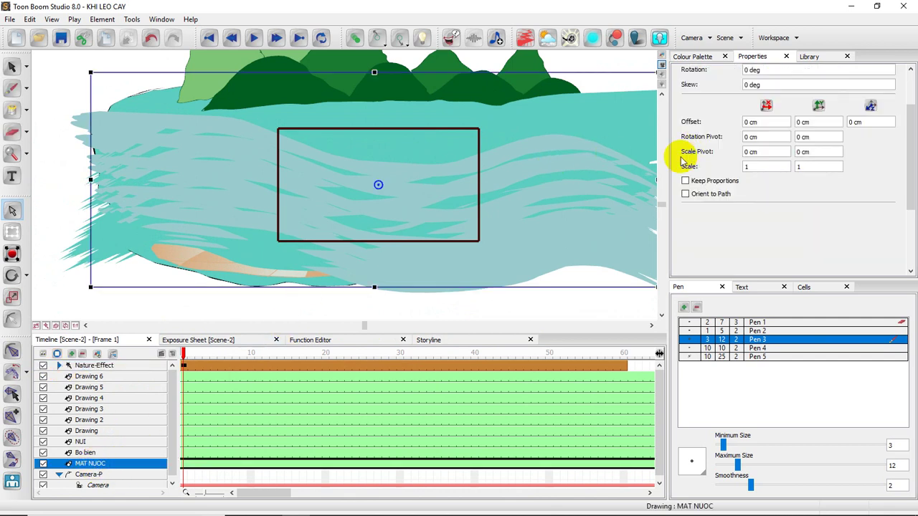
left_click(697, 57)
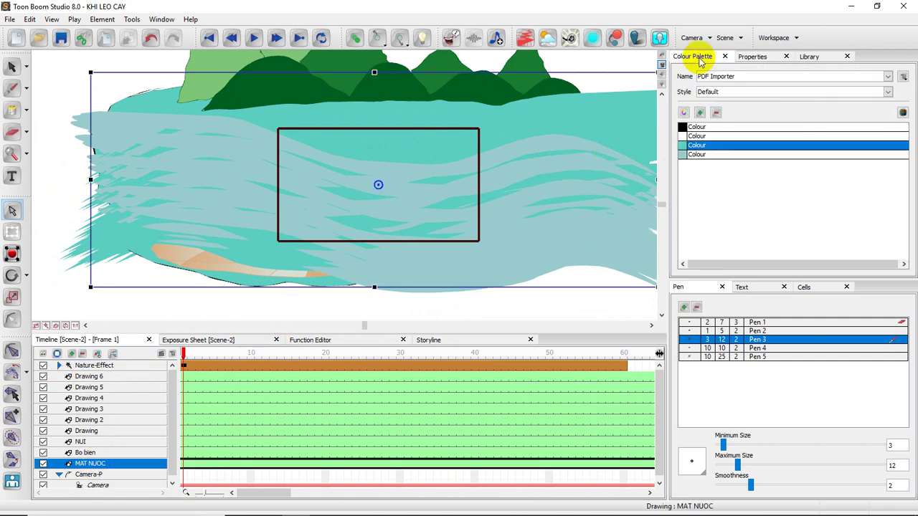
double_click(681, 147)
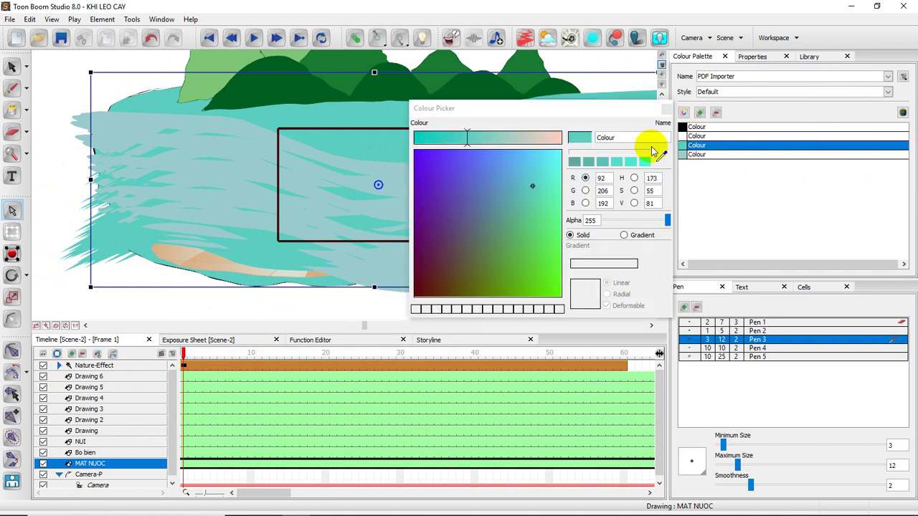
left_click(547, 189)
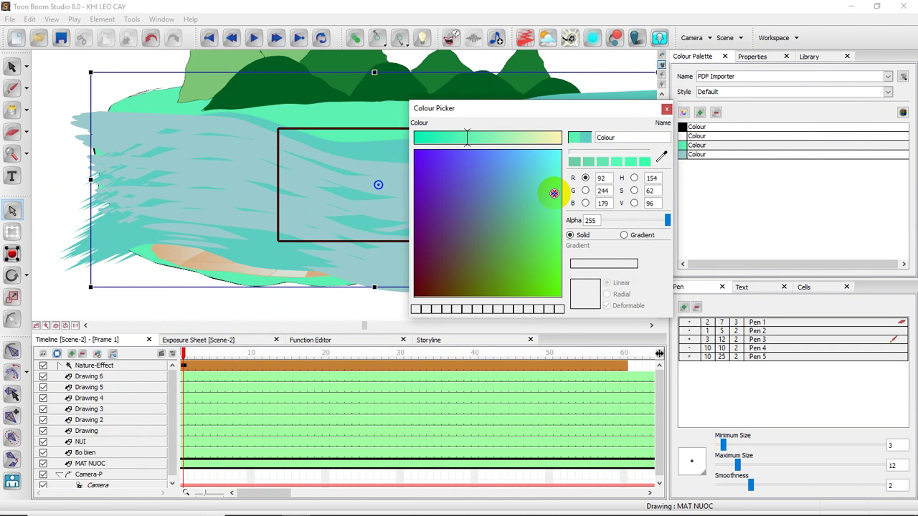
left_click(666, 110)
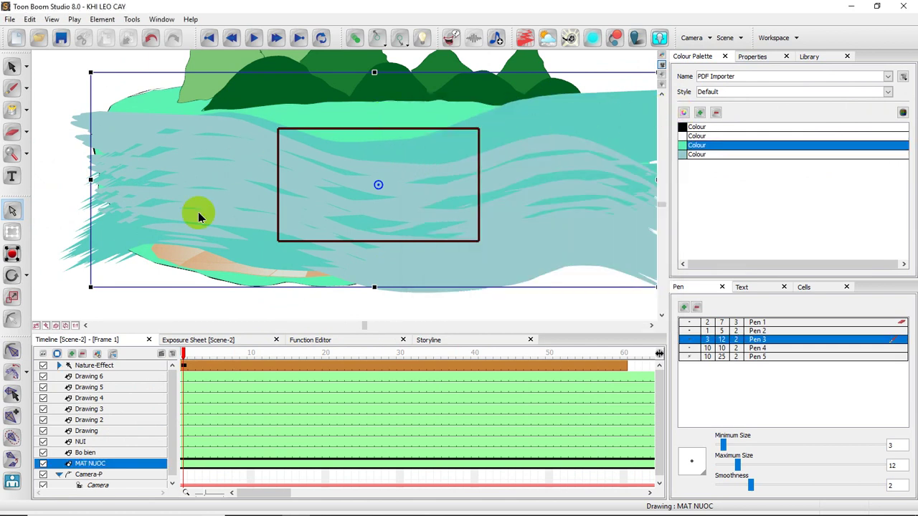
Play the scene from the start of the Nature-Effect element to review the waves over the recoloured water.
left_click(185, 368)
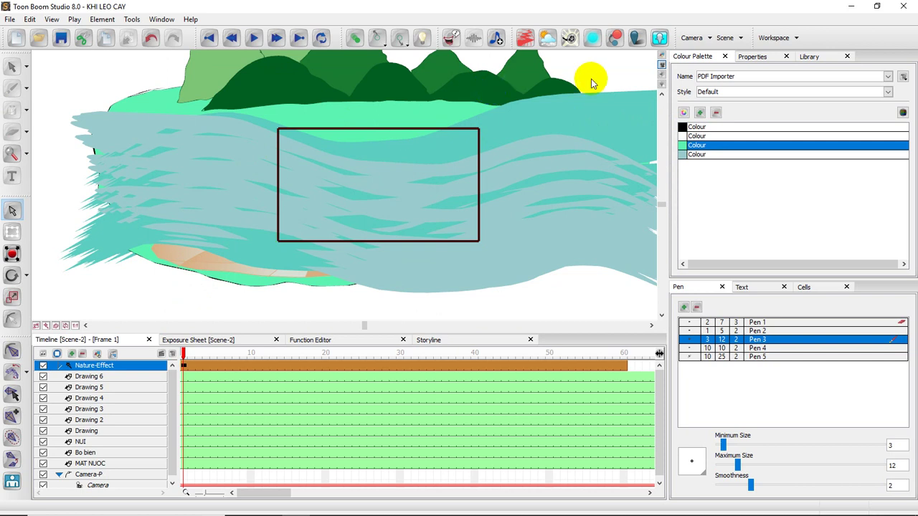
left_click(254, 40)
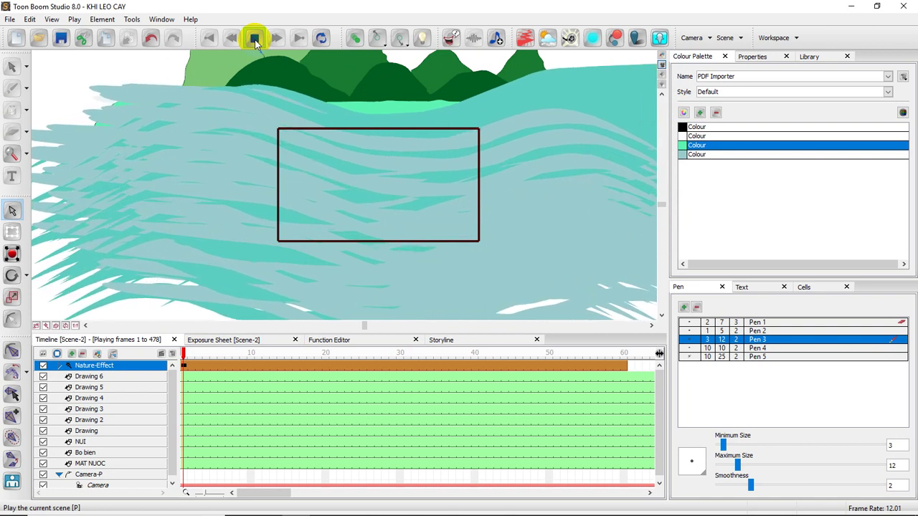
left_click(254, 39)
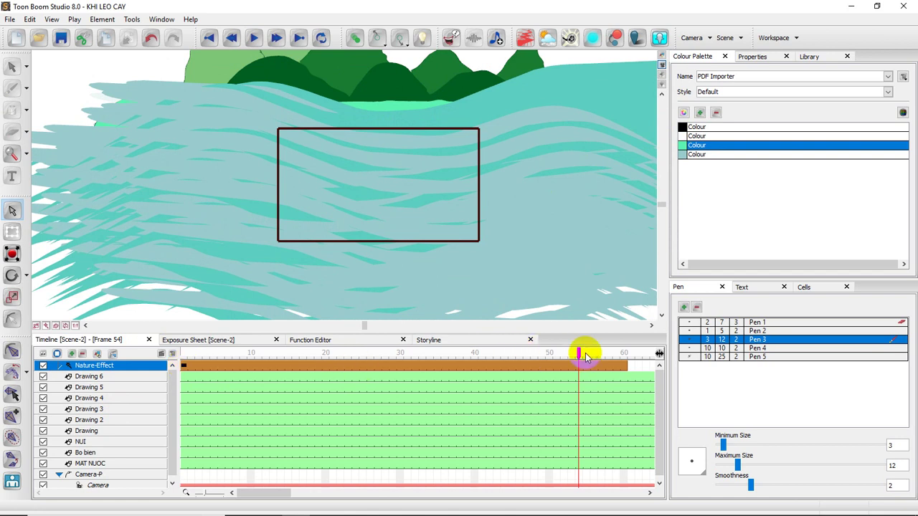
Set the nature effect's floor height to 23.8 and scrub the timeline back to frame 10 to check the waves.
left_click_drag(580, 356, 281, 355)
left_click(752, 57)
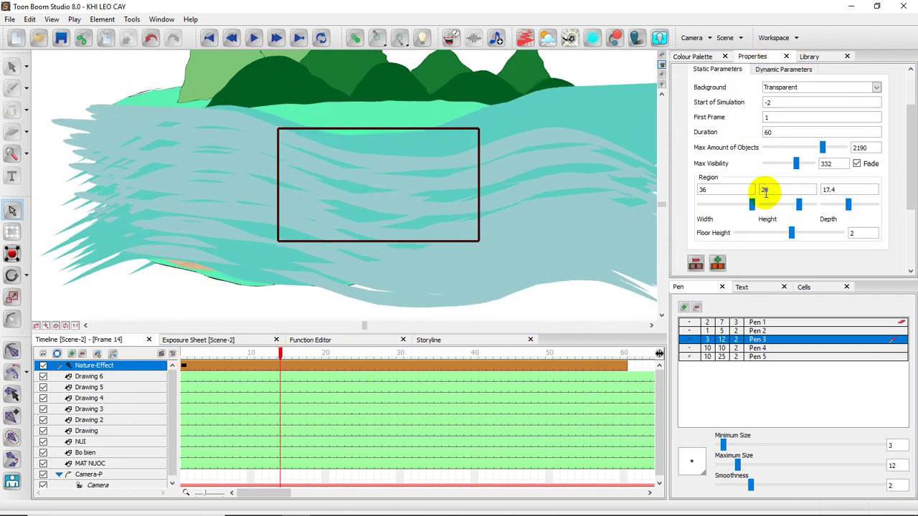
left_click_drag(907, 171, 902, 209)
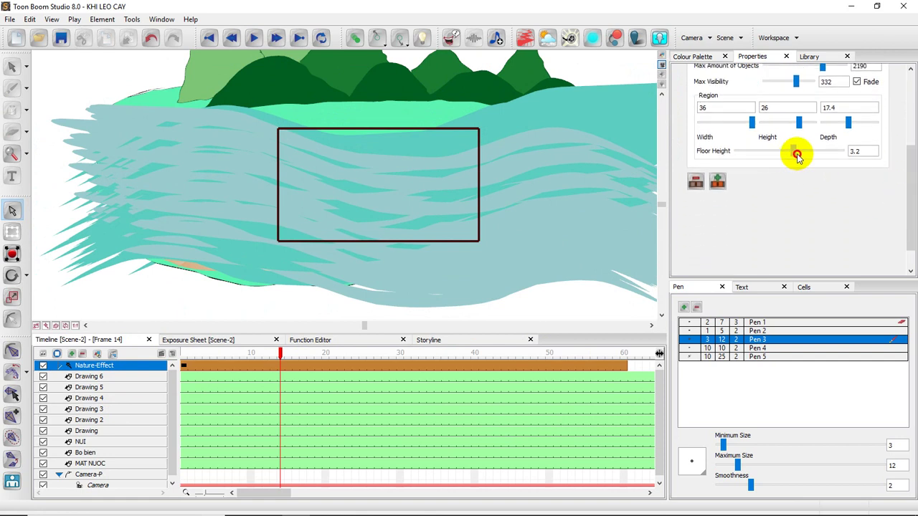
left_click_drag(797, 155, 813, 156)
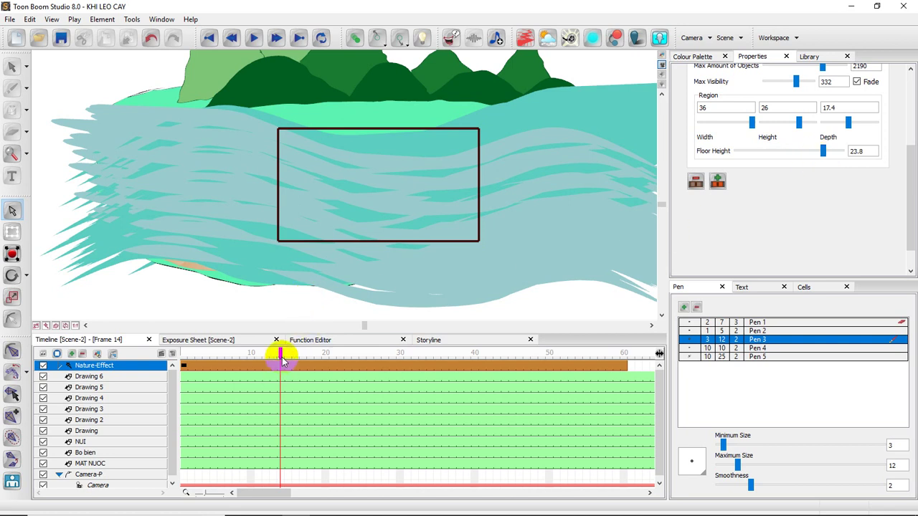
left_click_drag(281, 356, 252, 357)
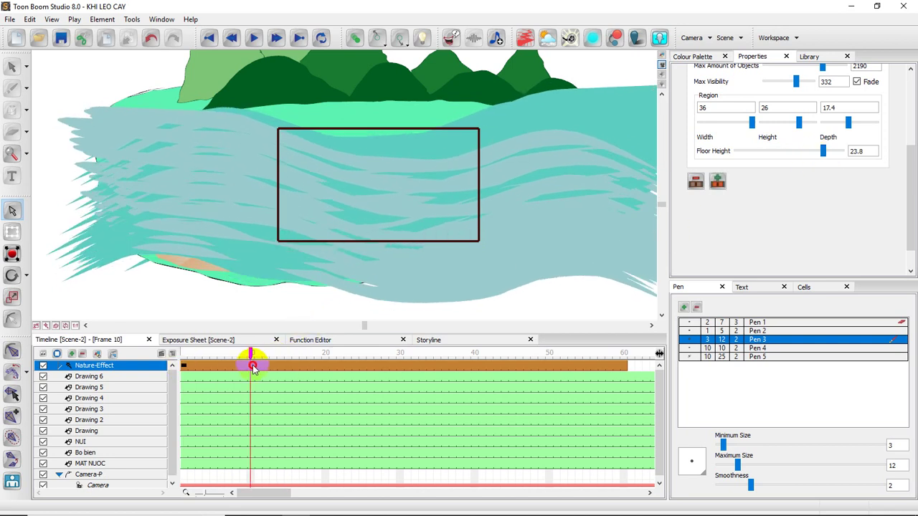
Shift the nature effect's songbien.pdf wave artwork slightly upward on the drawing grid, and review the scene back to frame 1.
left_click(661, 58)
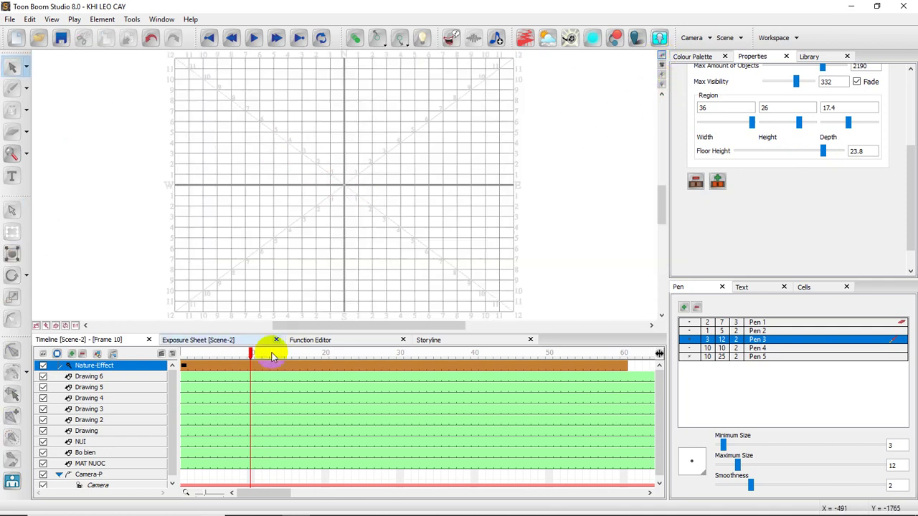
left_click(61, 367)
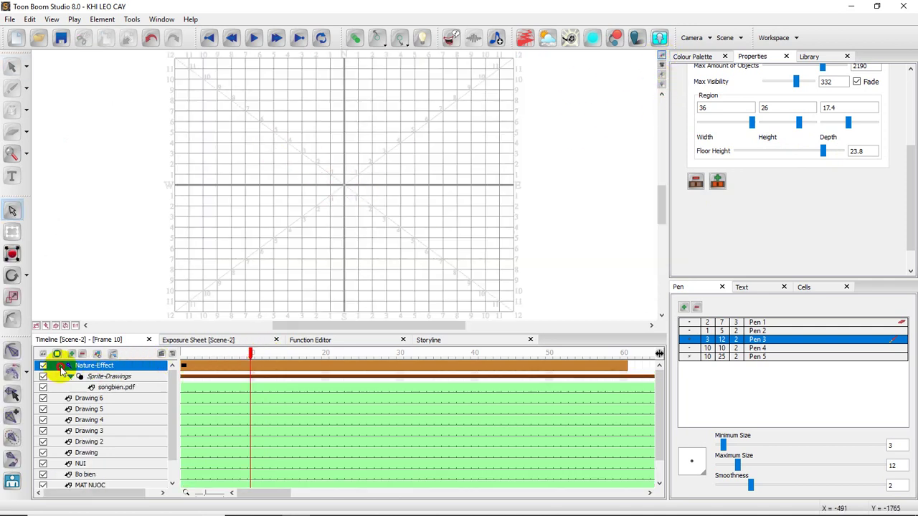
left_click(120, 387)
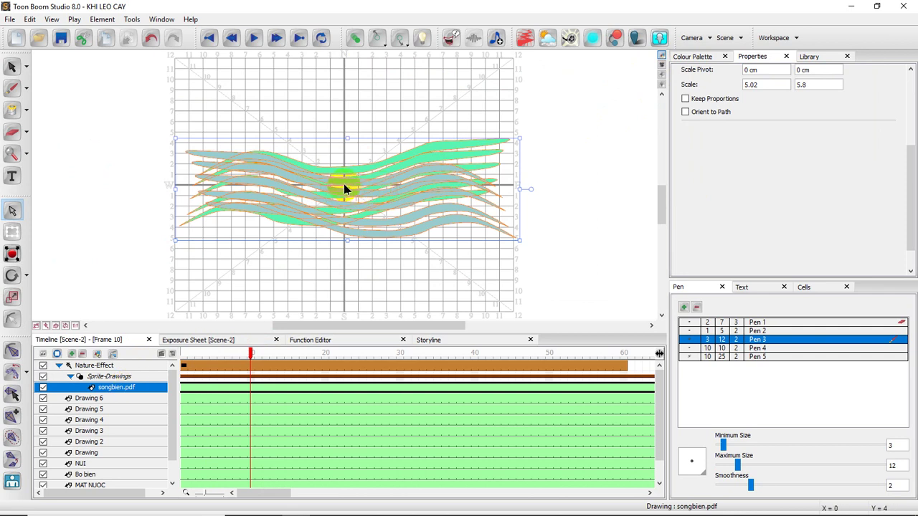
key("alt+s")
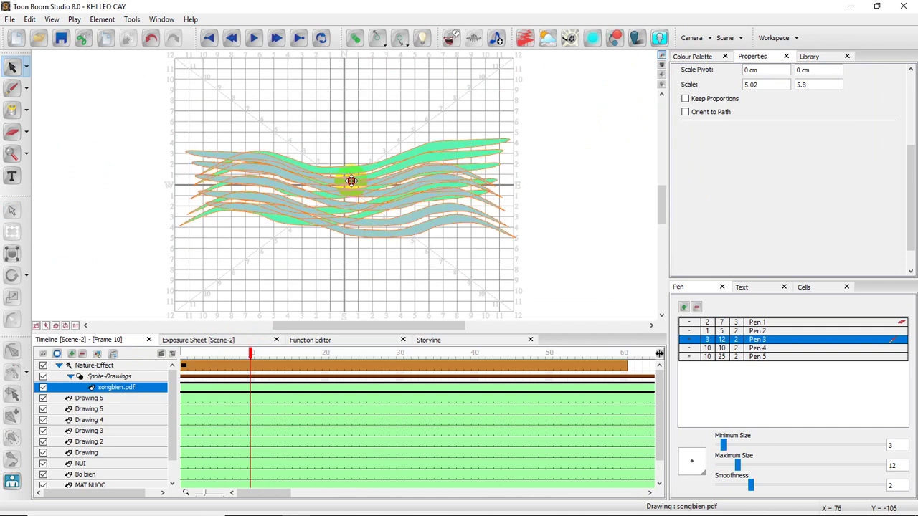
left_click(350, 174)
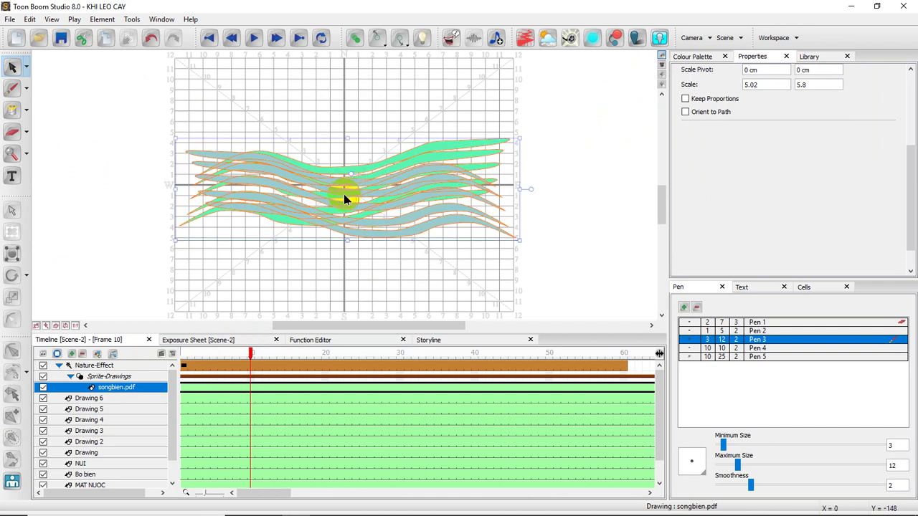
left_click_drag(344, 198, 344, 190)
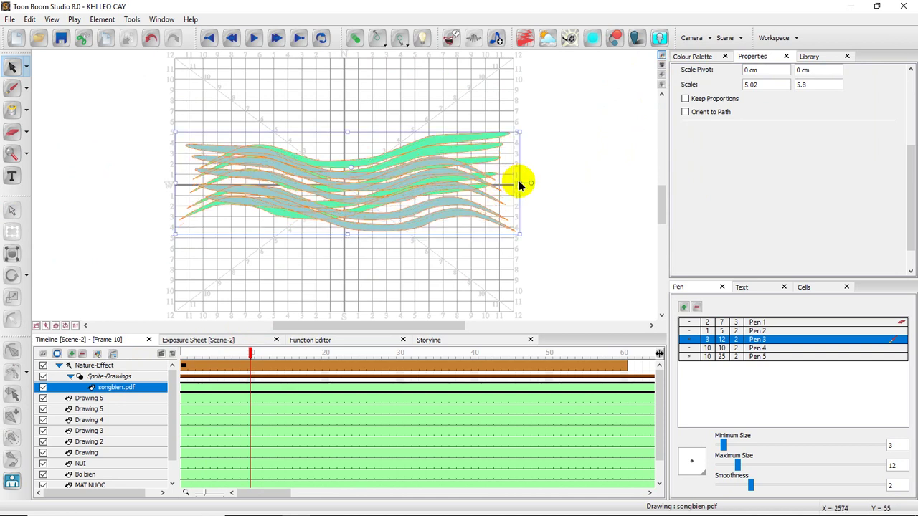
left_click(59, 367)
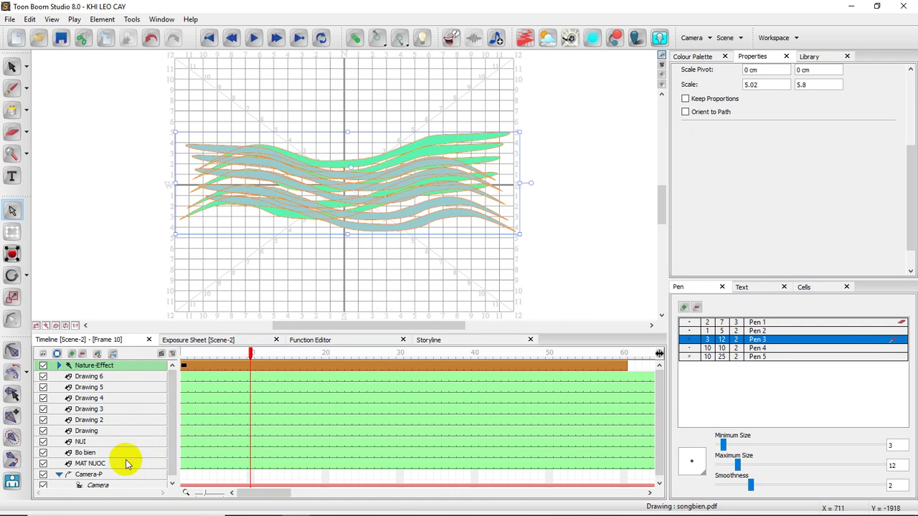
left_click(660, 67)
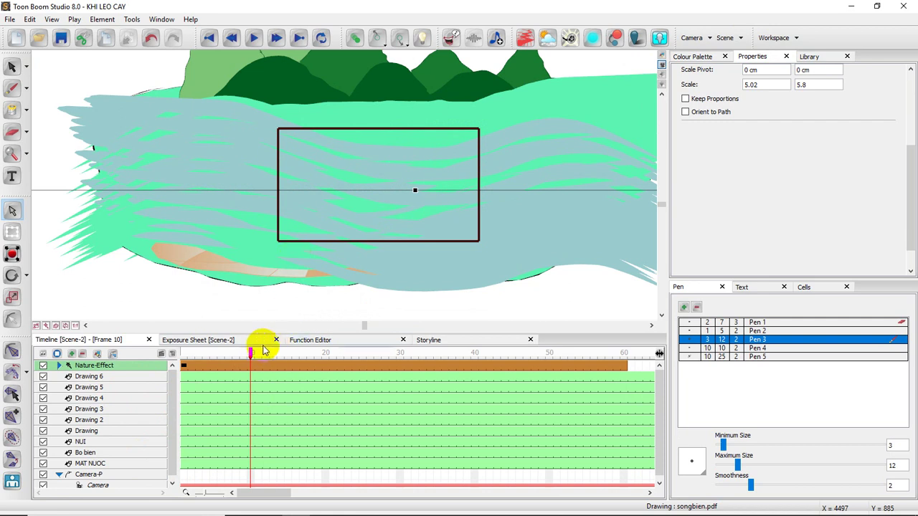
left_click_drag(268, 352, 170, 392)
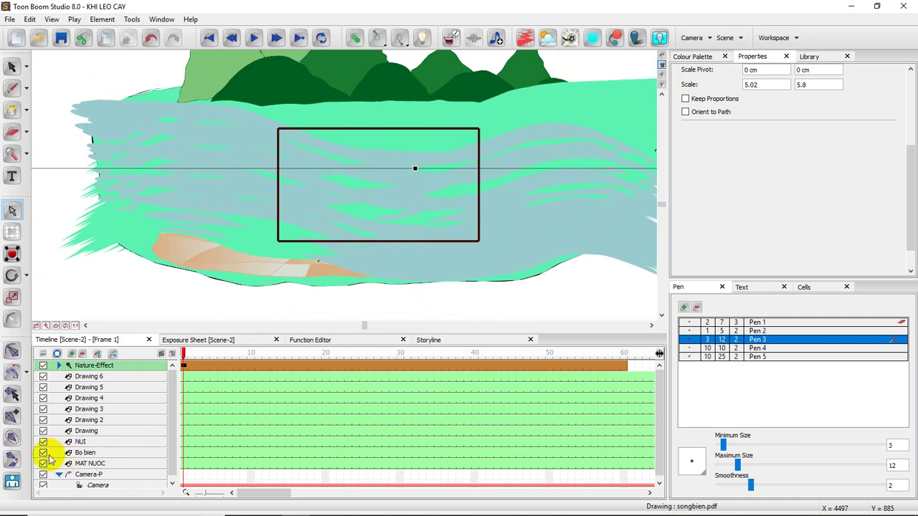
Hide the Nature-Effect and Drawing 6 elements and enlarge the camera view by shrinking the timeline area.
left_click(43, 364)
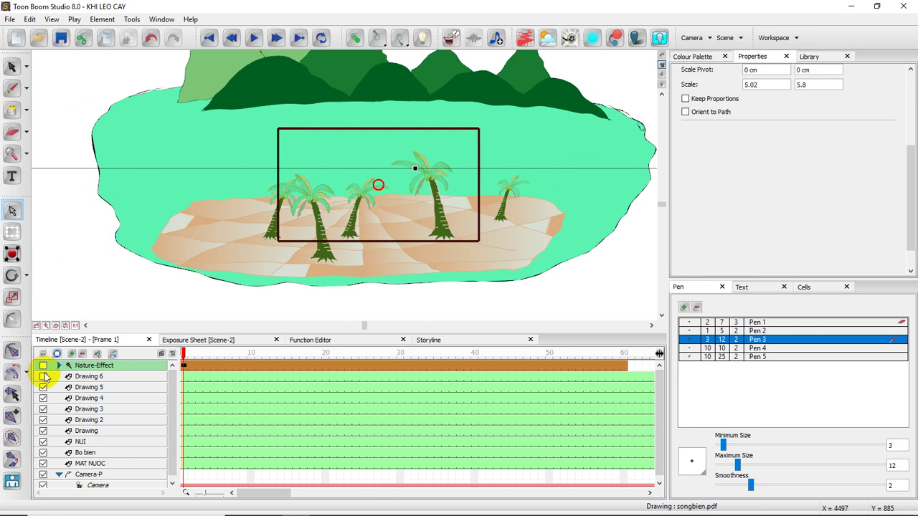
left_click(43, 376)
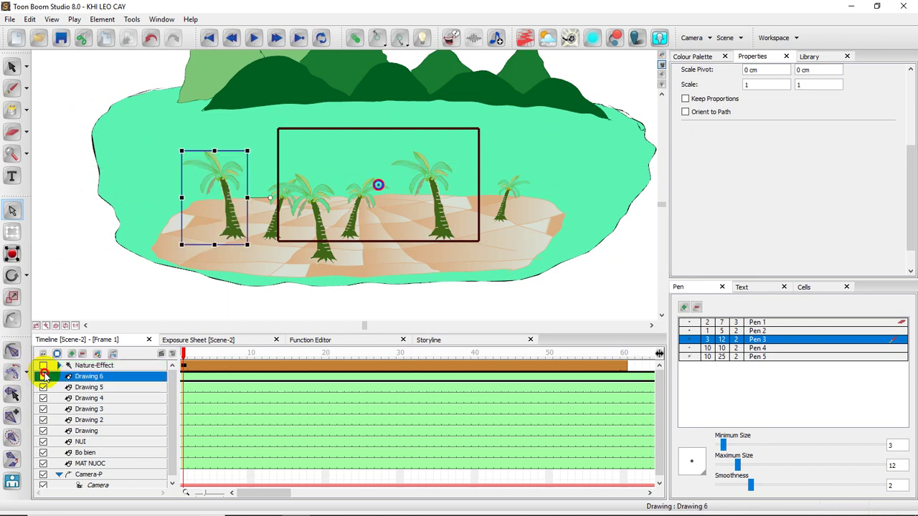
left_click(599, 285)
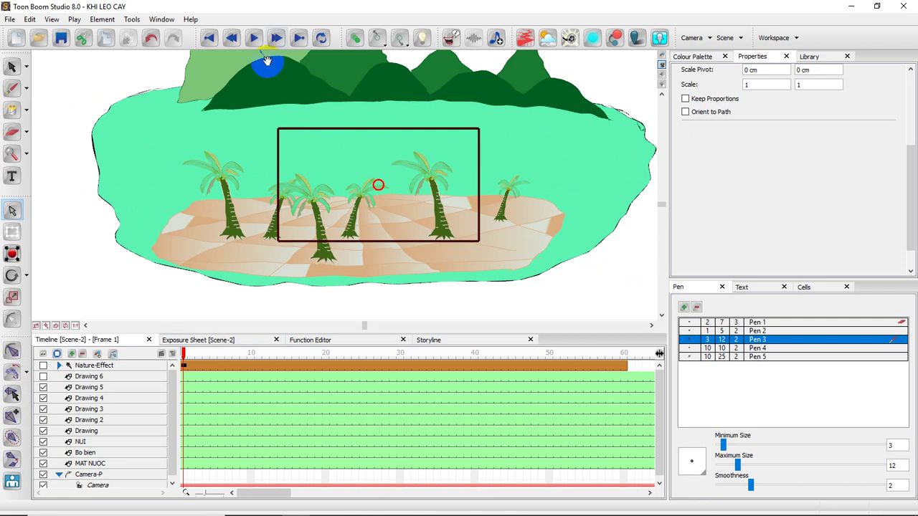
left_click_drag(397, 114, 374, 123)
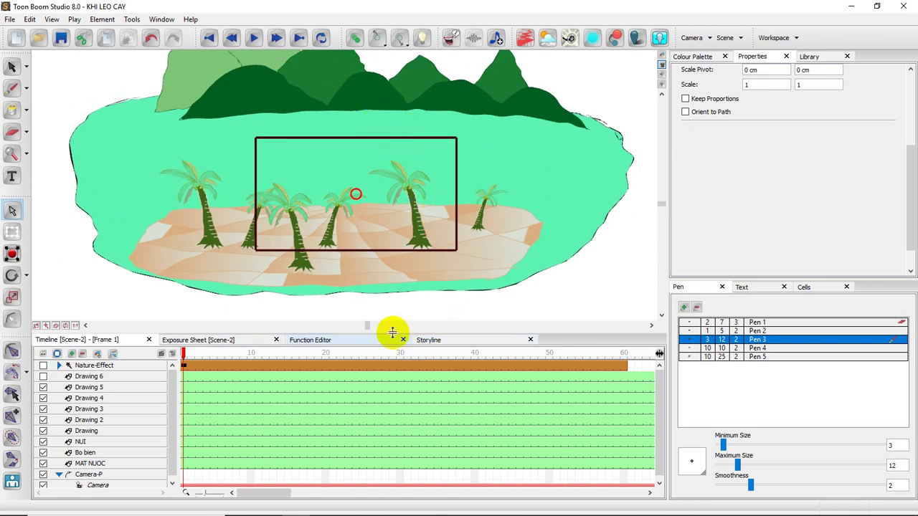
left_click_drag(389, 334, 397, 389)
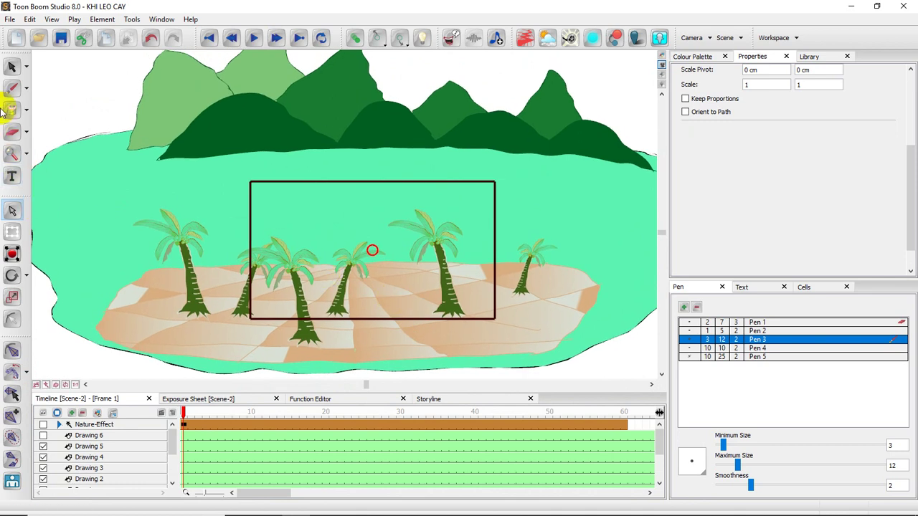
Switch the drawing colours from the PDF Importer palette to the Default palette, with black Colour 1 active for the Brush.
left_click(11, 87)
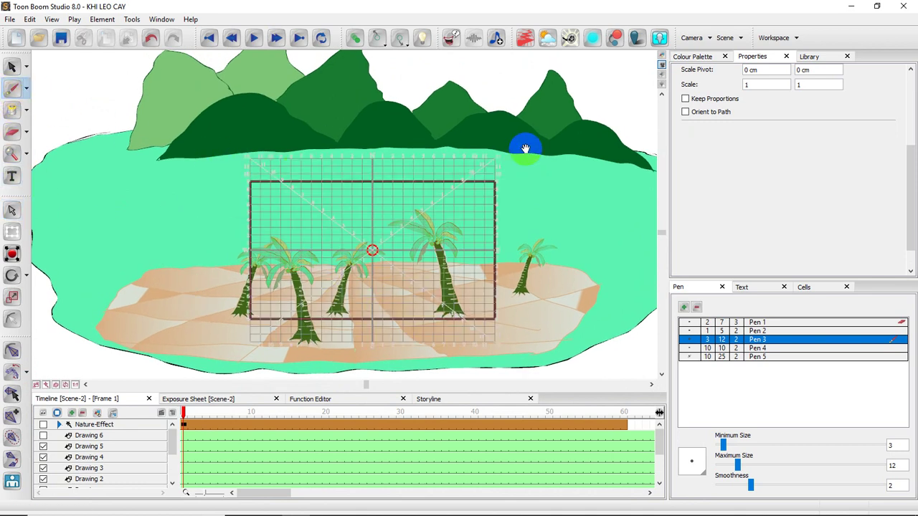
left_click(688, 59)
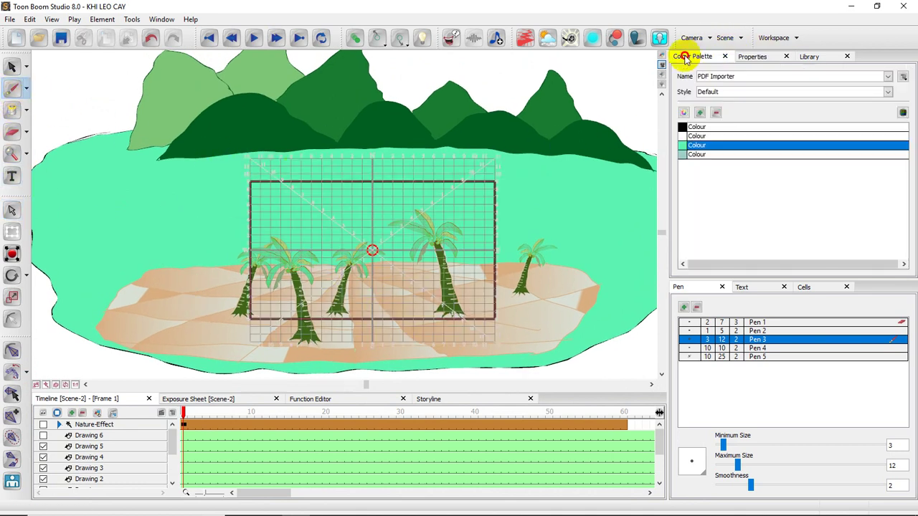
left_click(683, 113)
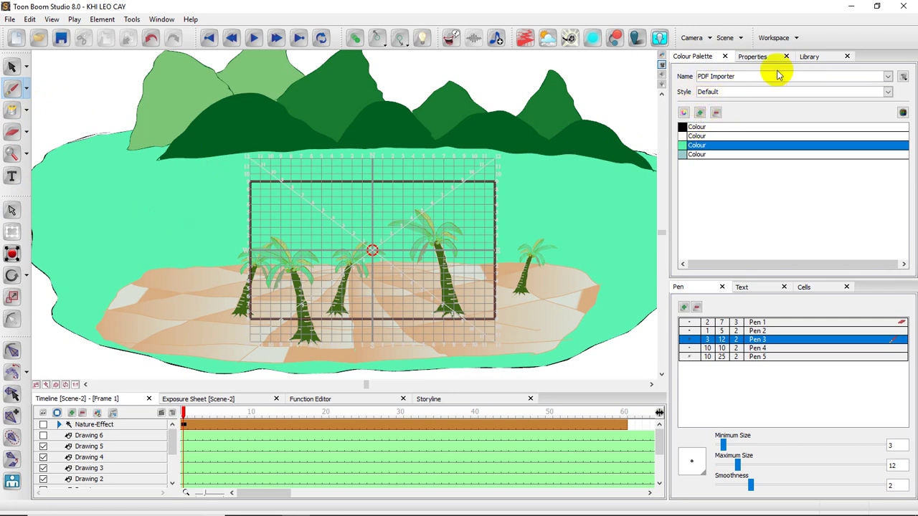
left_click(889, 77)
left_click(710, 90)
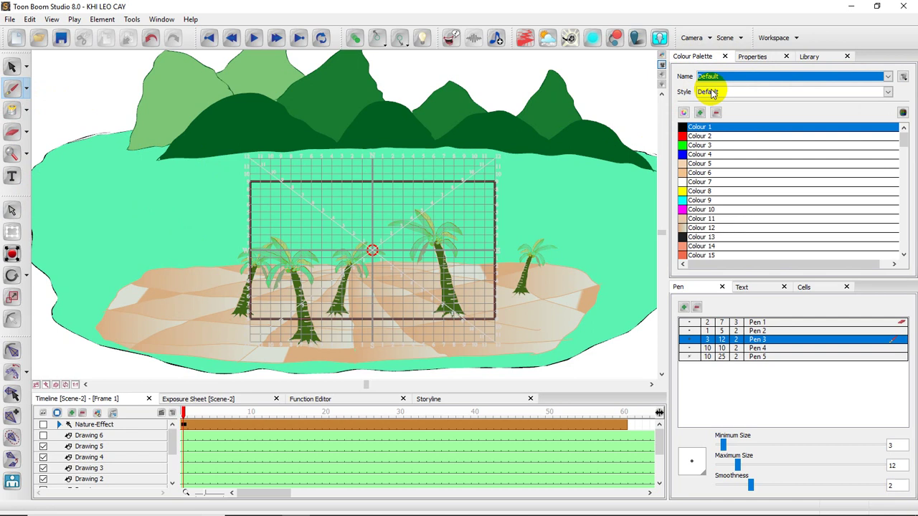
key("space")
left_click(278, 195)
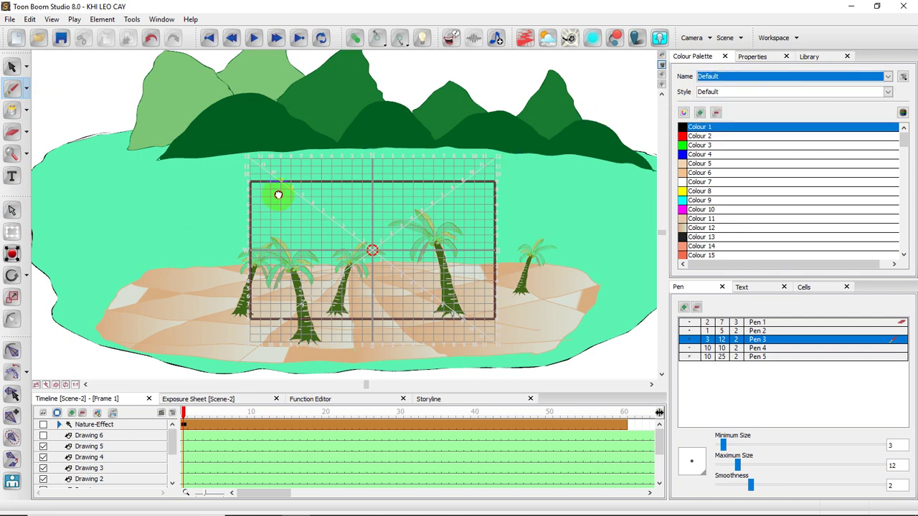
left_click_drag(278, 195, 297, 188)
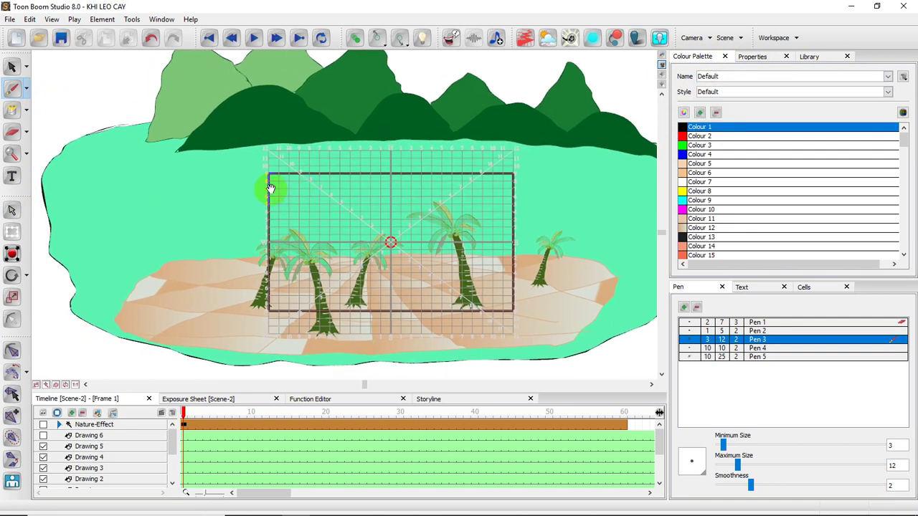
Select the Brush tool and zoom in on the far edge of the water where it meets the light green mountain.
left_click(10, 91)
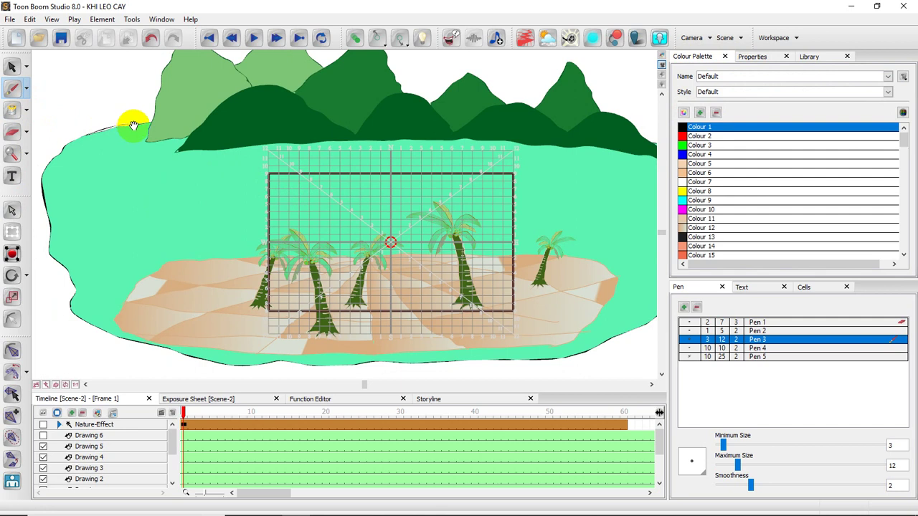
left_click_drag(132, 126, 160, 138)
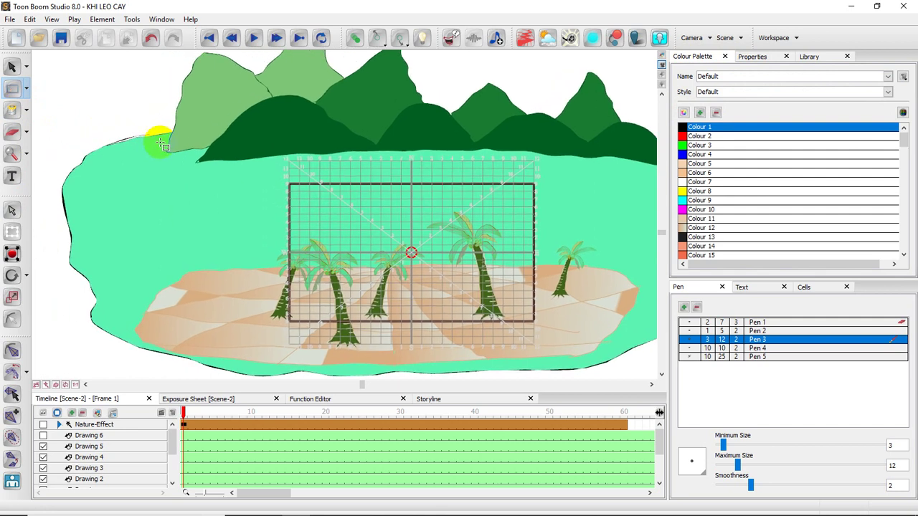
key("2")
key("2")
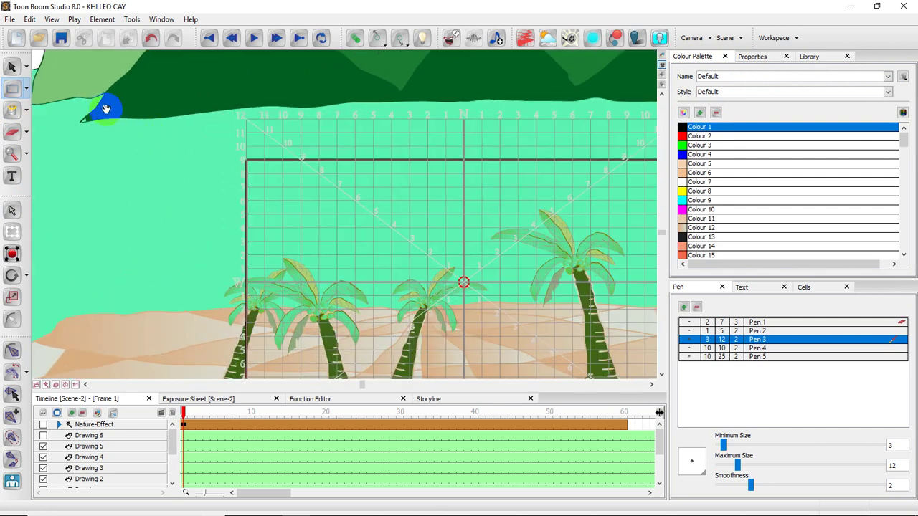
left_click_drag(106, 108, 170, 116)
left_click(21, 88)
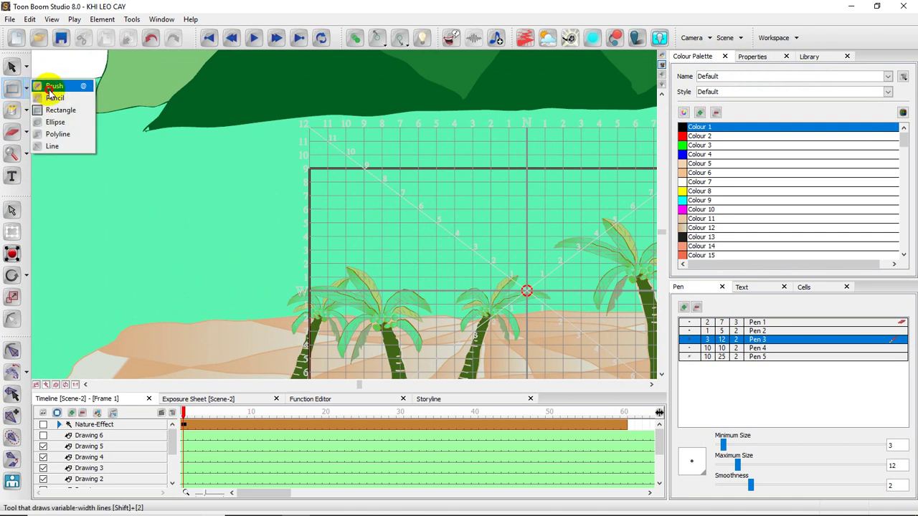
left_click(45, 84)
left_click_drag(105, 113, 146, 131)
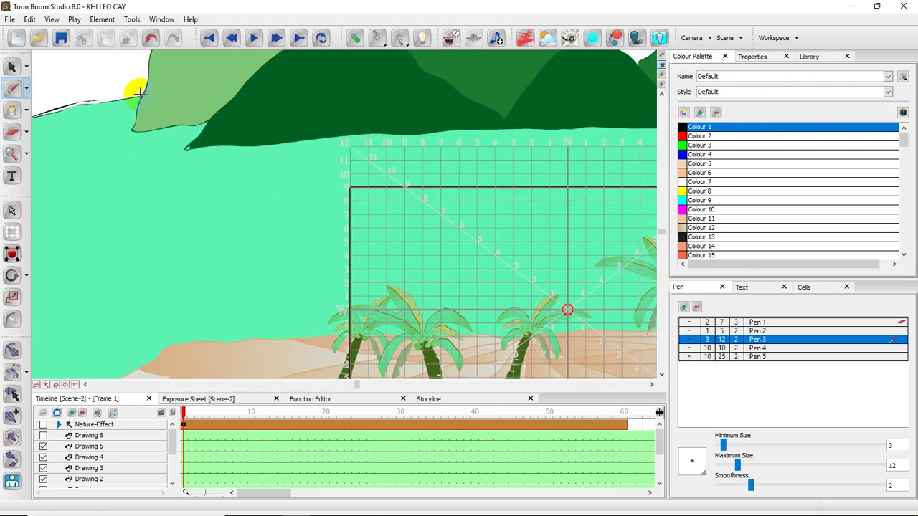
Add one new drawing element named GioiHansong to the scene.
left_click(71, 413)
left_click(495, 253)
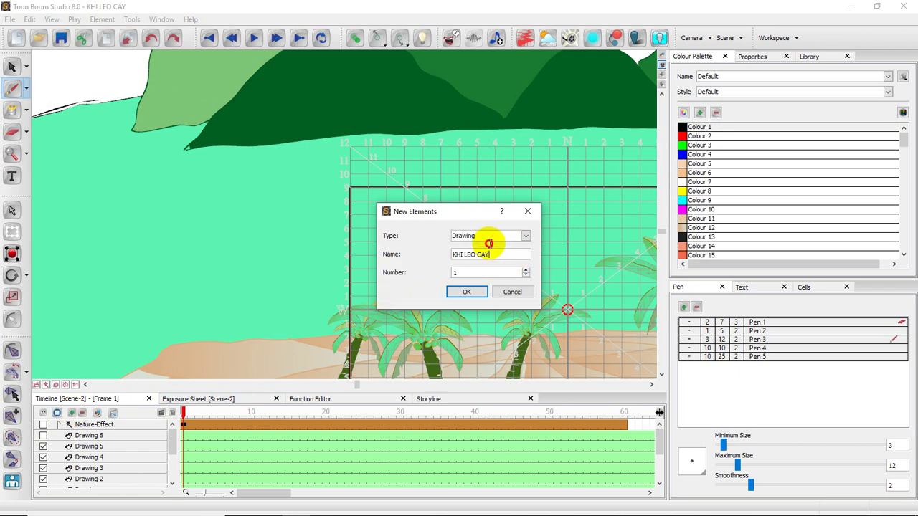
left_click_drag(488, 243, 383, 251)
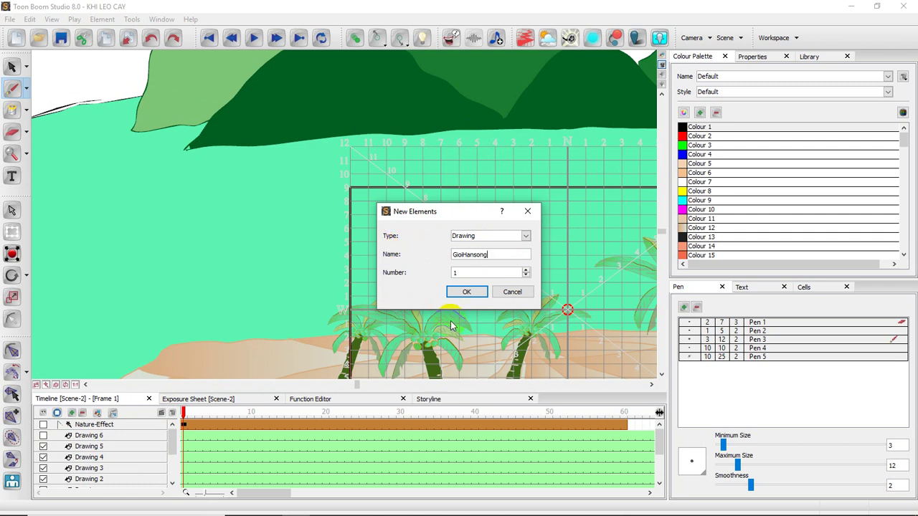
left_click(466, 292)
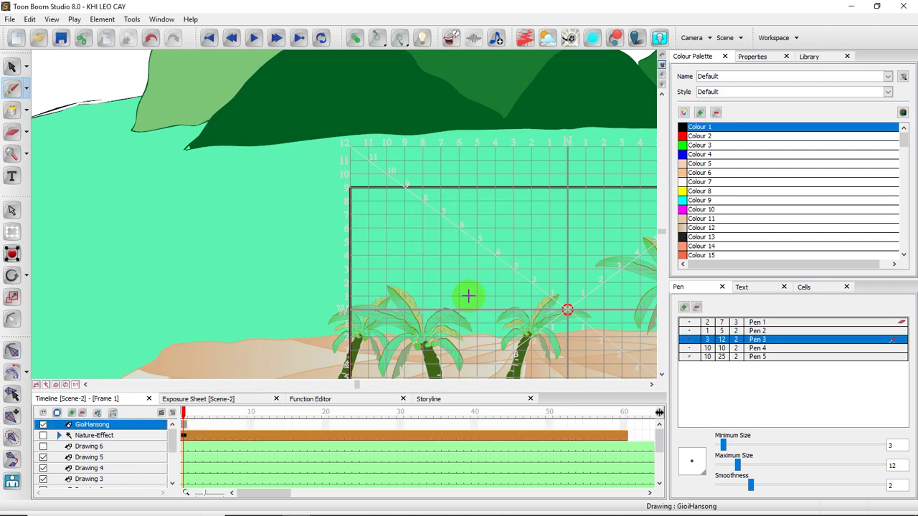
Insert one named cell before frame 1 of the GioiHansong element.
left_click(185, 428)
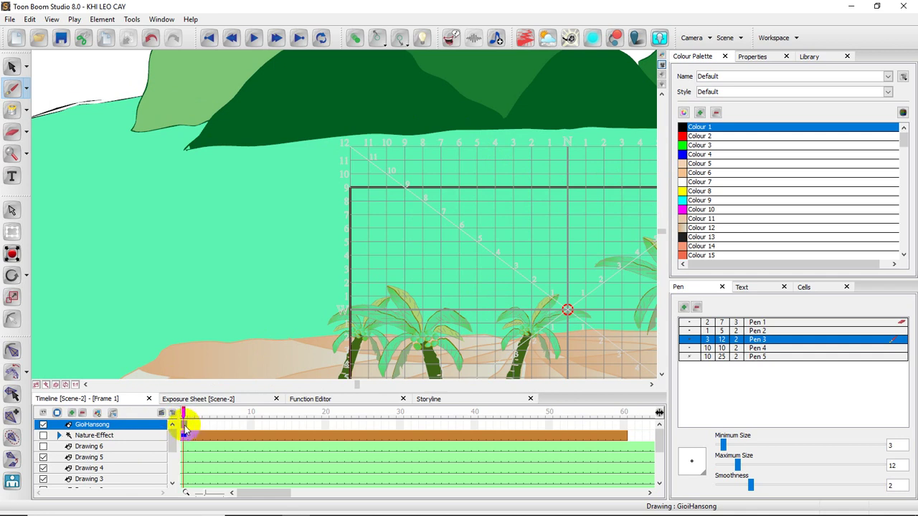
right_click(184, 428)
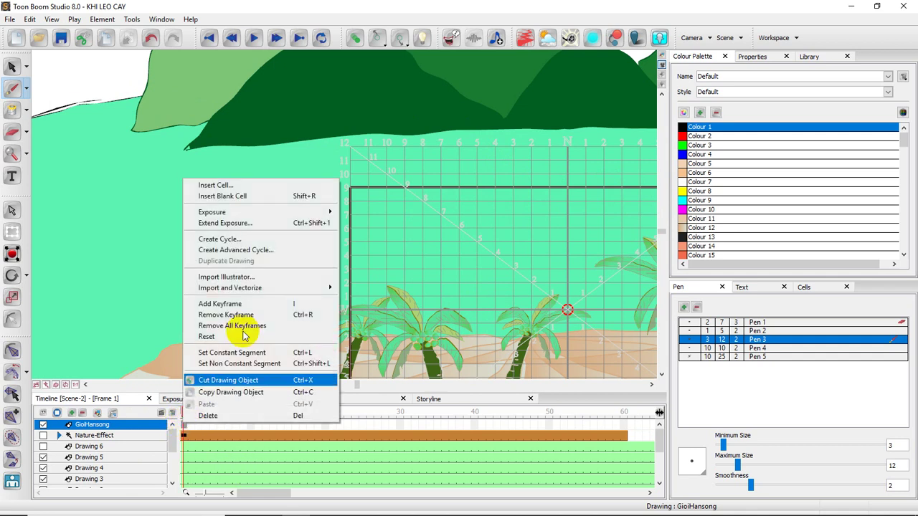
left_click(247, 188)
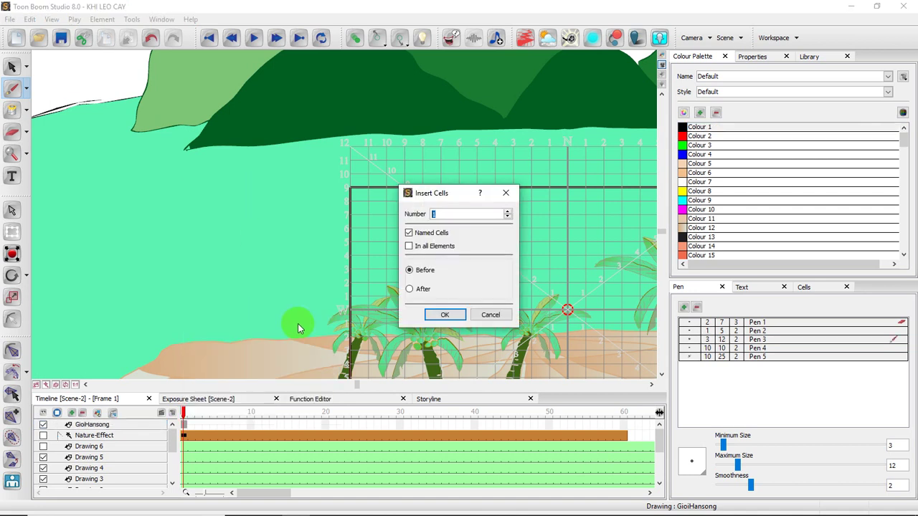
left_click(445, 316)
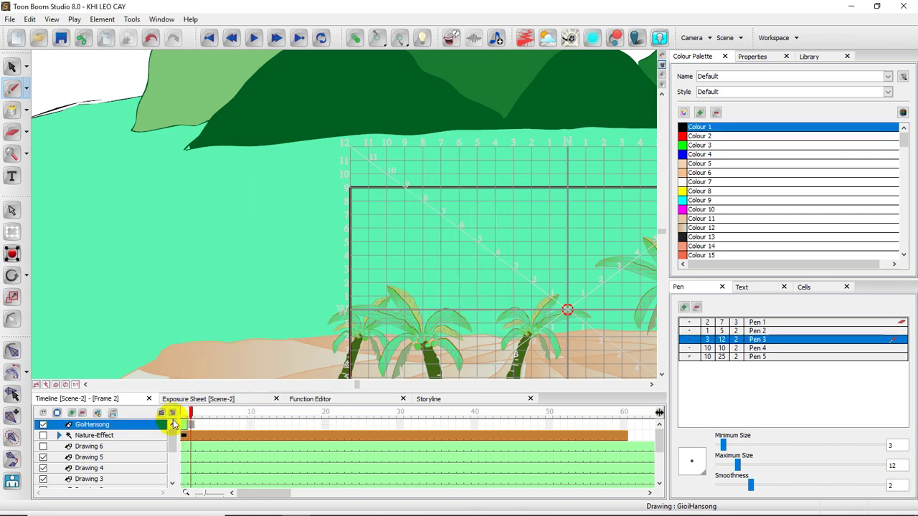
left_click(191, 425)
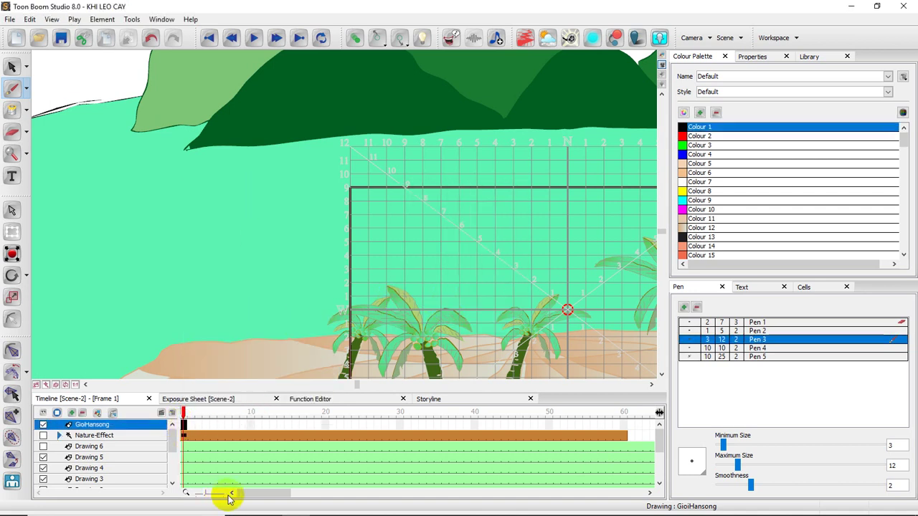
Extend the exposure of the GioiHansong drawing to frame 478 and go back to its frame 1 cell.
left_click_drag(244, 495, 645, 510)
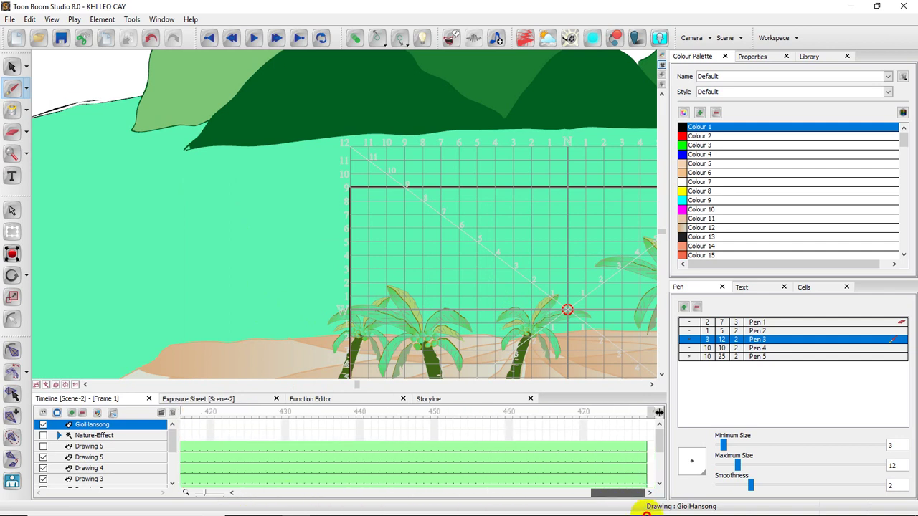
right_click(645, 427)
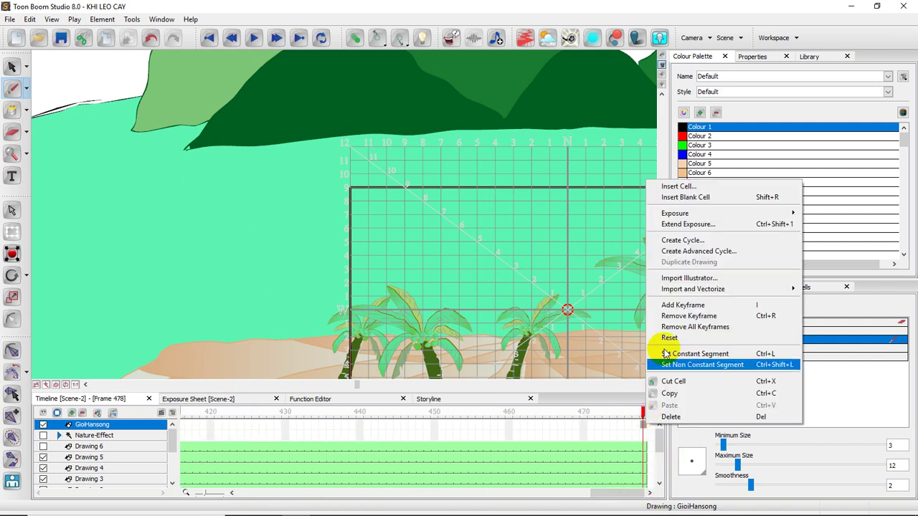
left_click(681, 229)
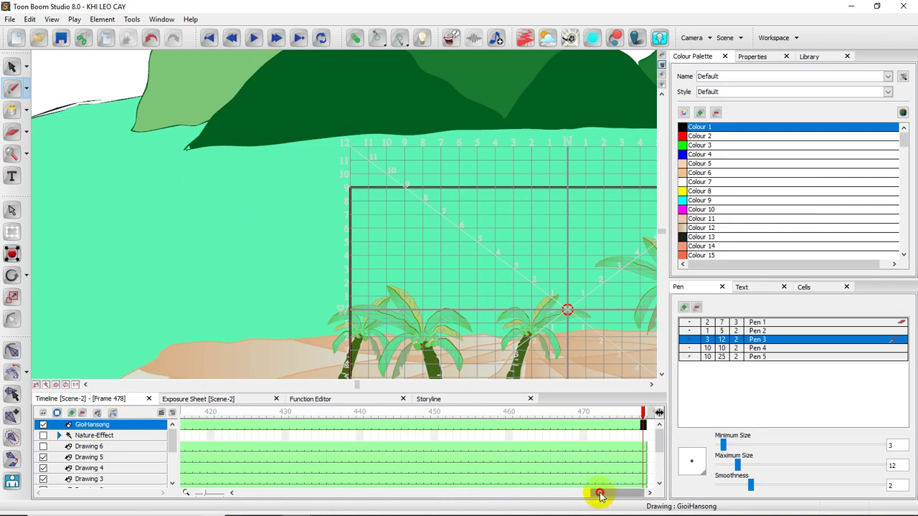
left_click_drag(594, 491, 184, 486)
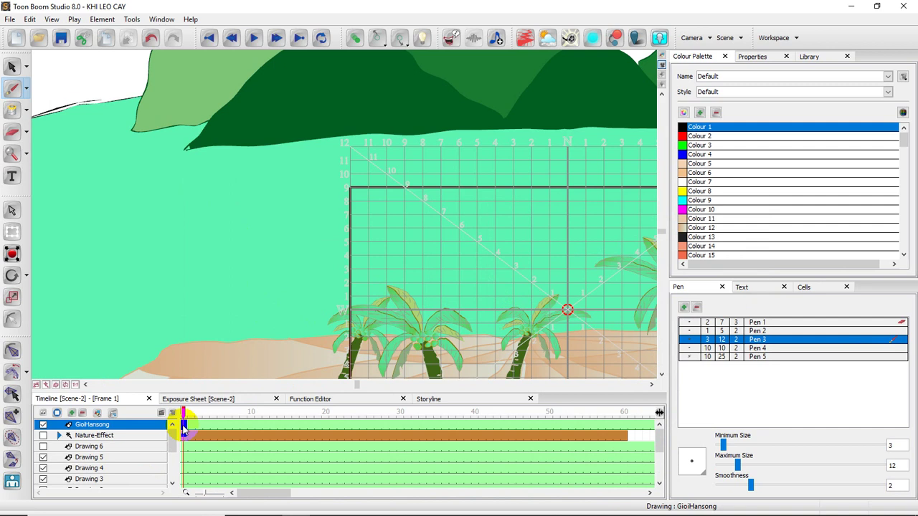
left_click(183, 425)
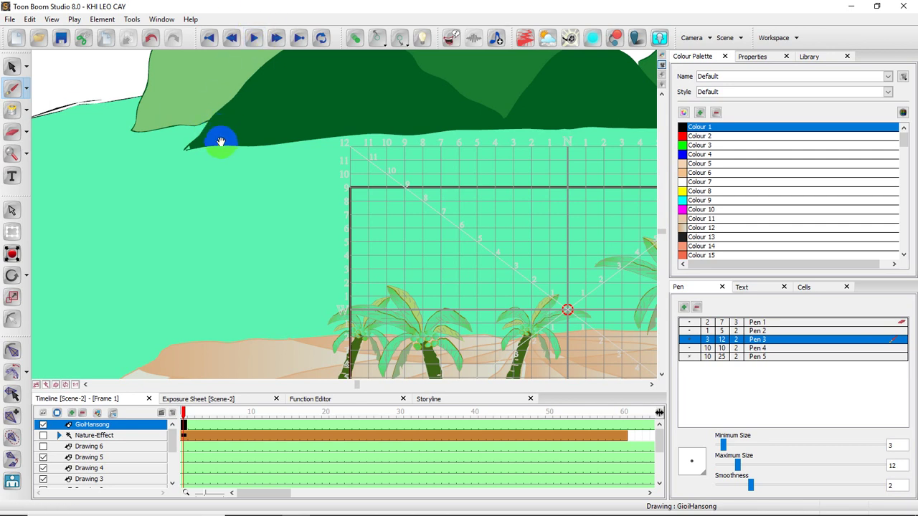
Choose brown Colour 24 from the Default palette for the Brush, then undo a trial stroke at the light green mountain's edge.
left_click_drag(223, 141, 230, 143)
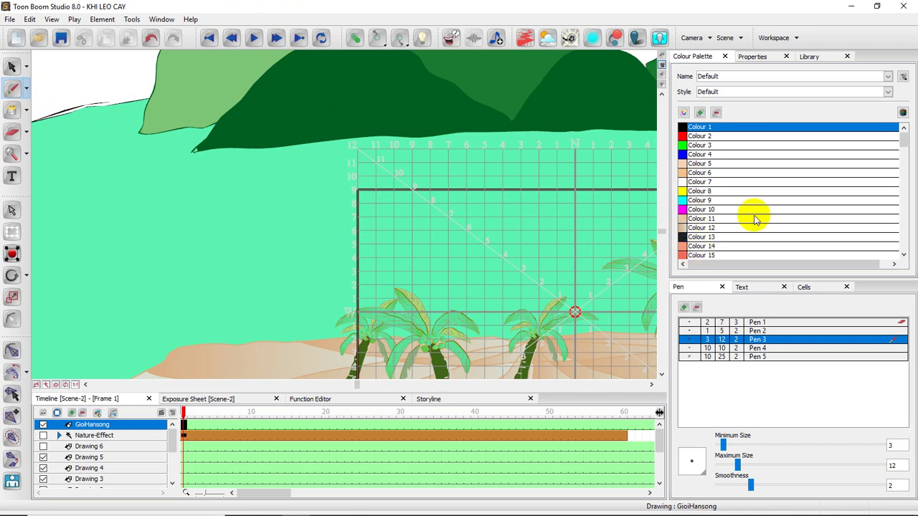
left_click_drag(905, 142, 904, 159)
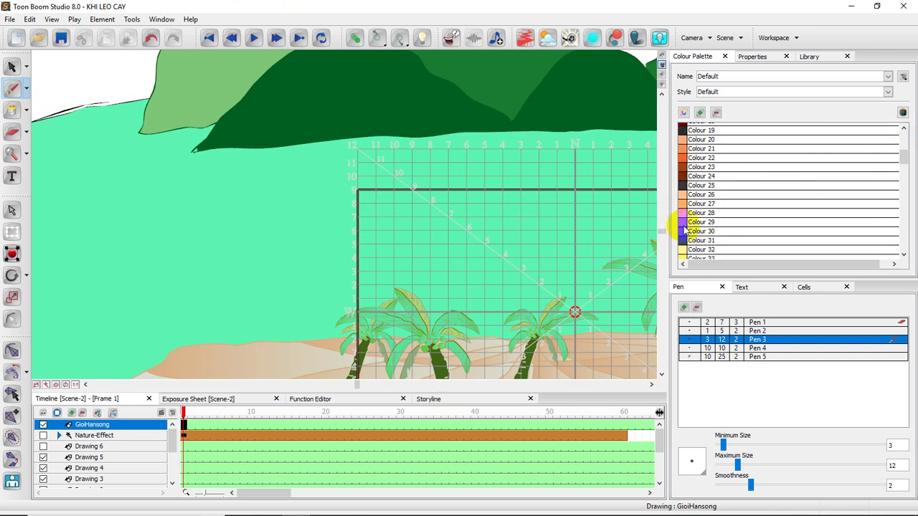
left_click(684, 176)
left_click_drag(132, 181, 197, 207)
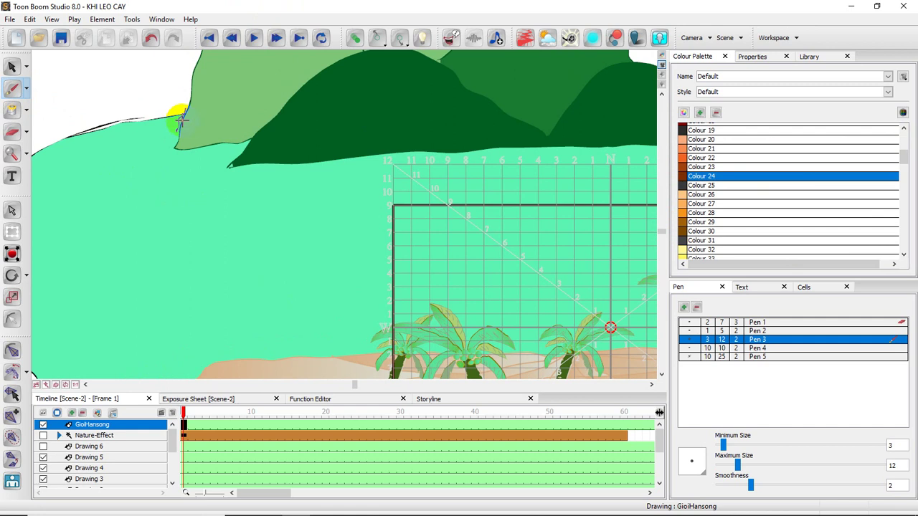
key("ctrl+z")
Brush a Colour 24 line down the light green mountain's outer edge, along its base and towards the dark green mountain's pointed tip.
left_click_drag(236, 112, 267, 134)
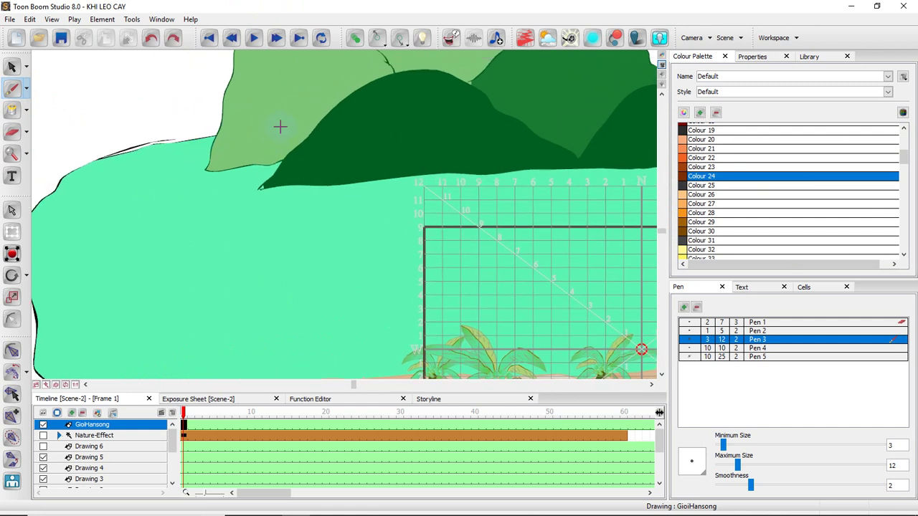
key("2")
key("2")
key("2")
key("2")
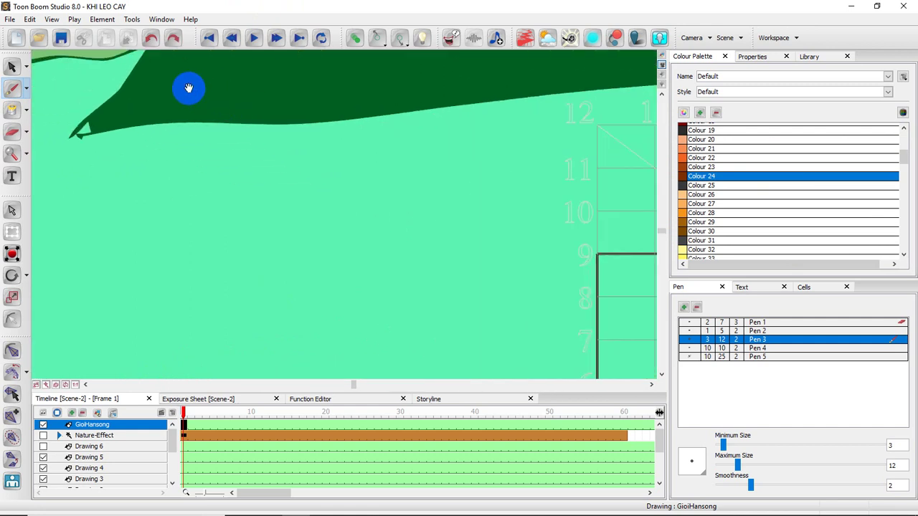
mouse_move(188, 88)
left_mouse_down()
mouse_move(234, 113)
mouse_move(334, 144)
mouse_move(370, 172)
left_mouse_up()
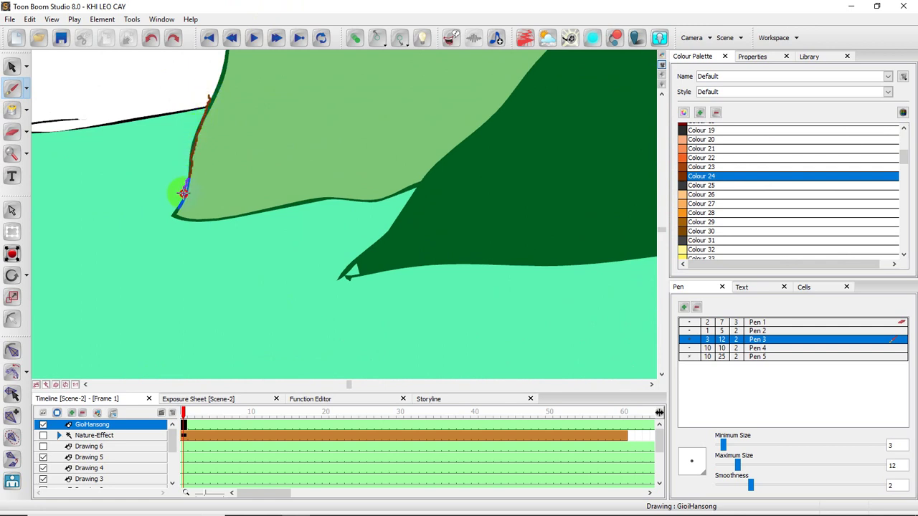
mouse_move(181, 218)
left_mouse_down()
mouse_move(420, 186)
mouse_move(387, 215)
left_mouse_up()
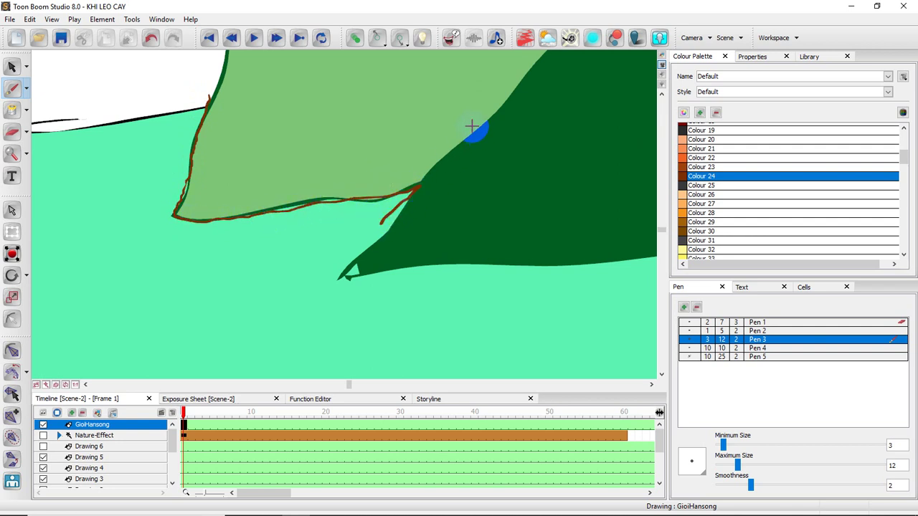
key("ctrl+z")
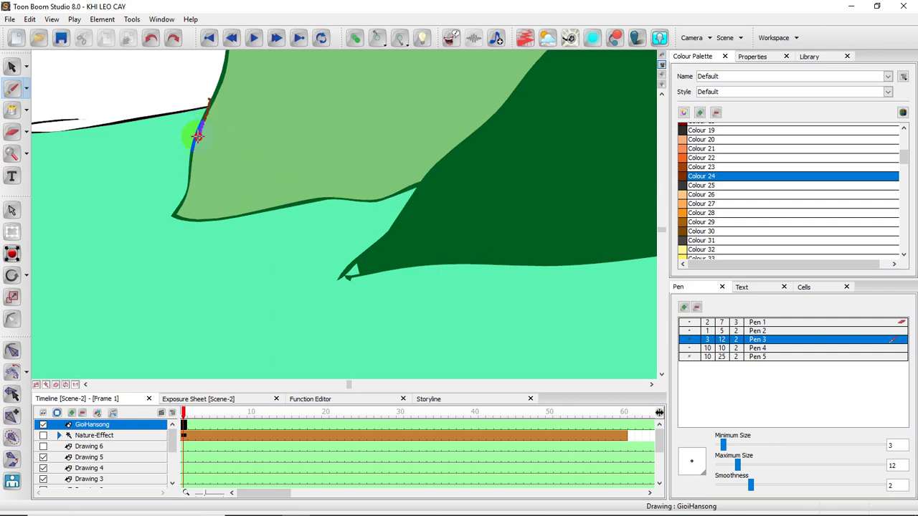
mouse_move(189, 183)
left_mouse_down()
mouse_move(177, 216)
mouse_move(210, 220)
mouse_move(420, 186)
mouse_move(393, 212)
left_mouse_up()
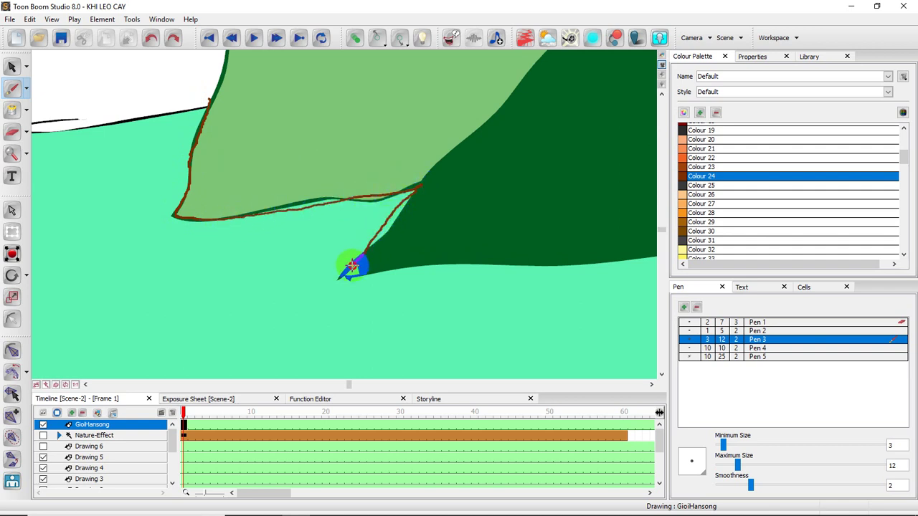
Continue the brown boundary line around the dark green mountain's tip and along its base where it meets the water.
left_click_drag(398, 271, 406, 270)
left_click_drag(573, 255, 358, 233)
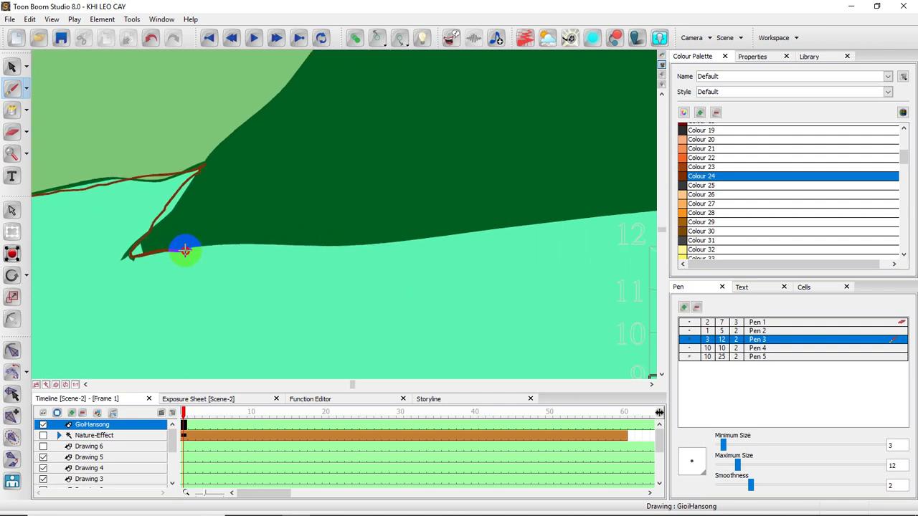
mouse_move(246, 245)
left_mouse_down()
mouse_move(351, 246)
mouse_move(511, 228)
mouse_move(495, 184)
mouse_move(304, 194)
mouse_move(271, 239)
mouse_move(416, 213)
mouse_move(514, 216)
left_mouse_up()
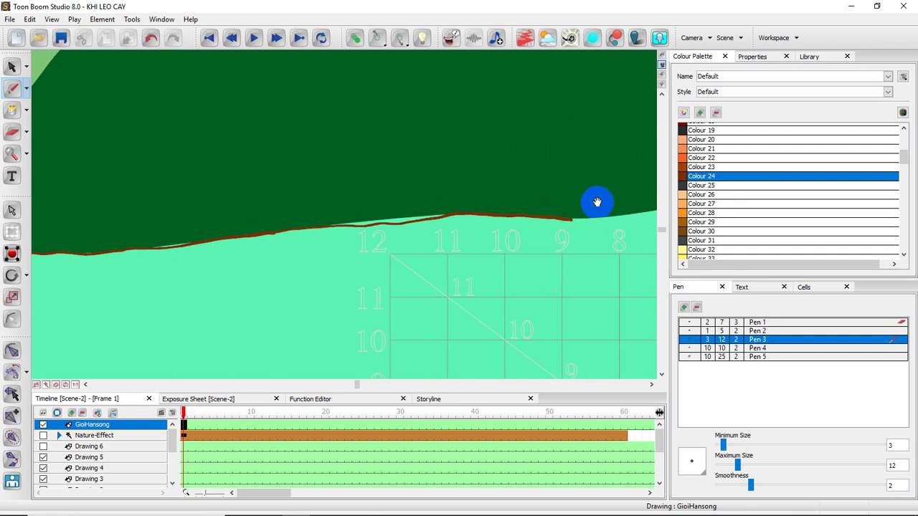
Trace the dark green mountains' lower edge in brown to their right tip, curving out past the sea's upper edge.
mouse_move(595, 203)
left_mouse_down()
mouse_move(412, 195)
mouse_move(434, 190)
mouse_move(342, 241)
mouse_move(288, 238)
mouse_move(455, 217)
mouse_move(590, 215)
mouse_move(318, 214)
mouse_move(593, 206)
mouse_move(539, 184)
mouse_move(544, 177)
mouse_move(380, 192)
mouse_move(368, 216)
mouse_move(608, 216)
mouse_move(620, 196)
mouse_move(483, 181)
mouse_move(363, 210)
mouse_move(468, 201)
mouse_move(581, 213)
mouse_move(536, 180)
mouse_move(505, 176)
mouse_move(387, 189)
mouse_move(356, 216)
mouse_move(517, 223)
left_mouse_up()
left_click_drag(557, 195, 414, 186)
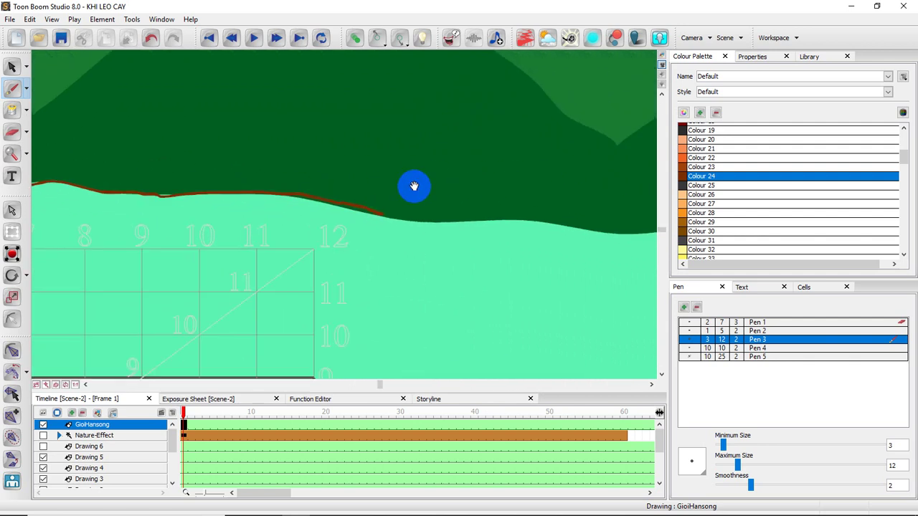
mouse_move(378, 211)
left_mouse_down()
mouse_move(560, 224)
mouse_move(570, 187)
mouse_move(430, 185)
mouse_move(354, 211)
mouse_move(427, 222)
mouse_move(530, 211)
mouse_move(586, 217)
mouse_move(602, 193)
mouse_move(544, 178)
mouse_move(364, 196)
mouse_move(339, 209)
mouse_move(460, 229)
mouse_move(324, 205)
mouse_move(471, 202)
mouse_move(410, 192)
mouse_move(357, 210)
mouse_move(534, 241)
left_mouse_up()
mouse_move(566, 212)
left_mouse_down()
mouse_move(450, 189)
mouse_move(455, 201)
mouse_move(385, 199)
mouse_move(386, 223)
mouse_move(462, 249)
left_mouse_up()
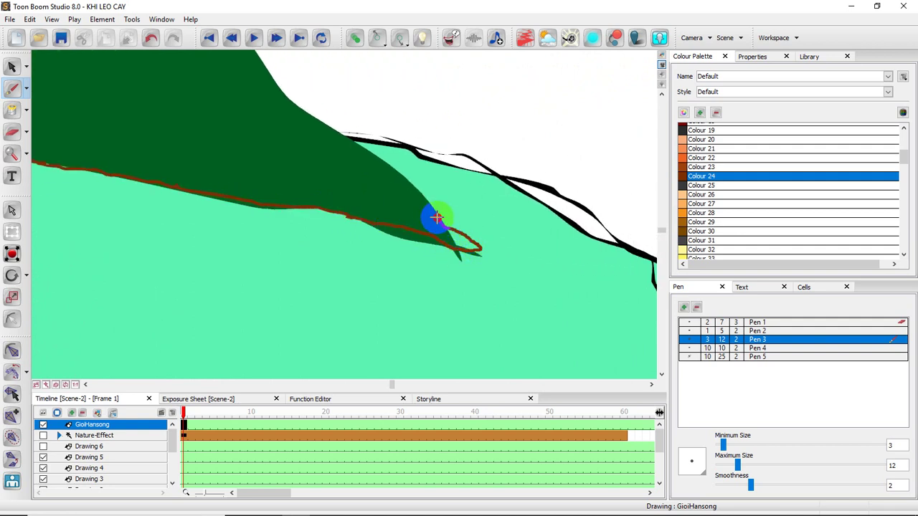
mouse_move(427, 187)
left_mouse_down()
mouse_move(460, 167)
mouse_move(496, 158)
left_mouse_up()
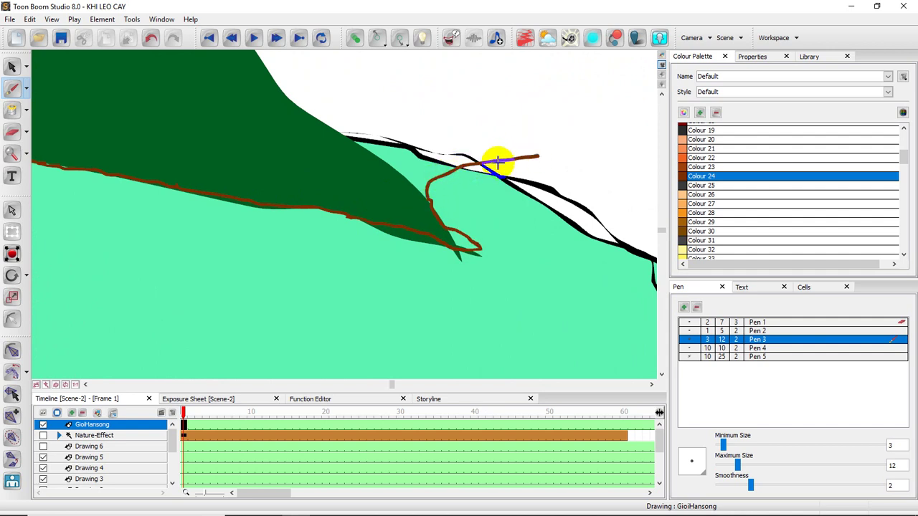
Examine the brown outline along the mountains' base and around the sea's upper-right edge.
key("alt+s")
key("x")
key("x")
key("x")
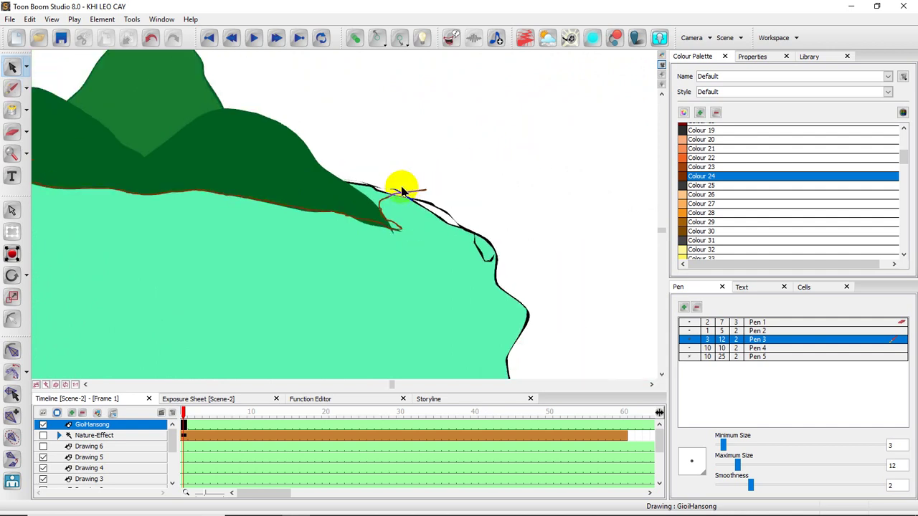
scroll(327, 230, "down", 3)
left_click_drag(246, 223, 393, 183)
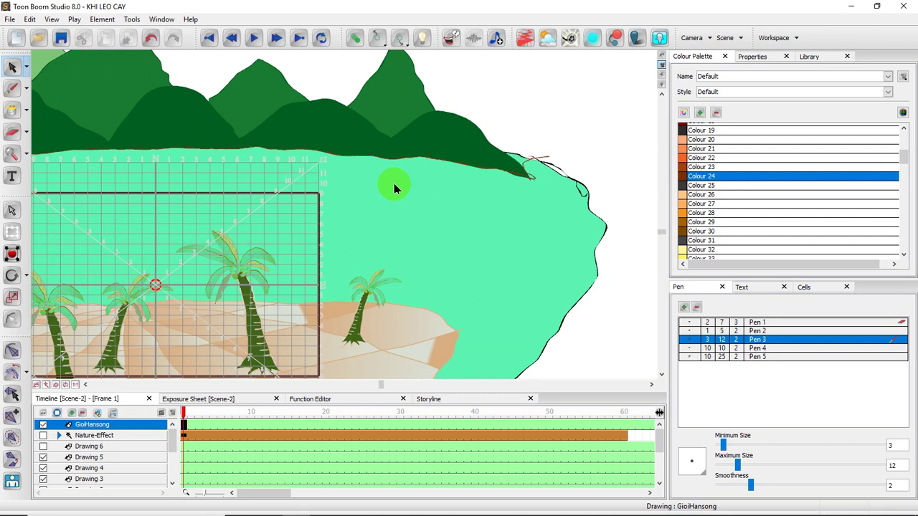
left_click_drag(549, 161, 518, 158)
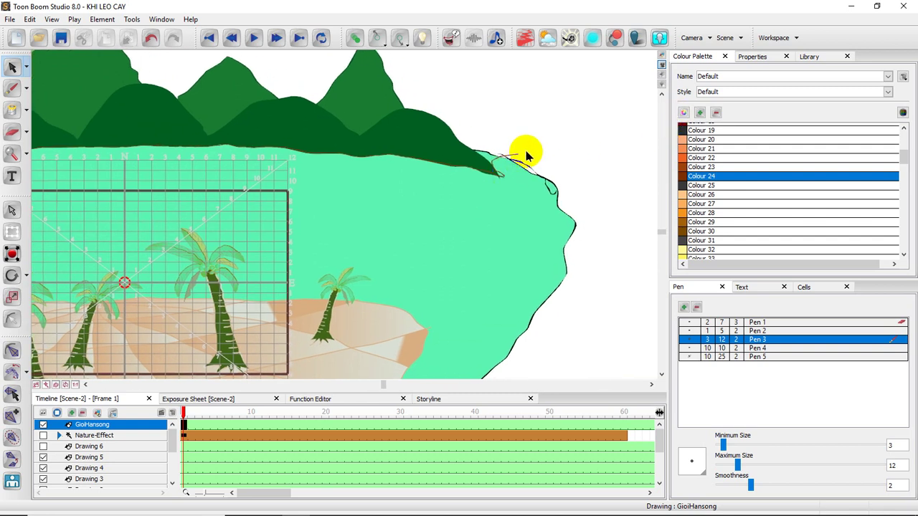
scroll(548, 160, "up", 4)
left_click_drag(616, 90, 510, 134)
scroll(509, 134, "down", 2)
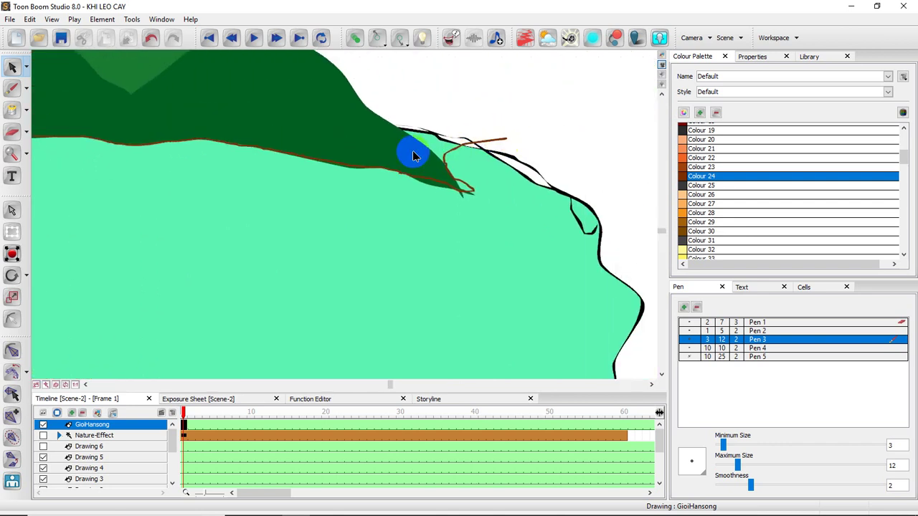
Continue the brown brush line from the mountains' right tip around the outside of the sea's upper-right edge.
left_click(11, 89)
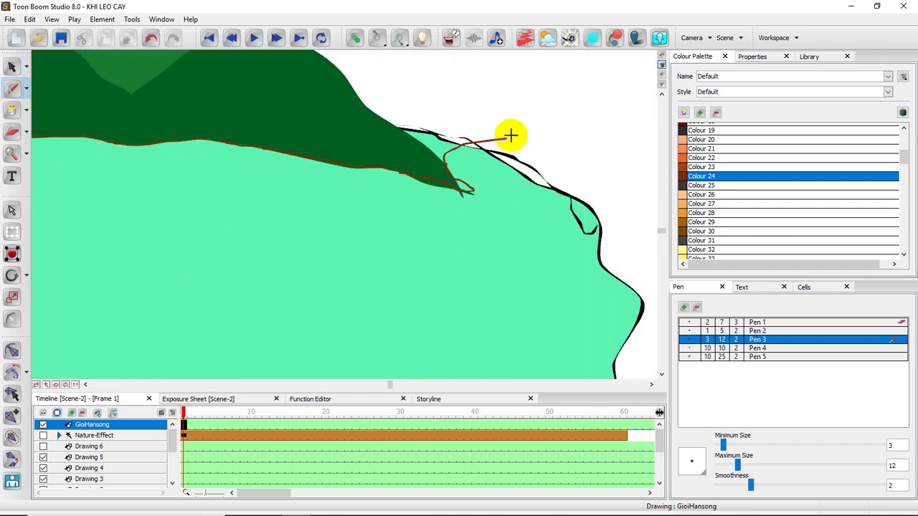
mouse_move(500, 138)
left_mouse_down()
mouse_move(583, 146)
mouse_move(608, 164)
mouse_move(654, 241)
left_mouse_up()
left_click_drag(546, 225, 513, 172)
key("x")
key("x")
left_click_drag(545, 254, 538, 155)
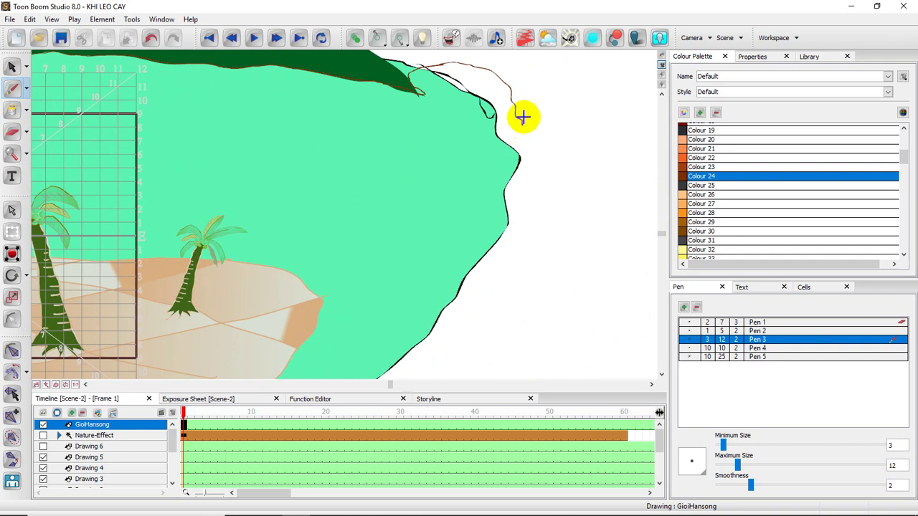
Extend the brown line down outside the sea's right edge, curving back into the sea below the sand's right end.
scroll(537, 134, "up", 4)
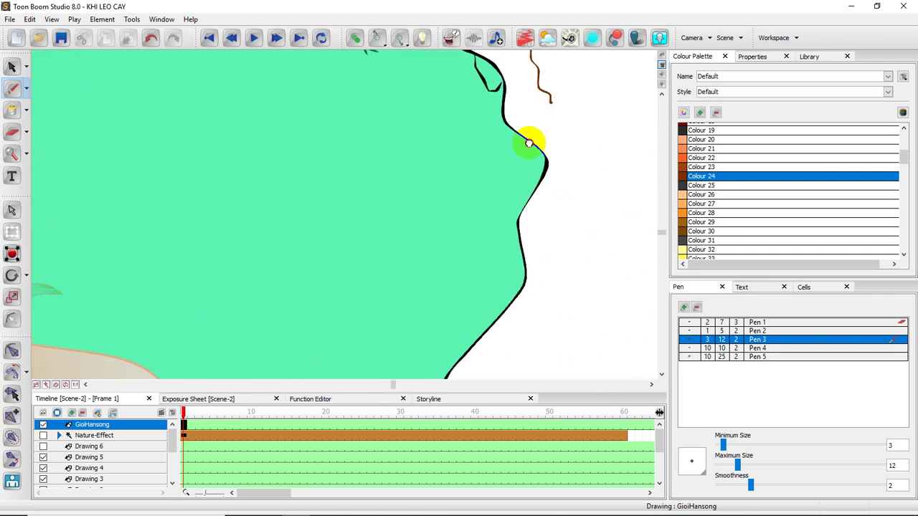
left_click_drag(525, 117, 539, 276)
left_click_drag(499, 302, 549, 186)
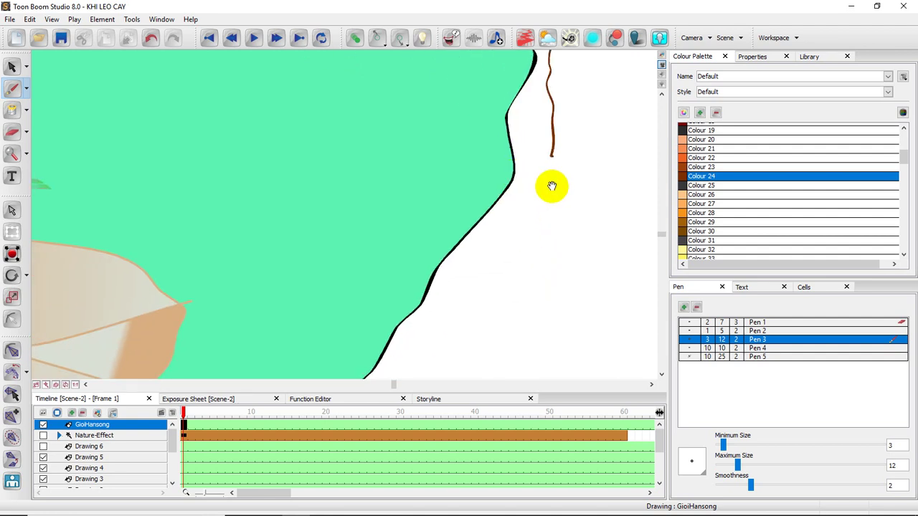
mouse_move(551, 155)
left_mouse_down()
mouse_move(496, 310)
mouse_move(391, 293)
mouse_move(447, 224)
mouse_move(563, 223)
mouse_move(514, 300)
mouse_move(432, 366)
left_mouse_up()
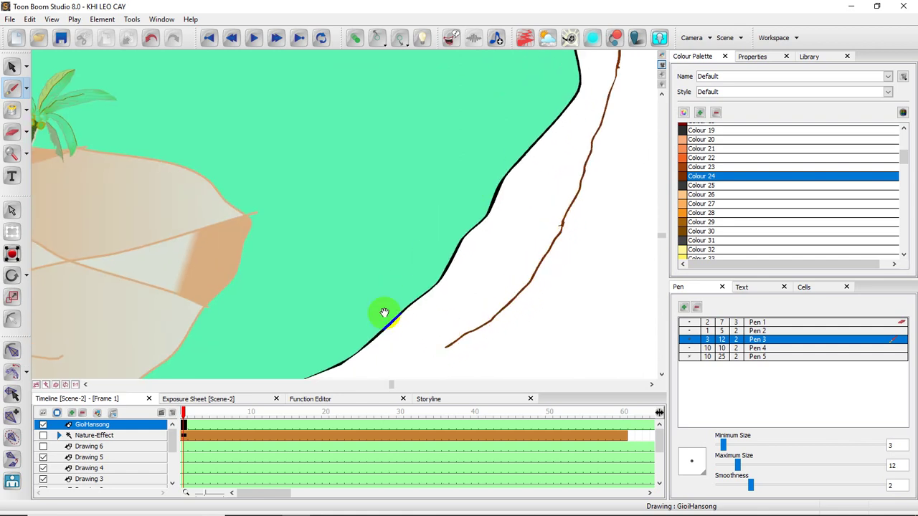
left_click_drag(381, 309, 512, 225)
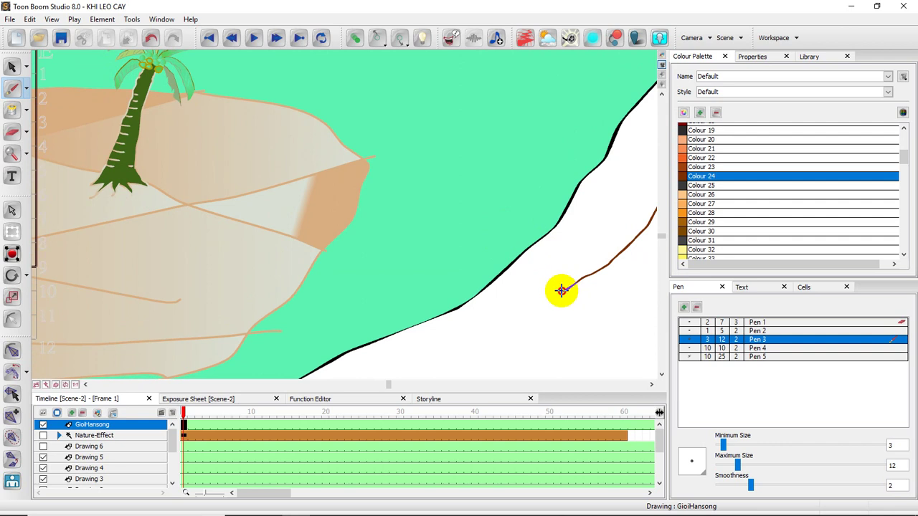
mouse_move(561, 290)
left_mouse_down()
mouse_move(463, 340)
mouse_move(517, 257)
mouse_move(549, 275)
mouse_move(516, 301)
mouse_move(499, 291)
mouse_move(479, 219)
left_mouse_up()
left_click_drag(424, 111, 486, 215)
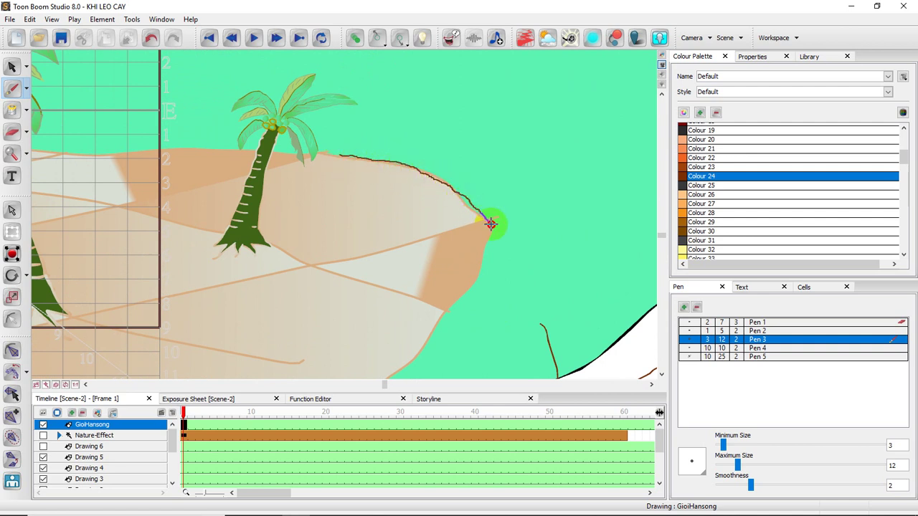
mouse_move(491, 224)
left_mouse_down()
mouse_move(460, 181)
mouse_move(328, 156)
mouse_move(367, 157)
left_mouse_up()
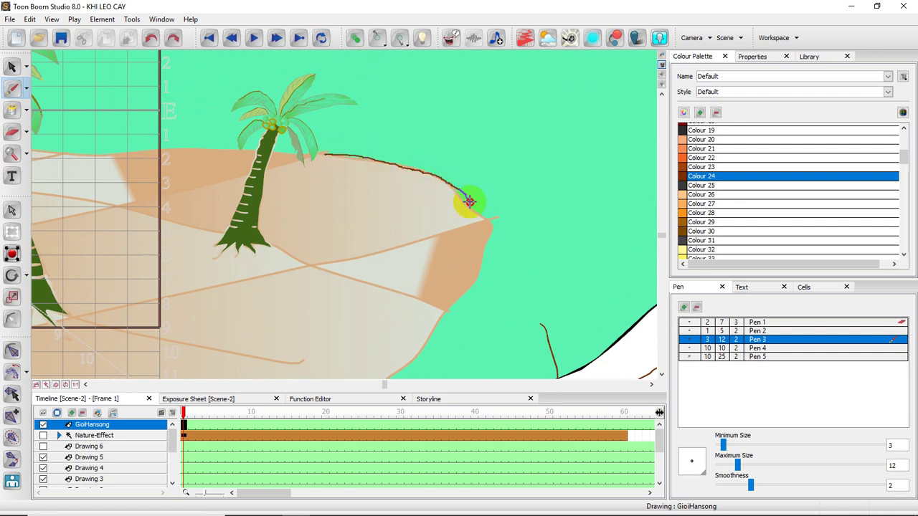
left_click_drag(468, 201, 471, 194)
Trace the sand's right slope in brown from beside the small right palm and join it to the line below.
left_click_drag(322, 154, 428, 181)
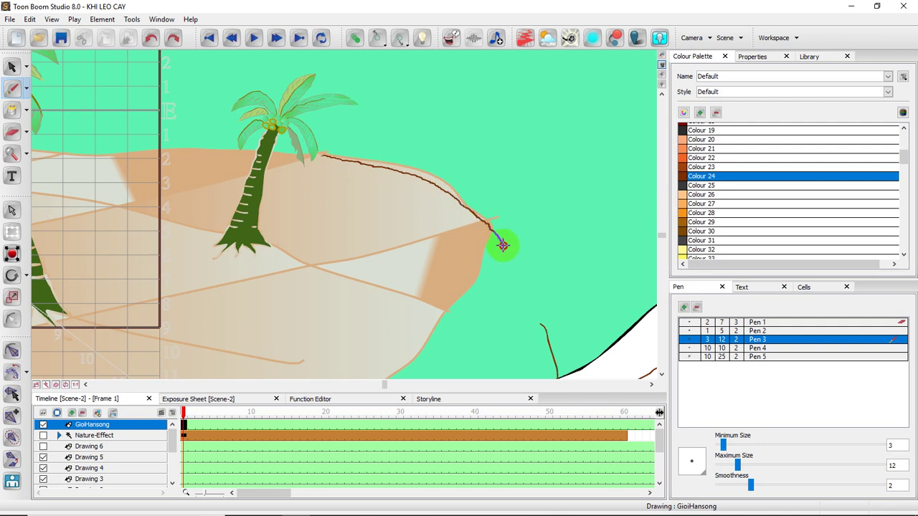
left_click_drag(503, 245, 528, 283)
key("space")
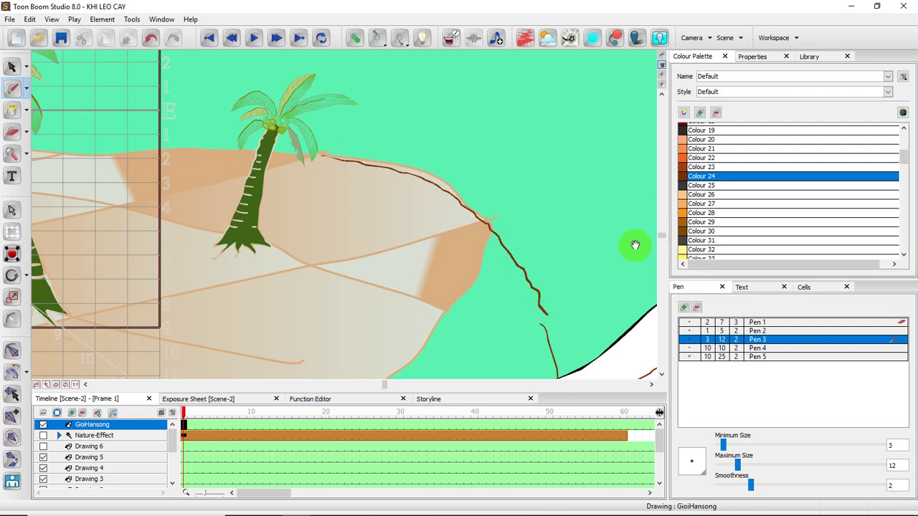
left_click_drag(575, 238, 541, 221)
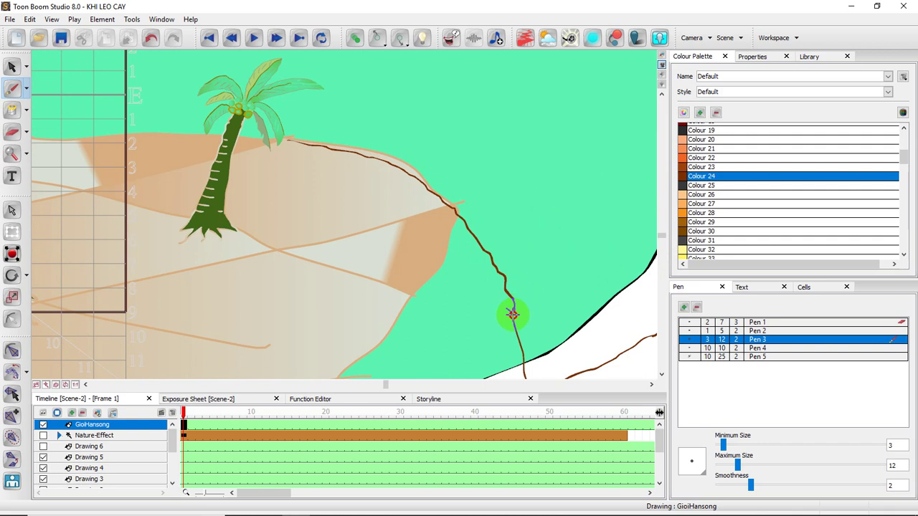
key("space")
Trace the sand's upper edge in brown from the small right palm past the large palm to the drawing's centre.
left_click_drag(227, 143, 371, 199)
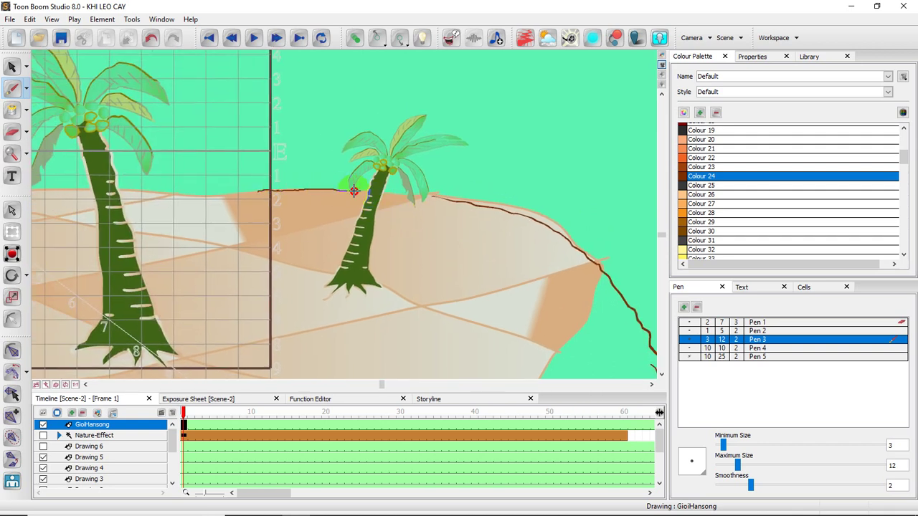
scroll(387, 194, "left", 5)
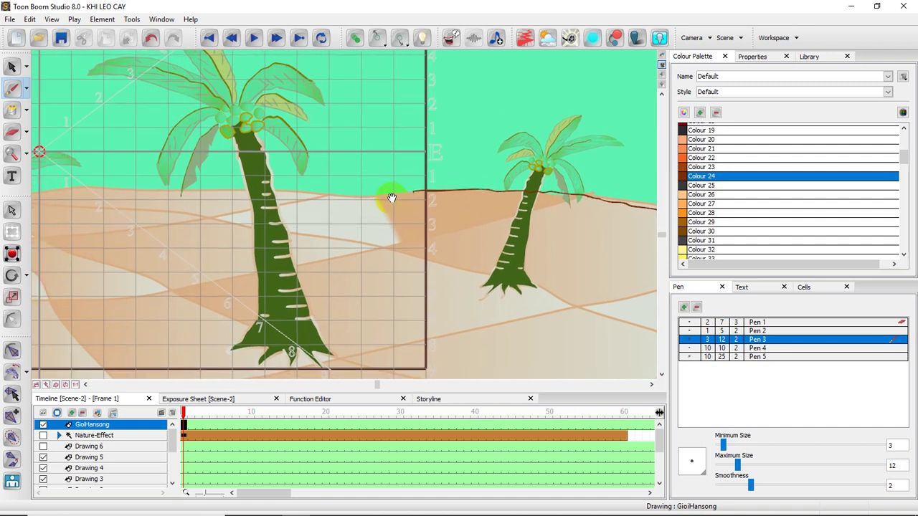
left_click_drag(240, 190, 347, 193)
scroll(314, 201, "left", 5)
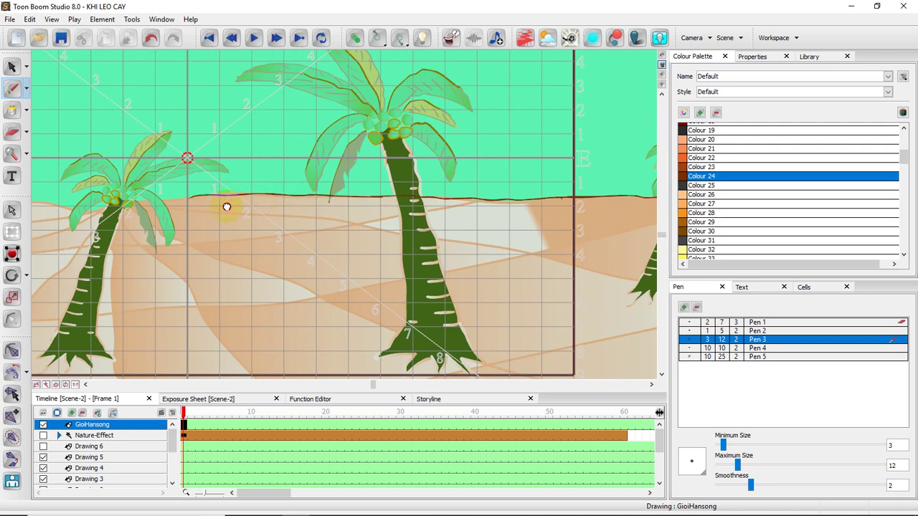
Continue the brown line along the sand's upper edge from the centre behind the left palms and beyond the camera frame.
scroll(225, 203, "left", 7)
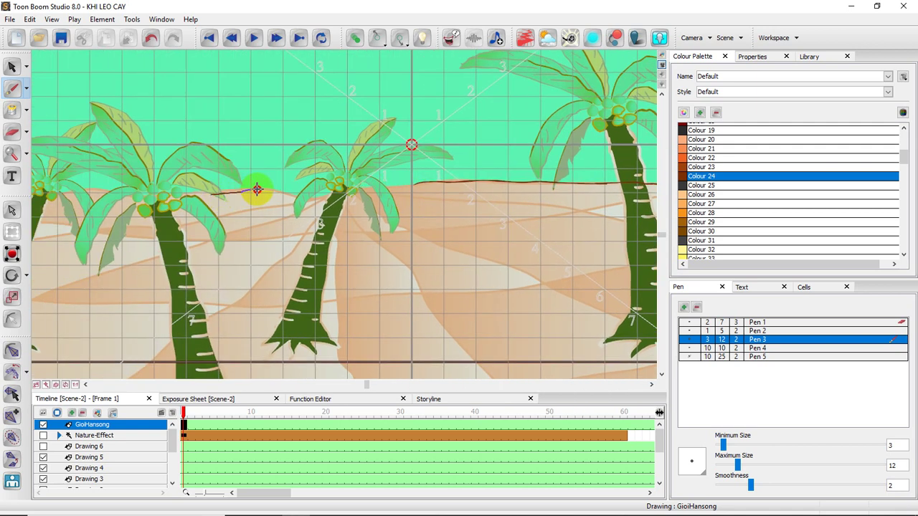
left_click_drag(257, 189, 303, 197)
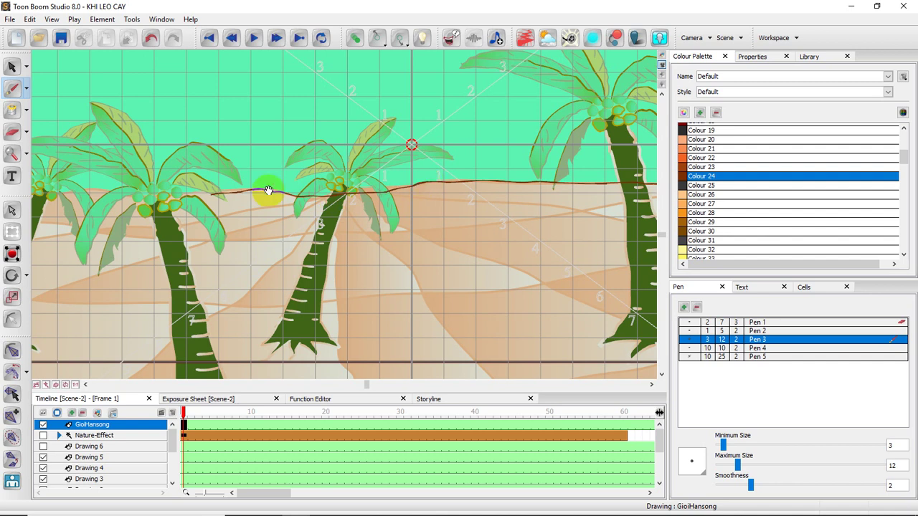
left_click_drag(165, 203, 409, 196)
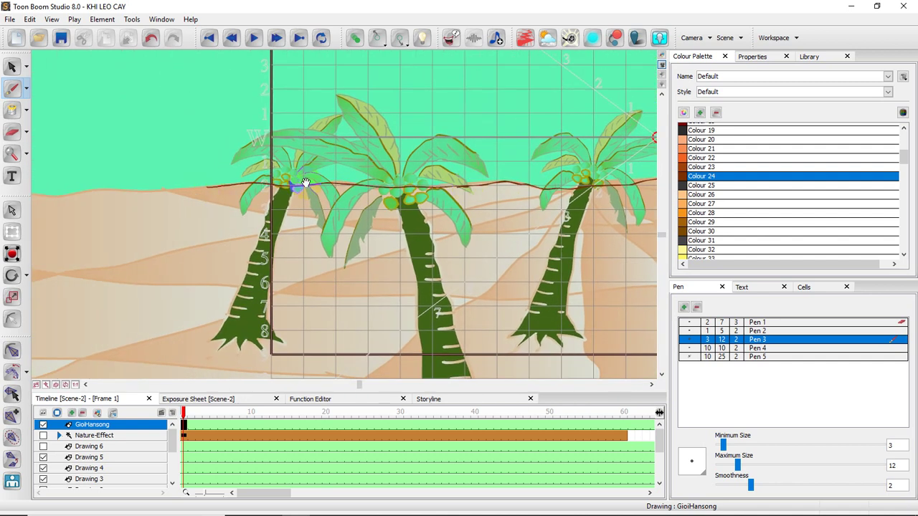
left_click_drag(305, 184, 355, 195)
left_click_drag(196, 201, 338, 192)
left_click_drag(246, 172, 350, 203)
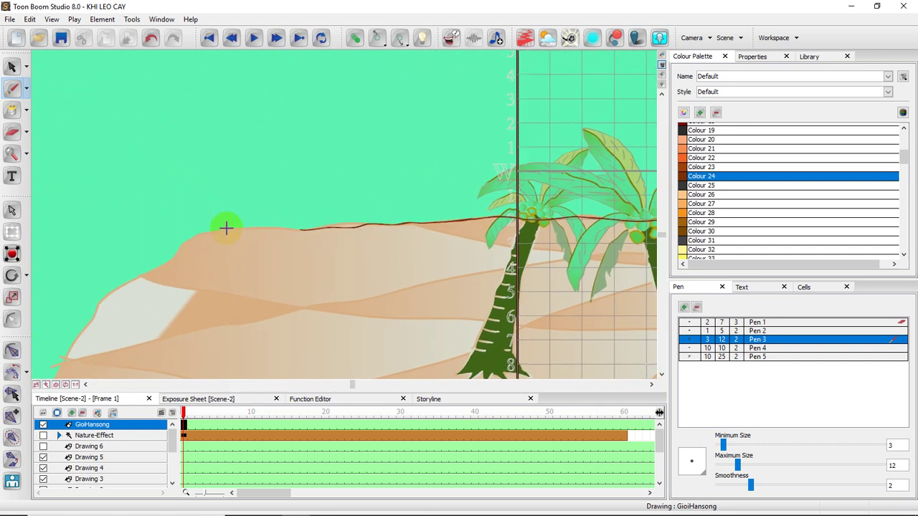
Outline the sand's left shoulder in brown and extend the line across the sea to just beyond its left edge.
left_click_drag(248, 239, 306, 188)
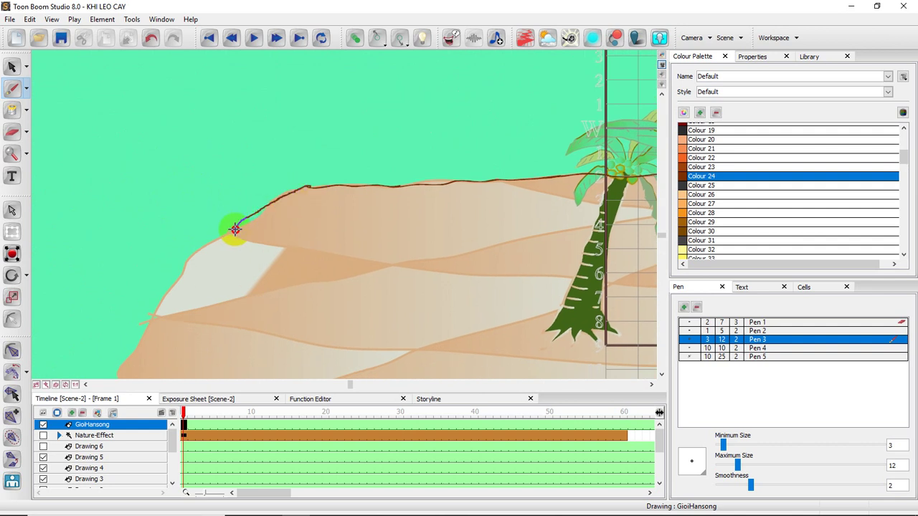
left_click_drag(205, 248, 218, 238)
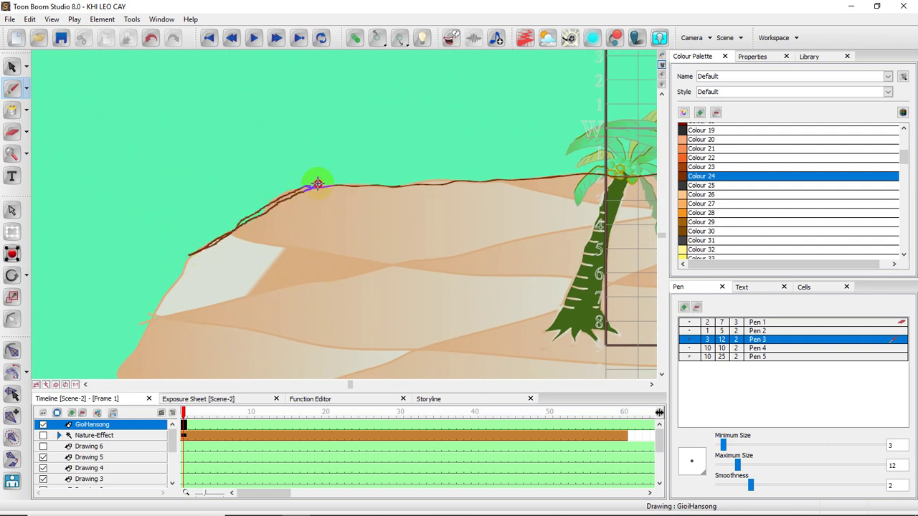
left_click_drag(275, 177, 333, 207)
left_click_drag(292, 192, 321, 213)
mouse_move(271, 275)
left_mouse_down()
mouse_move(326, 215)
mouse_move(301, 261)
mouse_move(237, 289)
mouse_move(117, 307)
mouse_move(80, 283)
left_mouse_up()
Trace the sea's upper-left edge in brown from the light green mountain down to the left bend.
left_click_drag(183, 243, 223, 329)
left_click_drag(246, 223, 232, 263)
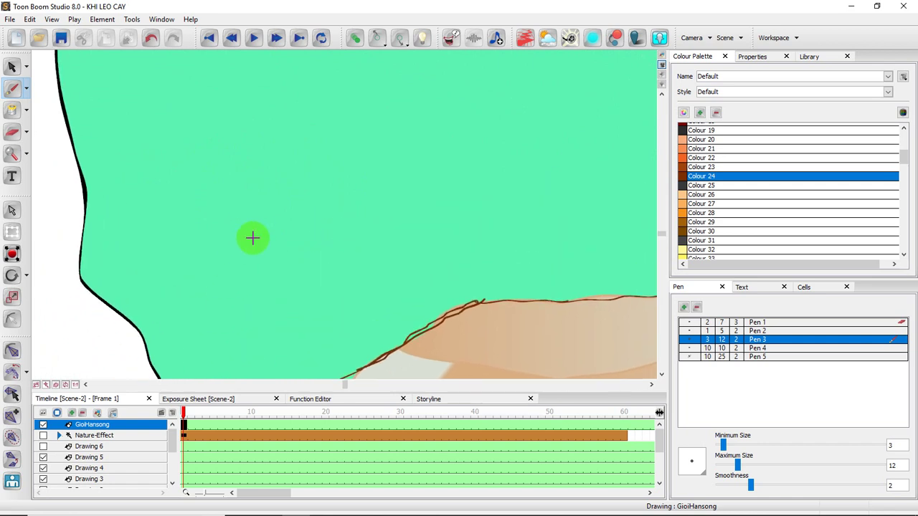
scroll(268, 215, "down", 6)
left_click_drag(330, 170, 297, 195)
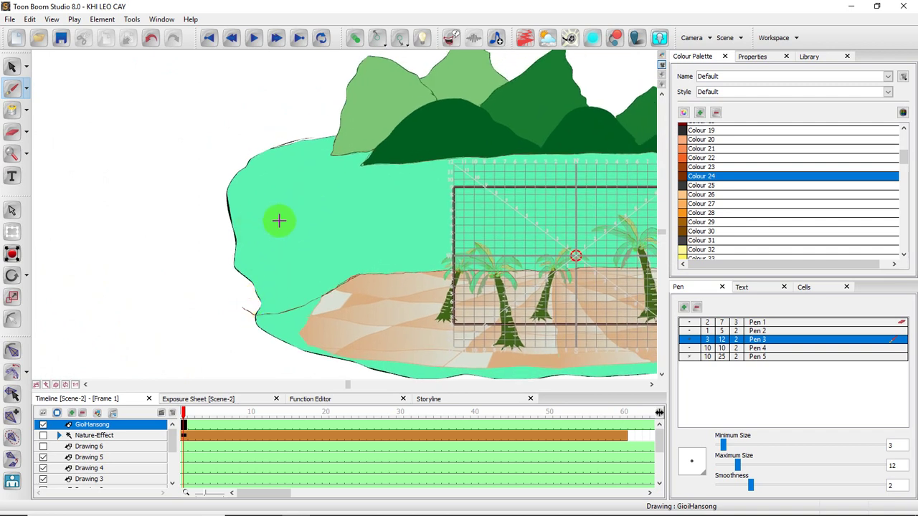
scroll(279, 221, "up", 6)
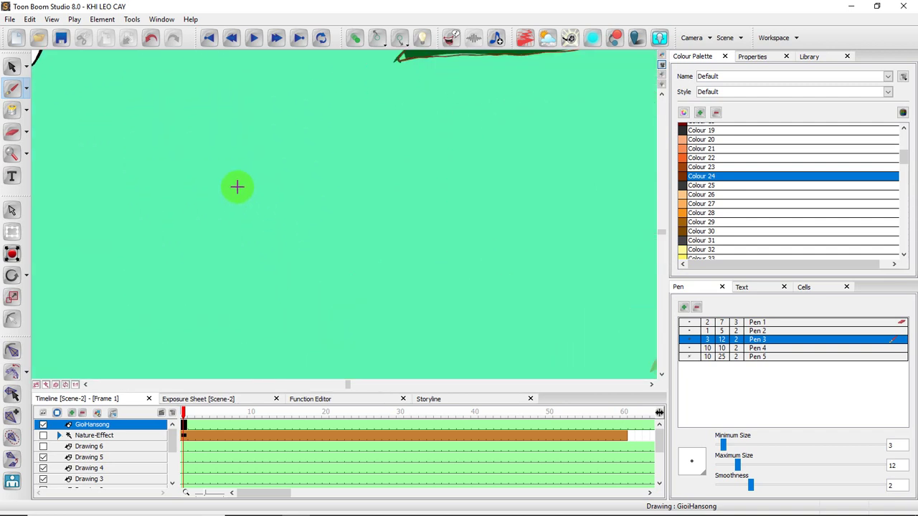
left_click_drag(237, 186, 322, 263)
left_click_drag(295, 162, 336, 226)
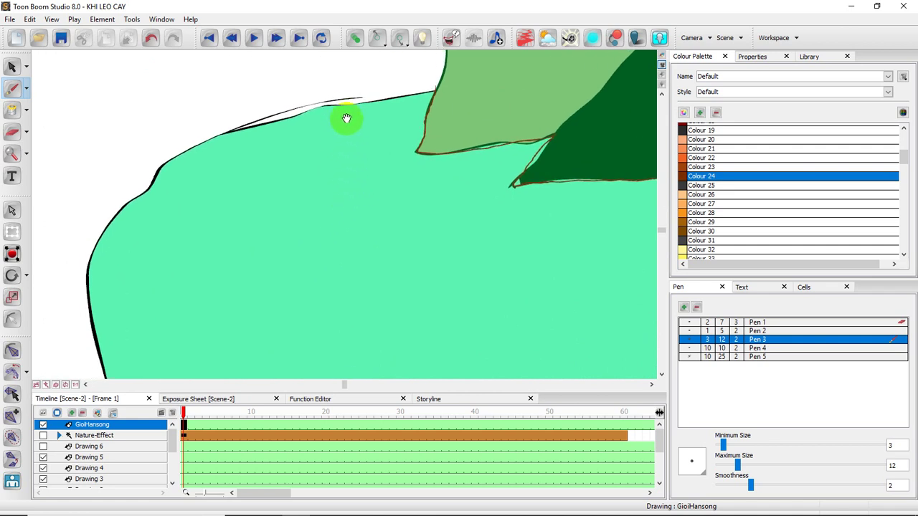
mouse_move(309, 110)
left_mouse_down()
mouse_move(238, 129)
mouse_move(299, 102)
mouse_move(433, 86)
left_mouse_up()
mouse_move(316, 120)
left_mouse_down()
mouse_move(397, 98)
mouse_move(319, 102)
mouse_move(262, 128)
mouse_move(207, 178)
mouse_move(240, 136)
left_mouse_up()
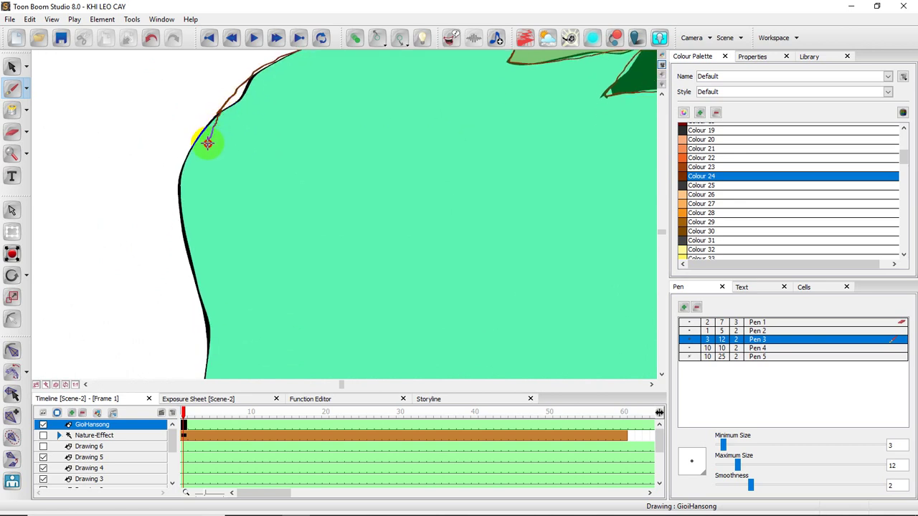
Bring the brown line down along the sea's left edge and join it to the sand's left outline.
mouse_move(220, 102)
left_mouse_down()
mouse_move(191, 172)
mouse_move(177, 316)
mouse_move(191, 183)
mouse_move(230, 161)
left_mouse_up()
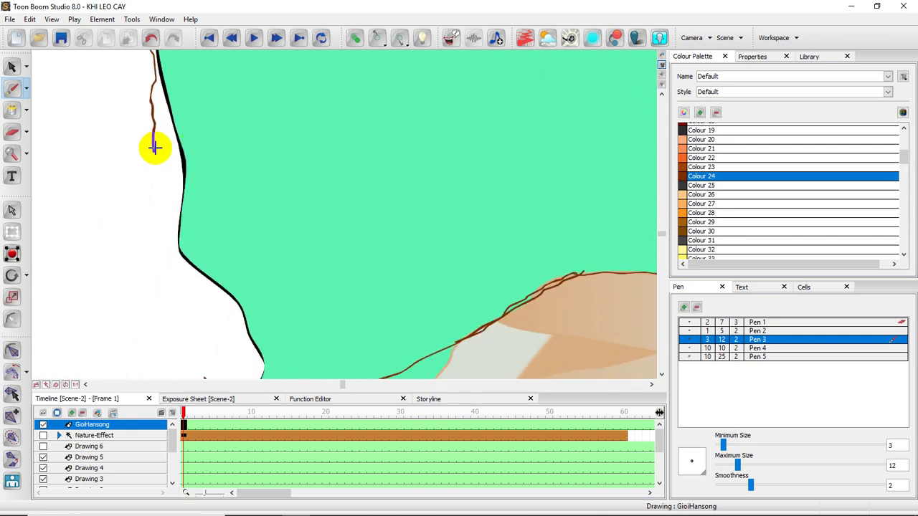
mouse_move(153, 153)
left_mouse_down()
mouse_move(204, 287)
mouse_move(175, 197)
left_mouse_up()
mouse_move(115, 197)
left_mouse_down()
mouse_move(136, 208)
mouse_move(136, 274)
left_mouse_up()
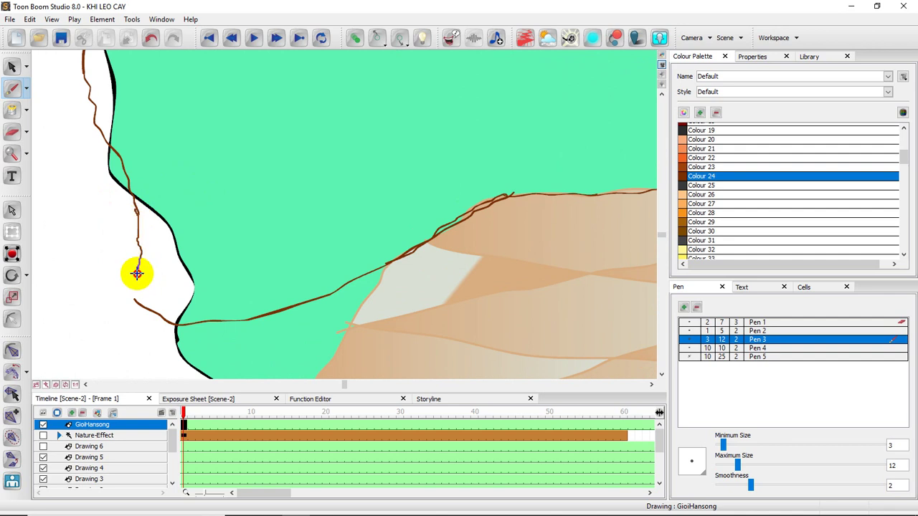
left_click_drag(387, 170, 316, 205)
mouse_move(136, 348)
left_mouse_down()
mouse_move(96, 361)
mouse_move(280, 317)
mouse_move(345, 287)
left_mouse_up()
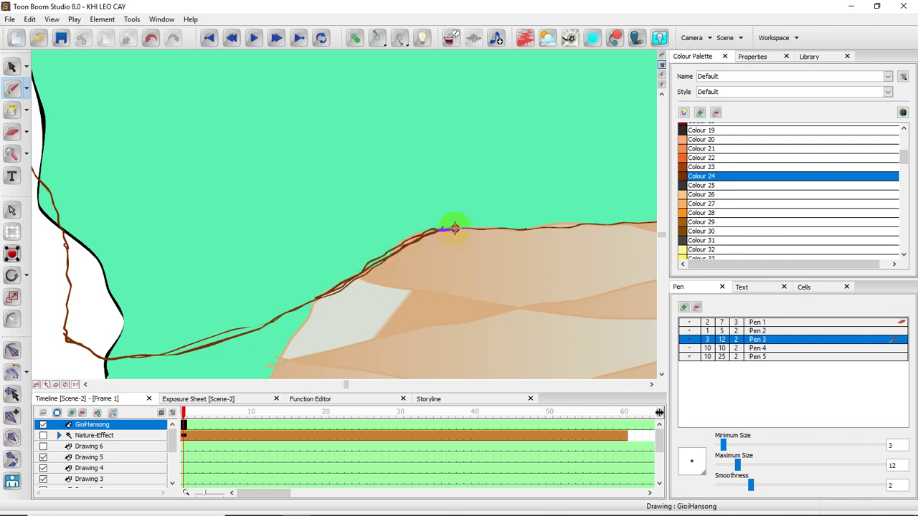
Extend the brown outline along the sand's upper-left edge and fill the enclosed sea area with Colour 24.
left_click_drag(455, 228, 643, 208)
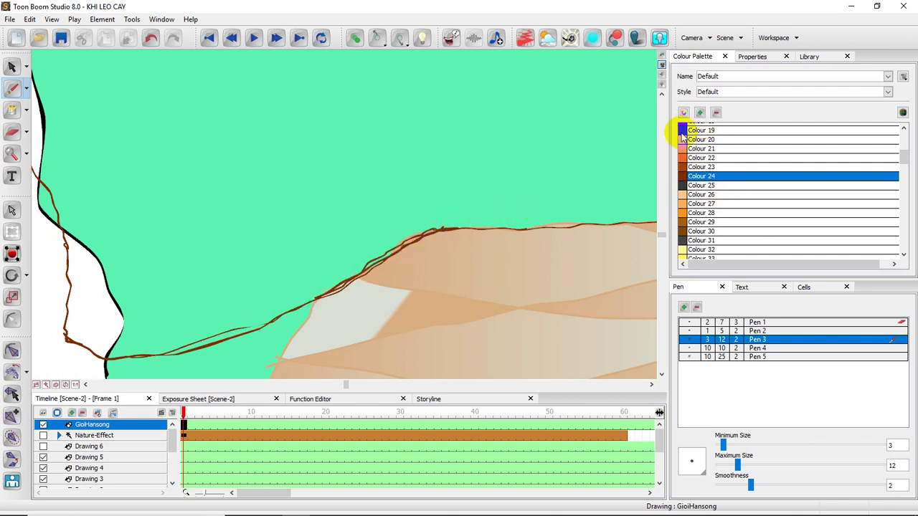
left_click(12, 111)
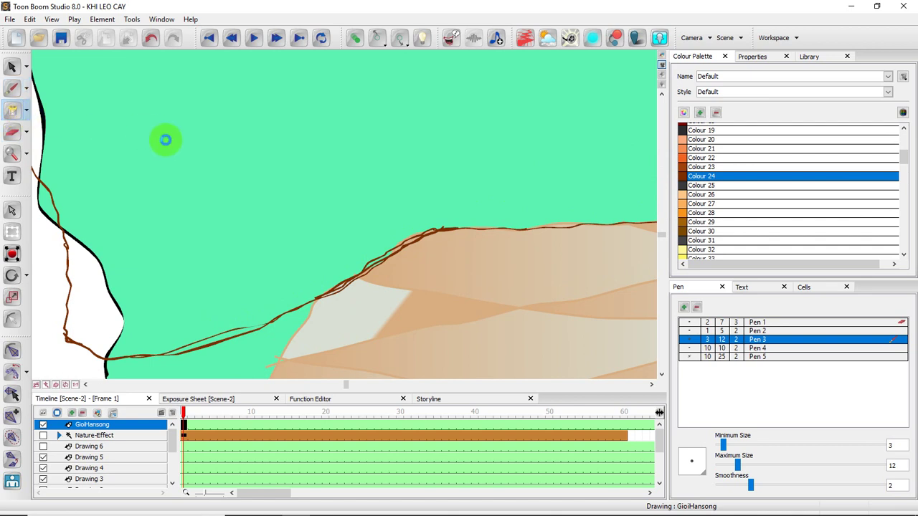
left_click(165, 139)
key("s")
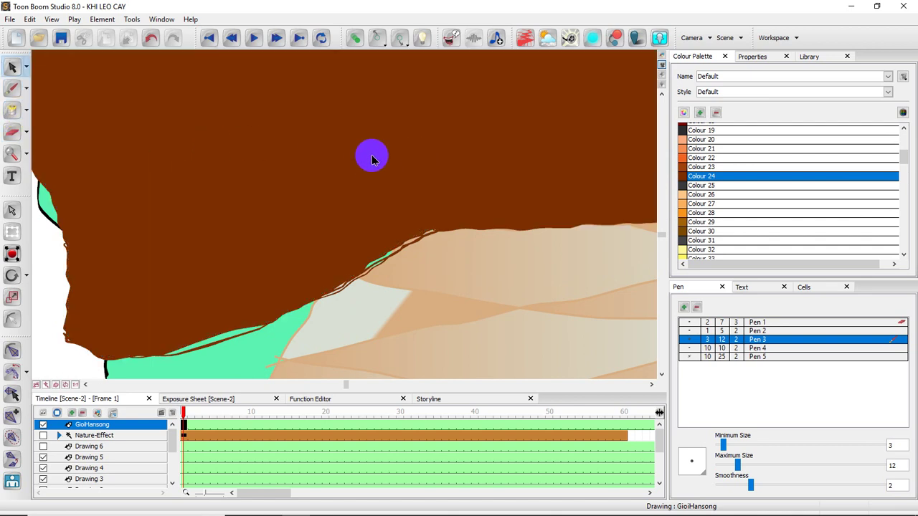
Add a clipping effect above the GioiHansong layer in the timeline.
key("x")
key("x")
key("x")
key("x")
key("x")
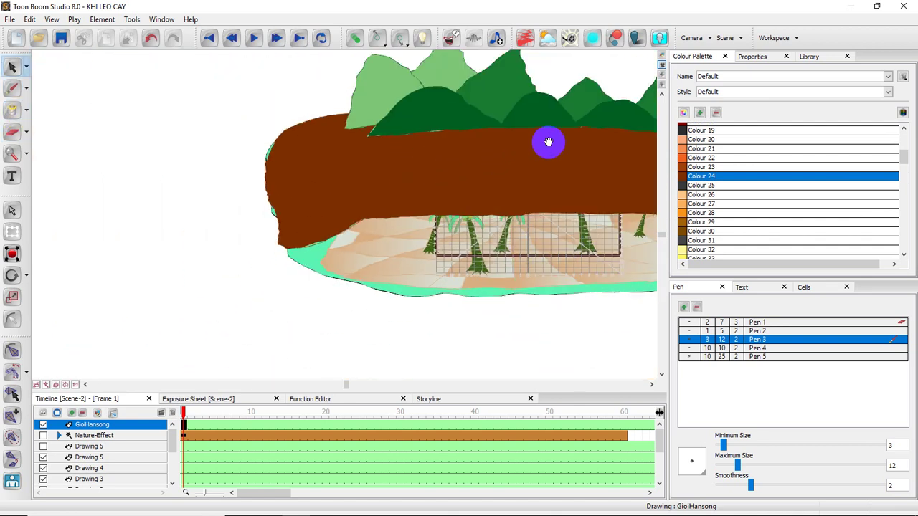
left_click_drag(547, 142, 430, 165)
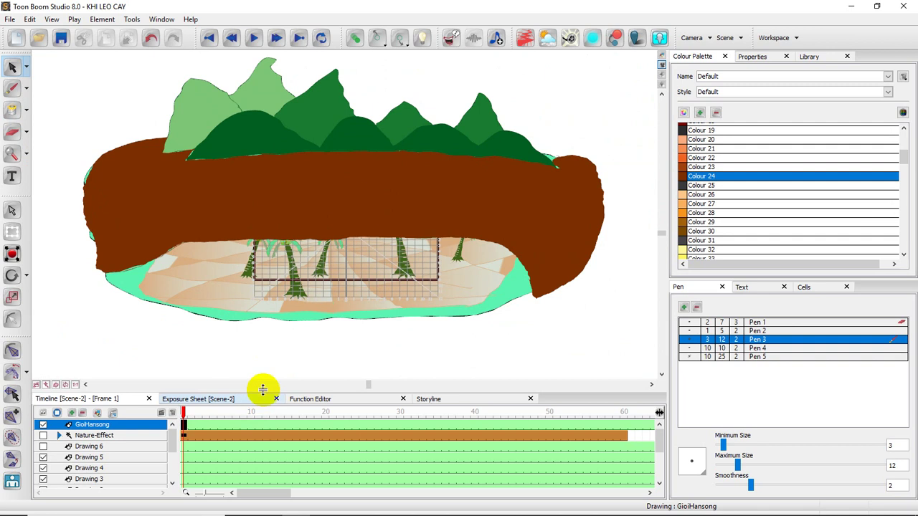
left_click_drag(263, 389, 282, 339)
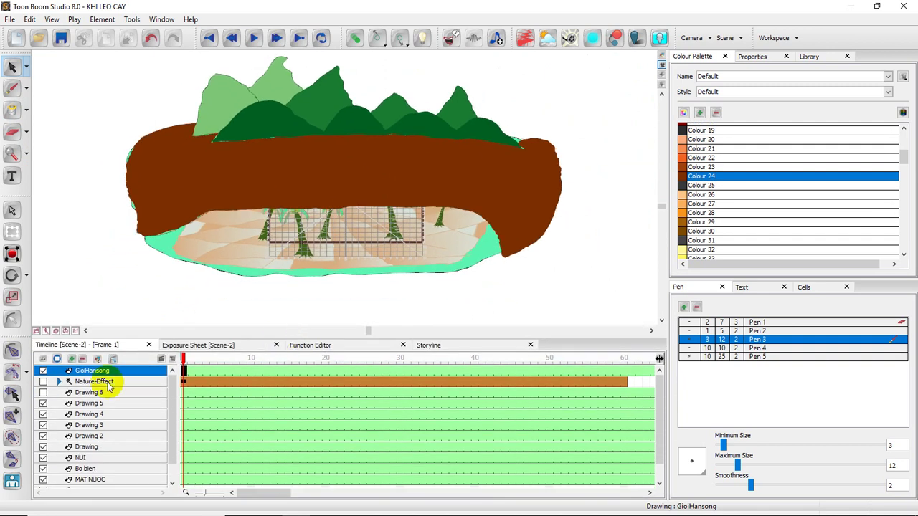
left_click(108, 382)
left_click(105, 371)
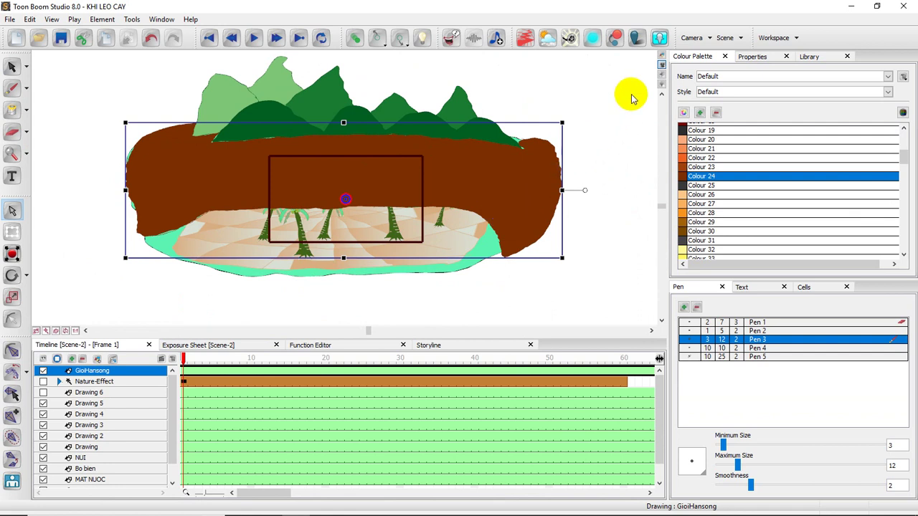
left_click(660, 41)
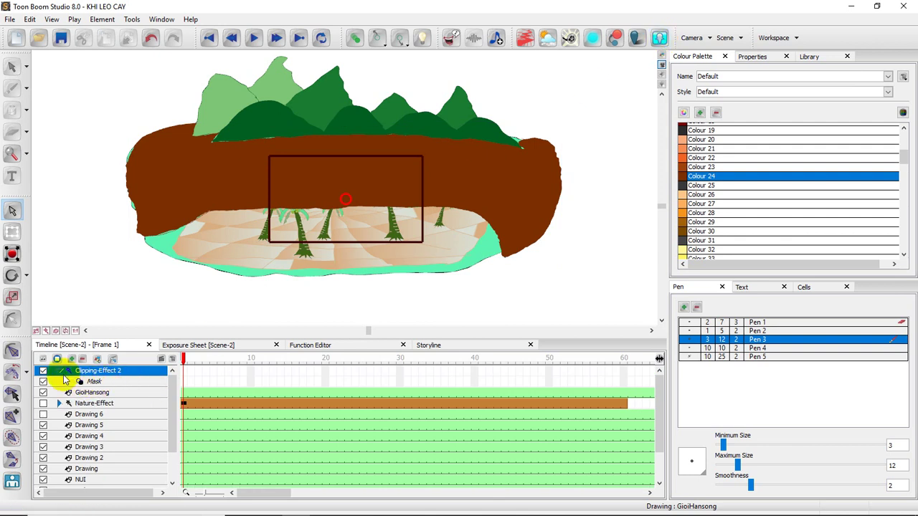
left_click(61, 373)
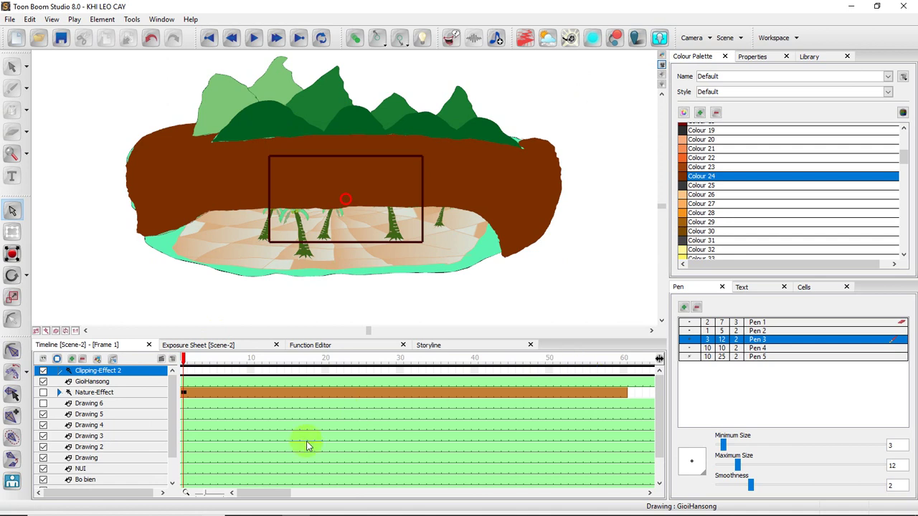
Nest the GioiHansong layer inside the Mask group of Clipping-Effect 2.
left_click(96, 396)
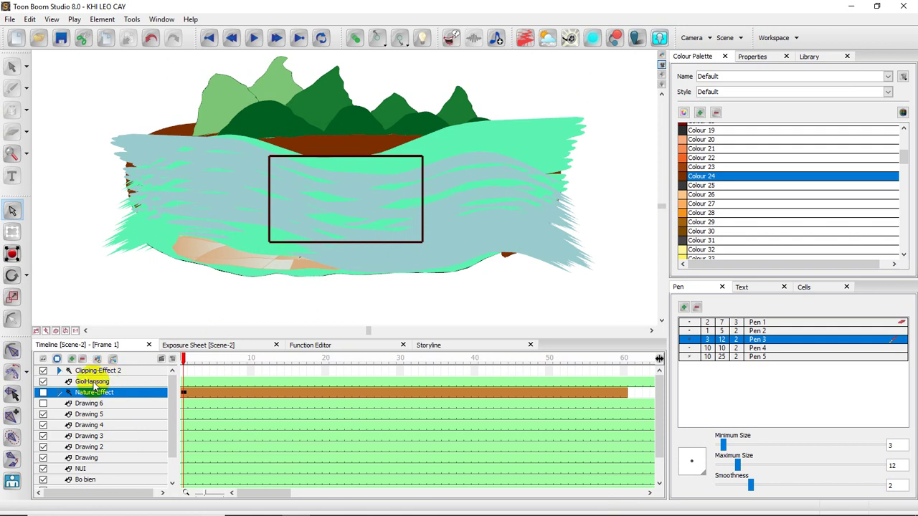
left_click(93, 382)
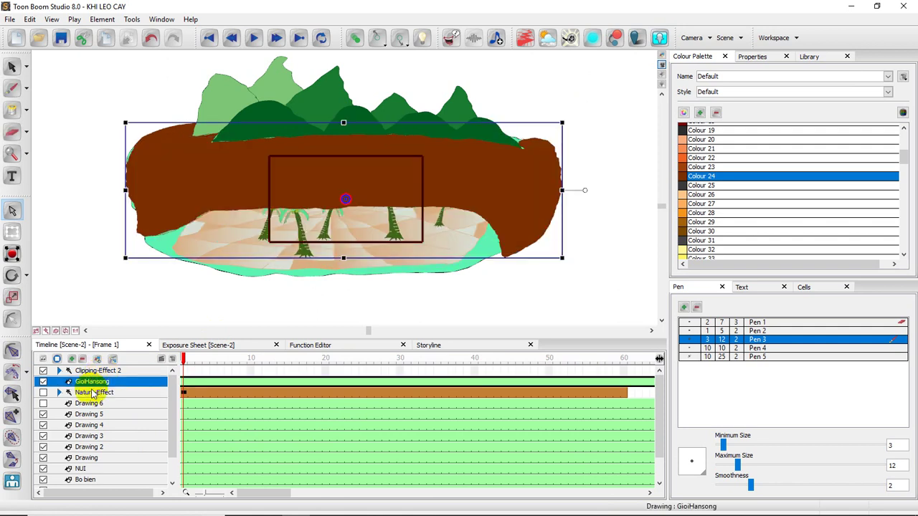
left_click(58, 370)
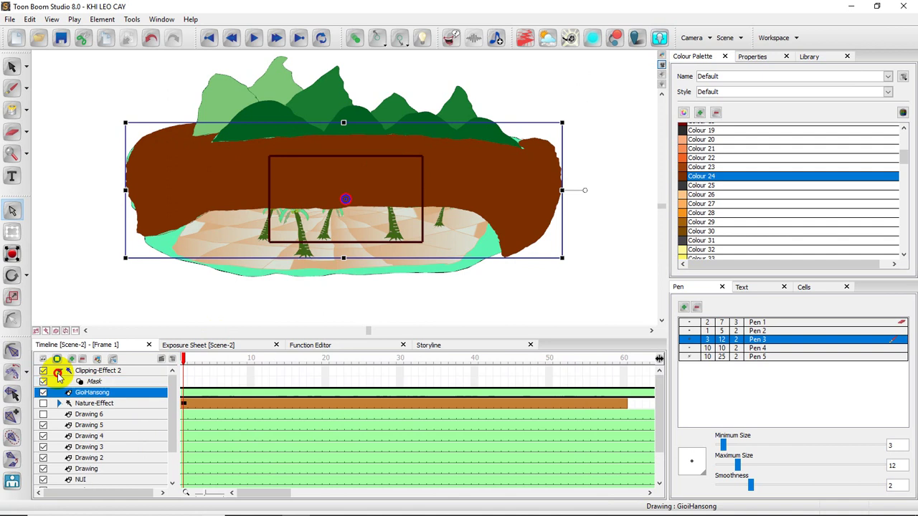
left_click_drag(89, 393, 92, 366)
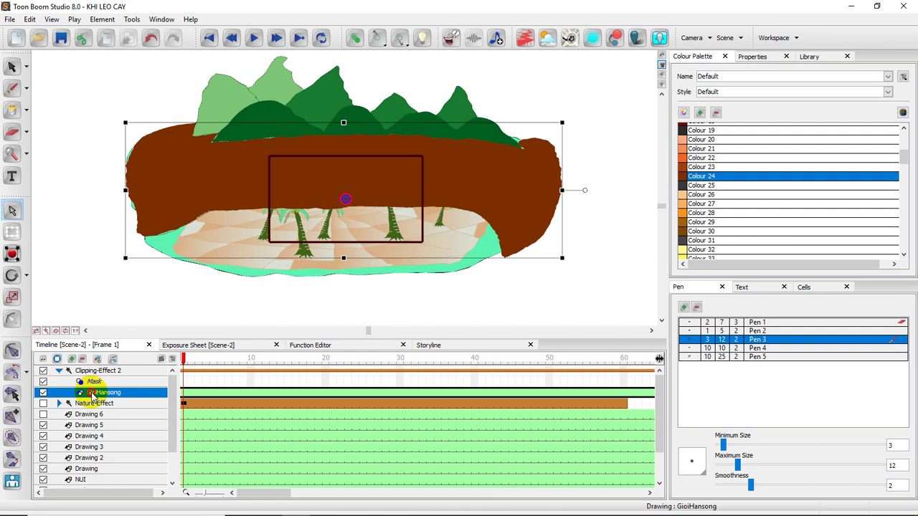
mouse_move(91, 391)
left_mouse_down()
mouse_move(88, 378)
mouse_move(92, 384)
left_mouse_up()
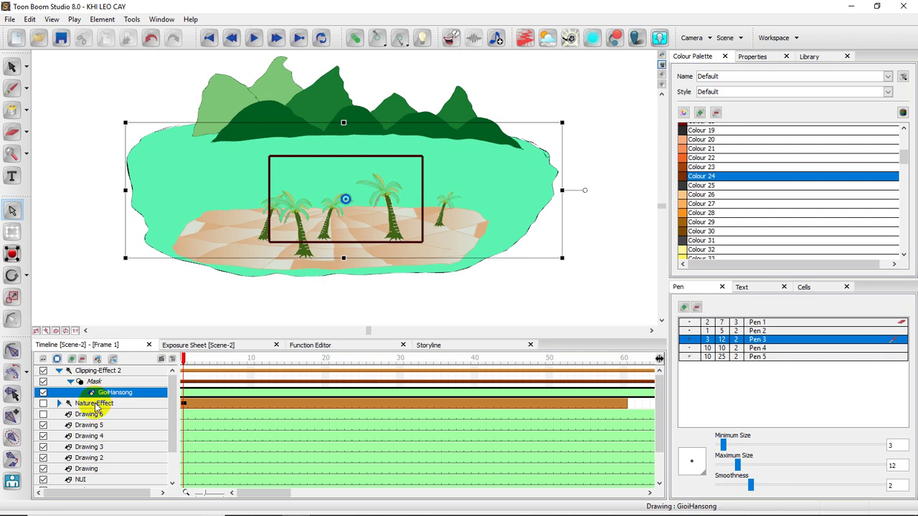
Move Nature-Effect into the Mask group of Clipping-Effect 2, directly above GioiHansong.
left_click(95, 404)
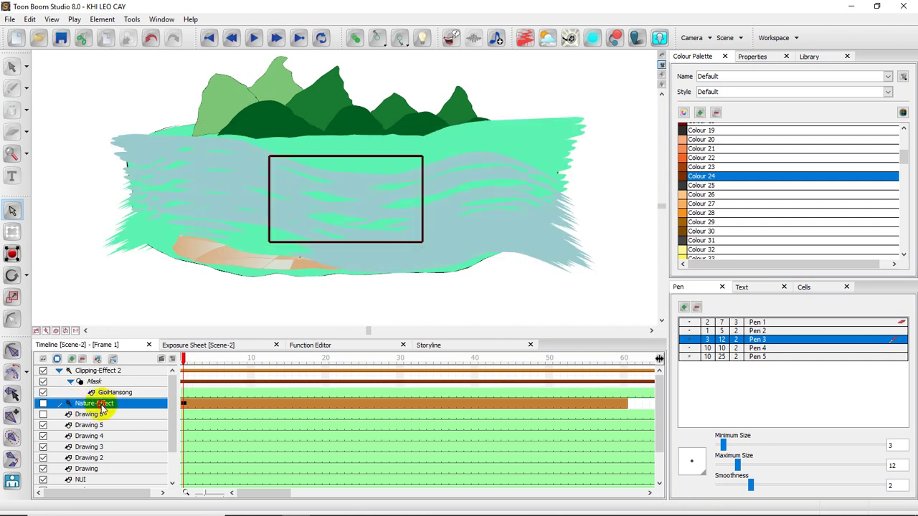
mouse_move(102, 409)
left_mouse_down()
mouse_move(92, 382)
mouse_move(100, 394)
left_mouse_up()
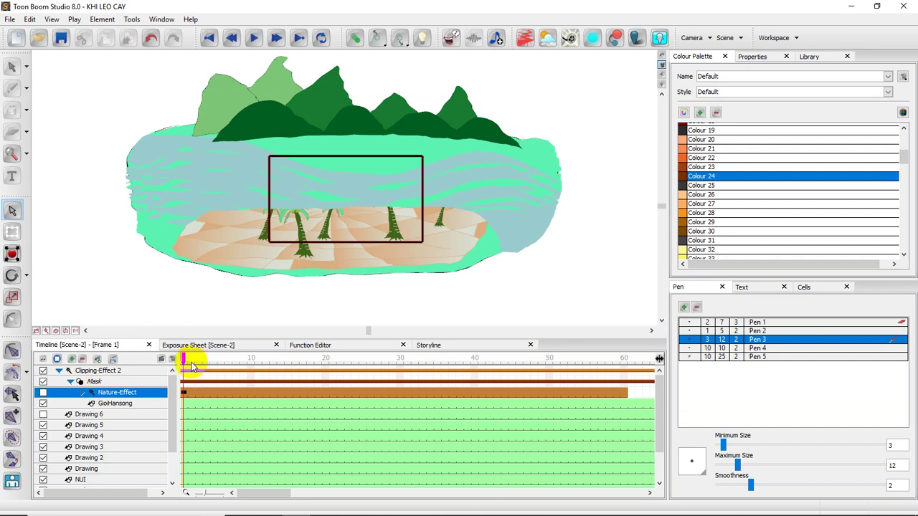
left_click(116, 404)
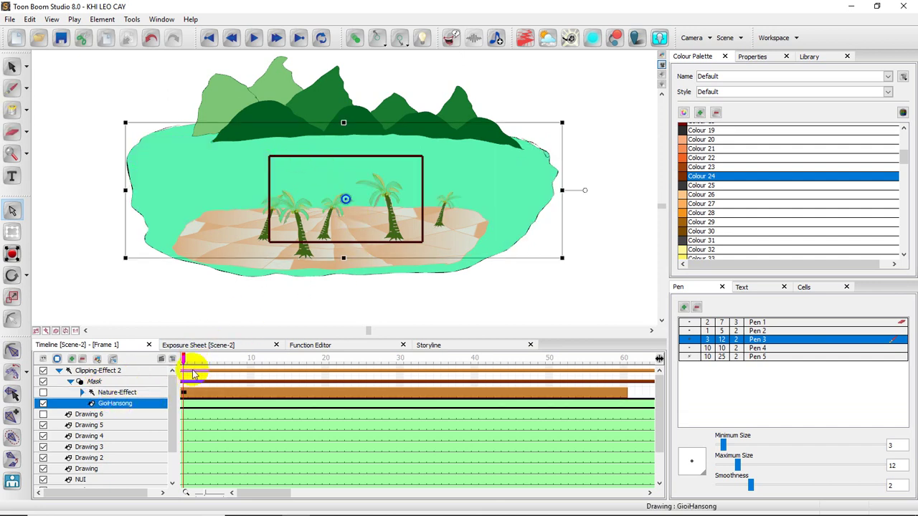
Collapse Clipping-Effect 2 and move it down the layer order to sit between the Drawing and NUI layers.
left_click(59, 371)
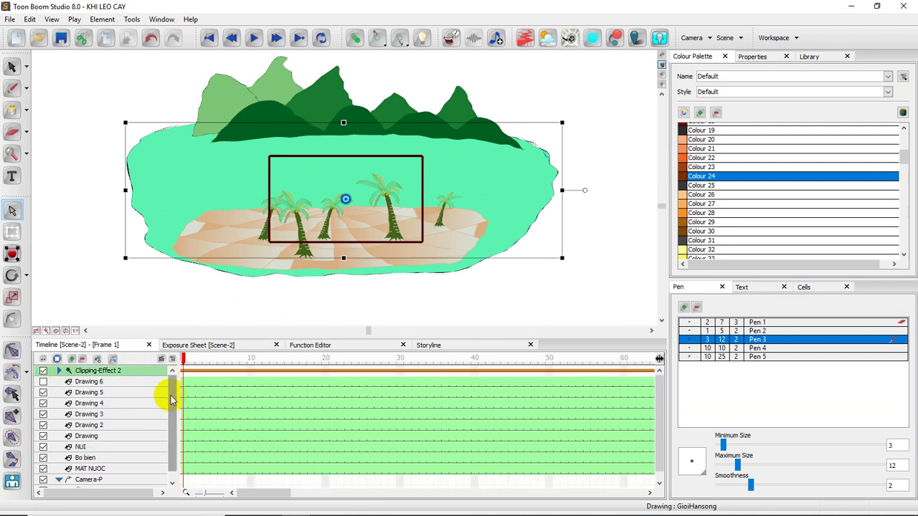
mouse_move(170, 395)
left_mouse_down()
mouse_move(170, 408)
mouse_move(171, 394)
left_mouse_up()
left_click_drag(100, 373, 84, 457)
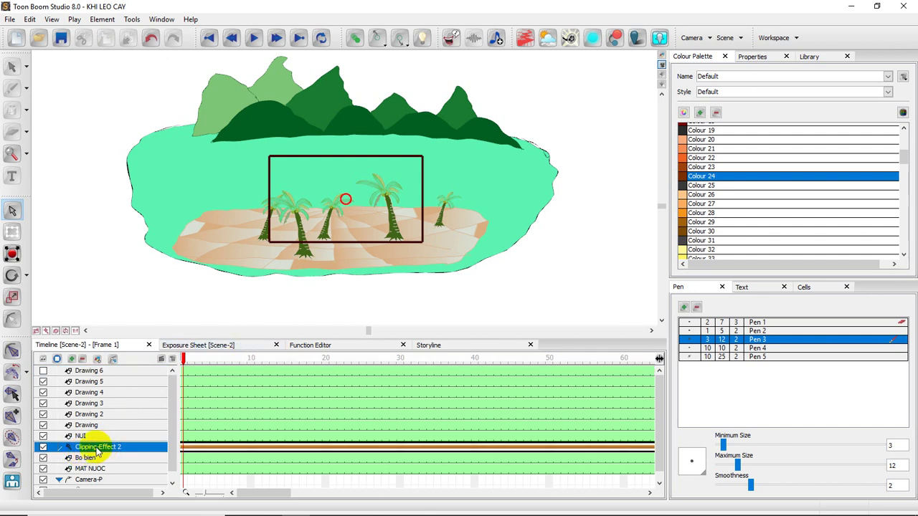
left_click_drag(96, 449, 83, 437)
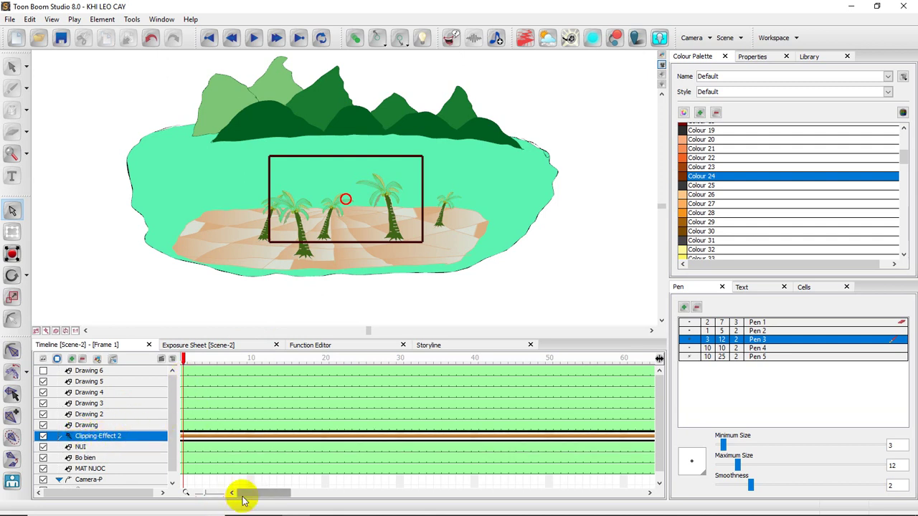
Play the scene from frame 1, then check the stacking of the NUI, Bo bien and Clipping-Effect 2 layers.
left_click(185, 370)
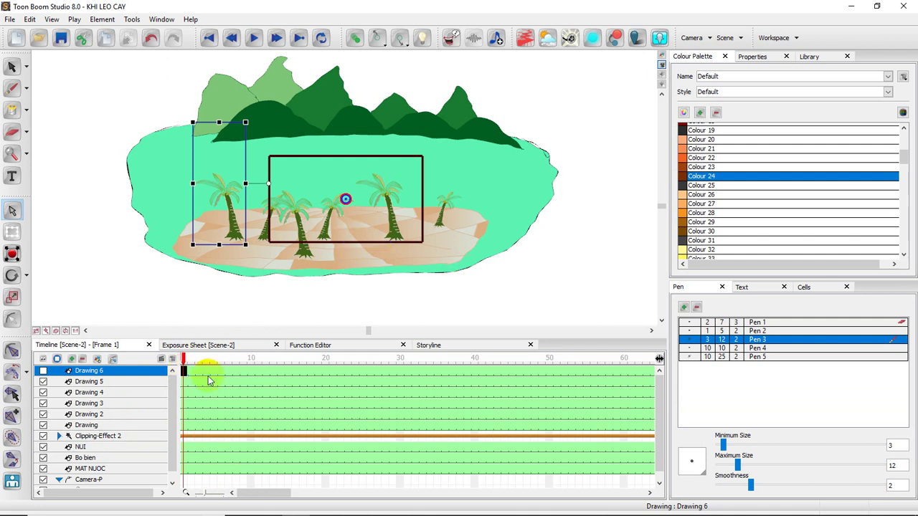
left_click(253, 38)
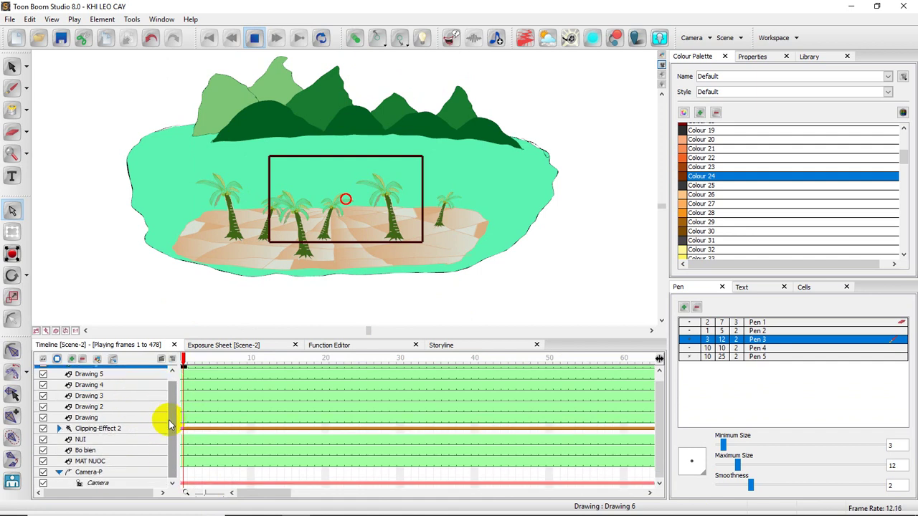
left_click(118, 436)
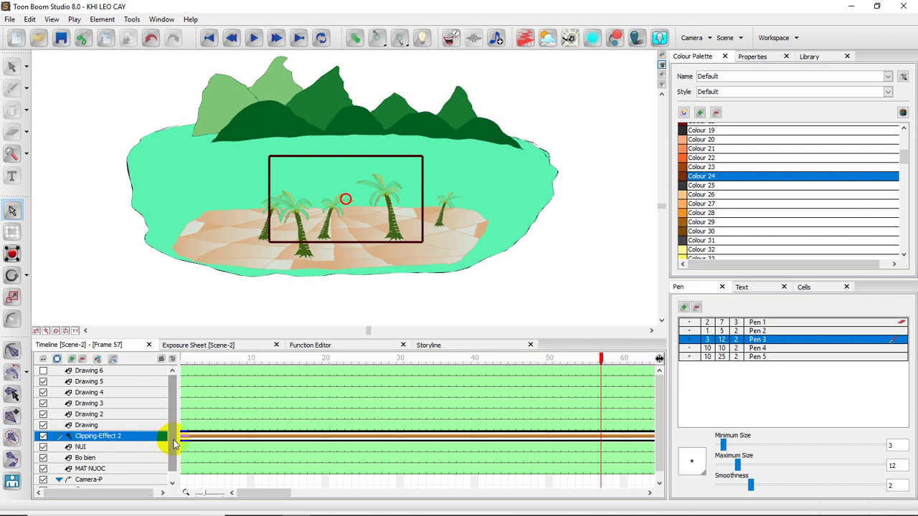
left_click_drag(170, 438, 170, 454)
left_click(103, 439)
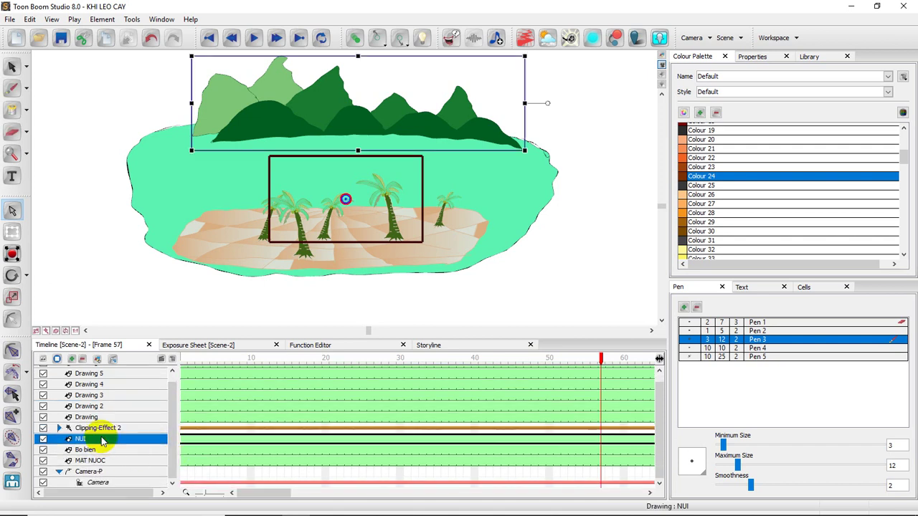
left_click(100, 449)
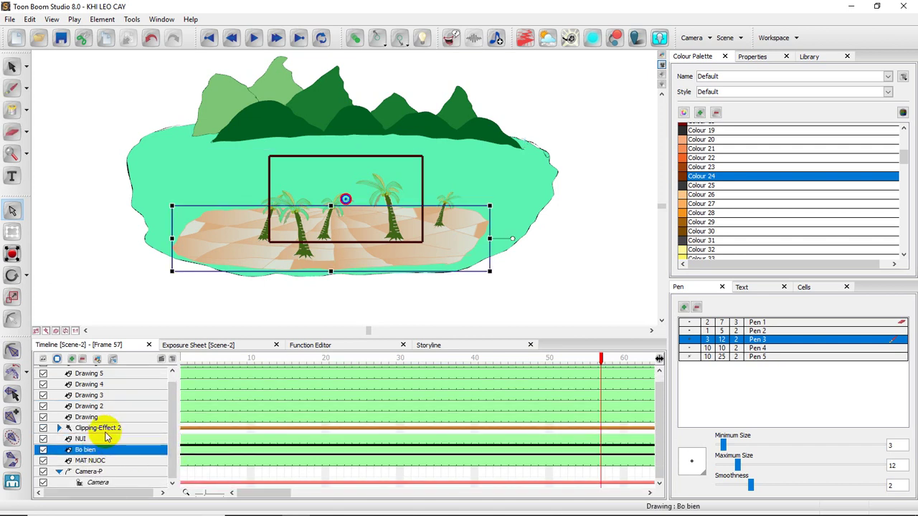
left_click(107, 427)
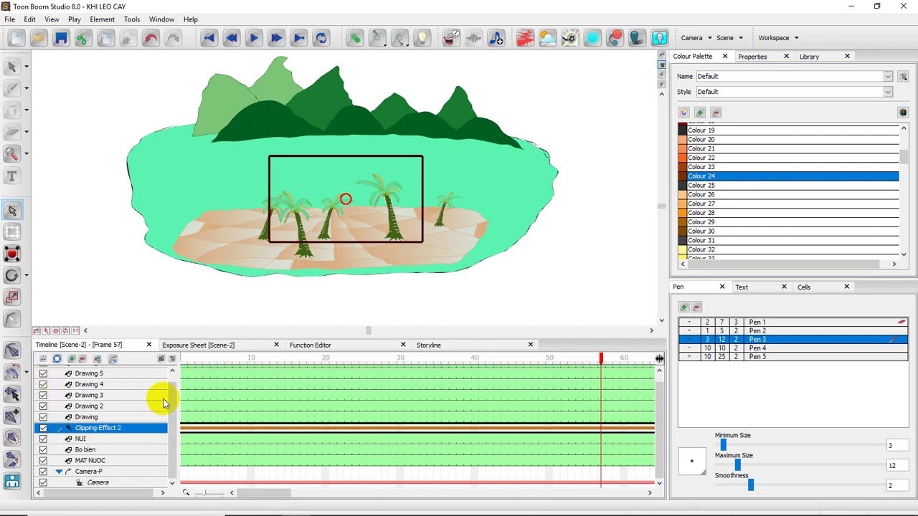
left_click_drag(172, 389, 168, 377)
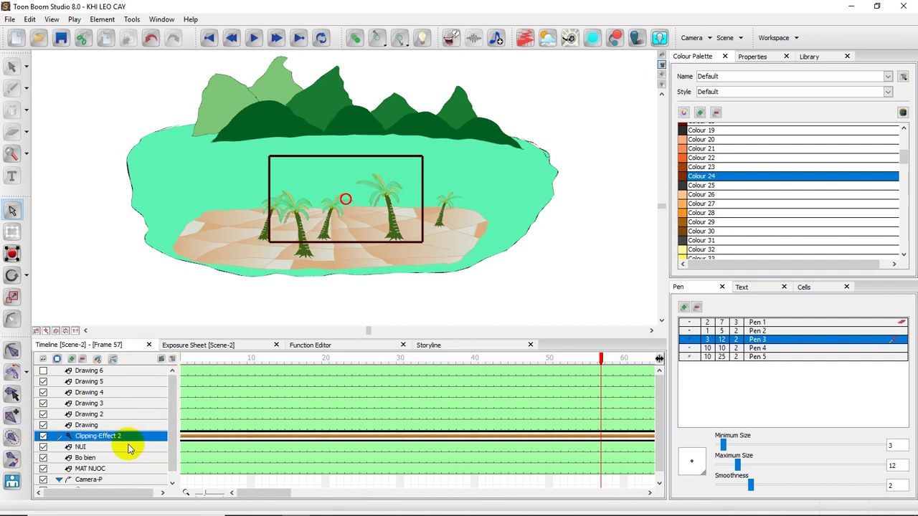
Expand Clipping-Effect 2 in an enlarged timeline and examine the nested GioiHansong and Nature-Effect layers, including songbien.pdf.
left_click(60, 436)
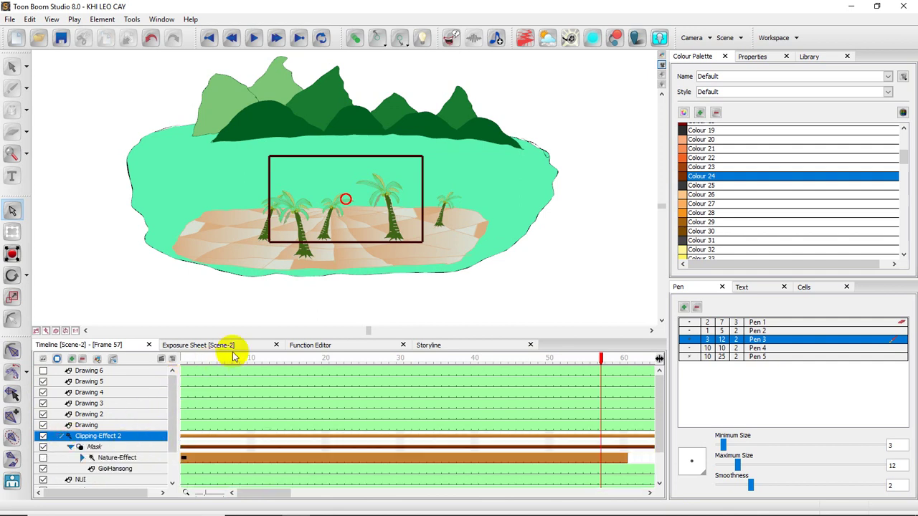
left_click_drag(251, 334, 280, 193)
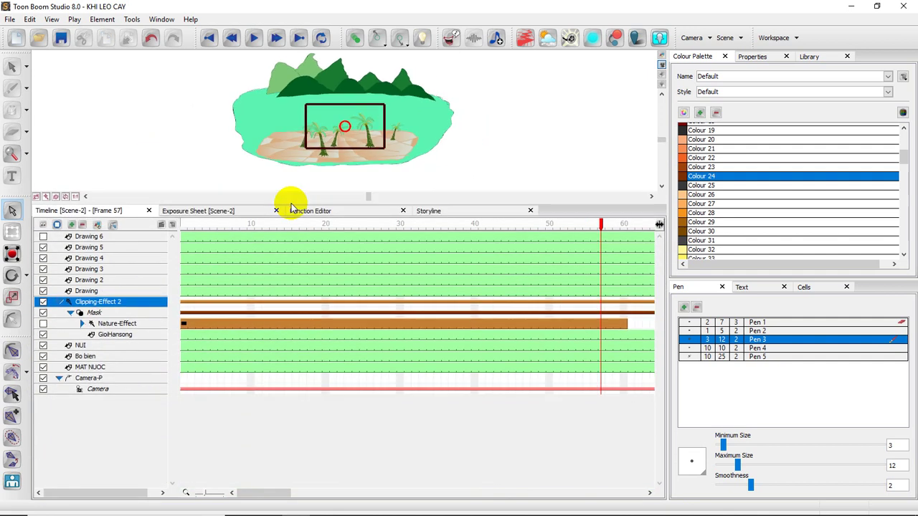
left_click(112, 336)
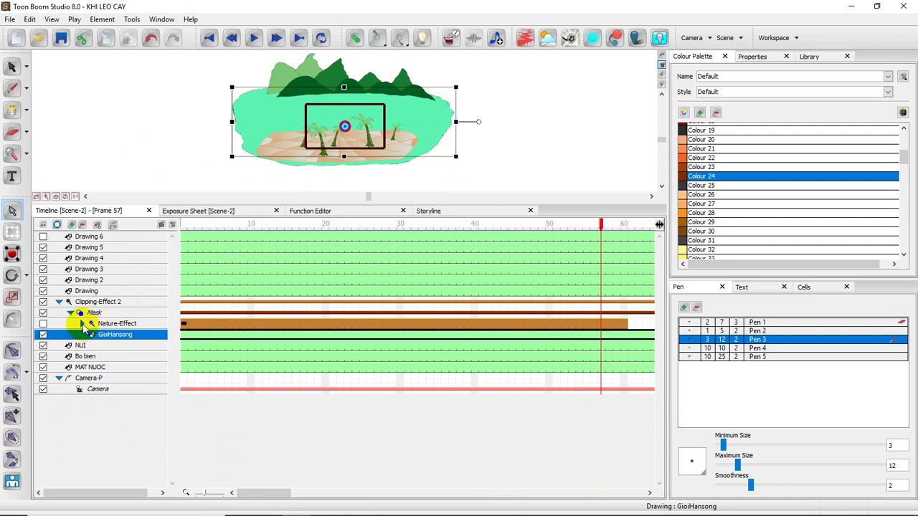
left_click(83, 324)
left_click(132, 347)
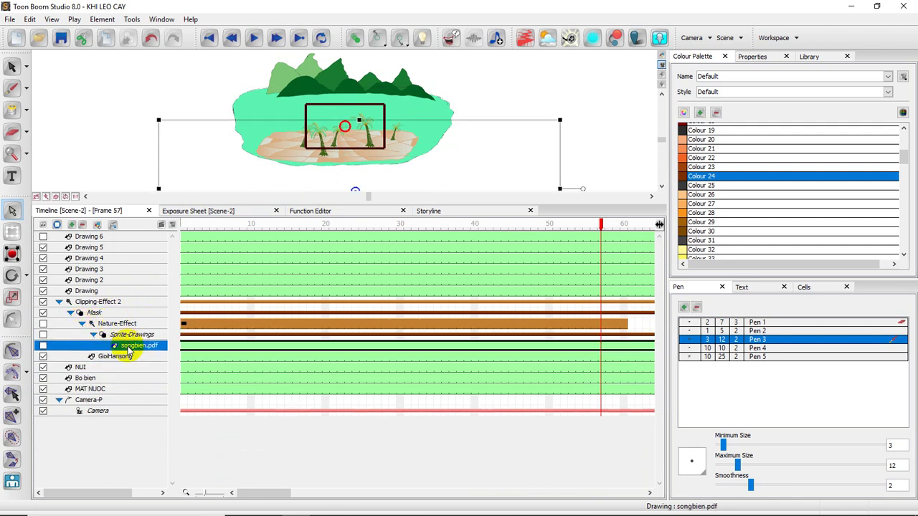
left_click(121, 358)
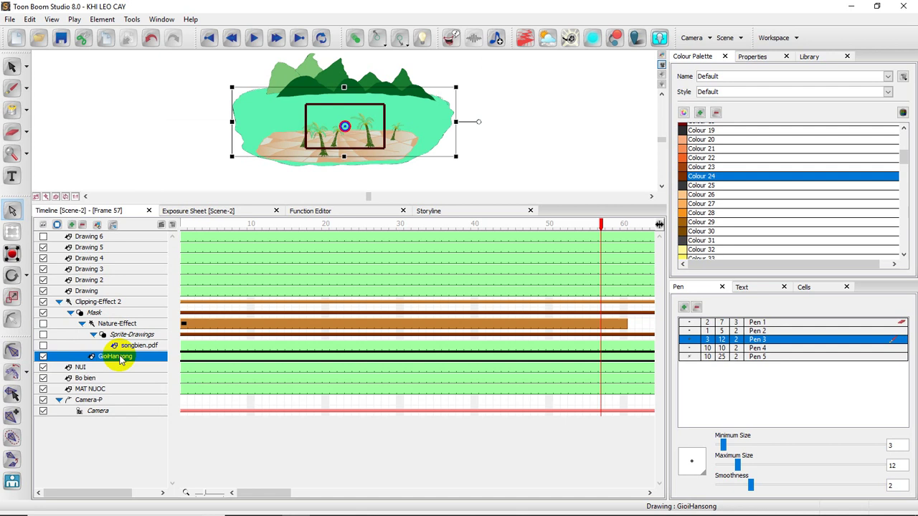
Collapse the Mask group and play the scene with the drawing view enlarged.
left_click(70, 313)
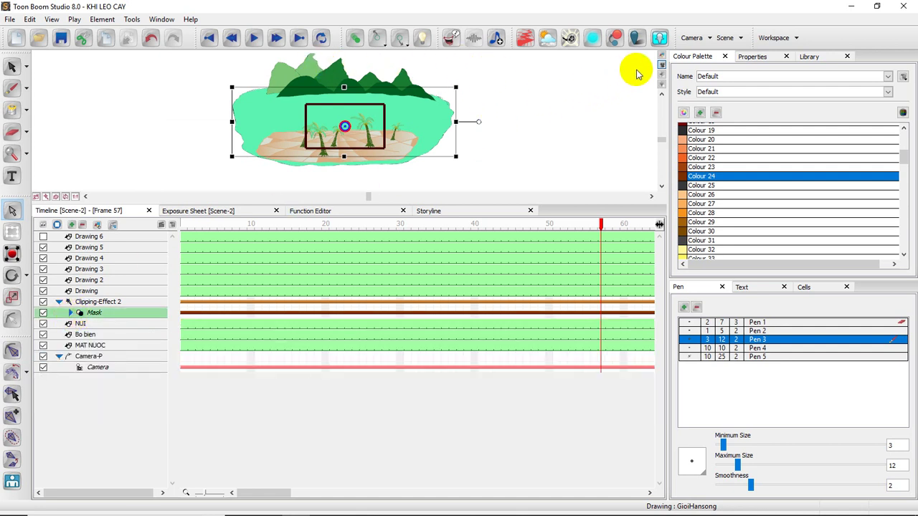
left_click(254, 40)
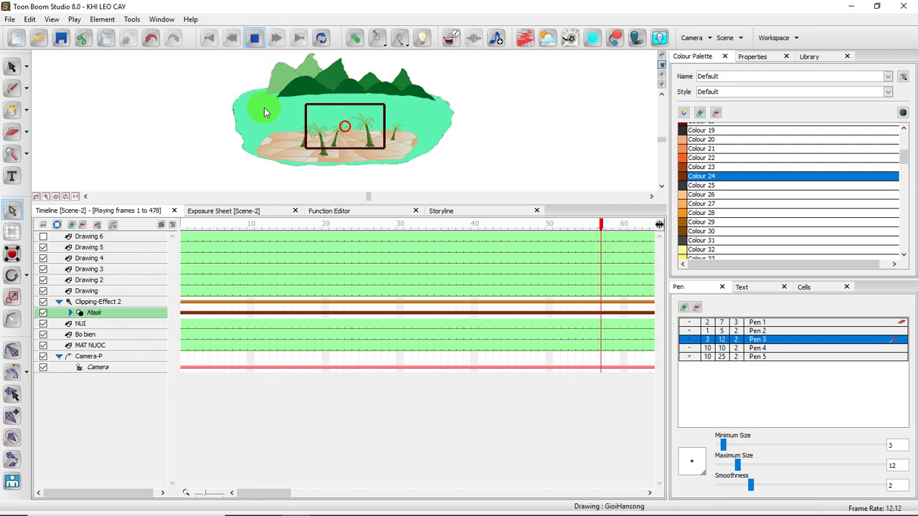
left_click_drag(355, 204, 359, 346)
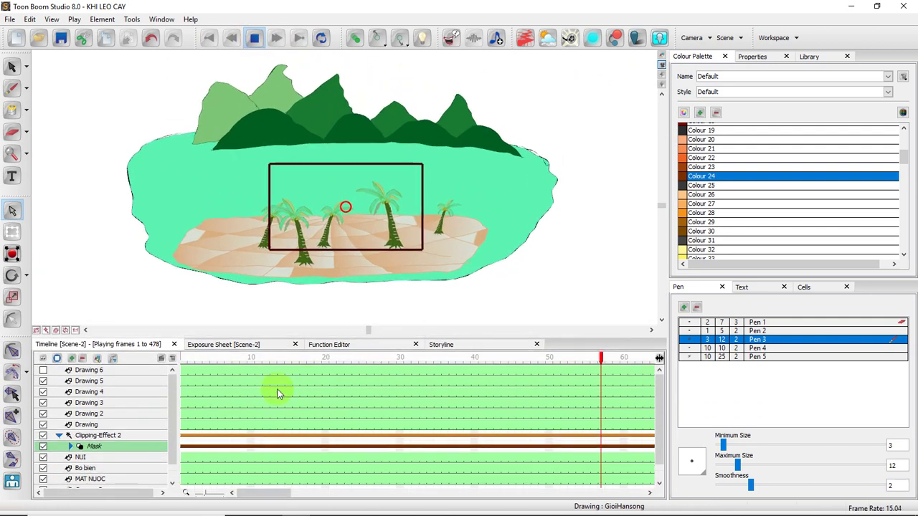
Expand the Mask group of Clipping-Effect 2, hide the MAT NUOC layer and play the scene from frame 1 to examine the Nature-Effect.
left_click(213, 423)
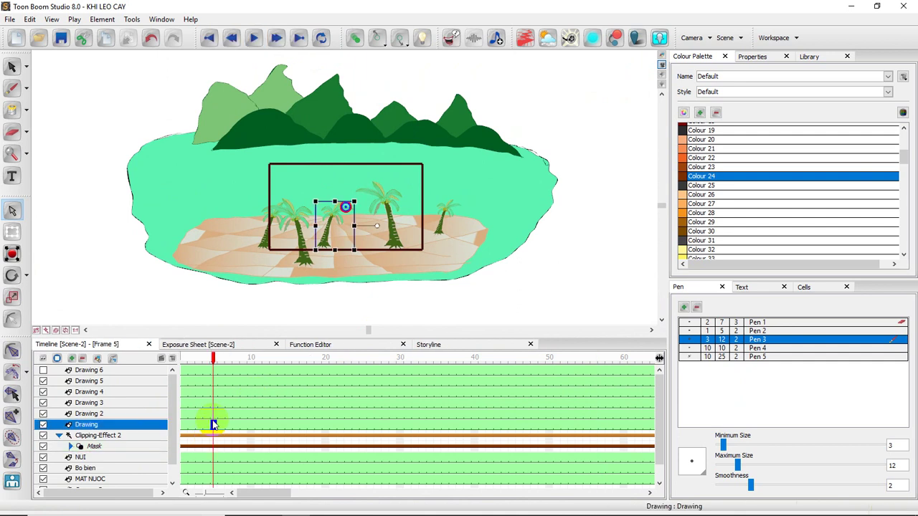
left_click(119, 434)
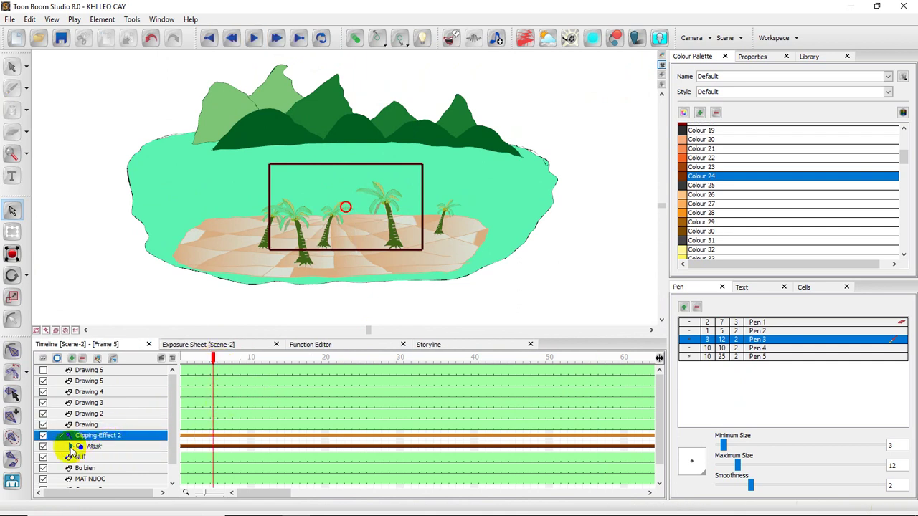
left_click(70, 447)
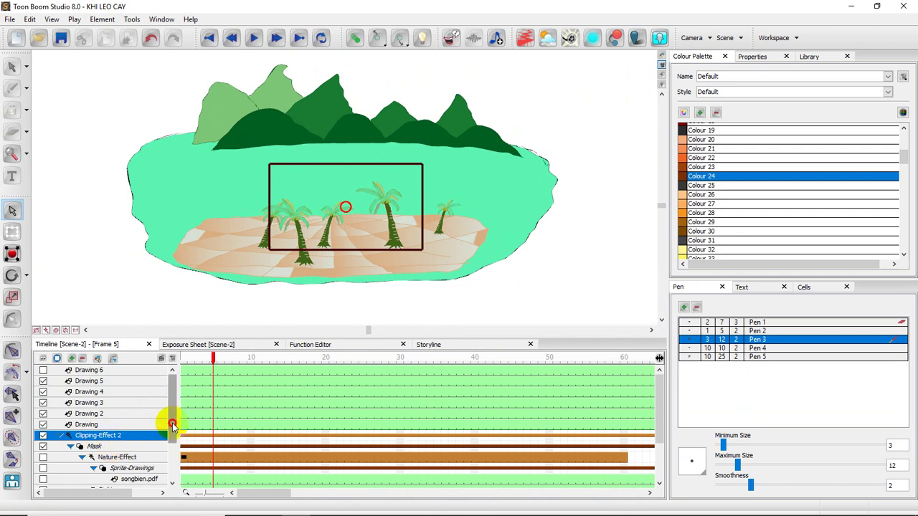
left_click_drag(172, 425, 172, 467)
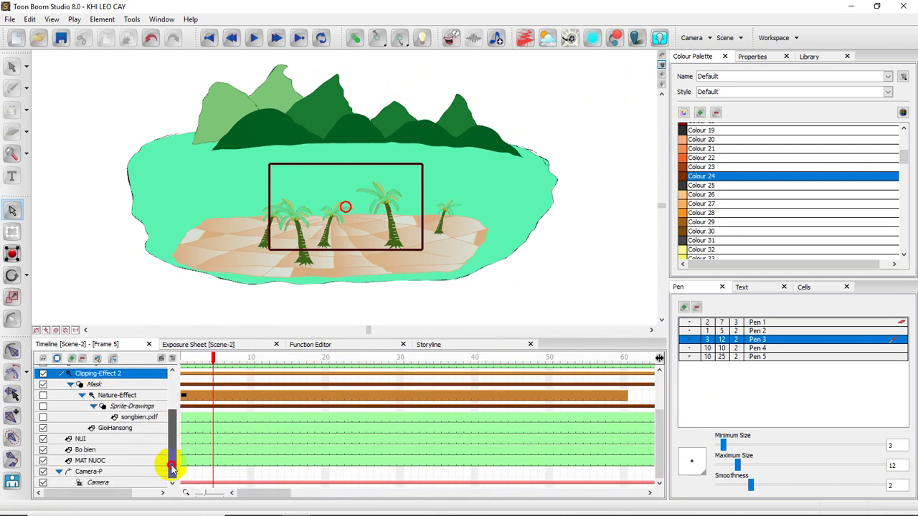
left_click(44, 461)
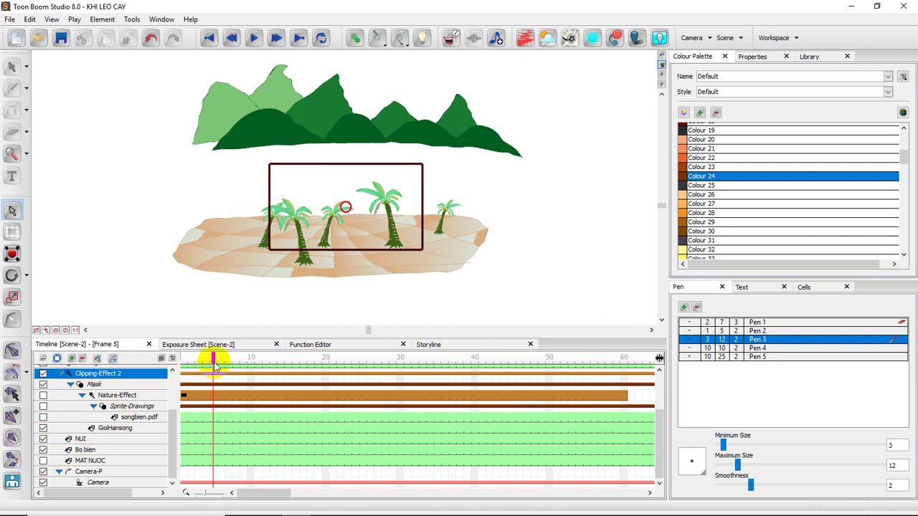
left_click(183, 395)
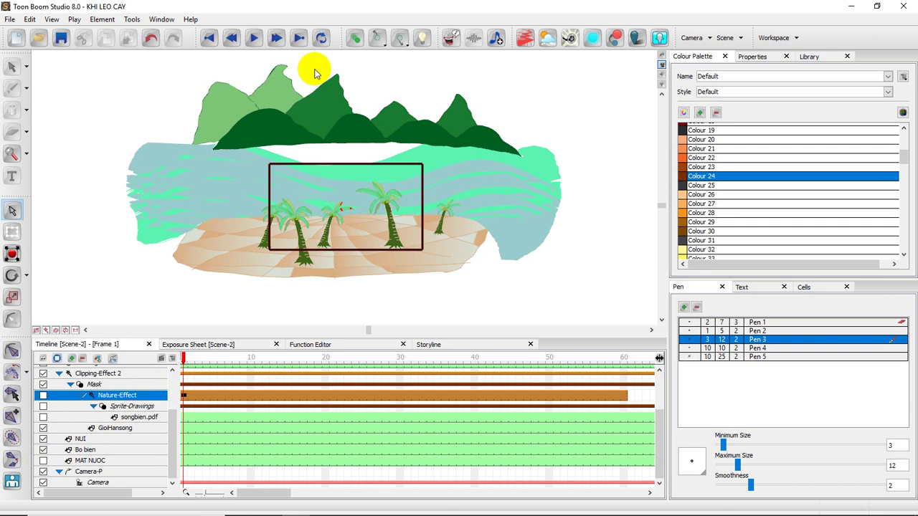
left_click(252, 38)
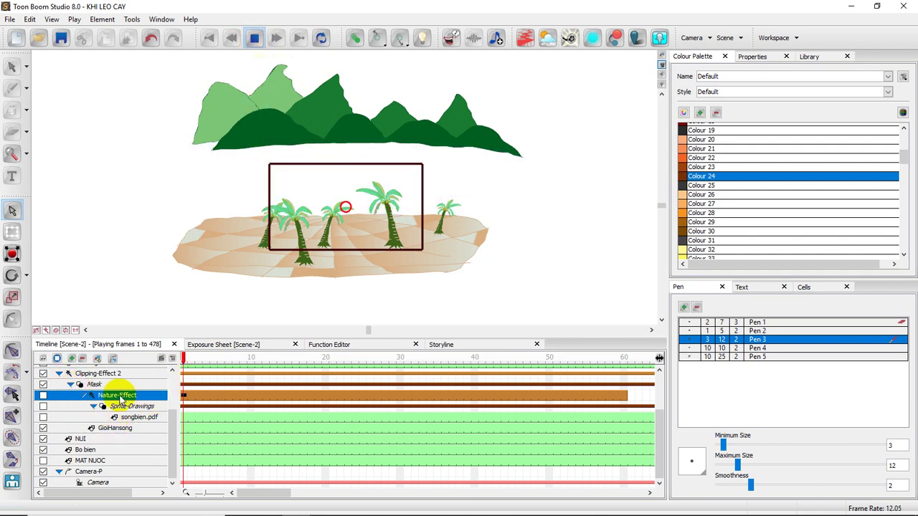
Check the NUI and Bo bien layers below the collapsed Clipping-Effect 2 in an enlarged timeline, and show the MAT NUOC layer again.
left_click(60, 376)
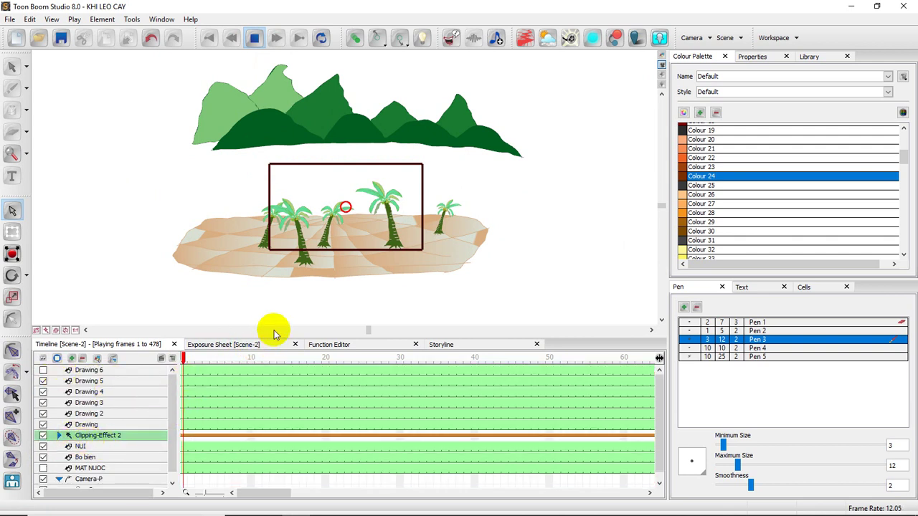
left_click_drag(273, 336, 277, 301)
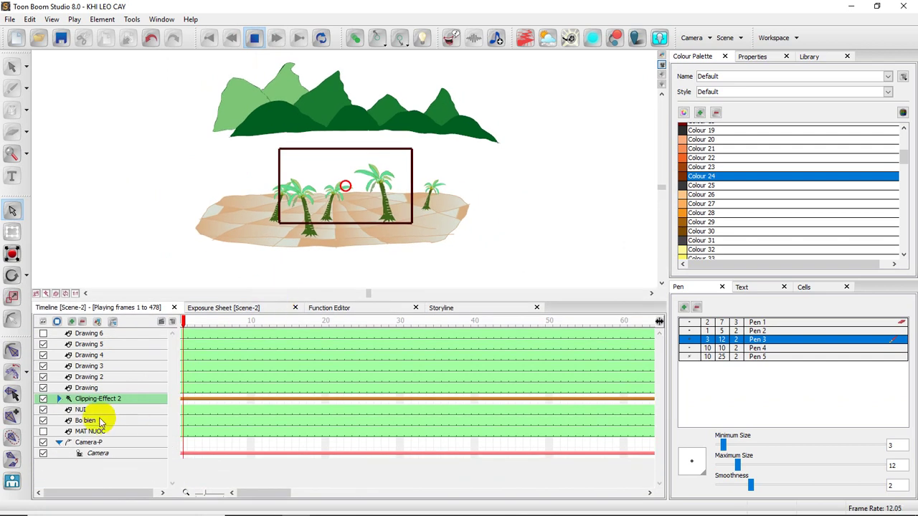
left_click(83, 411)
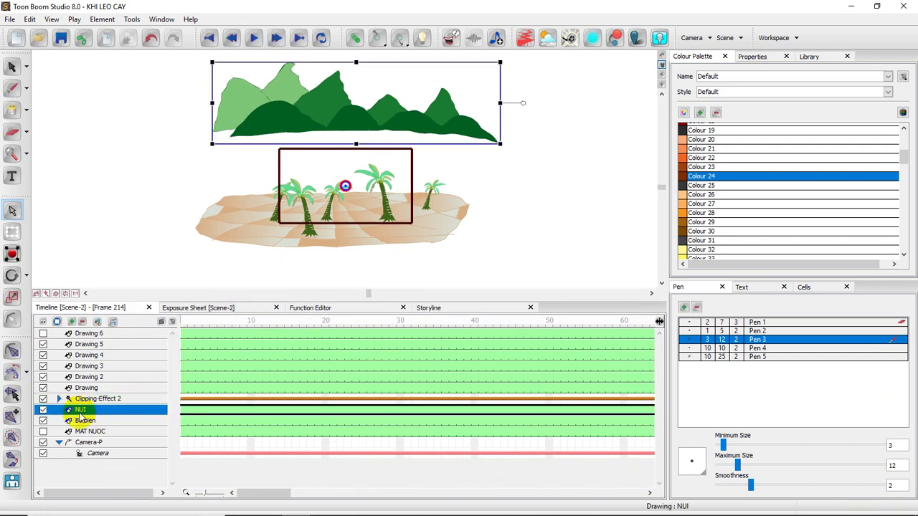
left_click(81, 420)
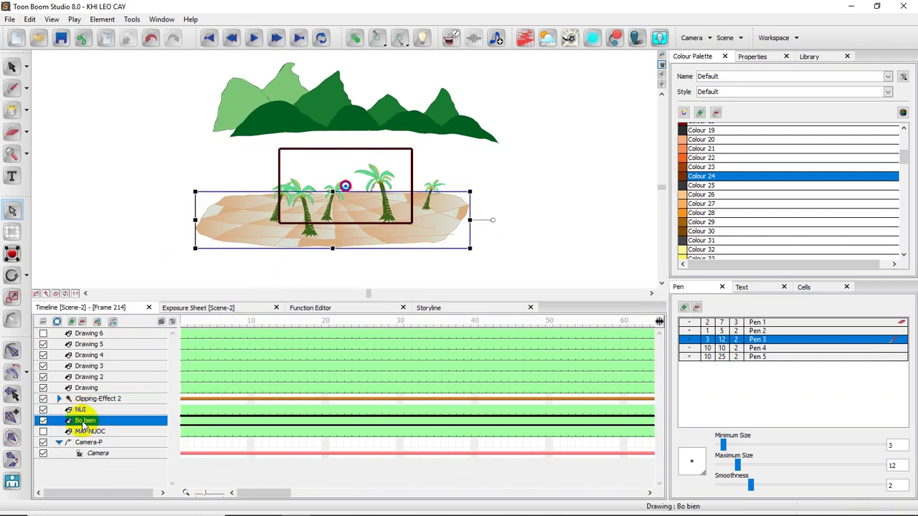
left_click(44, 432)
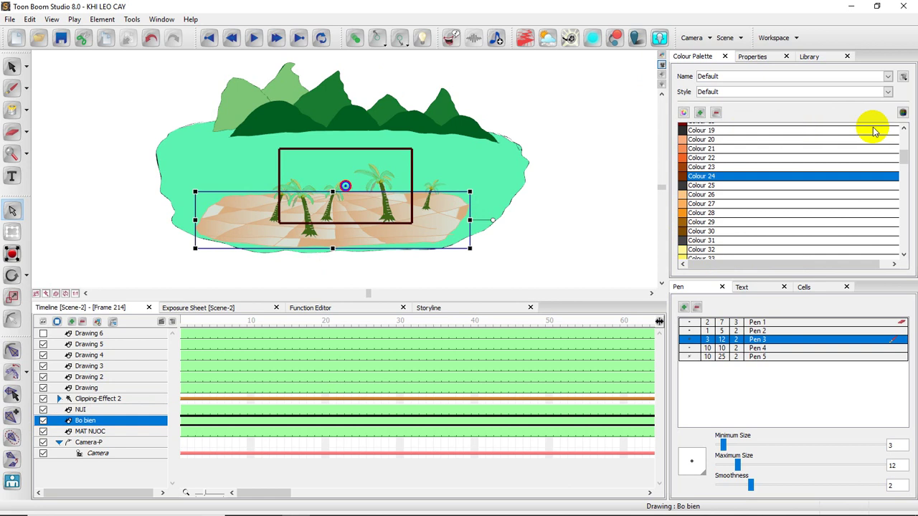
Select frame 1 of the MAT NUOC layer and choose Colour 63 as the current palette colour.
left_click_drag(901, 156, 901, 177)
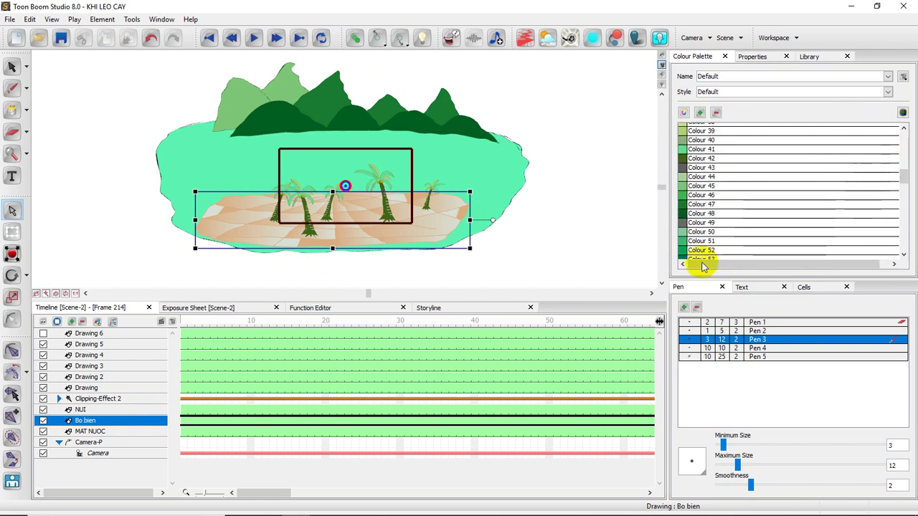
left_click(183, 431)
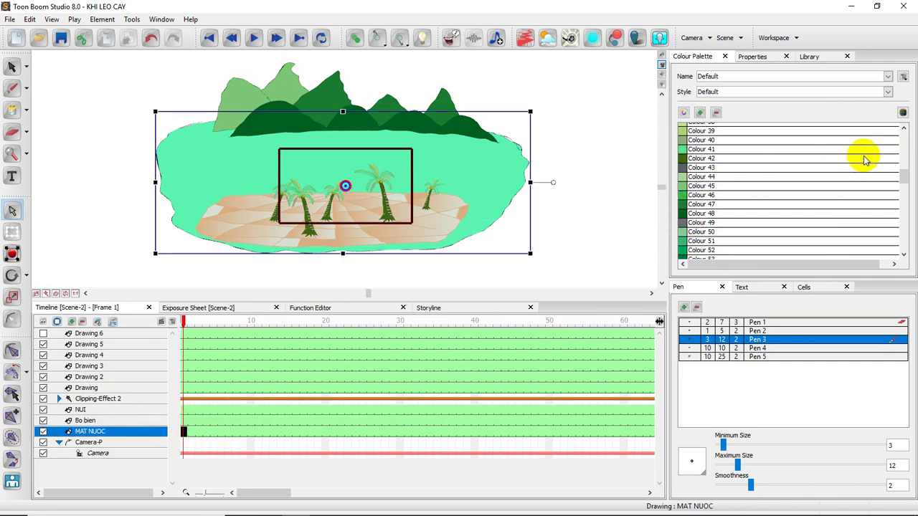
mouse_move(901, 176)
left_mouse_down()
mouse_move(903, 203)
mouse_move(902, 194)
left_mouse_up()
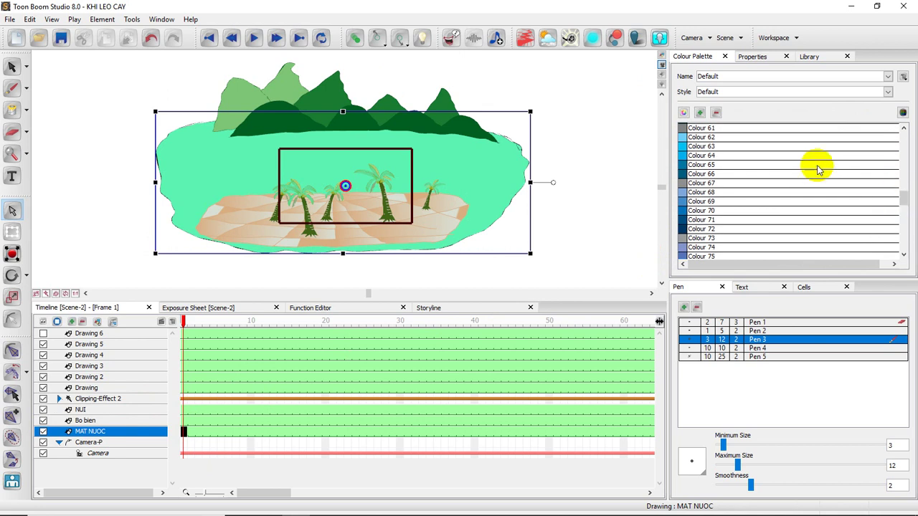
left_click(680, 147)
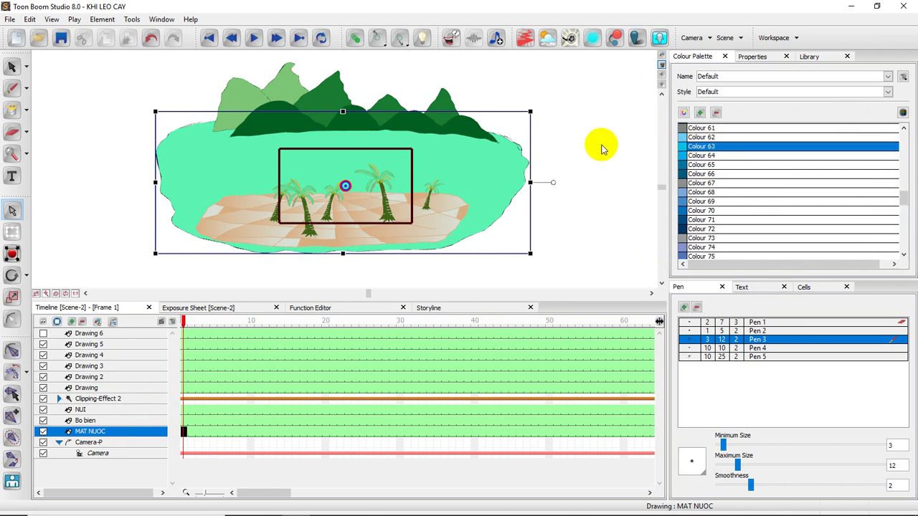
Change Colour 63 to a pale mint green of about R 198, G 236, B 218.
scroll(694, 146, "up", 3)
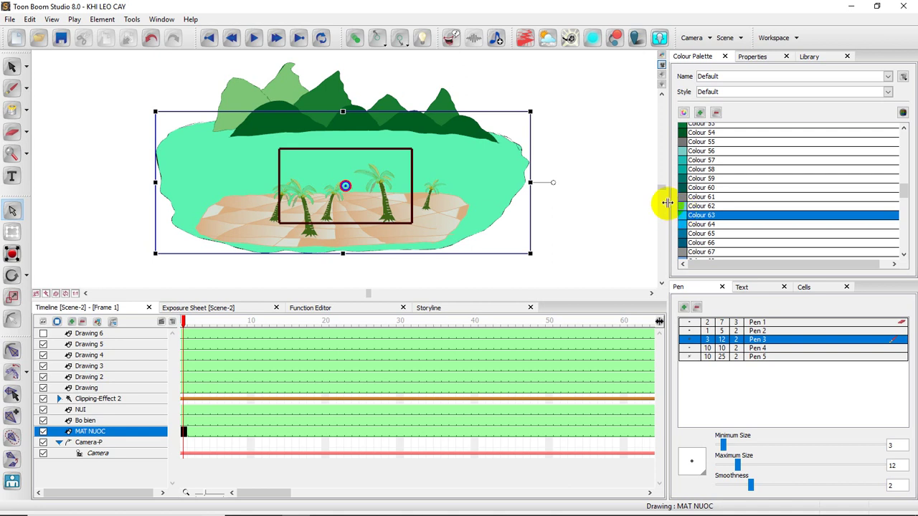
double_click(682, 217)
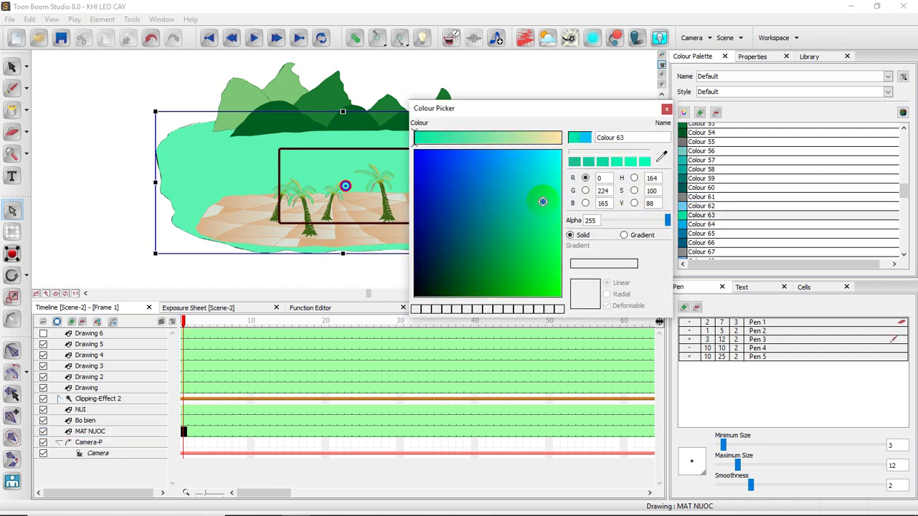
left_click_drag(544, 205, 549, 170)
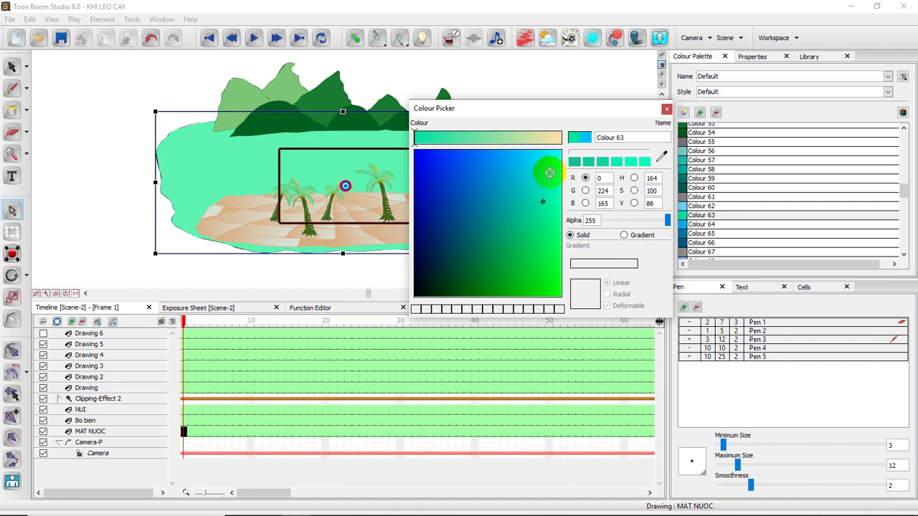
left_click(527, 140)
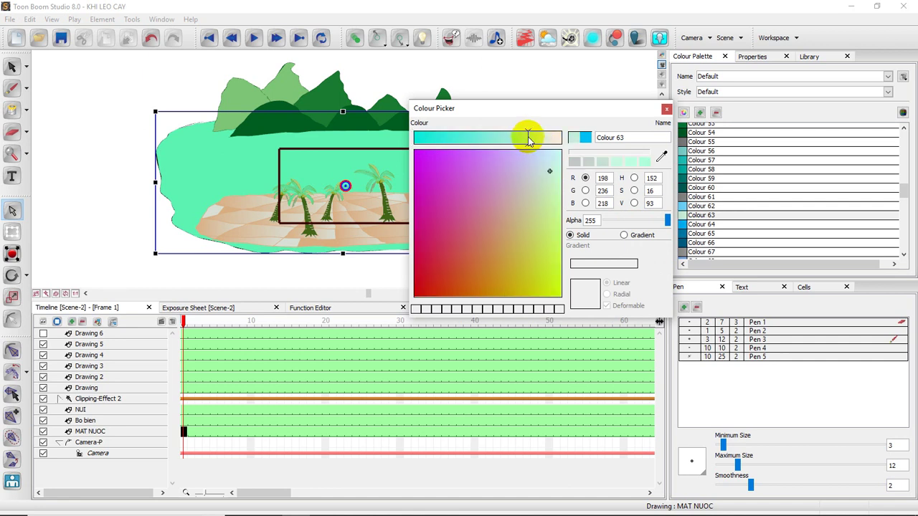
left_click(550, 169)
left_click(665, 112)
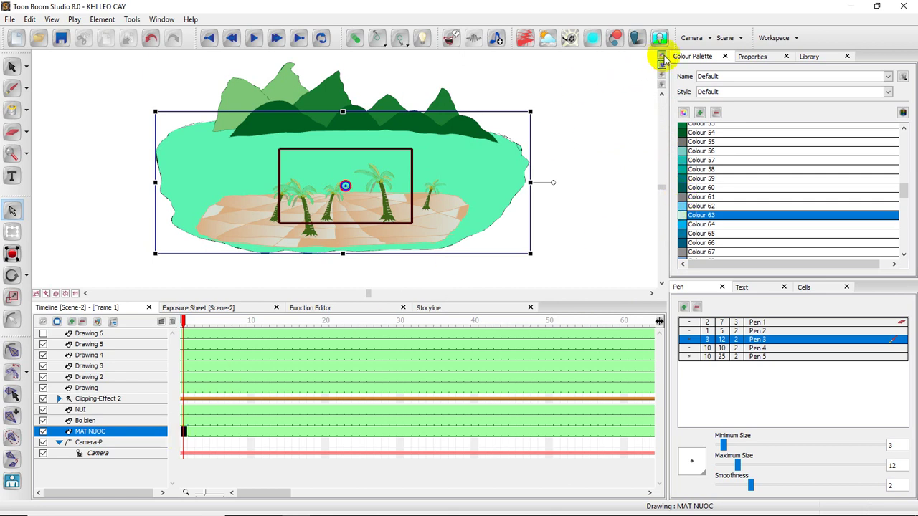
Fill the MAT NUOC water shape with Colour 63 in the drawing view, and return to the camera view.
left_click(663, 56)
left_click(13, 110)
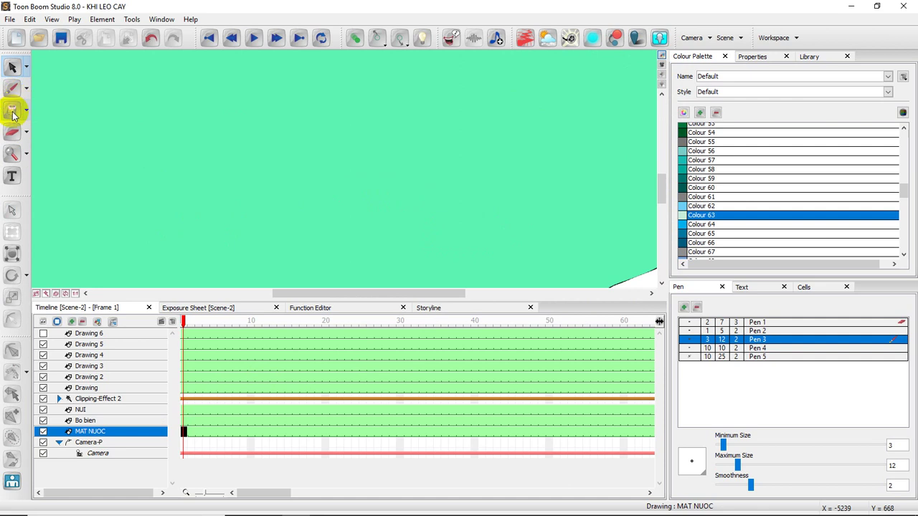
left_click(121, 122)
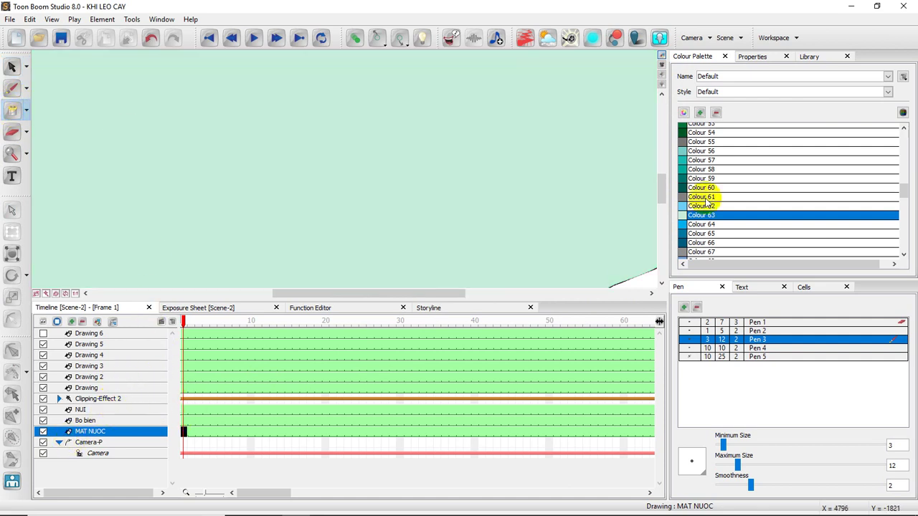
left_click(661, 65)
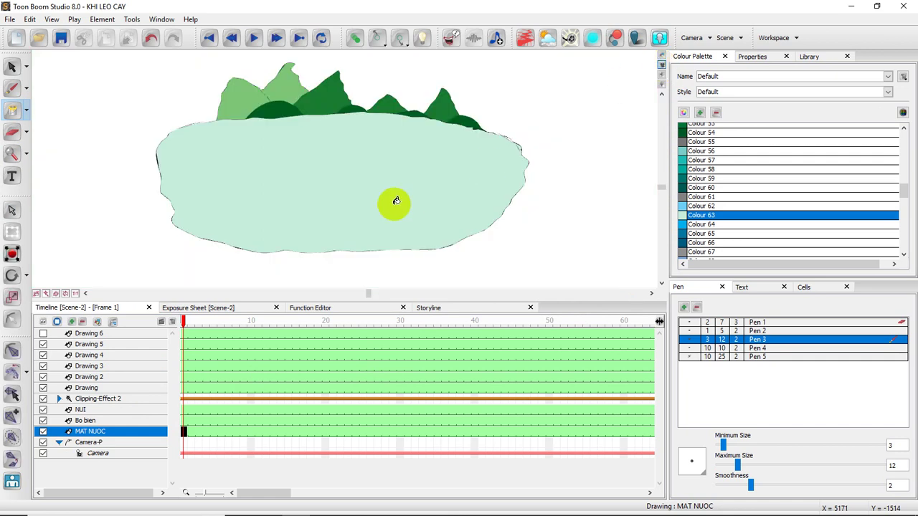
Select frame 1 of the Drawing 6 layer and play the scene in an enlarged camera view.
left_click(187, 333)
scroll(426, 227, "up", 1)
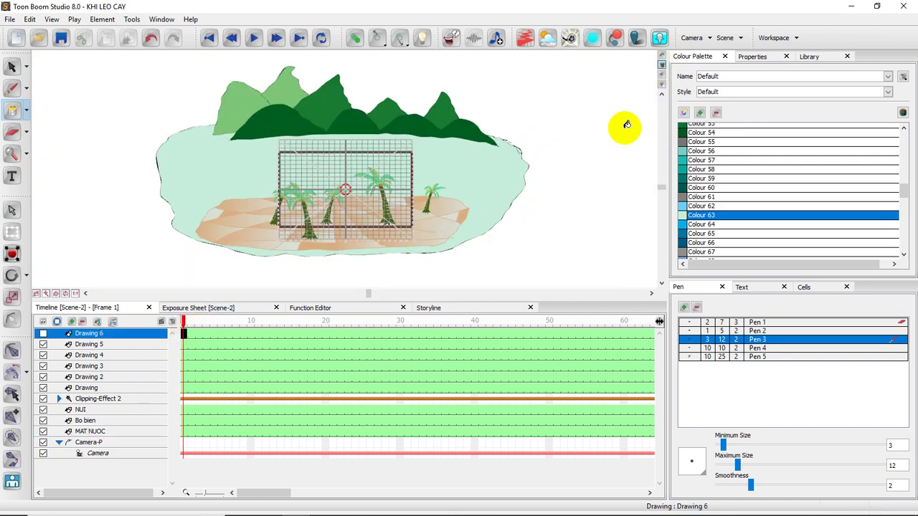
left_click(661, 65)
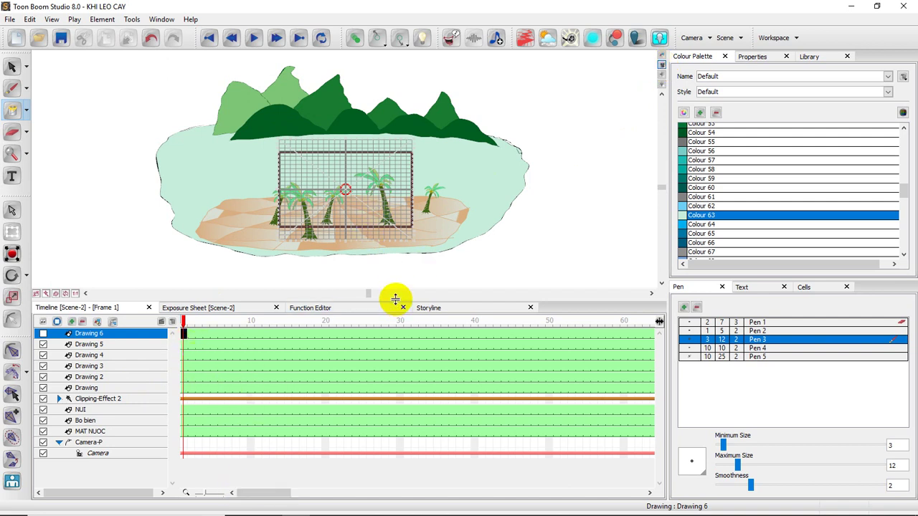
left_click_drag(395, 298, 409, 414)
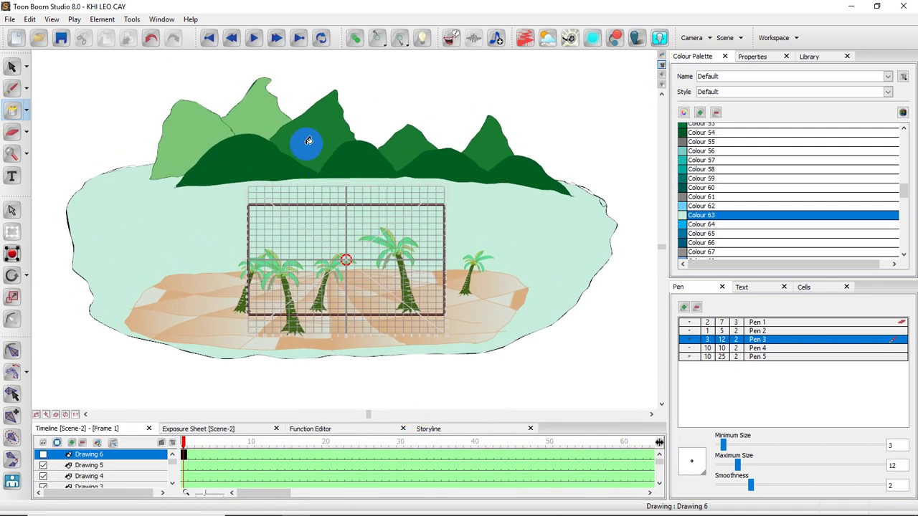
left_click(254, 39)
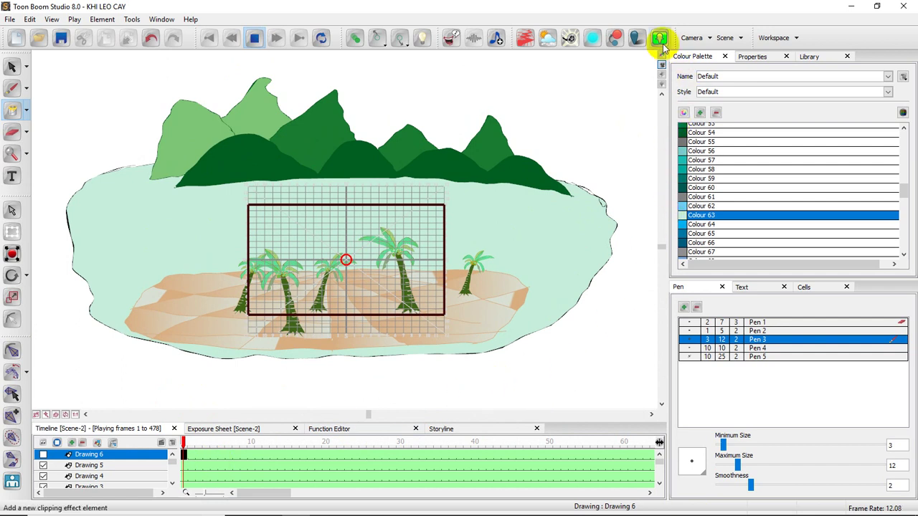
Move the MAT NUOC layer farther from the camera, behind the other elements, in the Top view and return to the camera view.
left_click(661, 83)
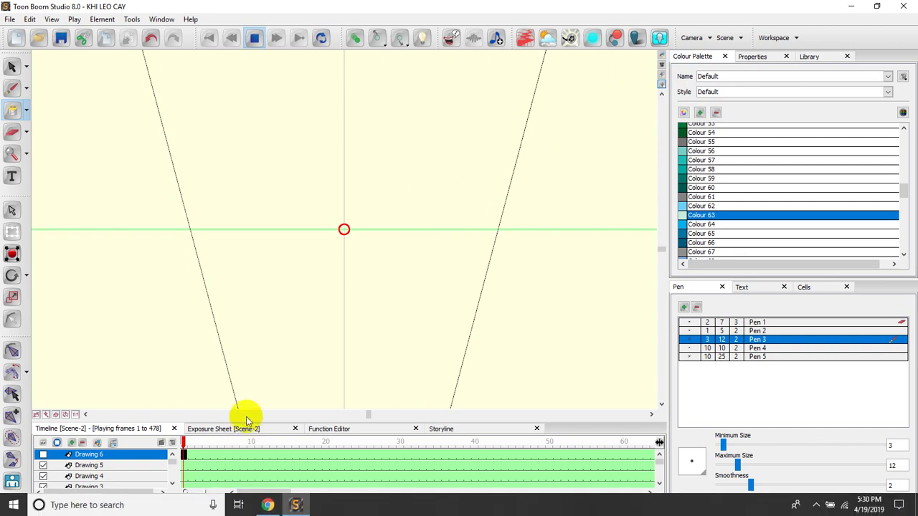
left_click_drag(255, 421, 280, 289)
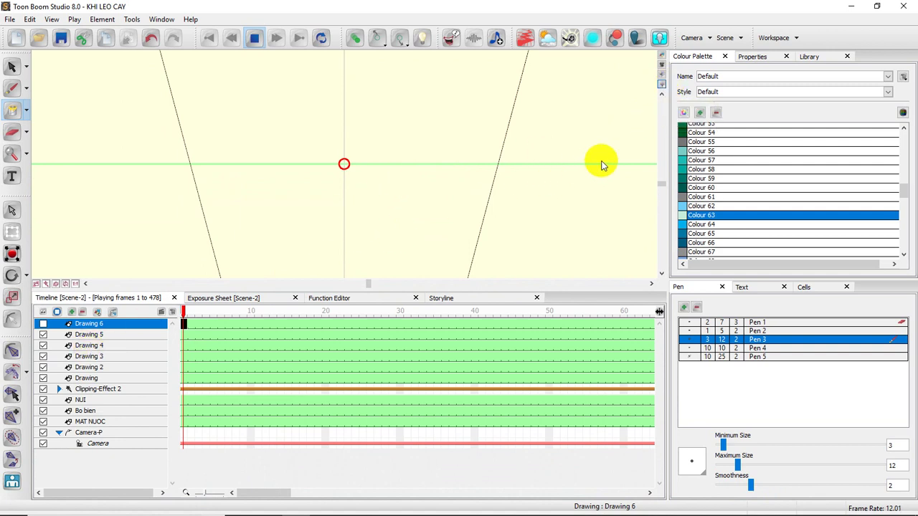
mouse_move(661, 185)
left_mouse_down()
mouse_move(659, 201)
mouse_move(659, 180)
left_mouse_up()
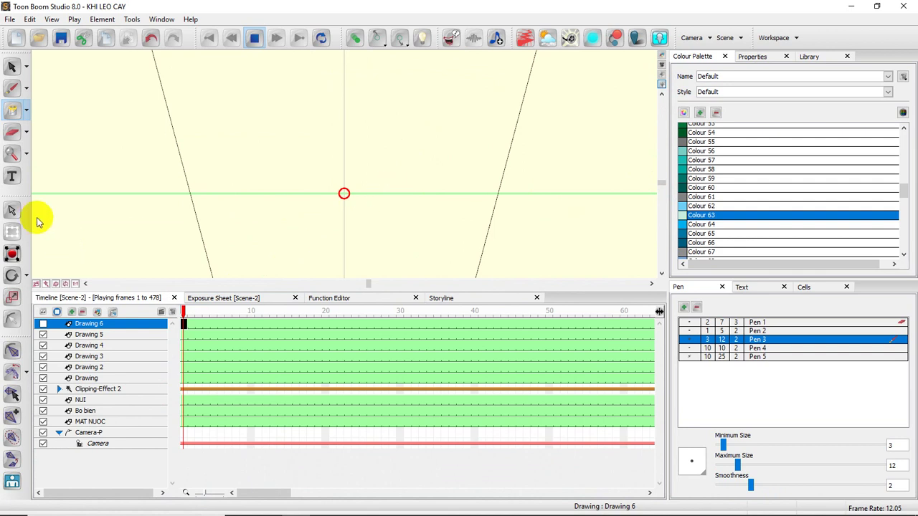
left_click(11, 210)
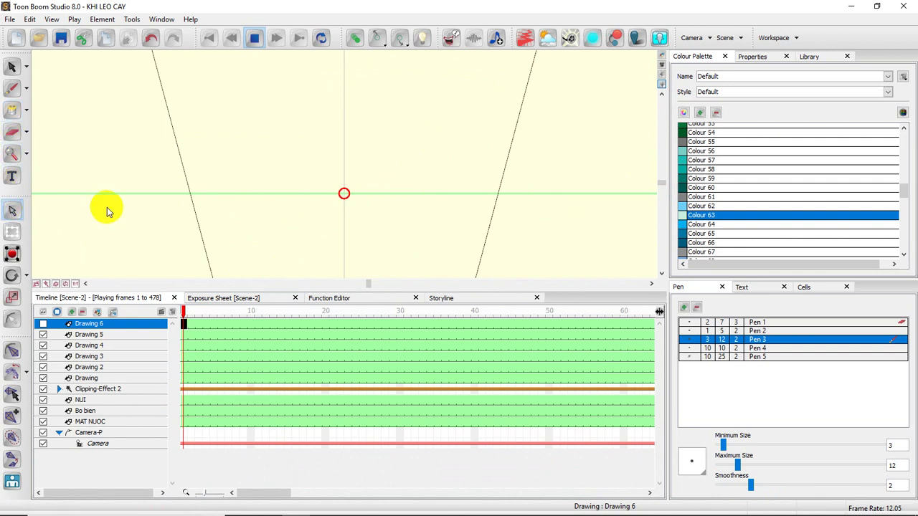
left_click(100, 421)
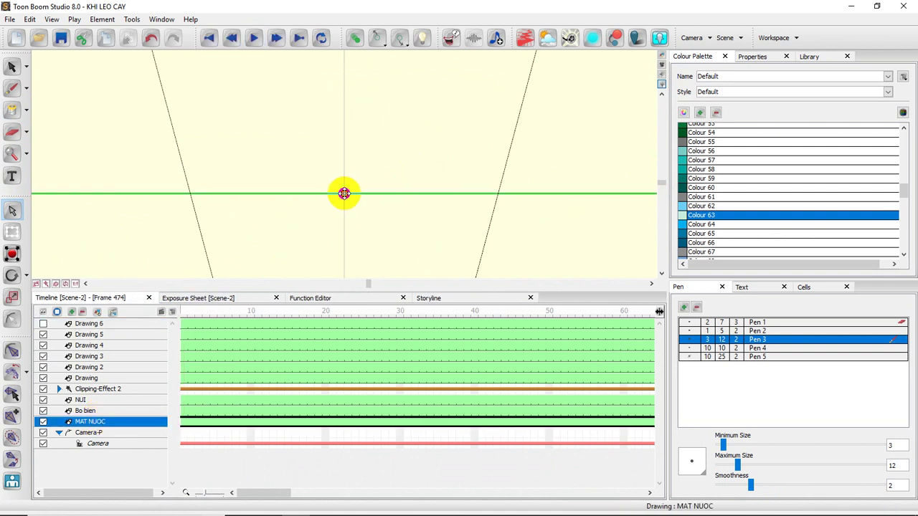
left_click_drag(344, 193, 346, 153)
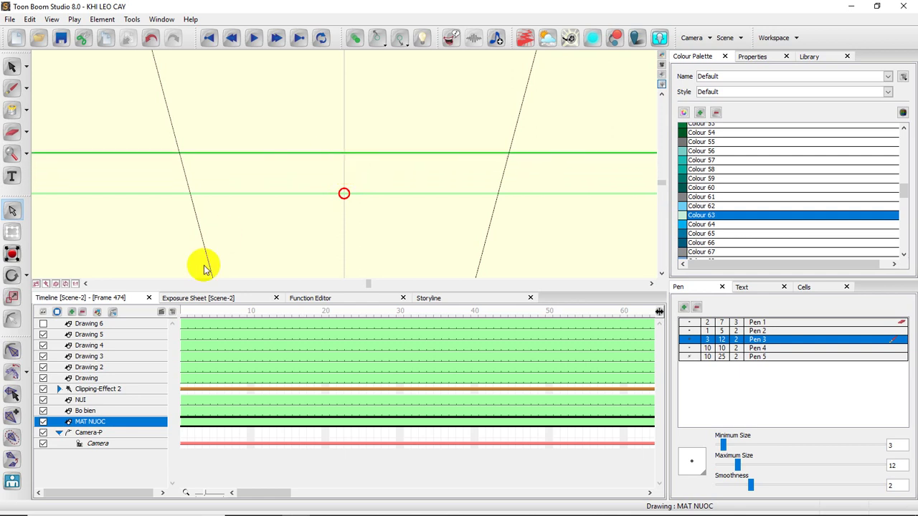
left_click(662, 65)
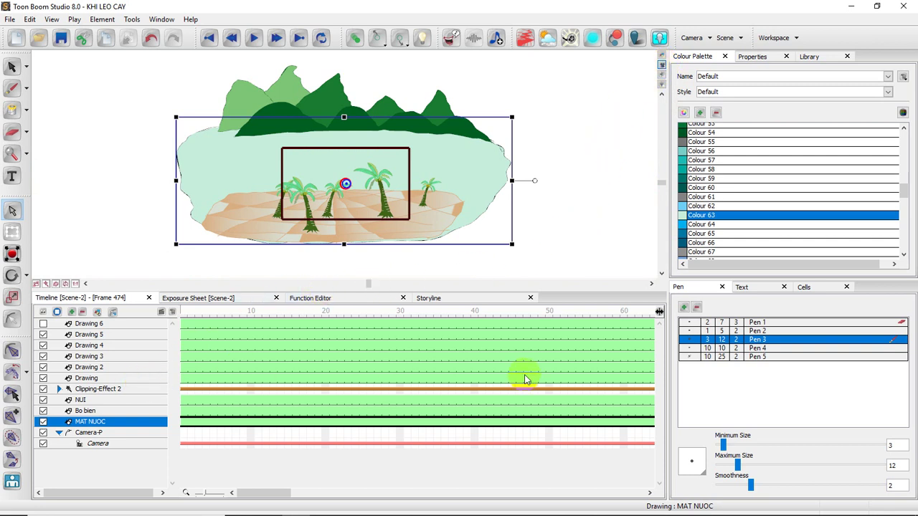
Select the Drawing 6 layer at frame 1 and play the scene to check the water.
left_click(184, 311)
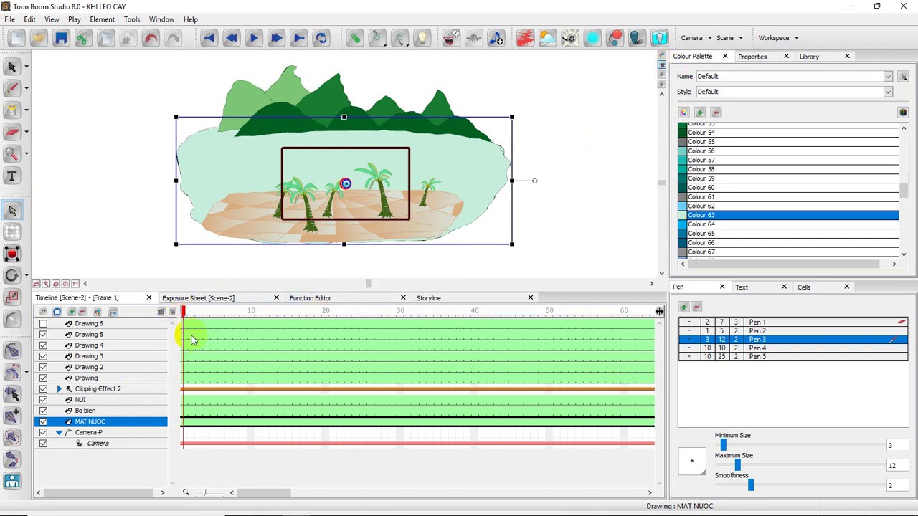
left_click(93, 324)
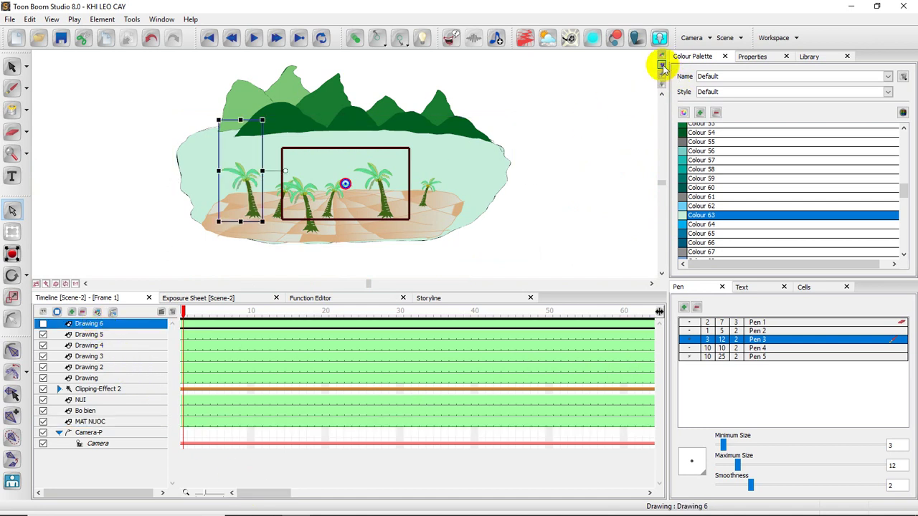
left_click(253, 40)
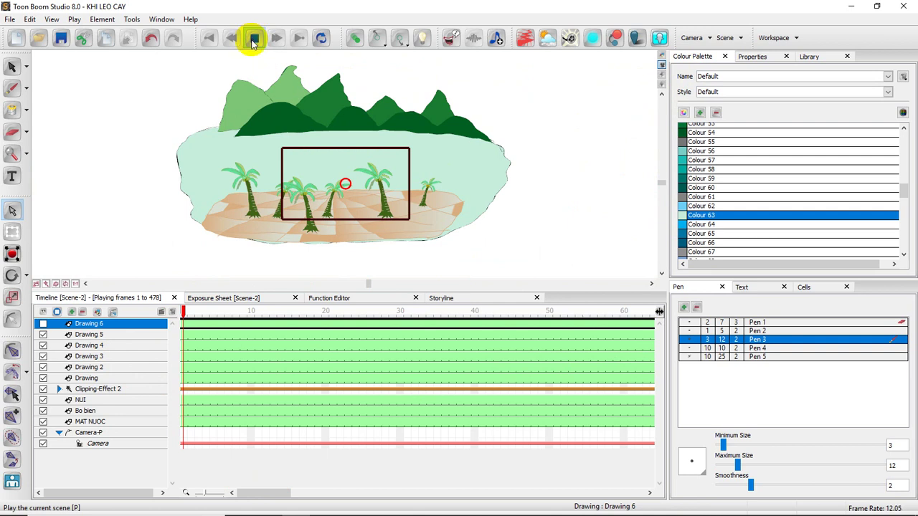
left_click(253, 39)
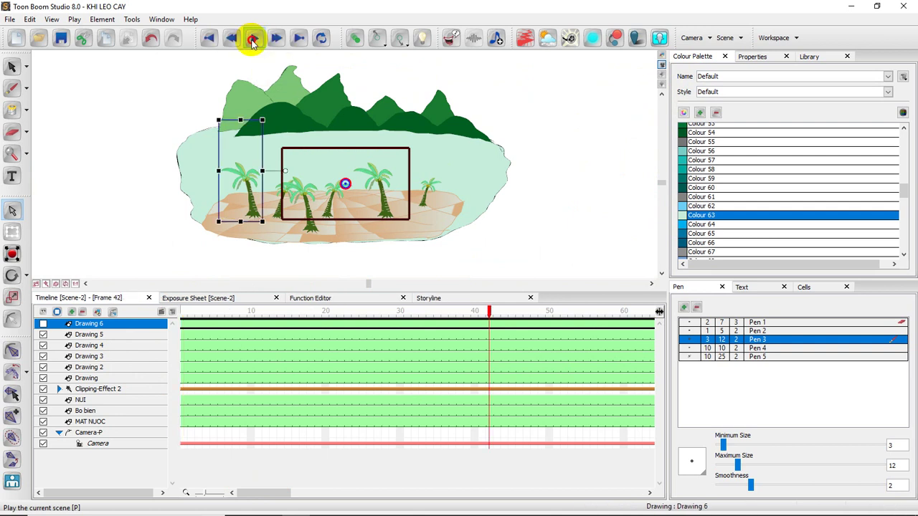
left_click(253, 39)
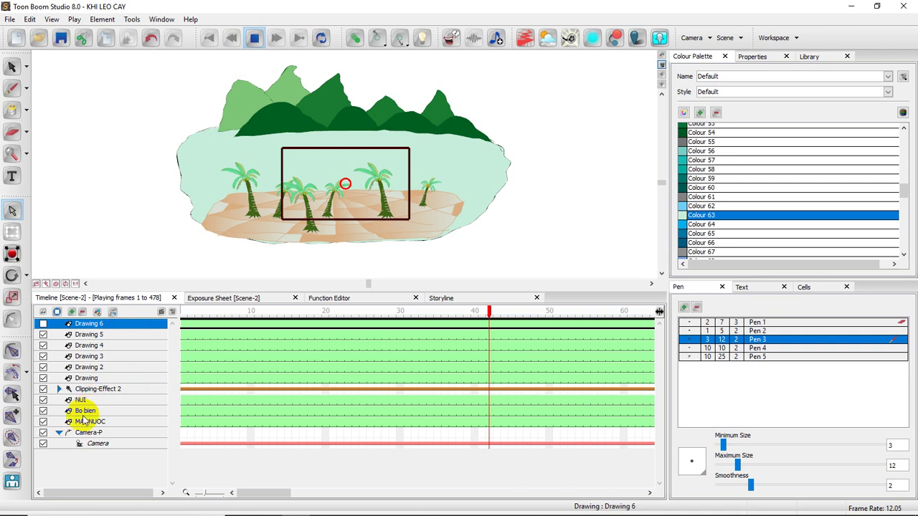
Hide the MAT NUOC layer, enable Drawing 6, and play the scene from frame 1.
left_click(43, 422)
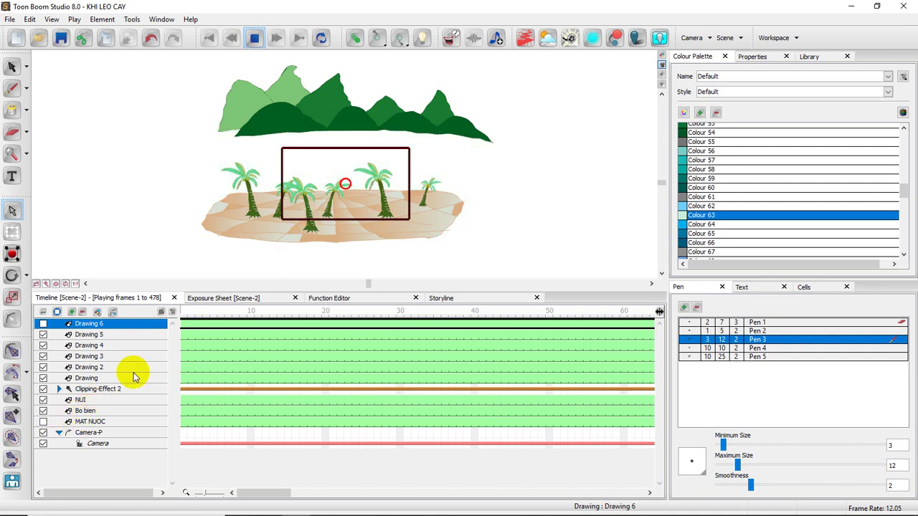
left_click(184, 326)
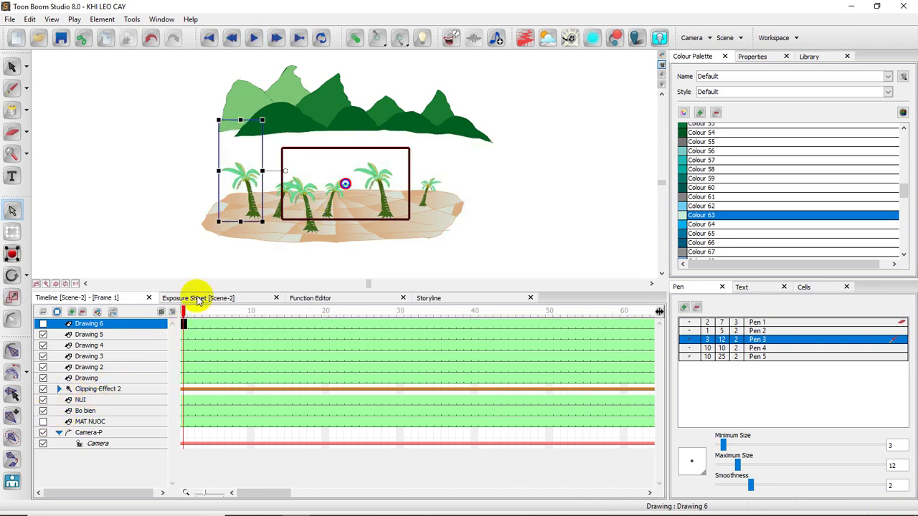
left_click(43, 324)
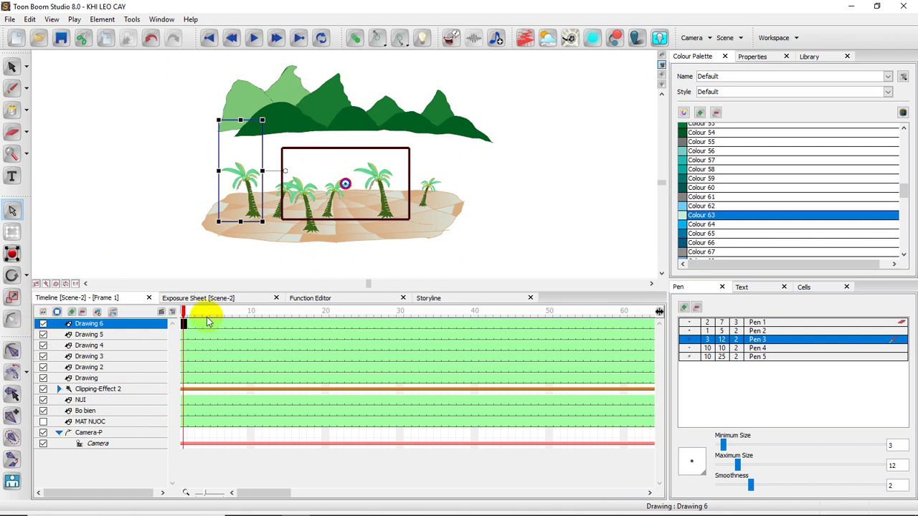
left_click(254, 39)
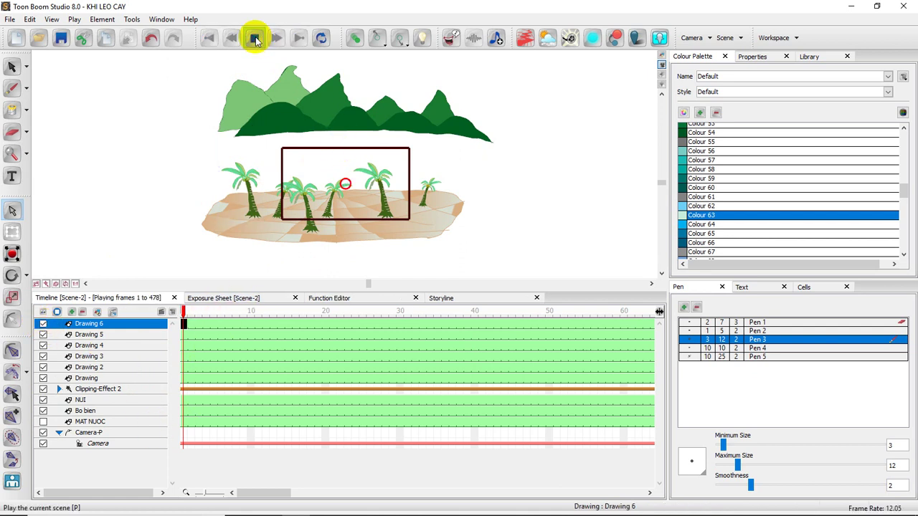
Expand Clipping-Effect 2 and inspect its Nature-Effect at frames 1 and 2 in an enlarged camera view.
left_click(112, 389)
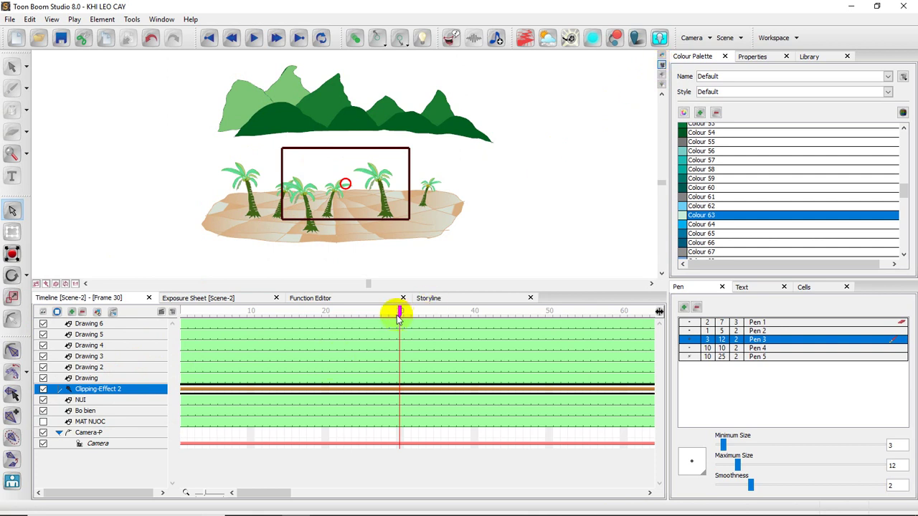
left_click_drag(399, 315, 184, 344)
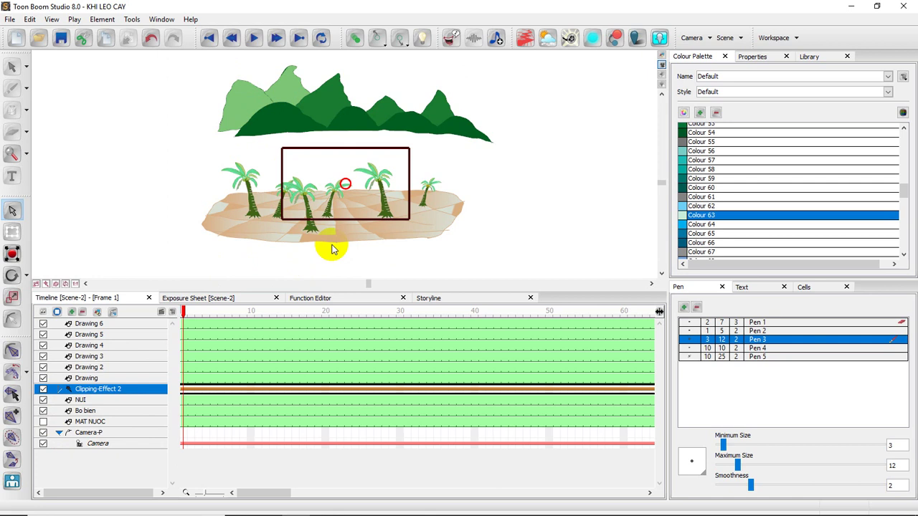
key("2")
left_click(167, 263)
key("2")
key("2")
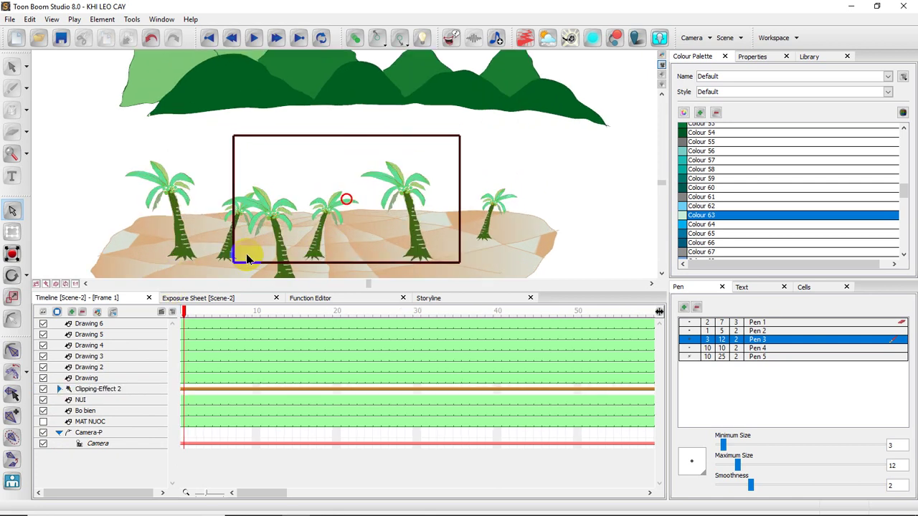
key("2")
left_click_drag(377, 227, 421, 169)
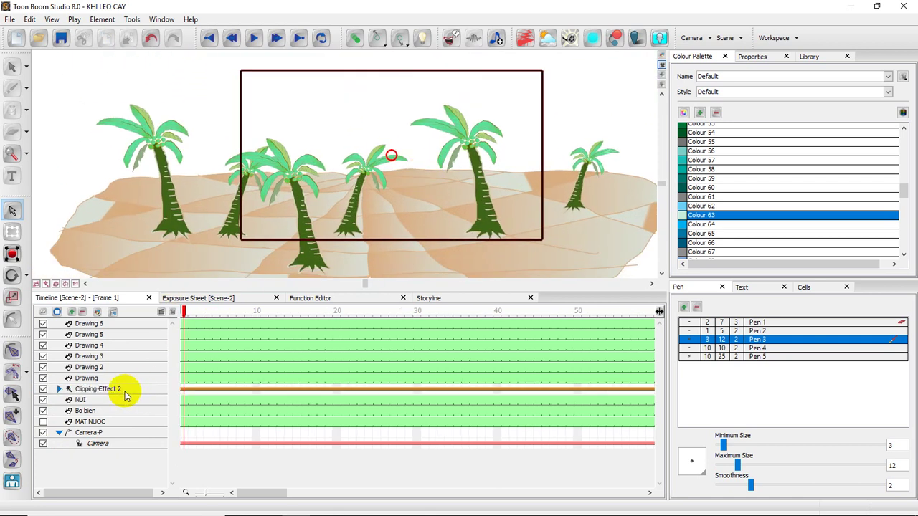
left_click(59, 389)
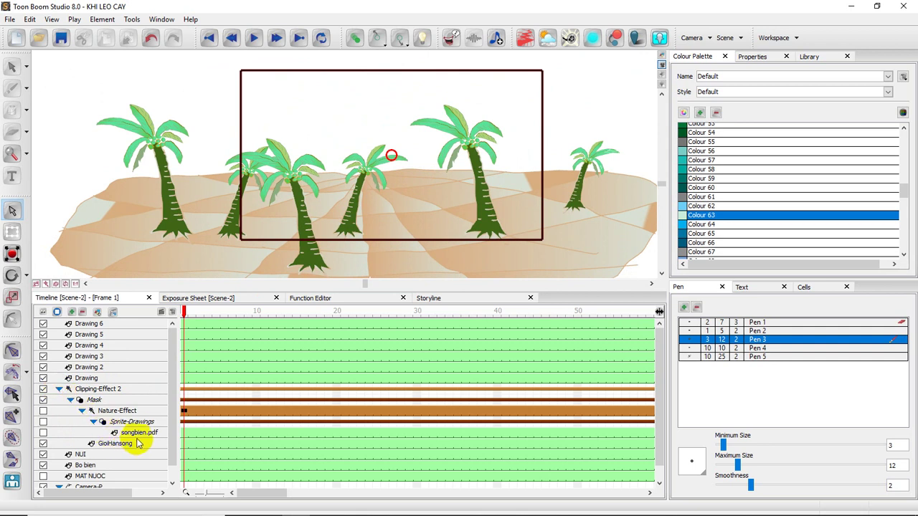
left_click(183, 411)
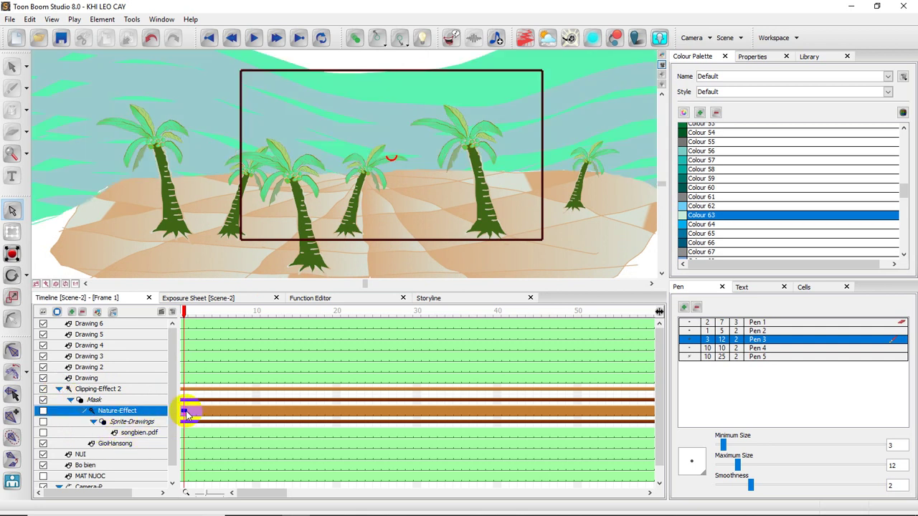
left_click(184, 312)
left_click_drag(194, 313, 191, 345)
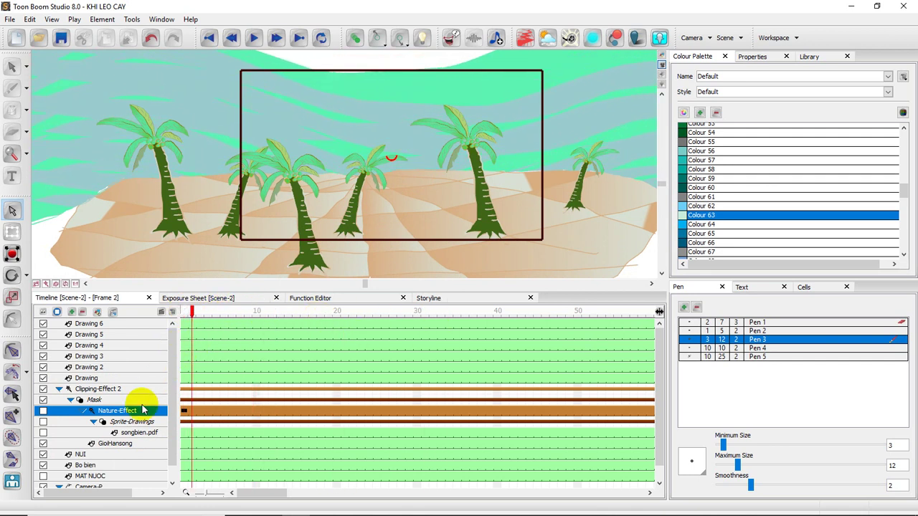
Compare the GioiHansong and songbien.pdf layers inside the clipping effect, and collapse Nature-Effect.
left_click(113, 444)
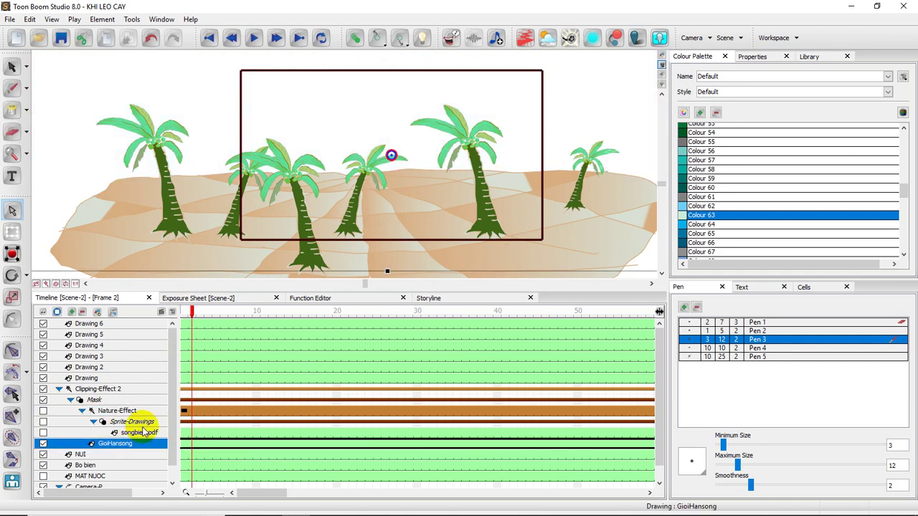
left_click(131, 433)
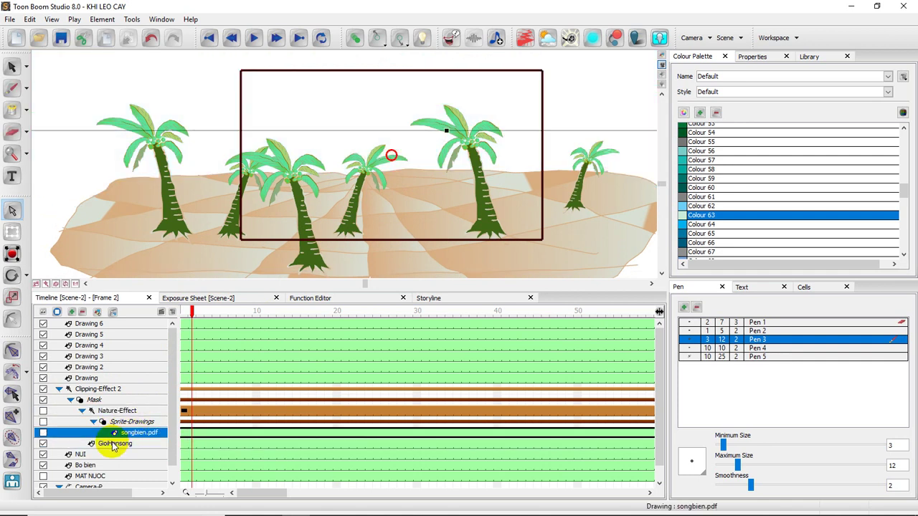
left_click(113, 443)
left_click(130, 433)
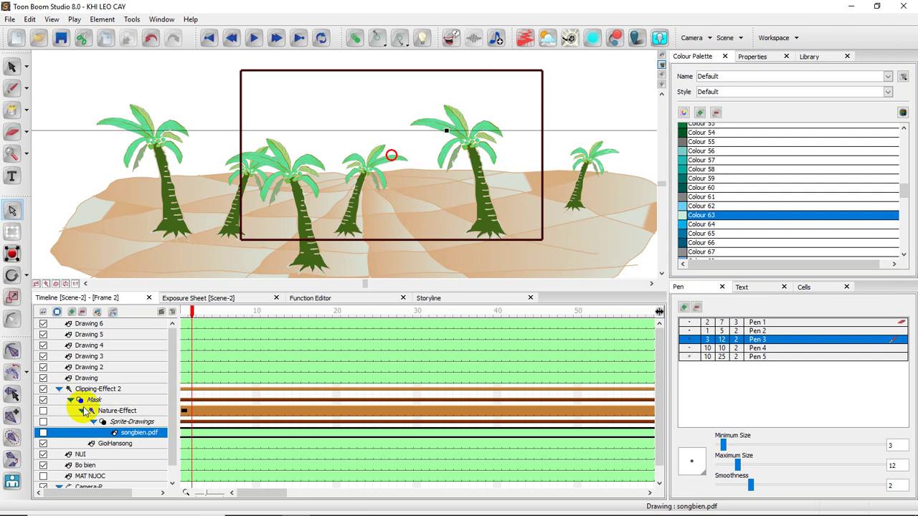
left_click(84, 411)
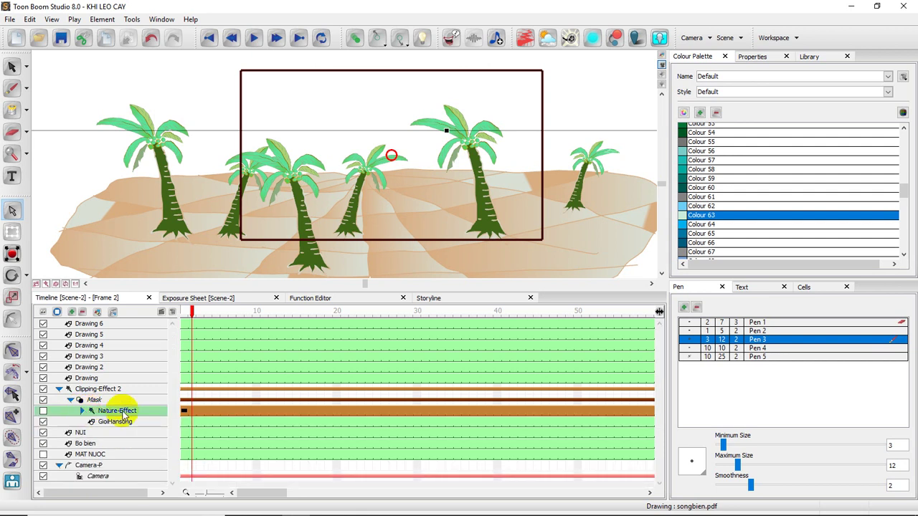
Try GioiHansong outside the Mask, directly under Clipping-Effect 2, and inspect the sea area at frame 1.
left_click(113, 423)
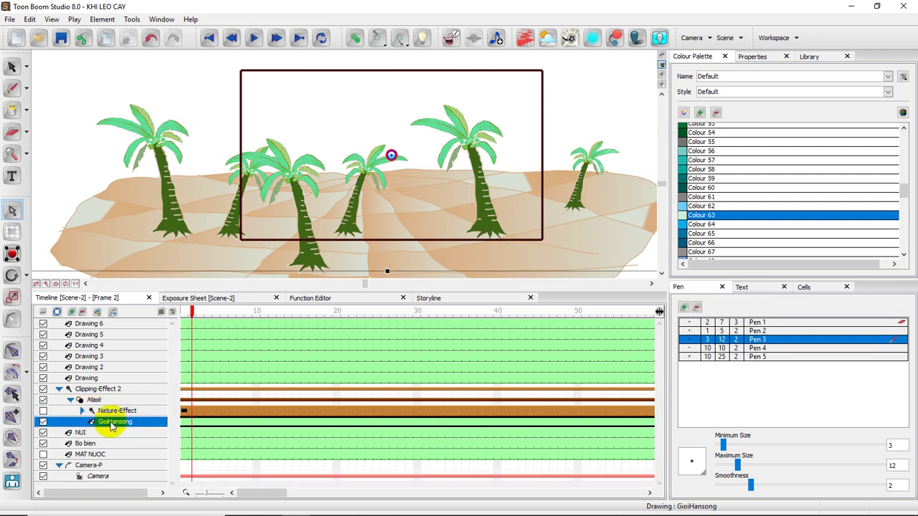
left_click_drag(110, 425, 92, 399)
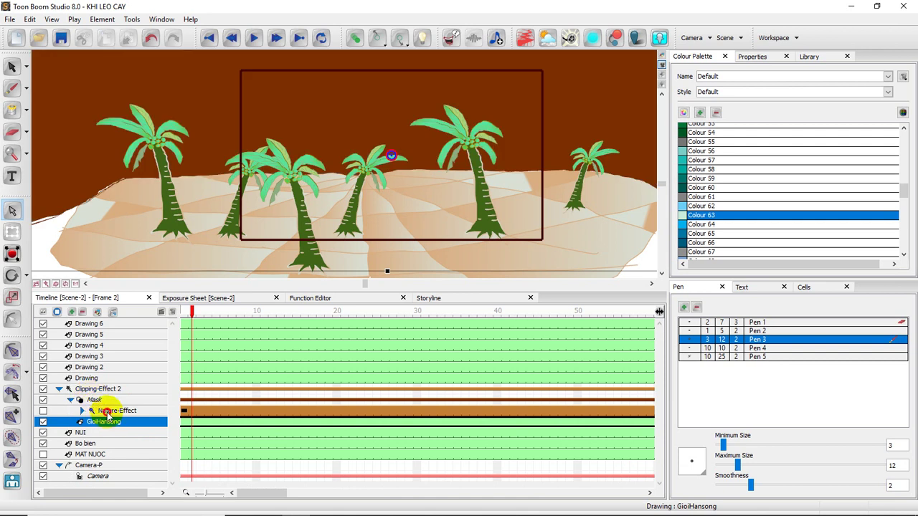
left_click(107, 412)
left_click(99, 390)
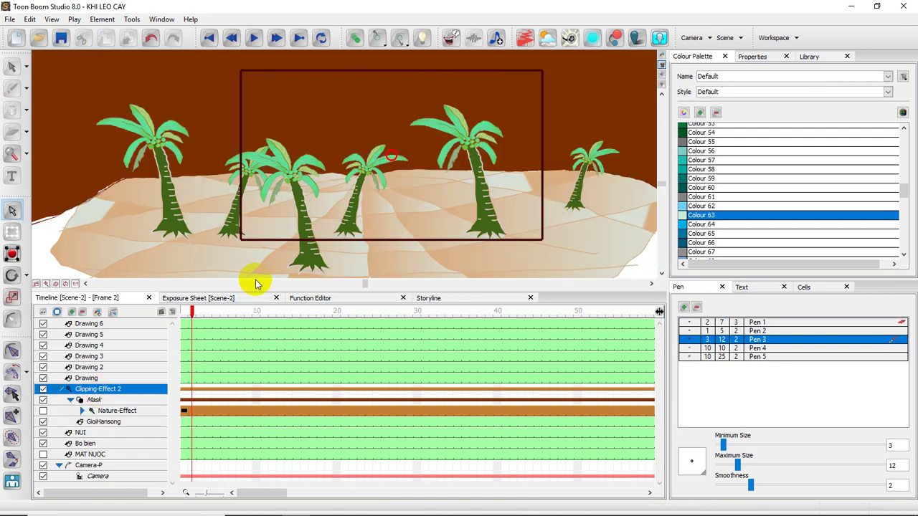
left_click_drag(299, 246, 294, 221)
left_click_drag(348, 153, 368, 276)
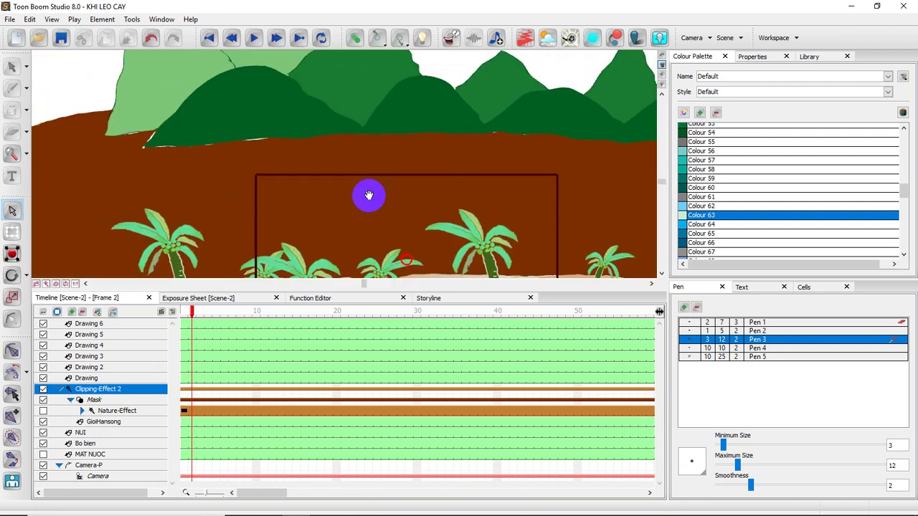
left_click_drag(368, 195, 289, 220)
mouse_move(192, 313)
left_mouse_down()
mouse_move(183, 311)
mouse_move(208, 311)
mouse_move(183, 311)
left_mouse_up()
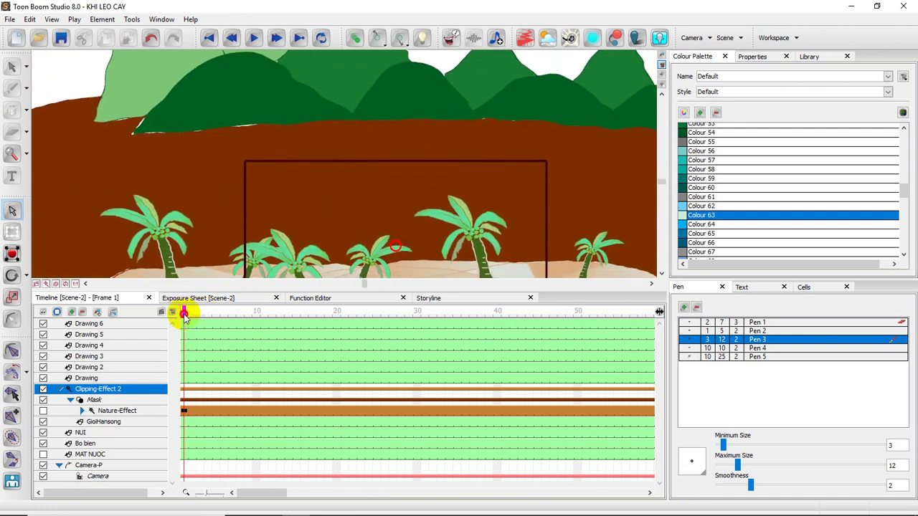
Attach GioiHansong to the Mask with Nature-Effect directly under Clipping-Effect 2, and check the result at frame 3.
left_click(104, 422)
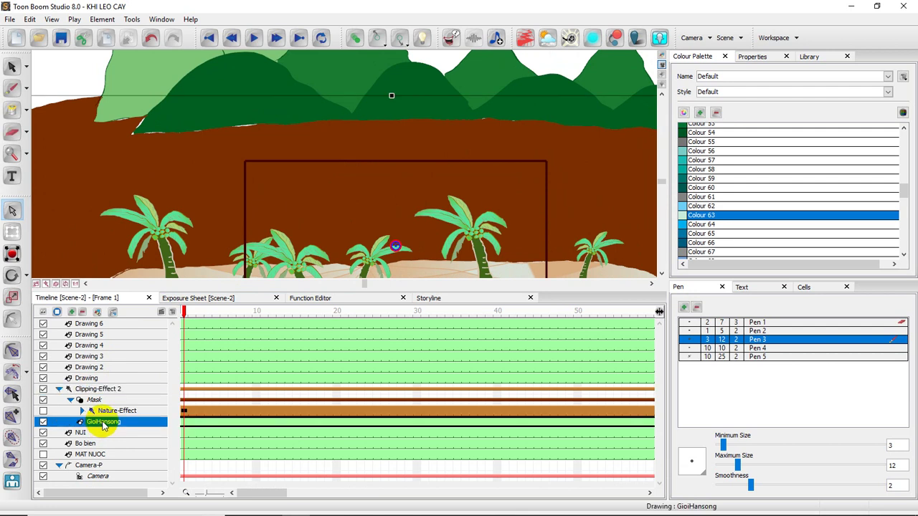
left_click_drag(103, 423, 111, 412)
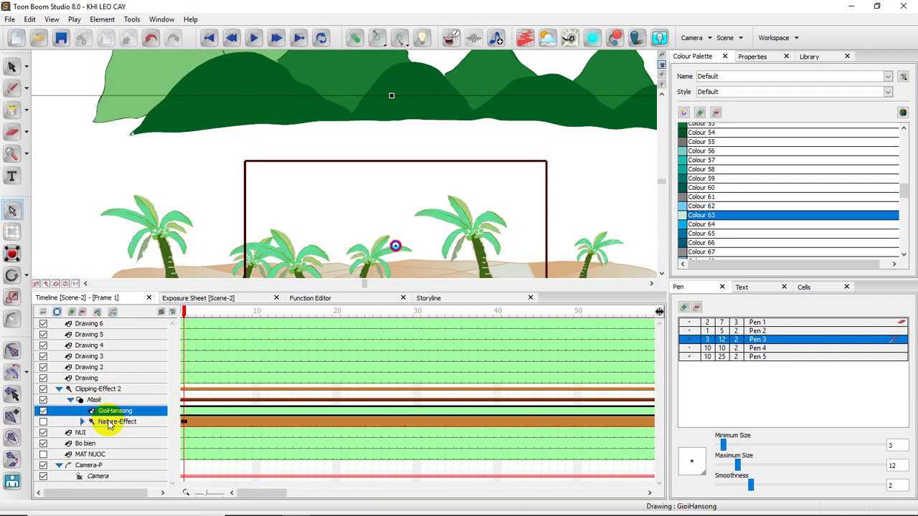
left_click(108, 423)
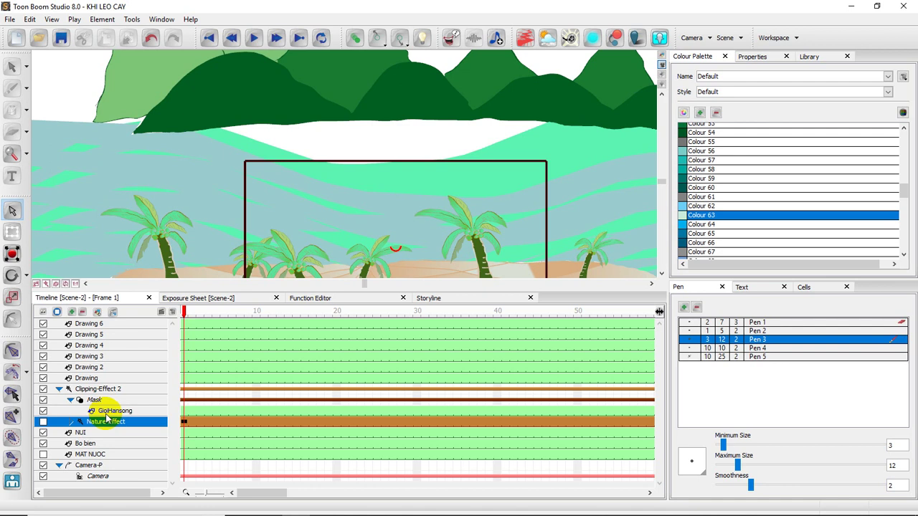
left_click(108, 413)
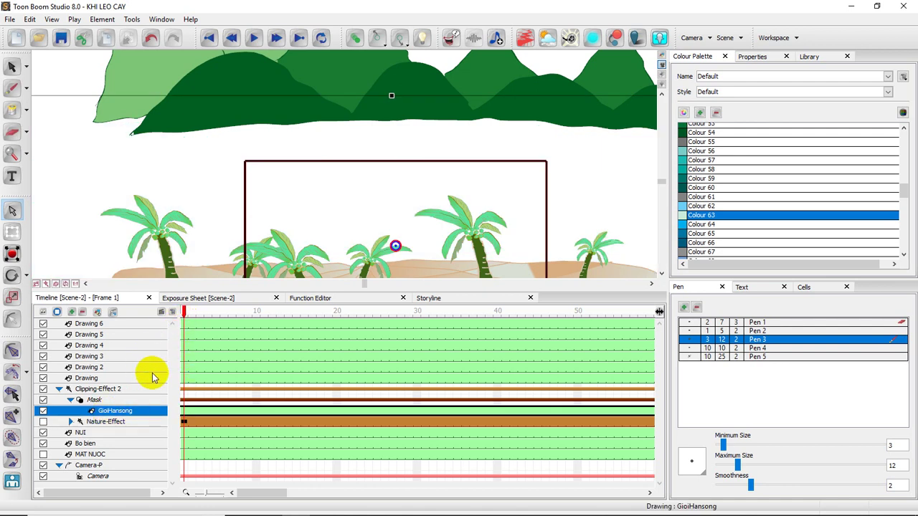
mouse_move(185, 313)
left_mouse_down()
mouse_move(241, 311)
mouse_move(201, 311)
left_mouse_up()
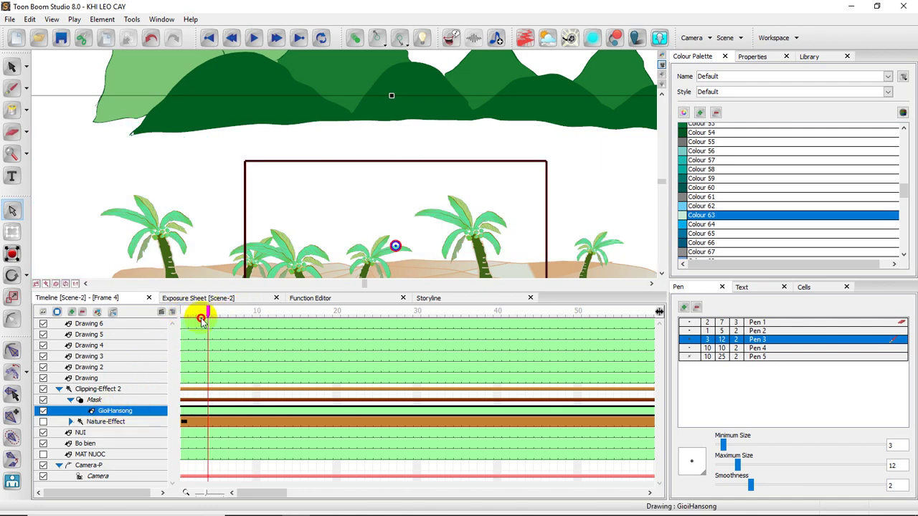
left_click(100, 398)
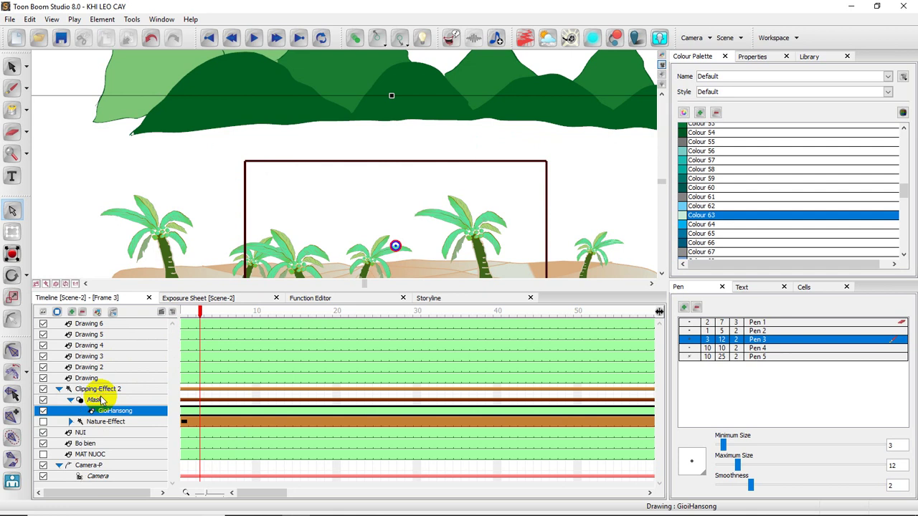
Detach GioiHansong from the Mask, order it above Nature-Effect within Clipping-Effect 2, and reattach it to the Mask.
left_click_drag(104, 412, 85, 381)
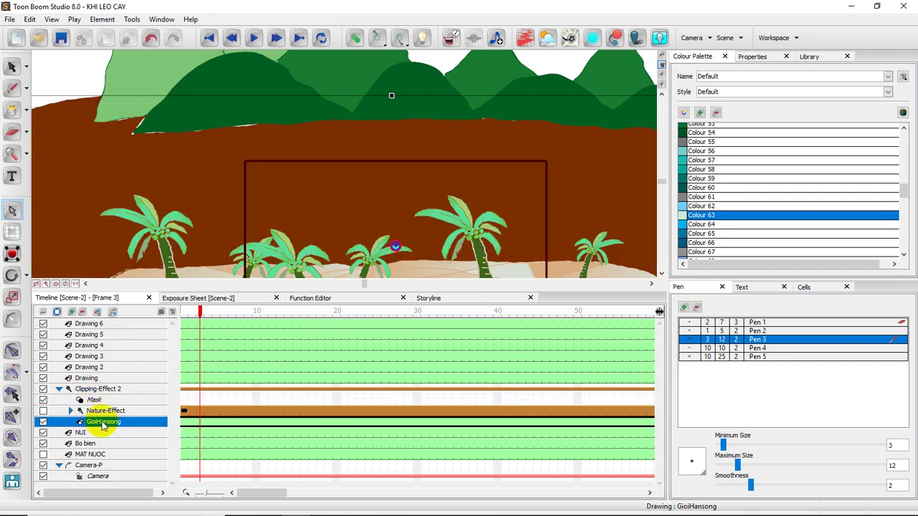
left_click_drag(96, 410, 92, 392)
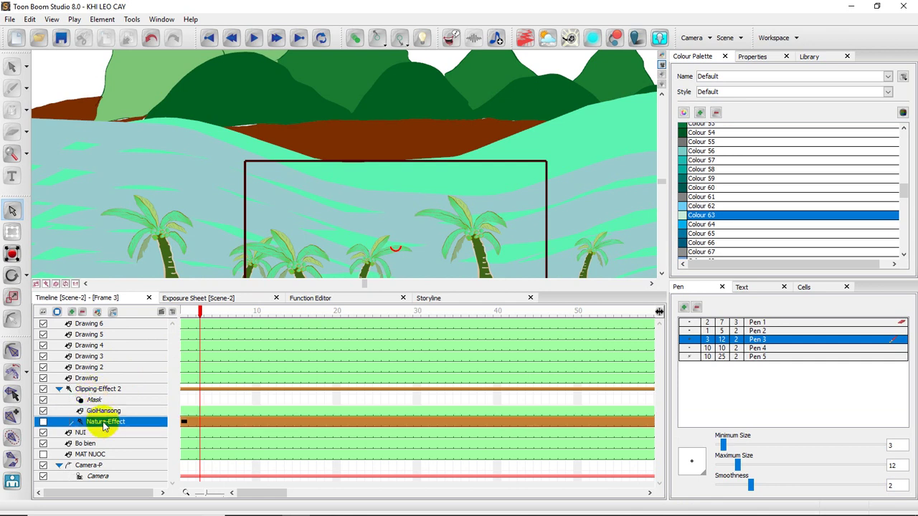
left_click(96, 413)
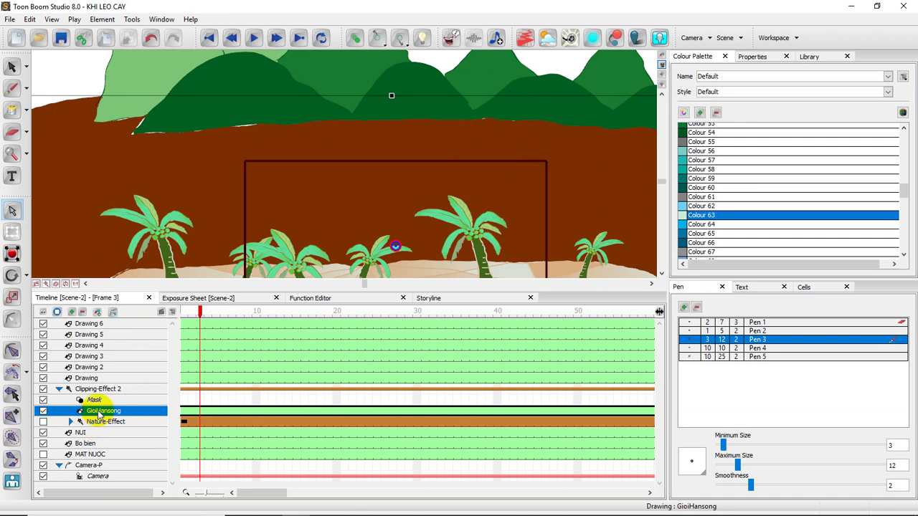
mouse_move(98, 411)
left_mouse_down()
mouse_move(99, 389)
mouse_move(95, 403)
left_mouse_up()
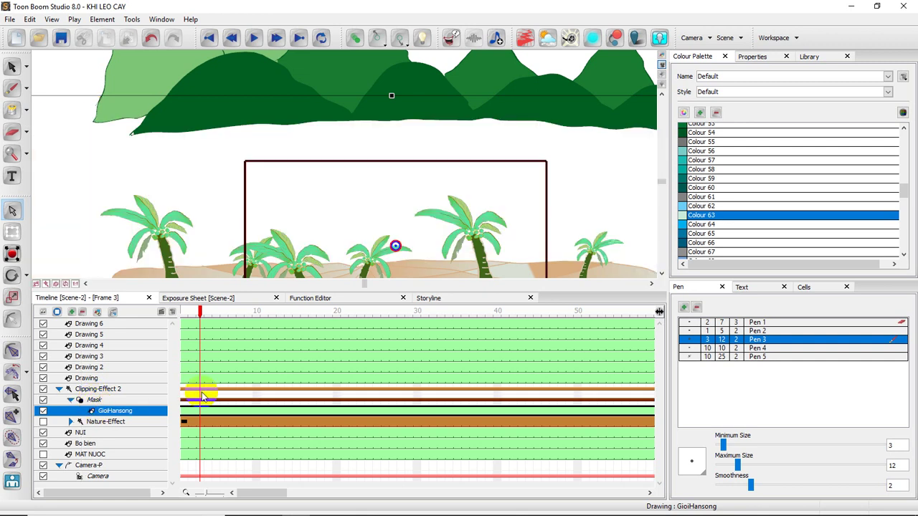
Play the scene with Nature-Effect hidden to examine the sea area, and return to Clipping-Effect 2 at frame 1.
left_click(102, 422)
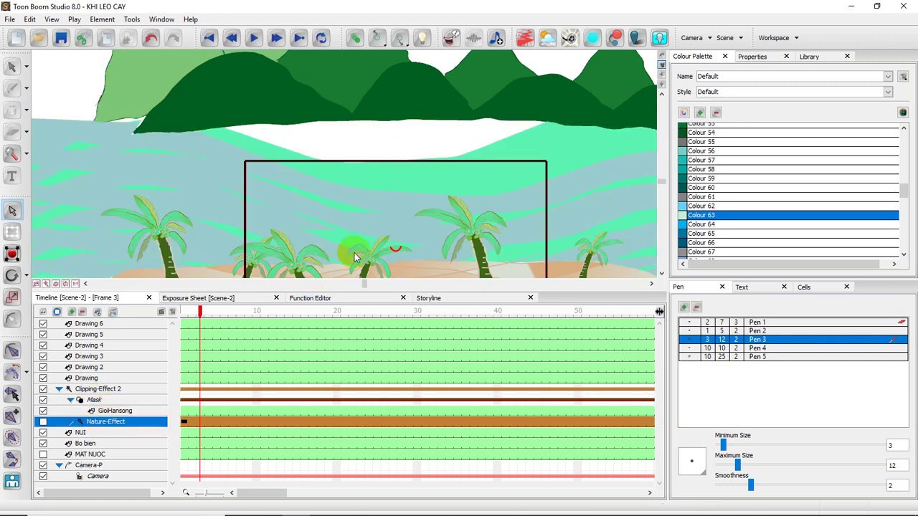
left_click(255, 39)
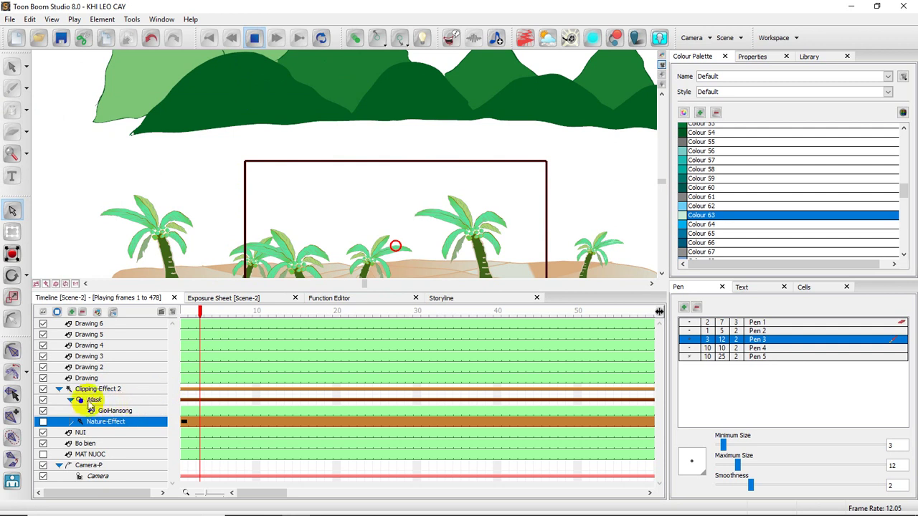
left_click(107, 388)
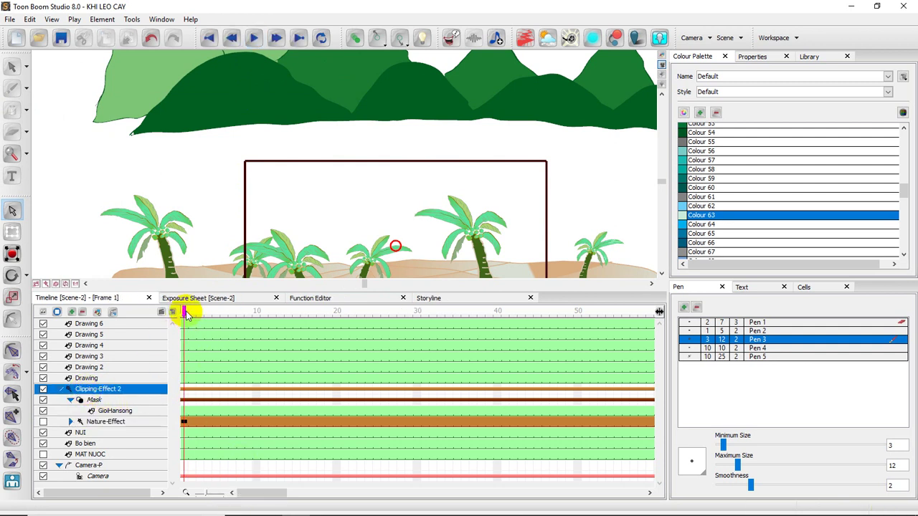
left_click(194, 413)
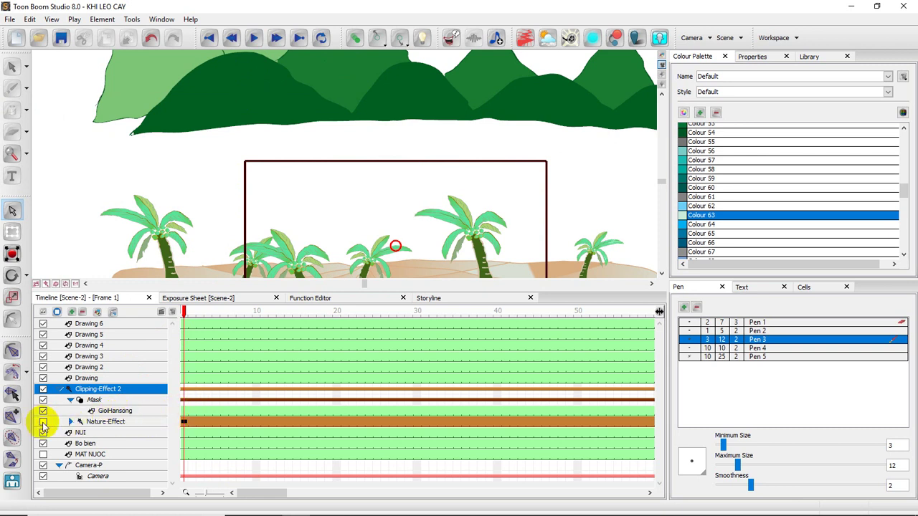
Make Nature-Effect and MAT NUOC visible, and play the scene to examine the waves over the water.
left_click(44, 423)
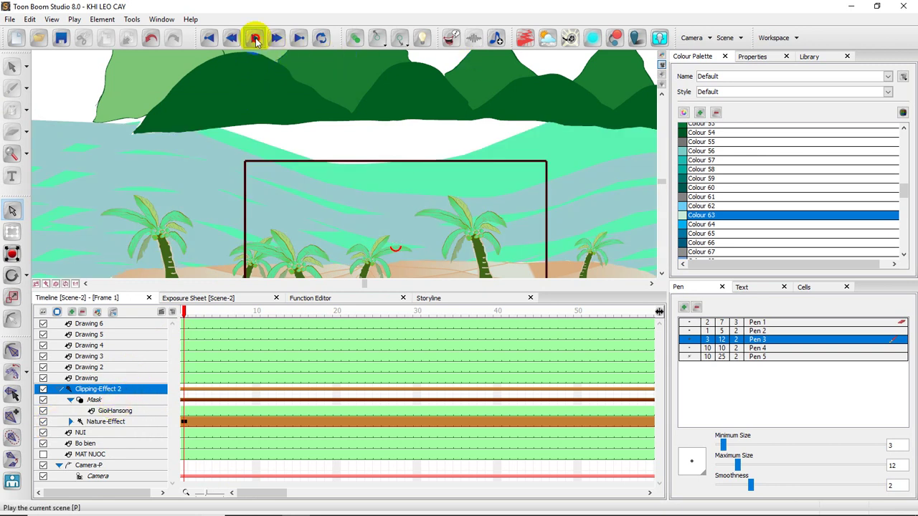
left_click(255, 38)
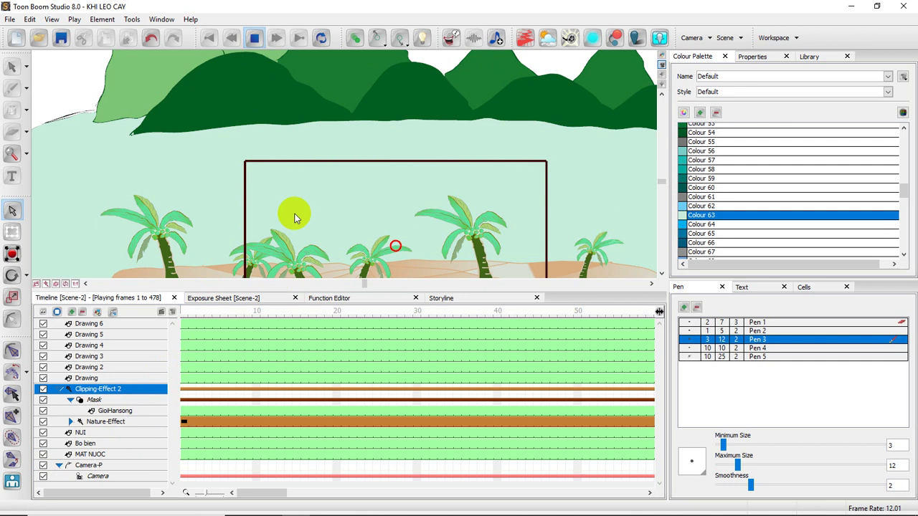
left_click(190, 312)
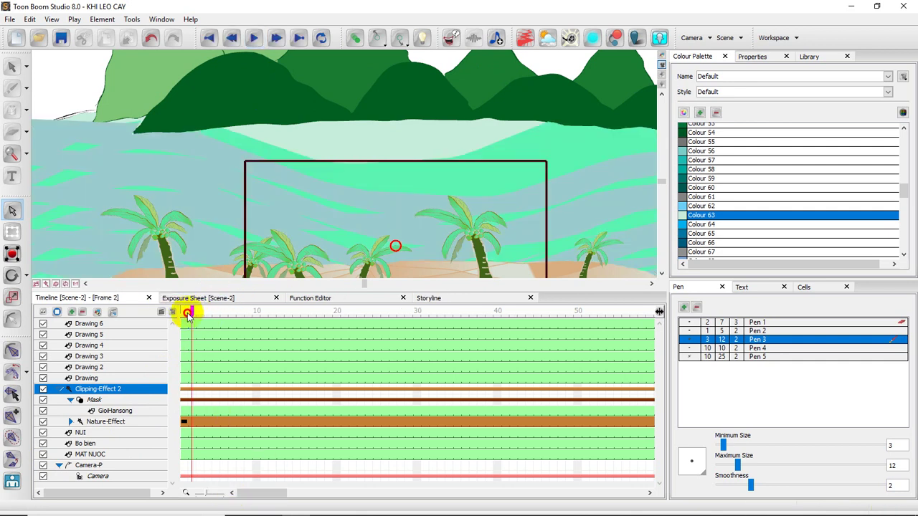
left_click(254, 39)
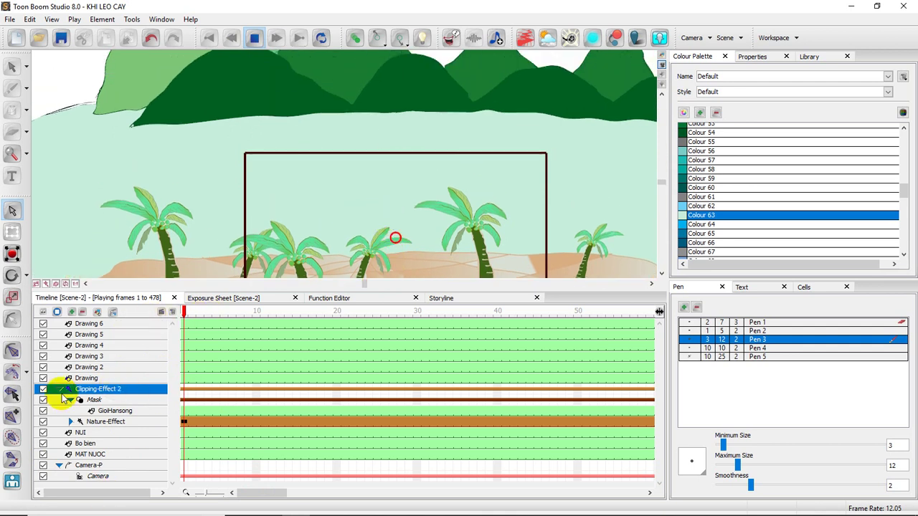
Collapse Clipping-Effect 2, select the Camera at frame 1, and compare the layer depths in Top View with the camera view.
left_click(62, 390)
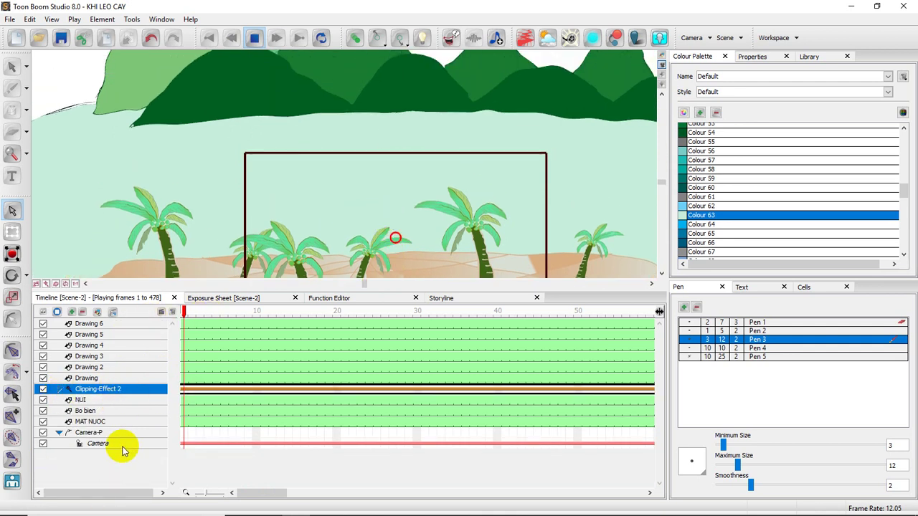
left_click(185, 445)
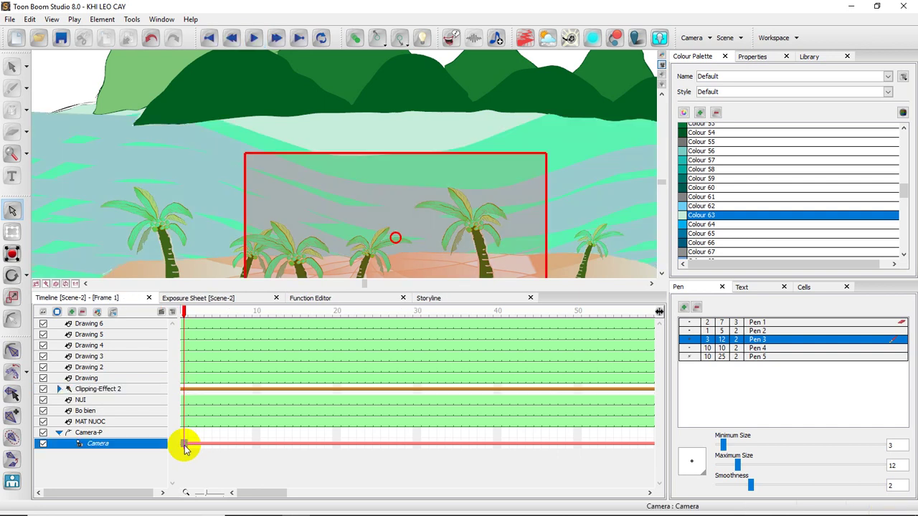
scroll(370, 212, "down", 4)
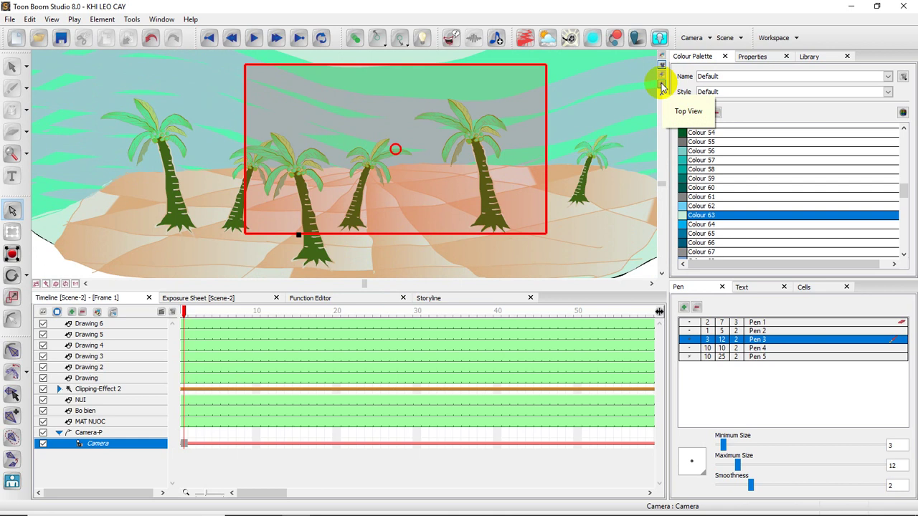
left_click(662, 85)
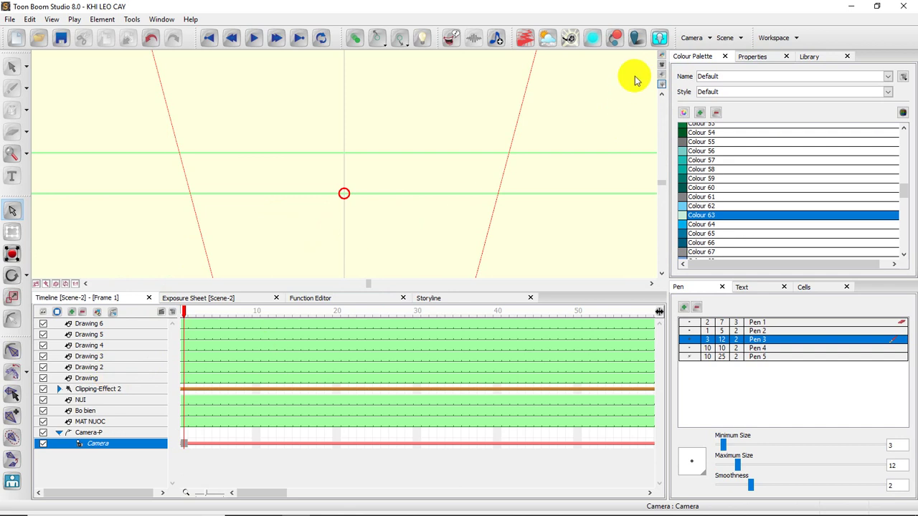
left_click(661, 59)
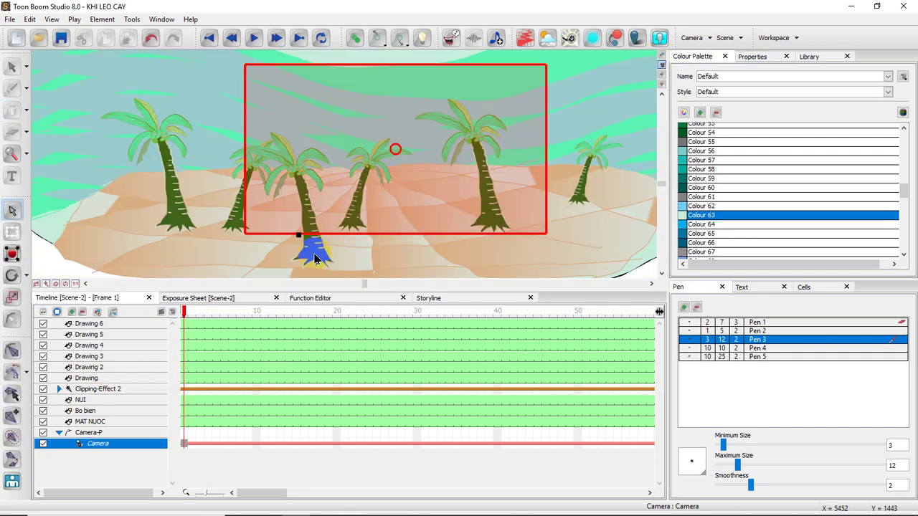
Select each palm layer from Drawing to Drawing 6 in turn to identify which trees it contains.
left_click(315, 259)
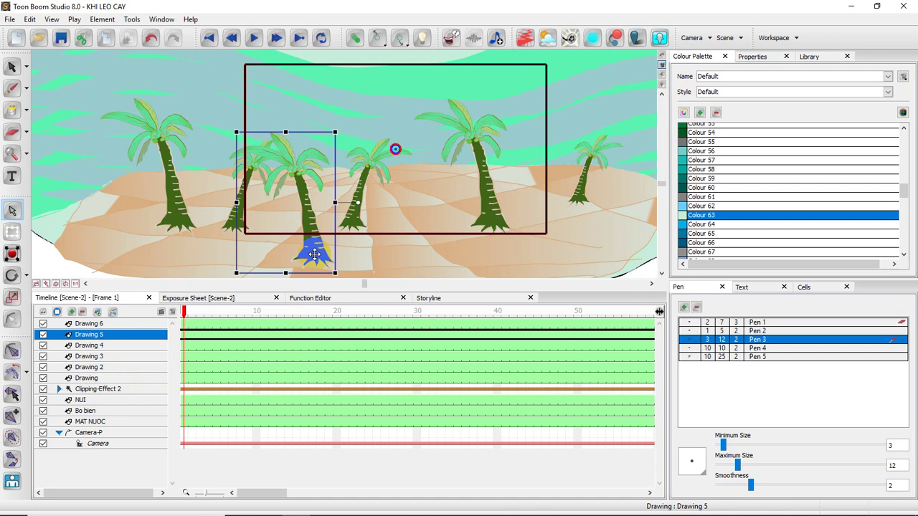
left_click(118, 347)
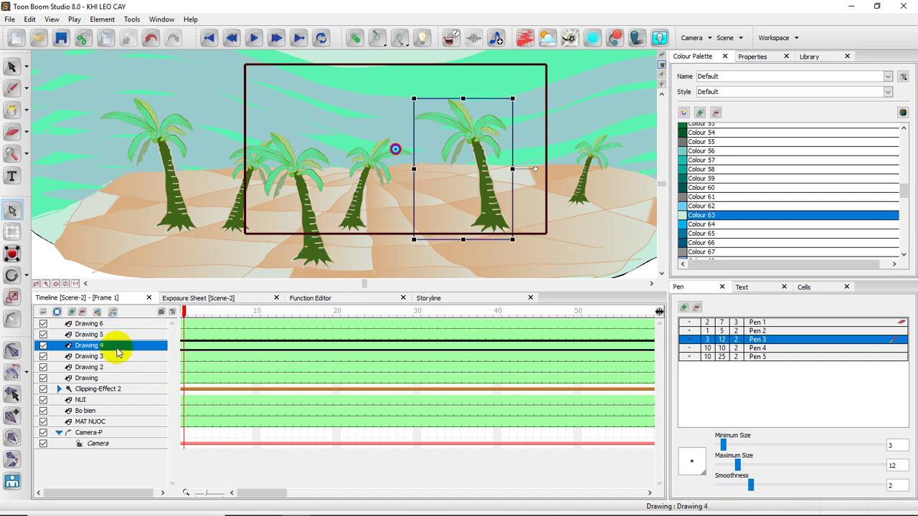
left_click(106, 357)
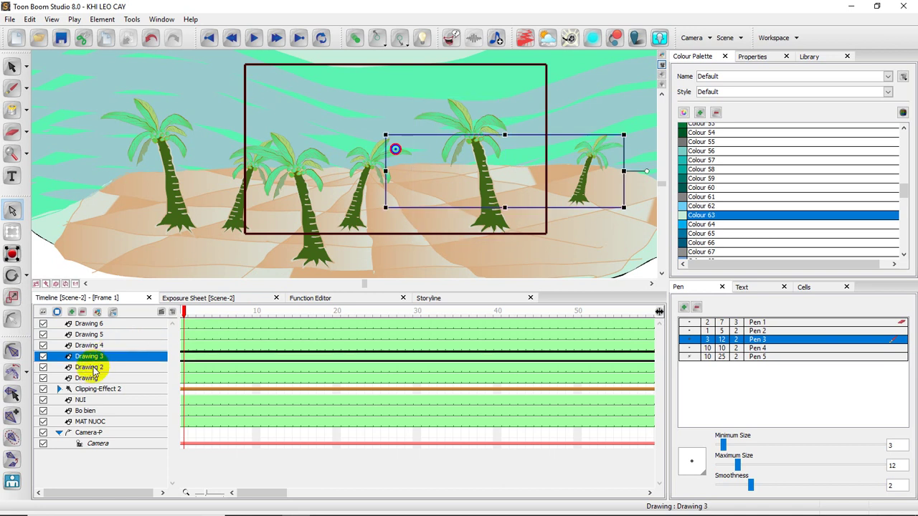
left_click(94, 368)
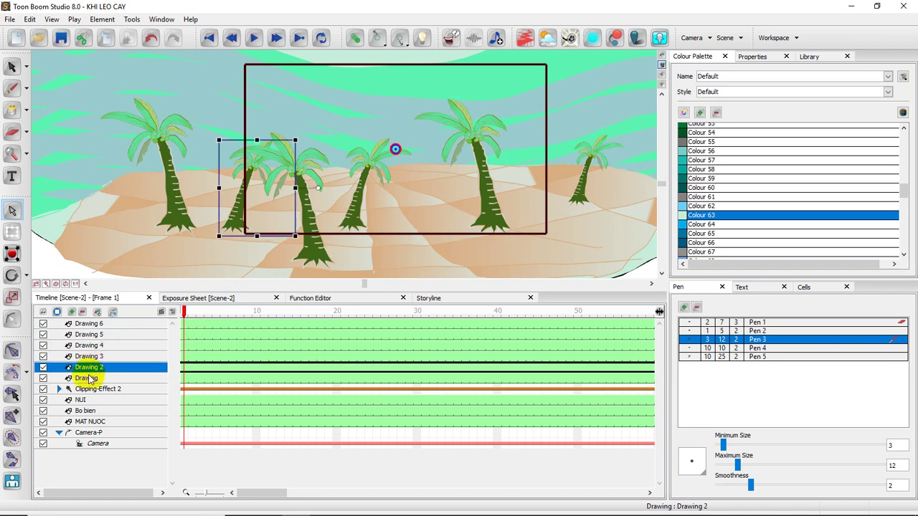
left_click(88, 379)
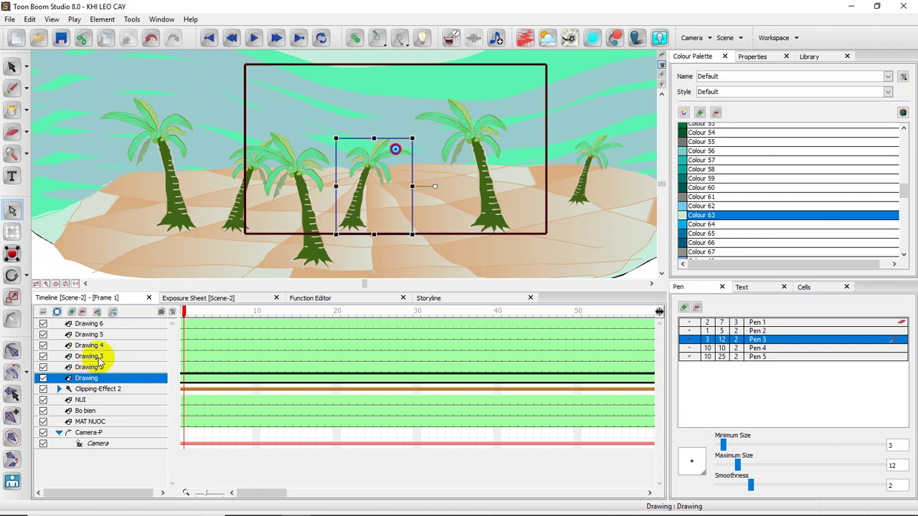
left_click(106, 325)
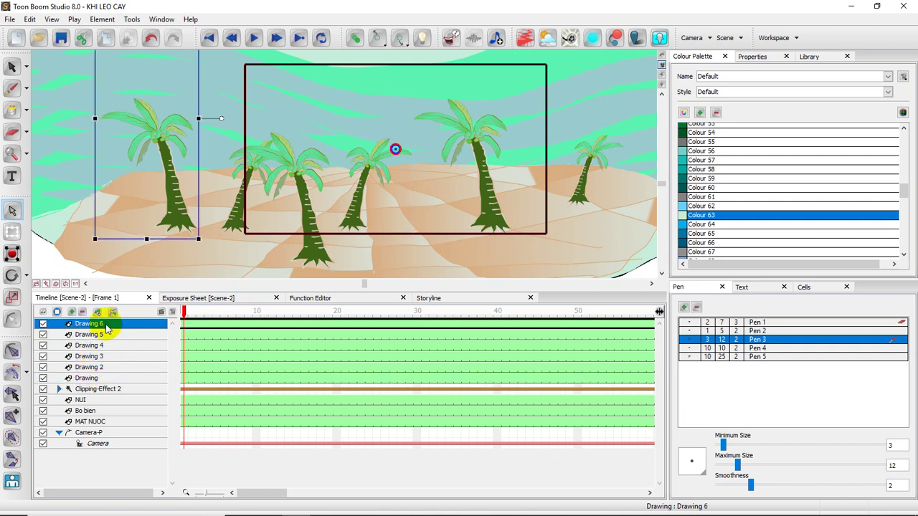
In Top View, bring Drawing 6 and Drawing 5 slightly closer to the camera, with Drawing 6 nearest.
left_click(661, 85)
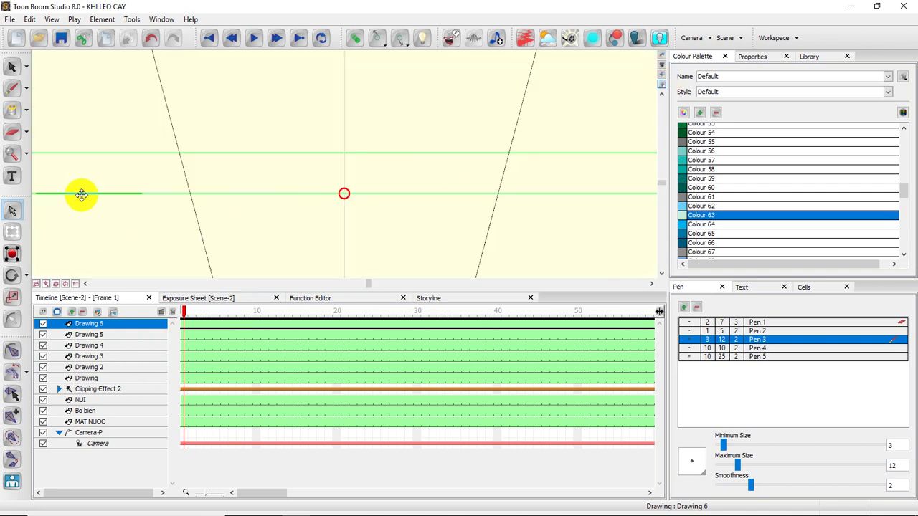
left_click_drag(82, 195, 90, 204)
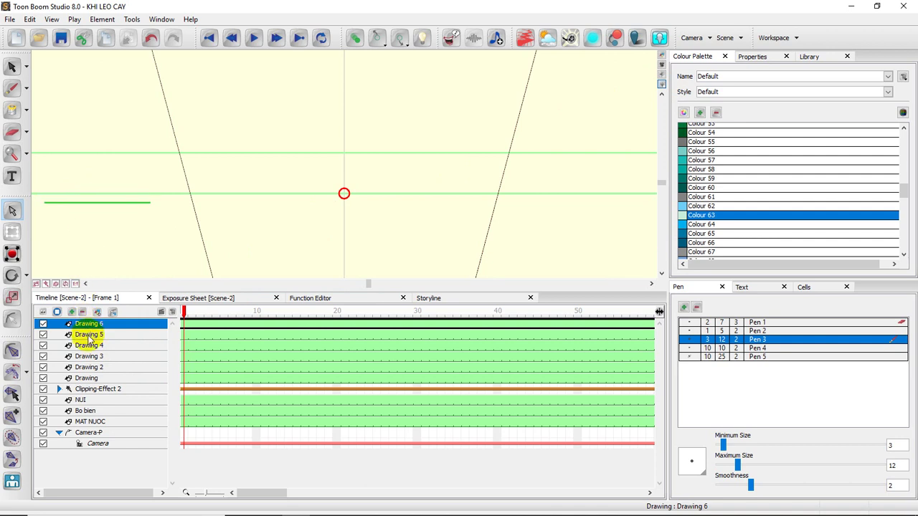
left_click(89, 337)
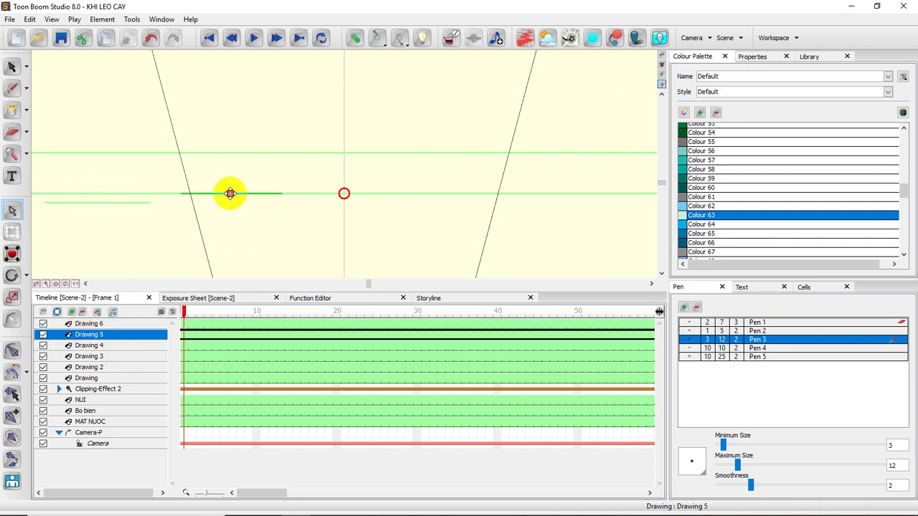
left_click_drag(229, 193, 234, 197)
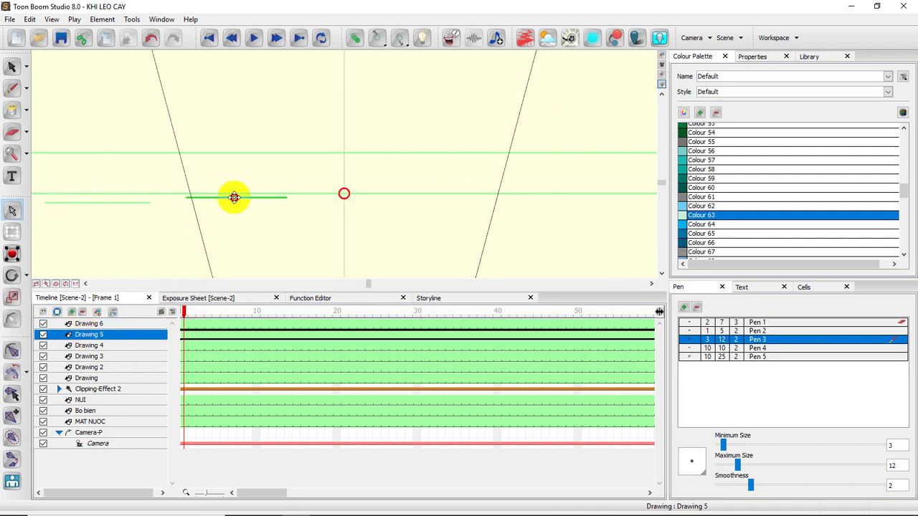
Push Drawing 4 and Drawing 3 farther from the camera in Top View, placing Drawing 3 deeper and shifting it left.
left_click(101, 346)
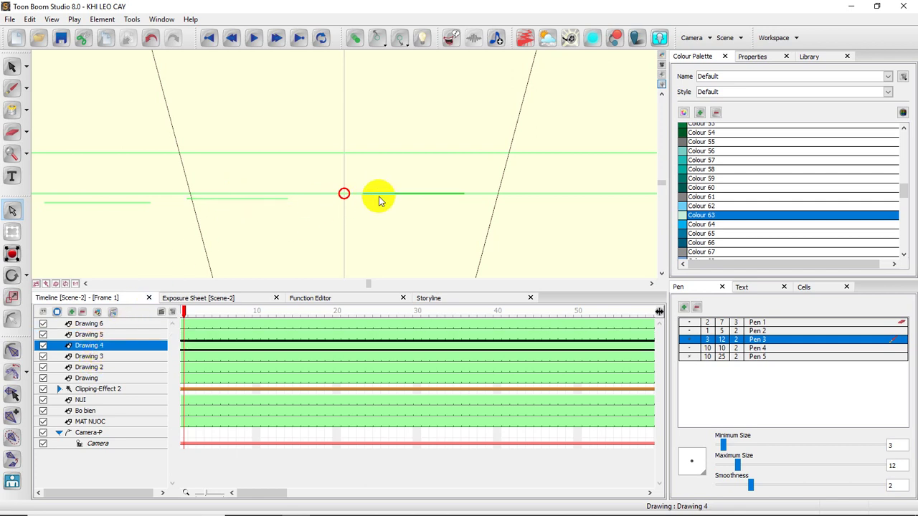
left_click_drag(384, 191, 385, 181)
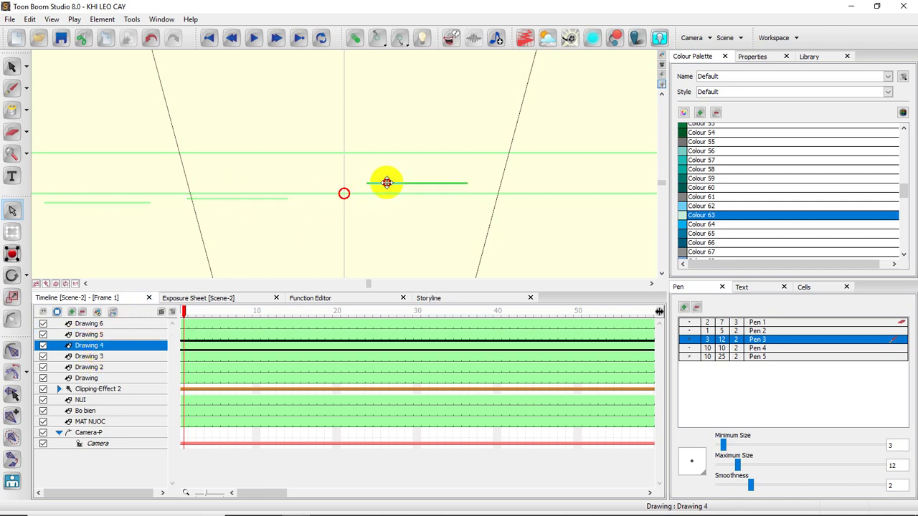
left_click(99, 357)
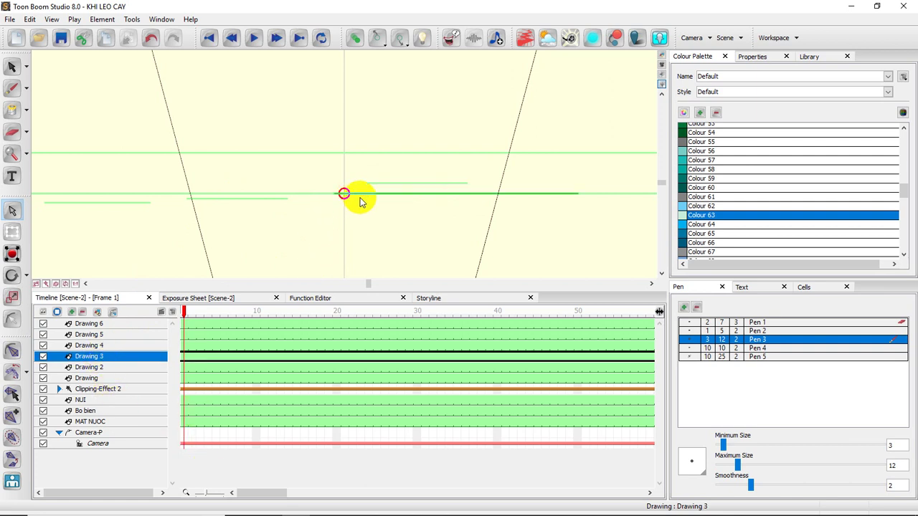
mouse_move(365, 193)
left_mouse_down()
mouse_move(344, 172)
mouse_move(305, 168)
mouse_move(316, 168)
left_mouse_up()
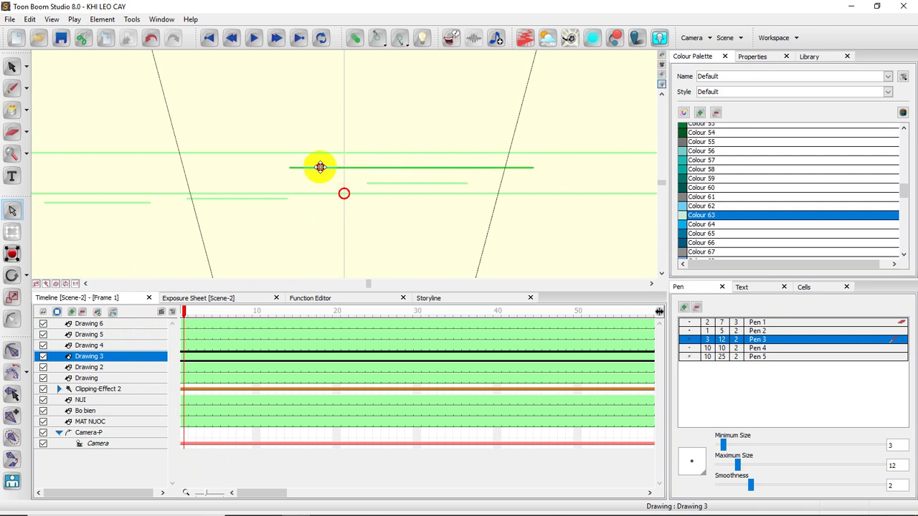
Push Drawing 2 and Drawing farther from the camera, with Drawing deeper and shifted left, and check the camera view.
left_click(115, 367)
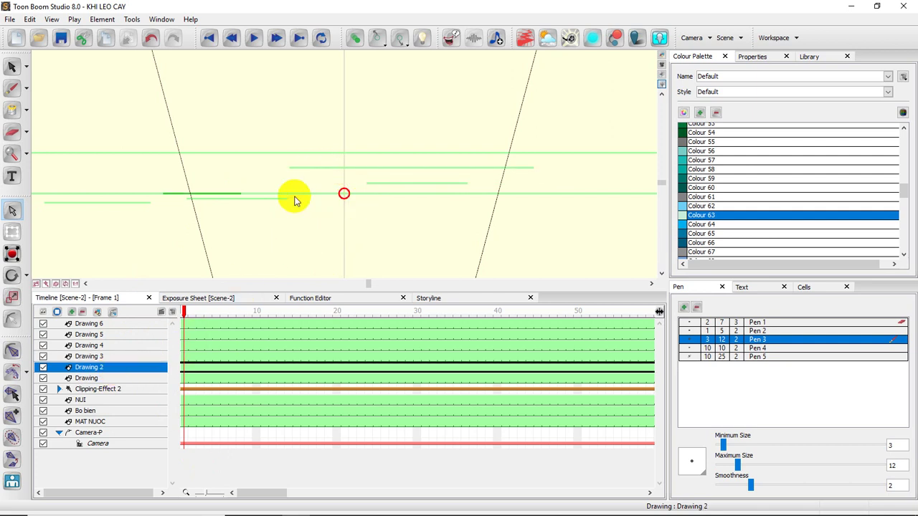
left_click_drag(227, 193, 224, 181)
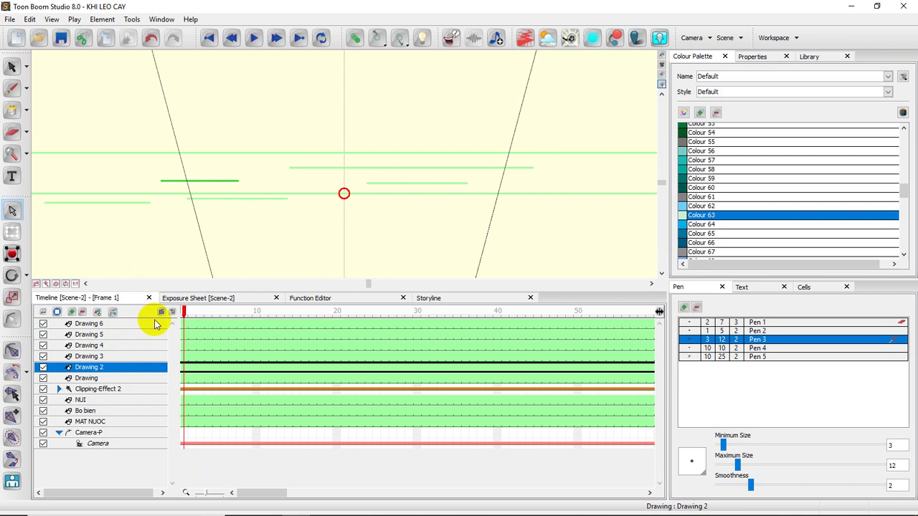
left_click(86, 378)
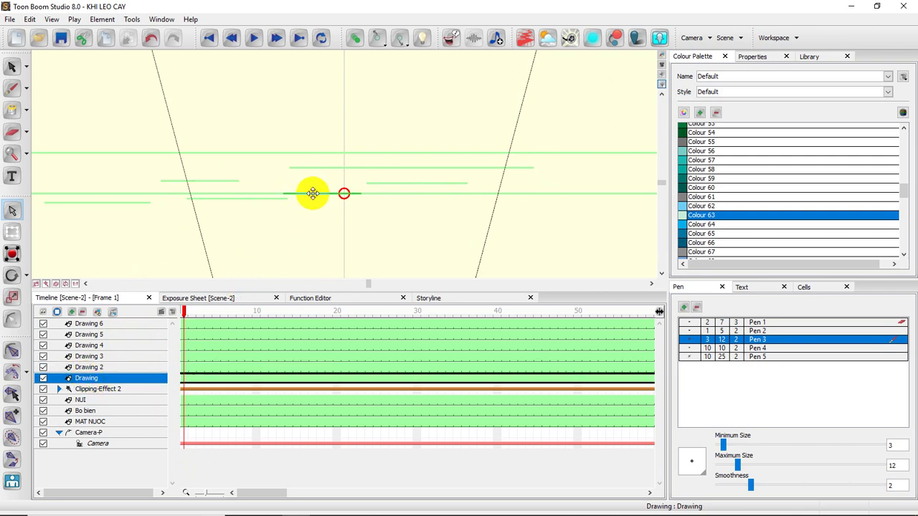
mouse_move(313, 193)
left_mouse_down()
mouse_move(328, 189)
mouse_move(254, 166)
left_mouse_up()
left_click(661, 64)
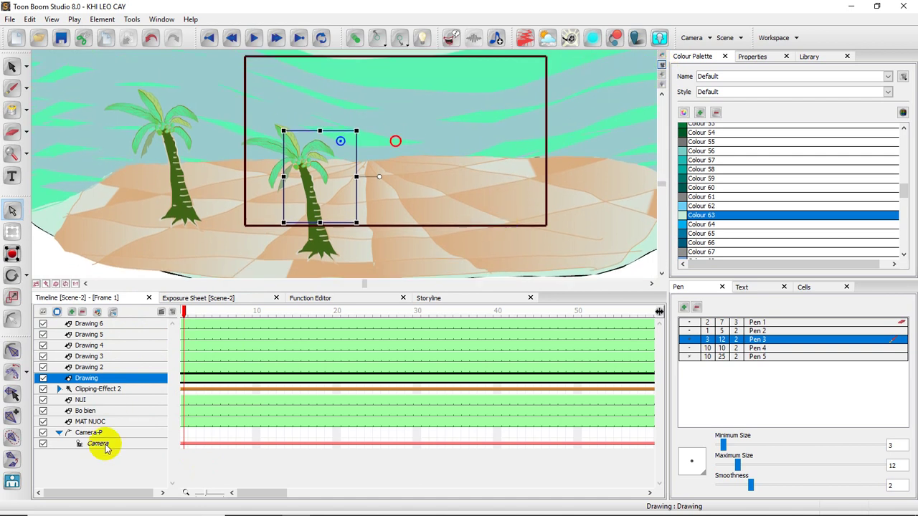
Move the MAT NUOC layer slightly farther from the camera in Top View, keeping it behind all the palm layers.
left_click(95, 423)
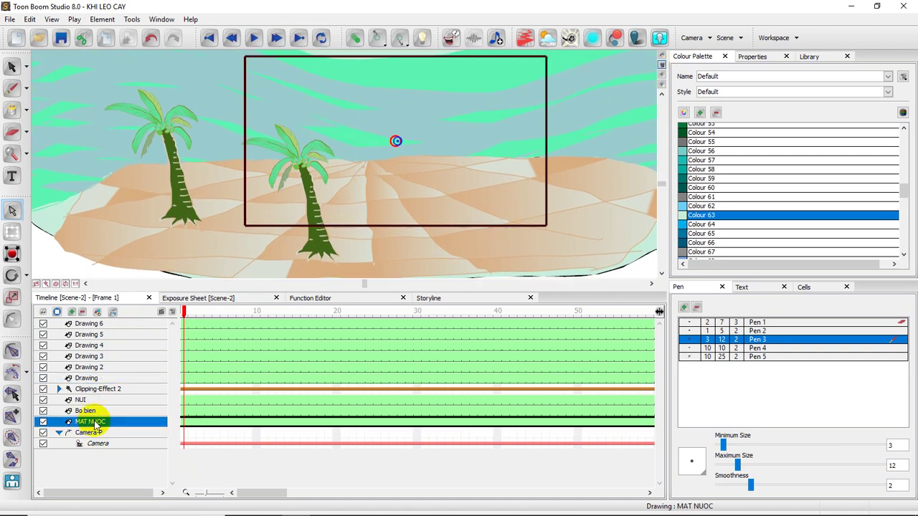
left_click(661, 85)
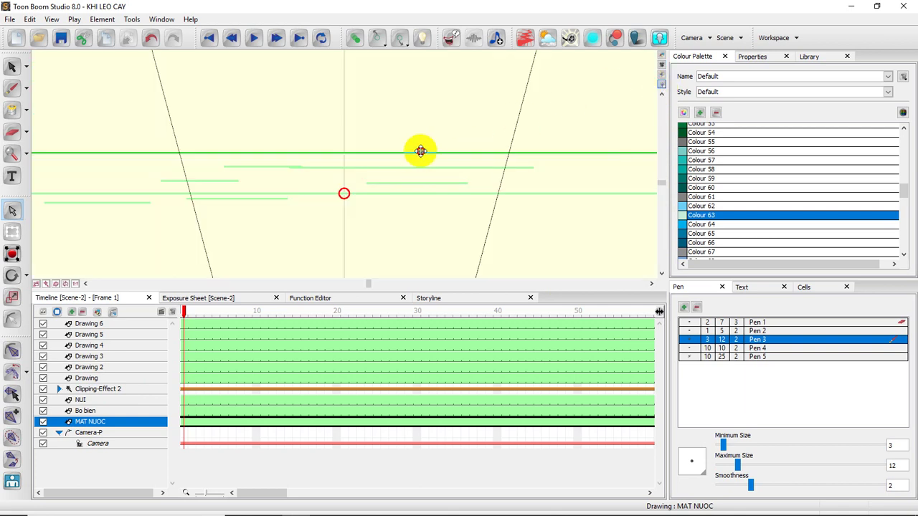
left_click_drag(421, 151, 421, 146)
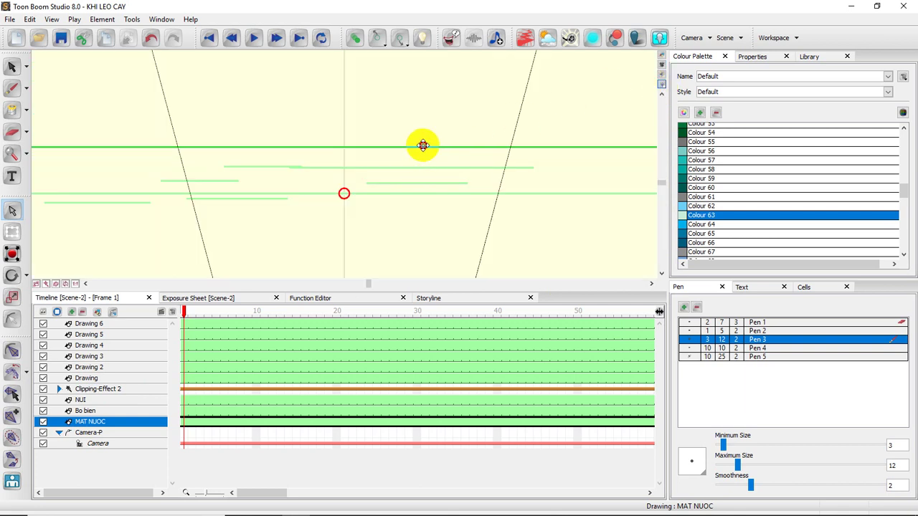
Expand Clipping-Effect 2 and its Nature-Effect in the timeline to expose the mask and sprite drawing layers.
left_click(105, 390)
scroll(377, 203, "down", 3)
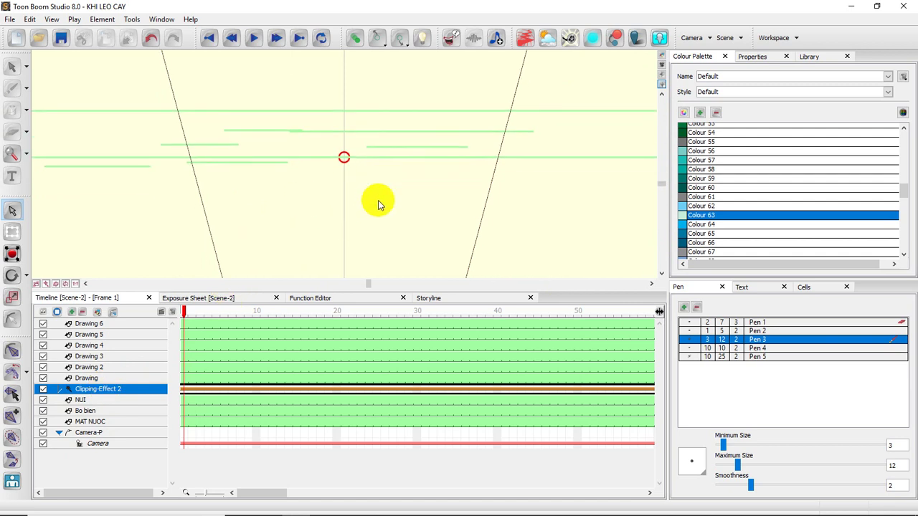
scroll(379, 205, "up", 2)
scroll(387, 212, "down", 5)
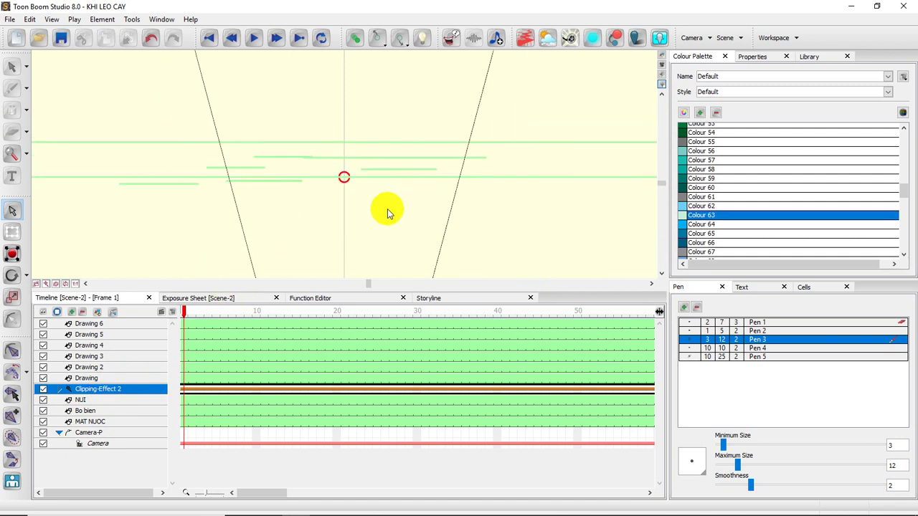
scroll(391, 214, "up", 5)
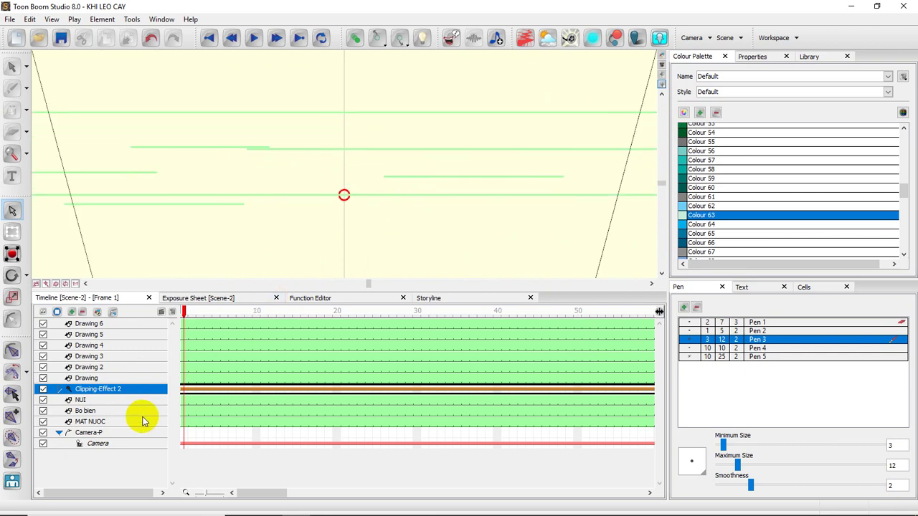
left_click(193, 391)
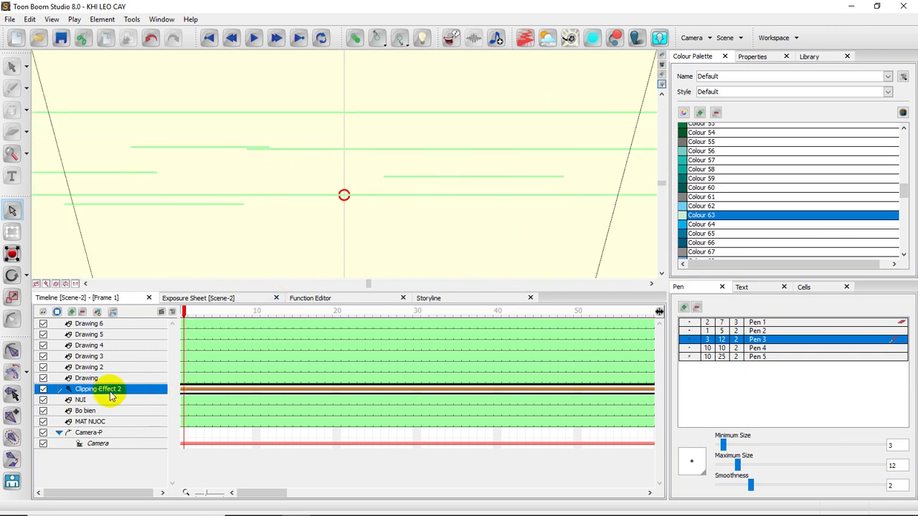
left_click(61, 390)
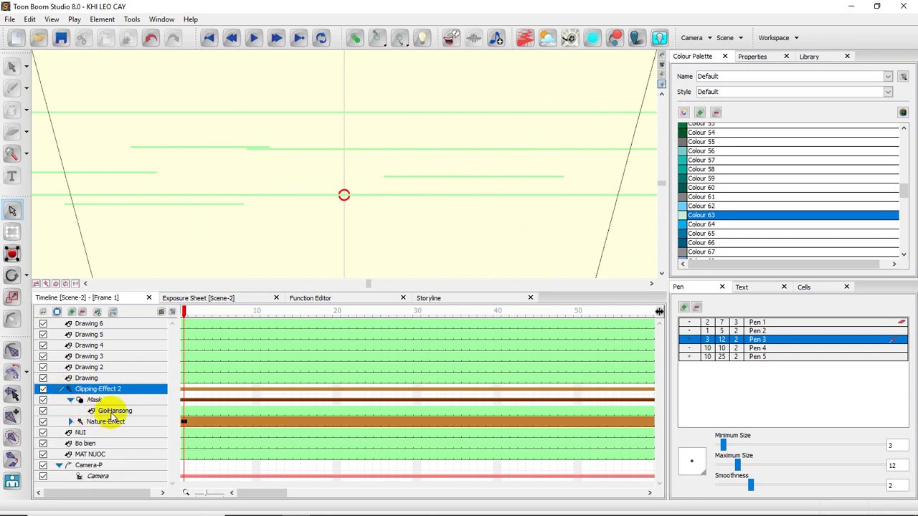
left_click(71, 421)
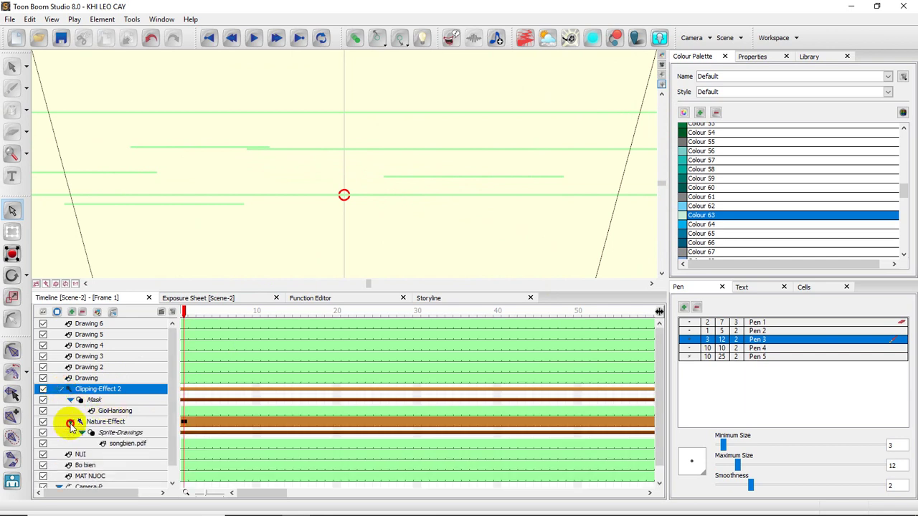
In Top View, move the GioiHansong mask drawing slightly farther from the camera and check the result in the camera view.
left_click(115, 443)
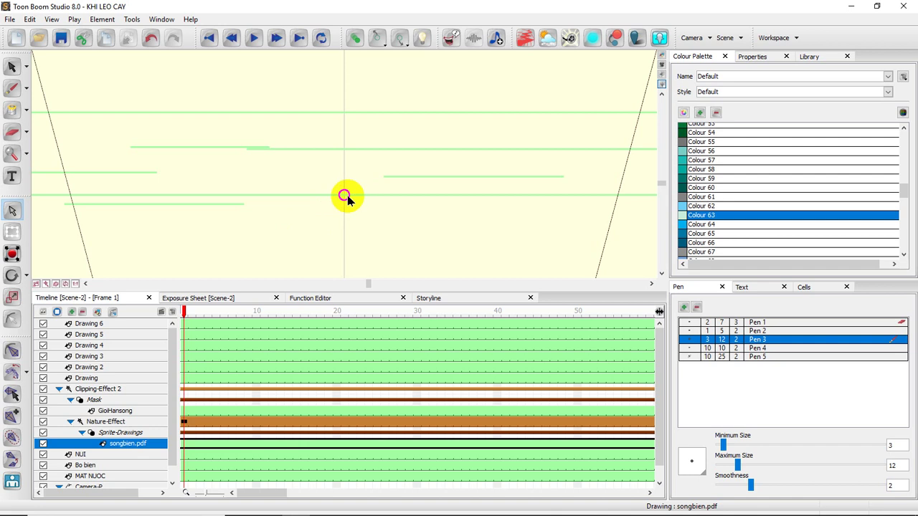
left_click(116, 411)
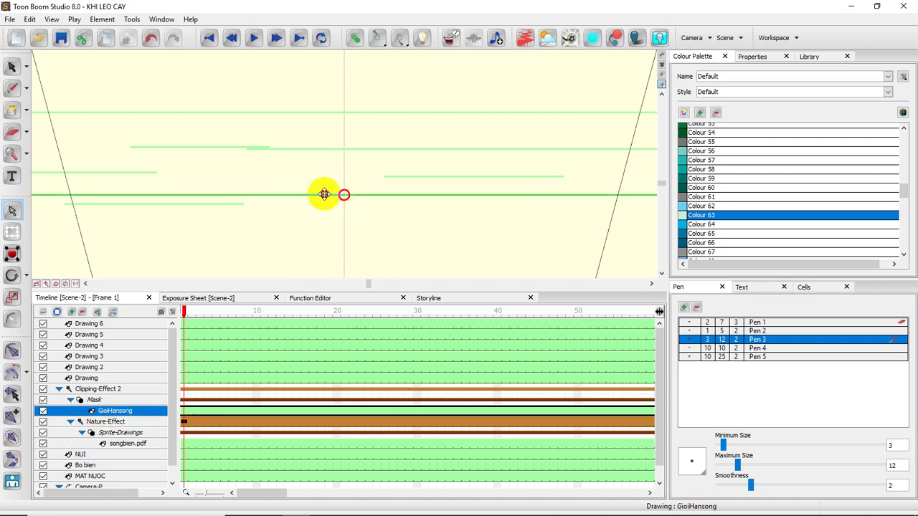
left_click_drag(324, 194, 324, 188)
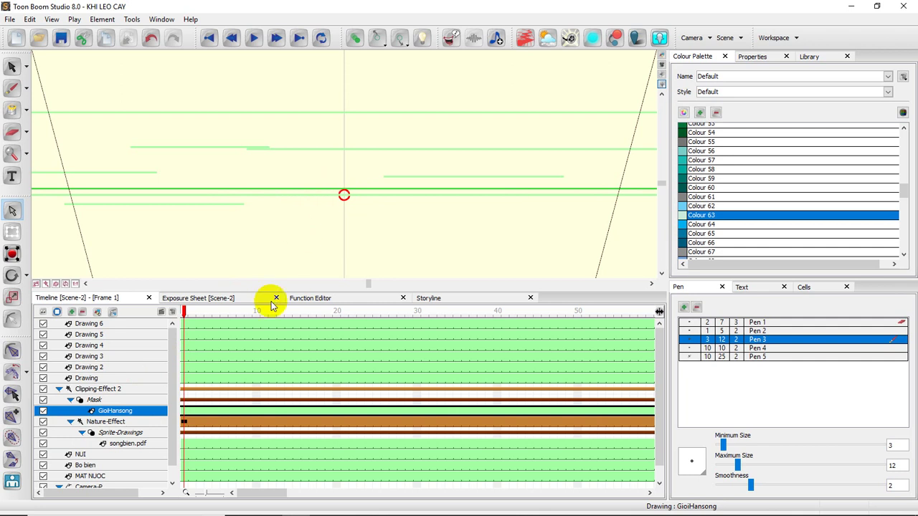
left_click(660, 65)
scroll(421, 201, "down", 4)
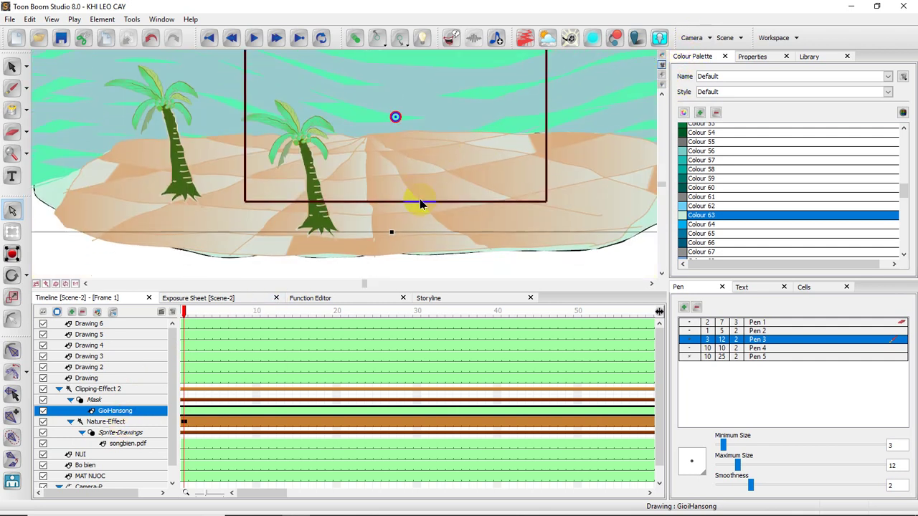
scroll(438, 197, "up", 3)
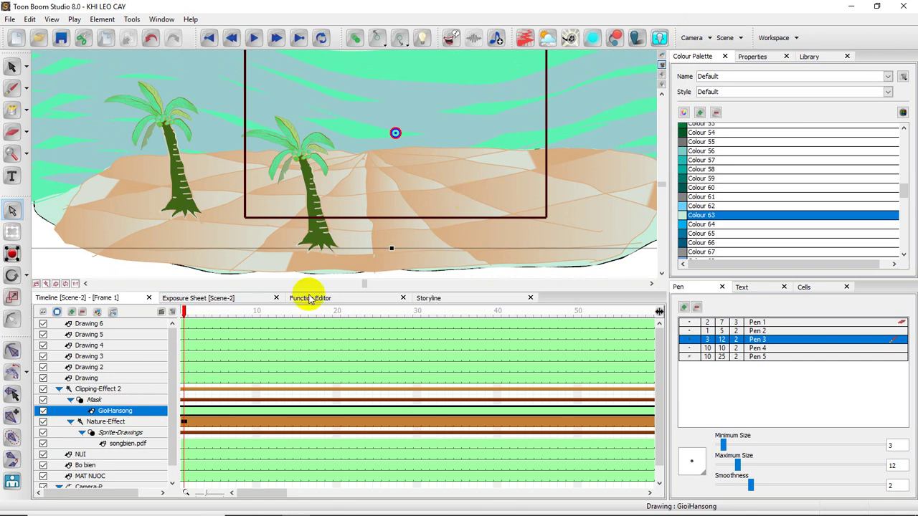
Bring Drawing and Drawing 2 in front of the GioiHansong mask in Top View, shifting both to the right with Drawing 2 rightmost.
left_click(88, 377)
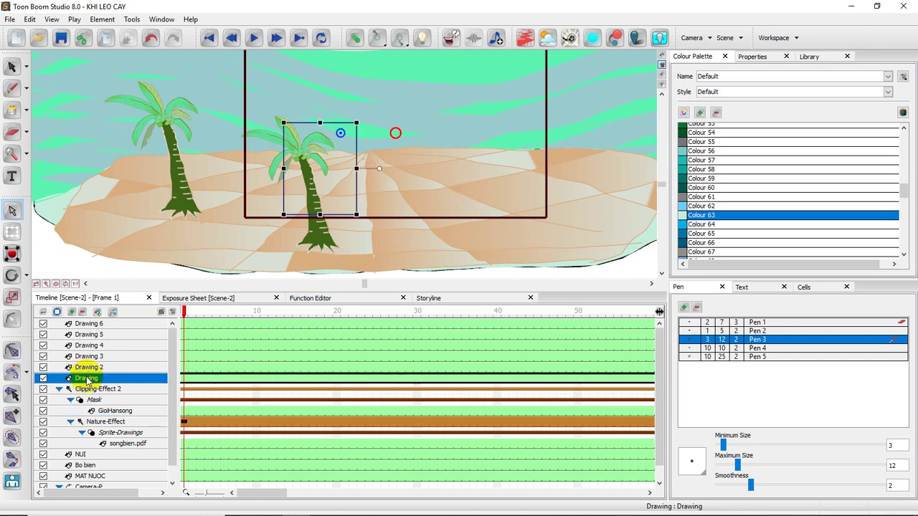
left_click(661, 86)
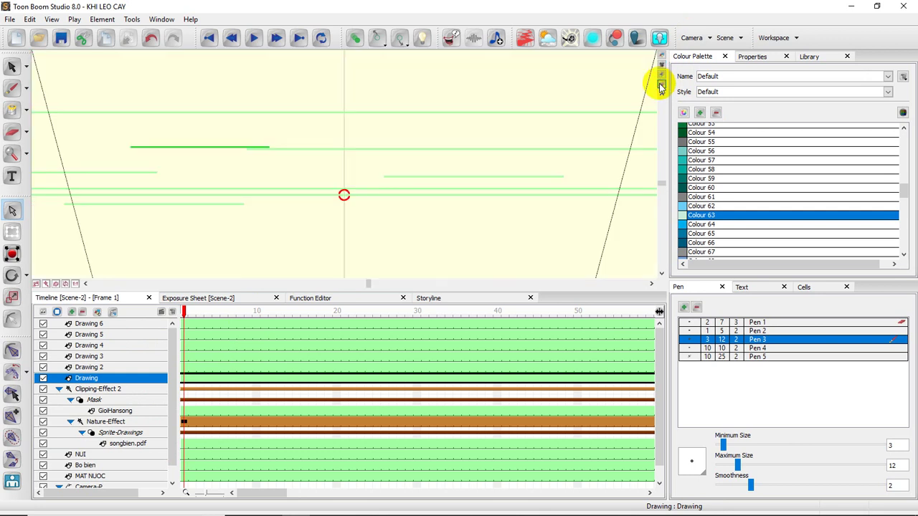
mouse_move(228, 147)
left_mouse_down()
mouse_move(246, 177)
mouse_move(303, 205)
mouse_move(351, 206)
left_mouse_up()
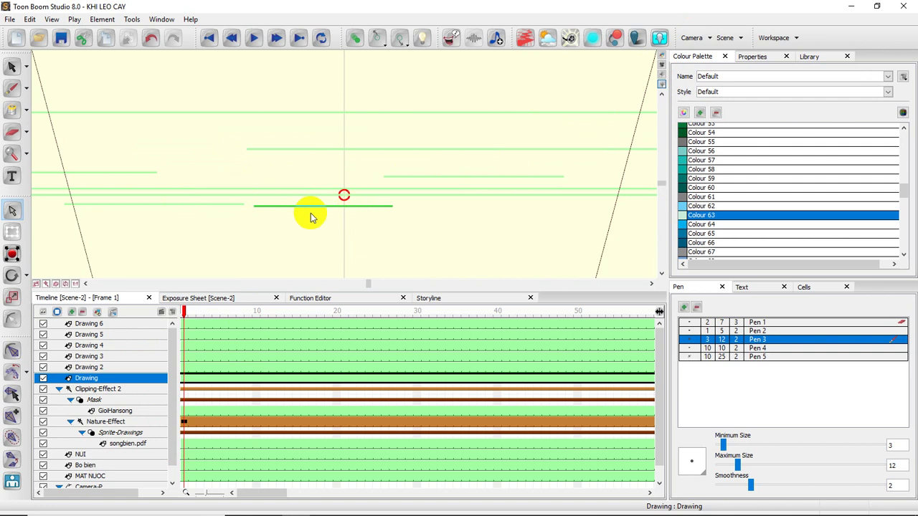
left_click(103, 366)
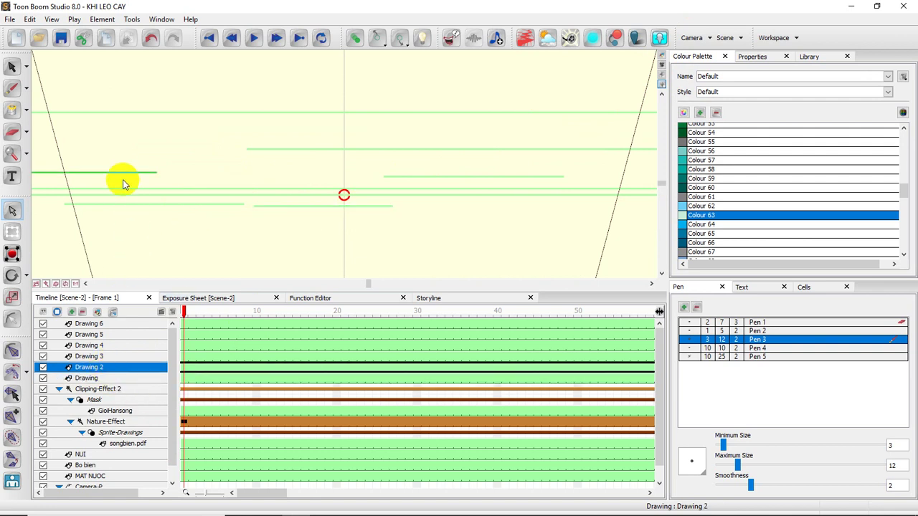
mouse_move(125, 171)
left_mouse_down()
mouse_move(232, 190)
mouse_move(507, 207)
mouse_move(494, 207)
left_mouse_up()
Bring Drawing 3 just in front of the effect layers and Drawing 4 closer to the camera, shifting Drawing 4 slightly left.
left_click(90, 355)
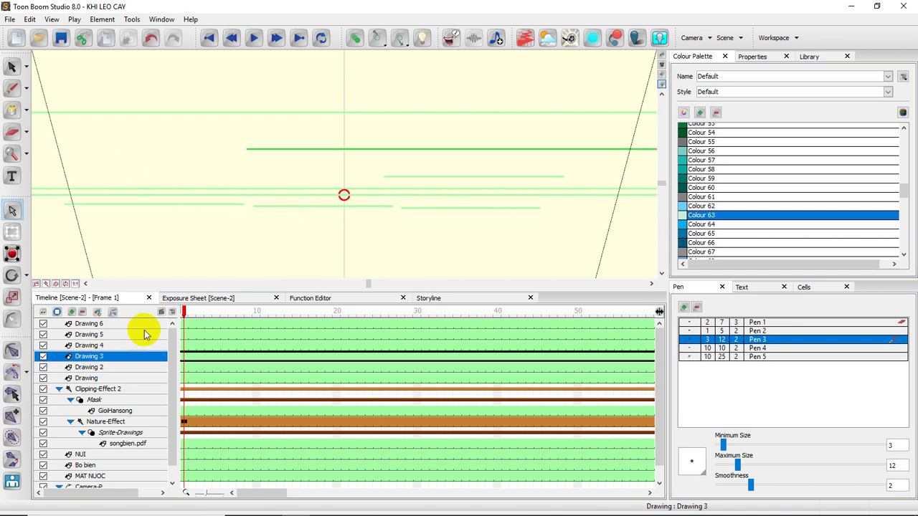
left_click_drag(481, 148, 481, 198)
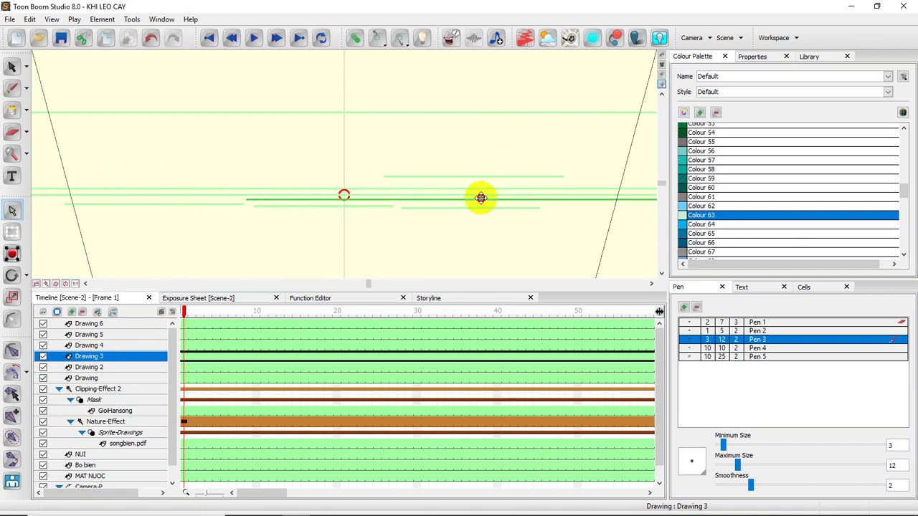
left_click(114, 346)
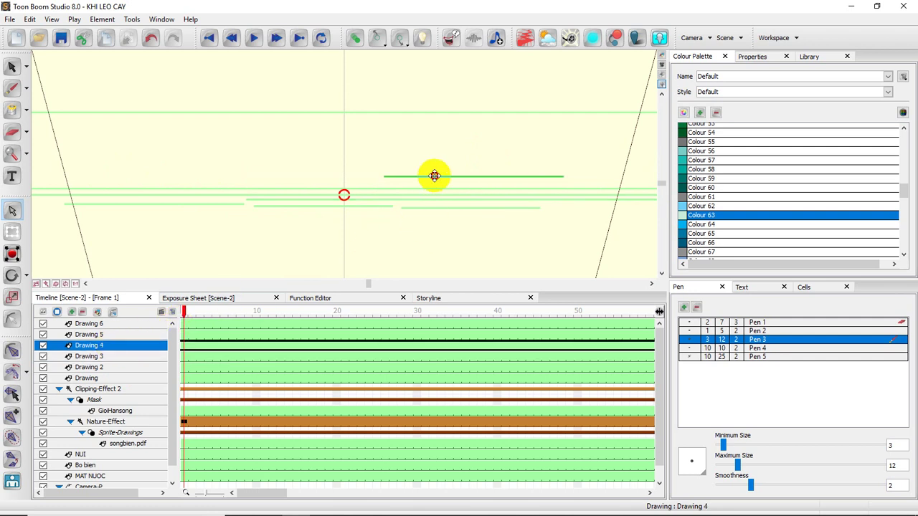
mouse_move(434, 176)
left_mouse_down()
mouse_move(291, 215)
mouse_move(361, 230)
mouse_move(412, 226)
mouse_move(402, 224)
left_mouse_up()
Bring Drawing 5 slightly closer to the camera and Drawing 6 nearest of all layers, checking the palms in the camera view.
left_click(117, 334)
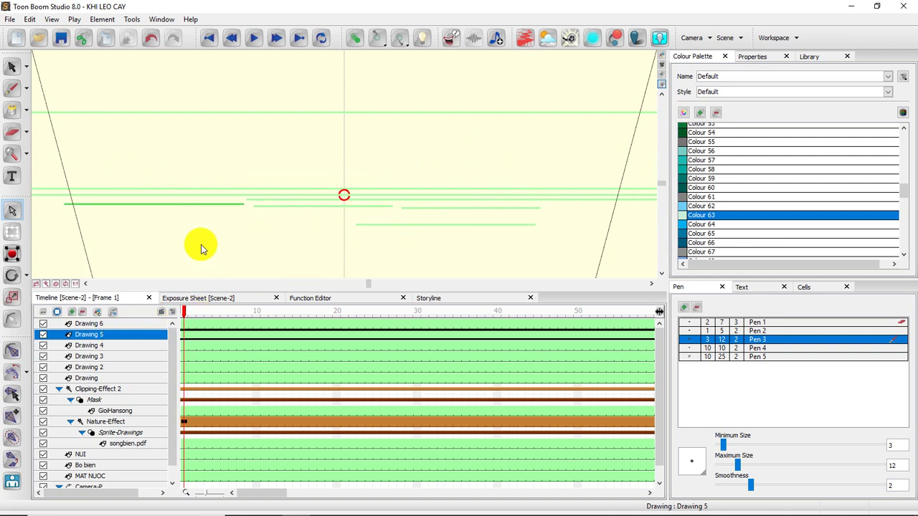
left_click_drag(198, 201, 199, 208)
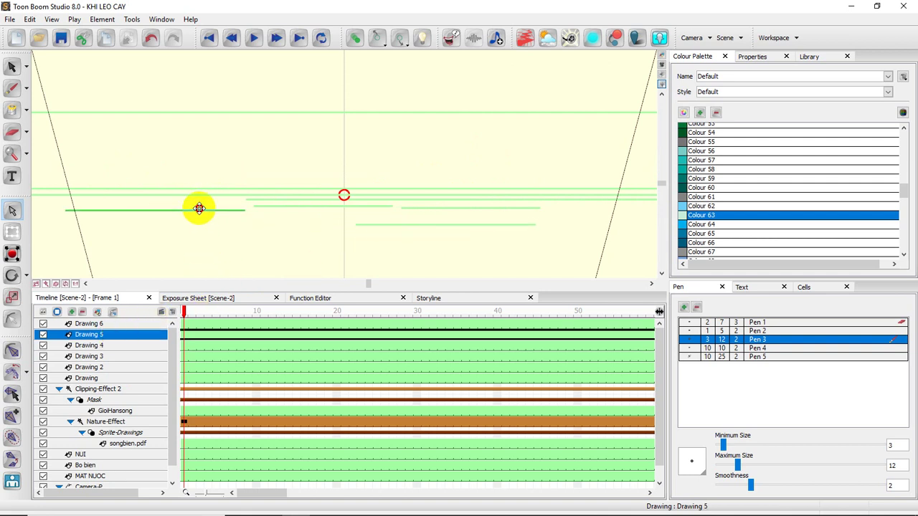
left_click(126, 324)
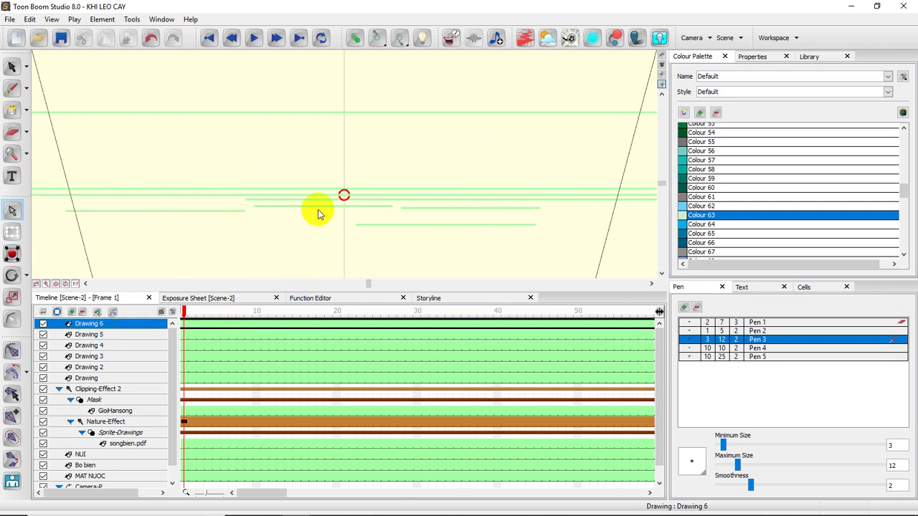
scroll(319, 213, "down", 4)
key("x")
key("x")
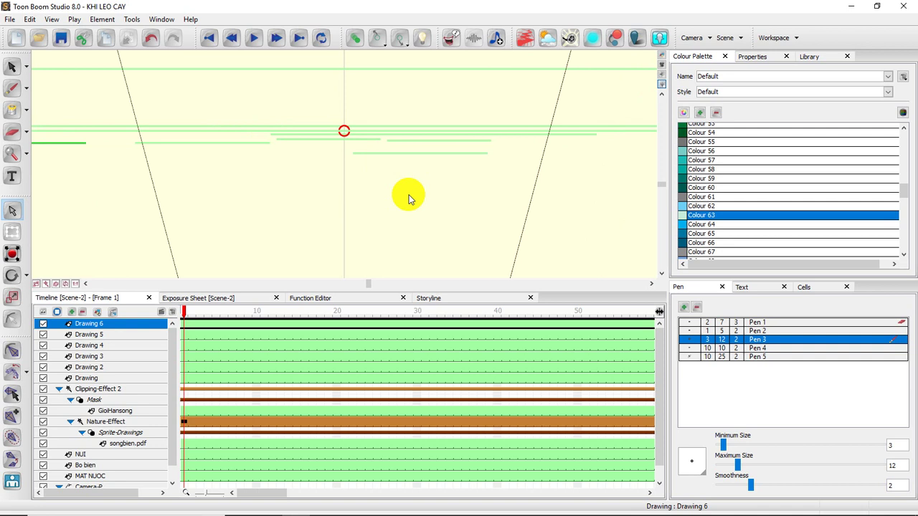
left_click_drag(106, 148, 106, 157)
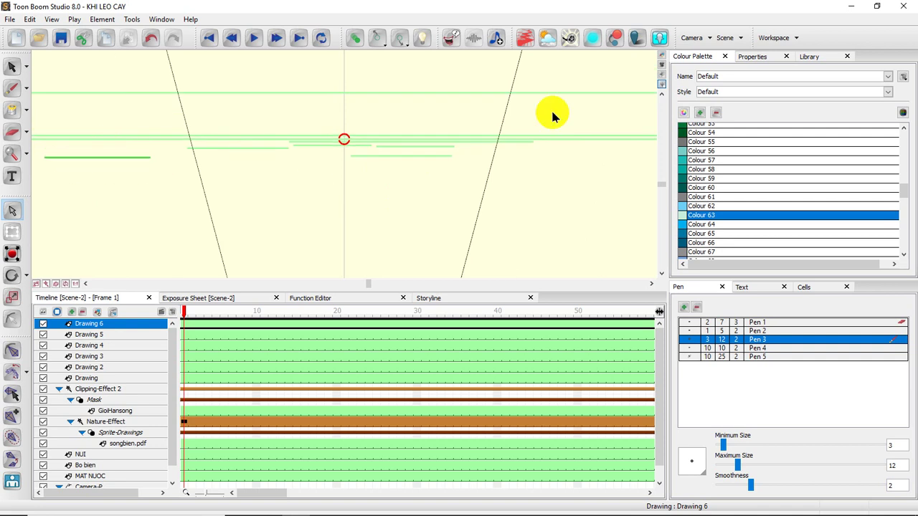
left_click(661, 64)
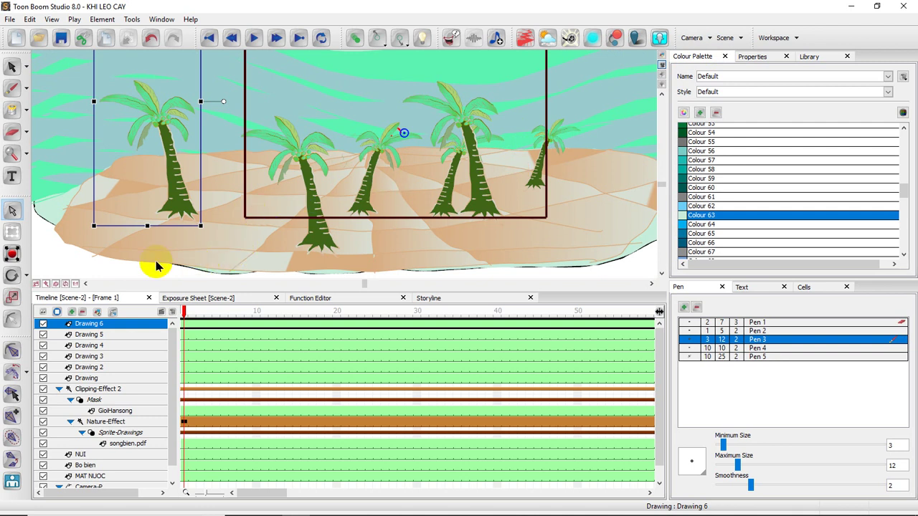
left_click(662, 86)
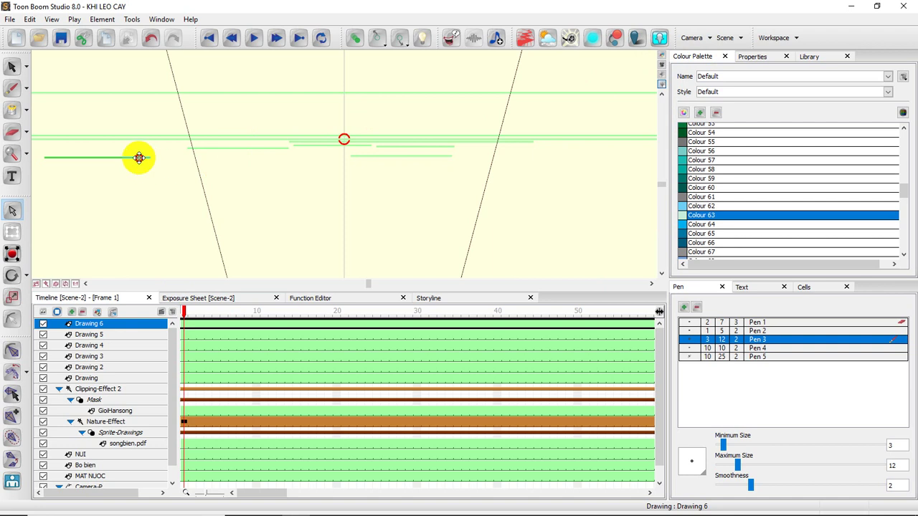
left_click_drag(138, 157, 140, 177)
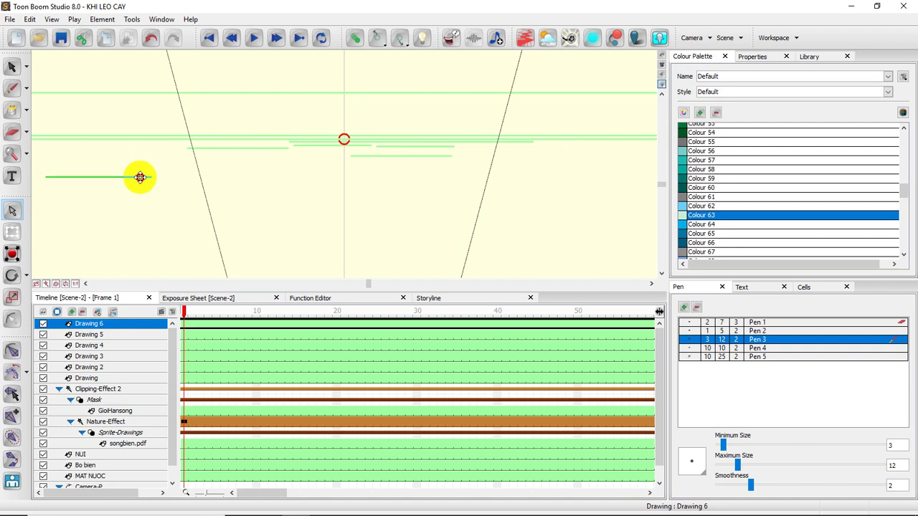
Switch to Side View and enlarge the timeline area so every layer down to Camera fits.
left_click(661, 74)
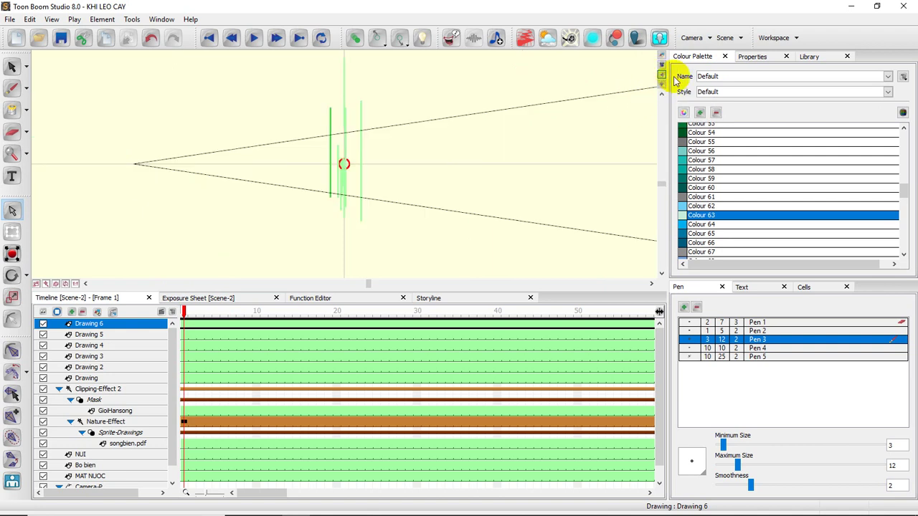
scroll(312, 216, "up", 2)
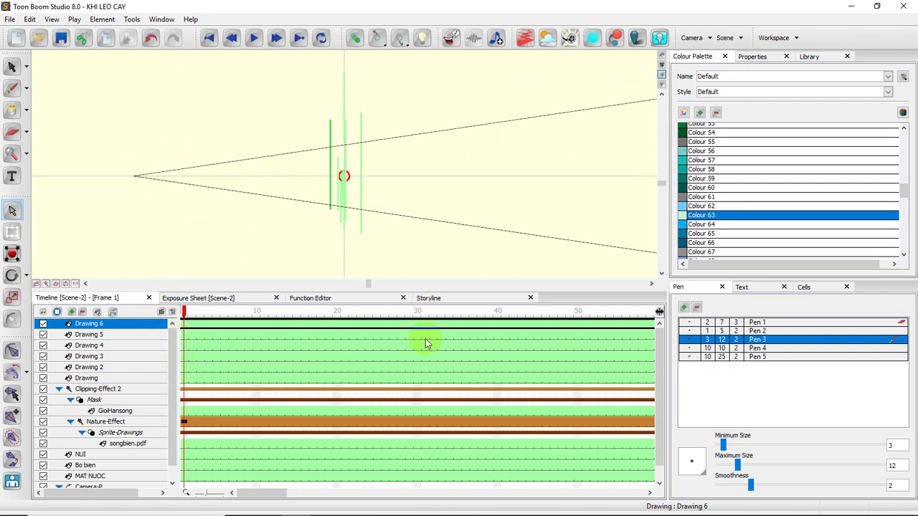
left_click_drag(661, 353, 653, 398)
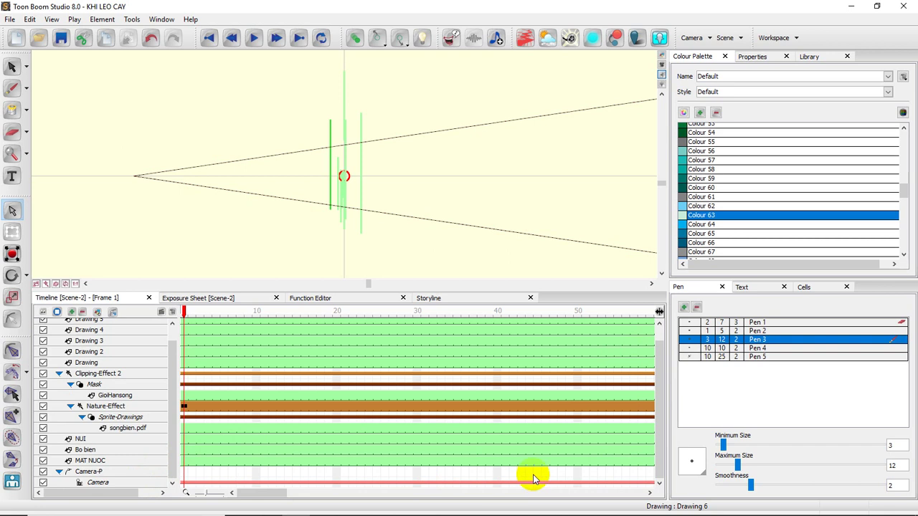
left_click_drag(551, 290, 553, 248)
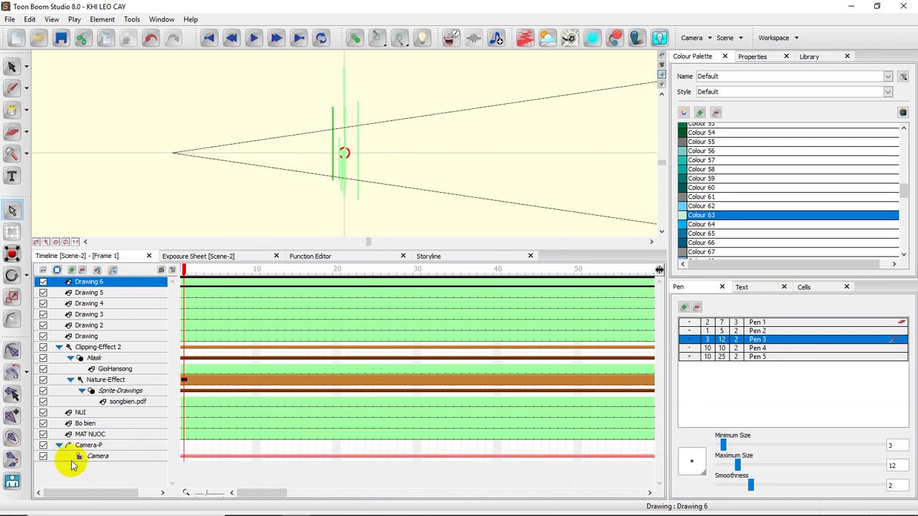
Add keyframes to the Camera-P peg at frames 1, 36 and 401, and return to the timeline's start.
left_click(185, 448)
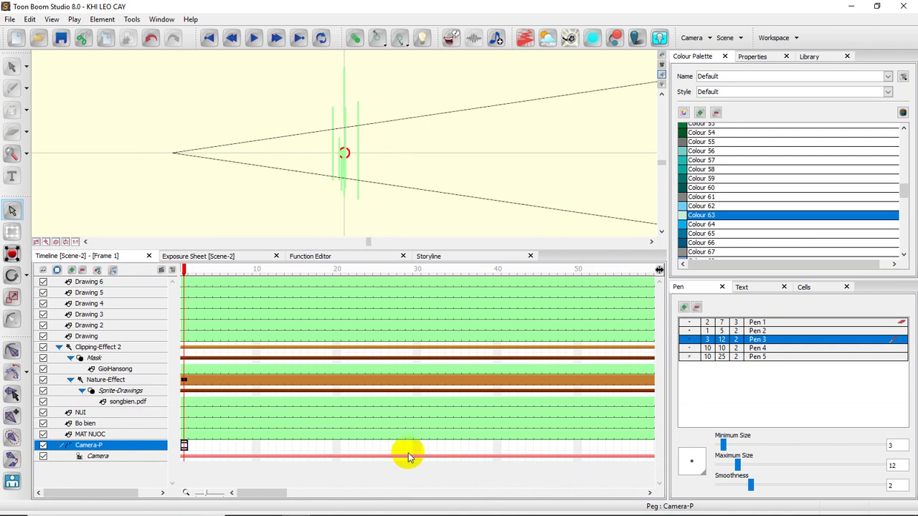
left_click(466, 446)
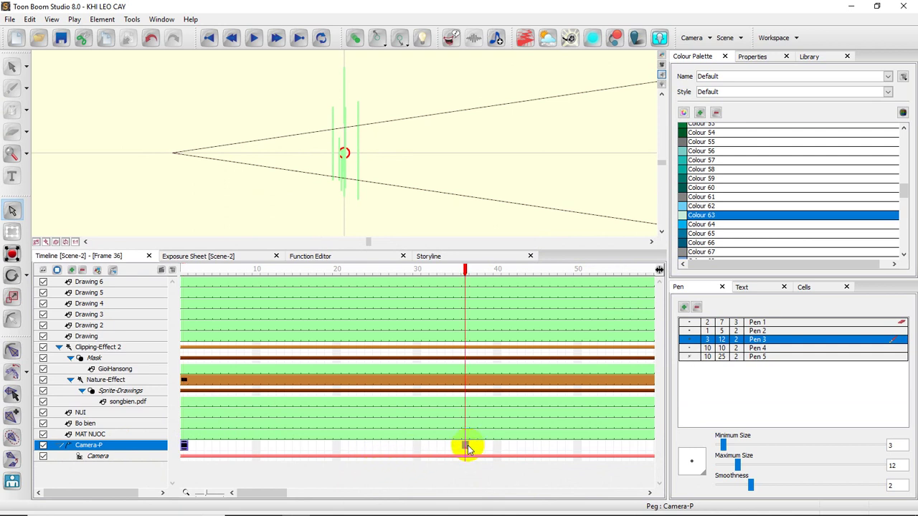
key("F6")
left_click_drag(272, 500, 574, 505)
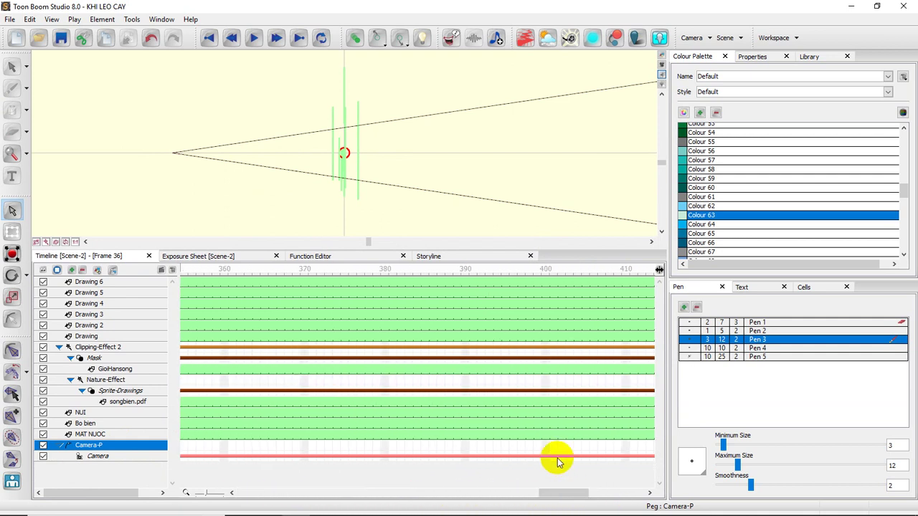
key("F6")
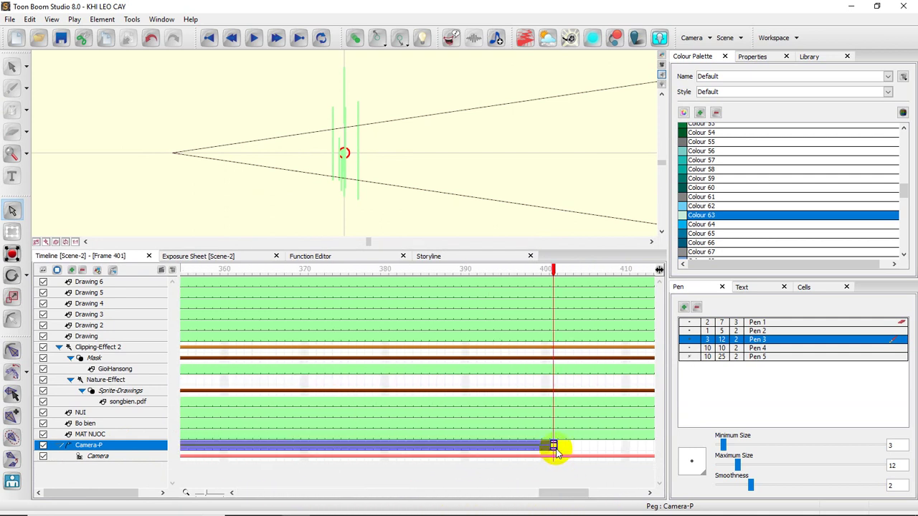
left_click_drag(549, 495, 179, 492)
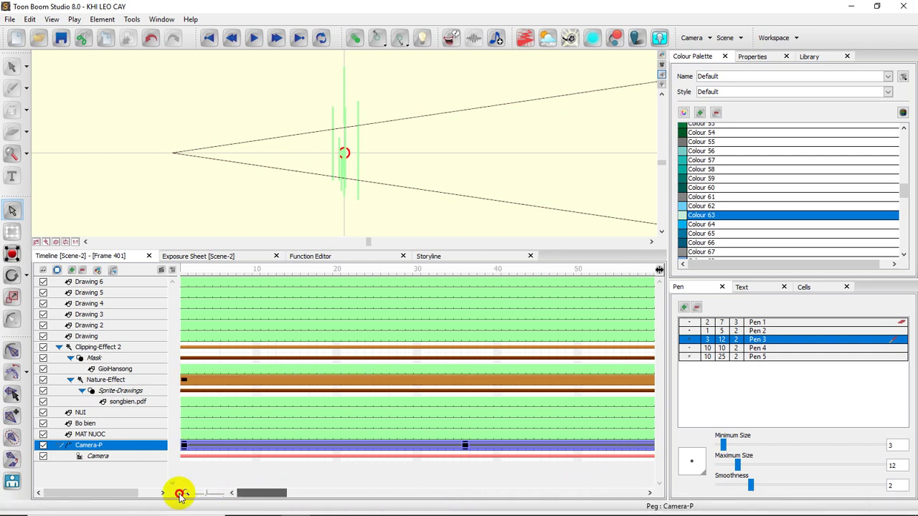
In Camera View, select the Camera-P keyframe at frame 1 and move the camera frame up toward the hills.
left_click(661, 66)
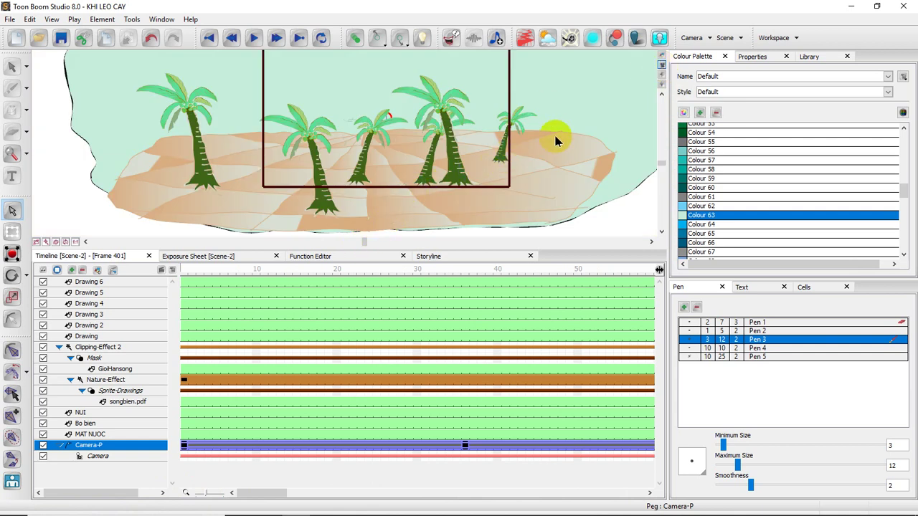
left_click_drag(559, 121, 548, 147)
left_click(291, 446)
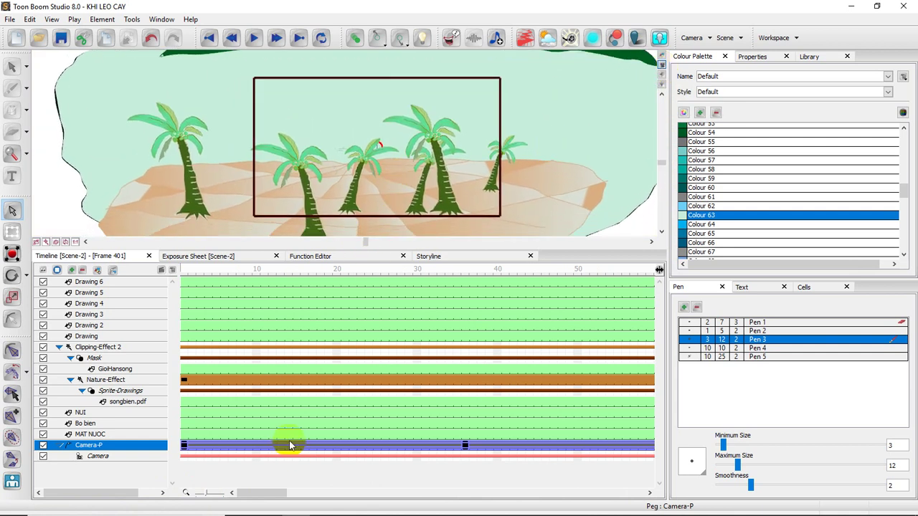
left_click(184, 446)
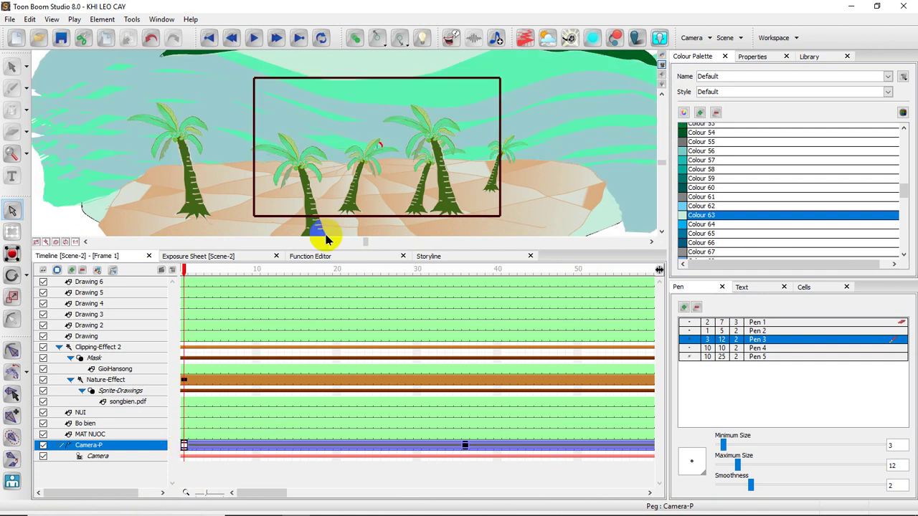
left_click(367, 216)
left_click_drag(365, 215, 366, 175)
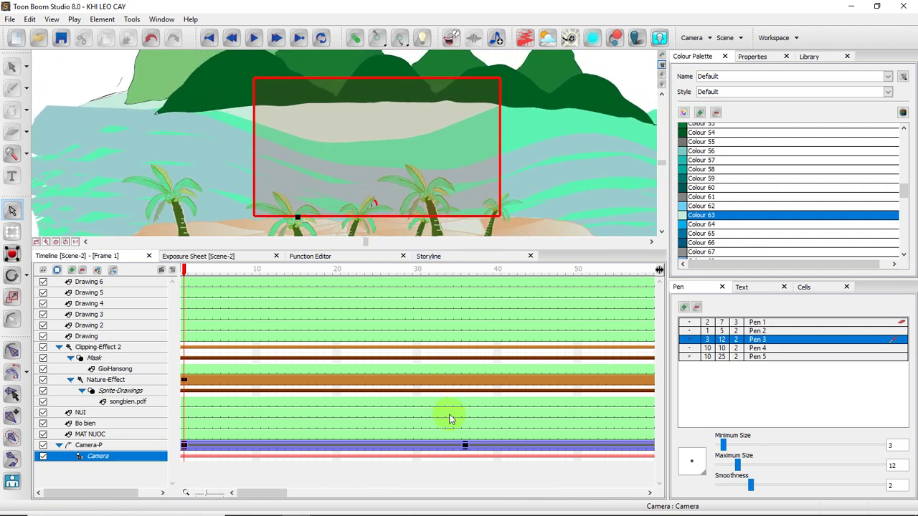
At Camera-P's frame 36 keyframe, shift the camera frame slightly left and enlarge it to take in the hills and palms.
left_click(466, 446)
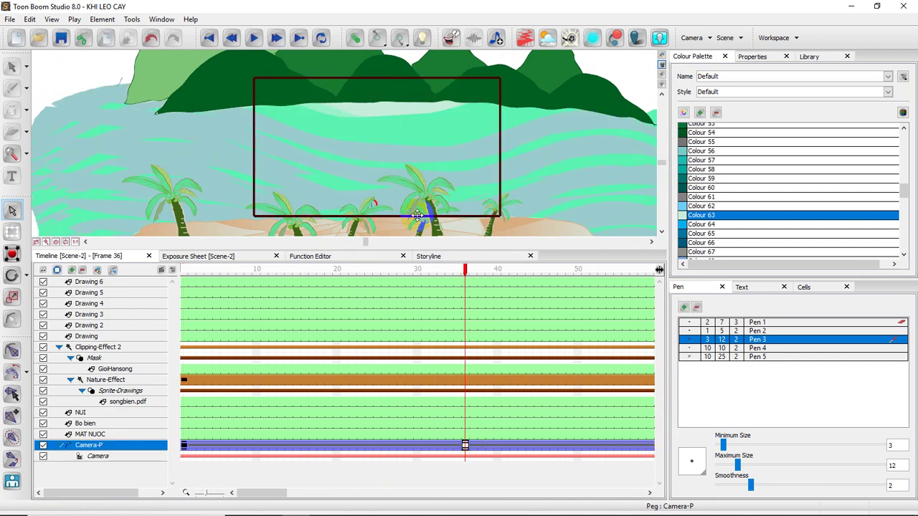
left_click_drag(416, 215, 416, 305)
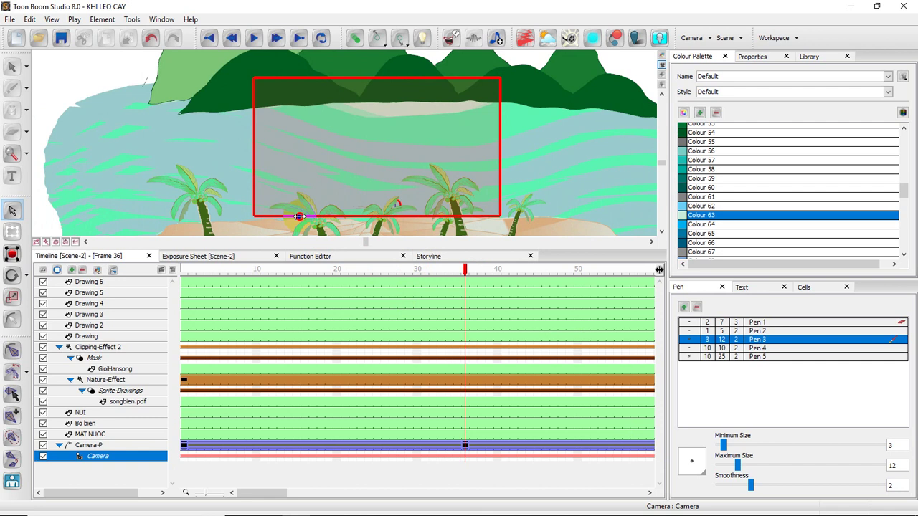
left_click_drag(299, 216, 366, 227)
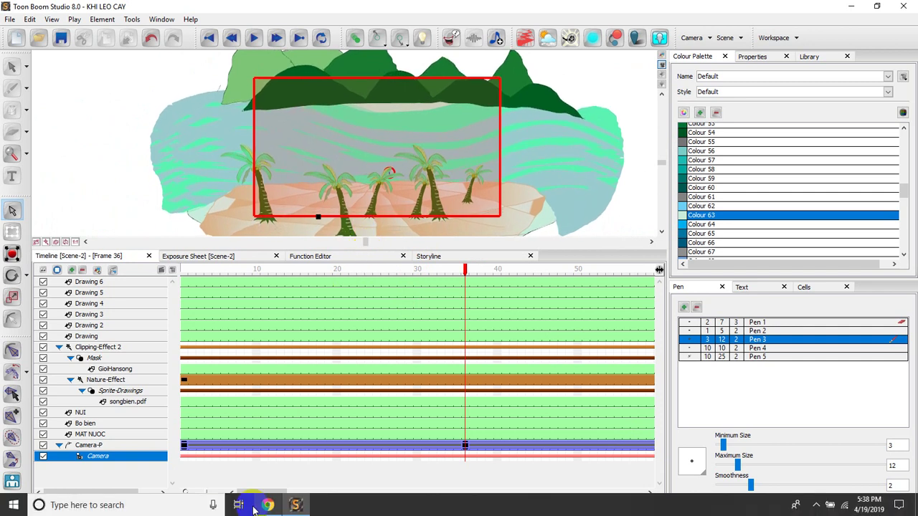
Add a Camera-P keyframe at frame 254 and move the camera frame slightly right and down.
left_click_drag(257, 493, 446, 497)
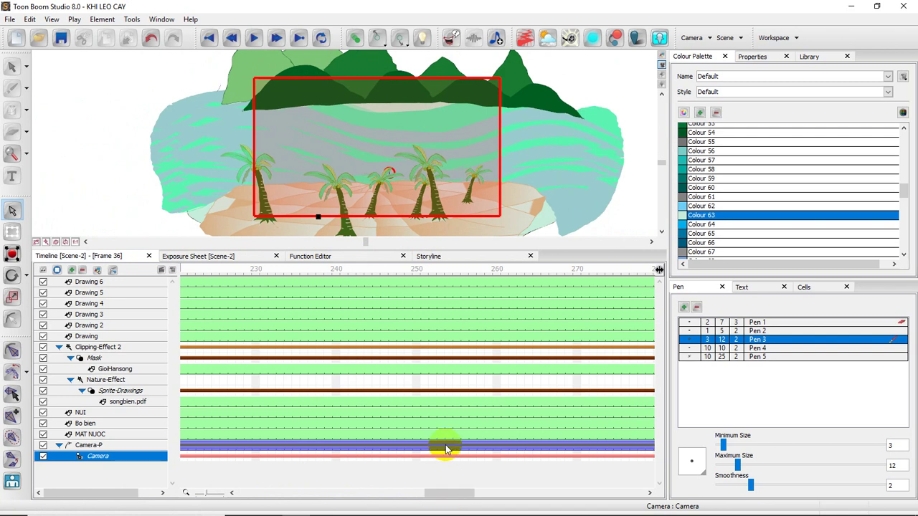
left_click(446, 445)
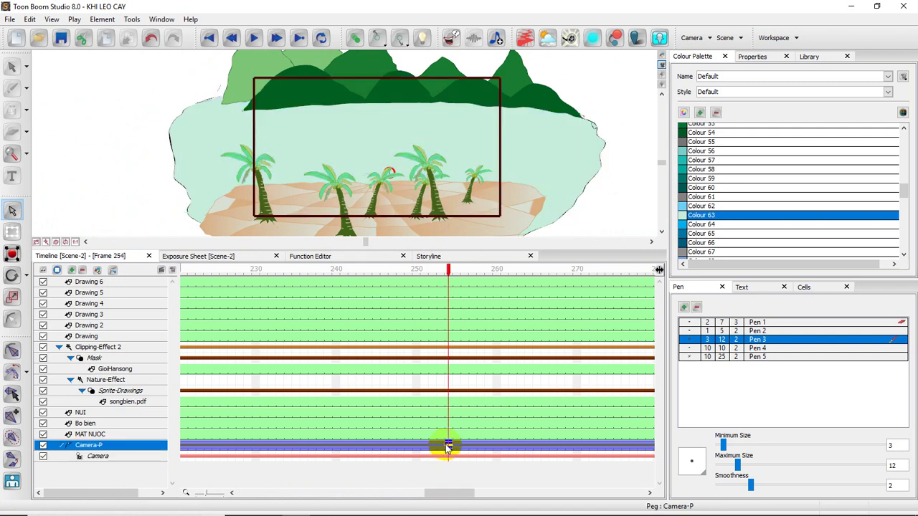
left_click(396, 216)
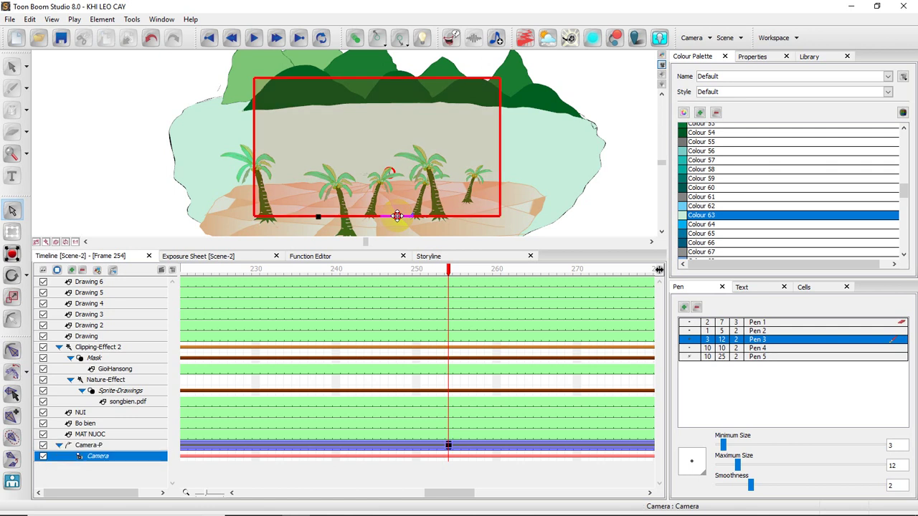
left_click_drag(397, 216, 463, 319)
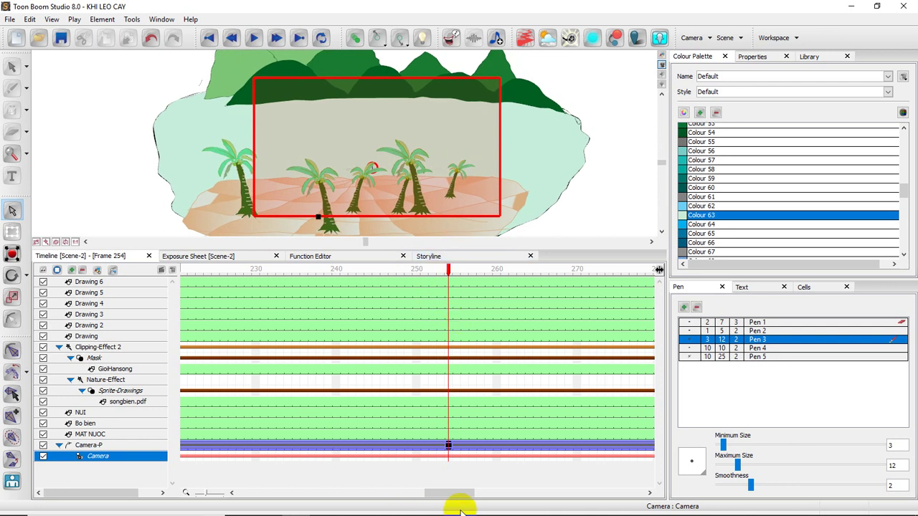
At Camera-P's frame 401 keyframe, shrink the camera frame so it closes in on the middle palms.
left_click_drag(466, 496, 582, 496)
left_click(516, 447)
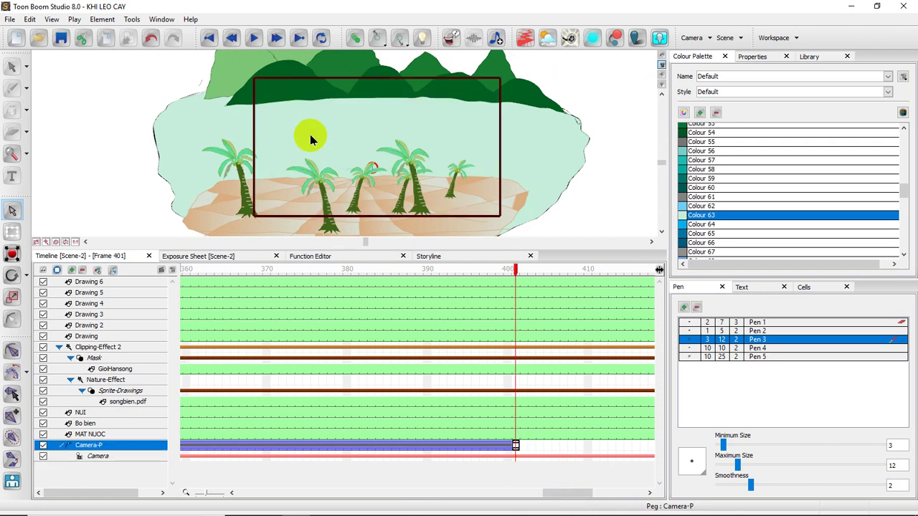
left_click(439, 216)
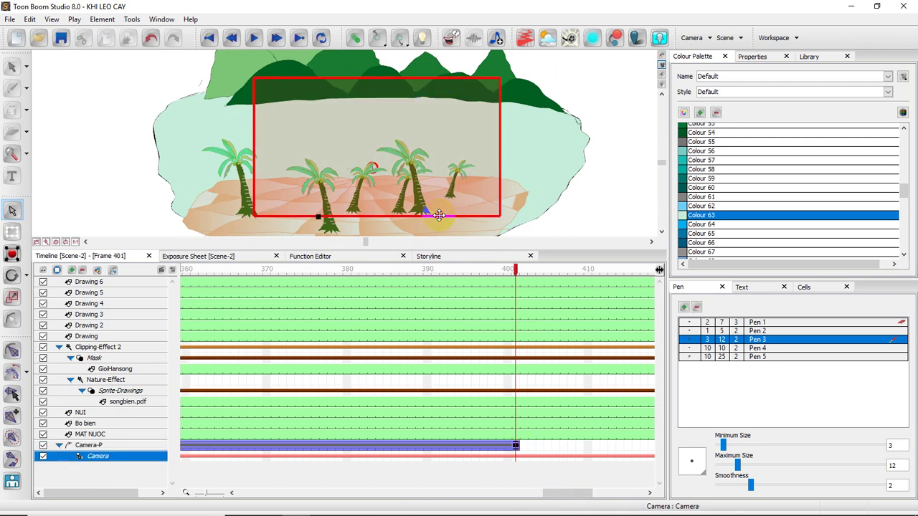
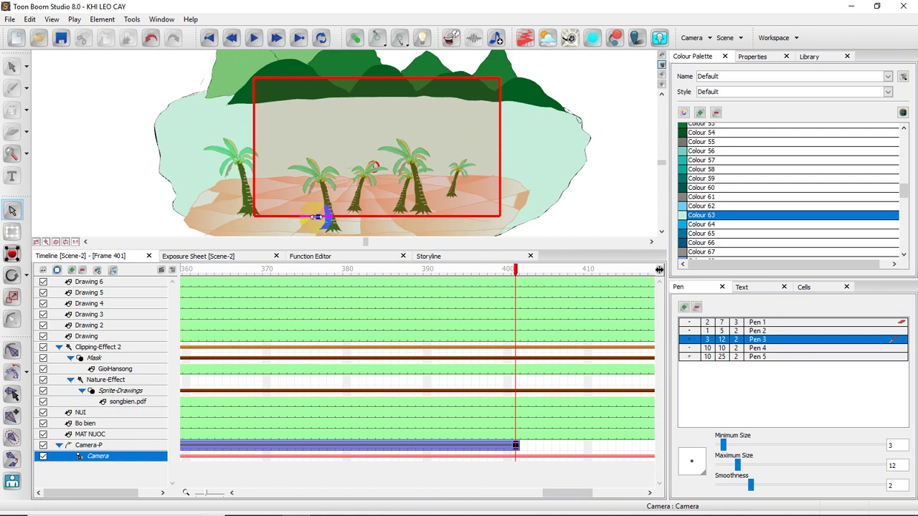
left_click_drag(316, 217, 467, 395)
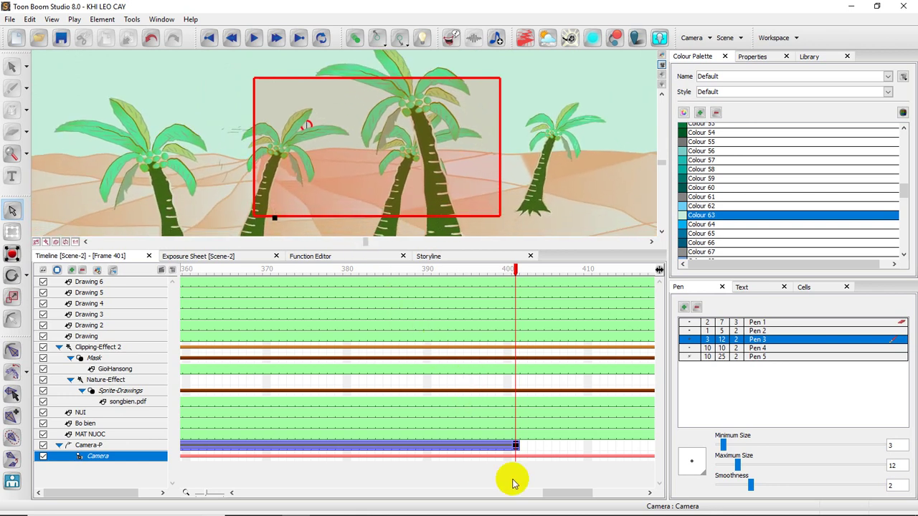
Add a Camera-P keyframe at frame 478 and move the camera frame left onto the foreground palm.
left_click_drag(566, 496, 616, 493)
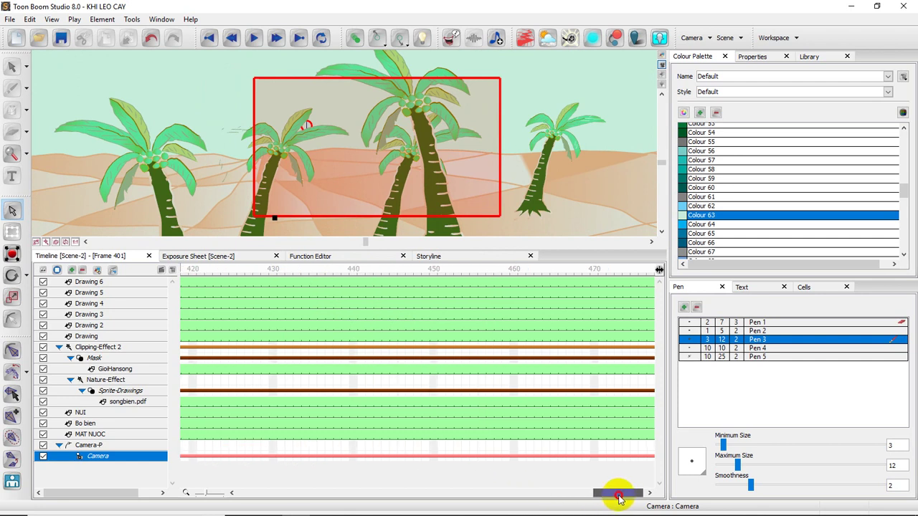
left_click(643, 446)
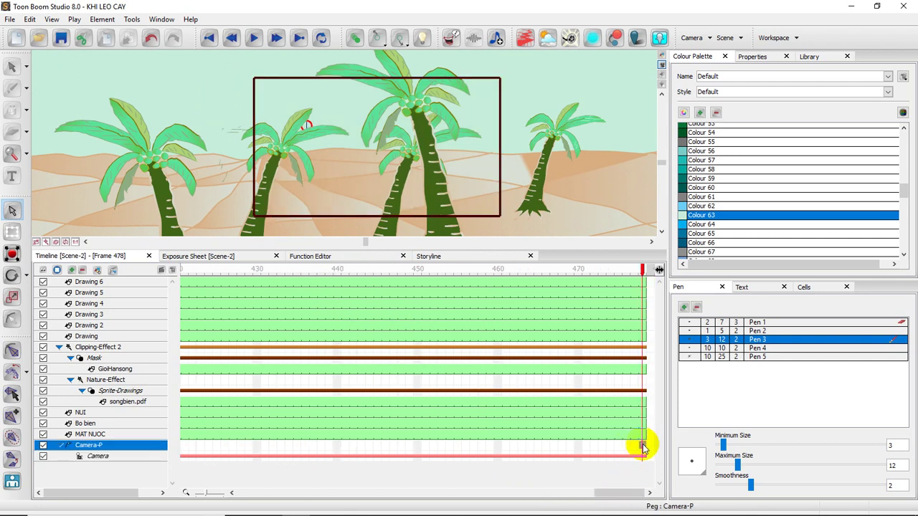
key("F6")
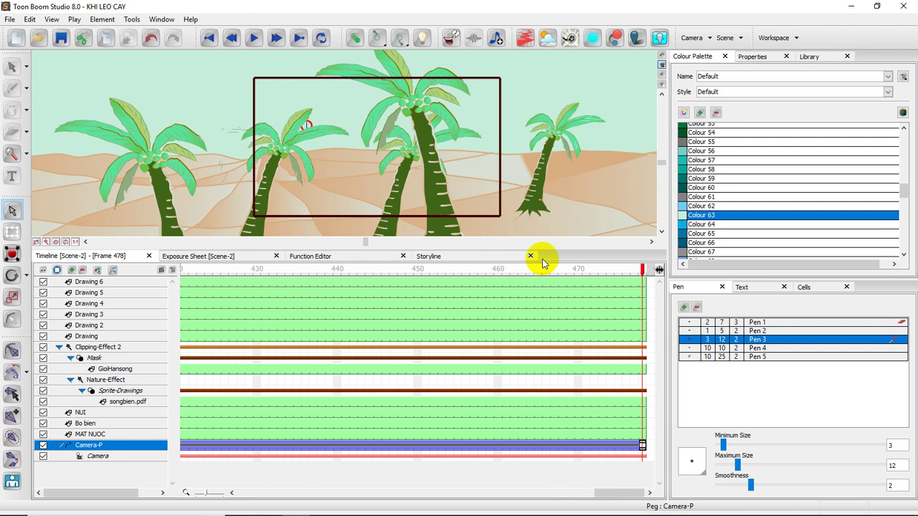
left_click_drag(467, 215, 61, 365)
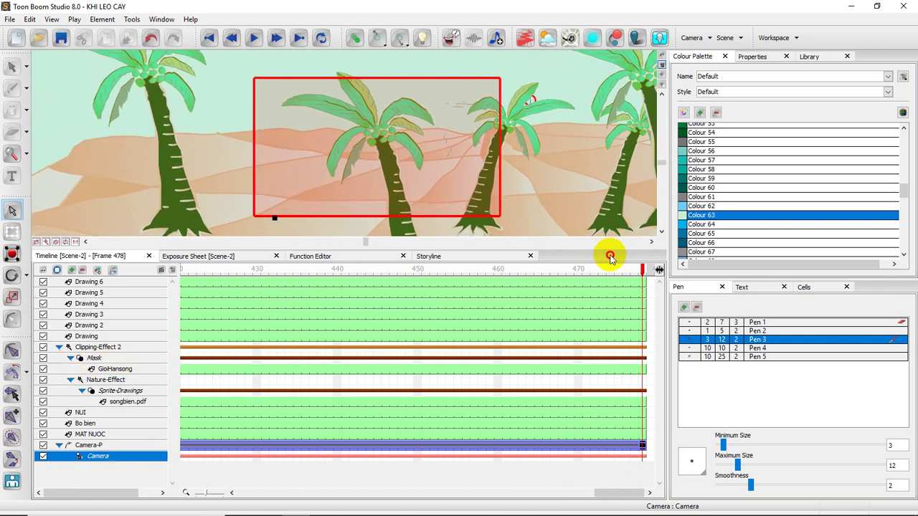
Enlarge the scene view to show the whole island and play the scene from frame 1.
left_click_drag(610, 257, 603, 365)
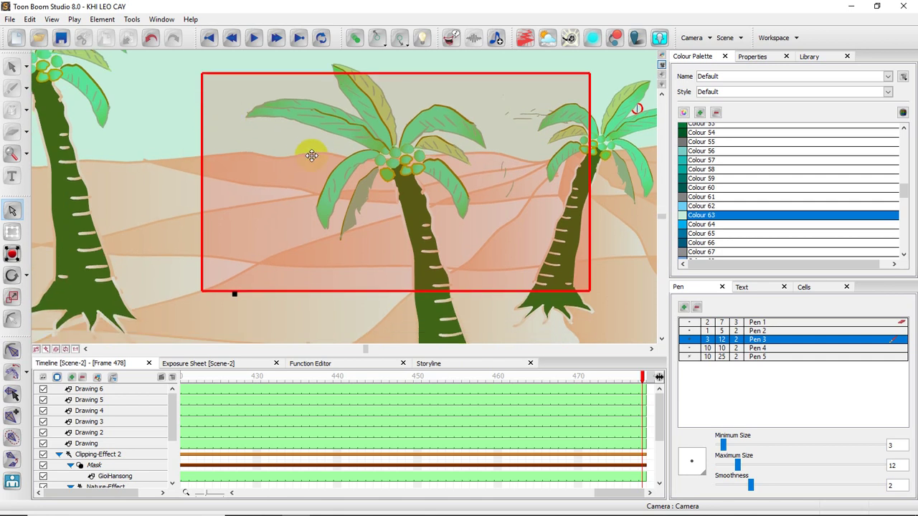
scroll(370, 154, "down", 5)
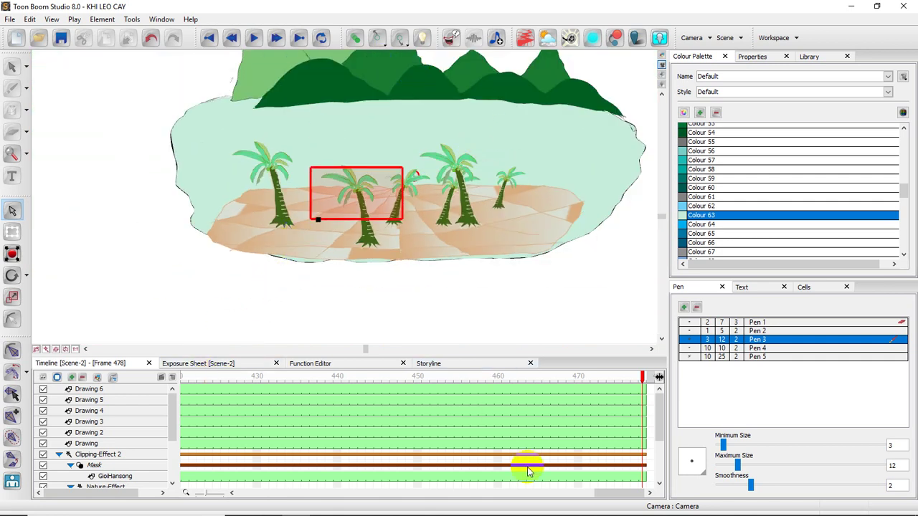
mouse_move(572, 507)
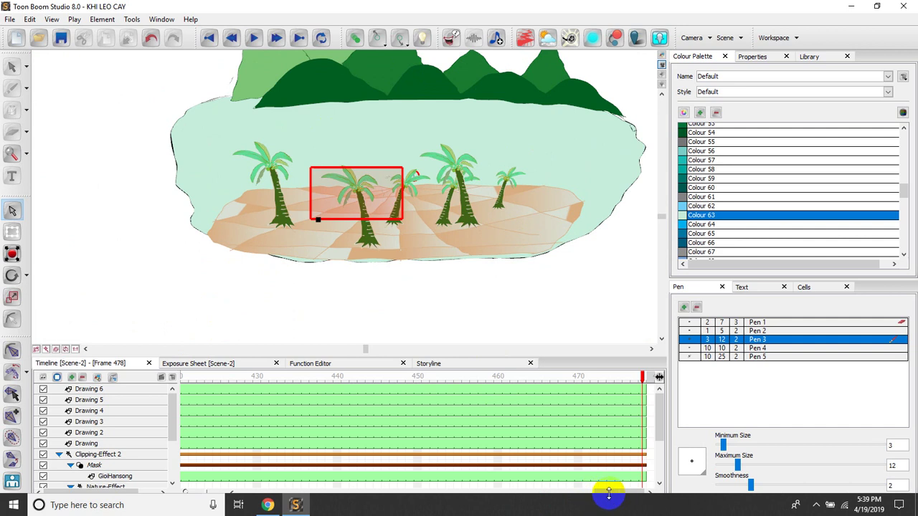
left_click_drag(590, 493, 240, 493)
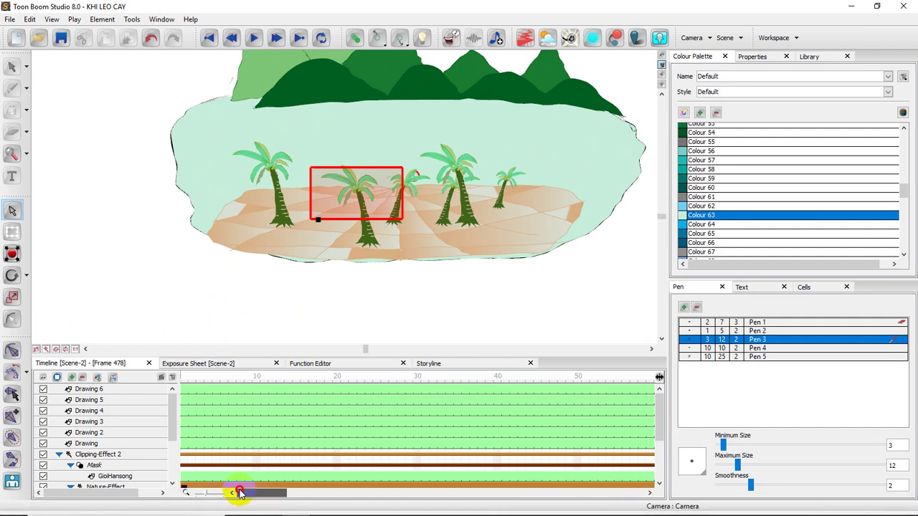
left_click(183, 378)
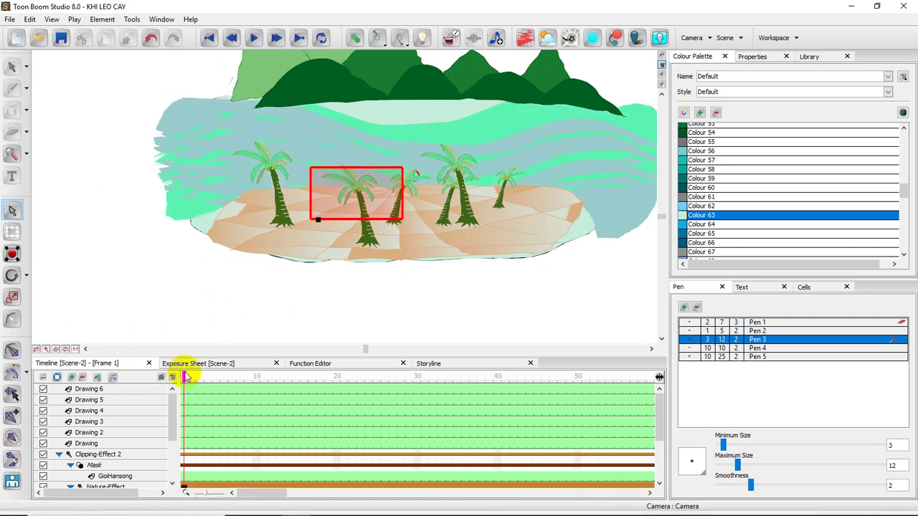
left_click(253, 39)
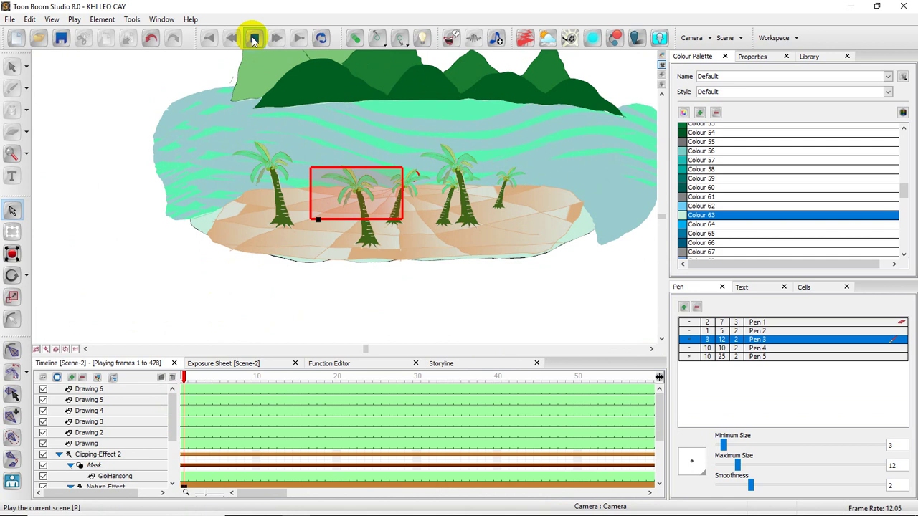
Collapse Clipping-Effect 2, enlarge the timeline to show Camera-P, and replay the scene with the peg selected.
left_click(59, 455)
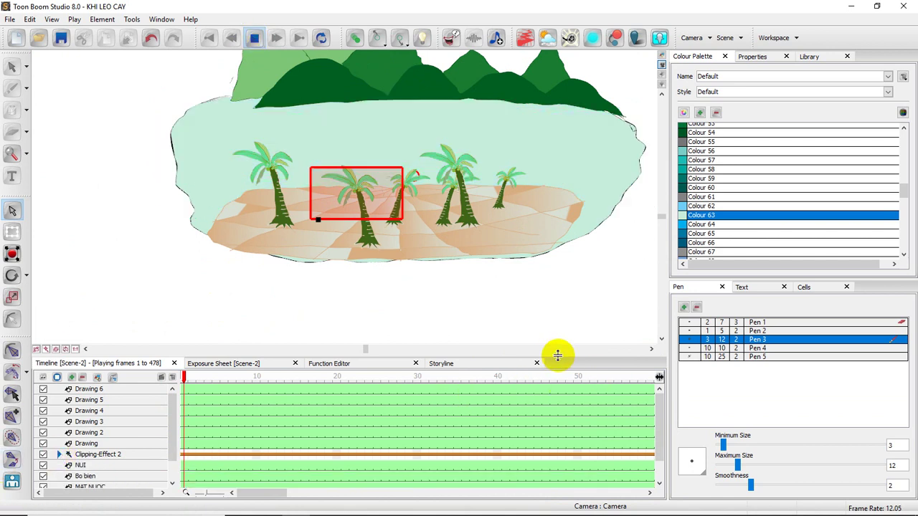
left_click_drag(558, 351, 561, 308)
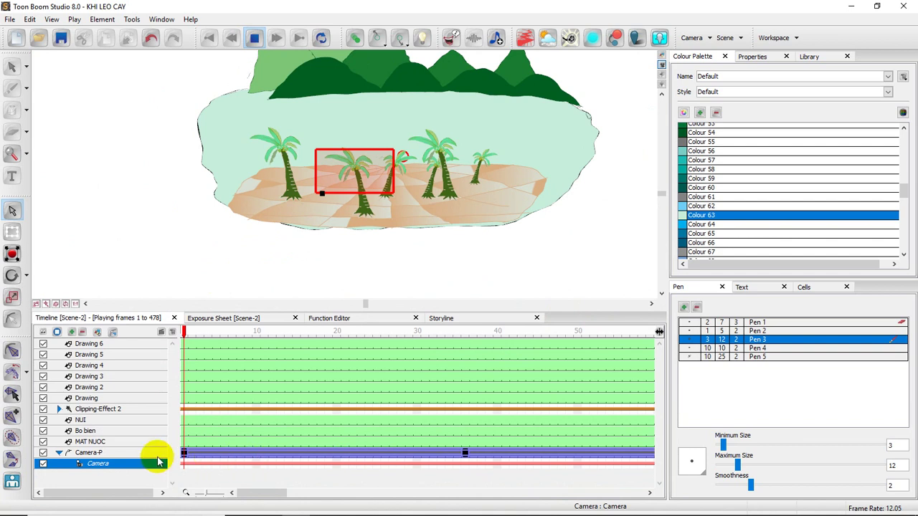
left_click(91, 453)
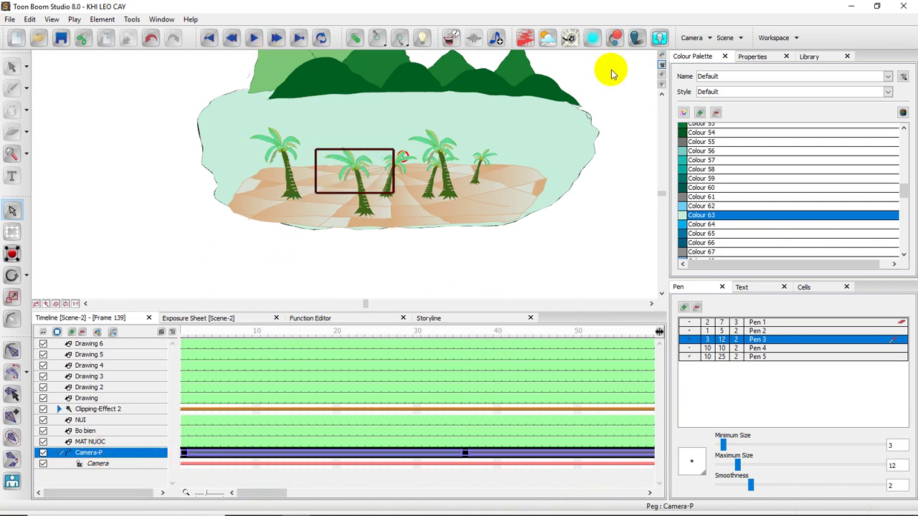
left_click(252, 40)
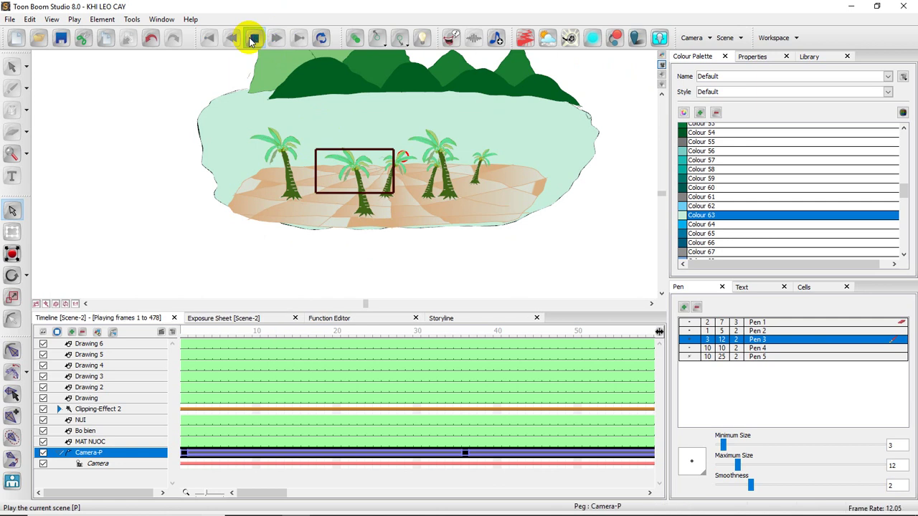
Stop playback and compare the camera position at Camera-P's keyframes on frames 1 and 36.
left_click(186, 453)
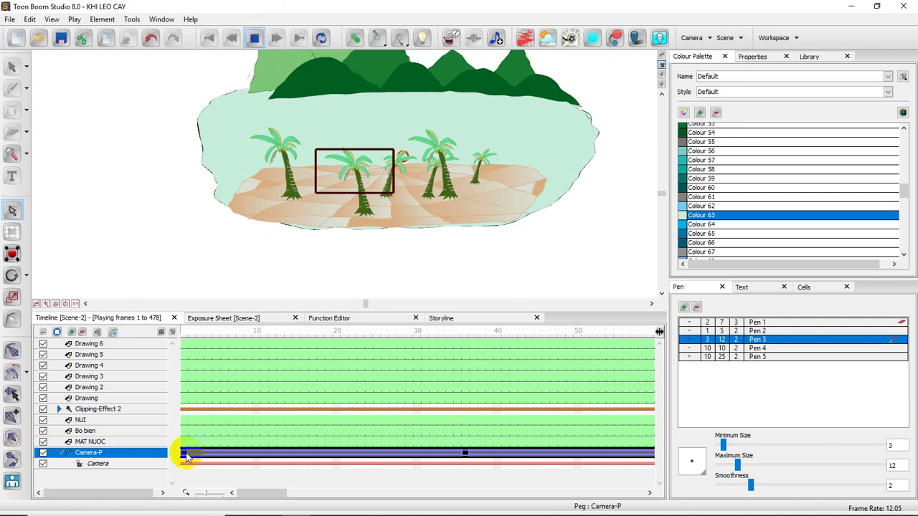
left_click(185, 456)
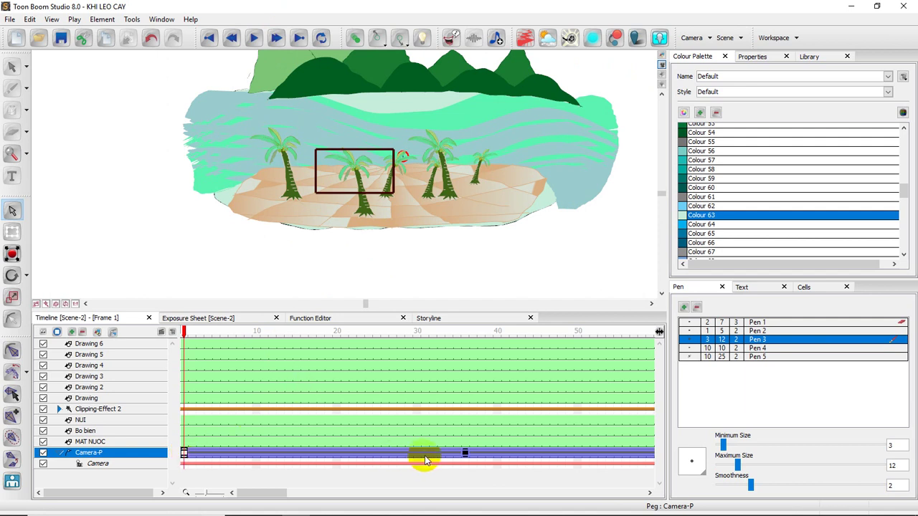
left_click(464, 454)
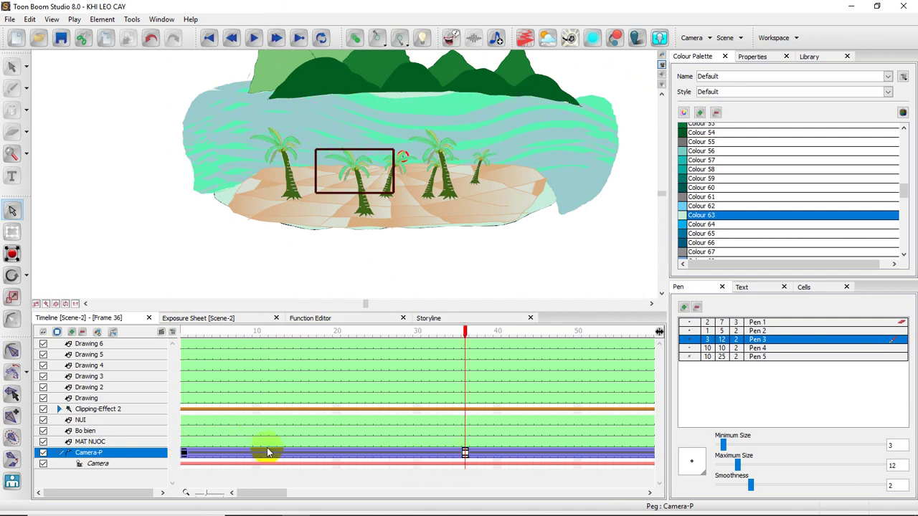
left_click(465, 464)
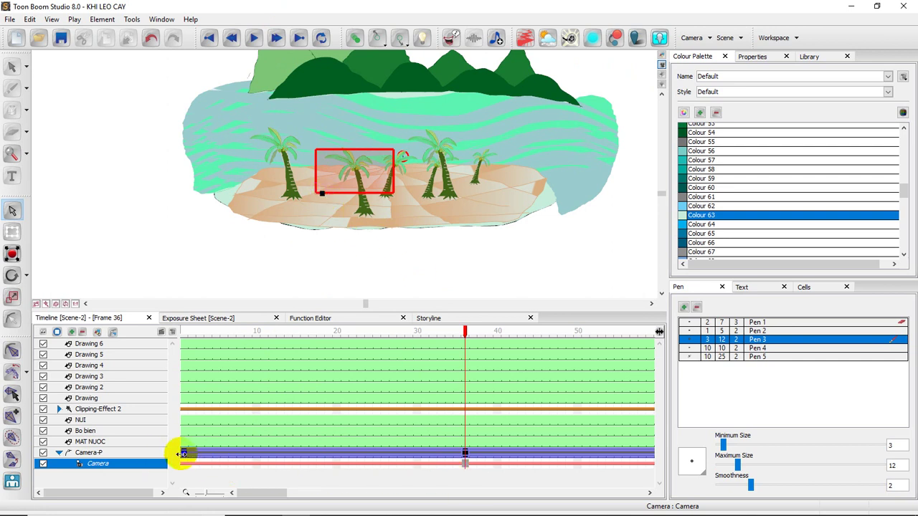
left_click(184, 454)
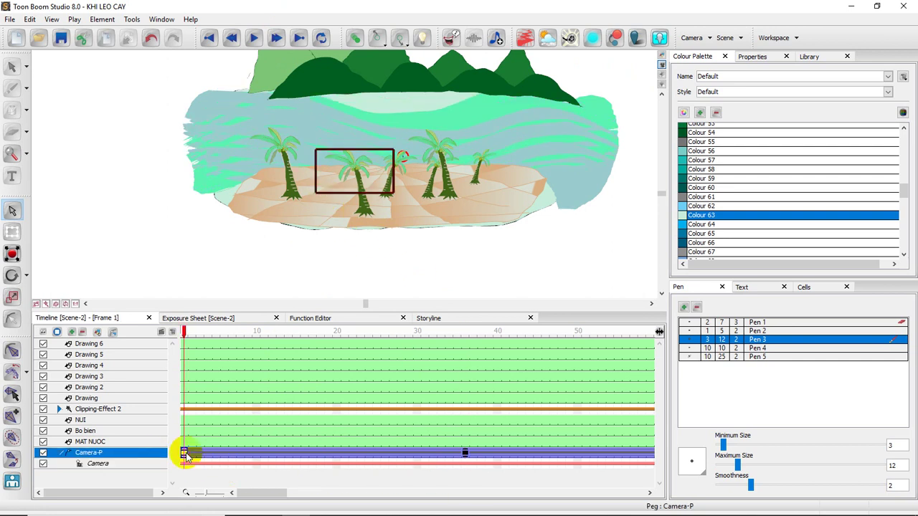
left_click(464, 456)
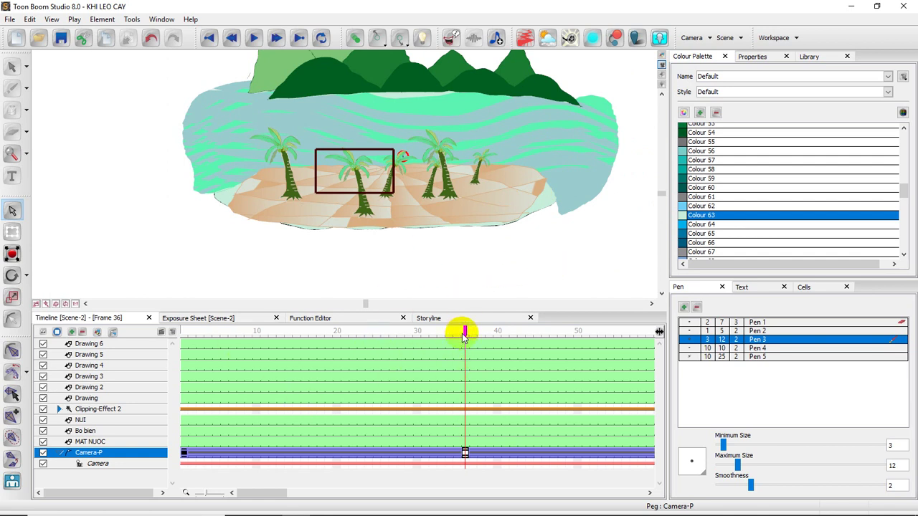
Return the playhead to frame 1 and add a new Sound element above Drawing 6.
left_click_drag(465, 336, 431, 343)
left_click(185, 342)
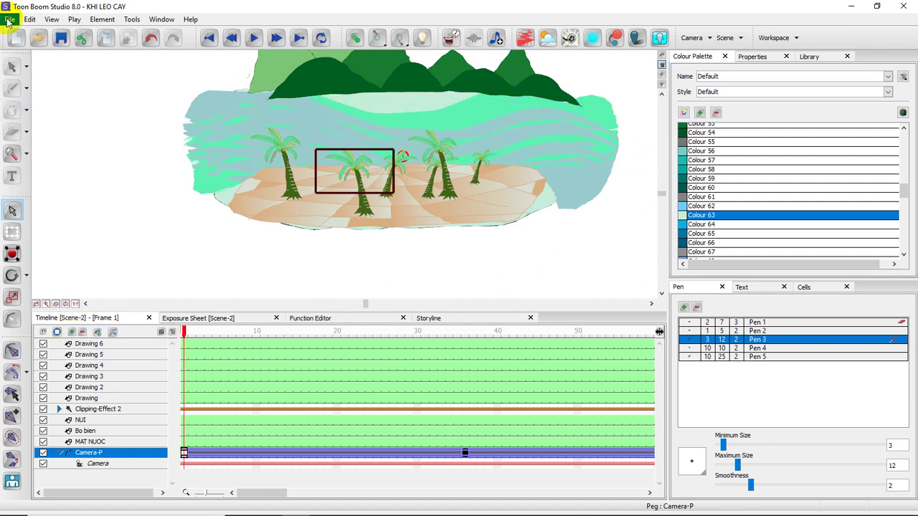
left_click(8, 19)
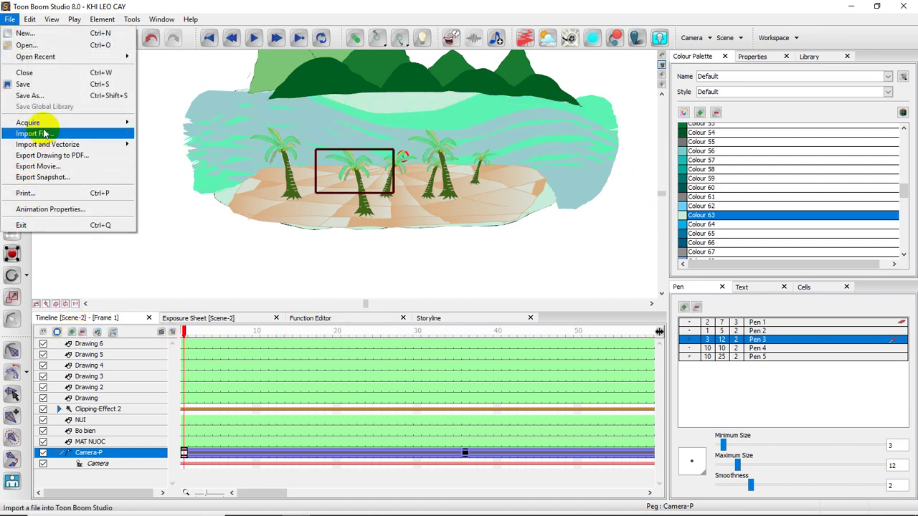
mouse_move(108, 144)
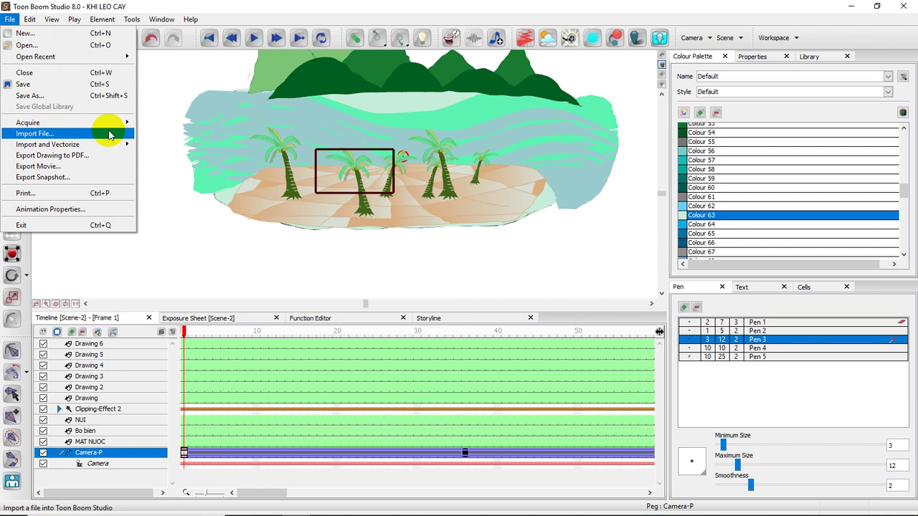
left_click(184, 344)
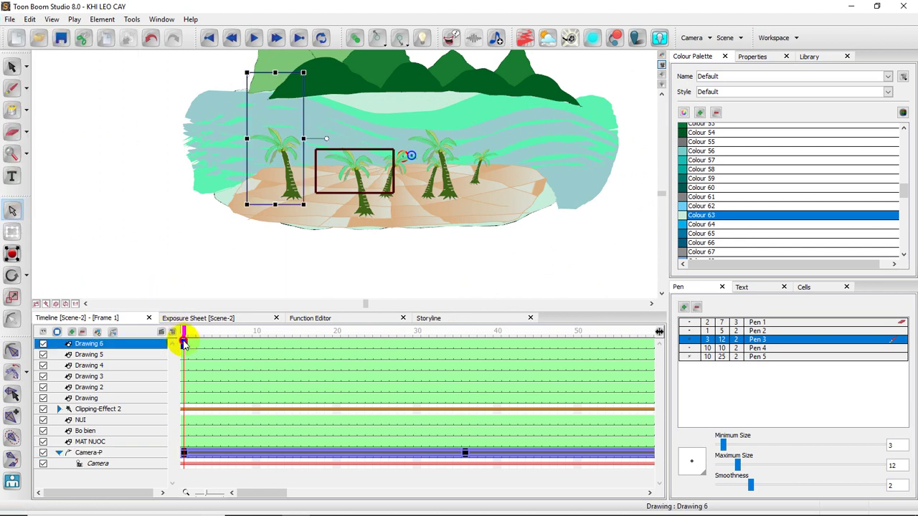
left_click(72, 334)
left_click(526, 239)
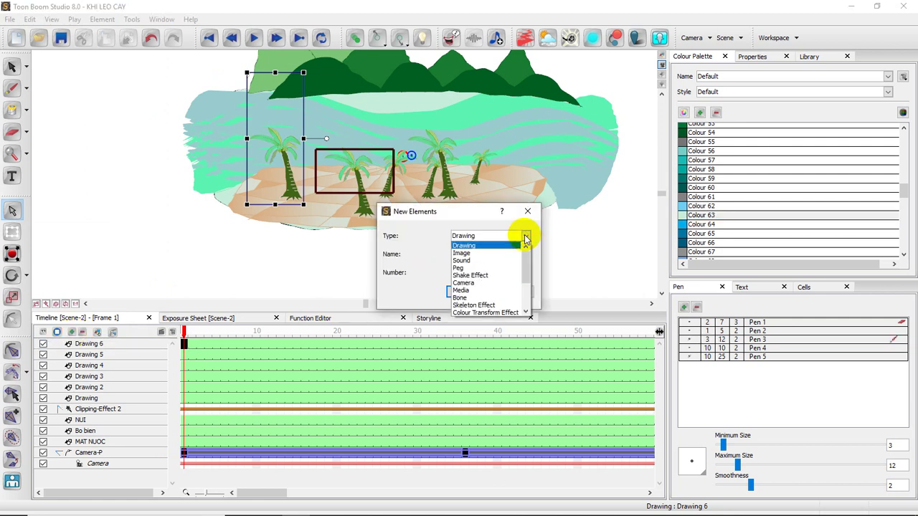
left_click(472, 261)
left_click(467, 293)
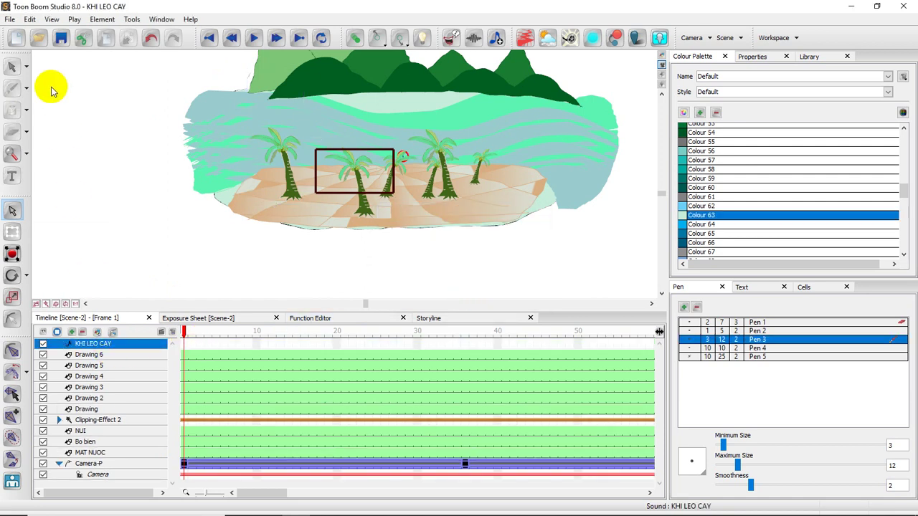
Import the uwater2 sound file from the Downloads folder.
left_click(11, 19)
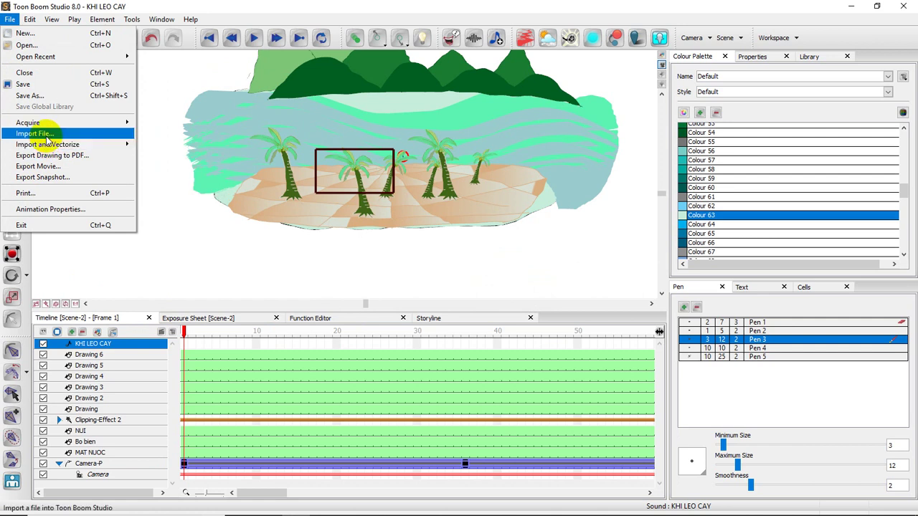
left_click(45, 136)
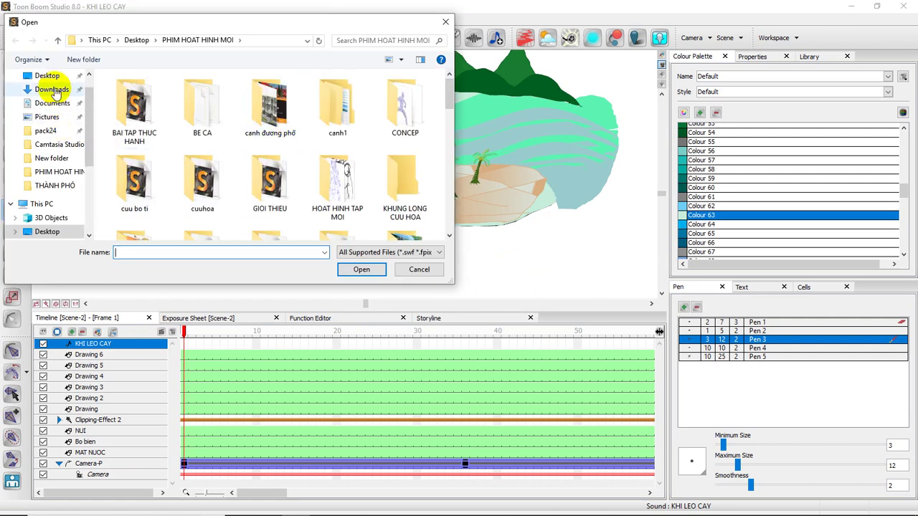
left_click(50, 89)
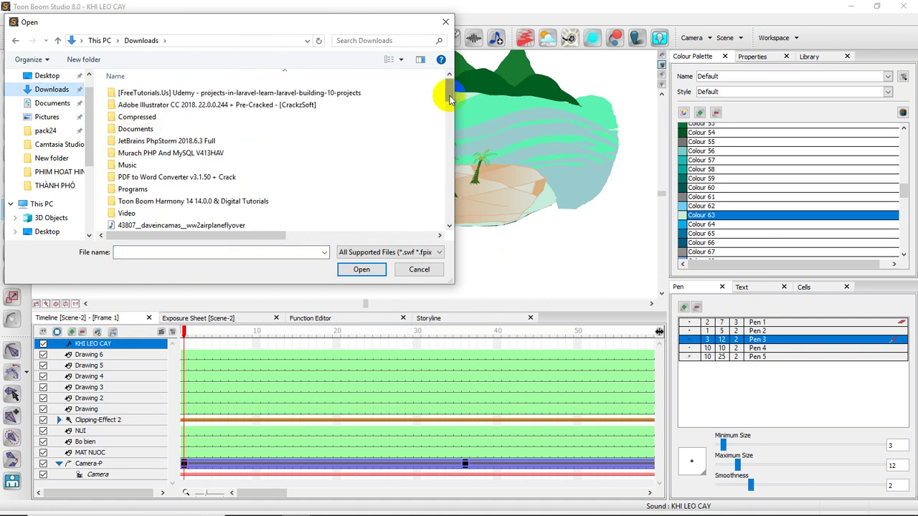
left_click_drag(448, 98, 448, 218)
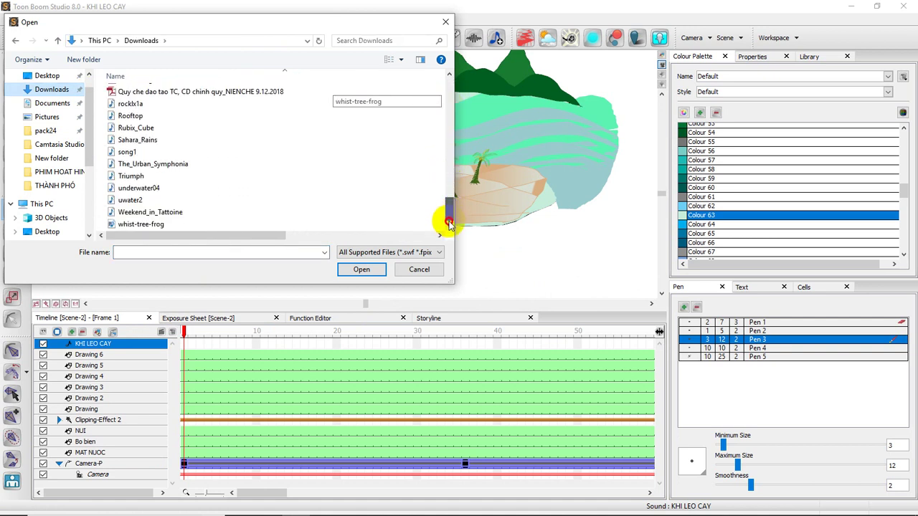
left_click(130, 201)
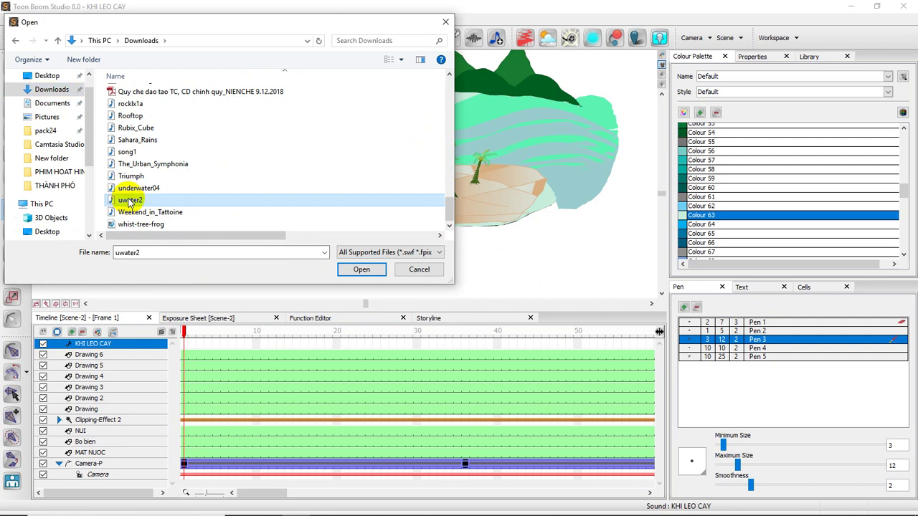
double_click(130, 201)
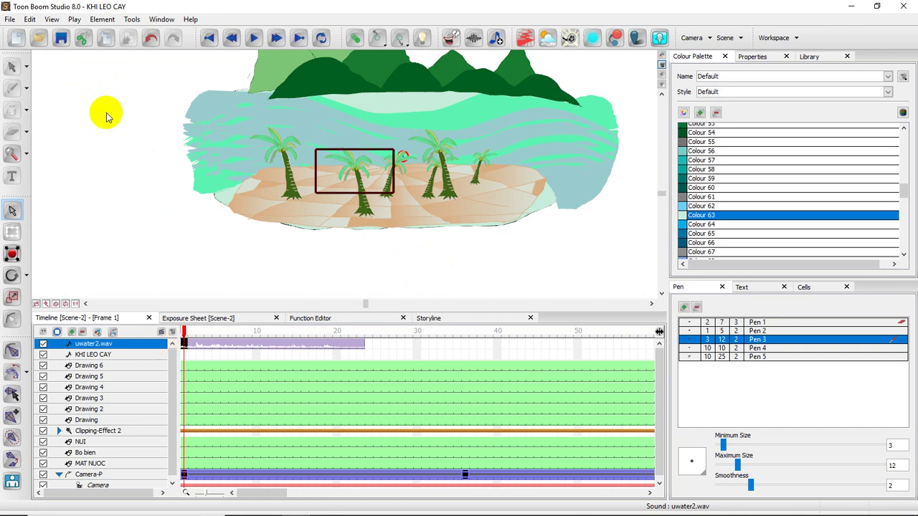
Look through the sound files in Downloads and import underwater04.
left_click(11, 22)
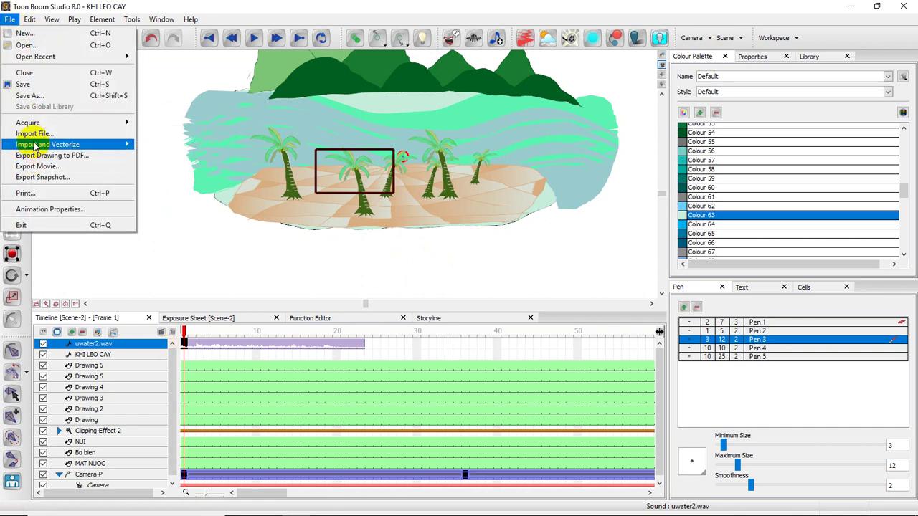
left_click(38, 139)
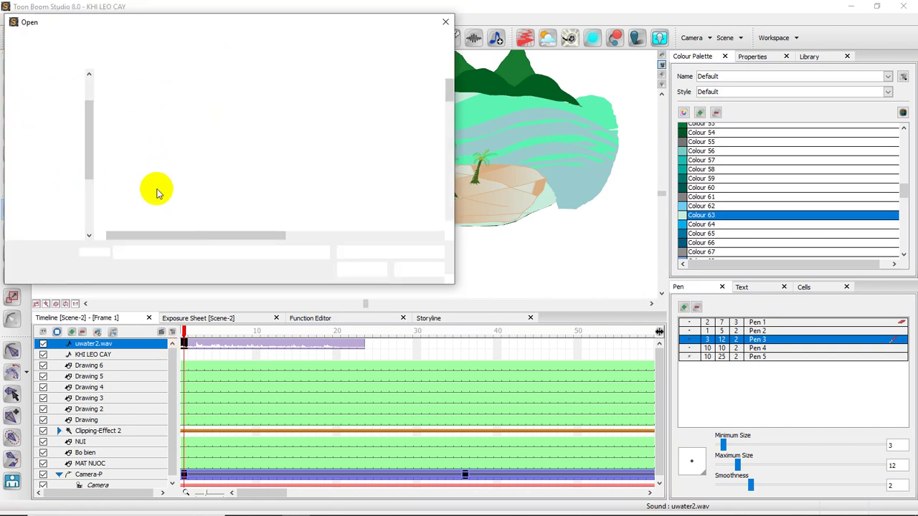
left_click_drag(447, 89, 444, 217)
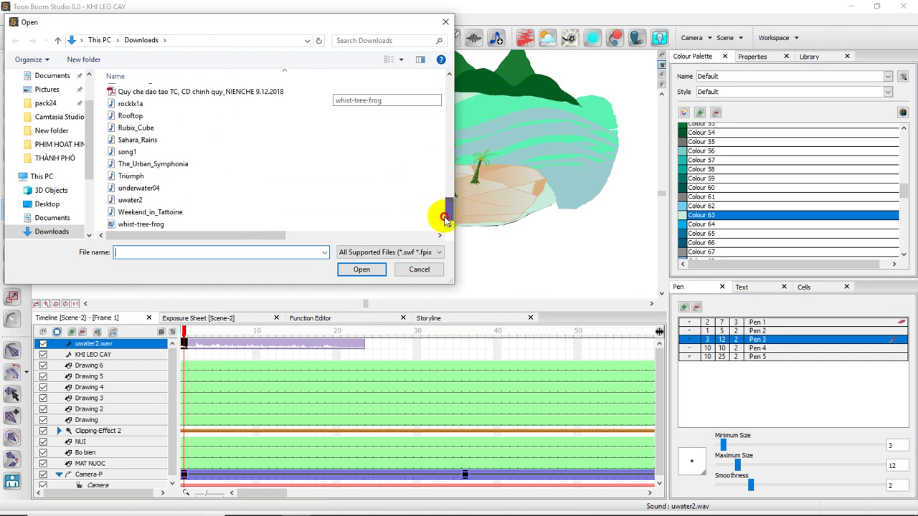
left_click(131, 200)
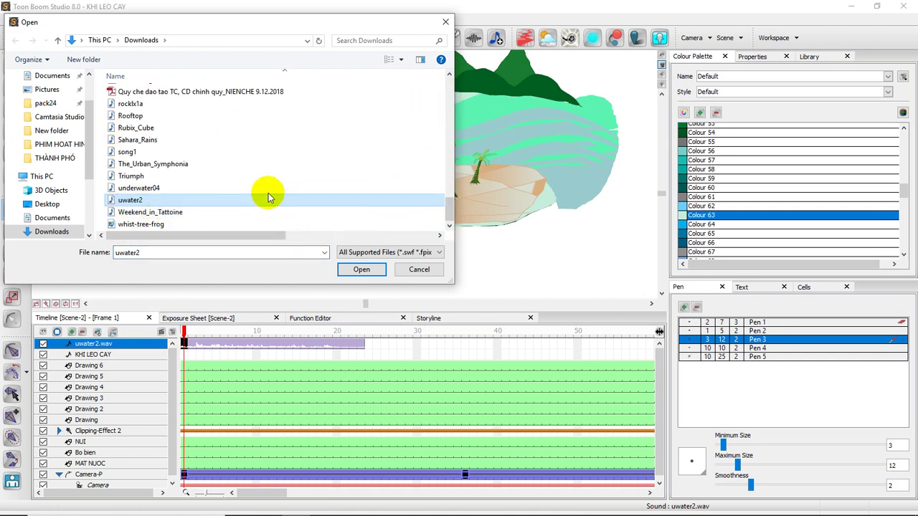
scroll(230, 178, "up", 1)
scroll(231, 179, "up", 20)
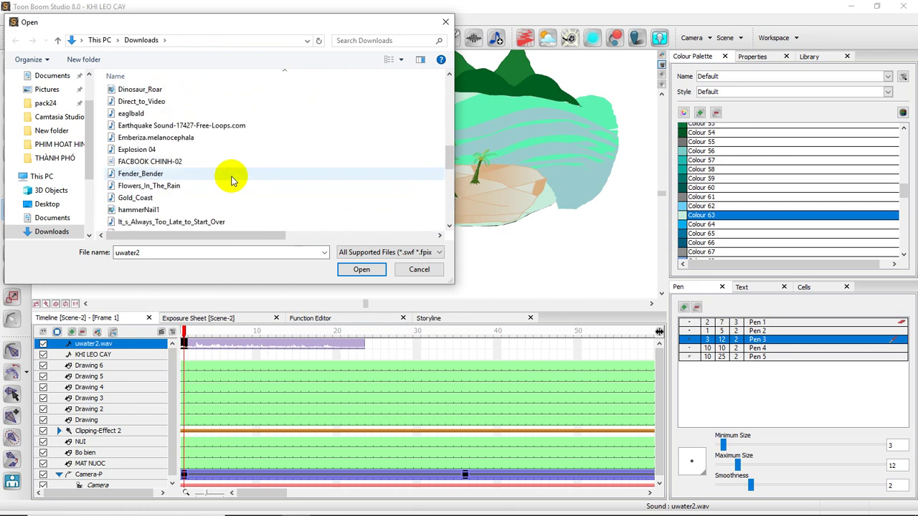
scroll(231, 180, "up", 2)
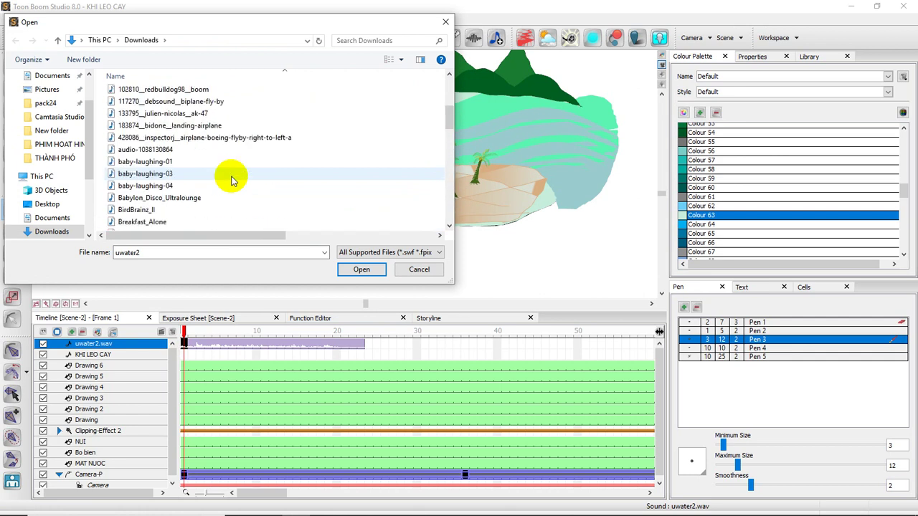
scroll(231, 179, "up", 5)
scroll(230, 180, "down", 10)
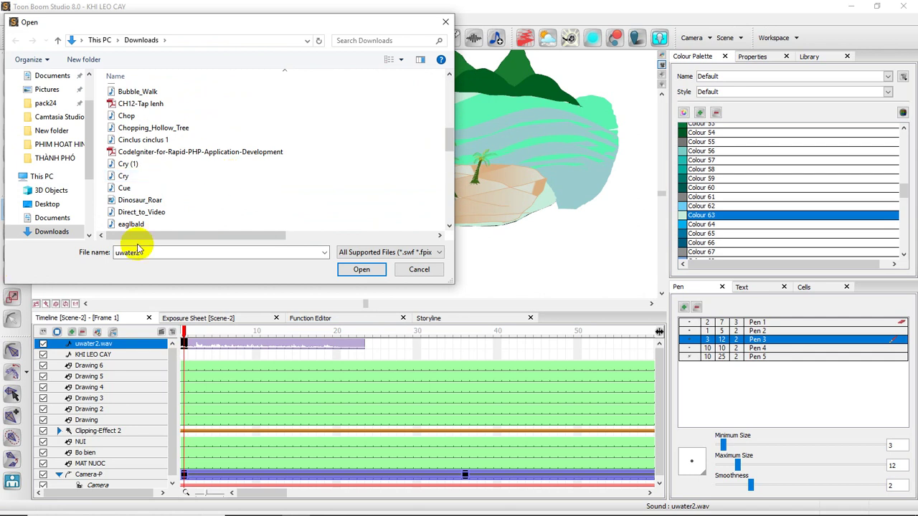
scroll(242, 172, "down", 6)
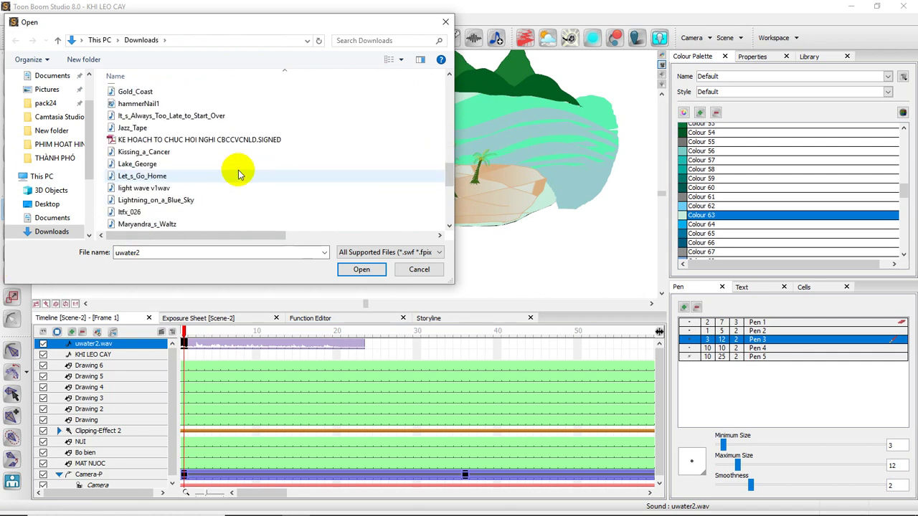
scroll(238, 174, "down", 1)
scroll(239, 174, "down", 5)
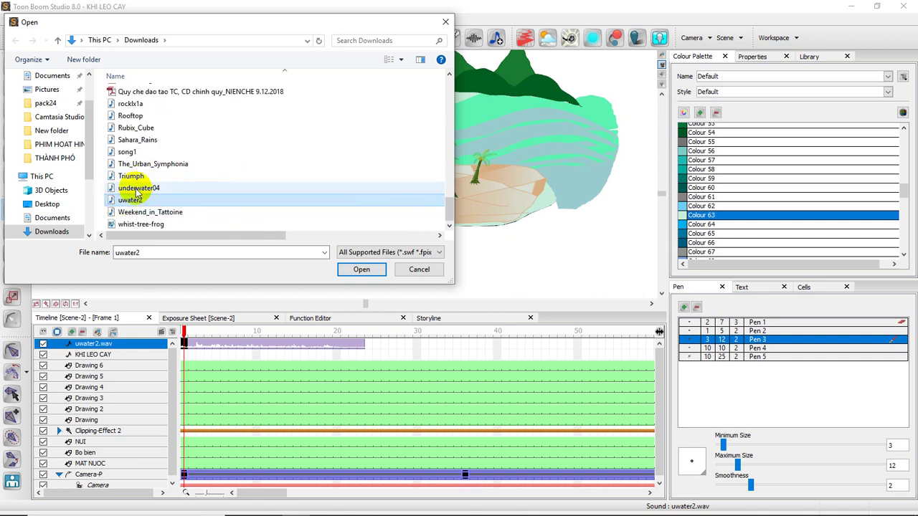
left_click(138, 189)
left_click(360, 269)
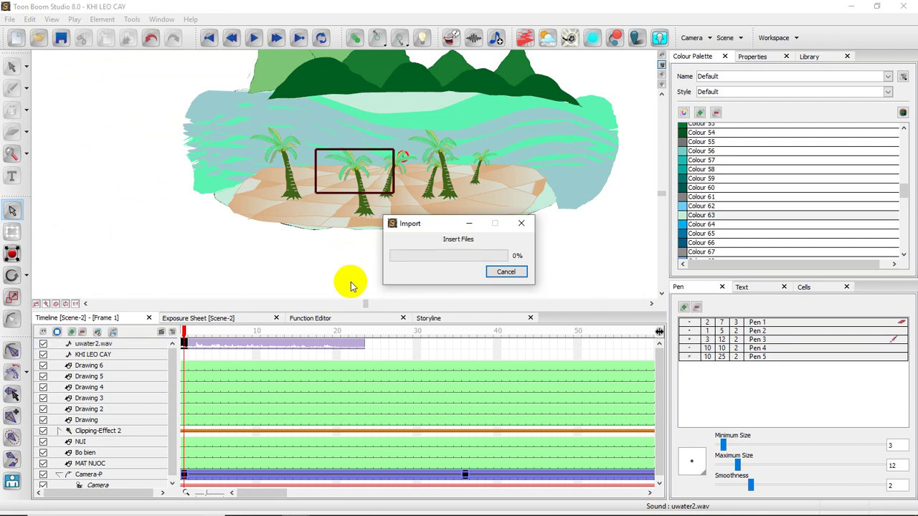
Try to move only the first frame of underwater04.wav to frame 24, and undo the move.
left_click(187, 344)
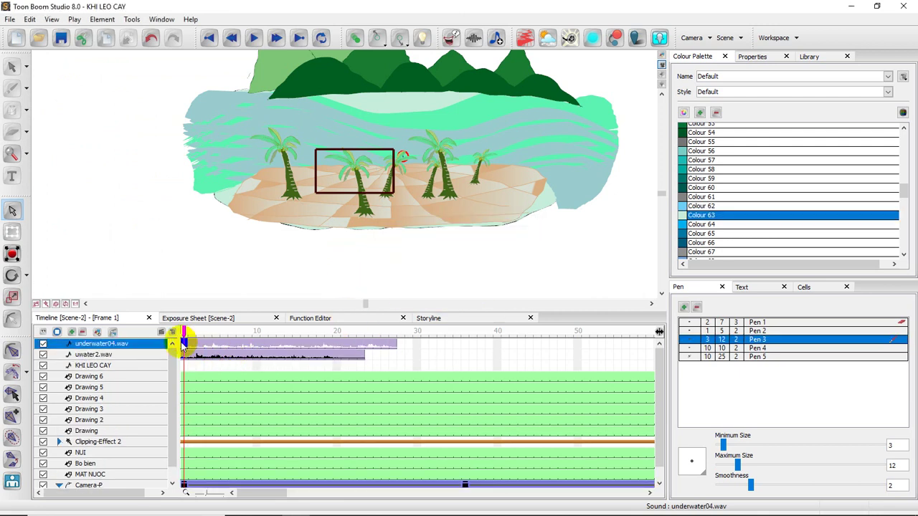
left_click(338, 344)
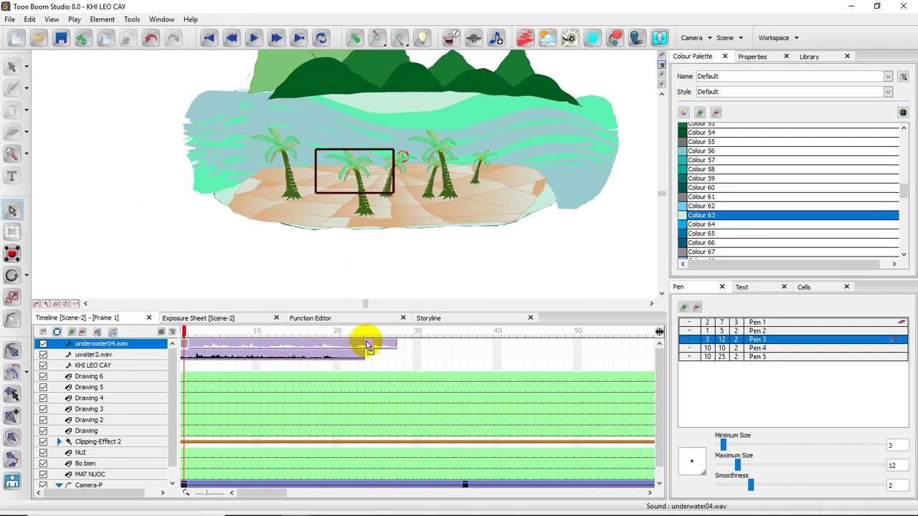
left_click(368, 345)
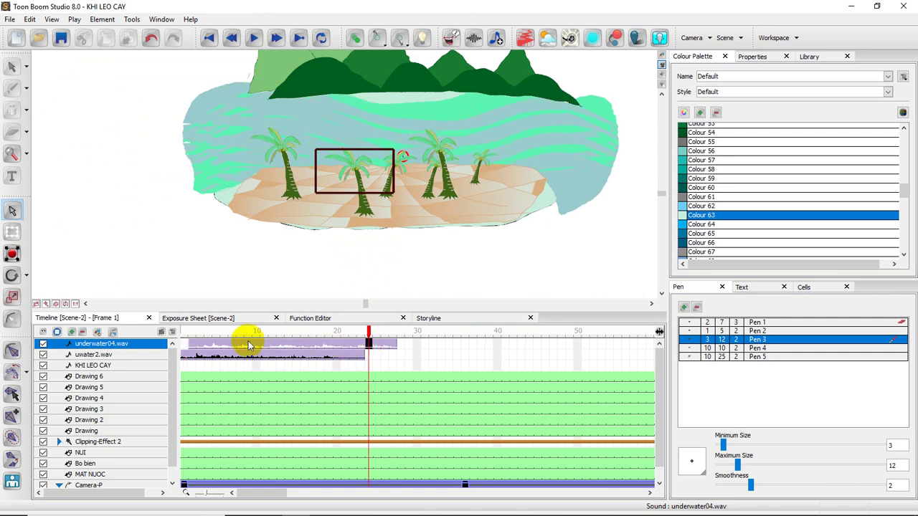
key("ctrl+z")
Select all frames of underwater04.wav and move the clip to start at frame 24, directly after uwater2.wav ends.
left_click(394, 344, "shift")
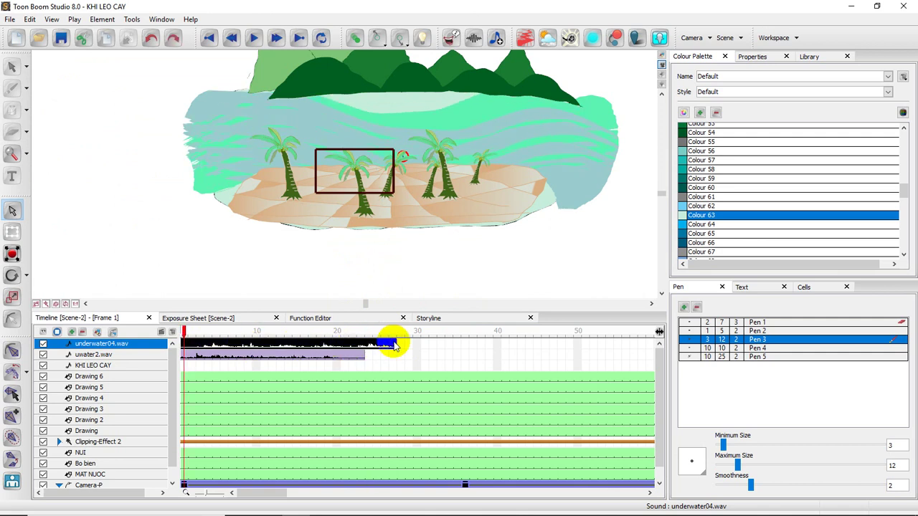
left_click_drag(214, 345, 388, 365)
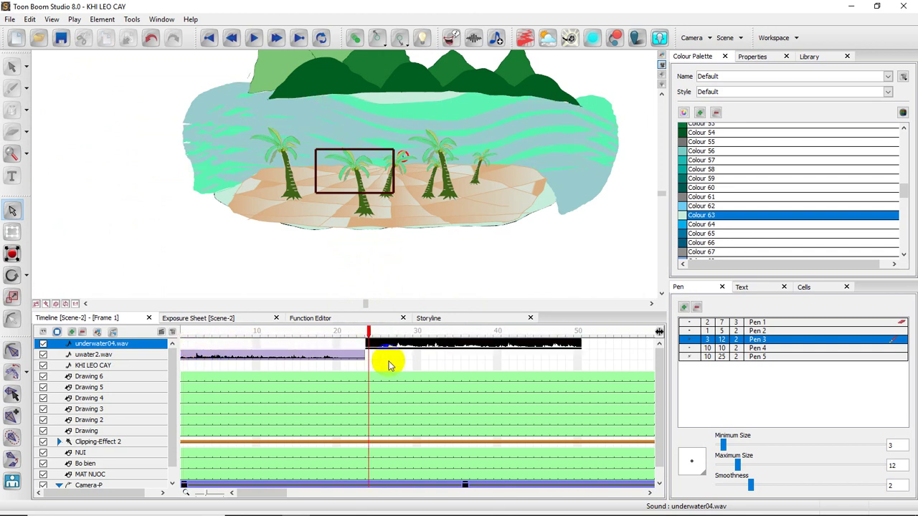
Open the file import and look through the sound files in Downloads for another water sound.
left_click(9, 19)
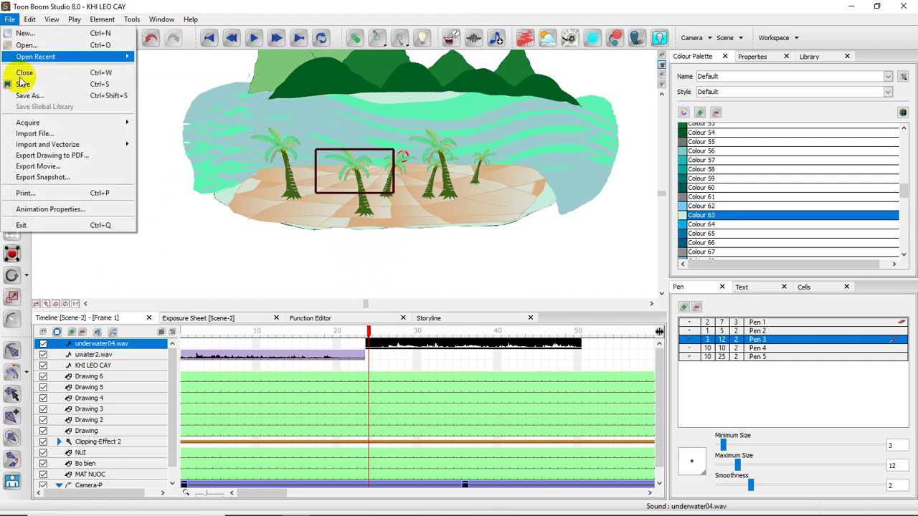
left_click(29, 135)
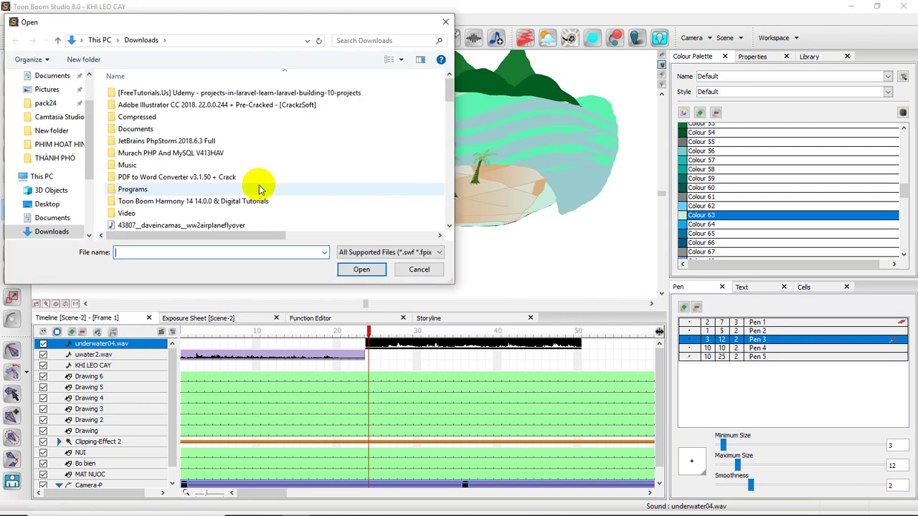
scroll(176, 182, "down", 6)
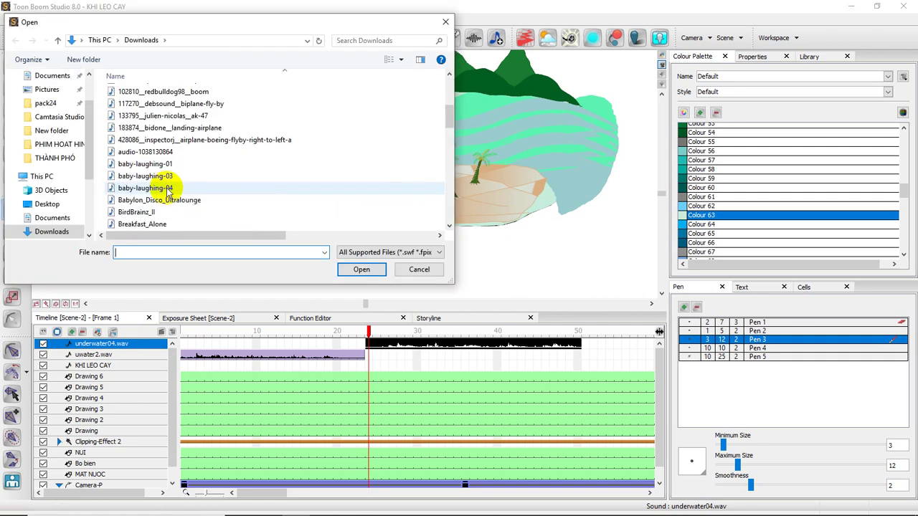
scroll(167, 192, "down", 3)
scroll(167, 192, "down", 4)
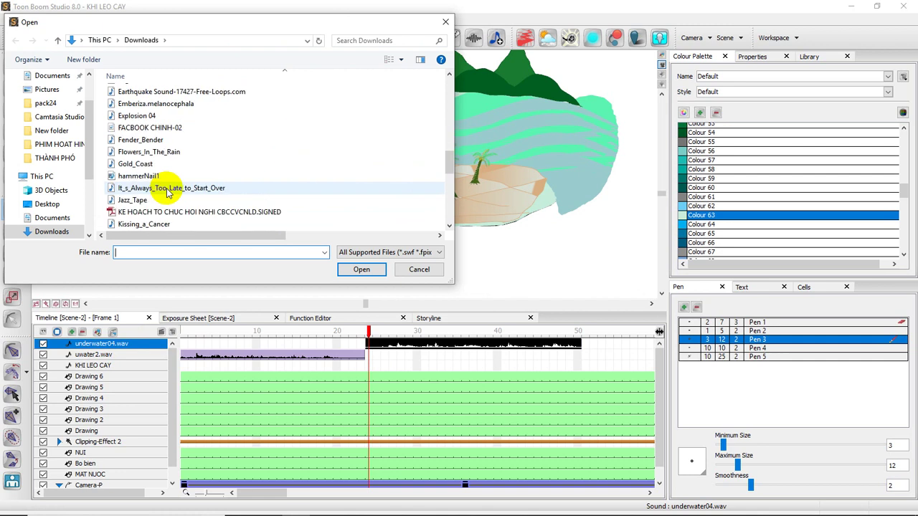
scroll(167, 192, "down", 4)
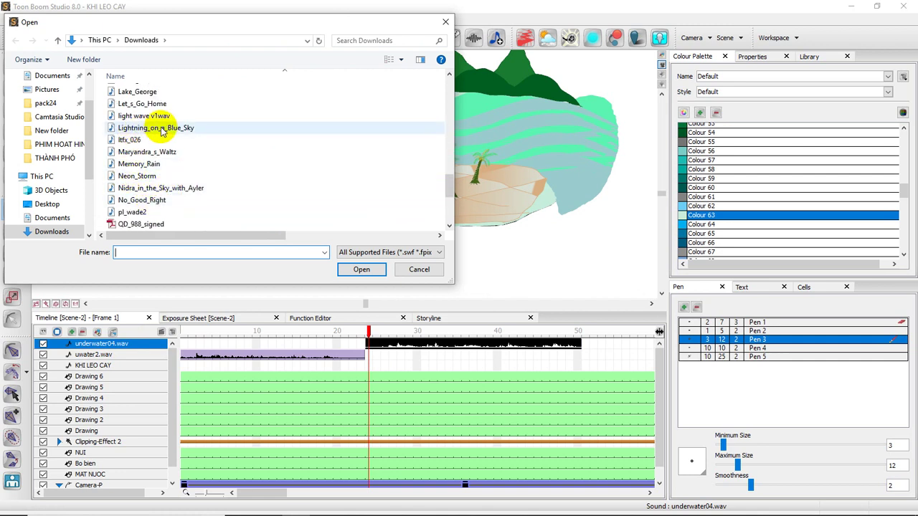
scroll(163, 131, "up", 1)
scroll(167, 150, "down", 5)
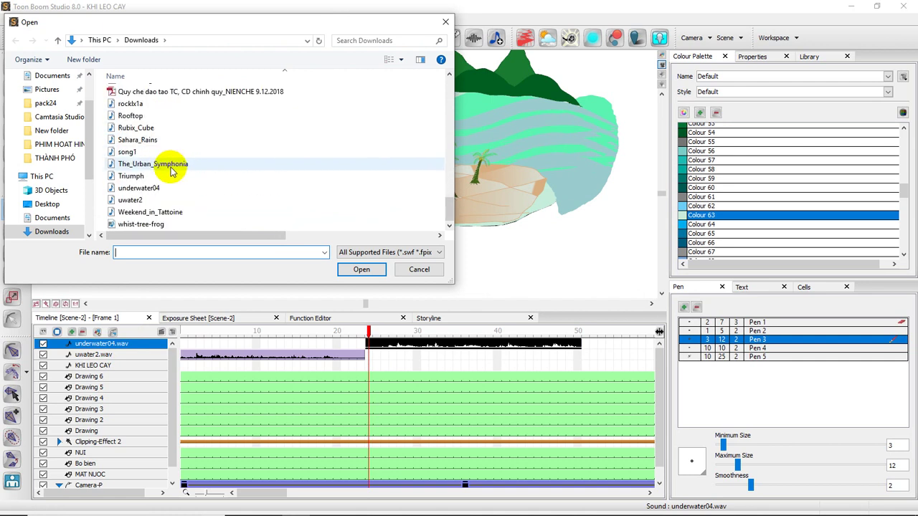
left_click(138, 189)
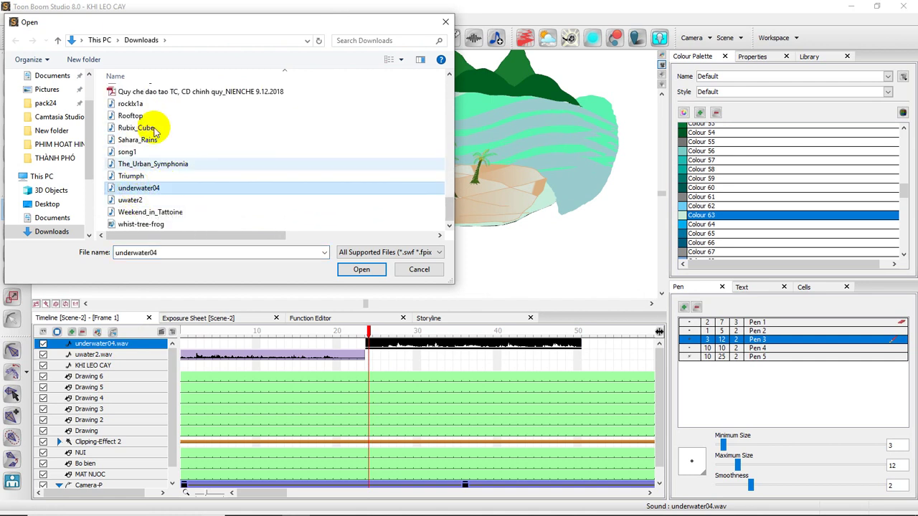
Import seawave01 from the Music folder inside Downloads, with the clip starting at frame 24.
left_click(58, 40)
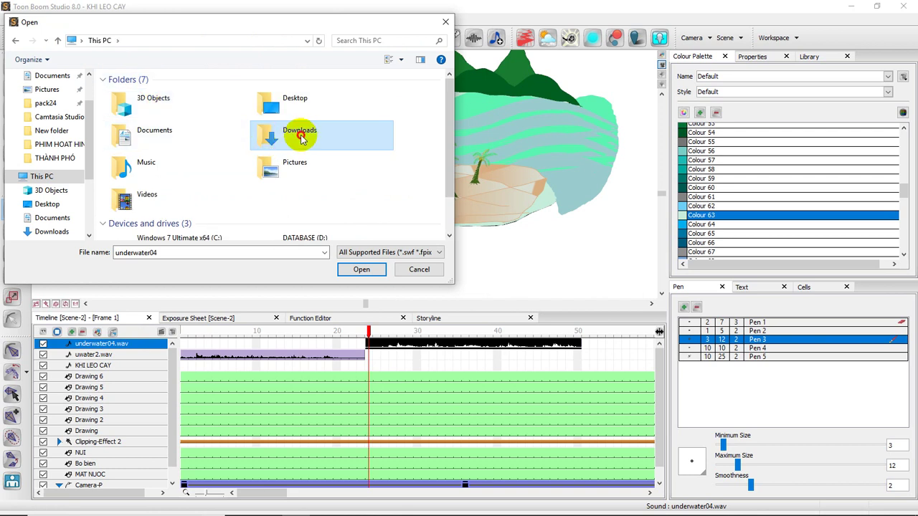
double_click(301, 137)
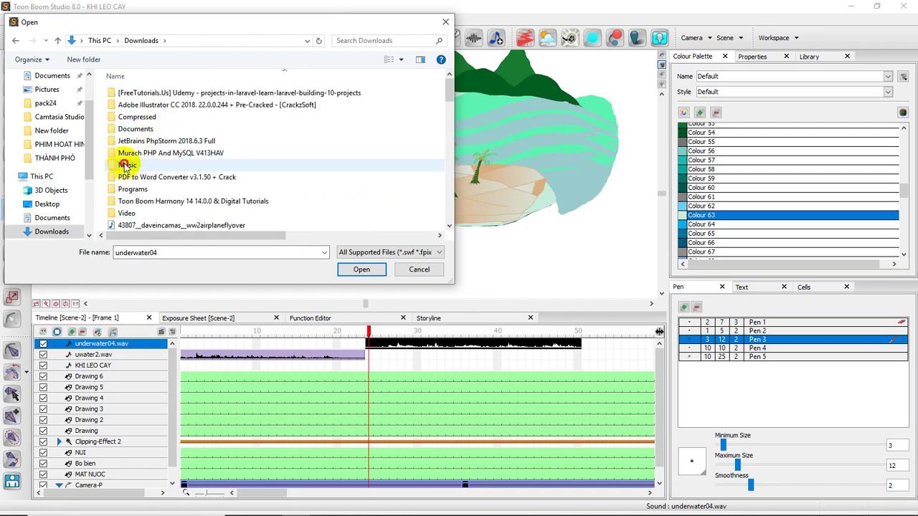
double_click(125, 165)
scroll(122, 176, "down", 10)
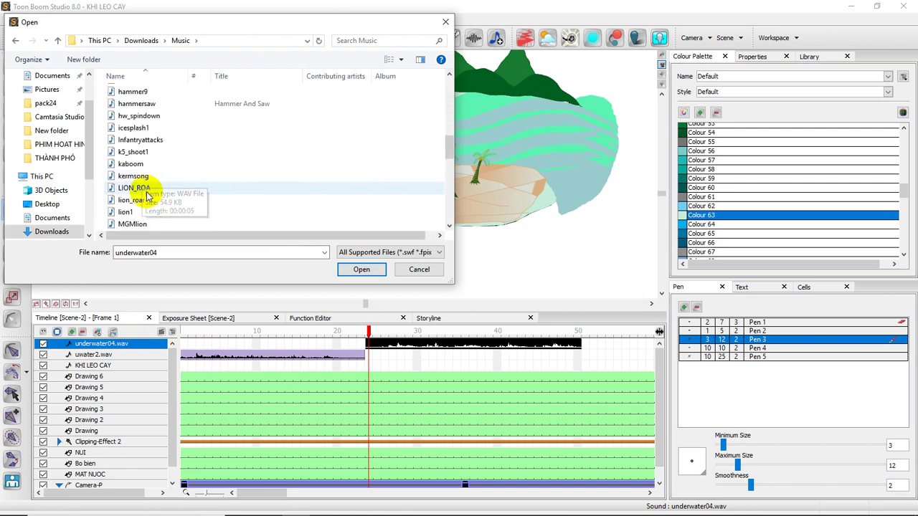
scroll(149, 195, "down", 5)
left_click(134, 176)
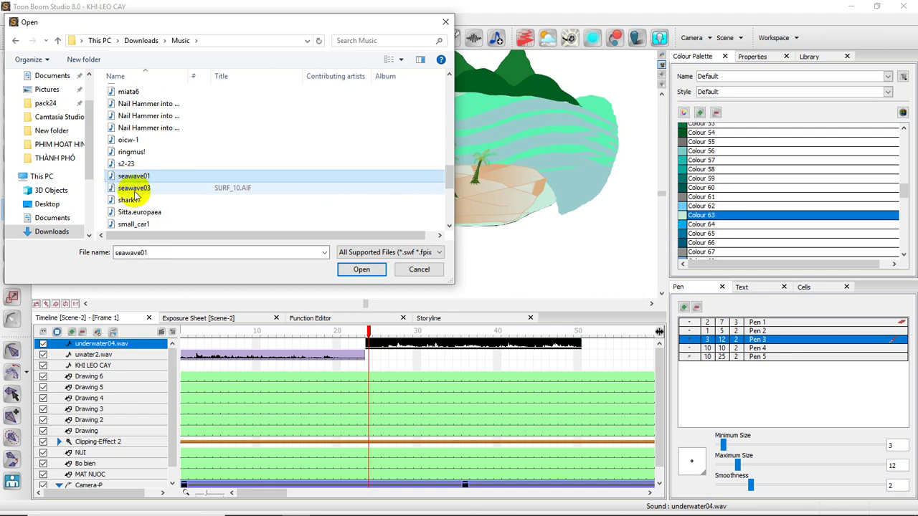
left_click(134, 190)
left_click(134, 177)
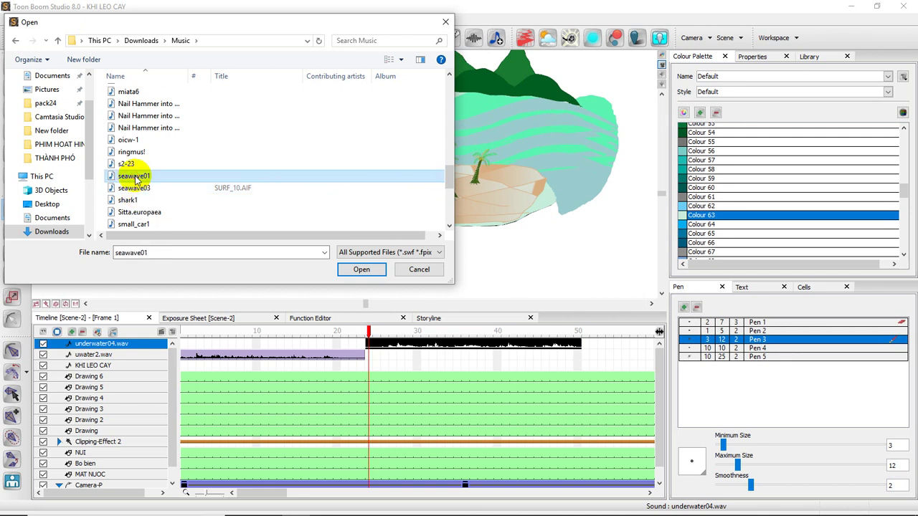
double_click(135, 177)
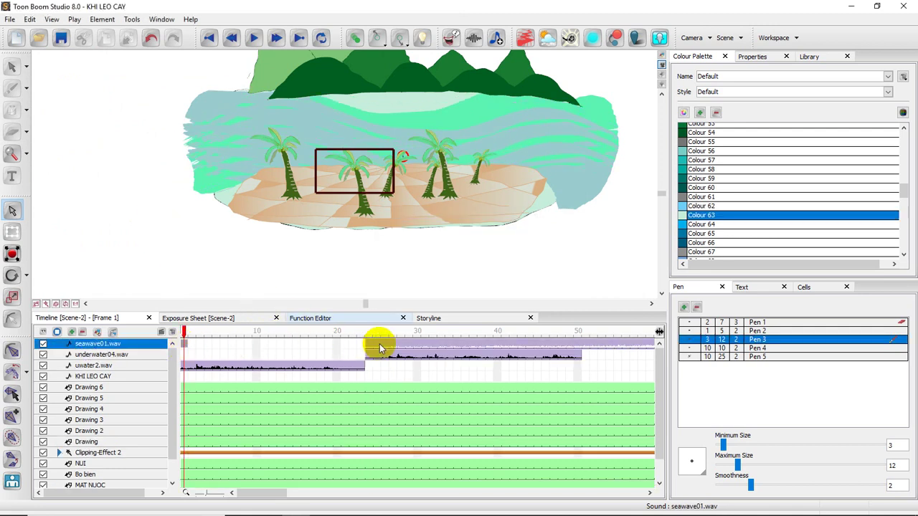
Import seawave03 from the Music folder so that it starts at frame 111, directly after seawave01.wav ends.
left_click_drag(274, 494, 337, 496)
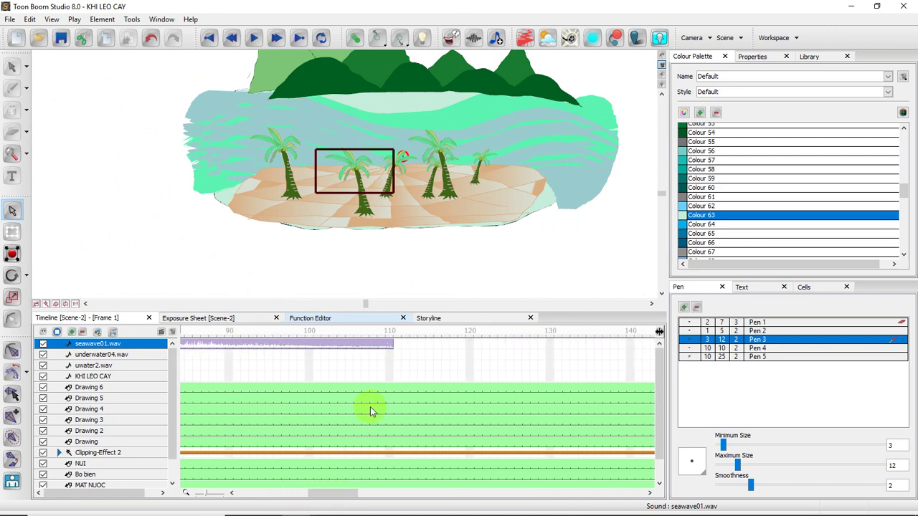
left_click(393, 345)
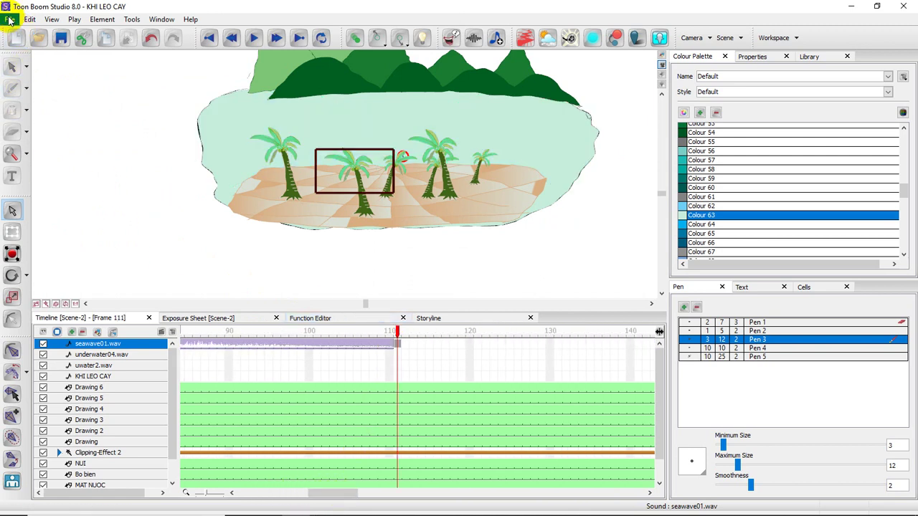
left_click(10, 18)
left_click(32, 135)
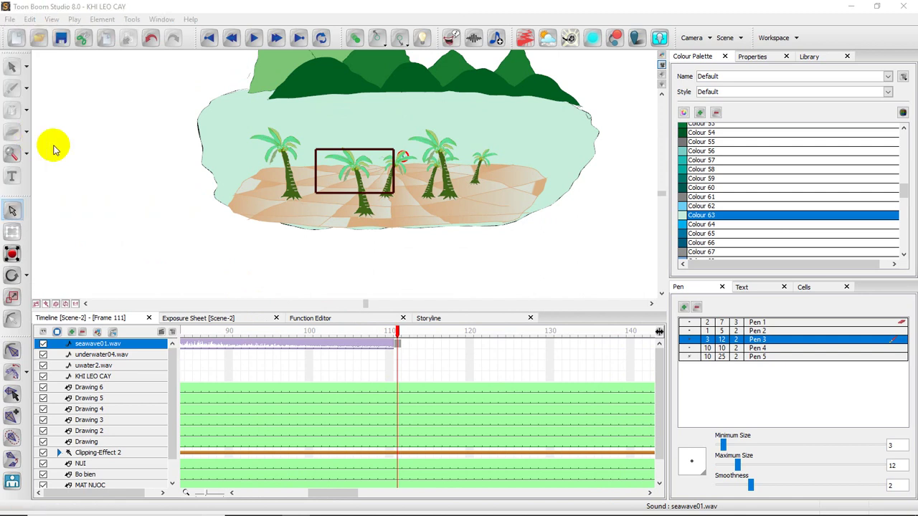
scroll(153, 205, "down", 3)
scroll(159, 209, "down", 5)
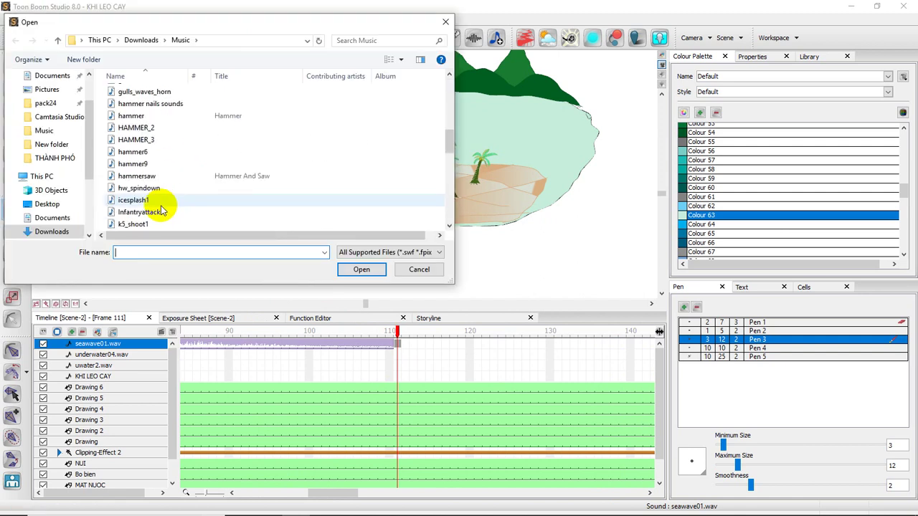
scroll(153, 206, "down", 15)
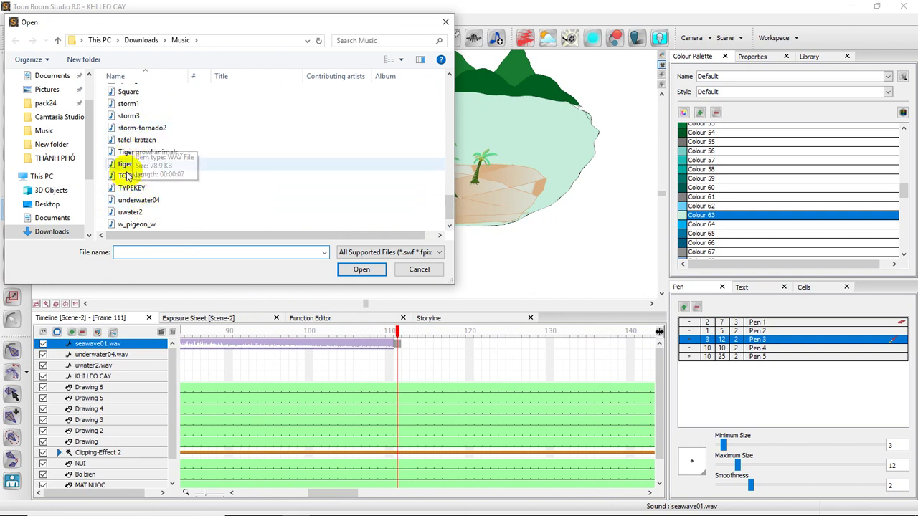
scroll(141, 212, "up", 3)
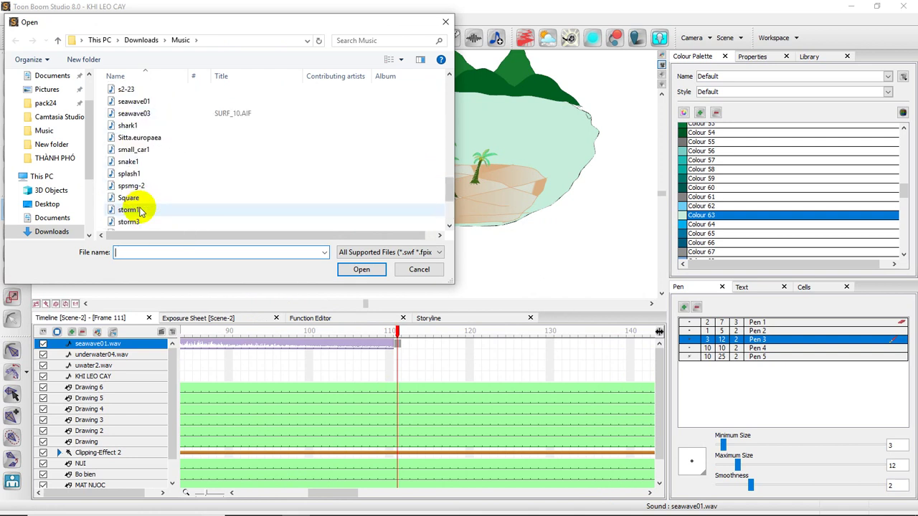
double_click(136, 113)
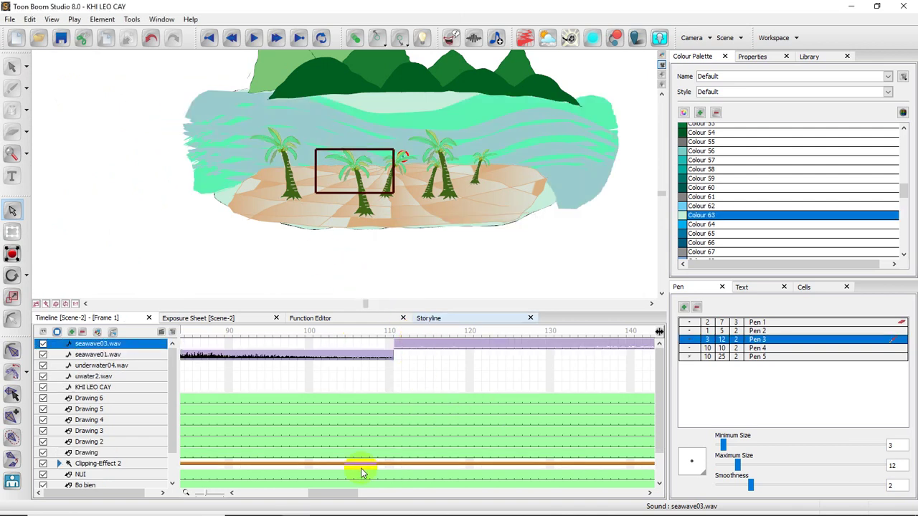
Start a file import at frame 230, directly after seawave03.wav ends, and look through the Music folder for another sound.
left_click_drag(340, 492, 415, 493)
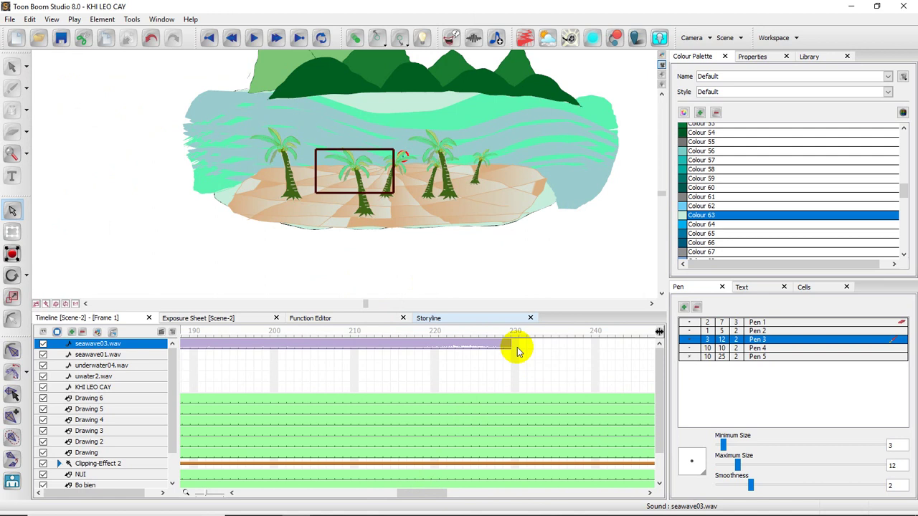
left_click(10, 19)
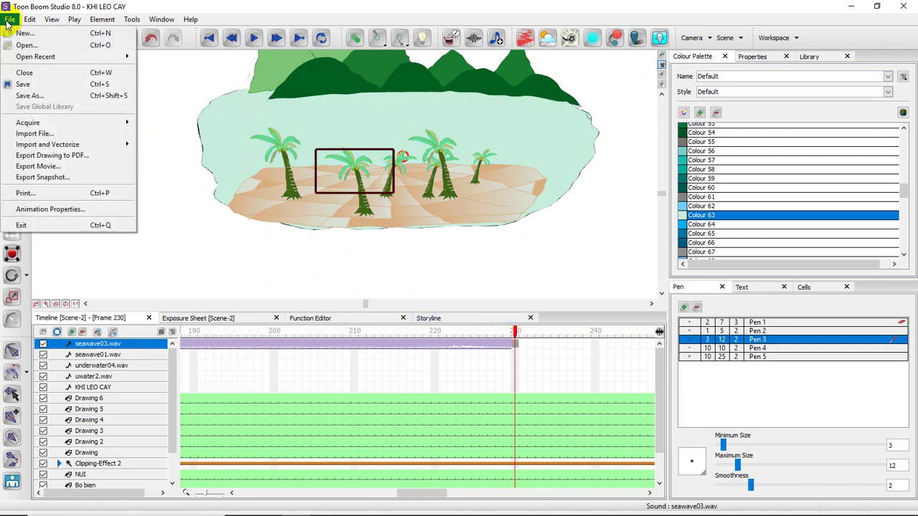
left_click(32, 136)
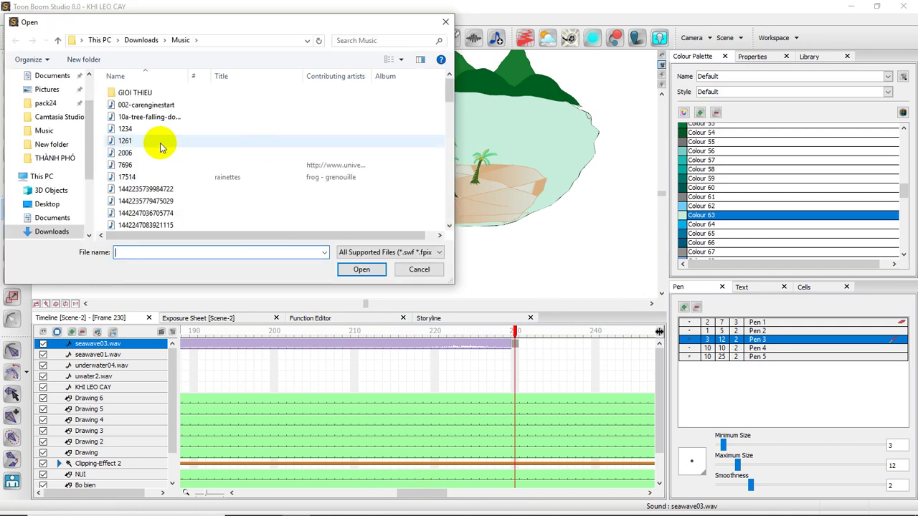
scroll(161, 161, "down", 2)
scroll(184, 190, "down", 3)
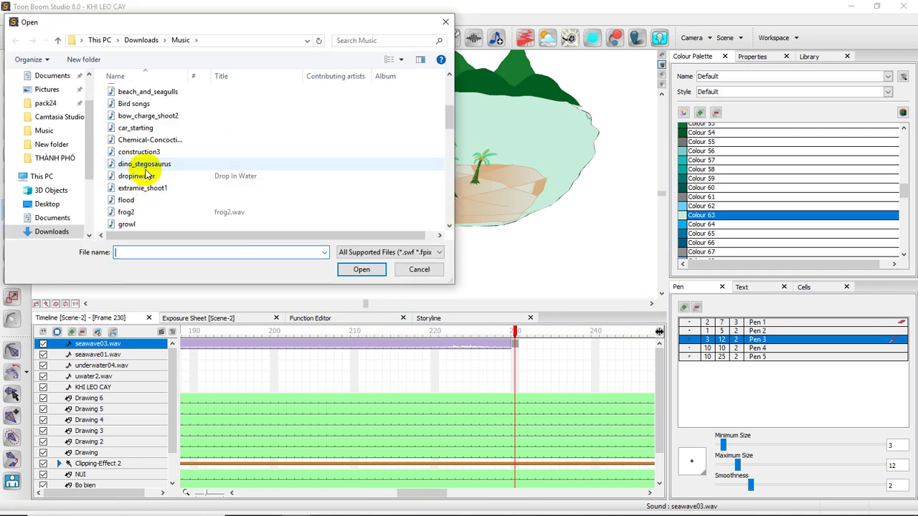
scroll(148, 191, "down", 3)
scroll(131, 201, "down", 2)
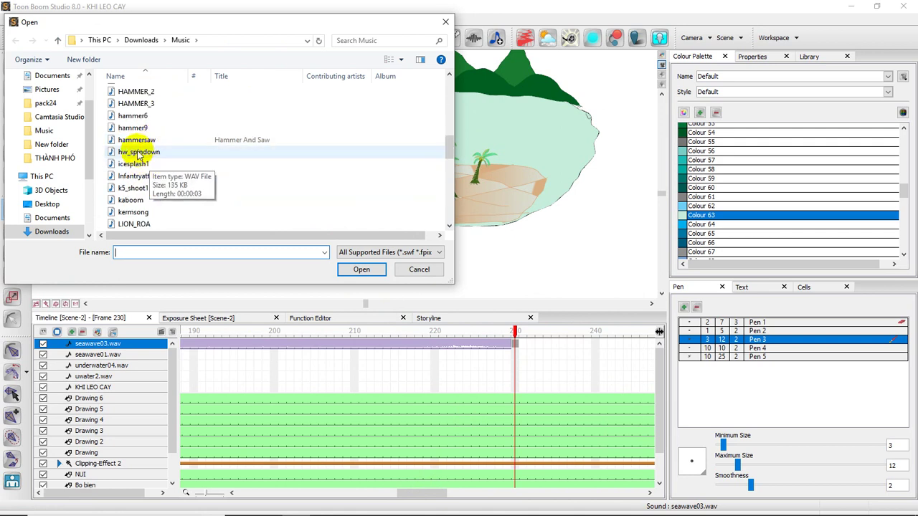
scroll(154, 147, "down", 2)
scroll(129, 192, "up", 7)
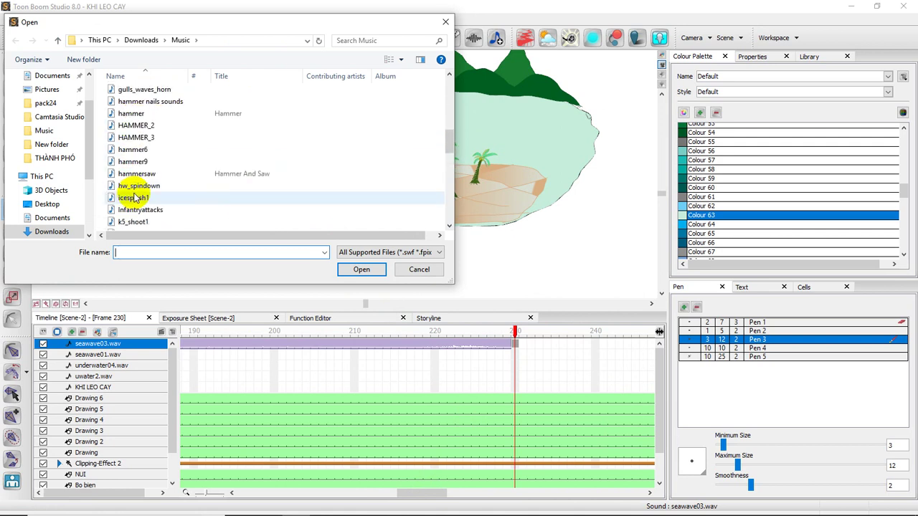
scroll(134, 198, "down", 1)
scroll(135, 198, "up", 3)
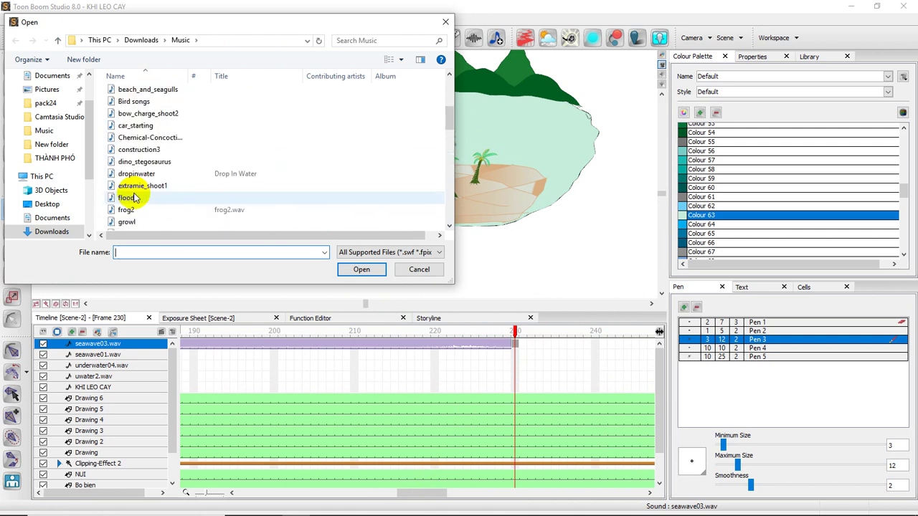